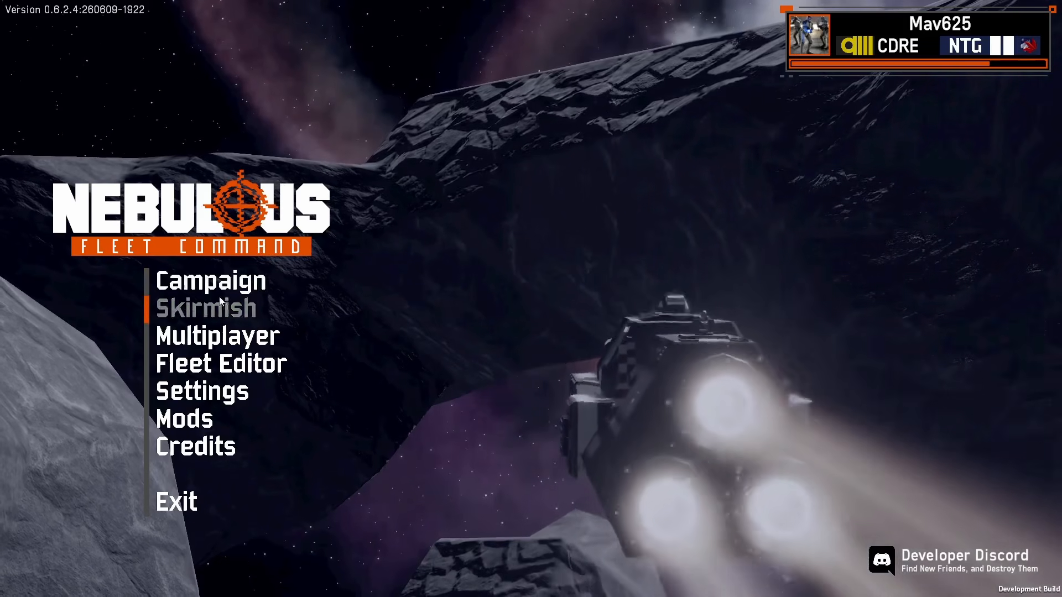
Step: Open the Campaign Editor and load the Operation Brick Oven campaign
left_click(217, 278)
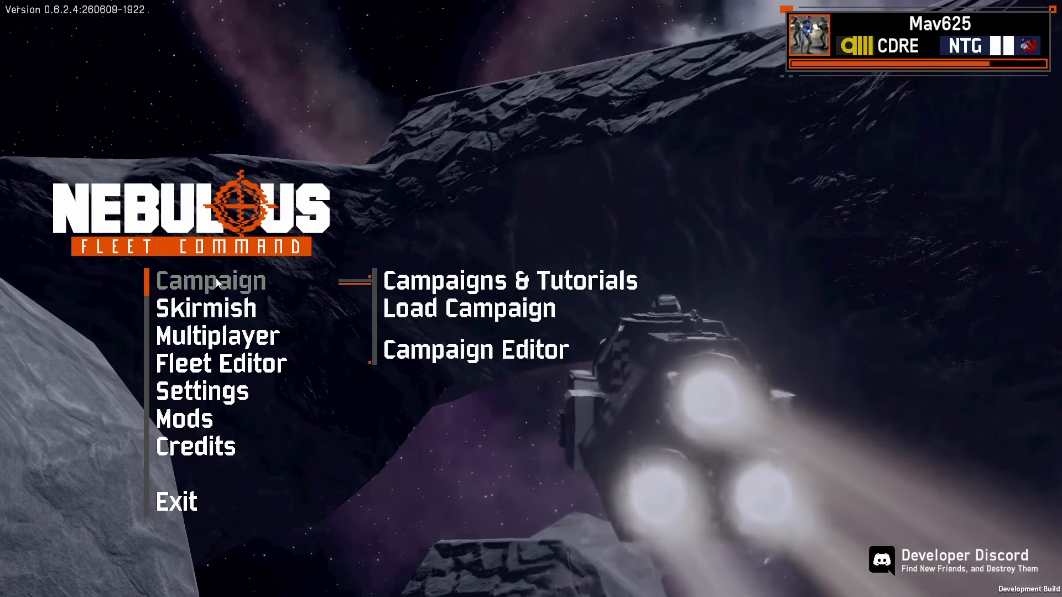
left_click(463, 359)
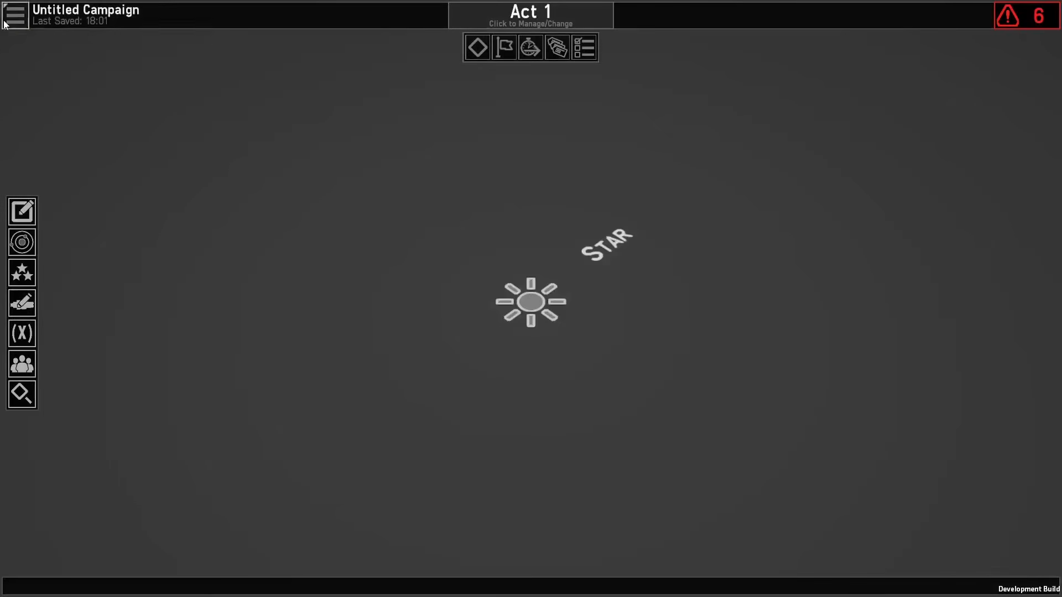
left_click(15, 16)
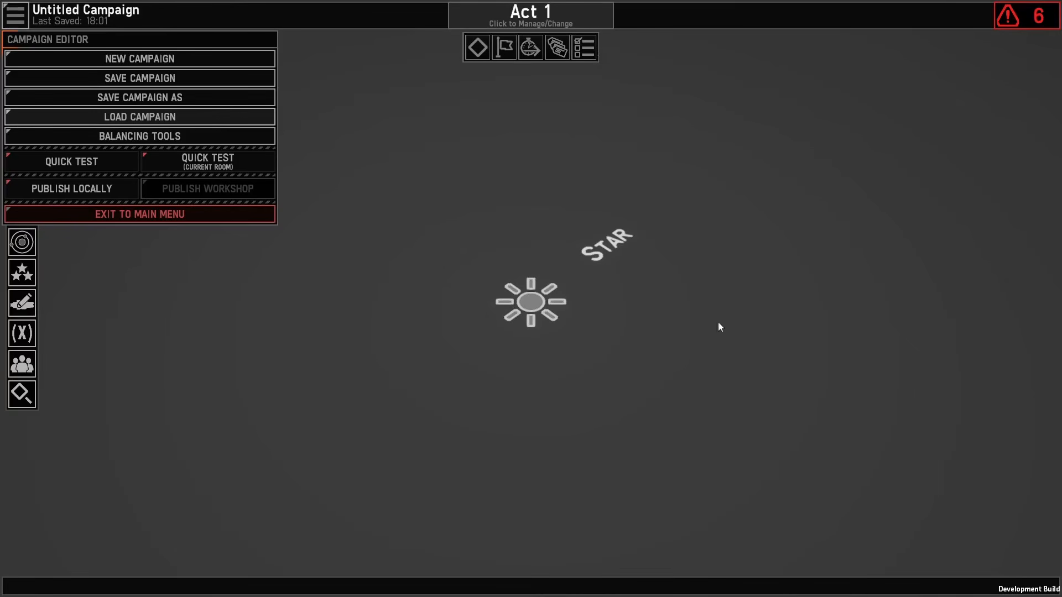
scroll(477, 401, "down", 5)
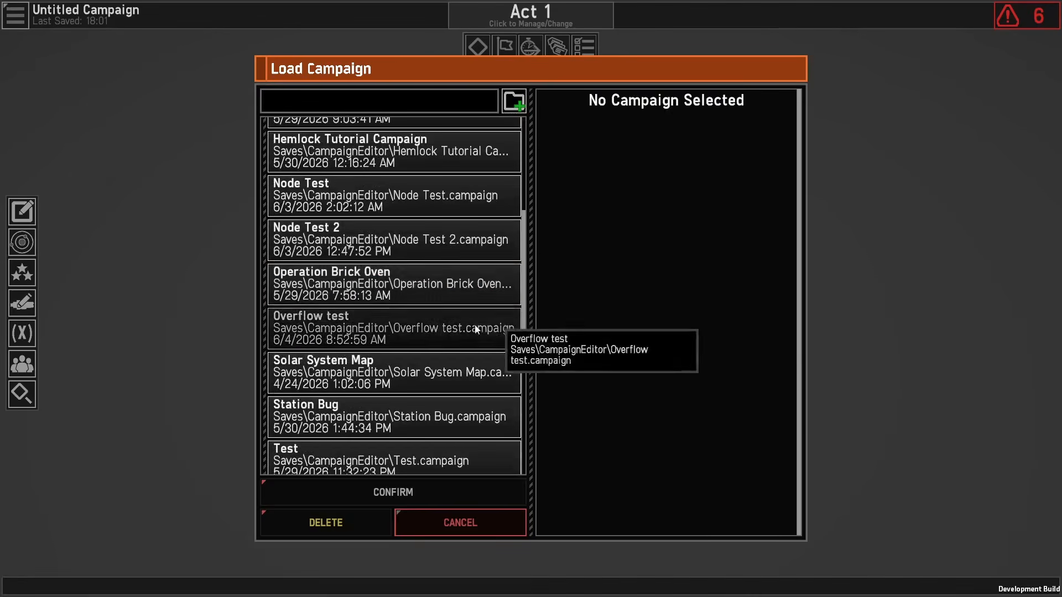
left_click(294, 283)
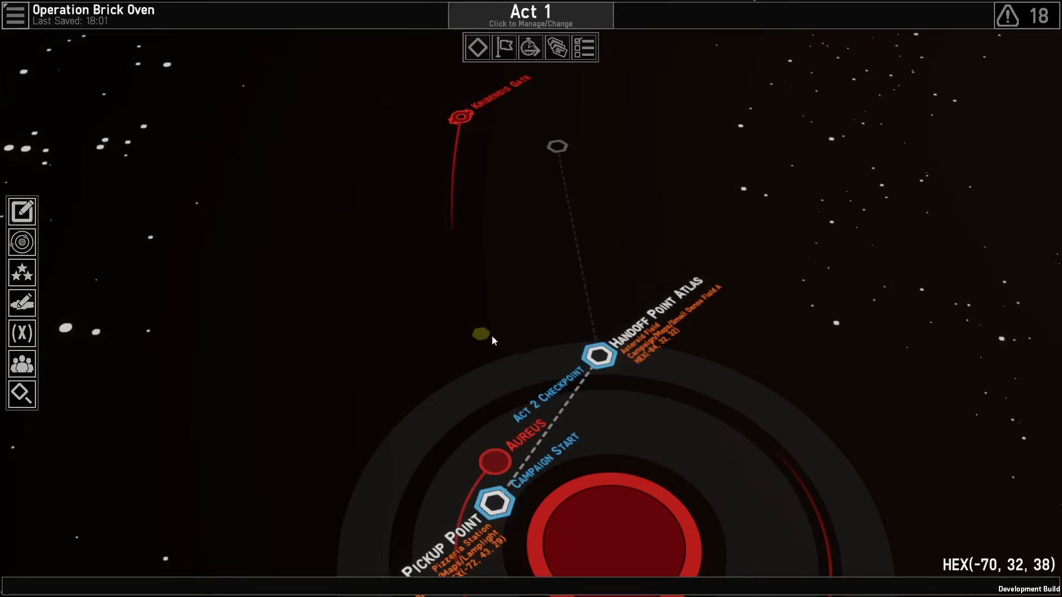
Step: Select the Pickup Point room on the campaign map near Fortuna and enter it for editing
scroll(493, 336, "down", 4)
middle_click_drag(639, 269, 511, 366)
middle_click_drag(588, 317, 565, 324)
scroll(448, 247, "up", 2)
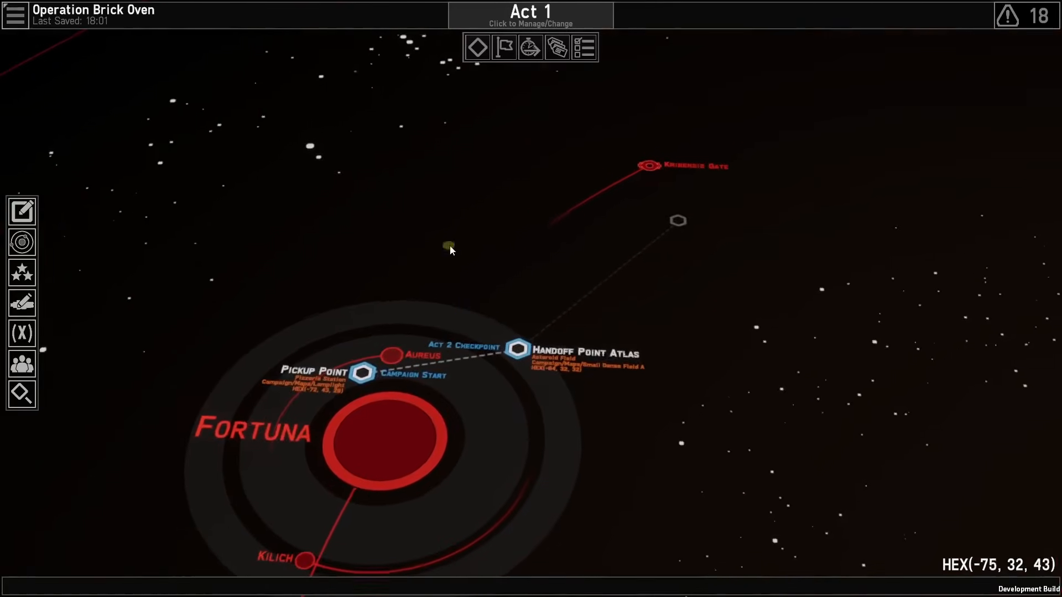
key("s")
key("a")
scroll(442, 343, "up", 3)
left_click(429, 381)
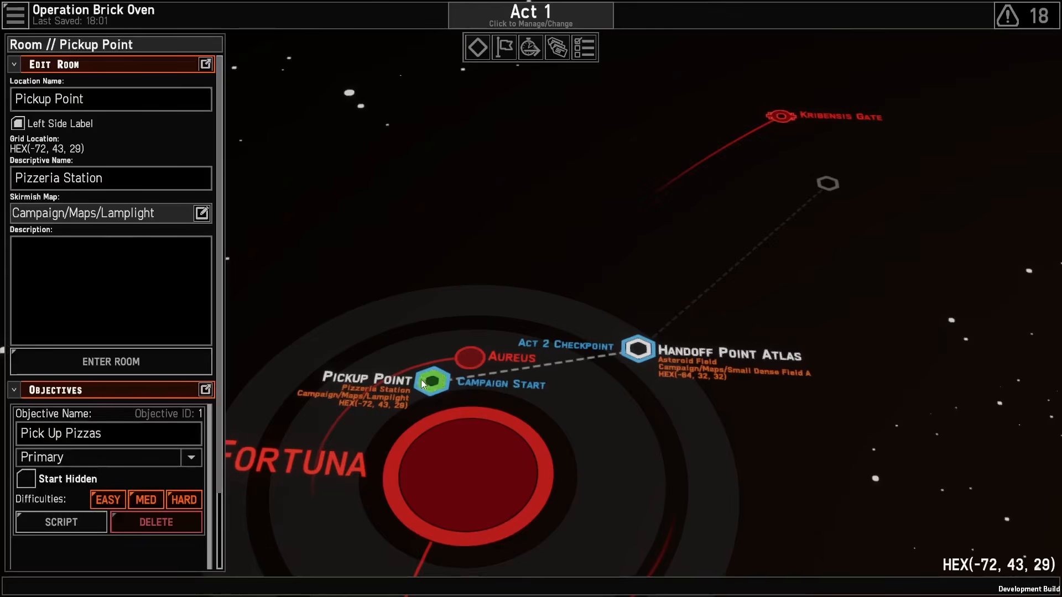
left_click(118, 367)
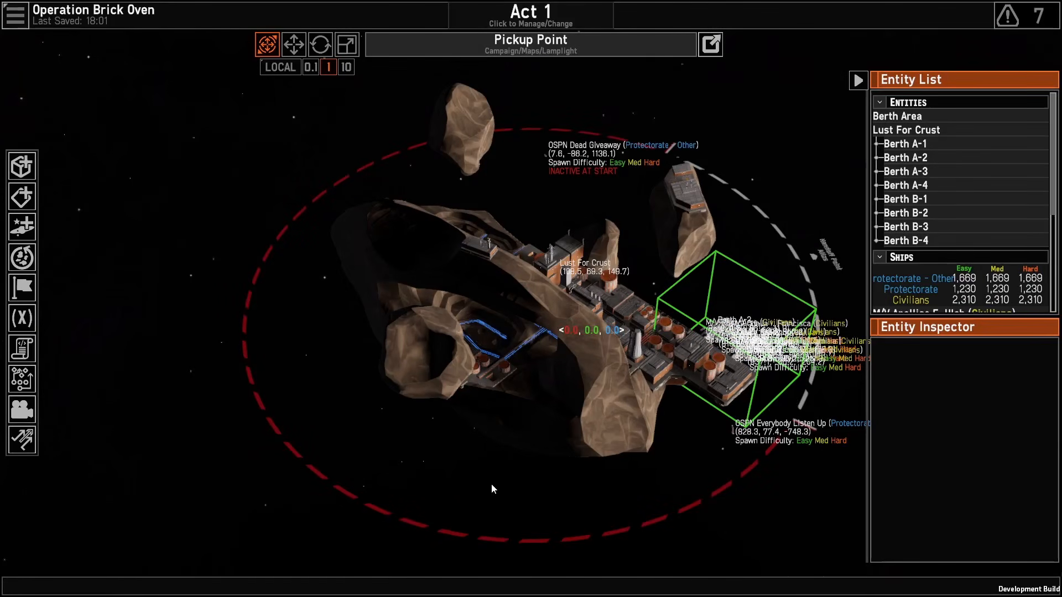
Step: Look over the Pickup Point station and its berths, and open the room's triggered events graph for Docked
middle_click_drag(541, 396, 469, 126)
scroll(603, 342, "up", 3)
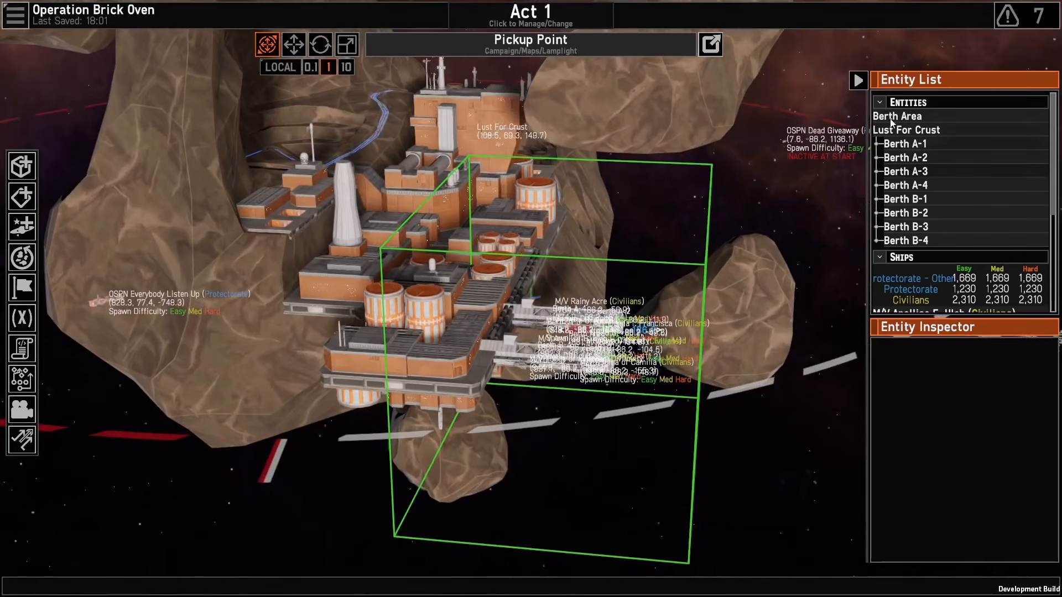
scroll(897, 133, "down", 3)
middle_click_drag(794, 283, 545, 352)
scroll(548, 355, "up", 5)
scroll(525, 329, "down", 5)
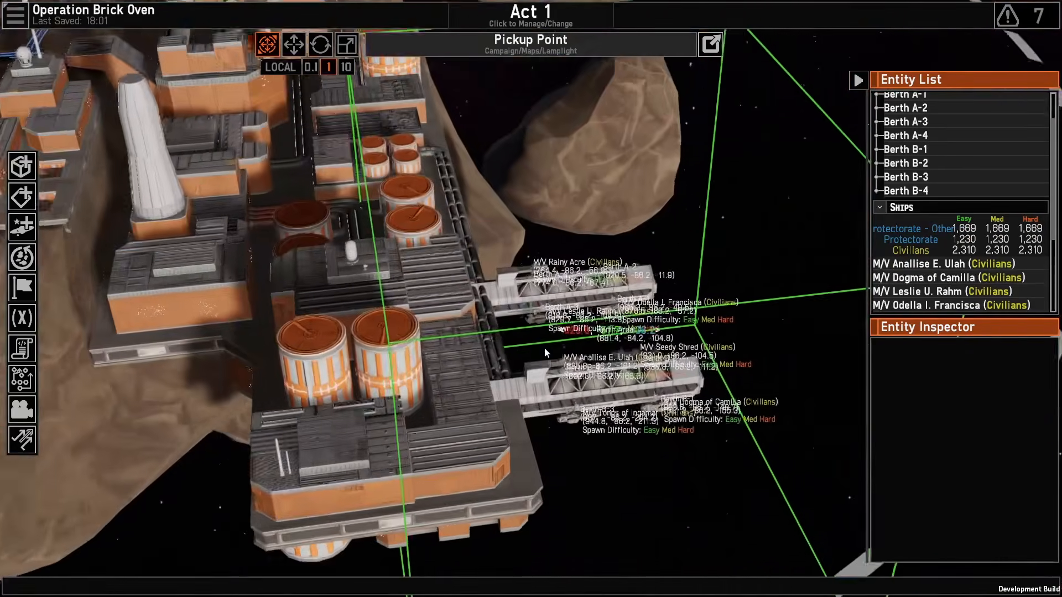
left_click(29, 344)
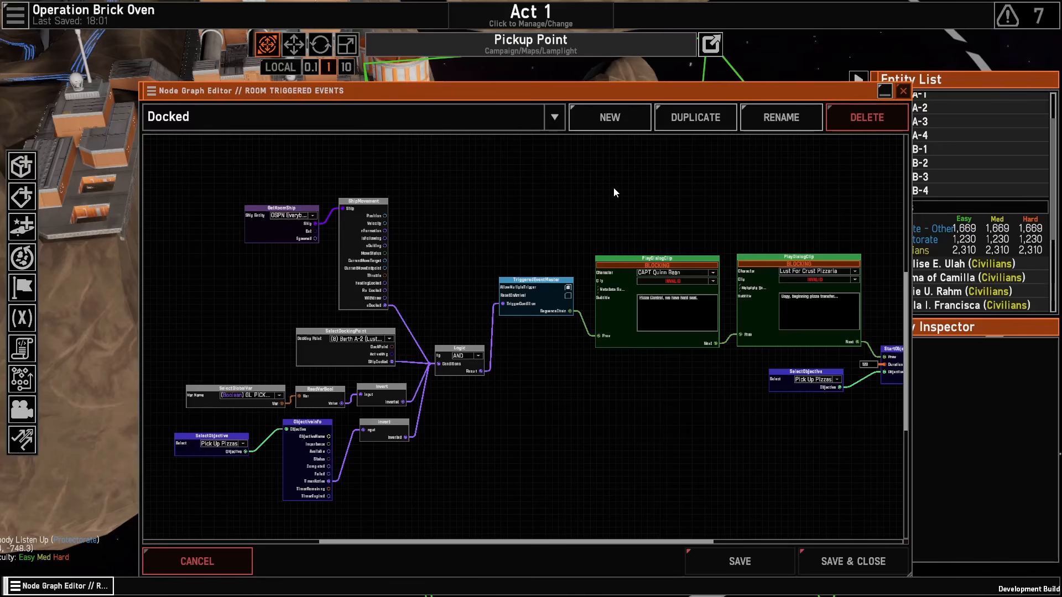
Step: Close the node graph editor and exit the campaign editor to the main menu
left_click(904, 91)
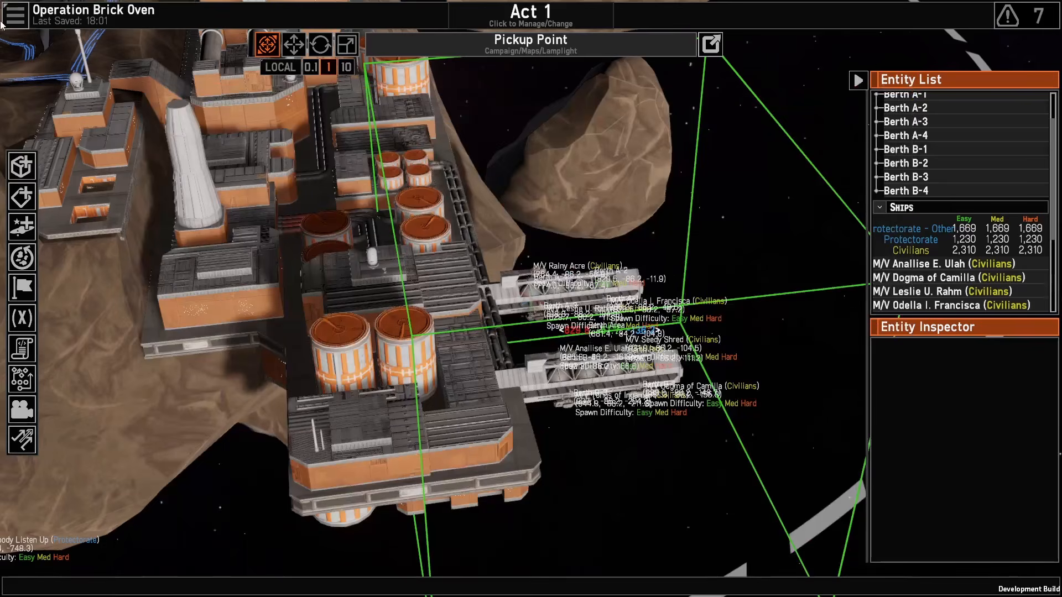
left_click(4, 20)
left_click(123, 207)
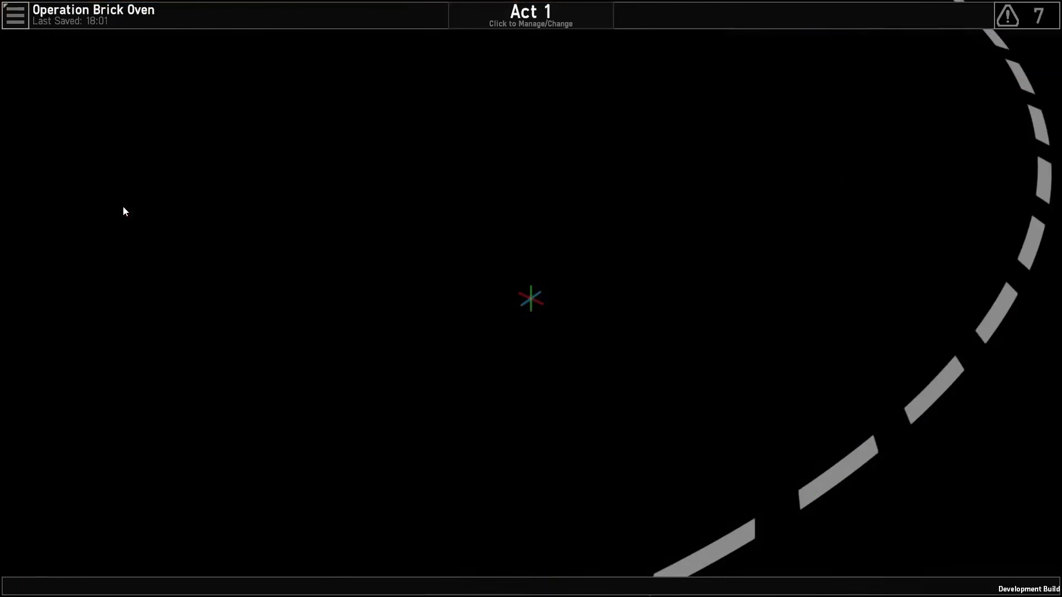
Step: Start The Bethel Rebellion from the campaign selection and skip its opening cinematic
left_click(216, 276)
left_click(415, 280)
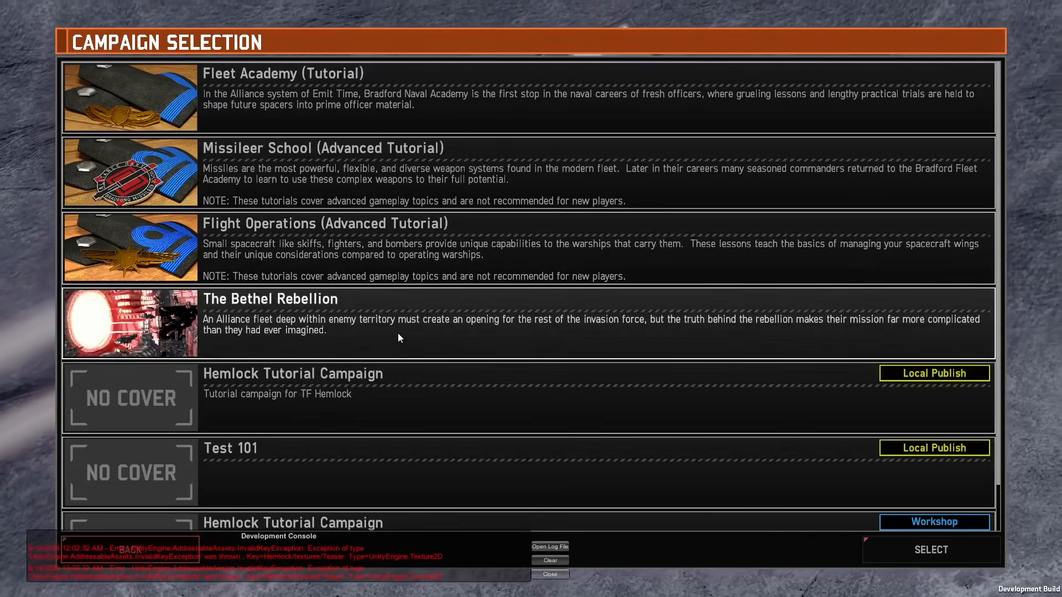
left_click(397, 333)
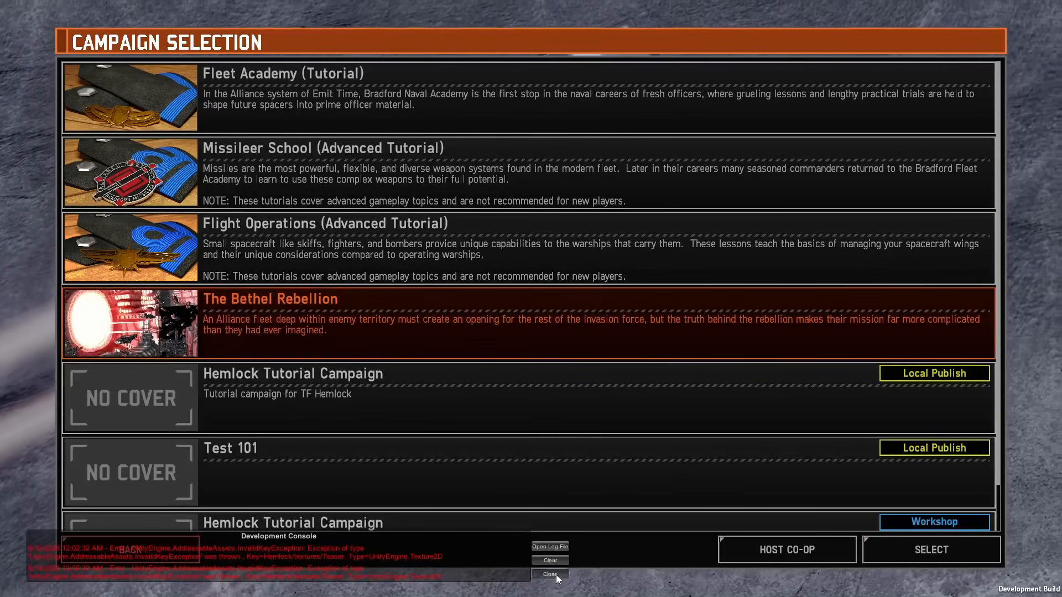
left_click(952, 551)
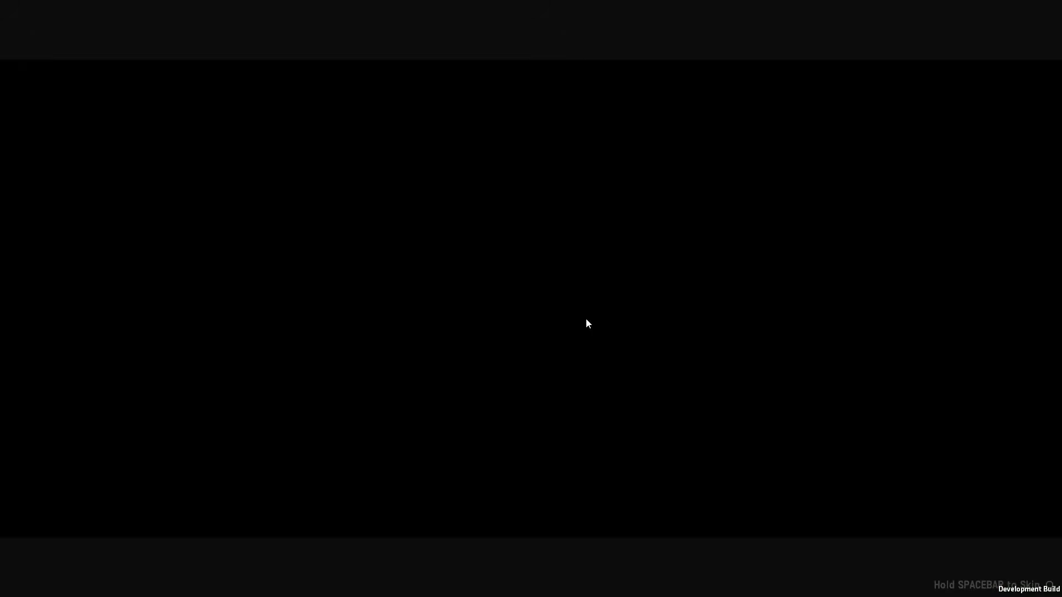
key("space")
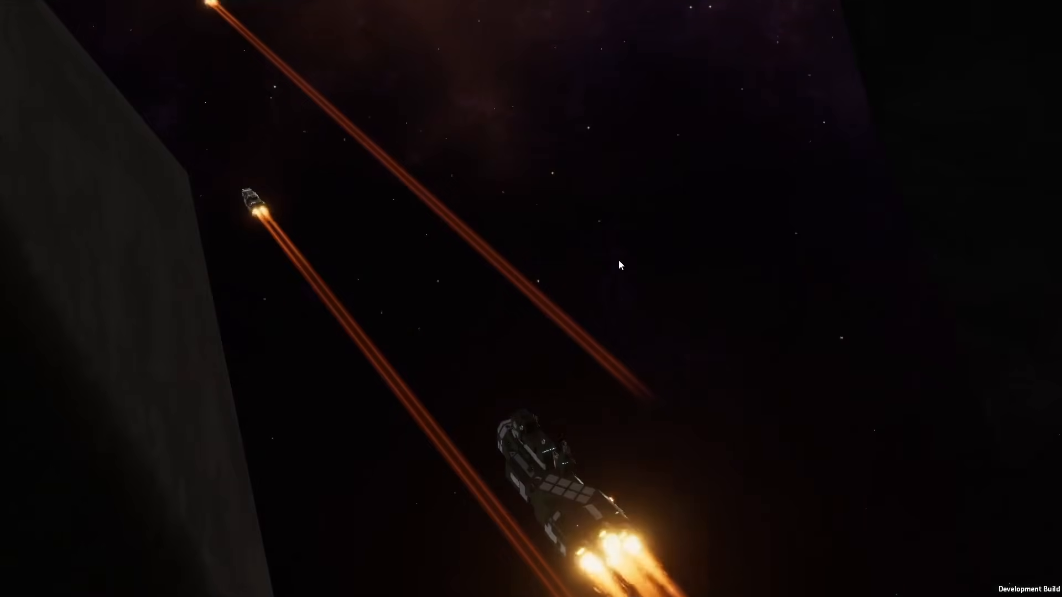
Step: Fast-forward the mission at 10x, return it to 1x speed and dismiss the fleet operations message
left_click(1048, 13)
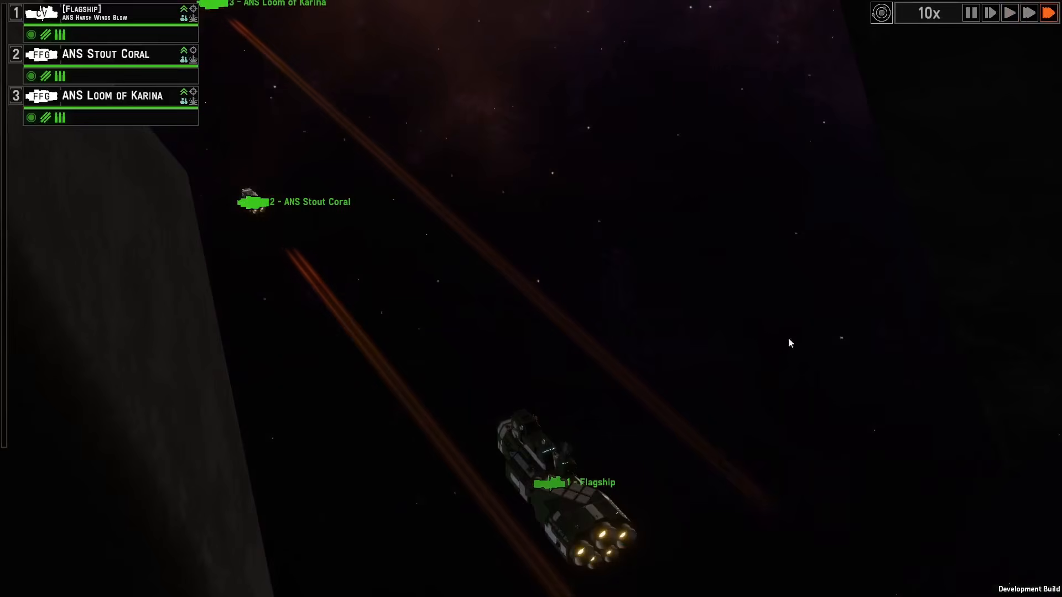
right_click_drag(558, 377, 564, 310)
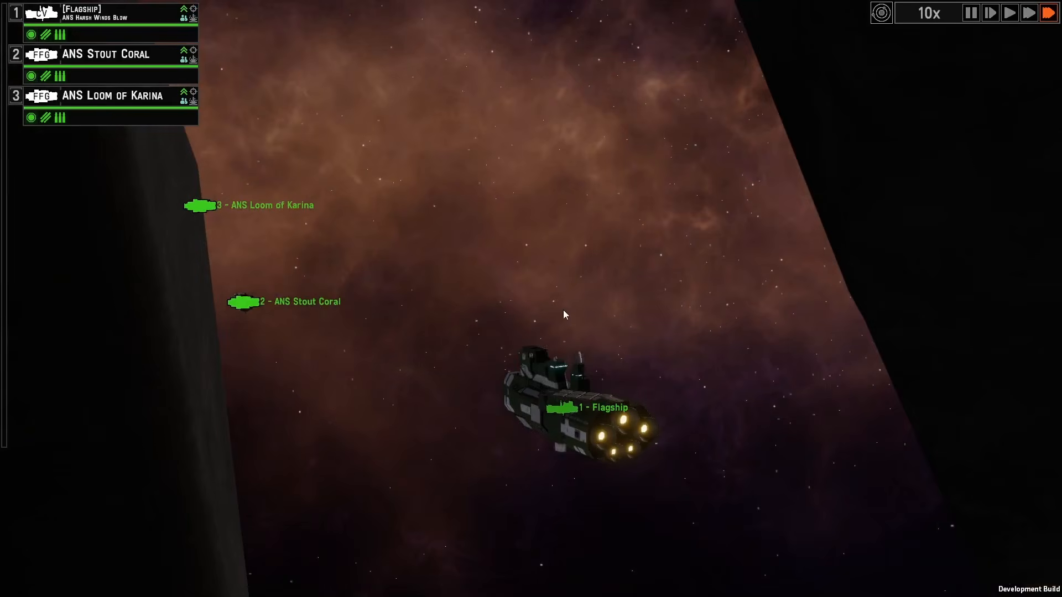
left_click(1008, 12)
right_click_drag(956, 105, 928, 181)
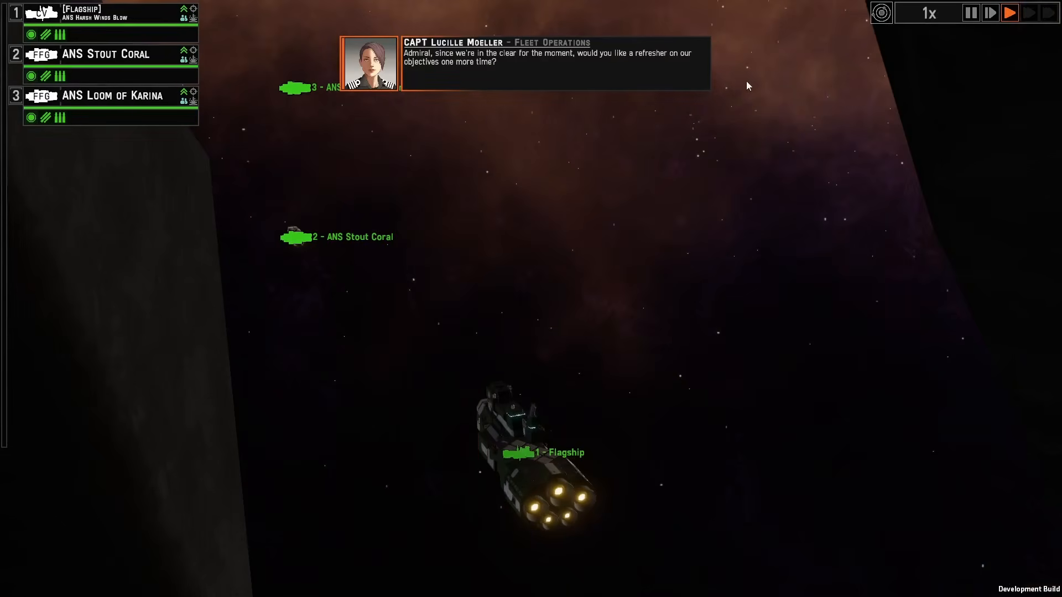
left_click(693, 87)
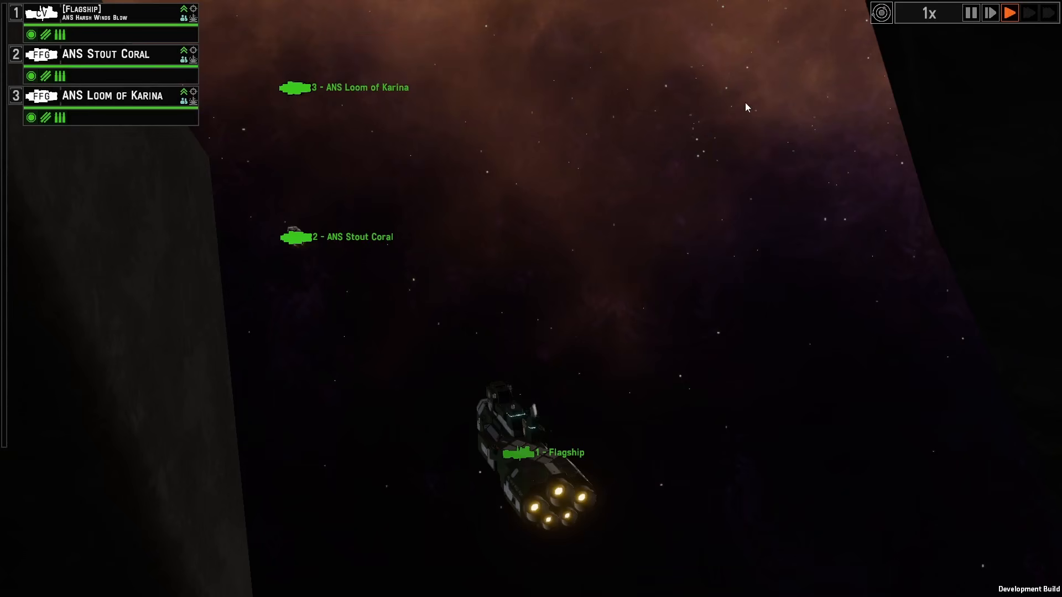
Step: Enable the campaign debug tools with the console command dbgEnableCampaignDebug and close the console
key("grave")
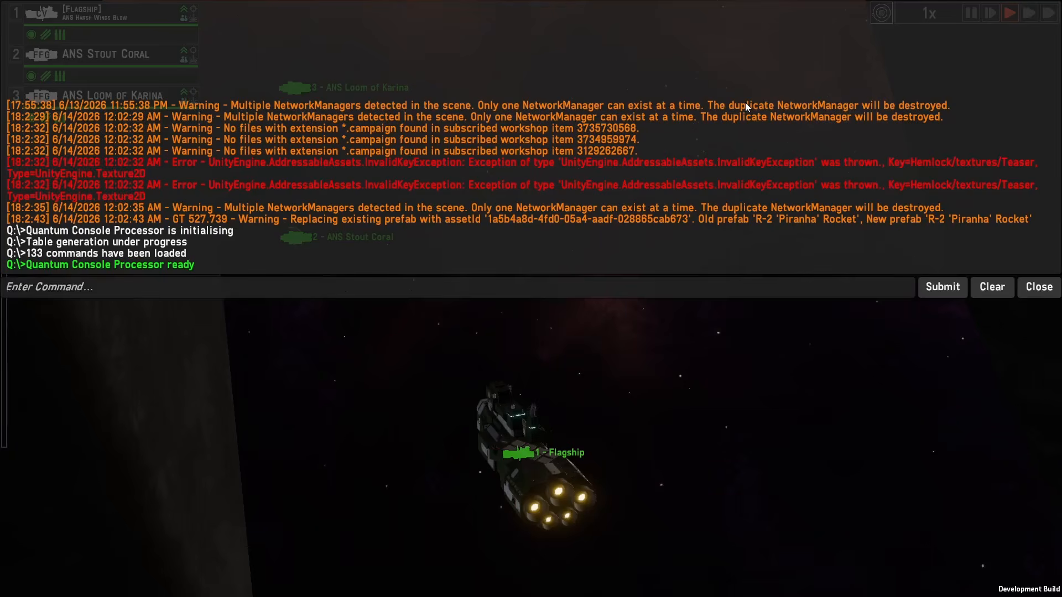
type("dbgEnable")
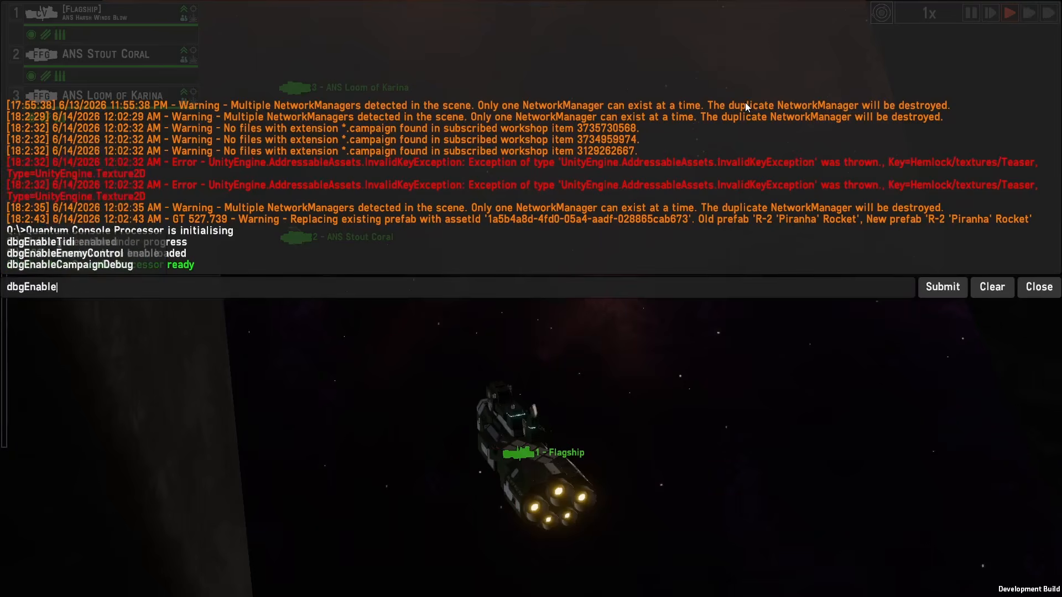
type("CampaignD")
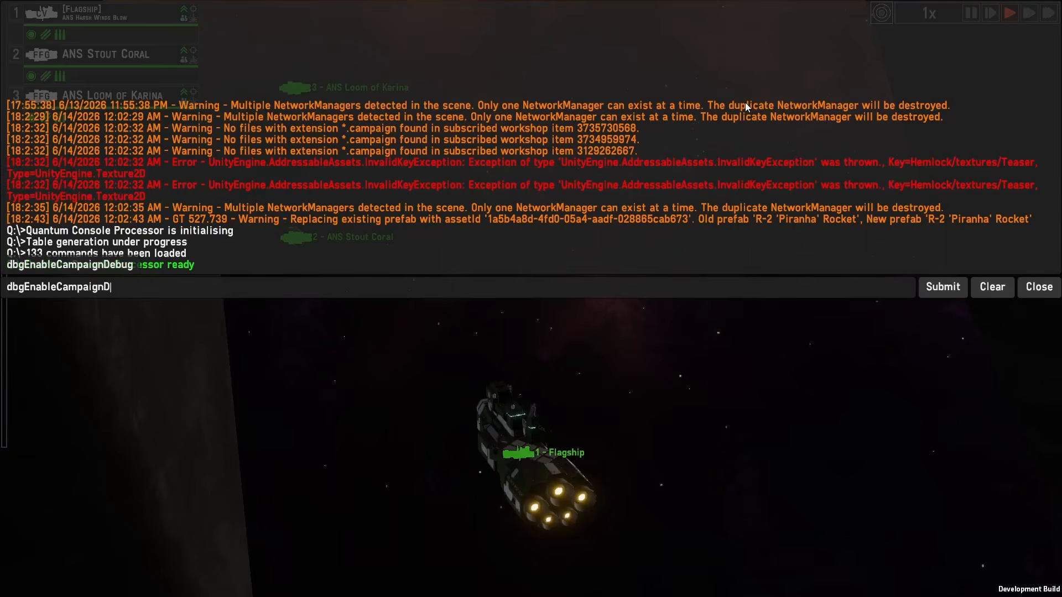
type("ebug")
key("Return")
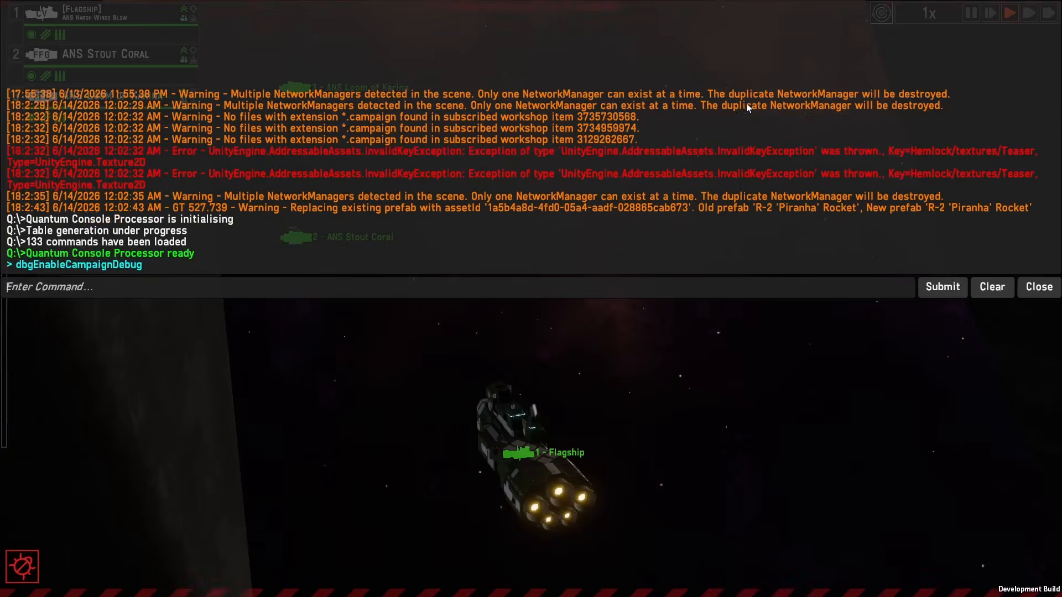
left_click(1040, 287)
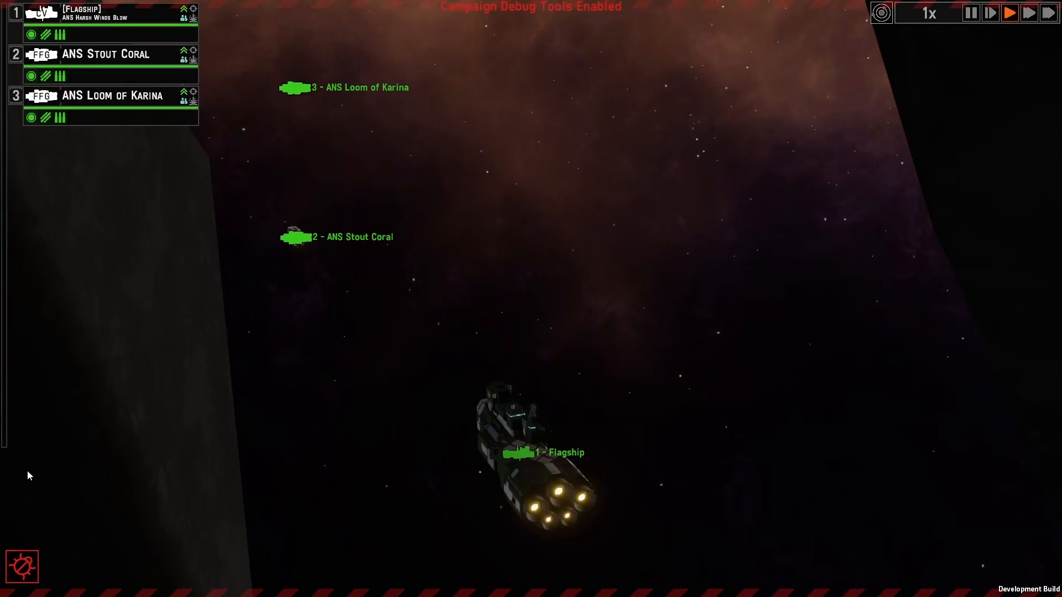
Step: Open the Scripting Graph Viewer and examine the node chain of the First Arrival Cinematic triggered event
left_click(22, 566)
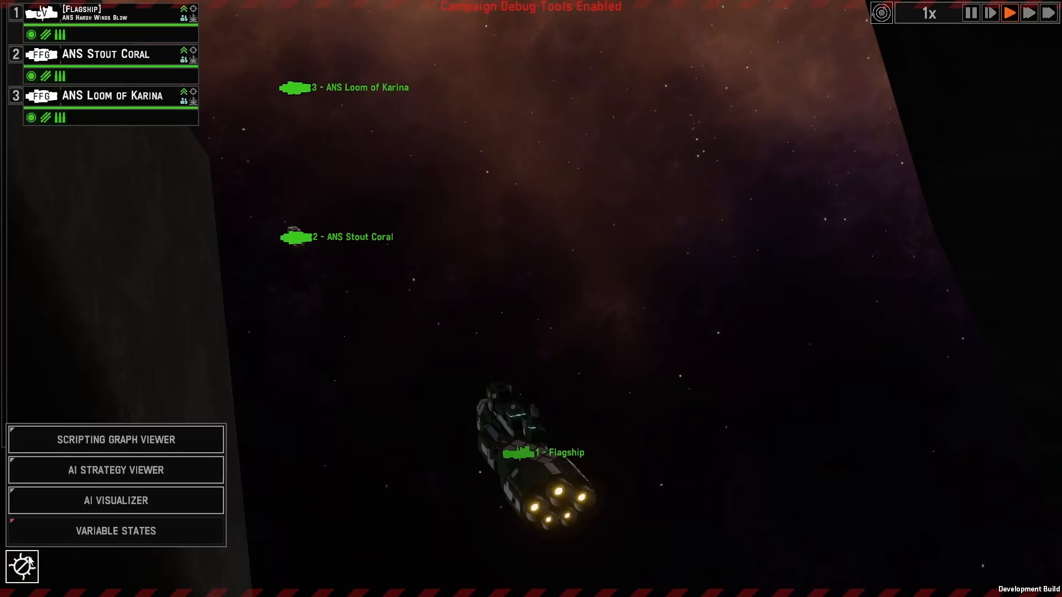
left_click(113, 441)
left_click(194, 77)
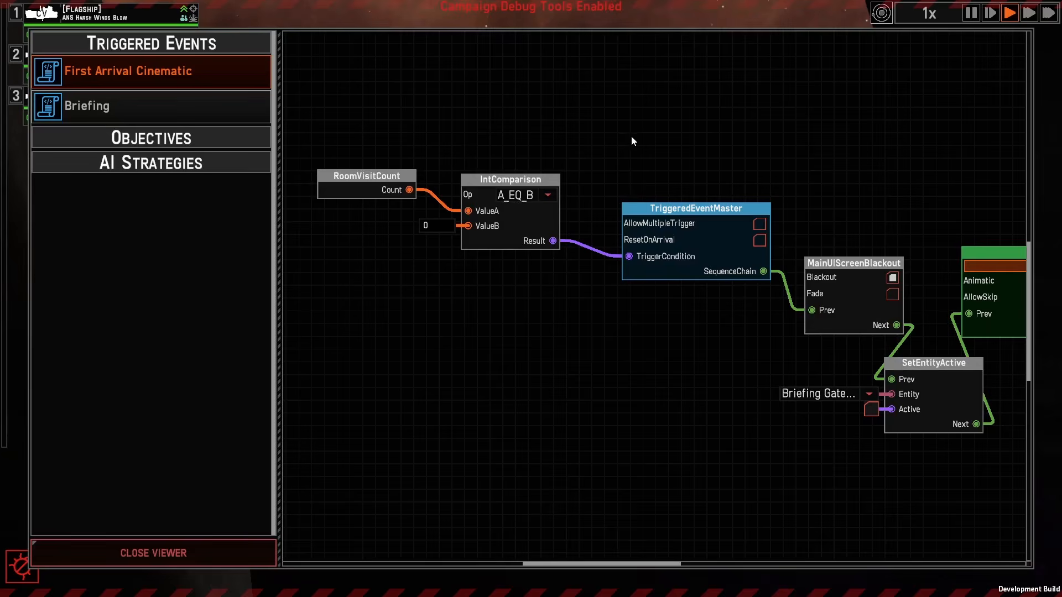
left_click_drag(635, 137, 574, 179)
scroll(649, 170, "down", 1)
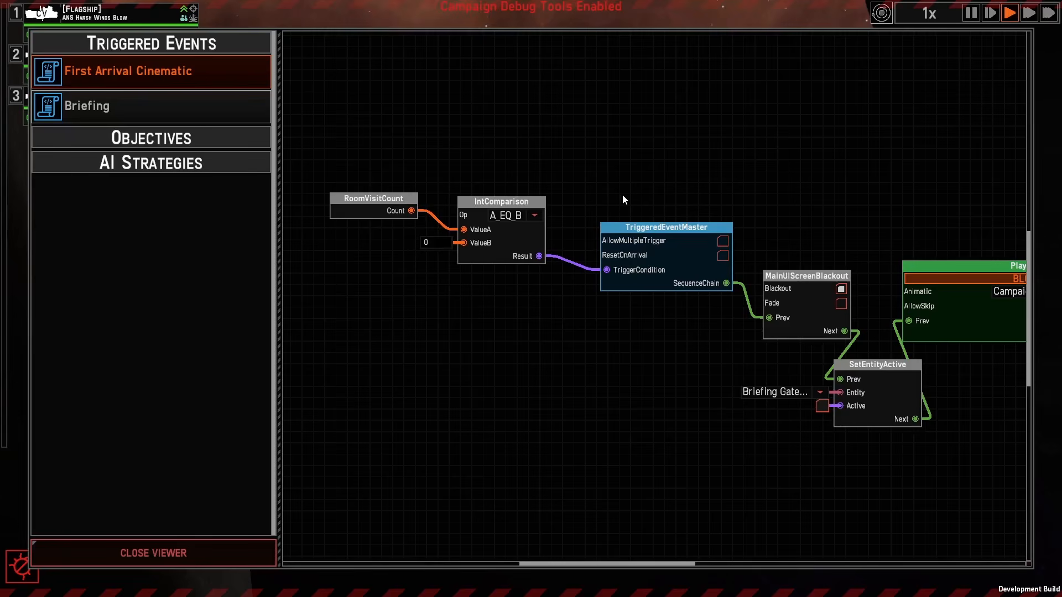
left_click_drag(623, 196, 619, 210)
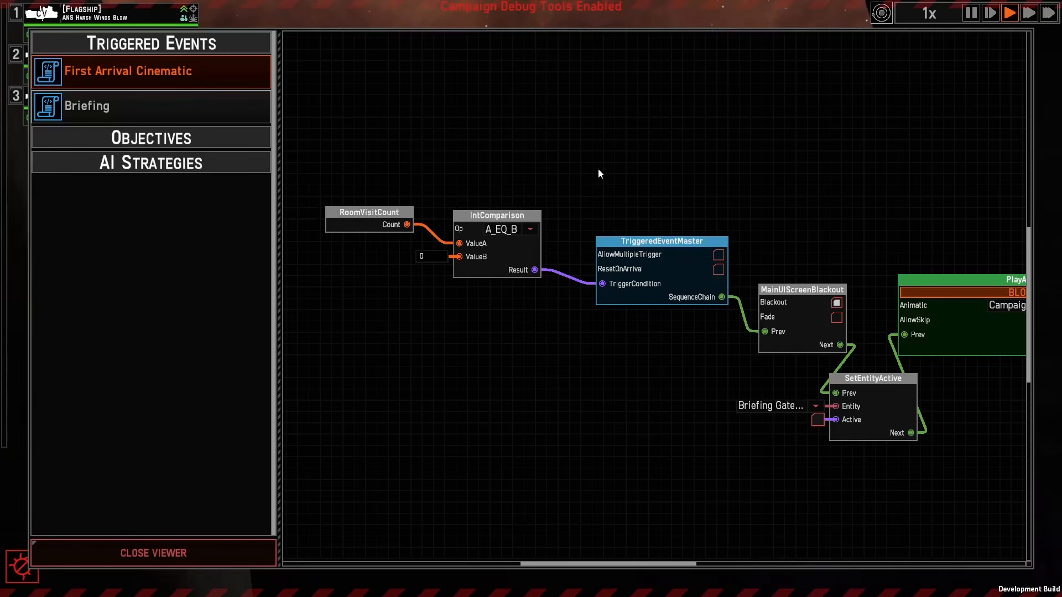
scroll(557, 180, "down", 2)
left_click_drag(543, 184, 391, 187)
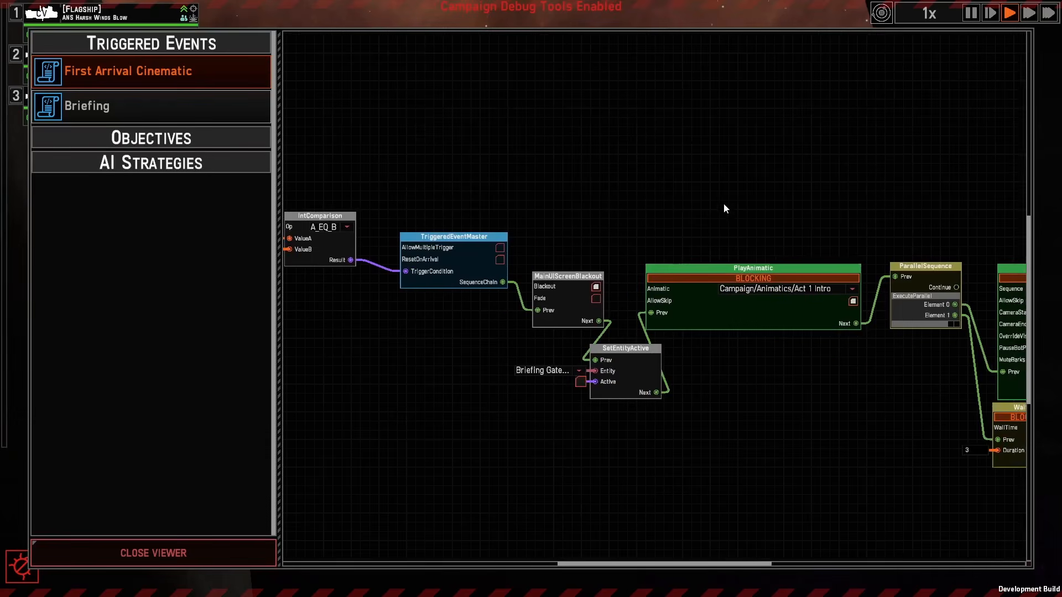
left_click_drag(1008, 232, 502, 171)
scroll(761, 159, "down", 3)
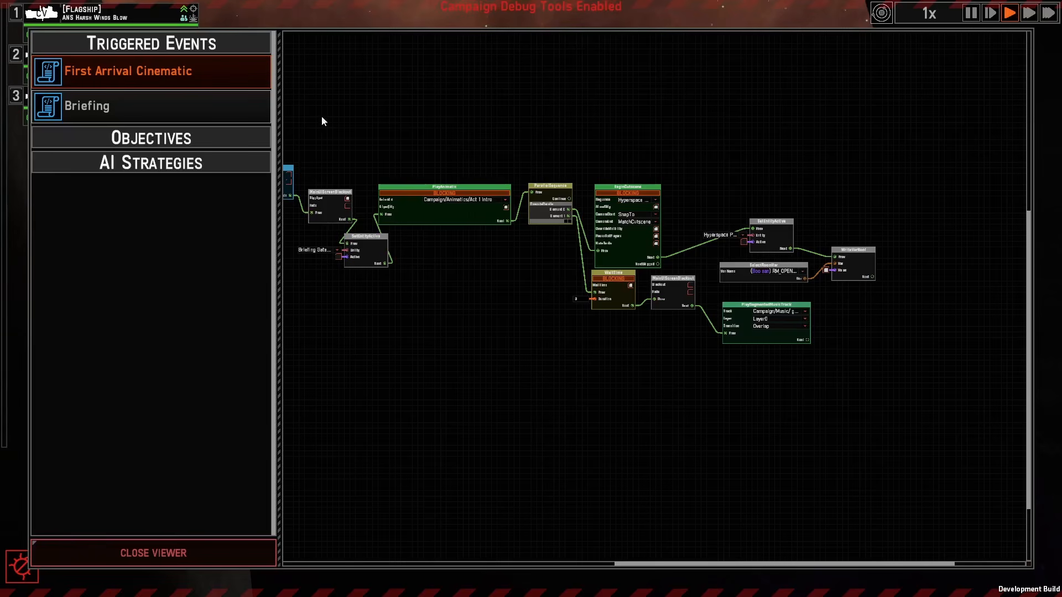
left_click_drag(425, 168, 358, 234)
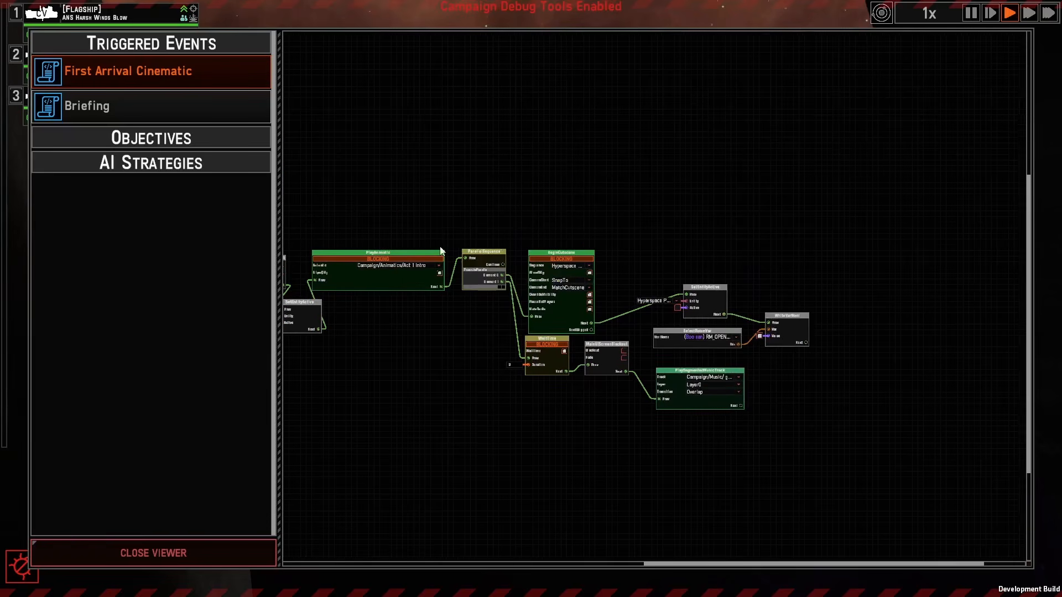
Step: Close the scripting graph viewer and exit the mission to the main menu
left_click(204, 552)
key("Escape")
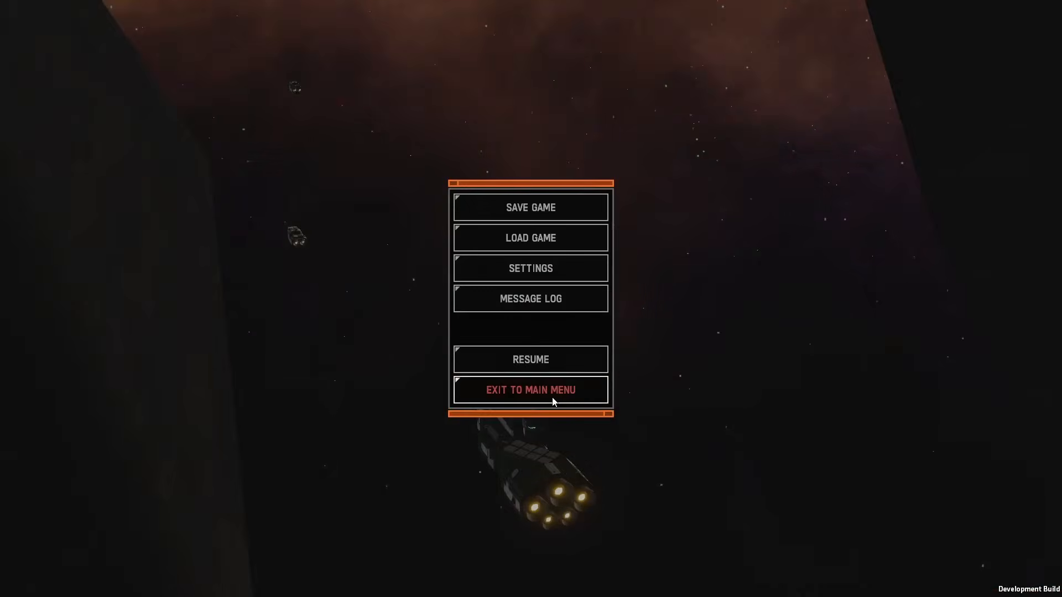
left_click(548, 396)
left_click(464, 378)
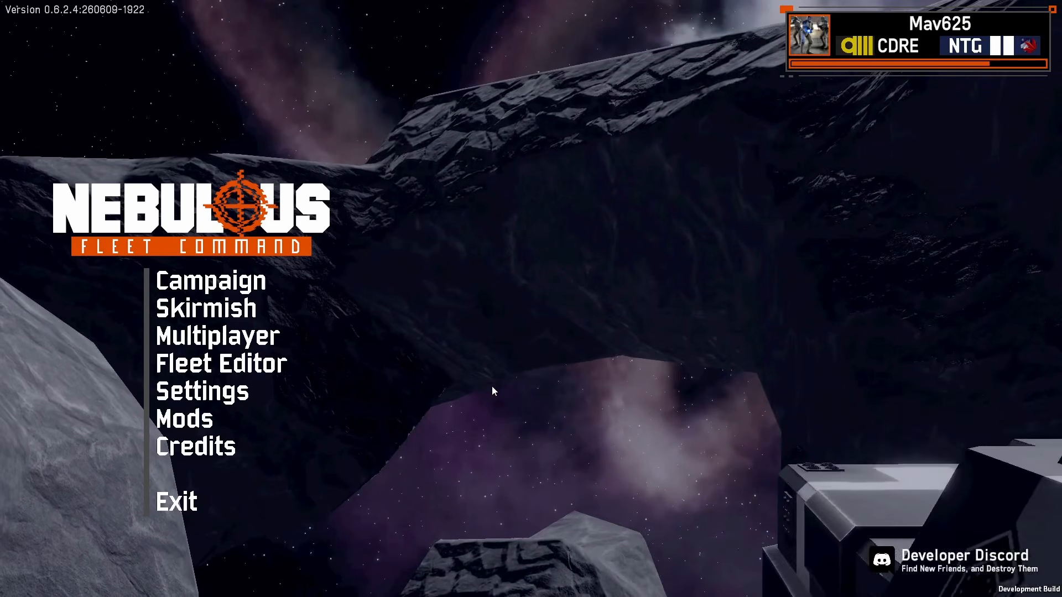
Step: Open the campaign editor from the main menu and look around the empty Act 1 star map
left_click(222, 282)
left_click(501, 349)
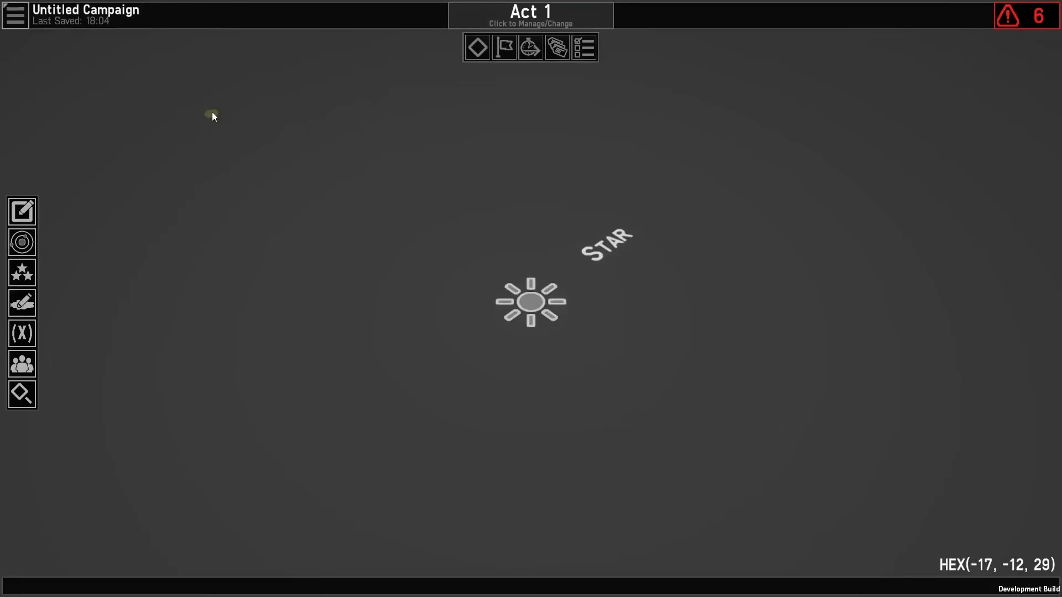
scroll(272, 136, "down", 3)
right_click_drag(657, 224, 658, 262)
right_click_drag(739, 349, 658, 349)
scroll(585, 270, "up", 1)
scroll(585, 269, "up", 2)
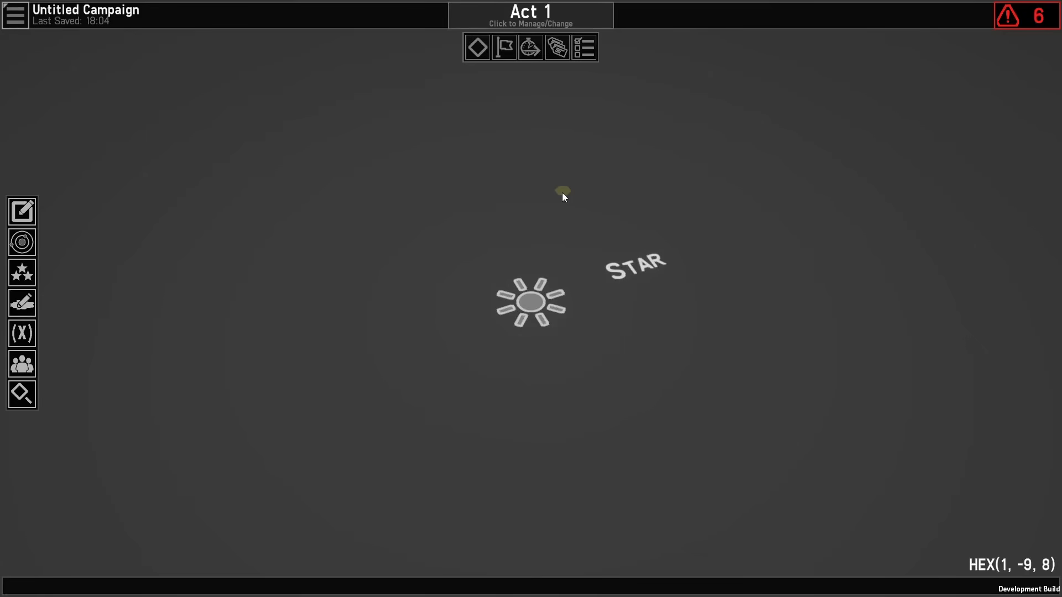
Step: Save the untitled campaign as a new campaign named Tutorial Night in the Workshop Night folder
left_click(16, 15)
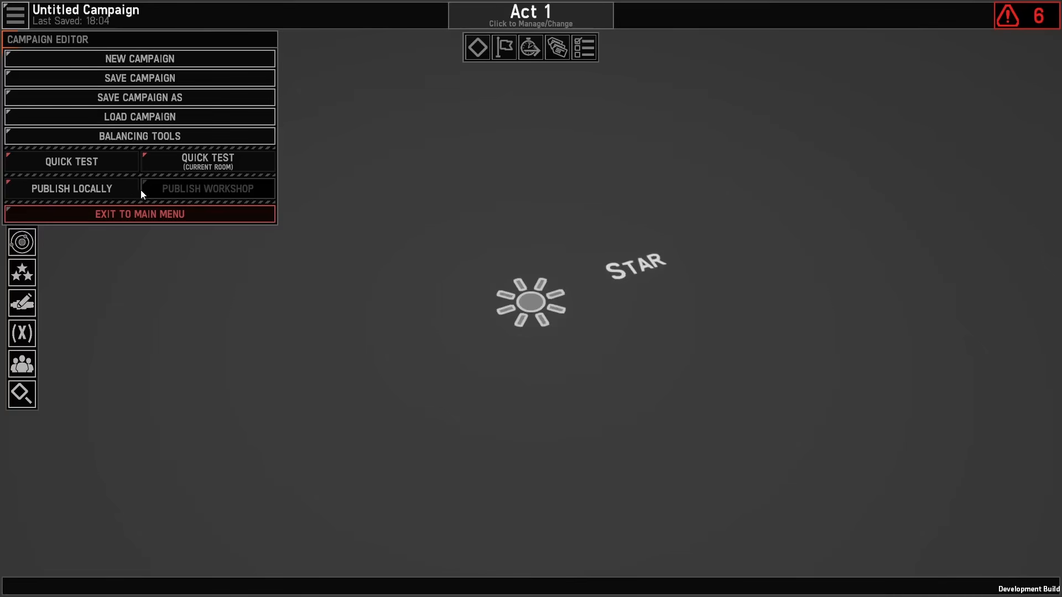
left_click(171, 215)
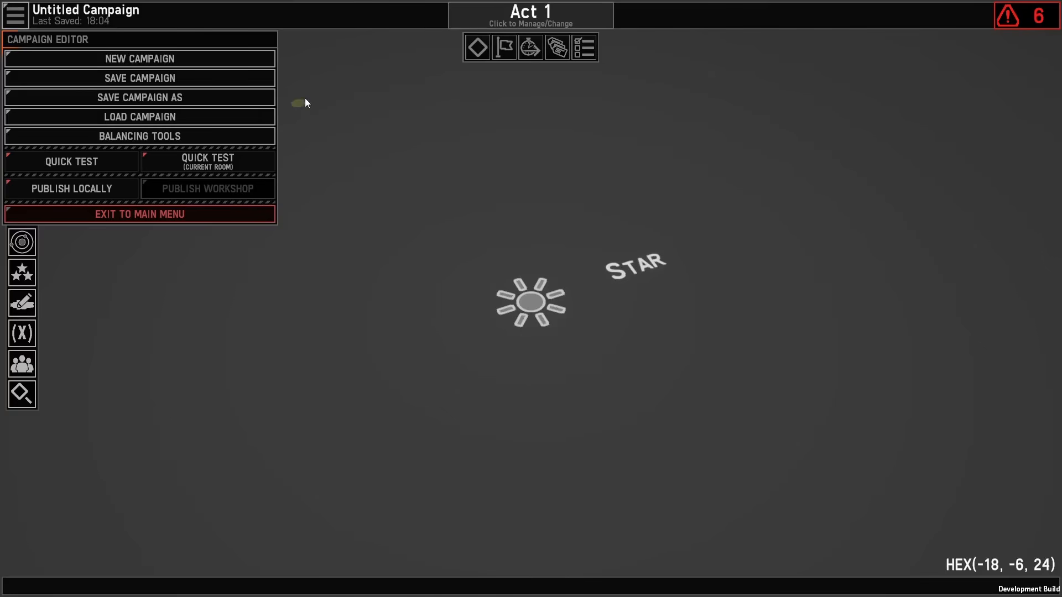
left_click(187, 99)
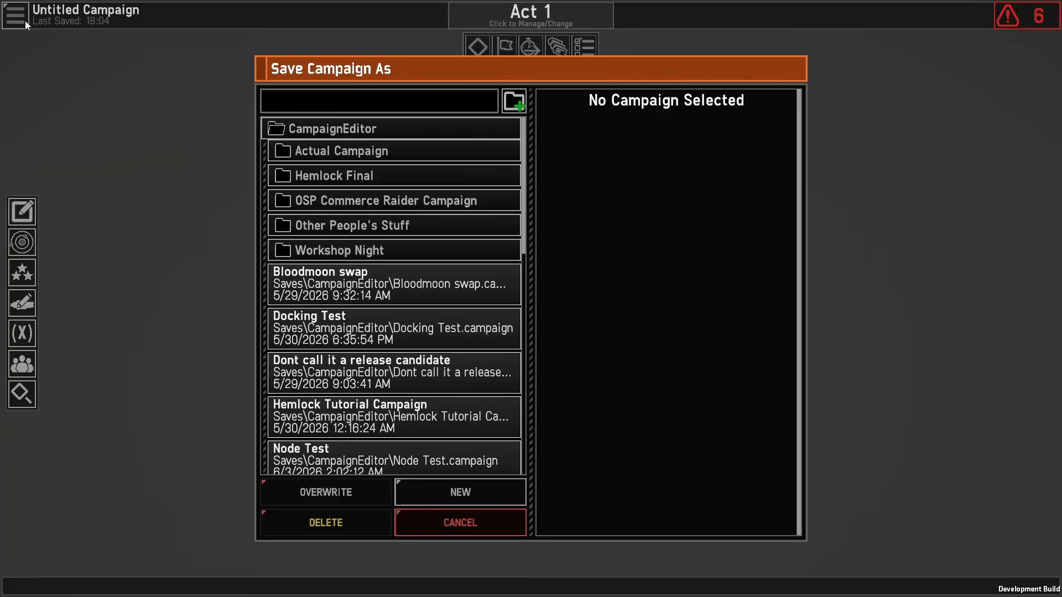
left_click(349, 250)
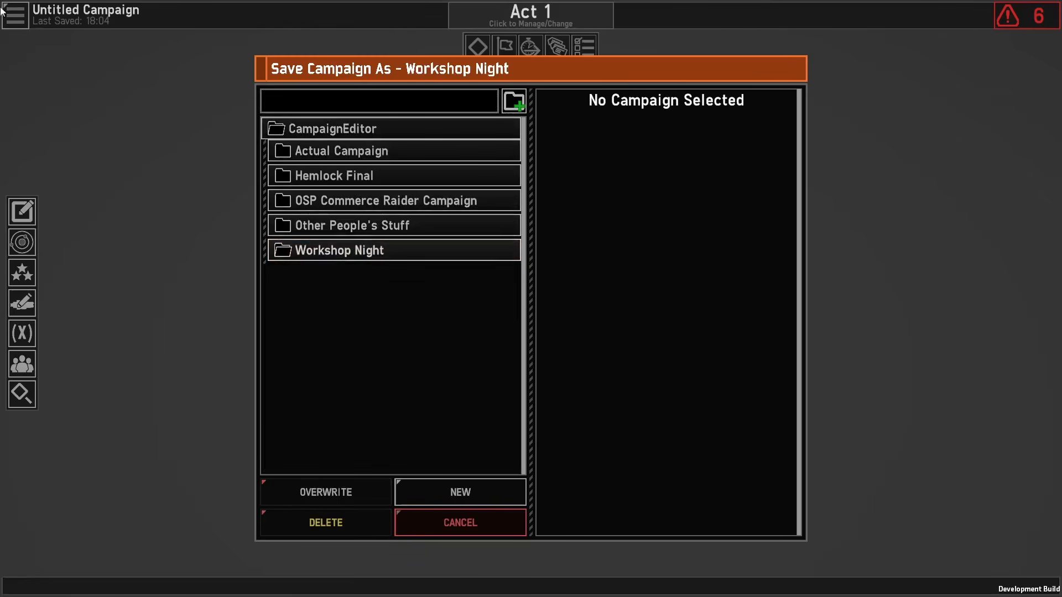
left_click(437, 493)
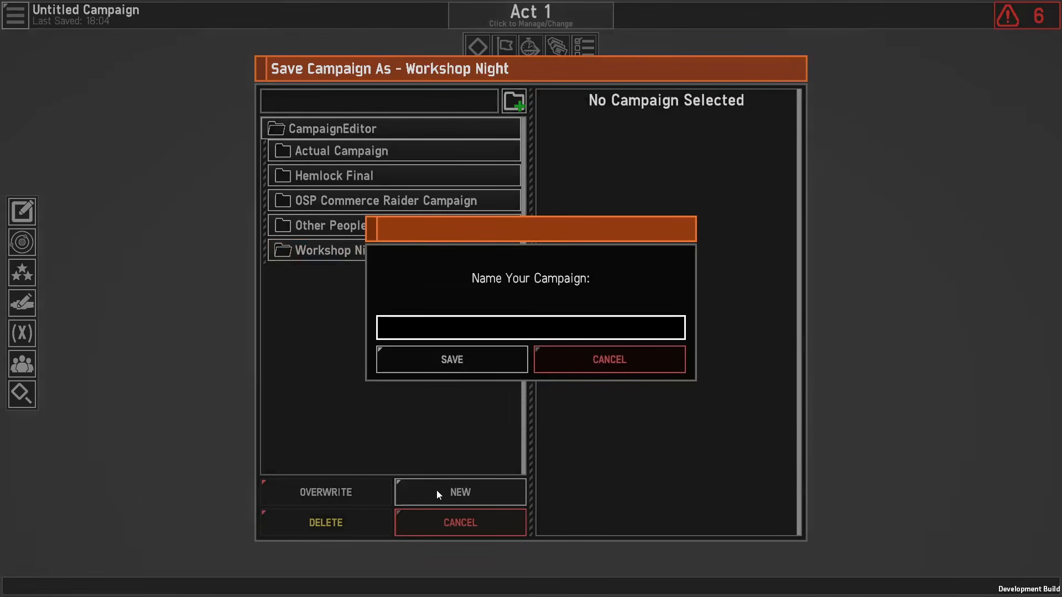
type("W")
key("BackSpace")
type("Tutorial Night")
left_click(433, 360)
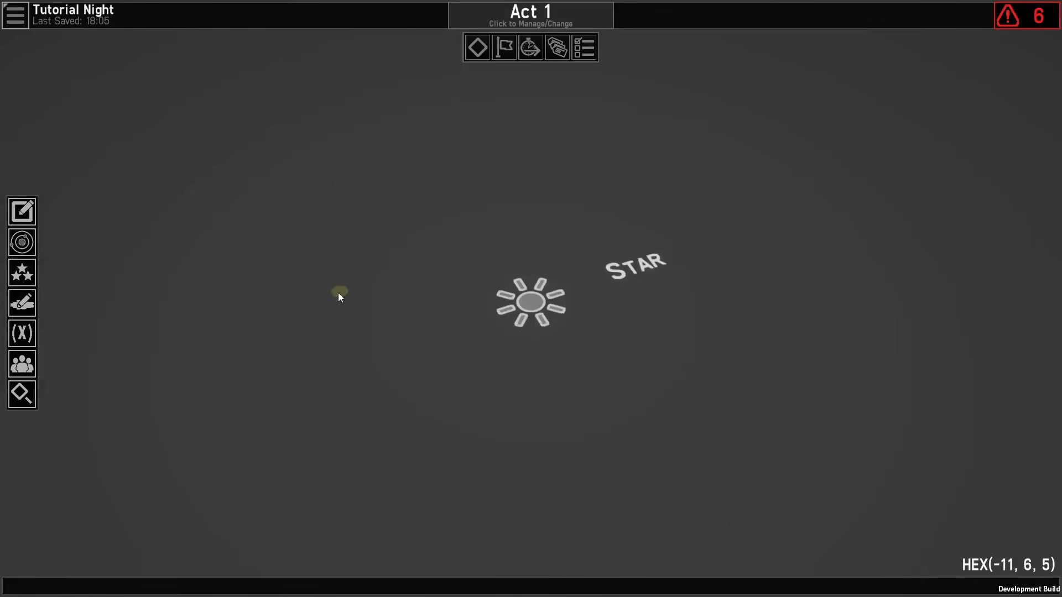
Step: Add a new campaign faction with Outlying Systems Protectorate as its base faction, and check the Player Faction's options
left_click(22, 273)
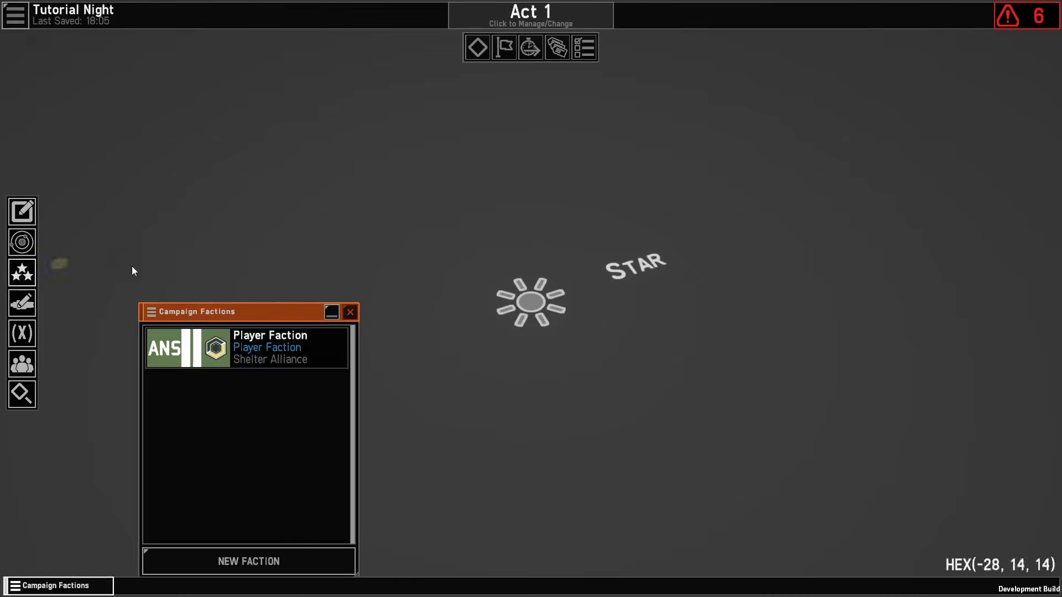
left_click(283, 555)
left_click(291, 150)
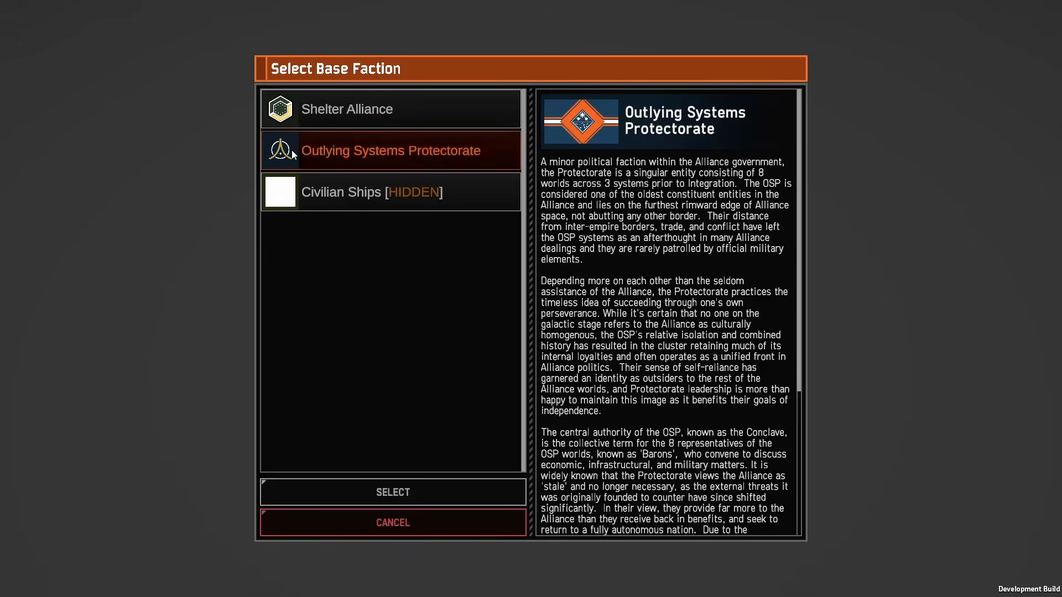
double_click(348, 145)
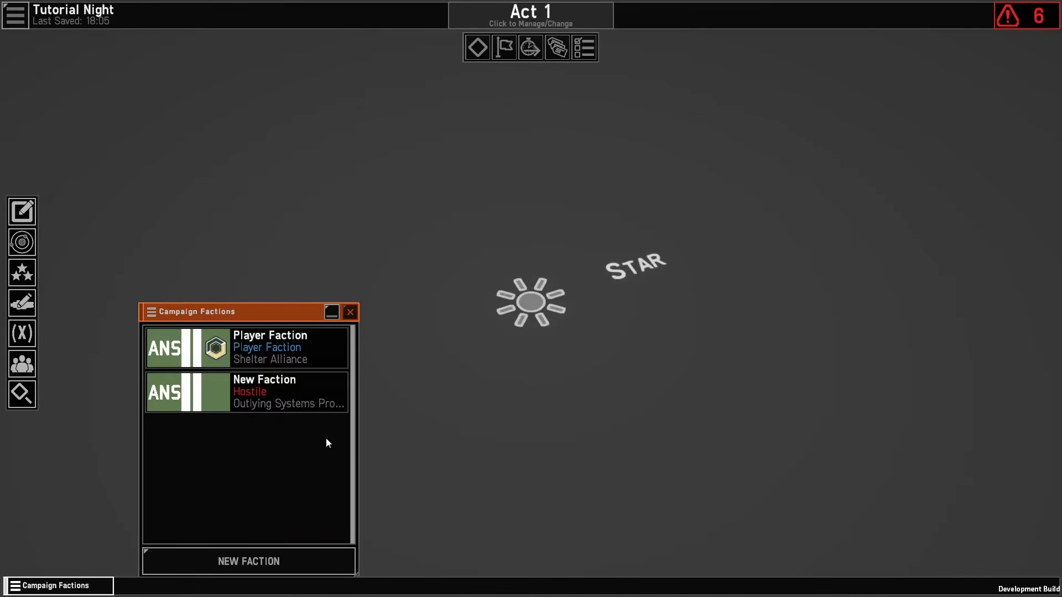
right_click(258, 346)
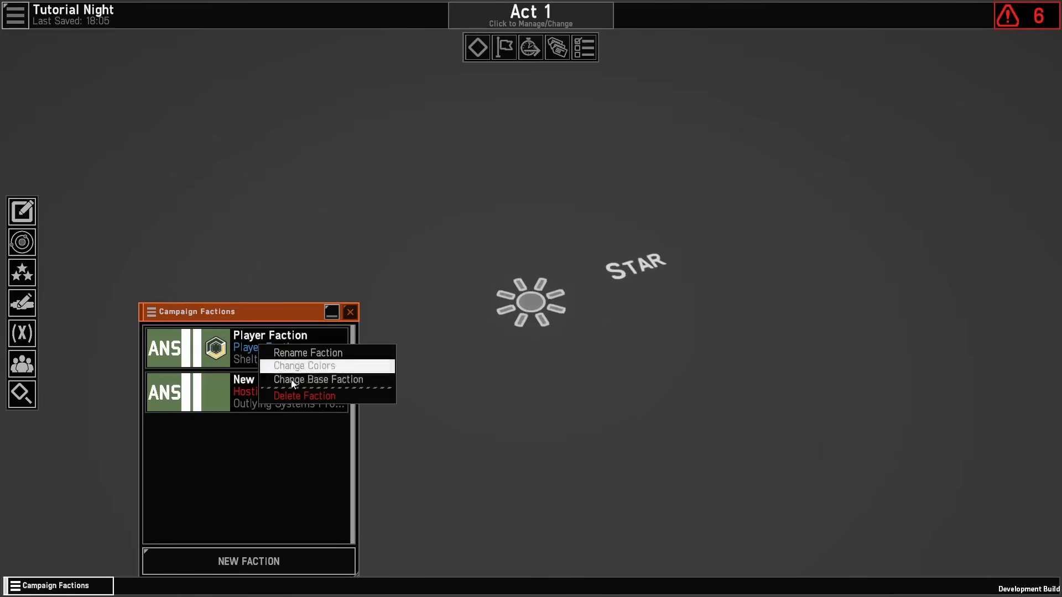
left_click(227, 461)
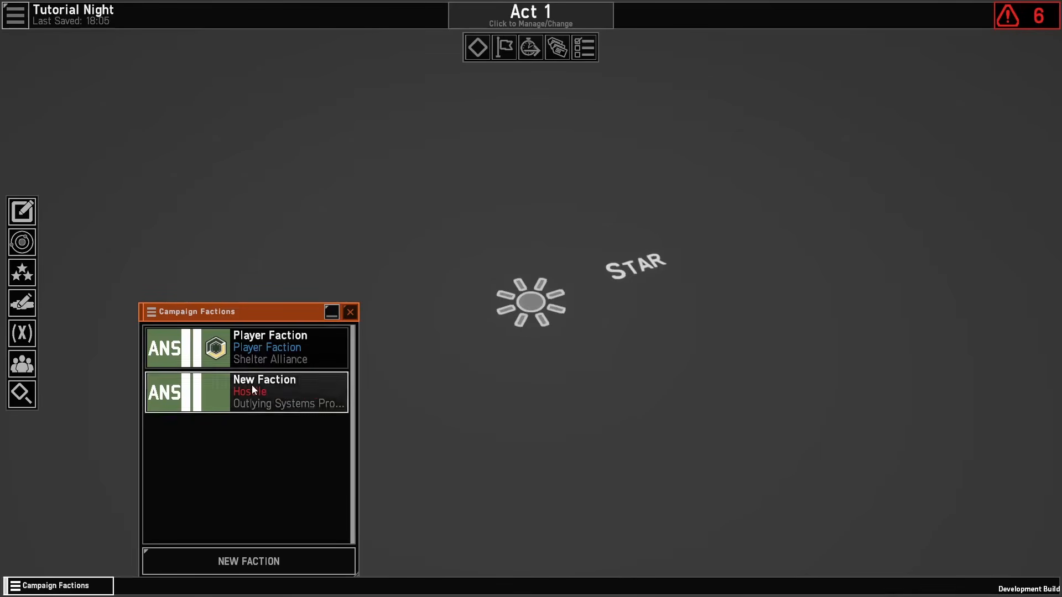
Step: Rename the new hostile faction to OSP
right_click(252, 386)
left_click(296, 395)
type("OSP")
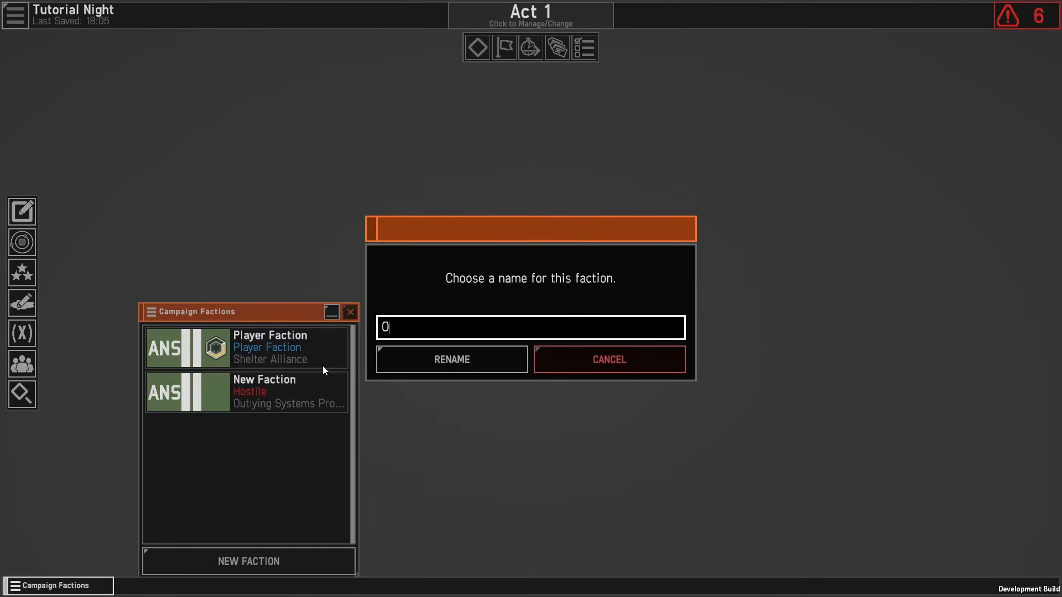
left_click(399, 374)
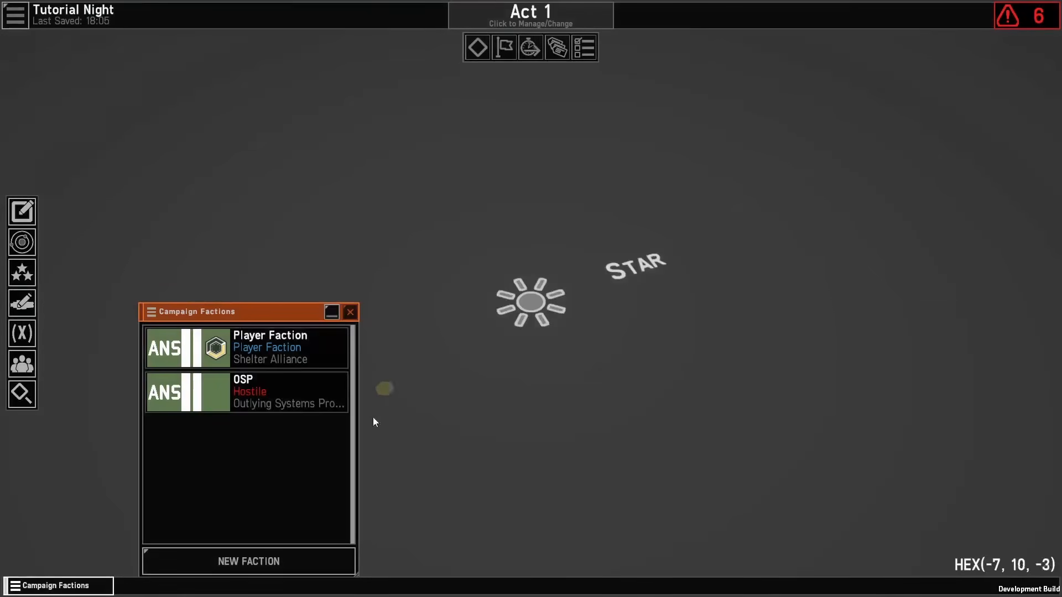
Step: Apply the saved blue and orange OSPN color scheme to the OSP faction and close the campaign factions window
right_click(262, 405)
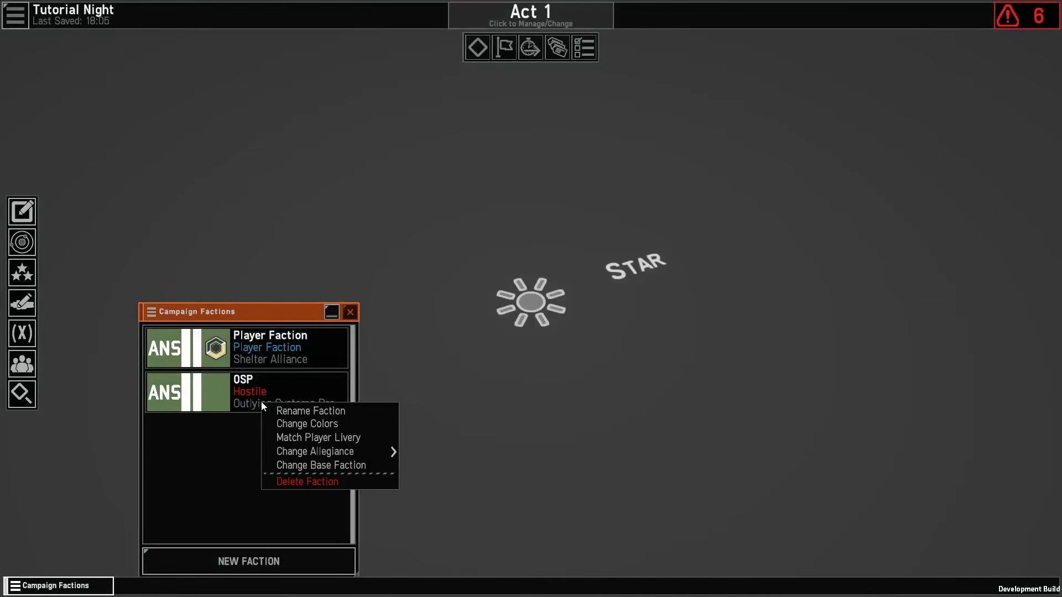
left_click(298, 425)
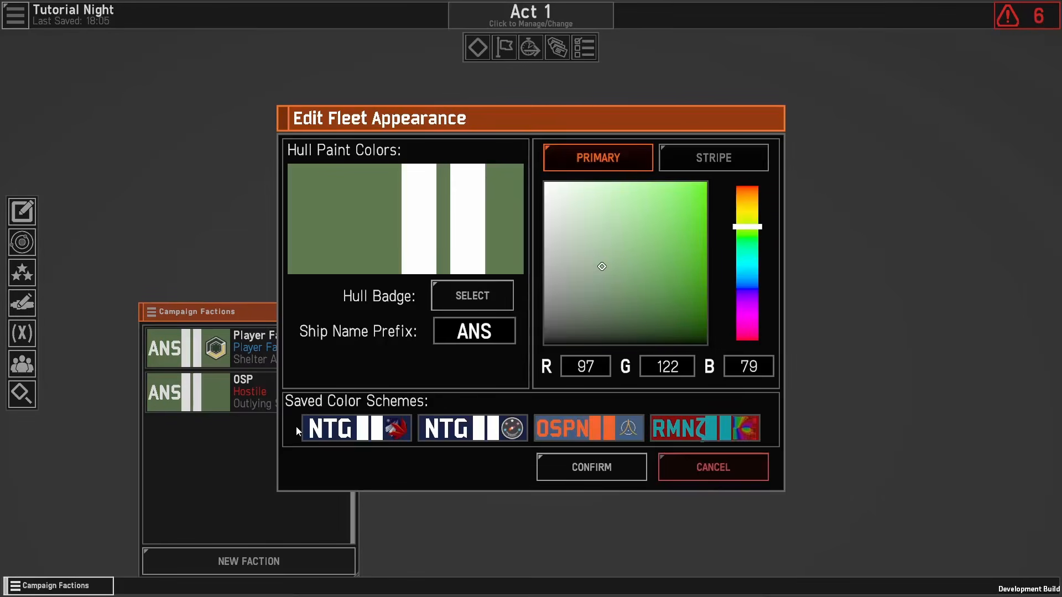
left_click(604, 429)
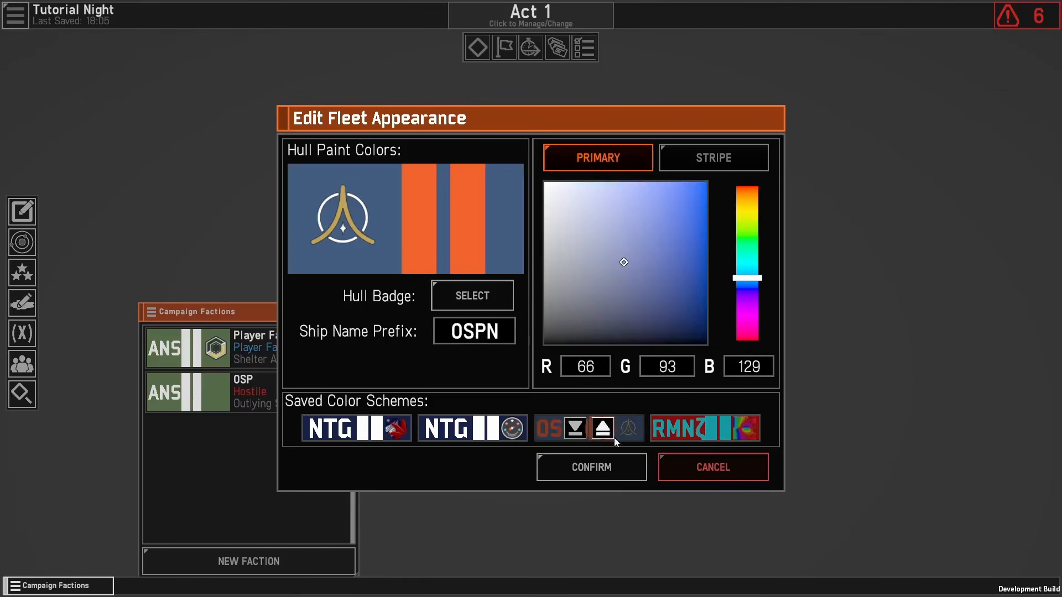
left_click(581, 477)
right_click(302, 403)
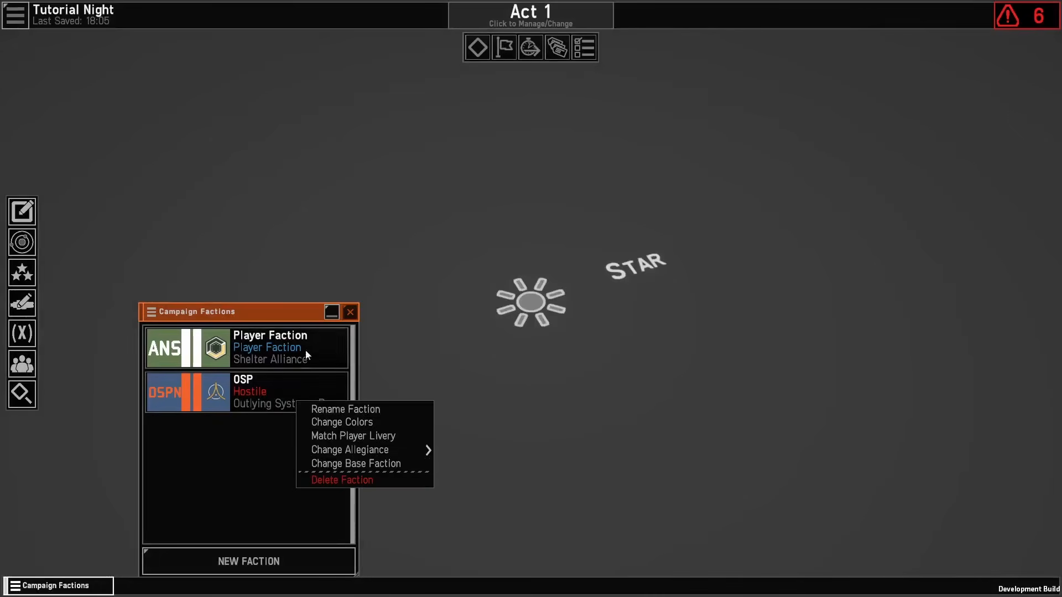
left_click(384, 306)
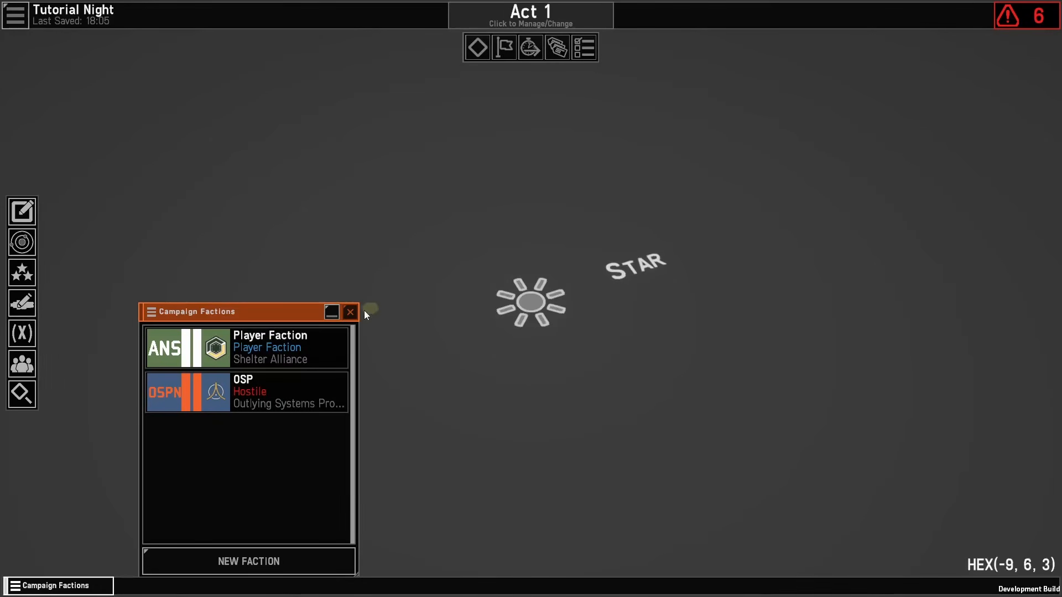
left_click(350, 312)
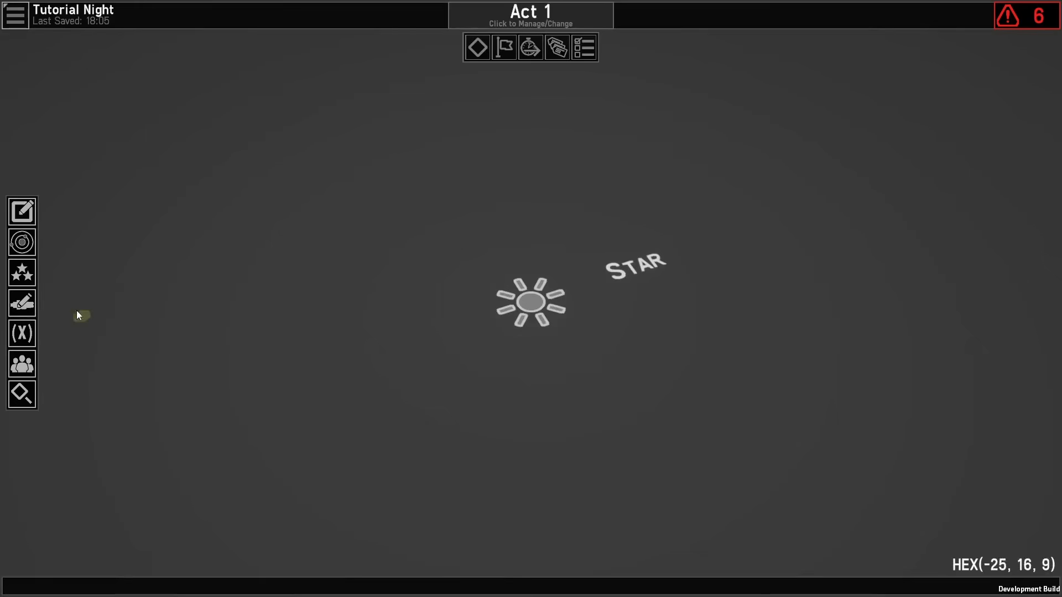
Step: Open the faction fleet designs and add the CL light cruiser from Workshop Templates to the Player Faction
left_click(21, 303)
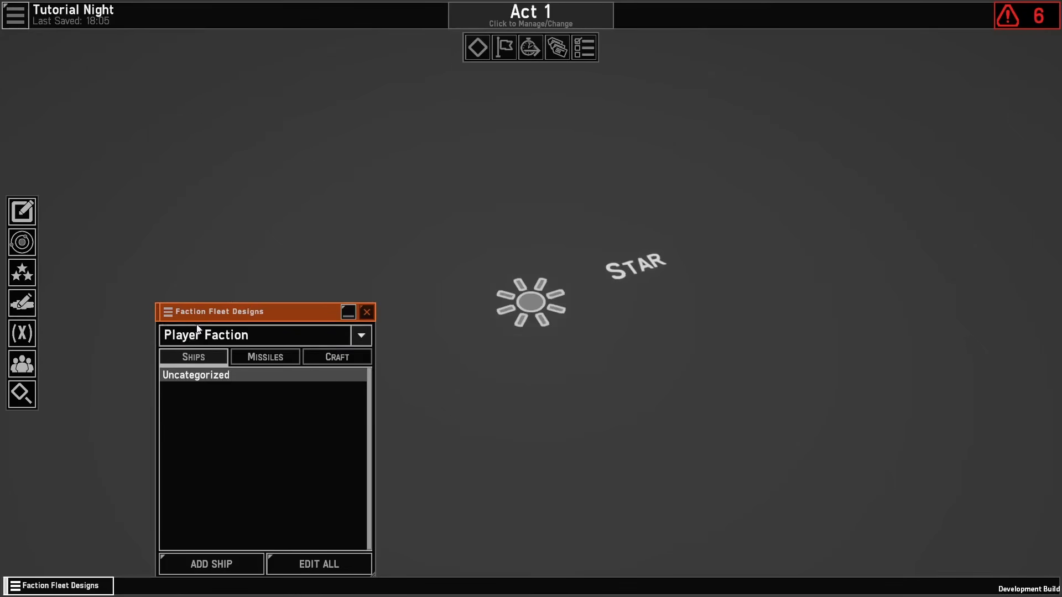
left_click(210, 332)
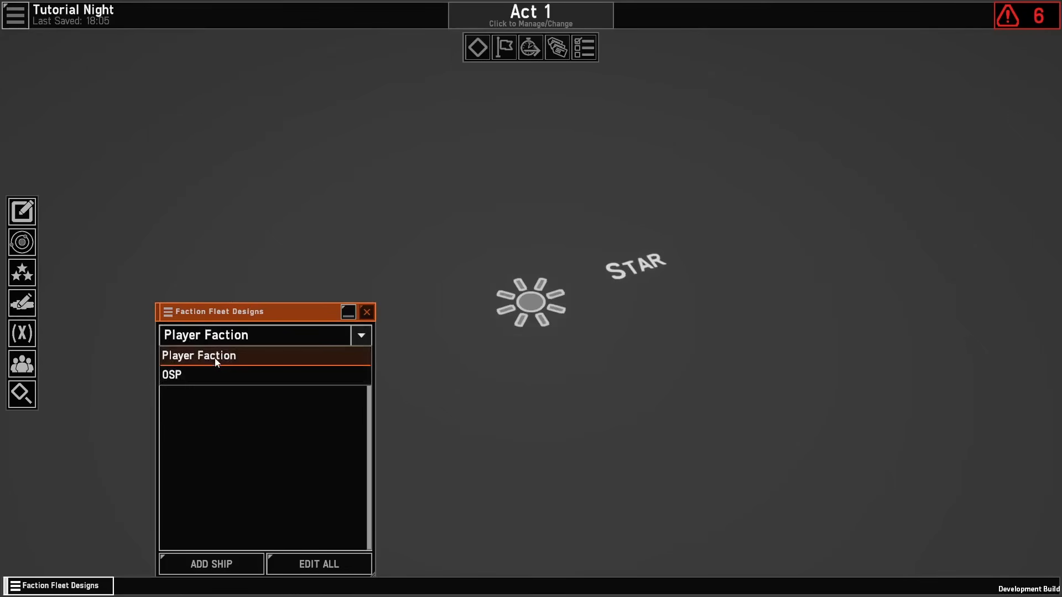
left_click(215, 314)
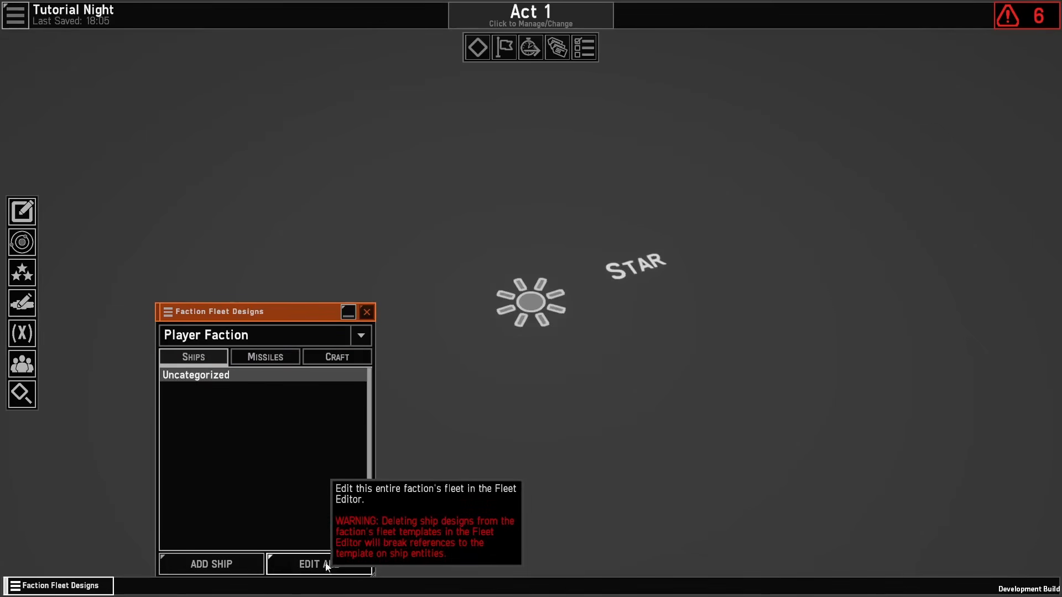
left_click(207, 564)
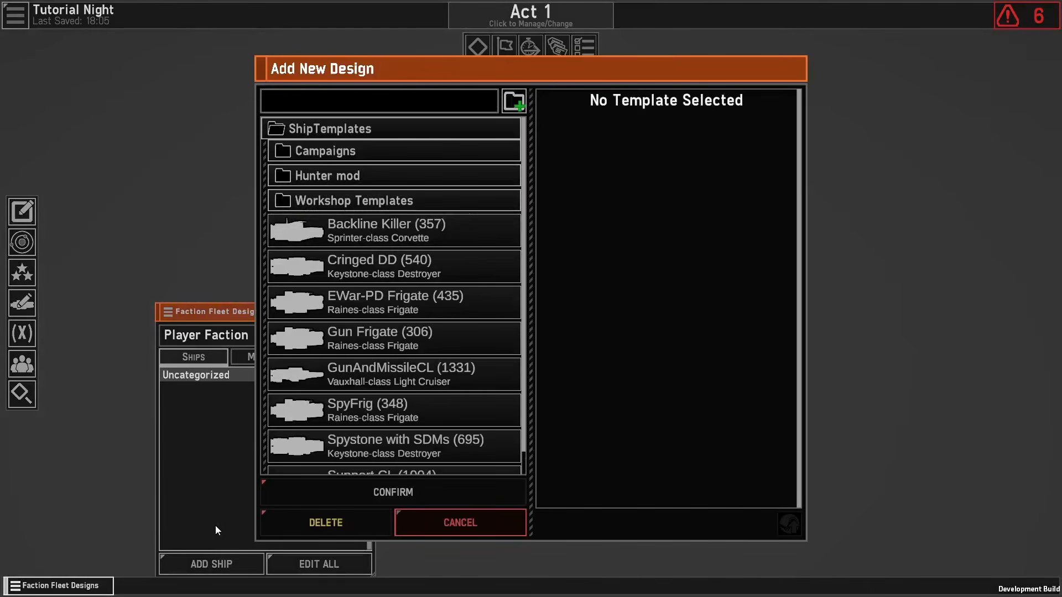
double_click(350, 194)
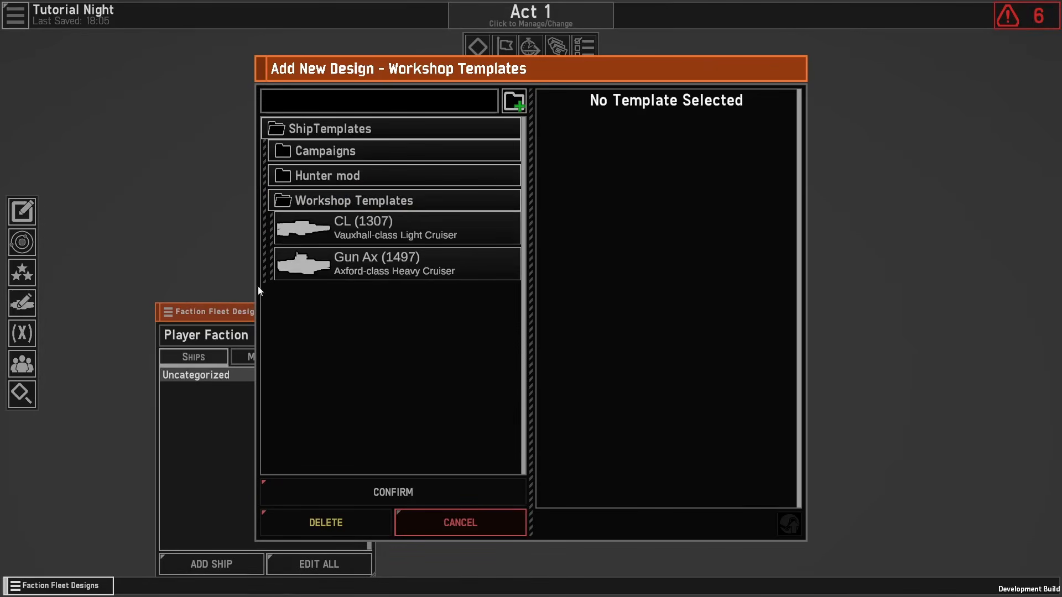
left_click(331, 232)
double_click(331, 227)
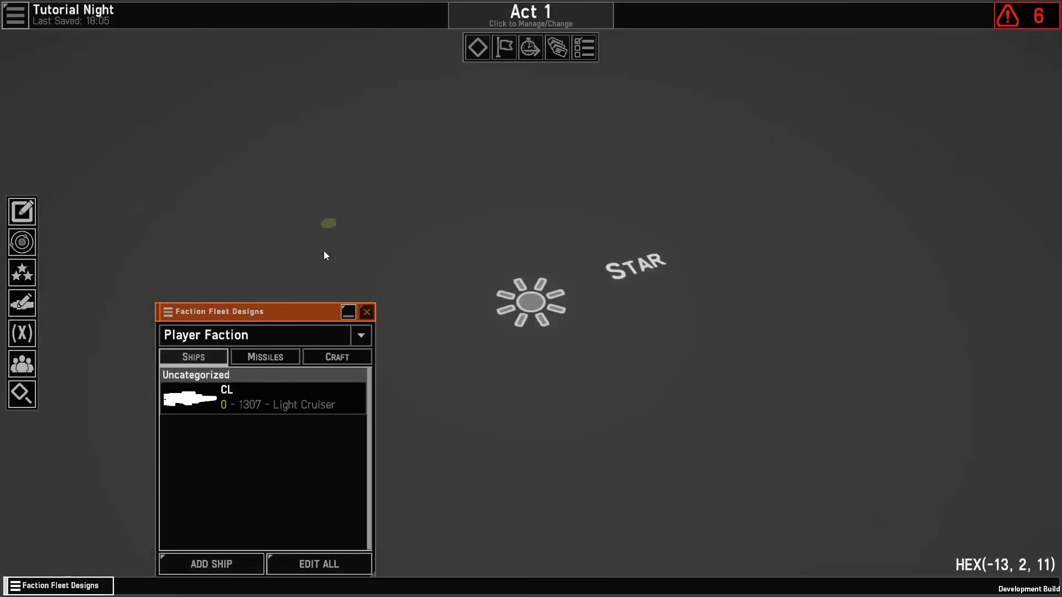
Step: Add the Gun Ax heavy cruiser from Workshop Templates to the Player Faction's ship designs
left_click(197, 565)
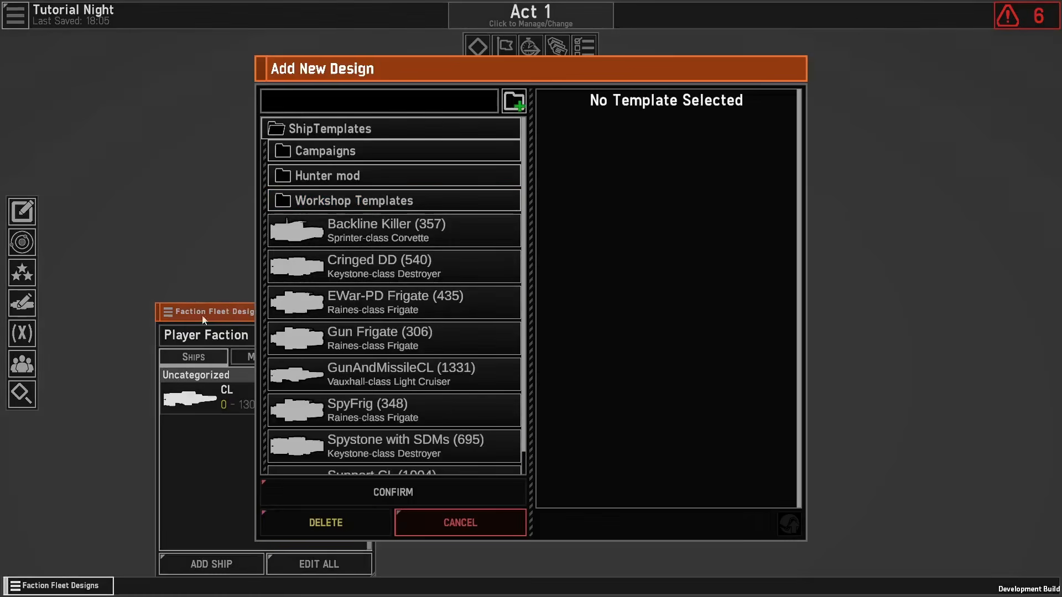
double_click(348, 200)
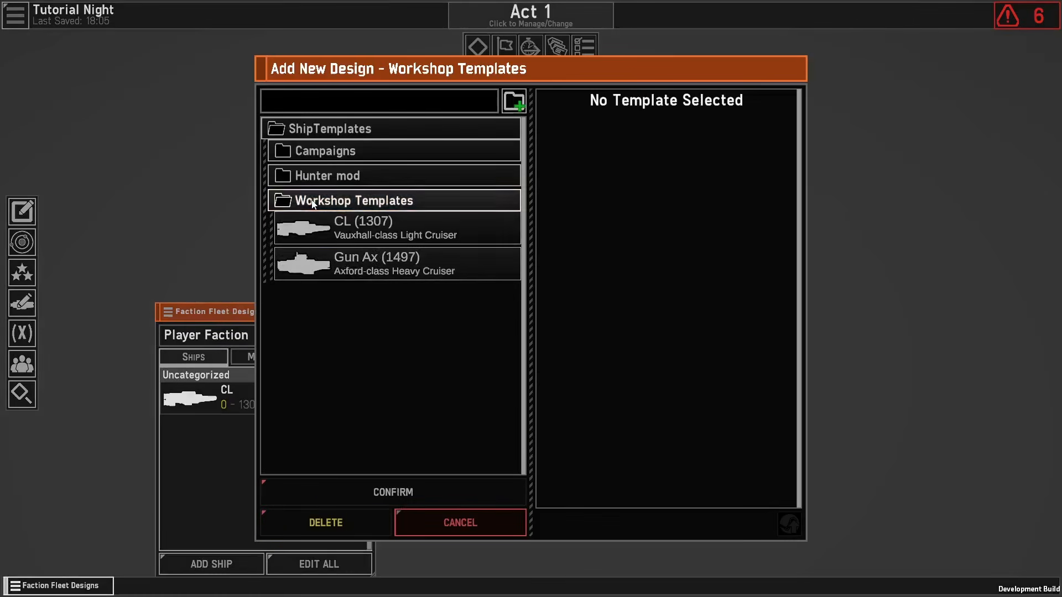
double_click(339, 273)
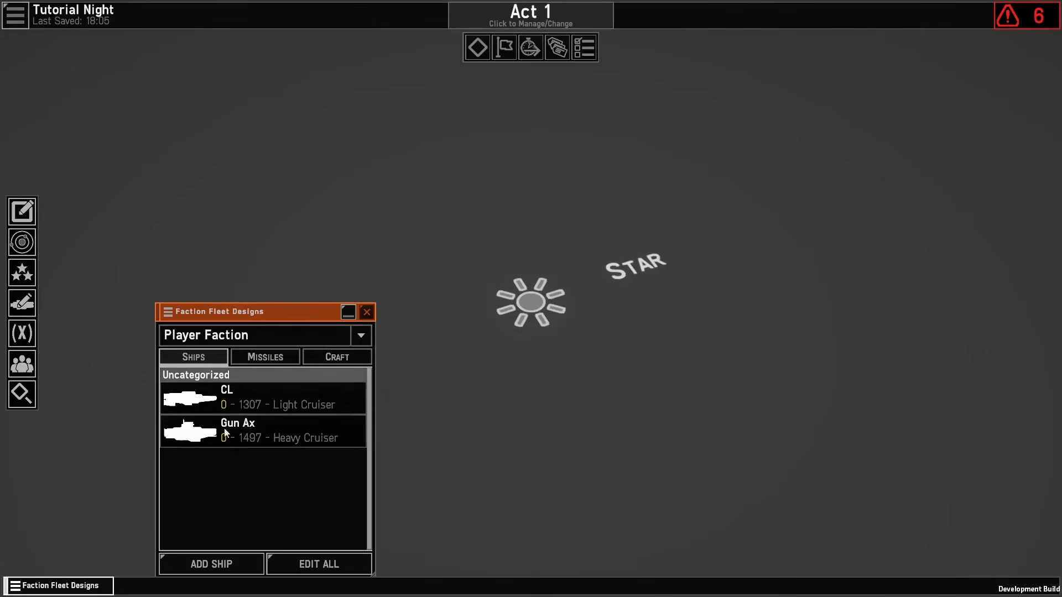
Step: Open the OSP faction's entire fleet in the Fleet Editor and add a Ferryman-class Clipper from a blank hull
left_click(252, 343)
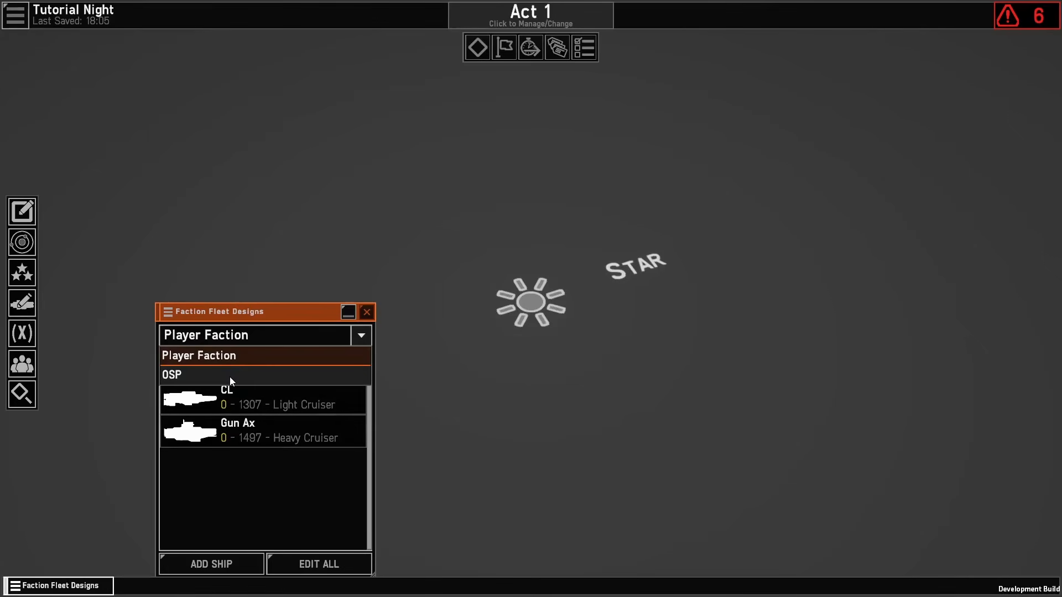
left_click(230, 376)
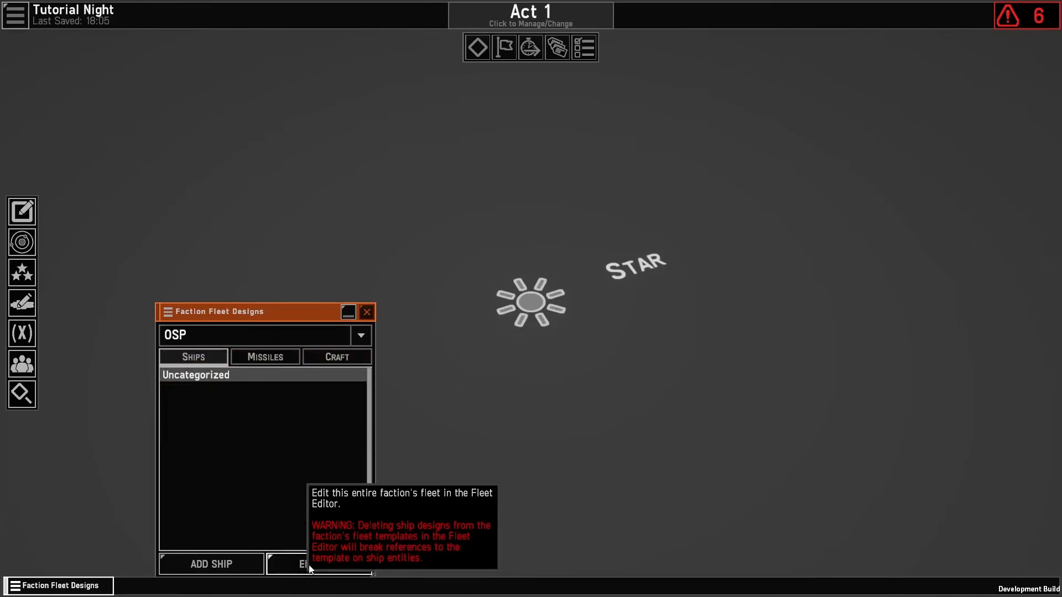
left_click(325, 563)
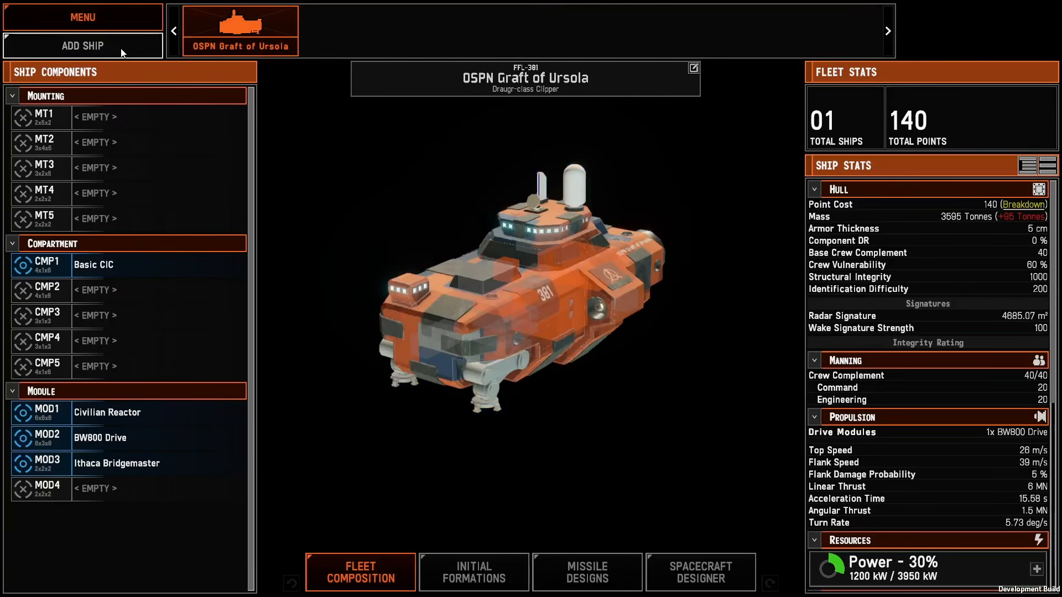
left_click(115, 42)
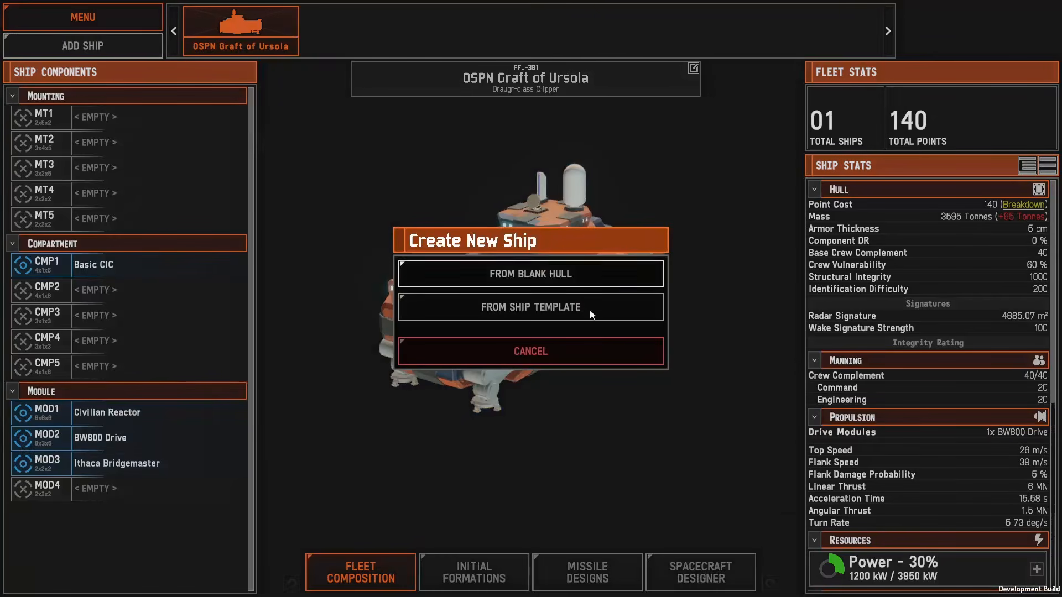
left_click(592, 268)
double_click(369, 102)
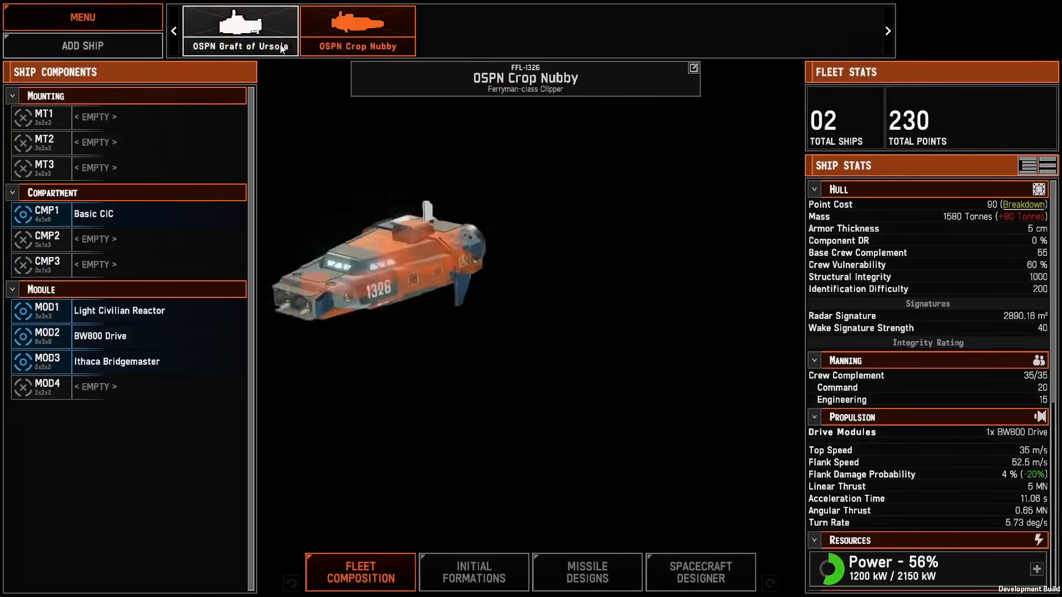
Step: Delete the OSPN Graft of Ursola from the OSP fleet, keeping only the Ferryman-class Clipper
right_click(270, 46)
left_click(355, 113)
left_click(479, 370)
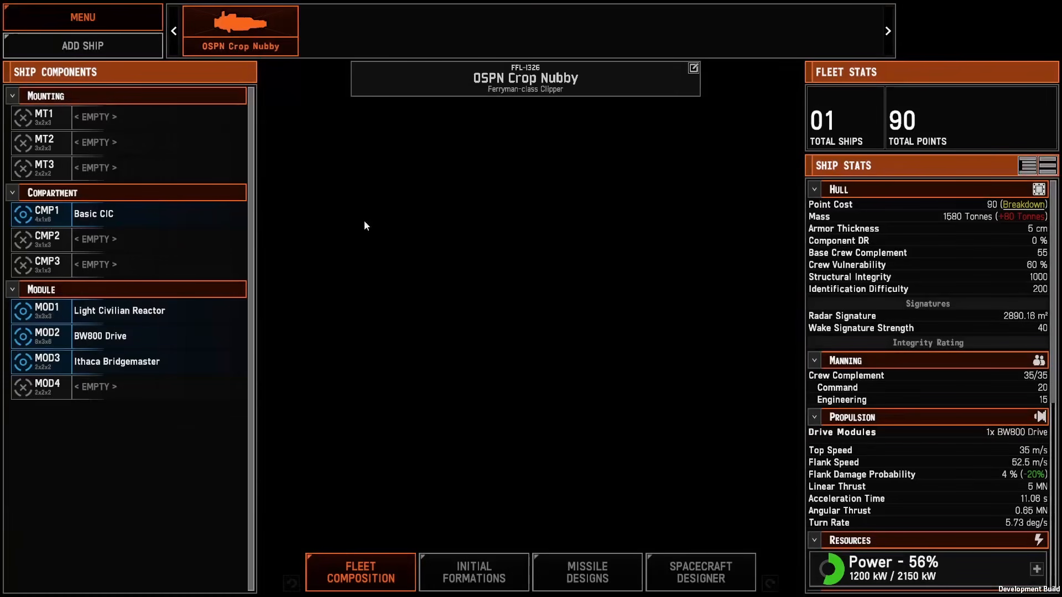
Step: Install RL18 Launchers in the Clipper's MT1 and MT2 mountings
left_click(131, 127)
scroll(307, 422, "down", 3)
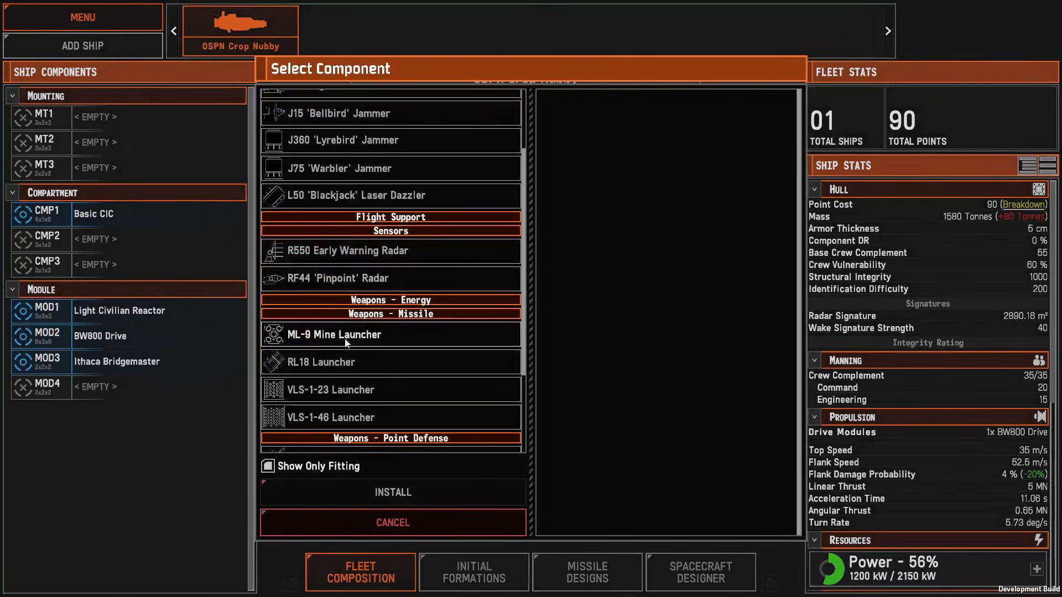
left_click(307, 423)
double_click(307, 355)
left_click(133, 179)
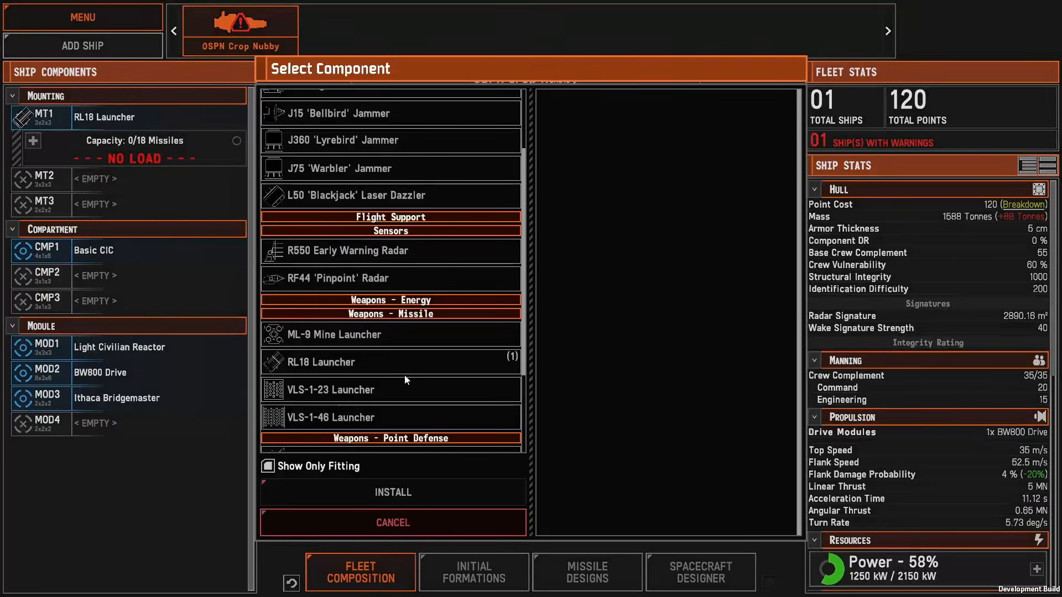
double_click(380, 362)
Step: Load both RL18 Launchers with 18 R-2 'Piranha' Rockets each
left_click(33, 141)
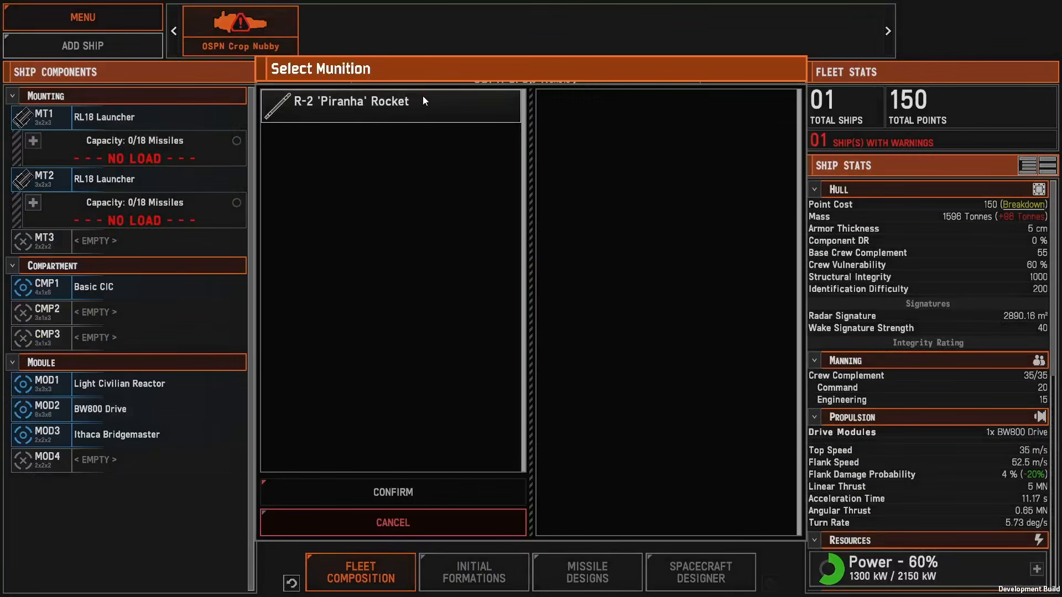
double_click(422, 95)
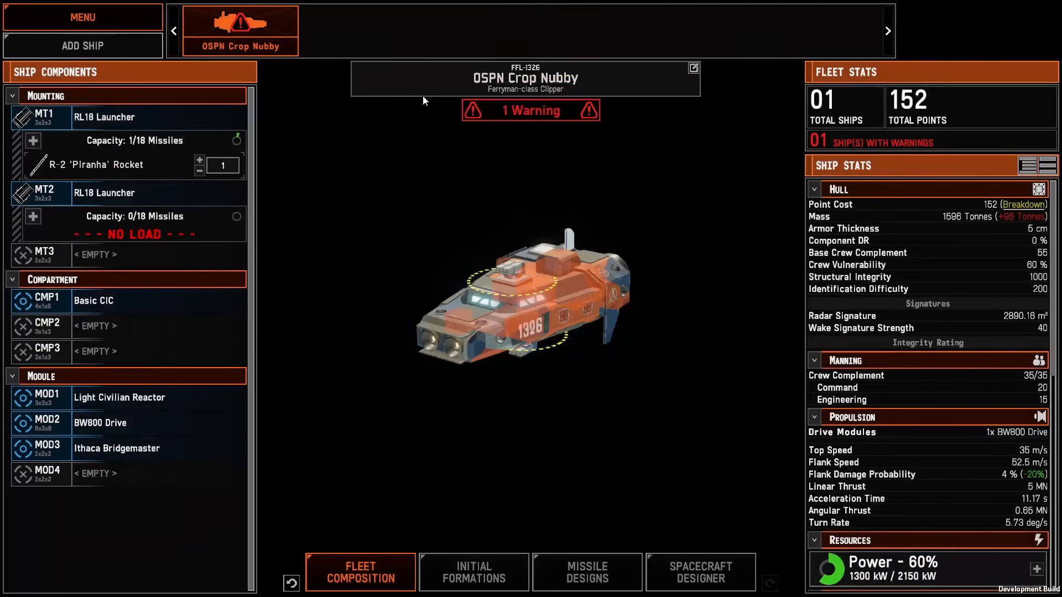
left_click(199, 160, "shift")
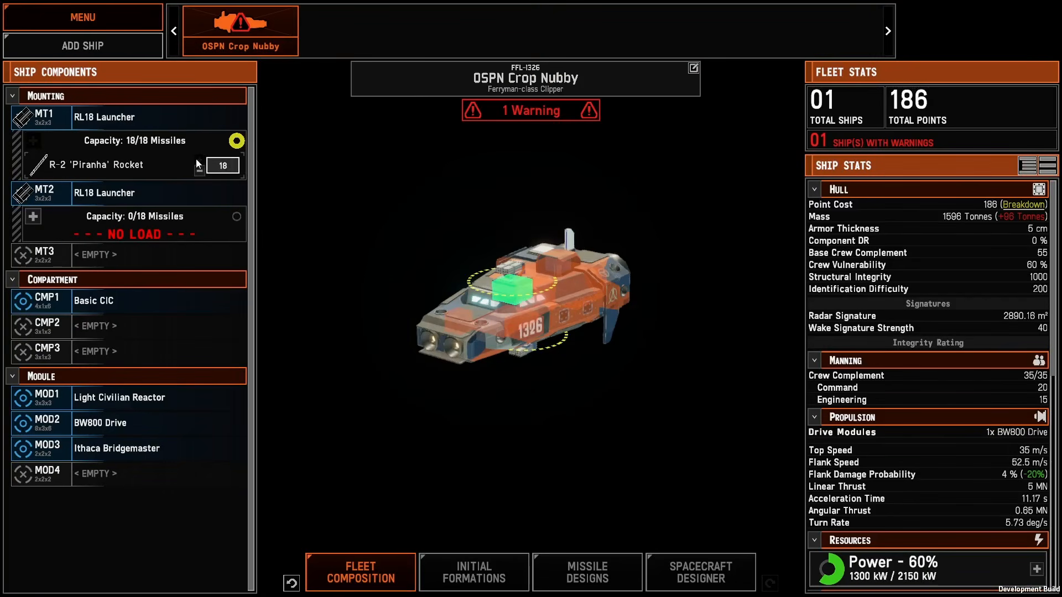
left_click(33, 217)
double_click(359, 102)
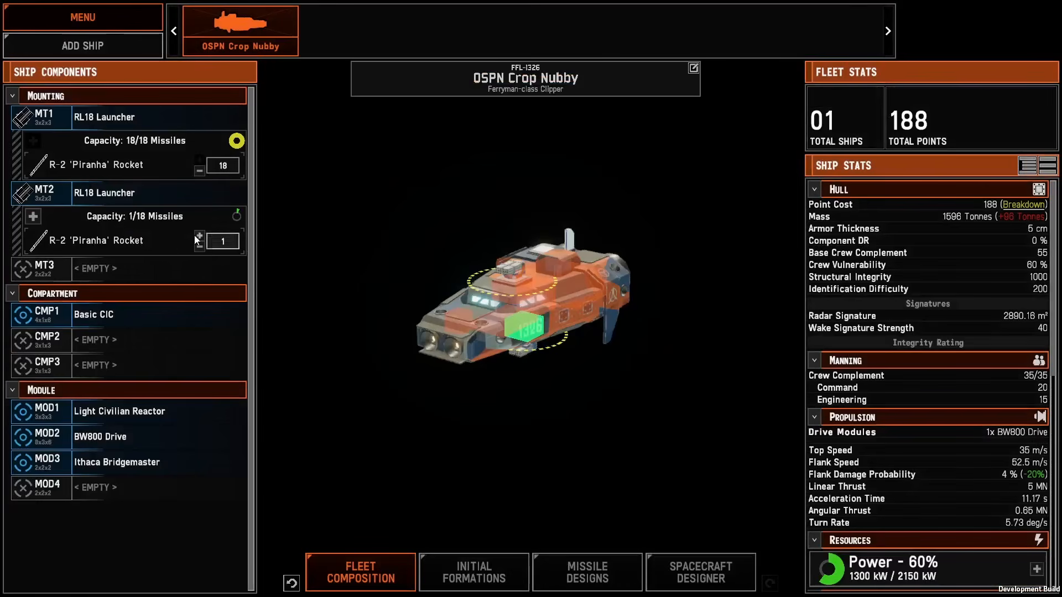
left_click(198, 236, "shift")
Step: Install a VLS-1-23 Launcher in mounting MT3 and load it with 11 EA12 Chaff Decoys
left_click(138, 269)
left_click(344, 316)
double_click(344, 316)
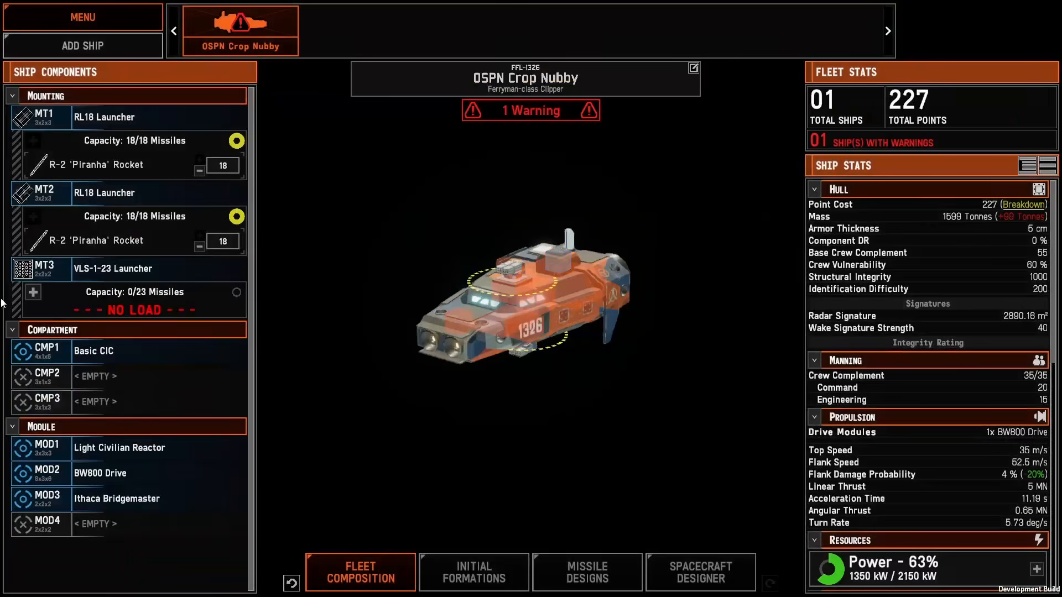
left_click(33, 292)
double_click(430, 101)
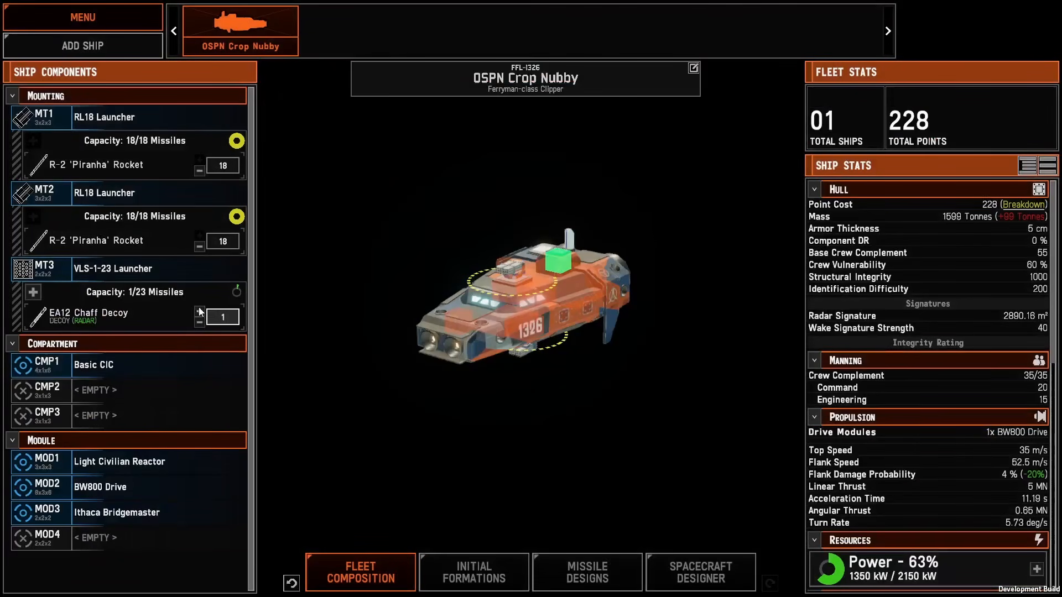
left_click(199, 311, "shift")
Step: Fit a Small DC Locker in compartment CMP2 and a Rapid DC Locker in CMP3
left_click(139, 366)
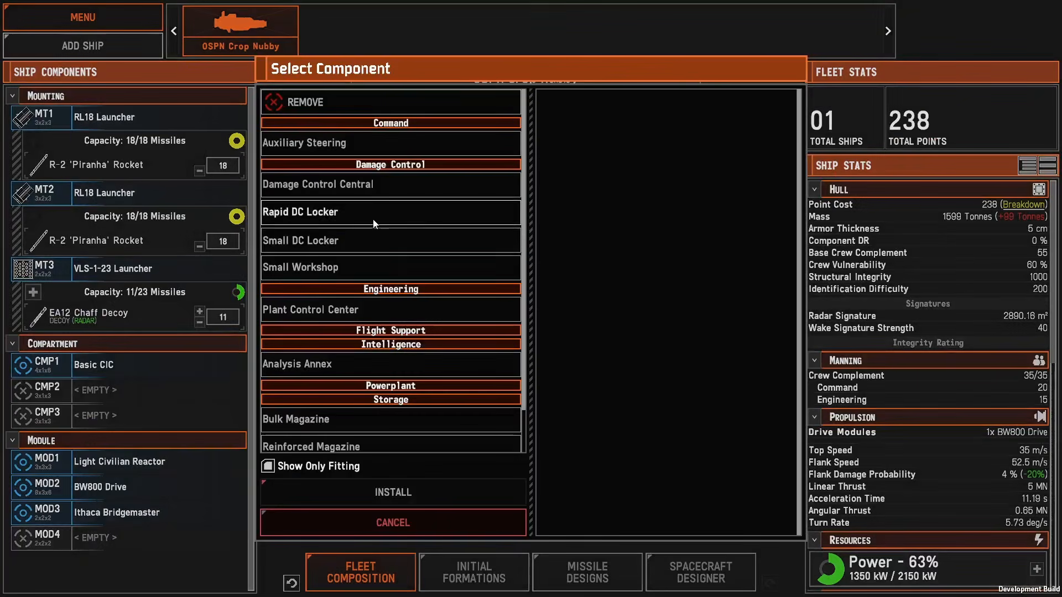
double_click(347, 241)
left_click(138, 418)
double_click(343, 212)
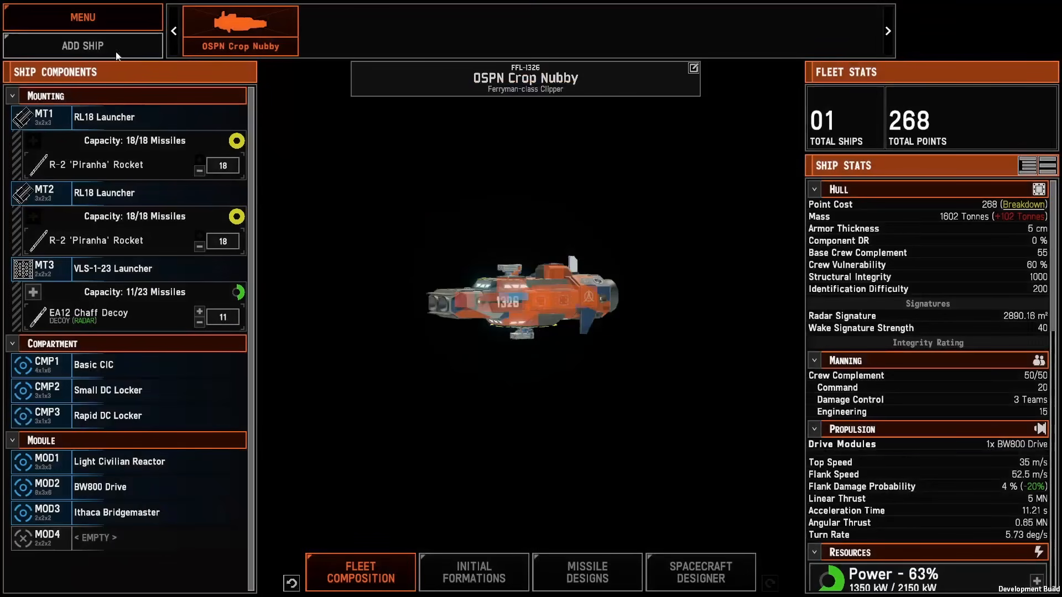
Step: Rename the Ferryman-class Clipper as Ruttle in its ship identity
left_click(693, 67)
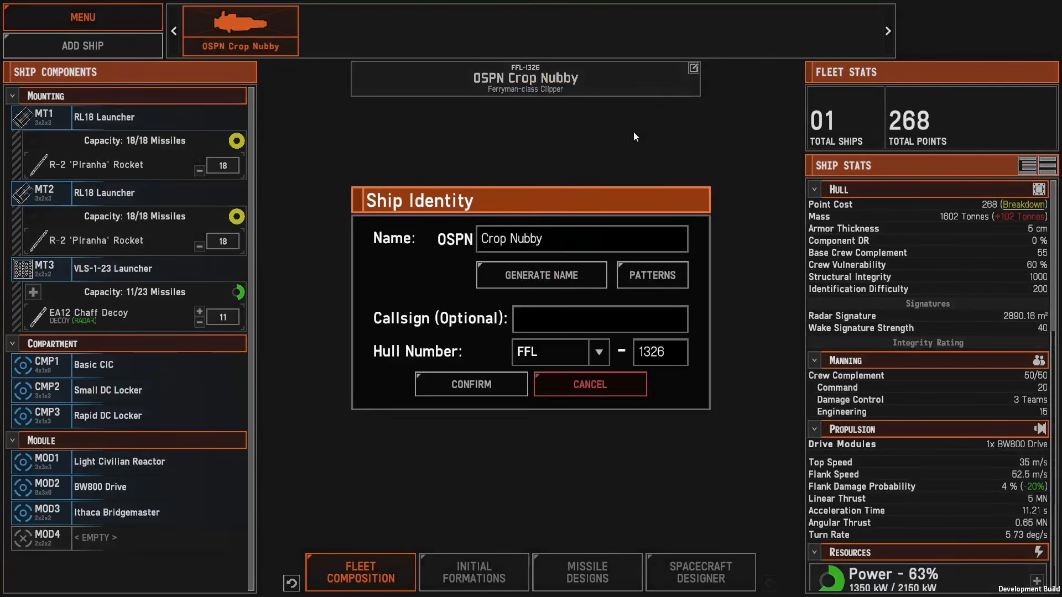
left_click(583, 244)
type("Ruttle")
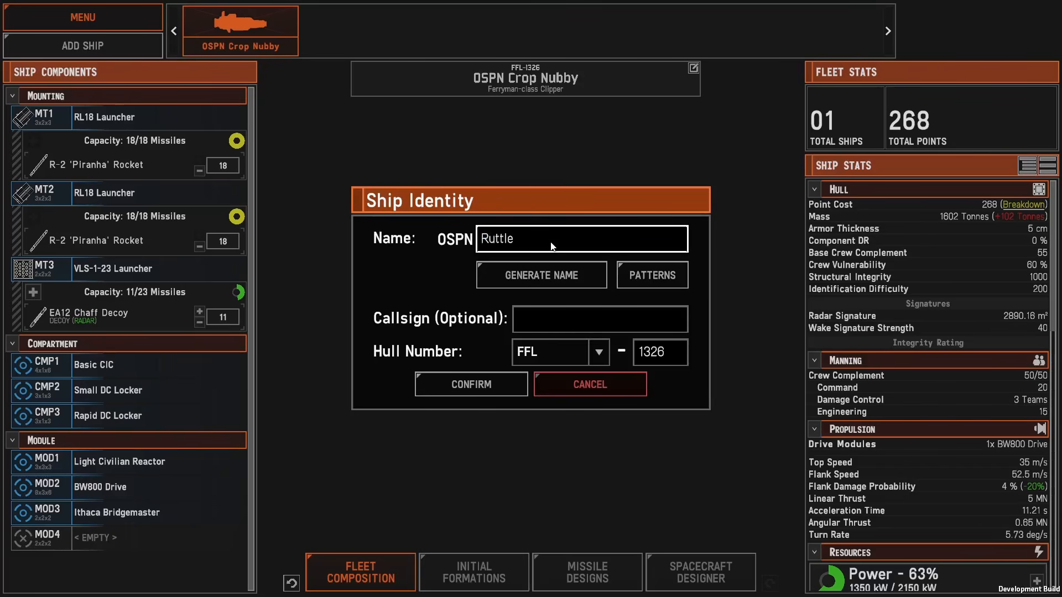
left_click(448, 385)
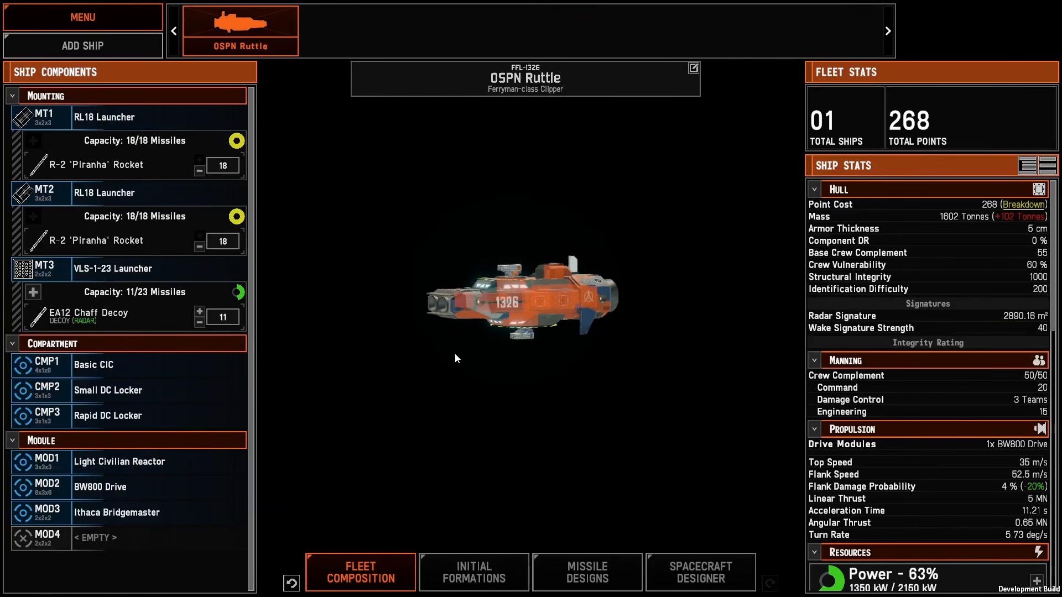
Step: Return to the campaign editor with the OSP templates updated, and check OSP's ship list in the faction fleet designs
left_click(55, 17)
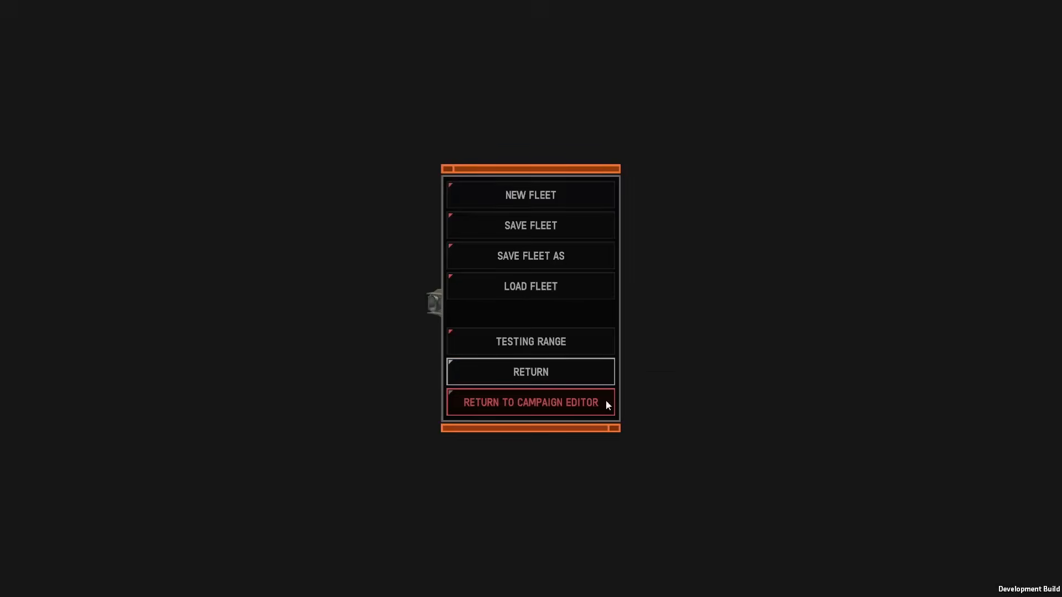
left_click(501, 410)
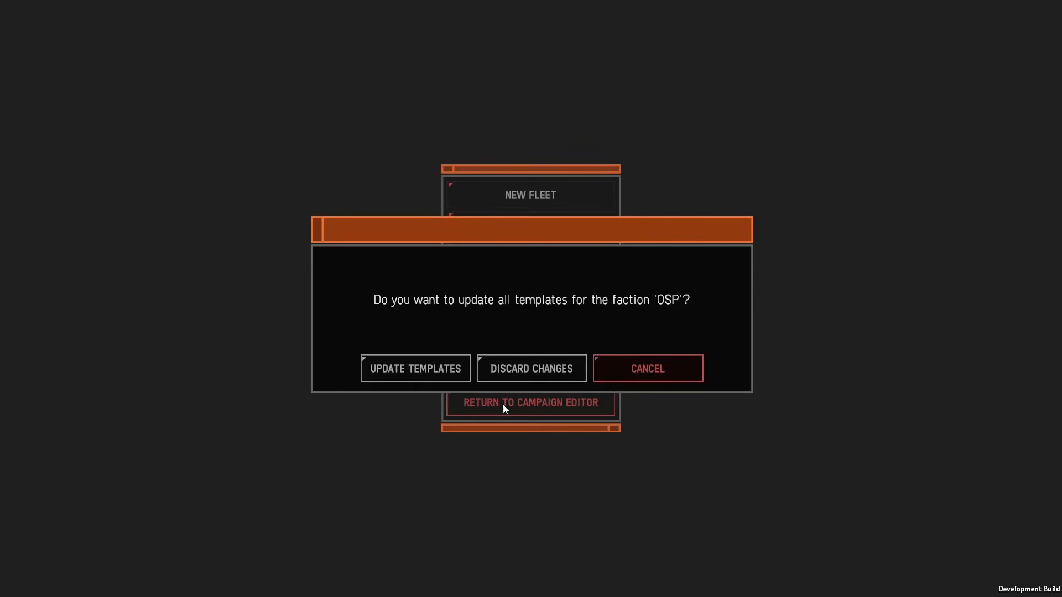
left_click(427, 372)
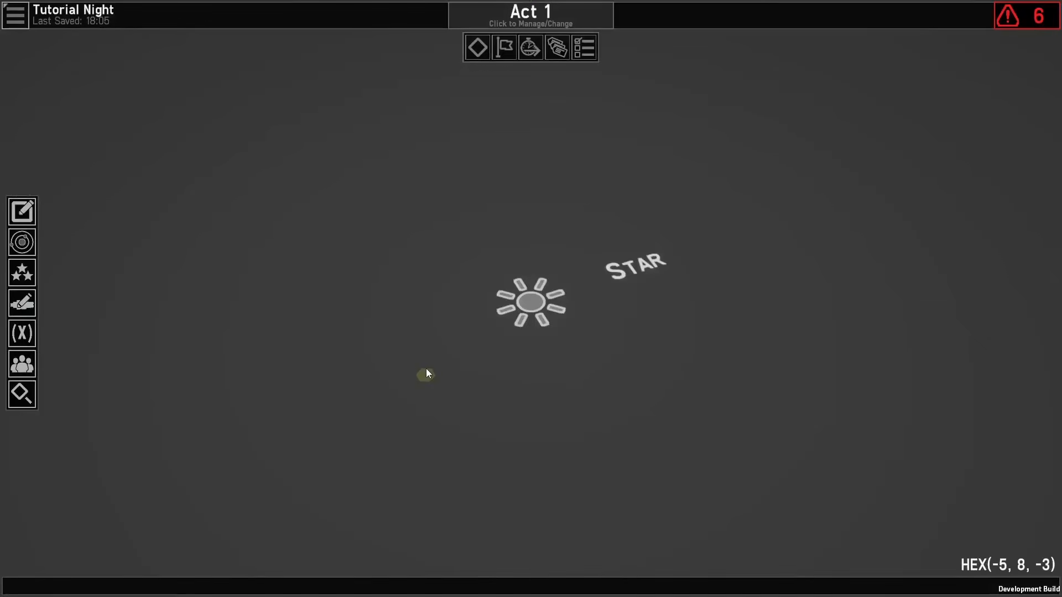
left_click(31, 304)
left_click(271, 336)
left_click(267, 373)
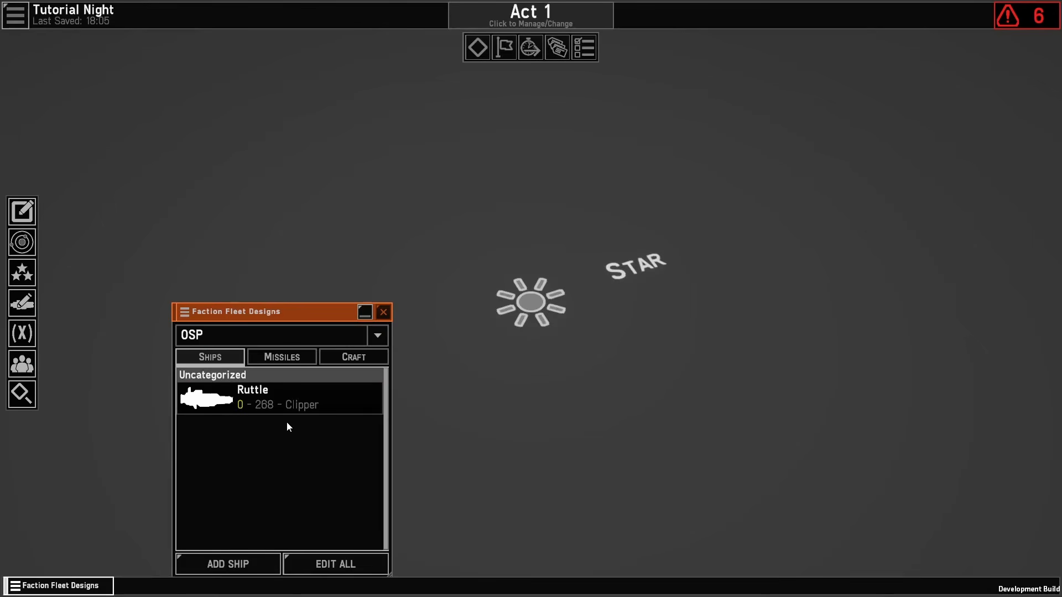
left_click(384, 313)
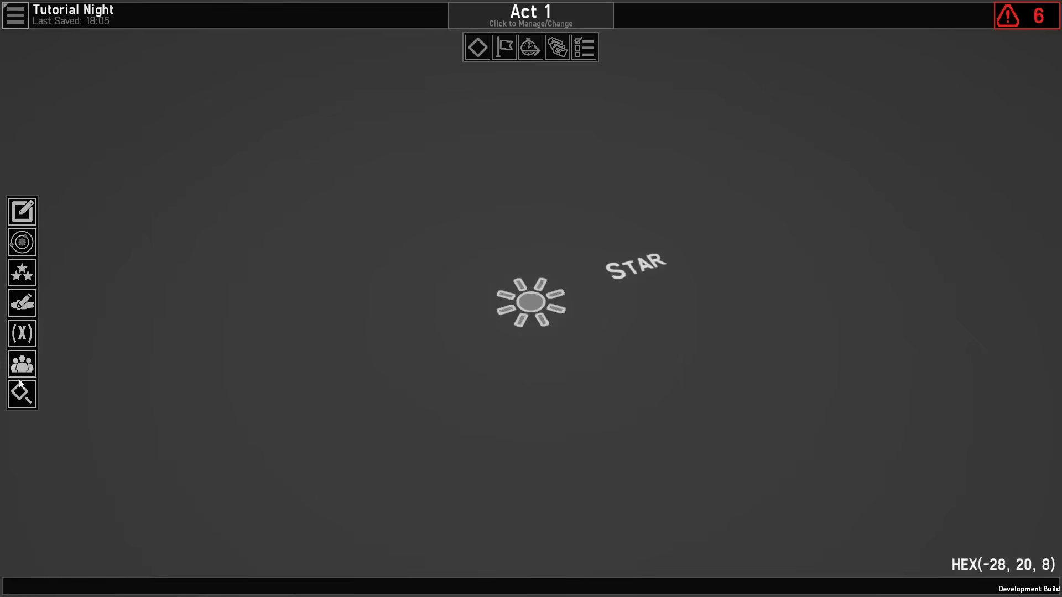
Step: Add a new character to the Cast of Characters and enter the character's full name
left_click(22, 364)
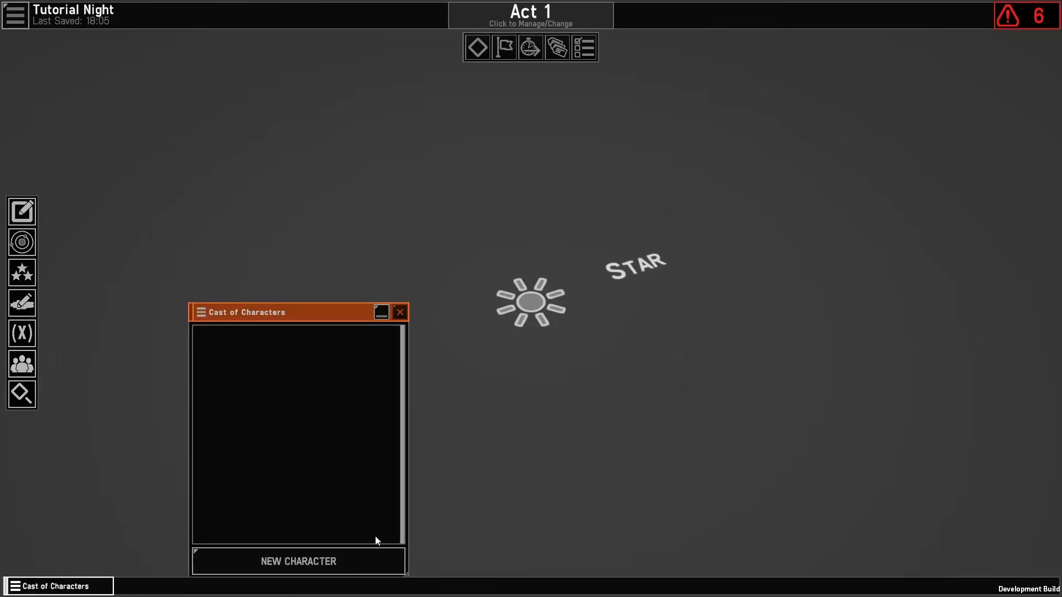
left_click(362, 572)
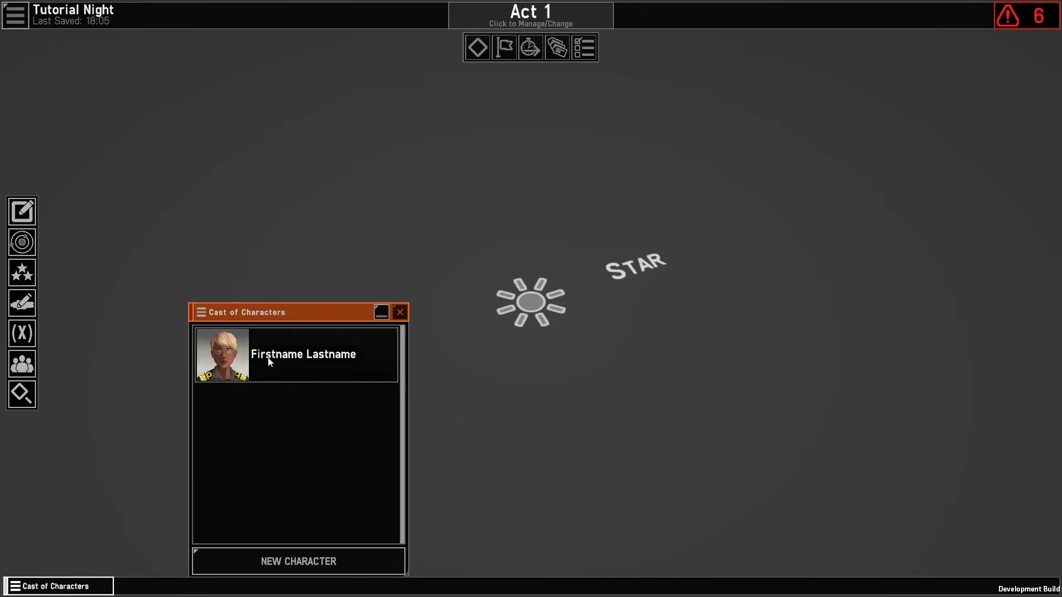
right_click(254, 358)
left_click(271, 362)
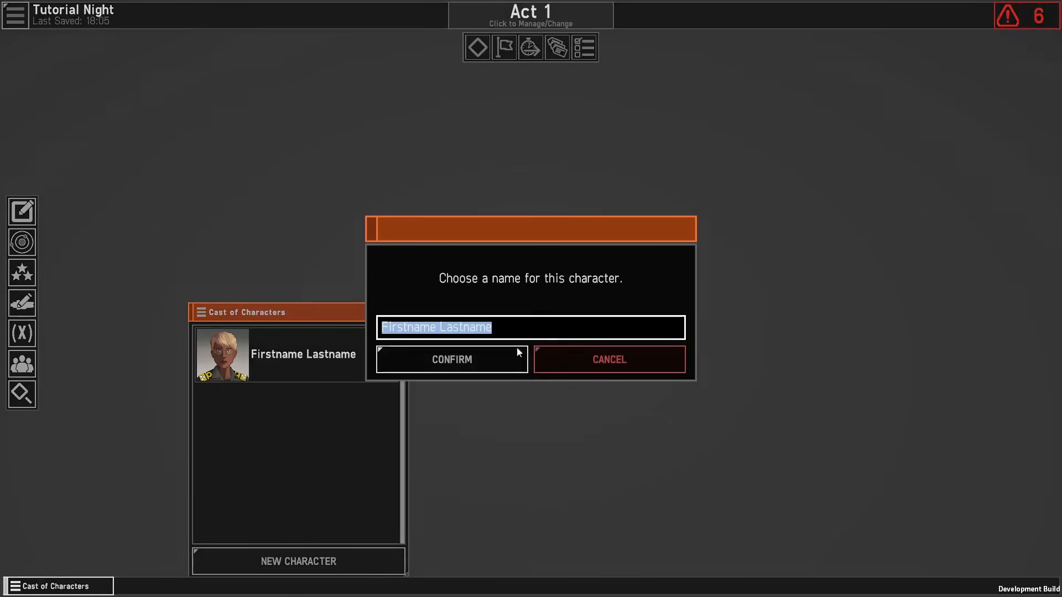
type("John Nebulous")
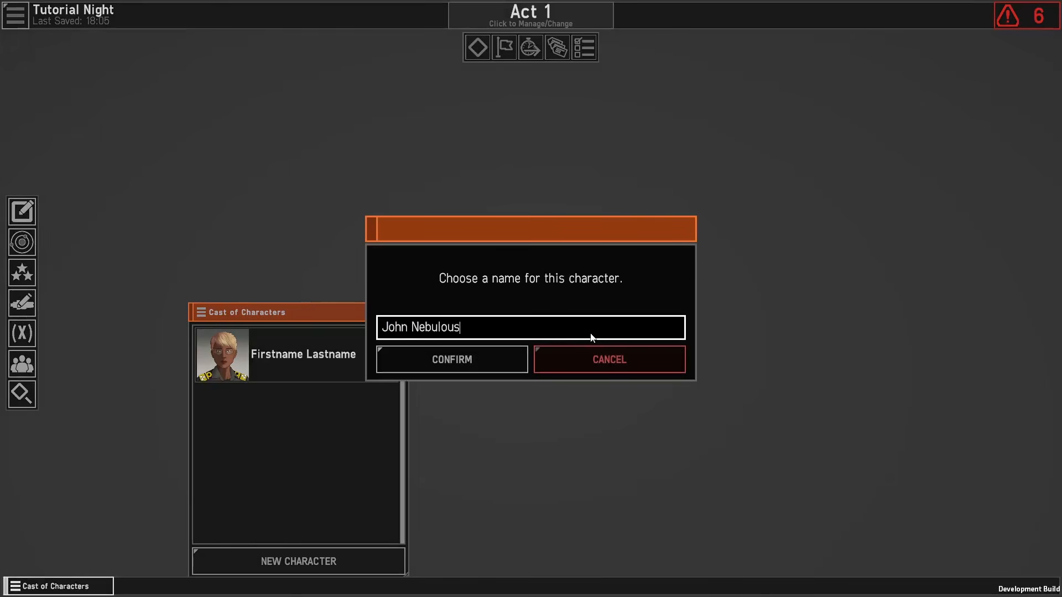
left_click(486, 362)
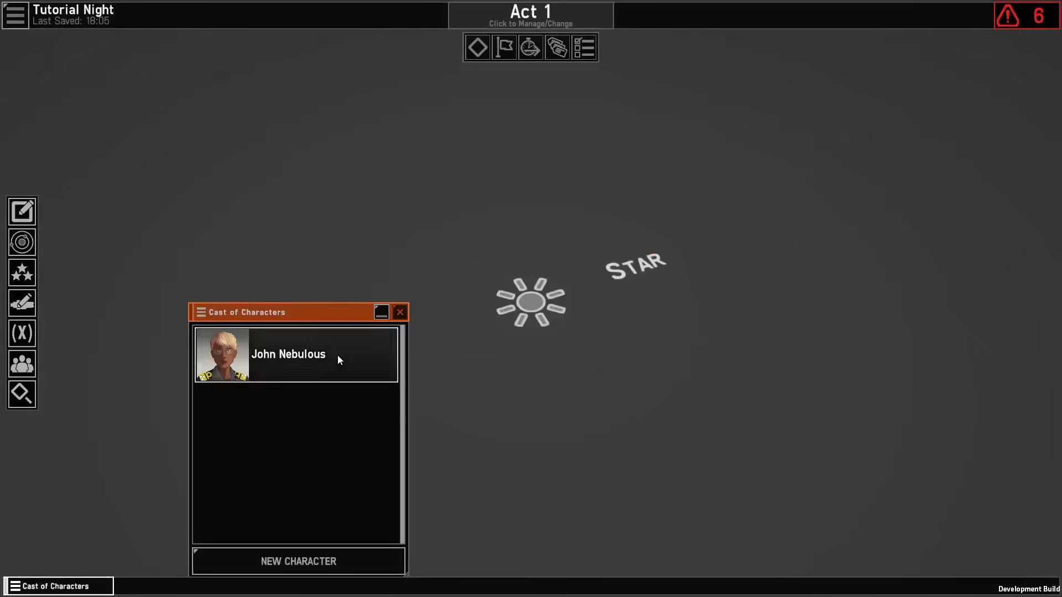
Step: Randomize the new character's unlocked portrait traits, apply the appearance, and close the Cast of Characters
right_click(337, 356)
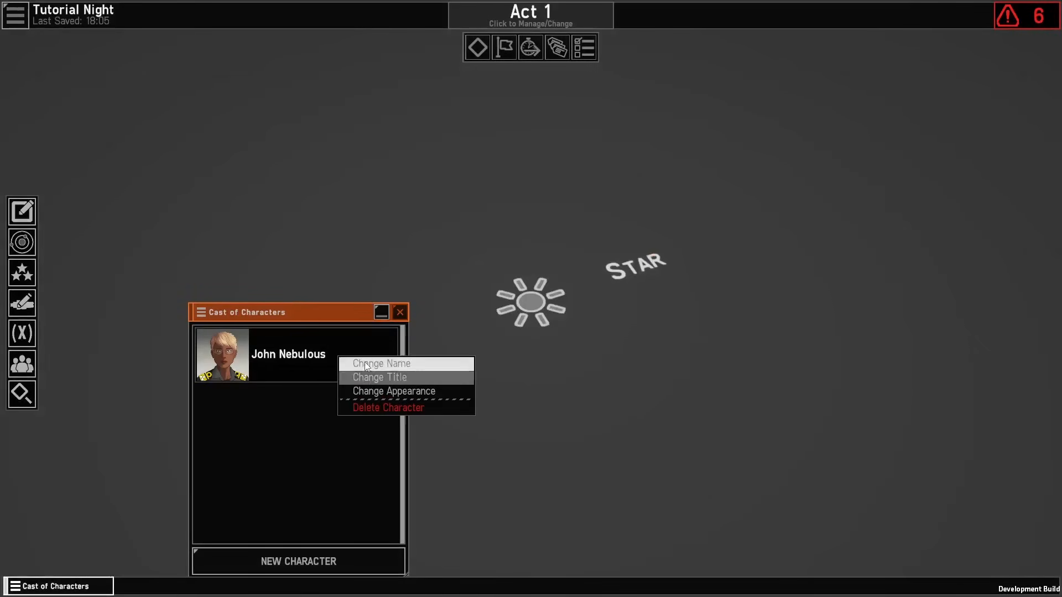
left_click(380, 391)
left_click(527, 365)
left_click(550, 365)
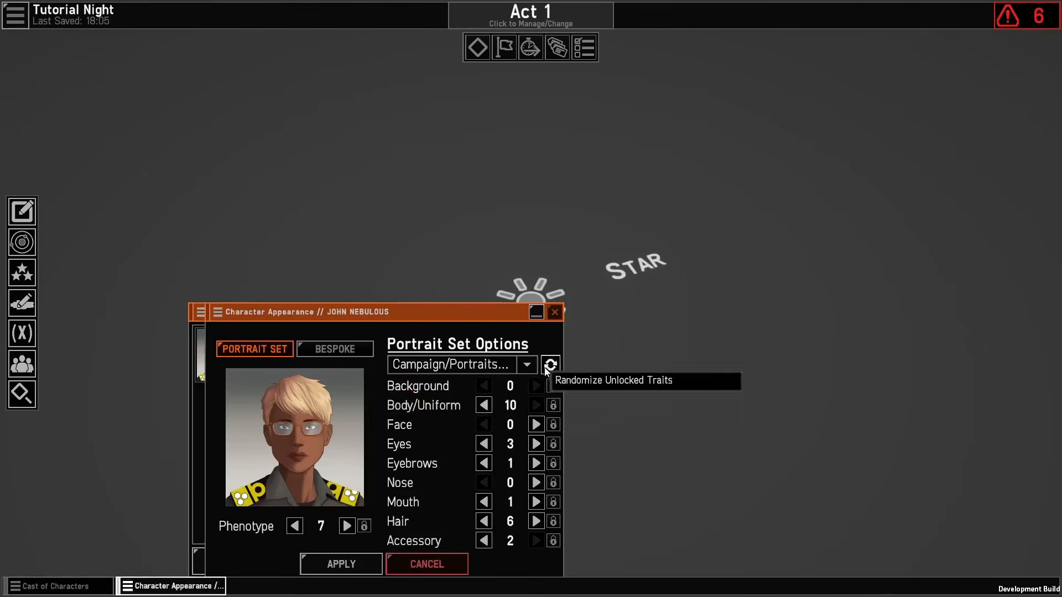
left_click(550, 365)
left_click(550, 365)
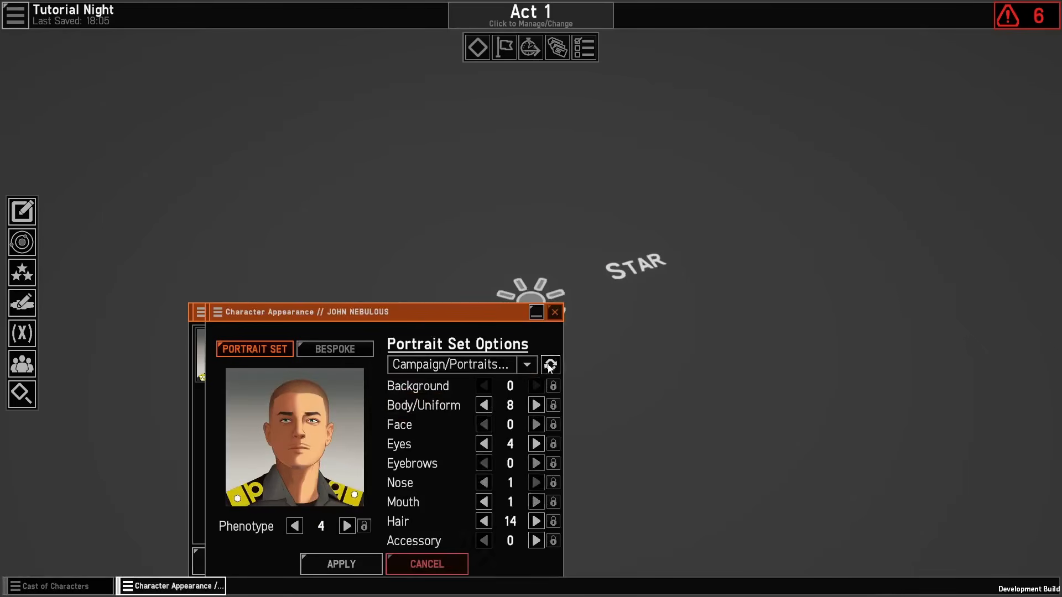
left_click(354, 565)
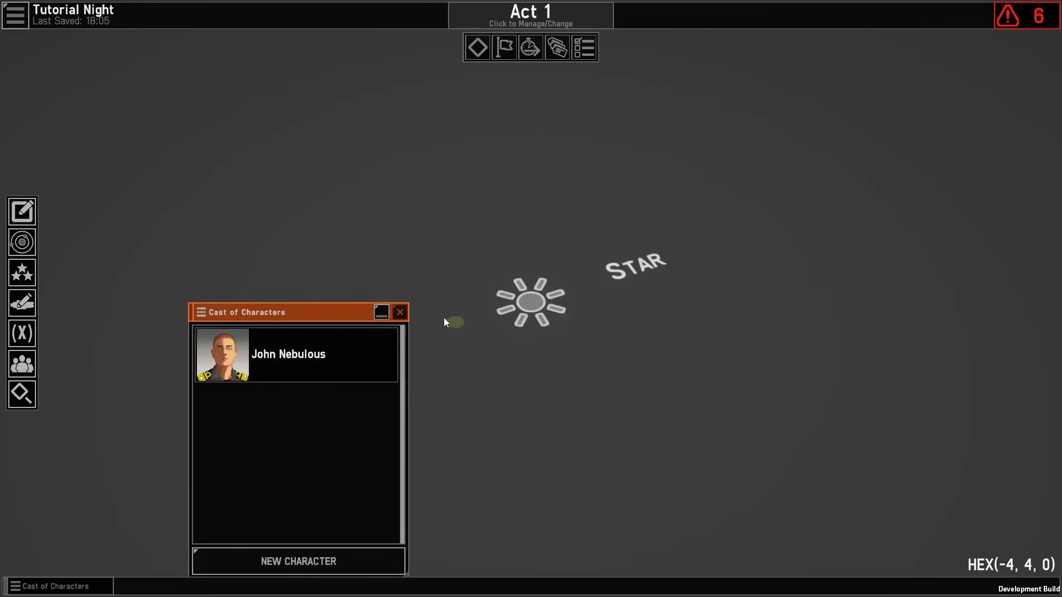
left_click(400, 312)
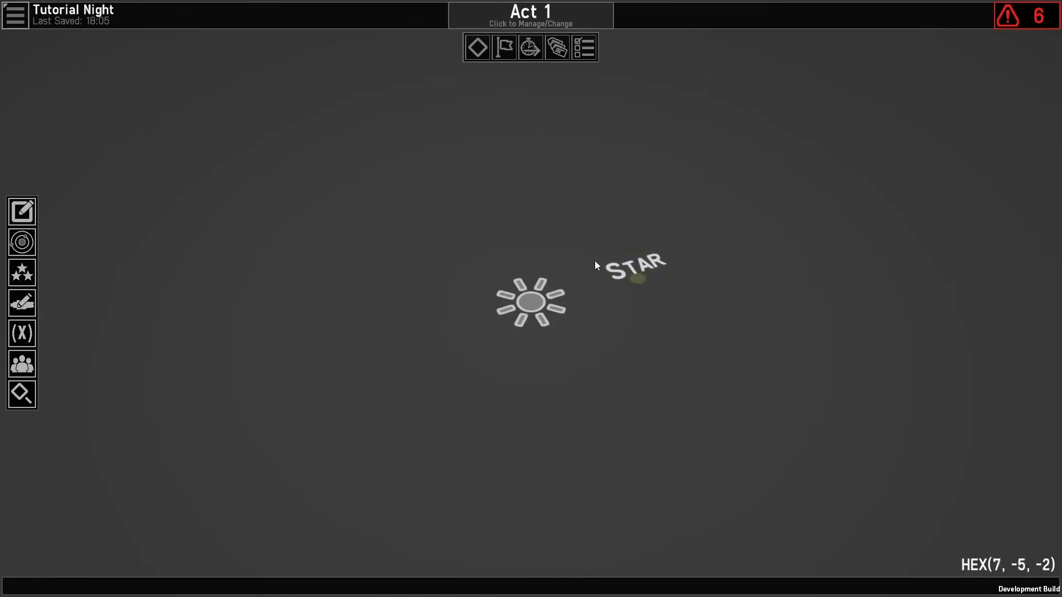
Step: Create a new location at HEX(-7, 1, 6) and a second one farther out, beyond the star
left_click(421, 240)
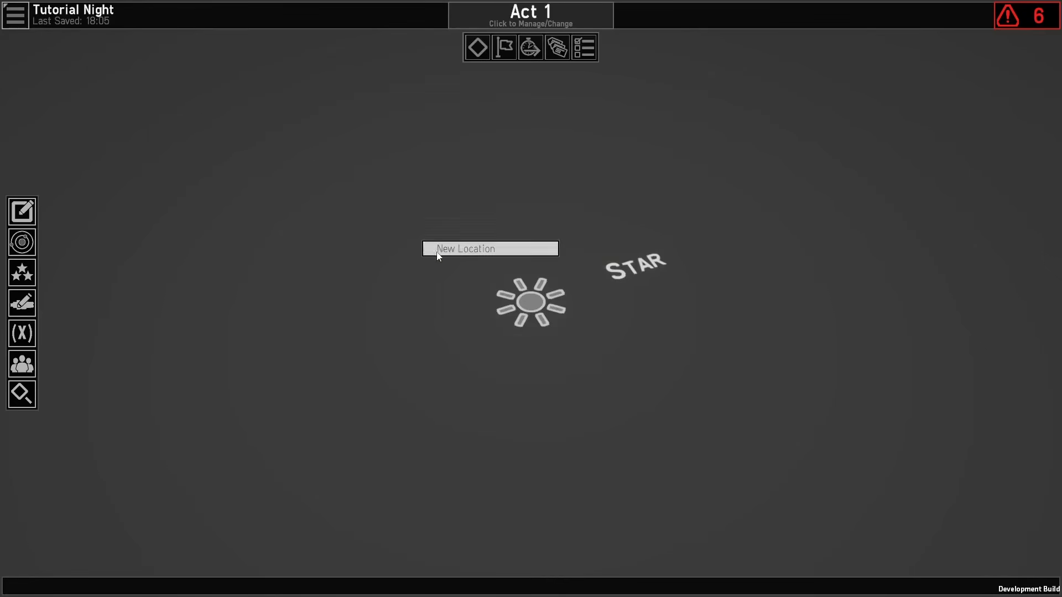
right_click(408, 235)
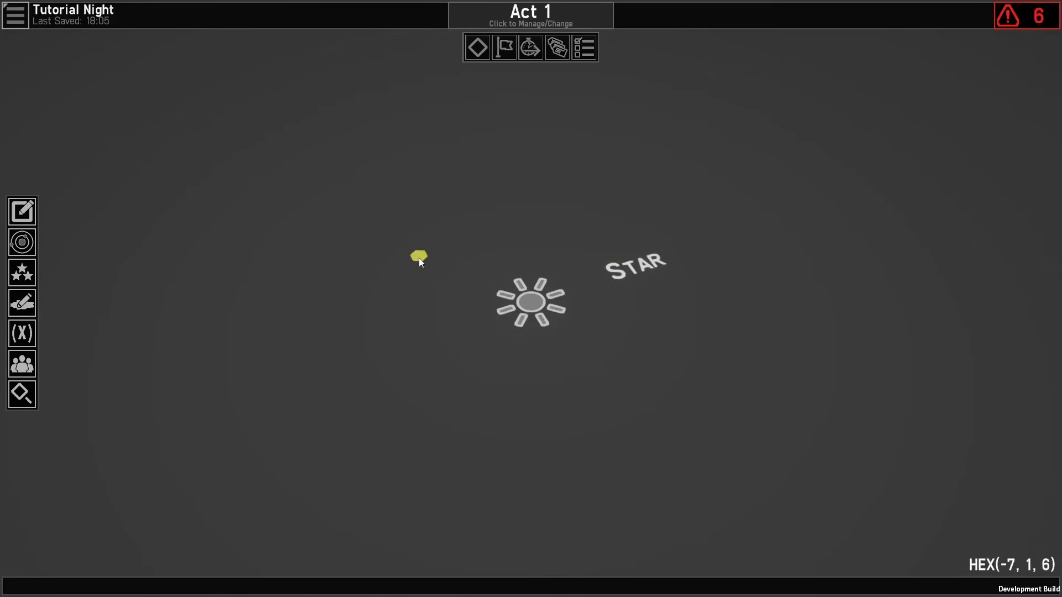
right_click(420, 259)
left_click(439, 267)
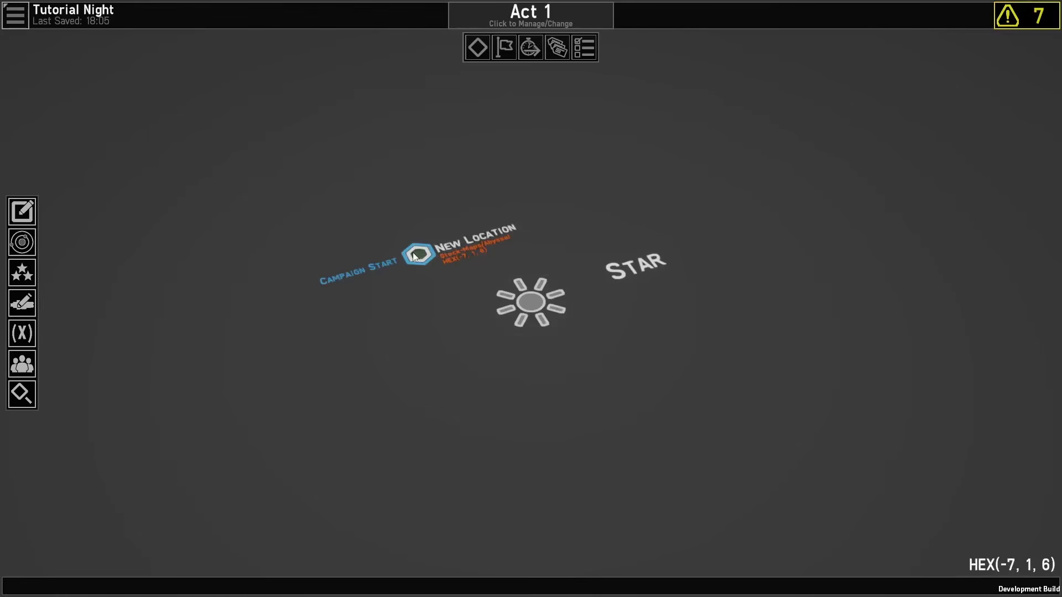
right_click(512, 170)
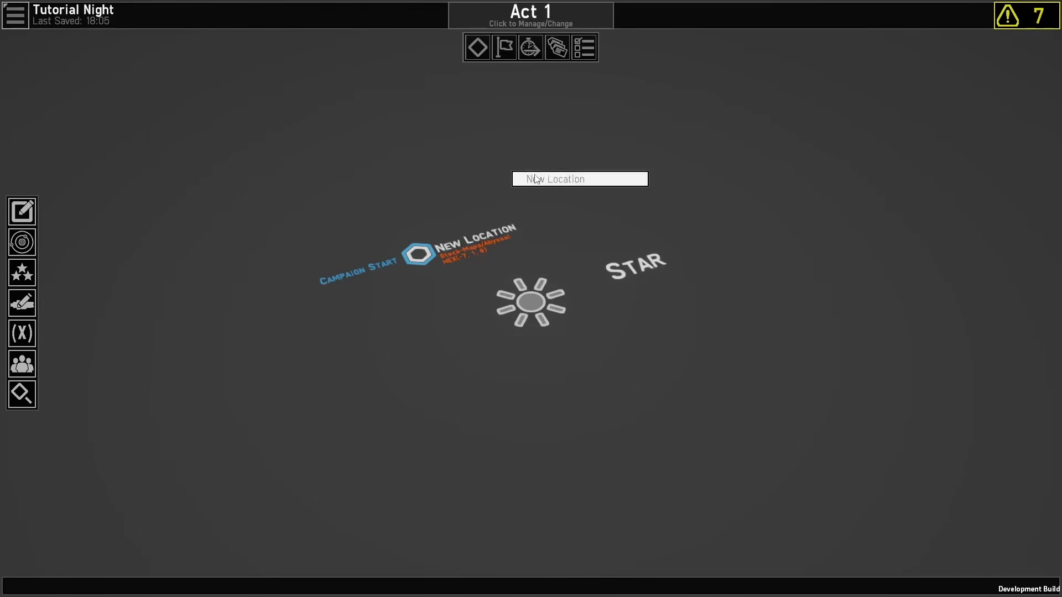
left_click(541, 176)
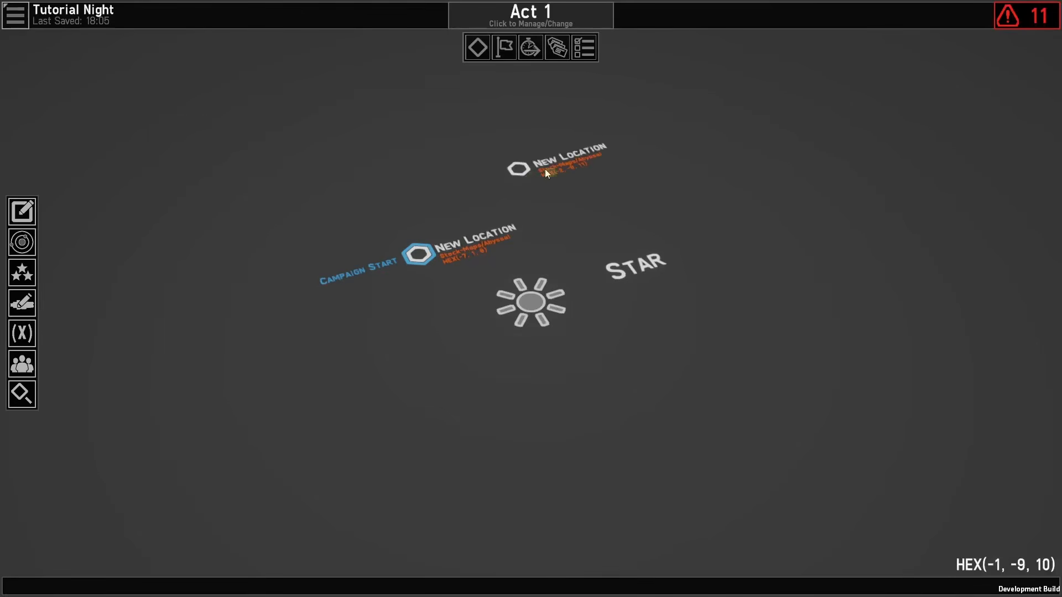
Step: Connect the campaign start location at HEX(-7, 1, 6) to the outer new location
right_click(422, 255)
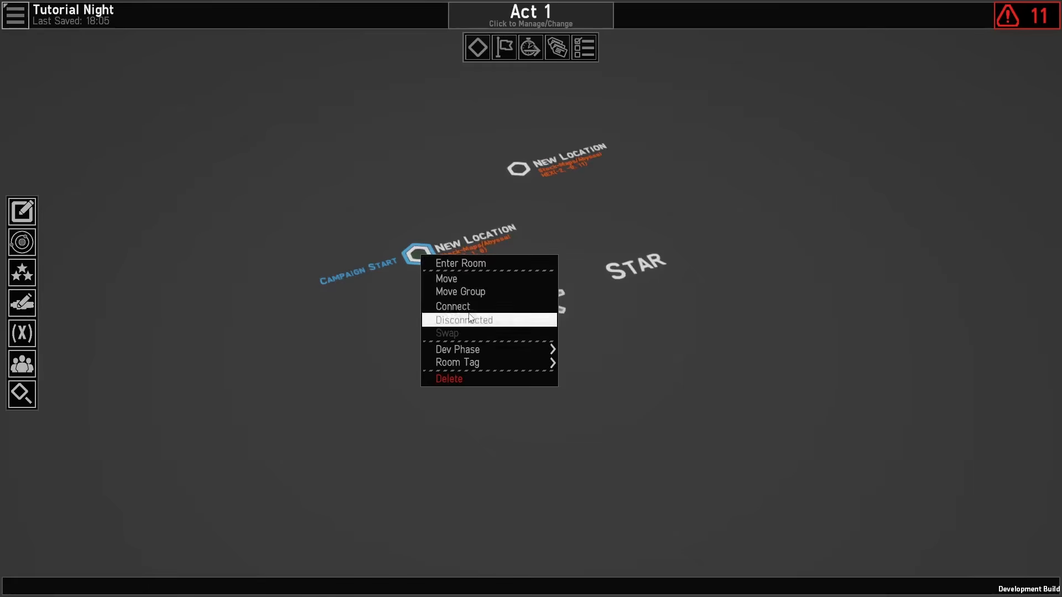
left_click(473, 307)
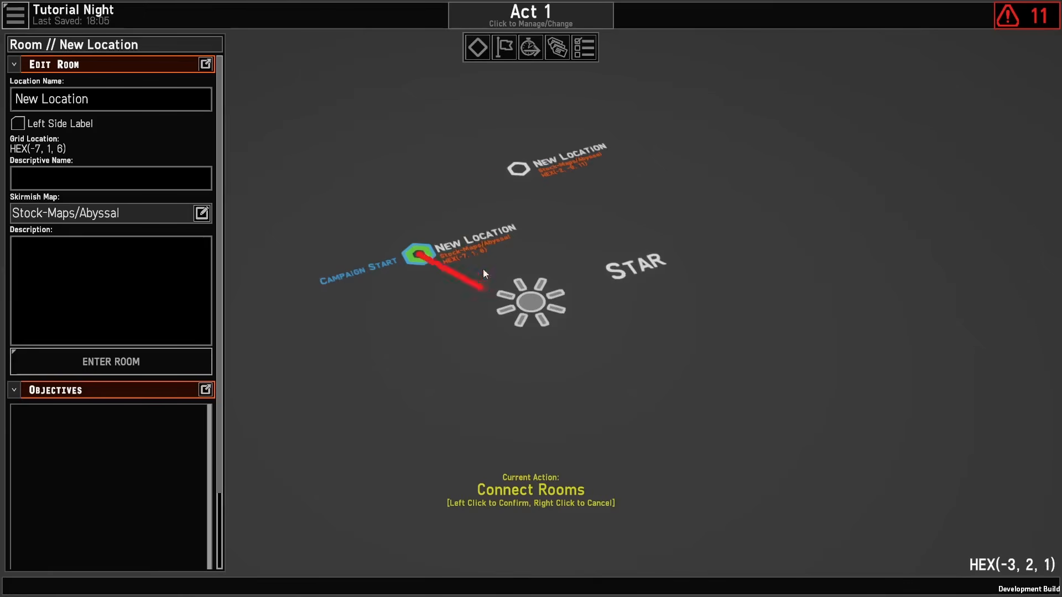
left_click(517, 165)
left_click(516, 210)
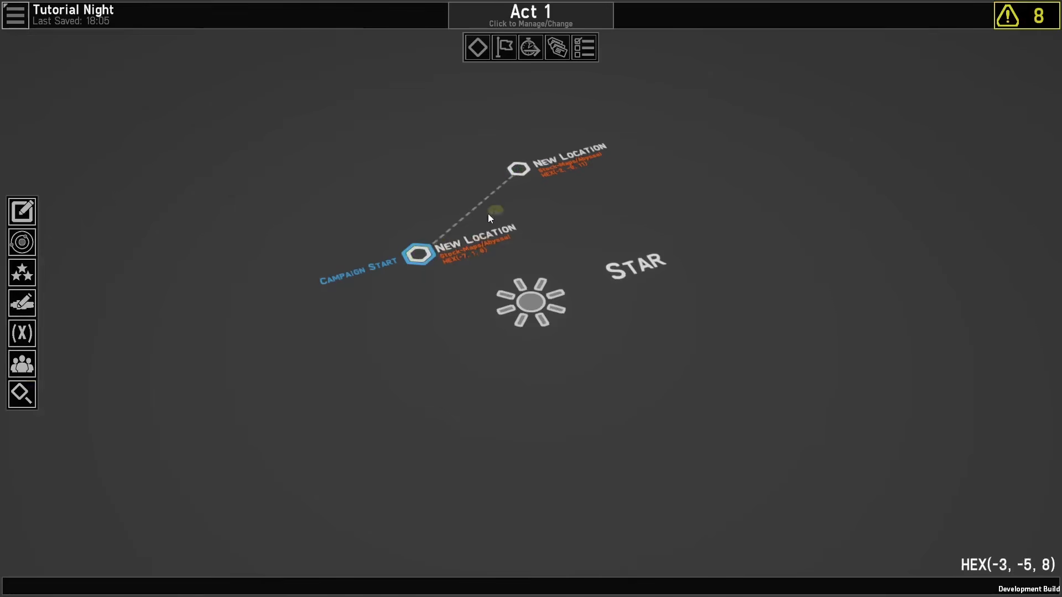
Step: Name the campaign start location Cliff 2 and set its skirmish map to Stock-Maps/Cliff
left_click(423, 256)
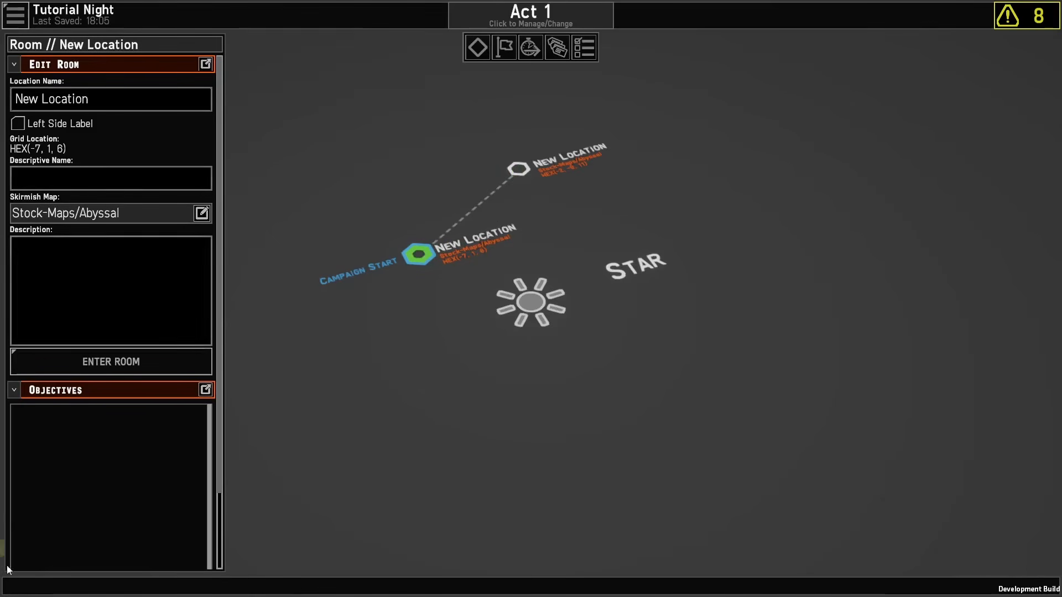
left_click(108, 94)
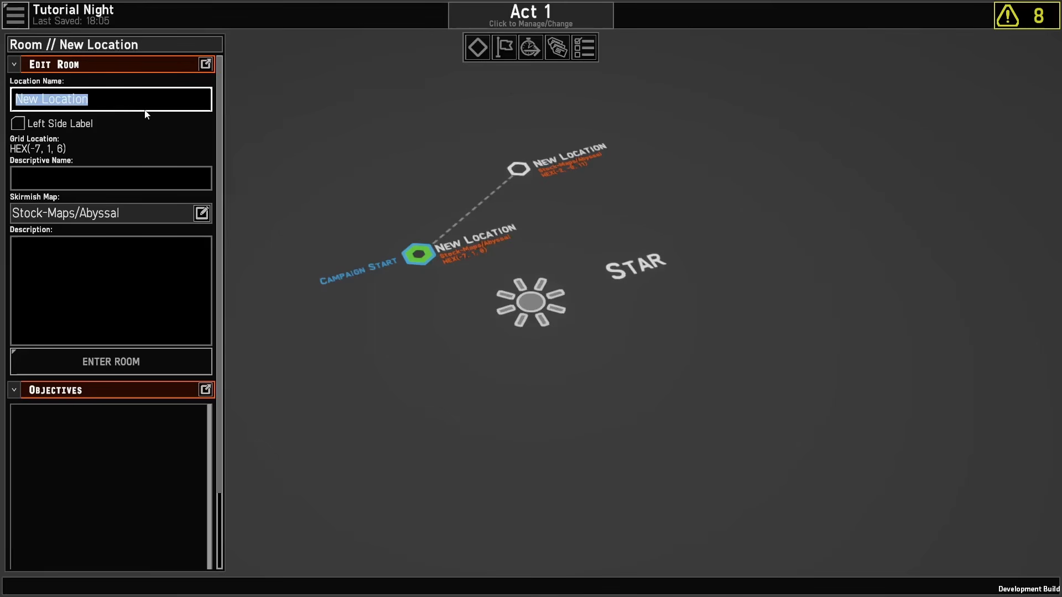
type("Cliff 2")
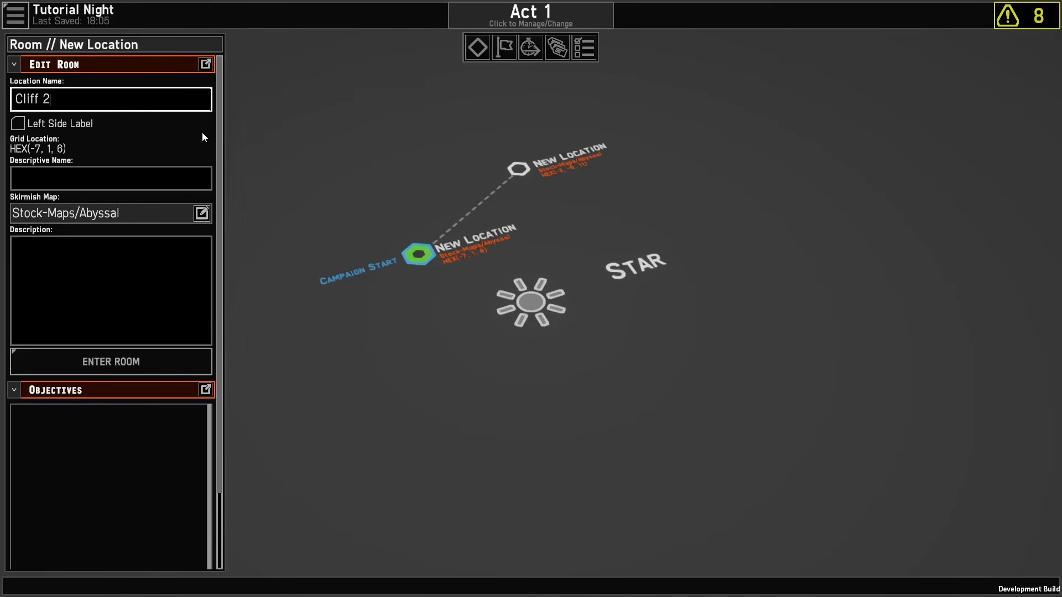
key("Return")
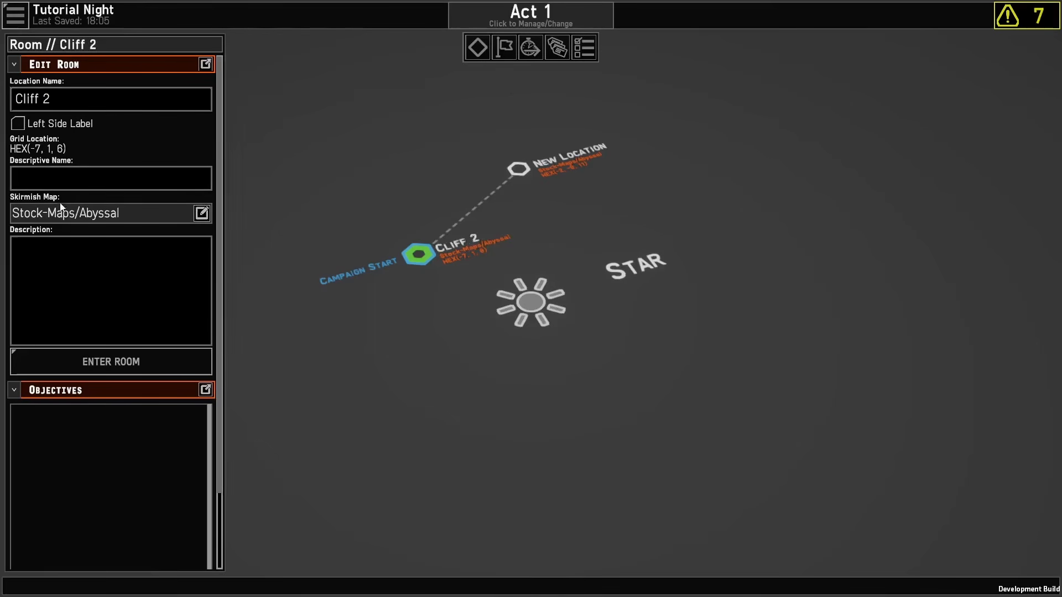
left_click(201, 213)
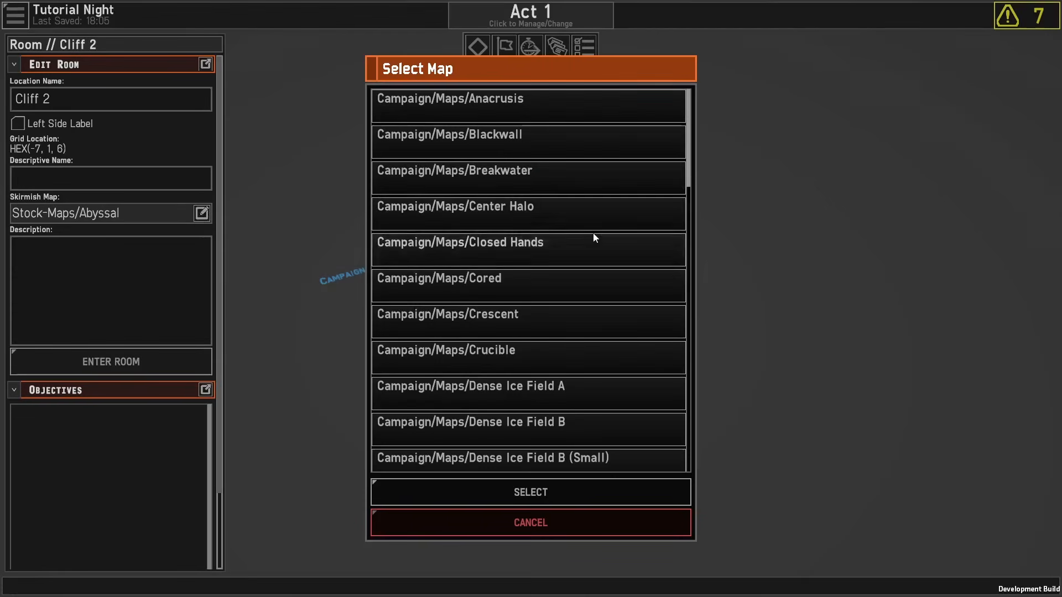
left_click_drag(690, 176, 705, 483)
left_click(476, 315)
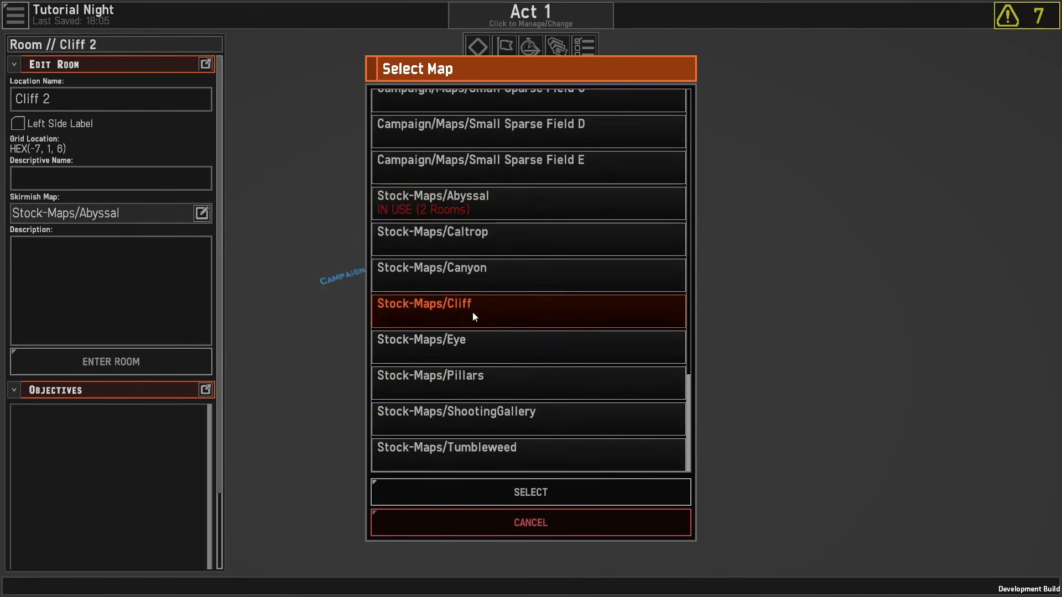
double_click(476, 315)
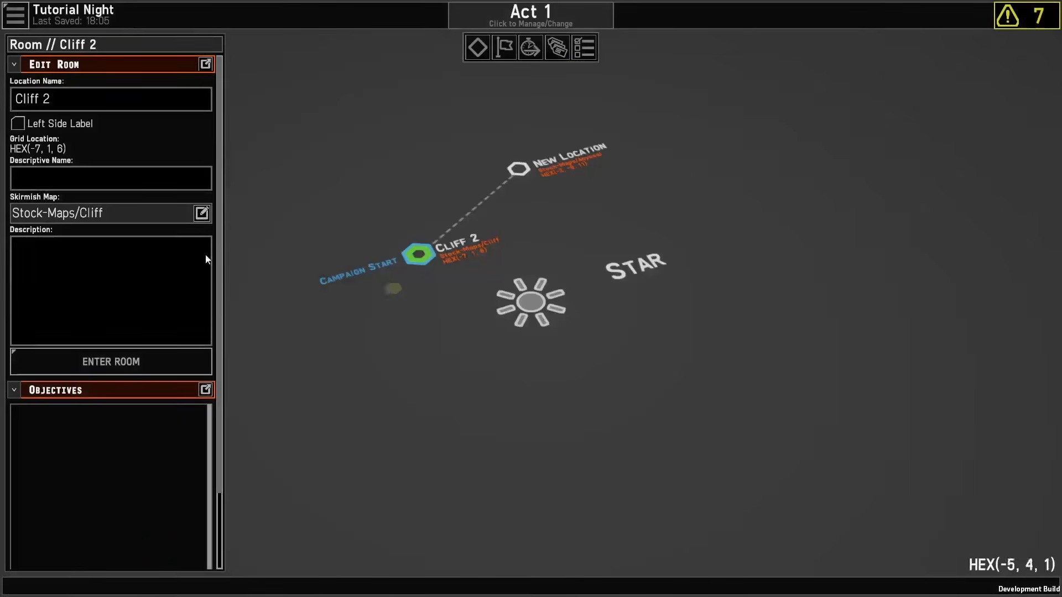
Step: Name the outer location Second Room and set its skirmish map to Campaign/Maps/Lamplight
left_click(516, 169)
left_click(137, 102)
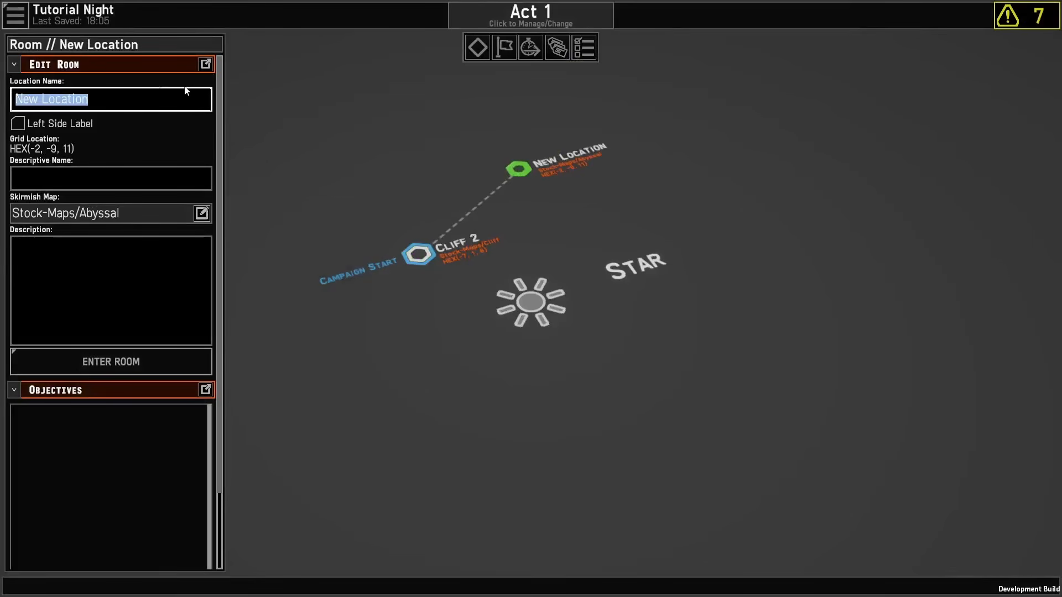
type("Second Room")
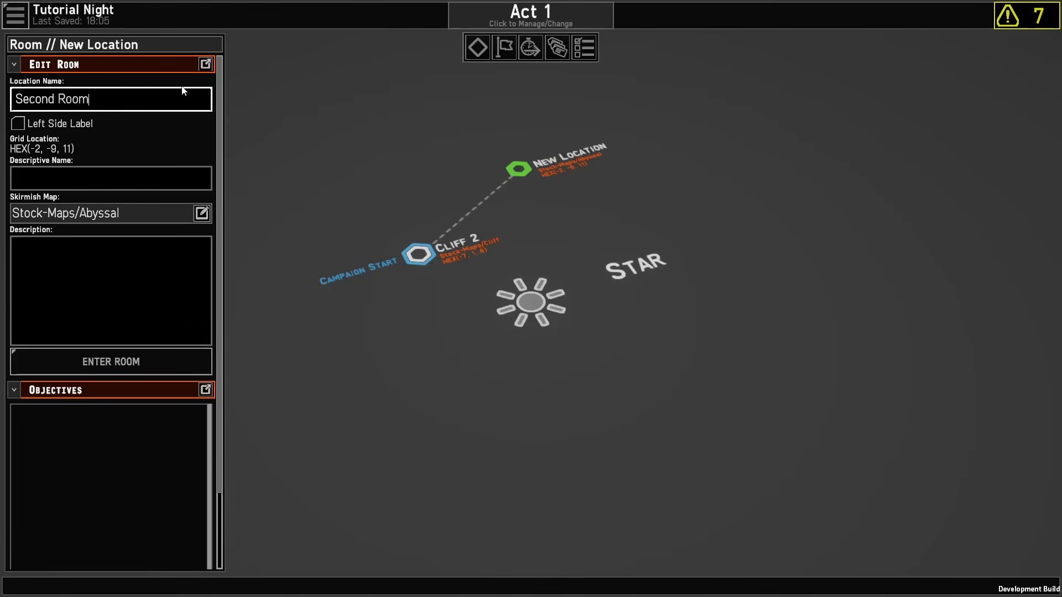
key("Return")
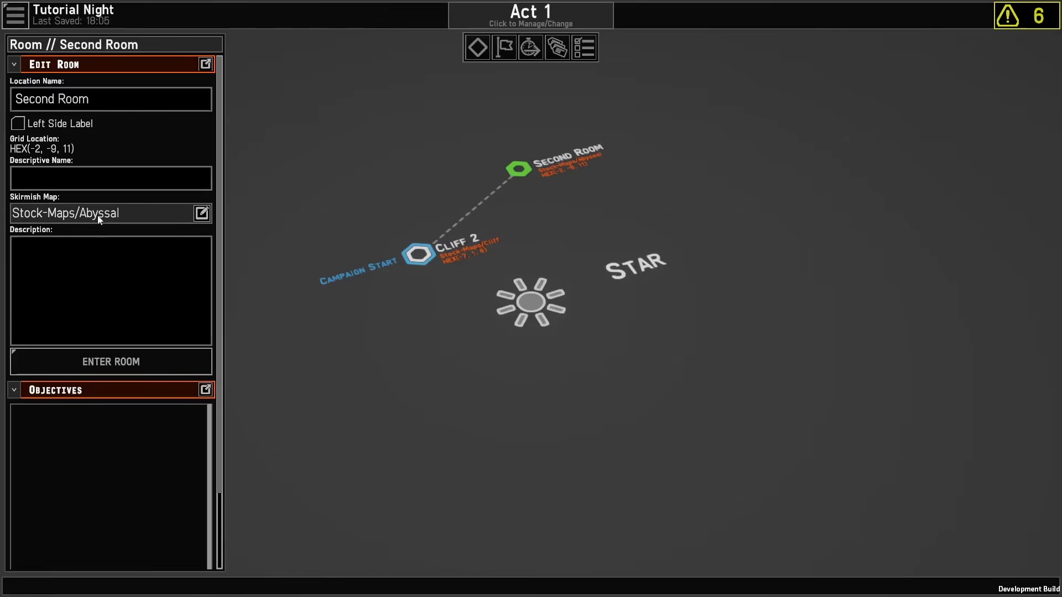
left_click(201, 213)
scroll(495, 359, "up", 3)
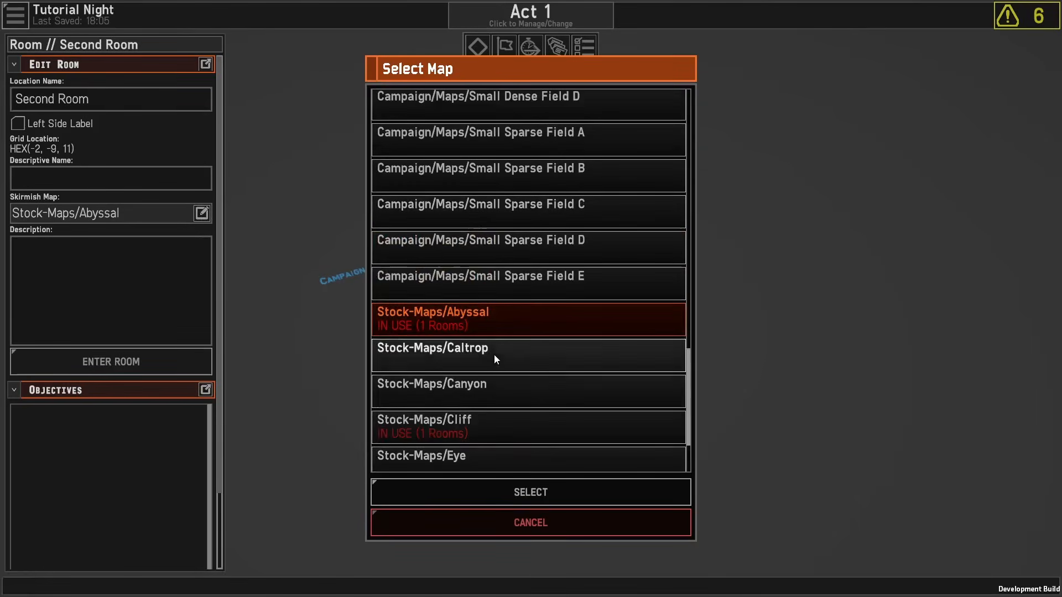
scroll(493, 354, "up", 13)
scroll(501, 242, "up", 6)
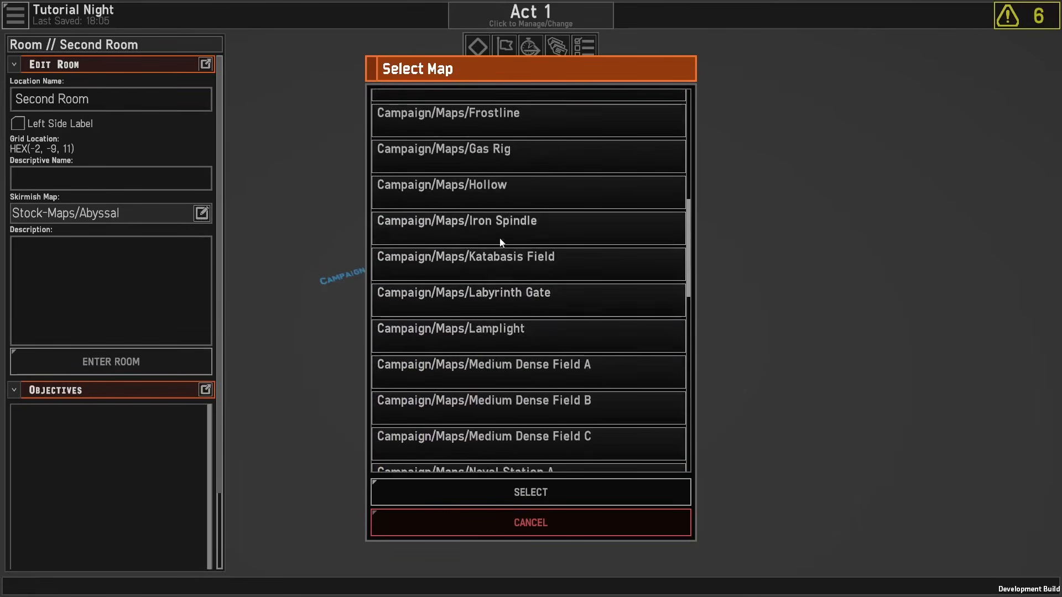
double_click(460, 334)
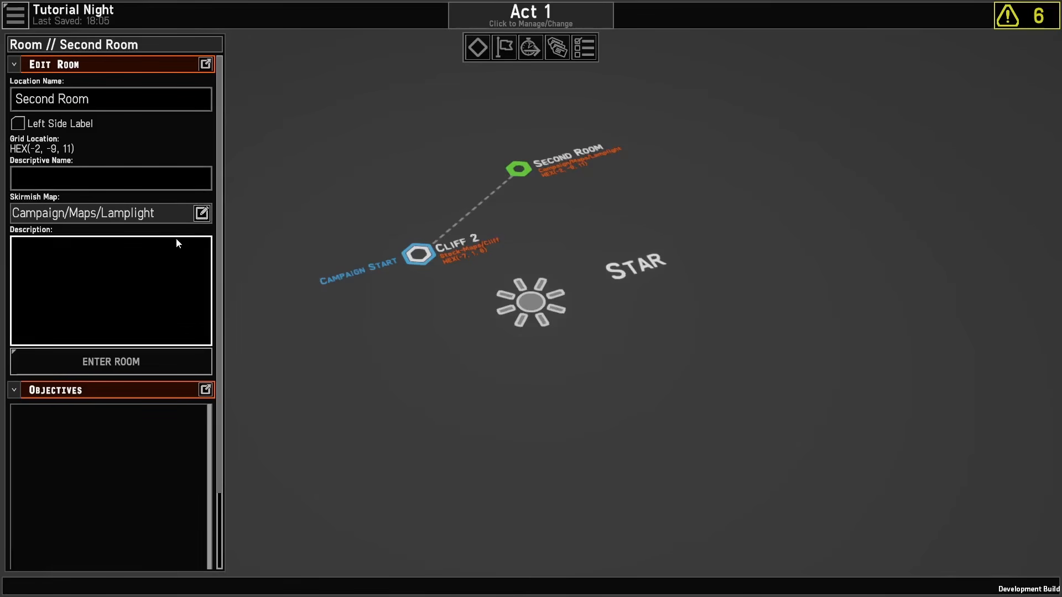
scroll(165, 233, "down", 1)
scroll(165, 224, "up", 1)
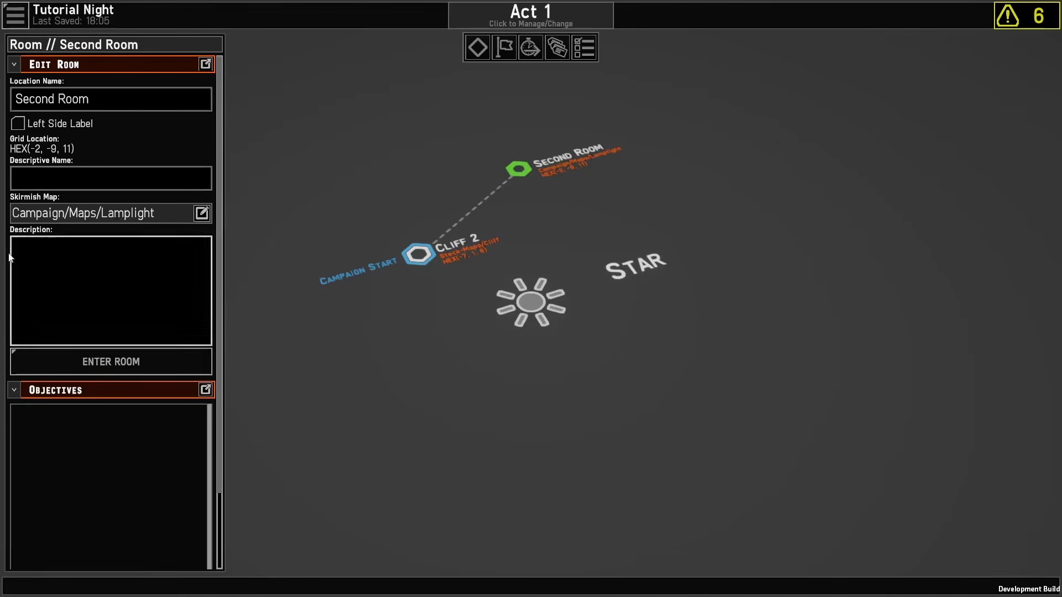
left_click(399, 228)
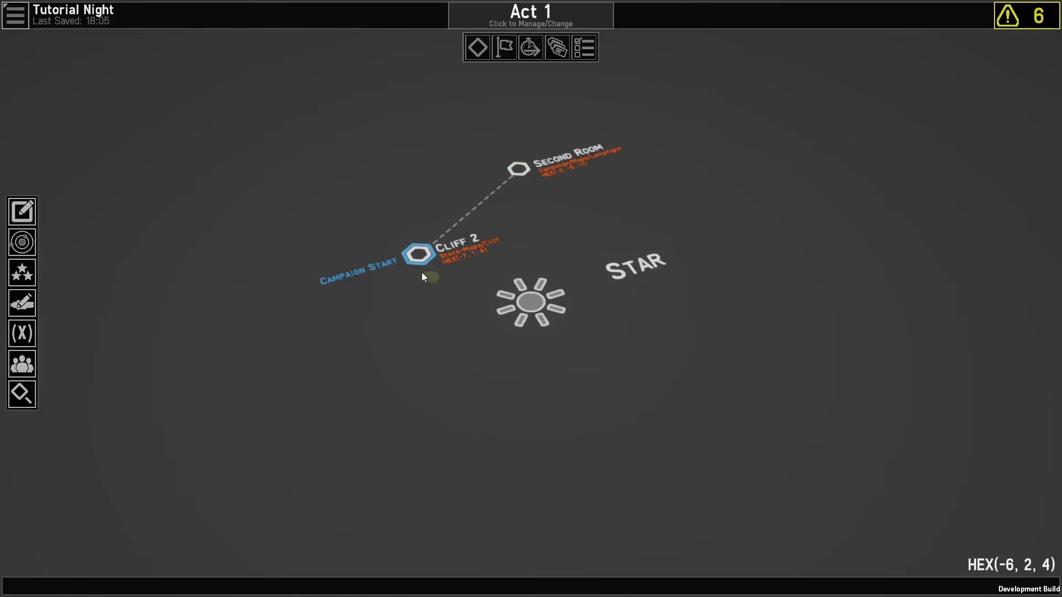
Step: Enter the Cliff 2 room and bring the spawn point to open space beside the smaller asteroid, near (-24, 67, -553)
left_click(417, 253)
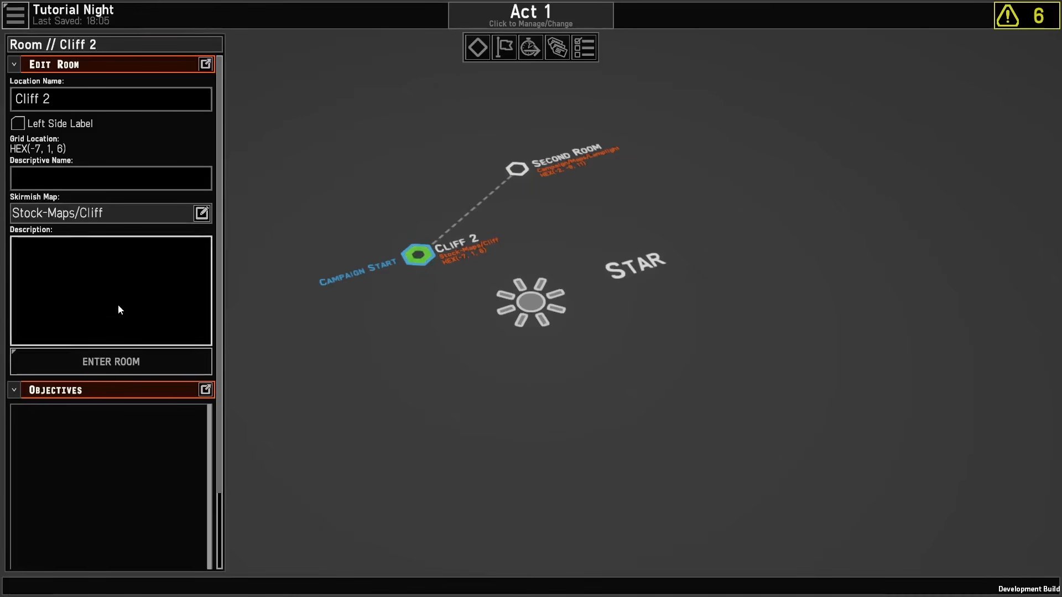
left_click(126, 363)
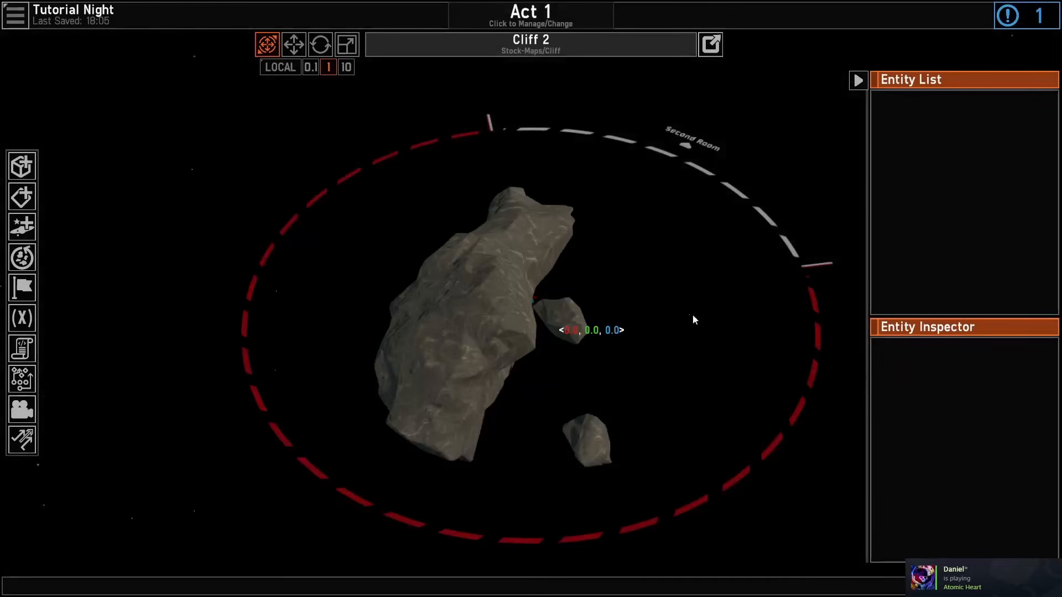
scroll(658, 271, "up", 3)
key("s")
right_click_drag(657, 270, 632, 256)
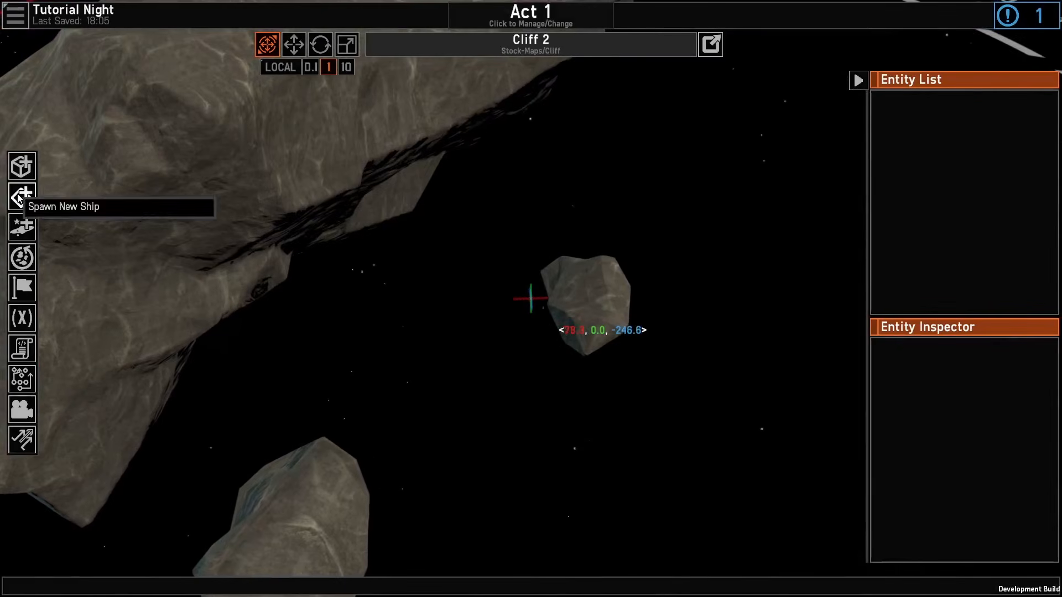
key("s")
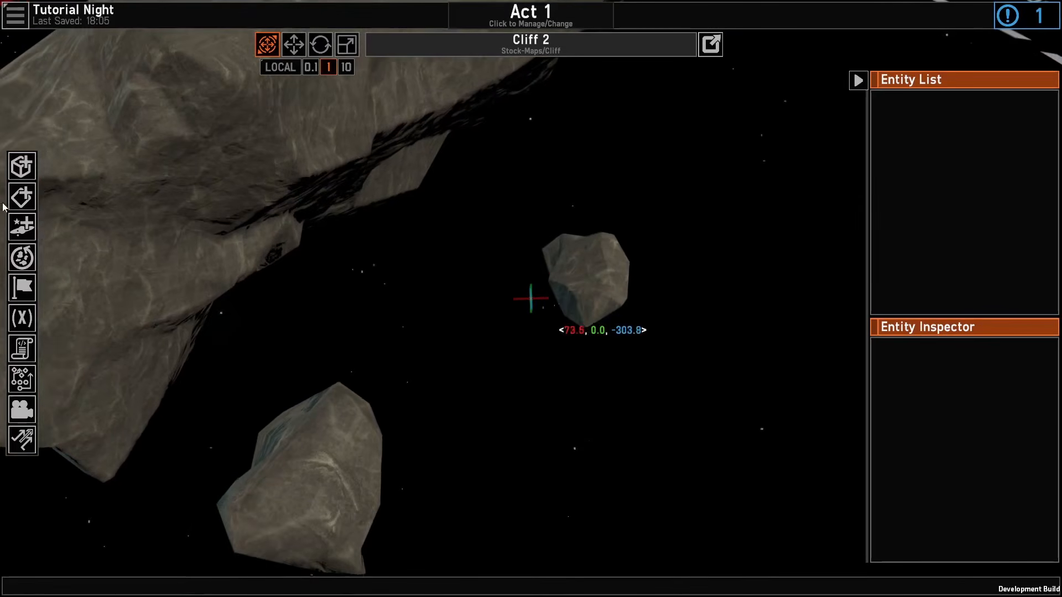
key("a")
right_click_drag(390, 213, 231, 160)
key("a")
key("s")
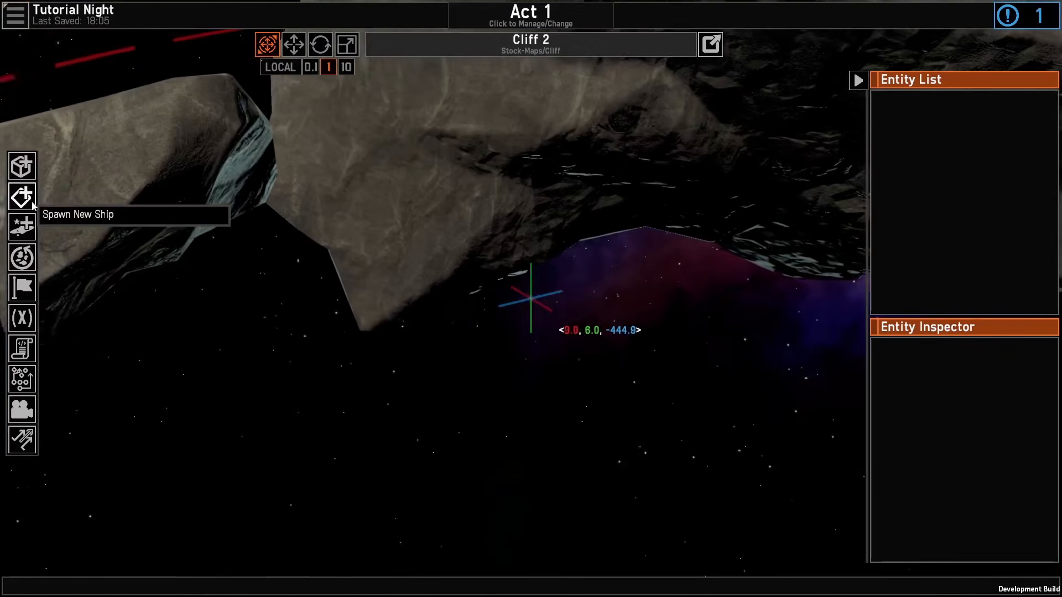
key("e")
right_click_drag(343, 287, 520, 349)
key("a")
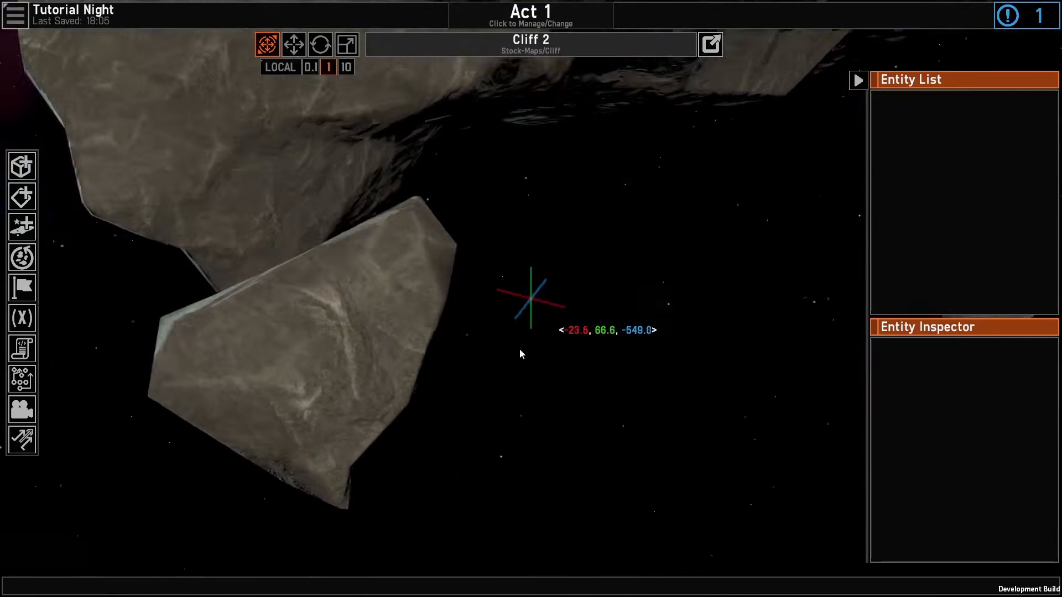
scroll(520, 349, "up", 3)
Step: Spawn a Player Faction ship from the Gun Ax template at the spawn point beside the asteroid
left_click(19, 206)
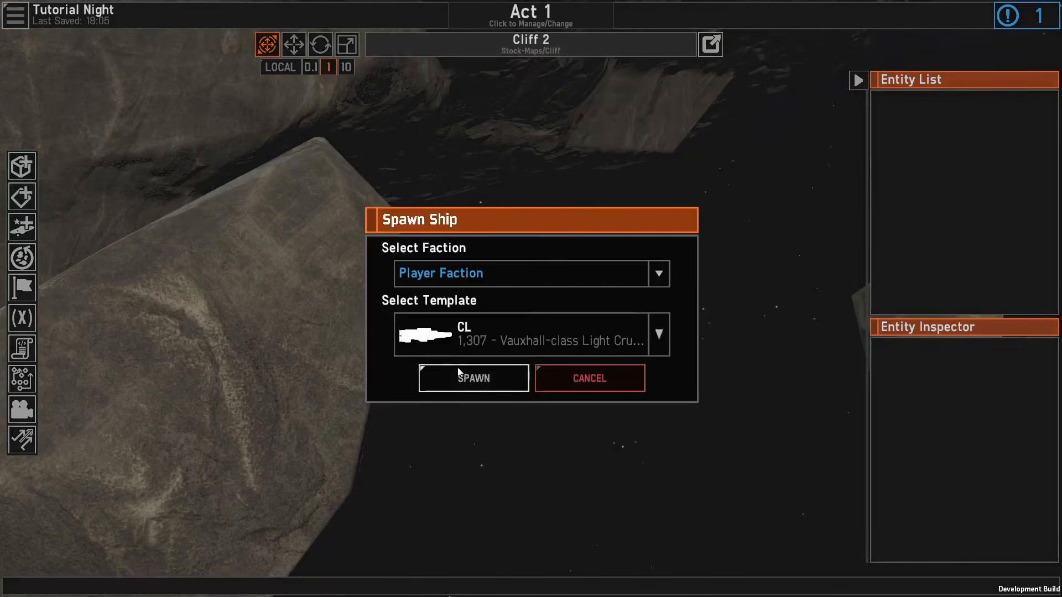
left_click(437, 334)
left_click(451, 426)
left_click(498, 378)
Step: Spawn a second Player Faction ship from the CL template close to the Gun Ax, at a height of about 95
right_click_drag(501, 379, 456, 392)
key("a")
key("e")
left_click(407, 399)
key("a")
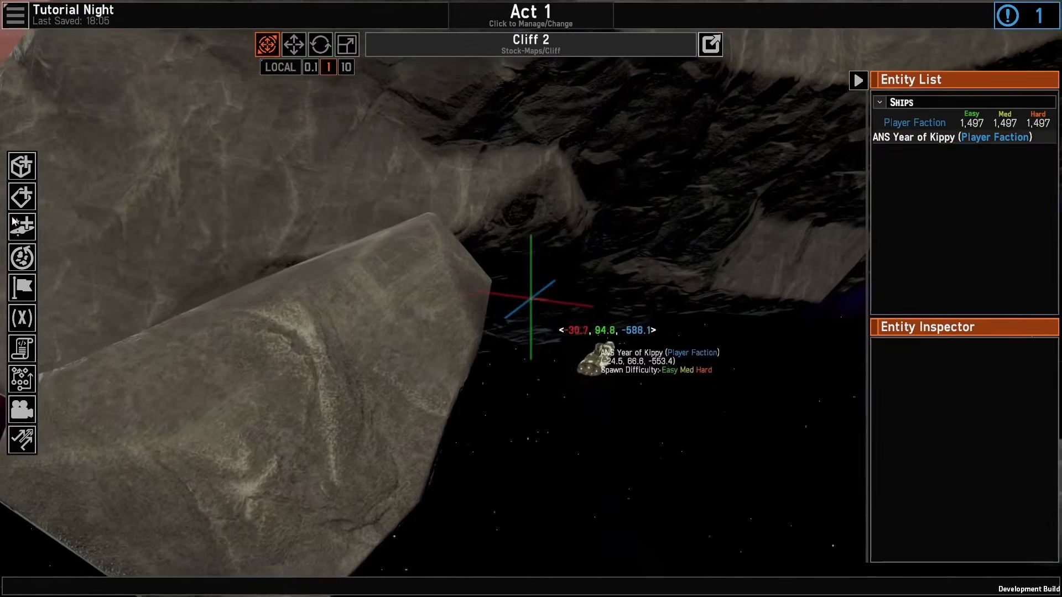
left_click(22, 202)
left_click(454, 341)
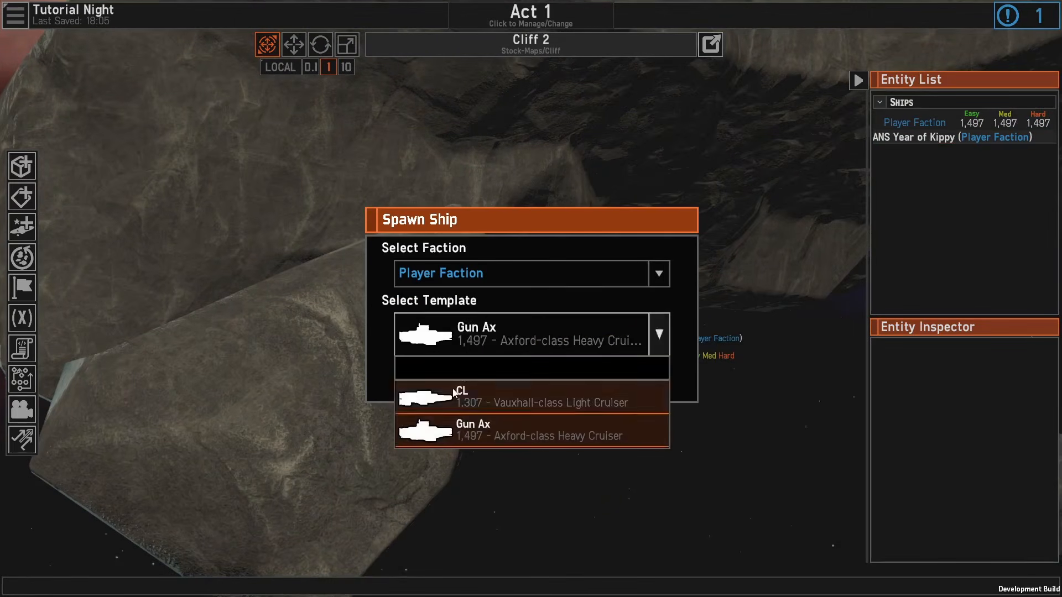
left_click(458, 392)
left_click(463, 385)
Step: Spawn an OSP ship from the Ruttle template beside the large asteroid, at about (-284, 135, -364)
scroll(632, 430, "up", 3)
right_click_drag(631, 430, 333, 346)
scroll(333, 347, "down", 3)
key("d")
left_click(619, 157)
scroll(620, 157, "down", 3)
right_click_drag(620, 157, 452, 275)
key("w")
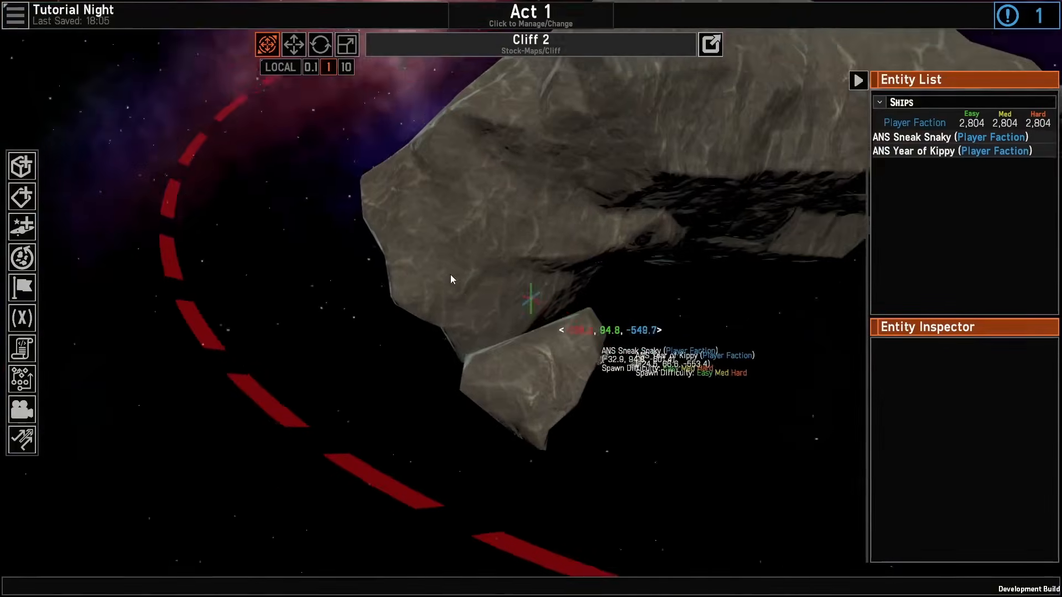
key("a")
scroll(583, 271, "up", 2)
key("w")
right_click_drag(616, 286, 646, 287)
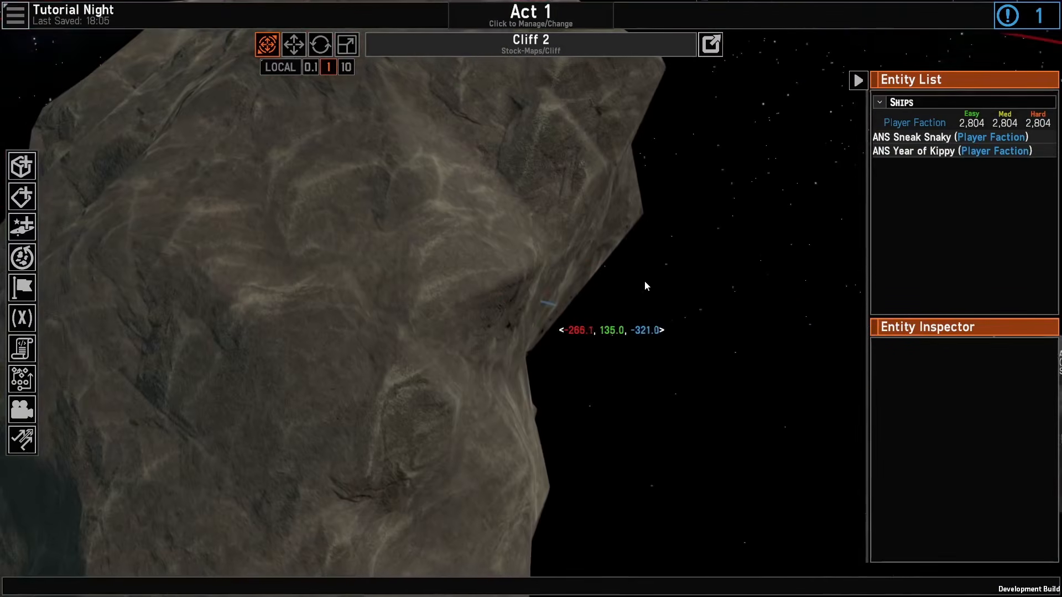
scroll(647, 286, "up", 3)
left_click(21, 226)
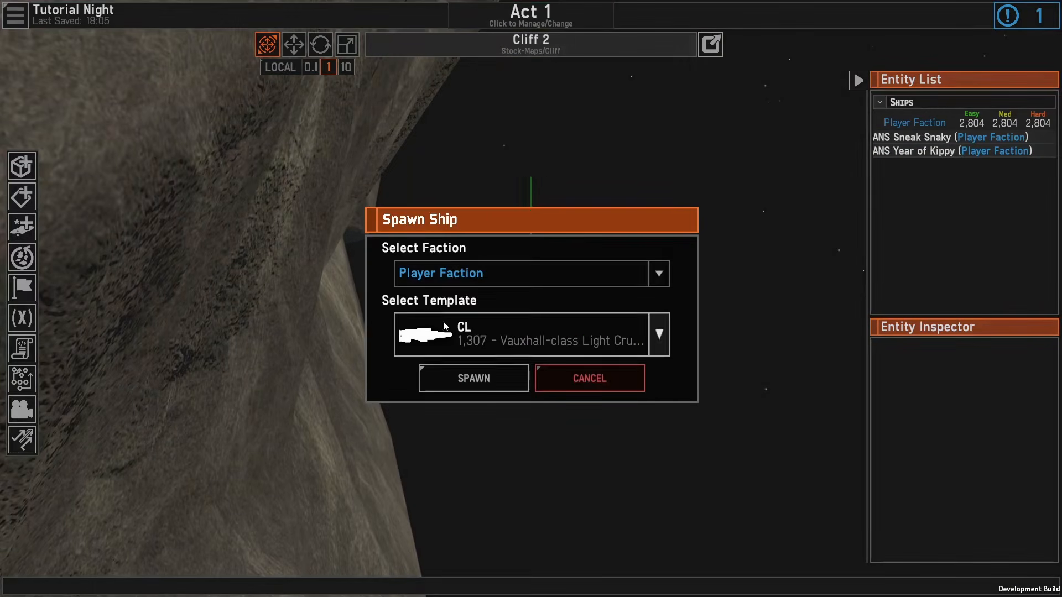
left_click(459, 272)
left_click(436, 340)
left_click(474, 381)
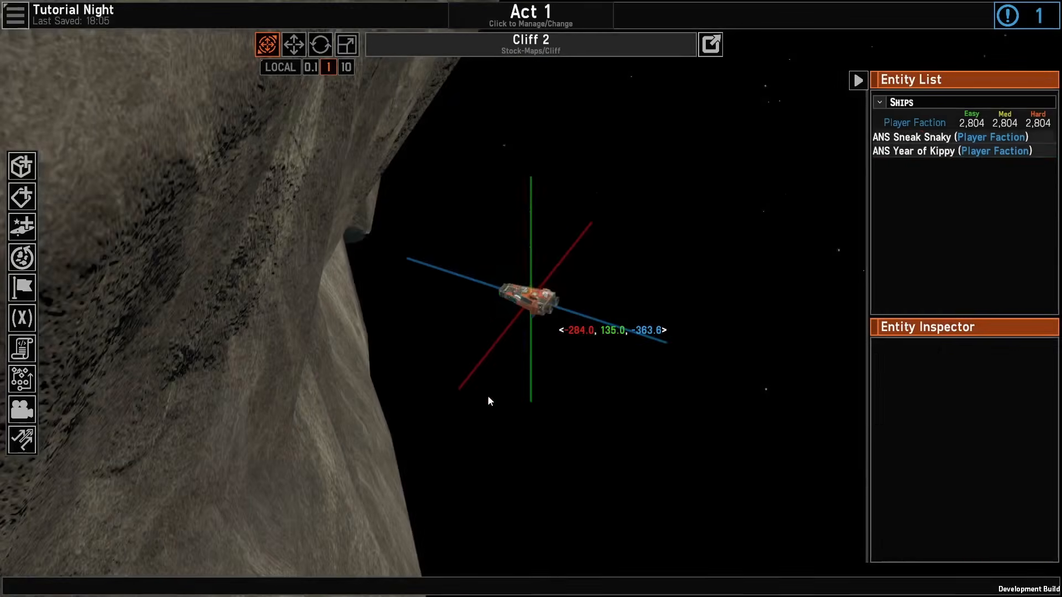
Step: Rotate the OSP ship about its vertical axis to about 42 degrees
scroll(691, 359, "up", 2)
right_click_drag(678, 333, 726, 417)
scroll(727, 417, "up", 4)
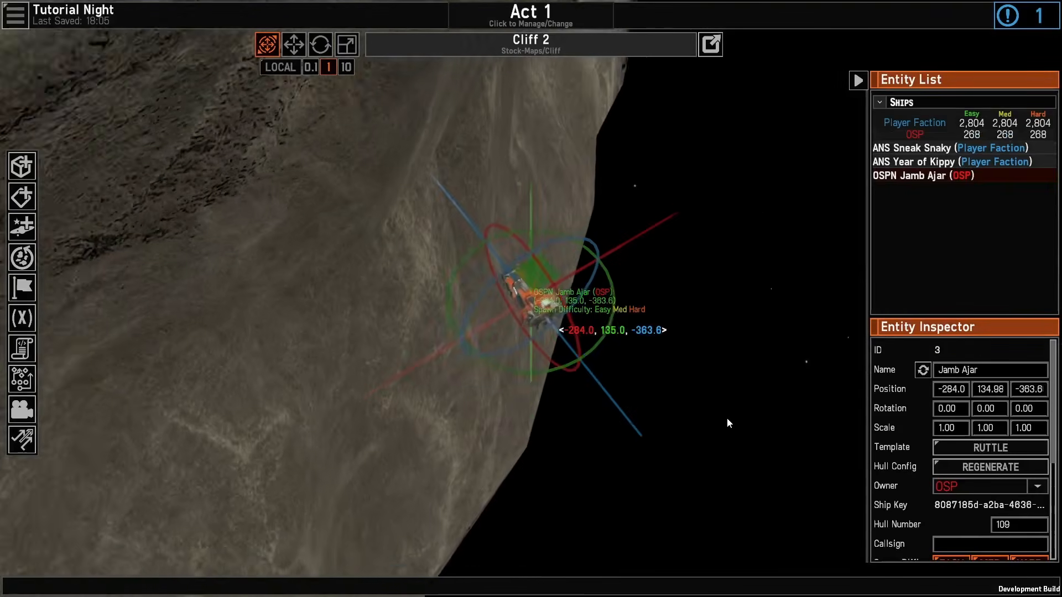
double_click(930, 175)
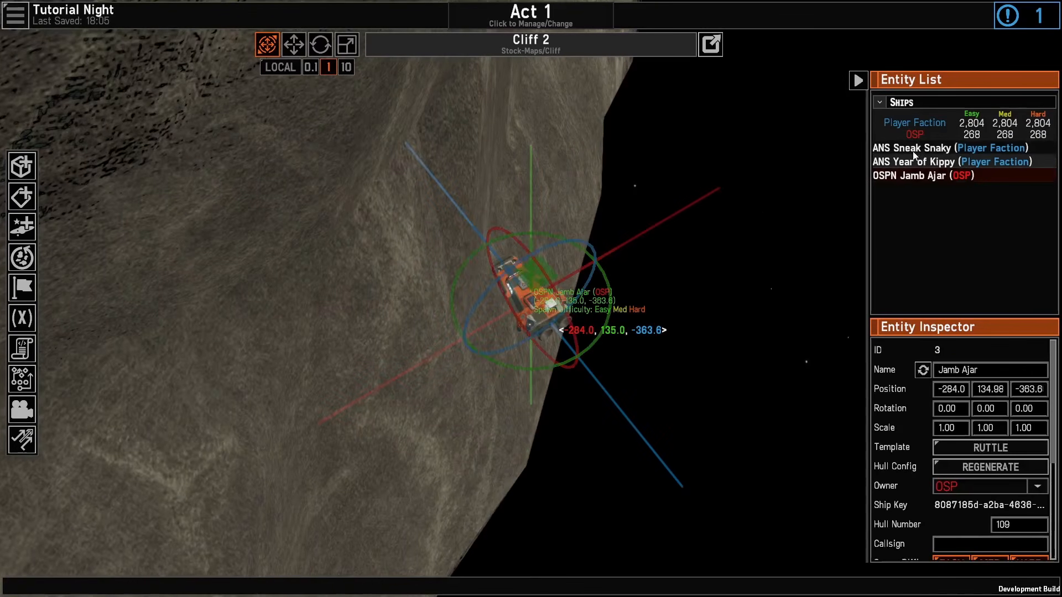
right_click_drag(739, 304, 667, 490)
scroll(653, 341, "down", 5)
right_click_drag(626, 303, 670, 469)
scroll(669, 400, "up", 8)
scroll(669, 469, "down", 3)
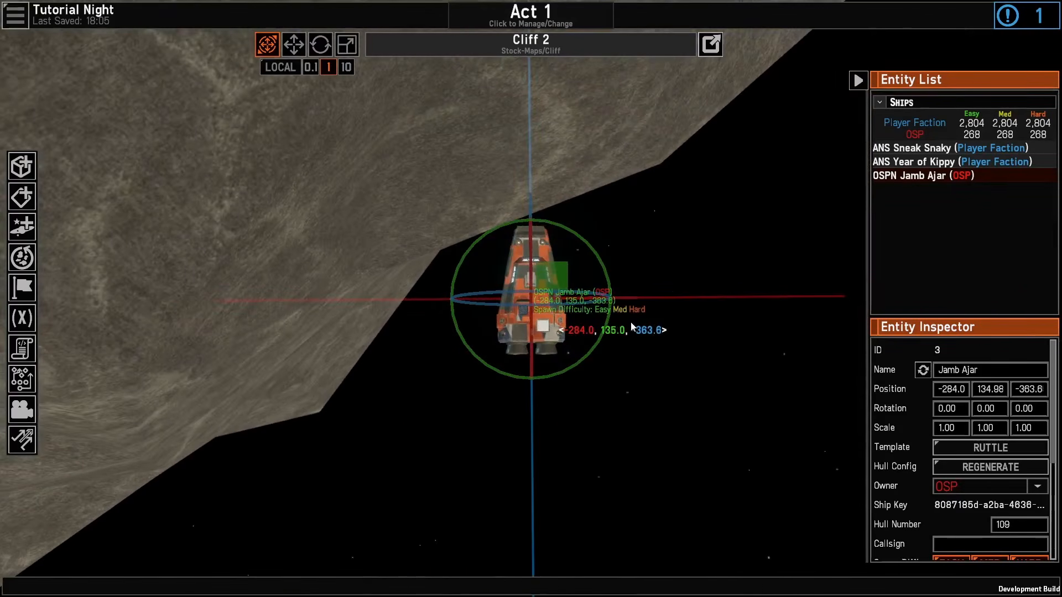
left_click_drag(630, 300, 595, 363)
right_click_drag(597, 367, 415, 419)
right_click_drag(654, 325, 457, 277)
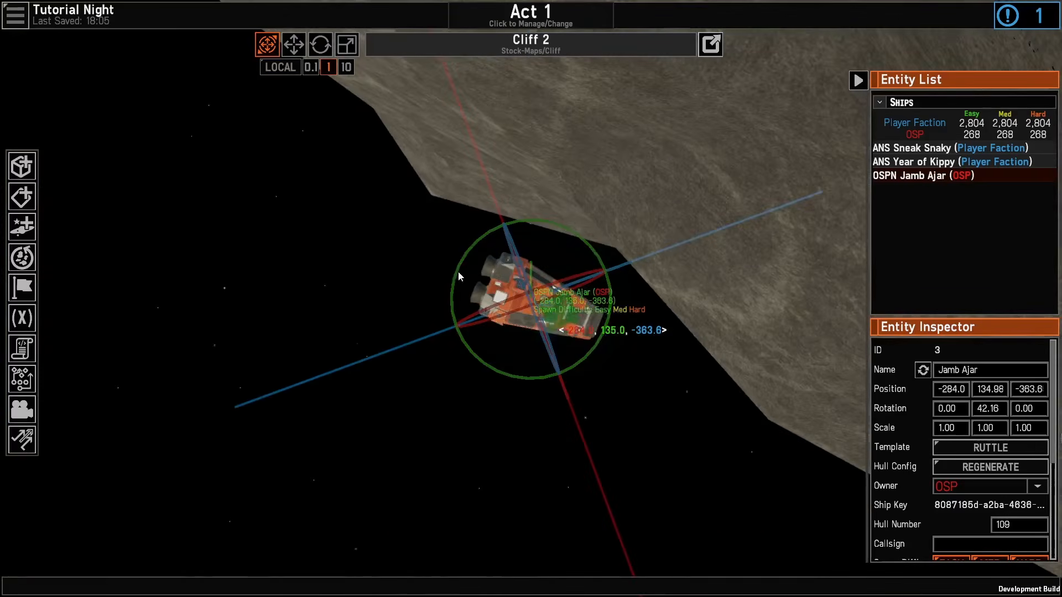
Step: Rotate the OSP ship beside the large asteroid about its vertical axis to about 75 degrees, keeping its height at about 135
mouse_move(575, 321)
left_mouse_down()
mouse_move(545, 211)
mouse_move(622, 279)
mouse_move(553, 307)
mouse_move(573, 313)
left_mouse_up()
right_click_drag(686, 444, 613, 278)
left_click_drag(601, 273, 625, 448)
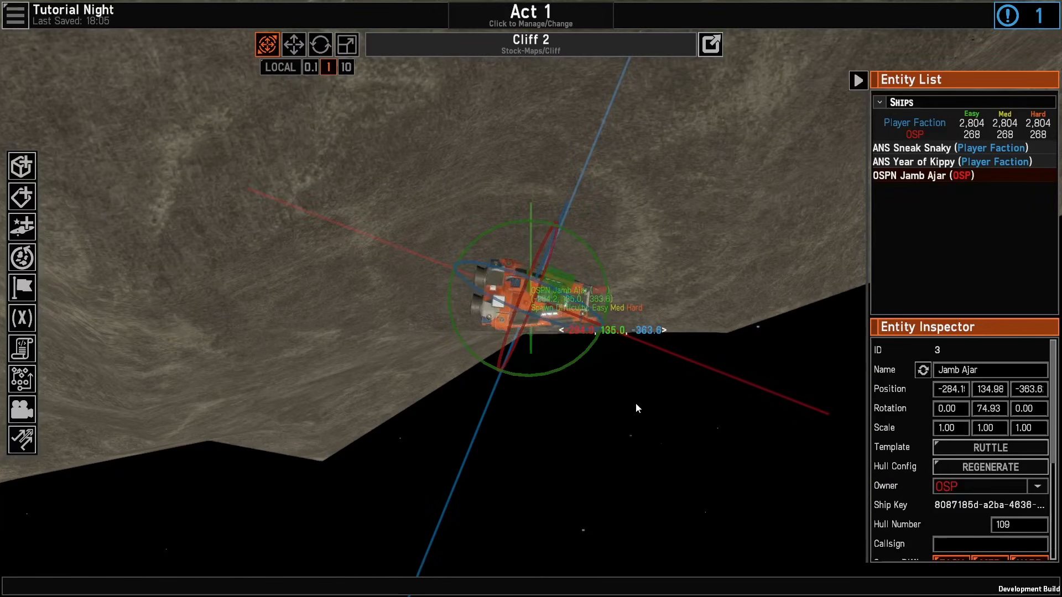
left_click(650, 457)
Step: Save the campaign with the newly placed ships
scroll(650, 456, "down", 10)
right_click_drag(650, 456, 699, 305)
key("s")
key("d")
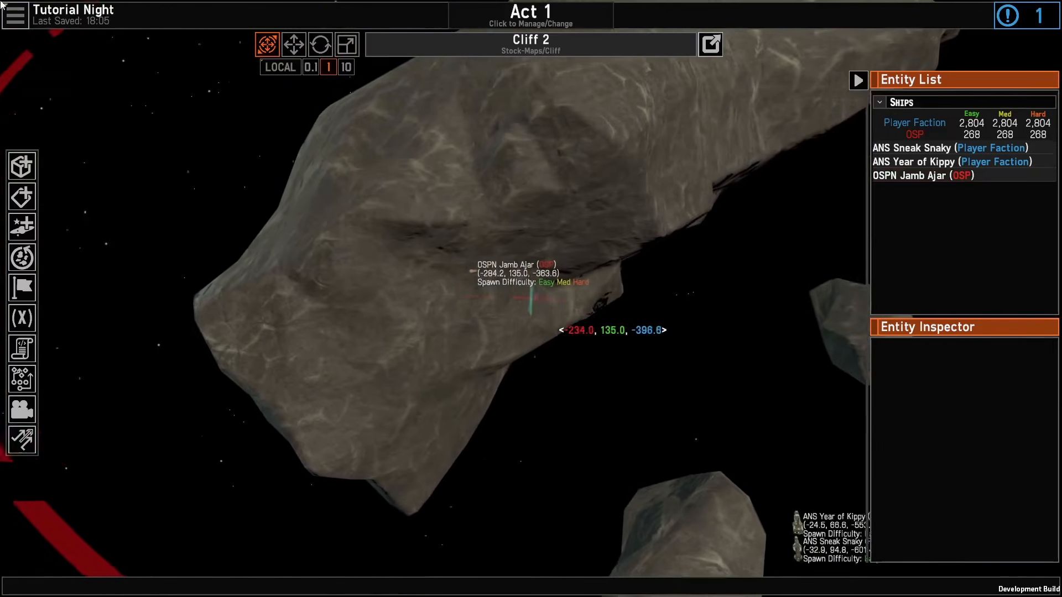
left_click(15, 22)
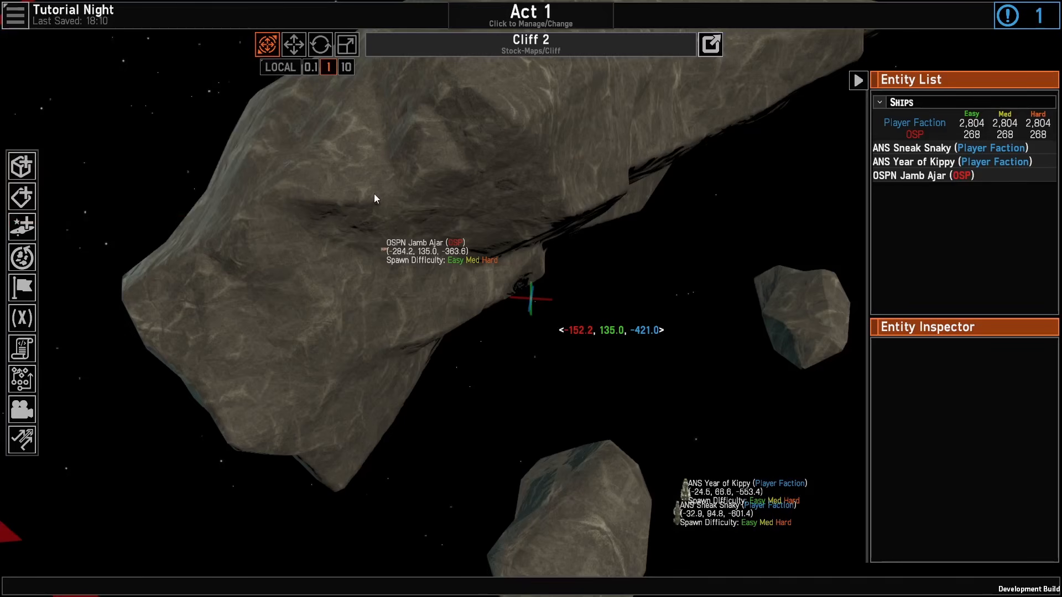
Step: Start a quick test of the current room Cliff 2 on Medium difficulty, arriving from <Campaign Start> with both player ships
key("d")
key("s")
key("q")
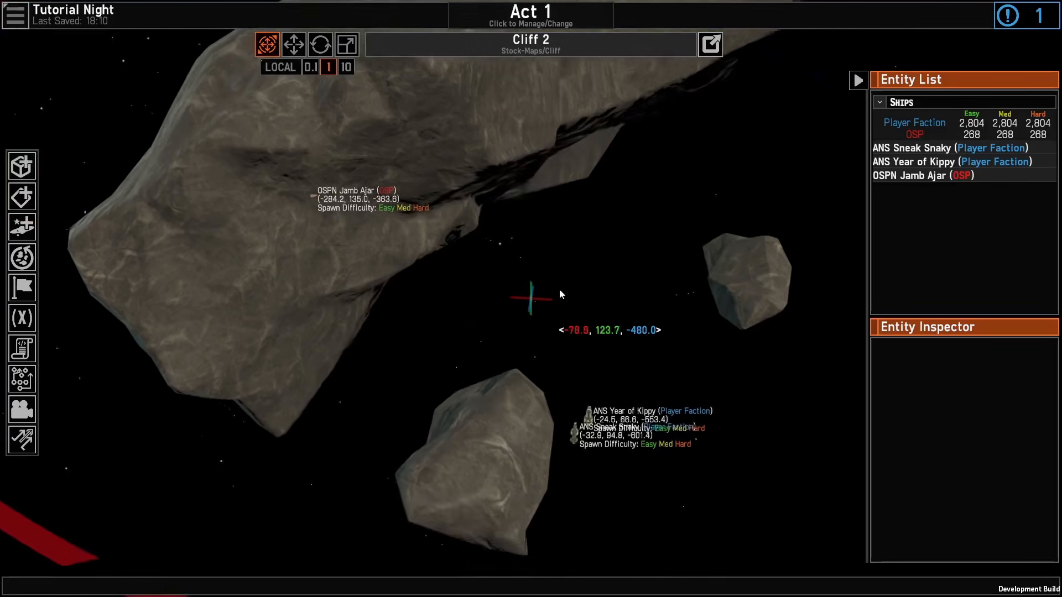
right_click_drag(559, 289, 551, 173)
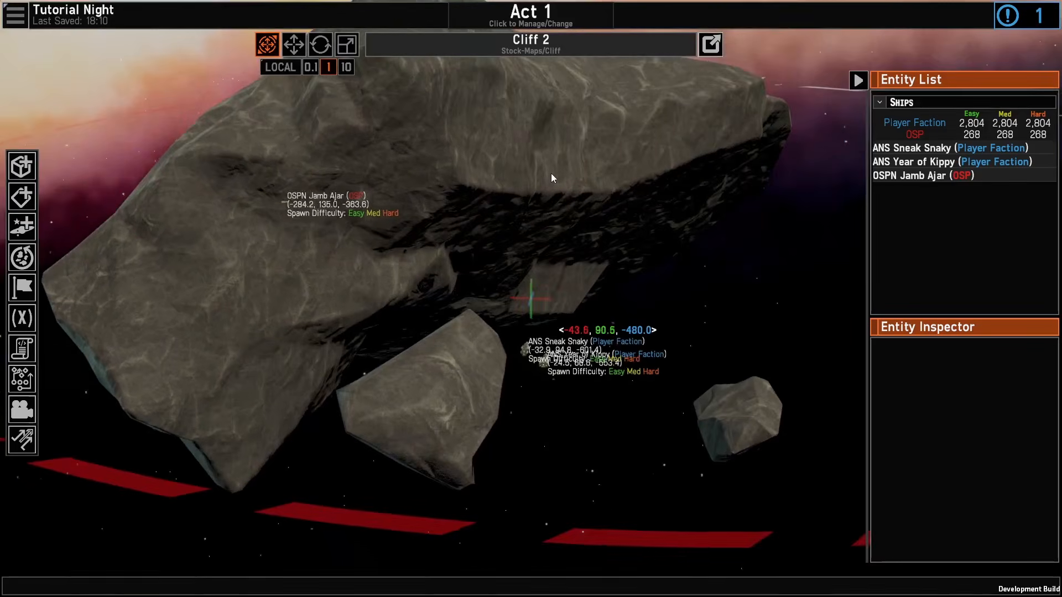
left_click(4, 6)
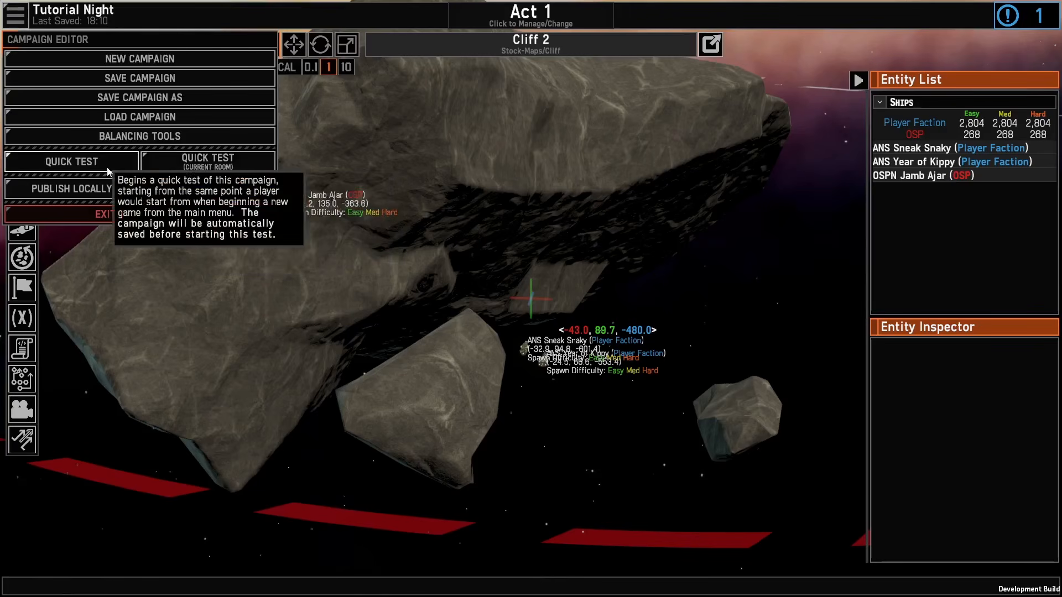
left_click(166, 163)
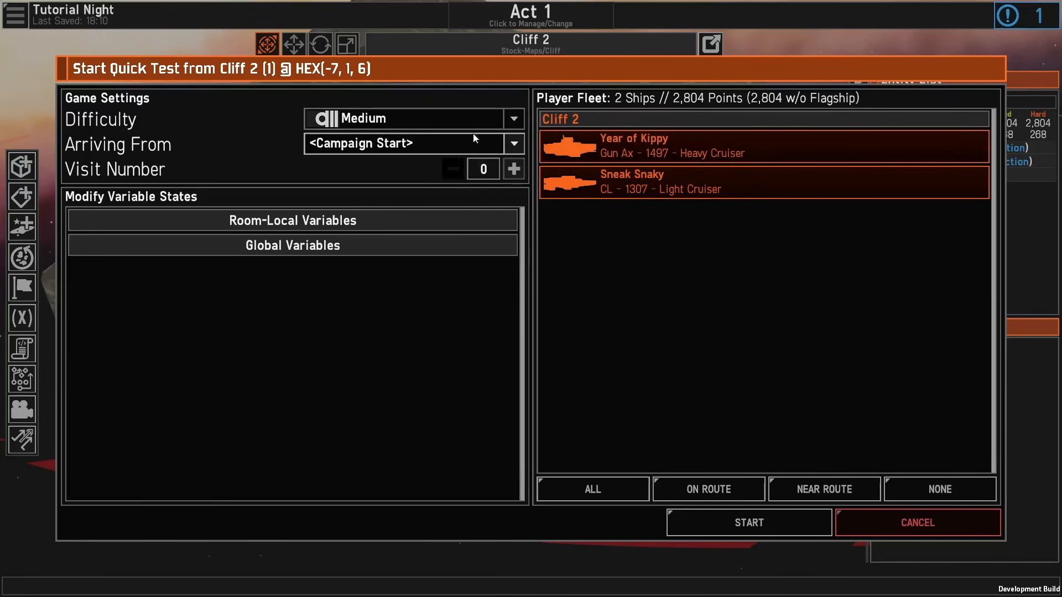
left_click(403, 119)
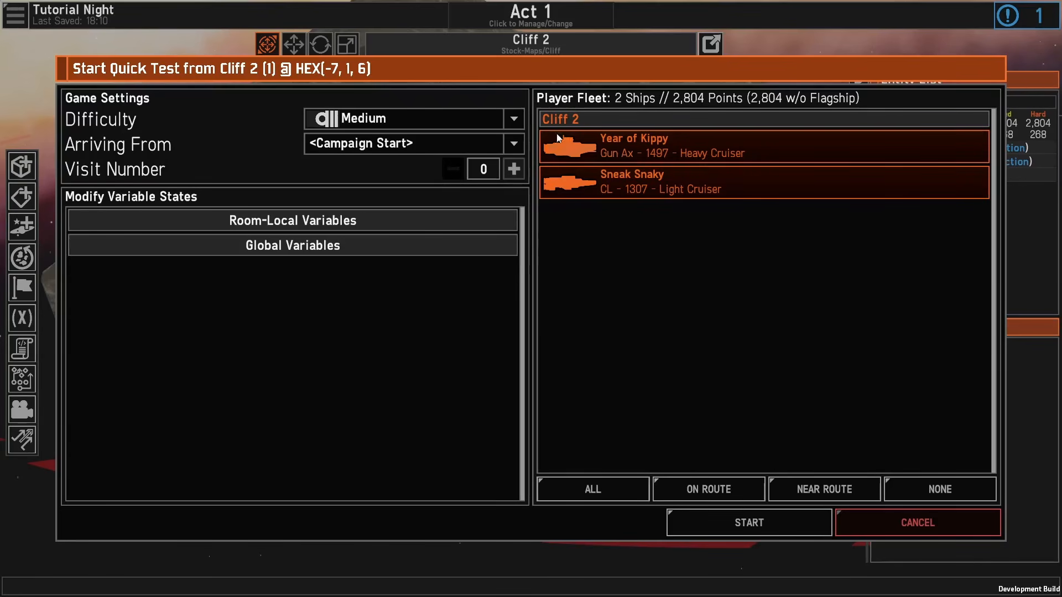
left_click(713, 527)
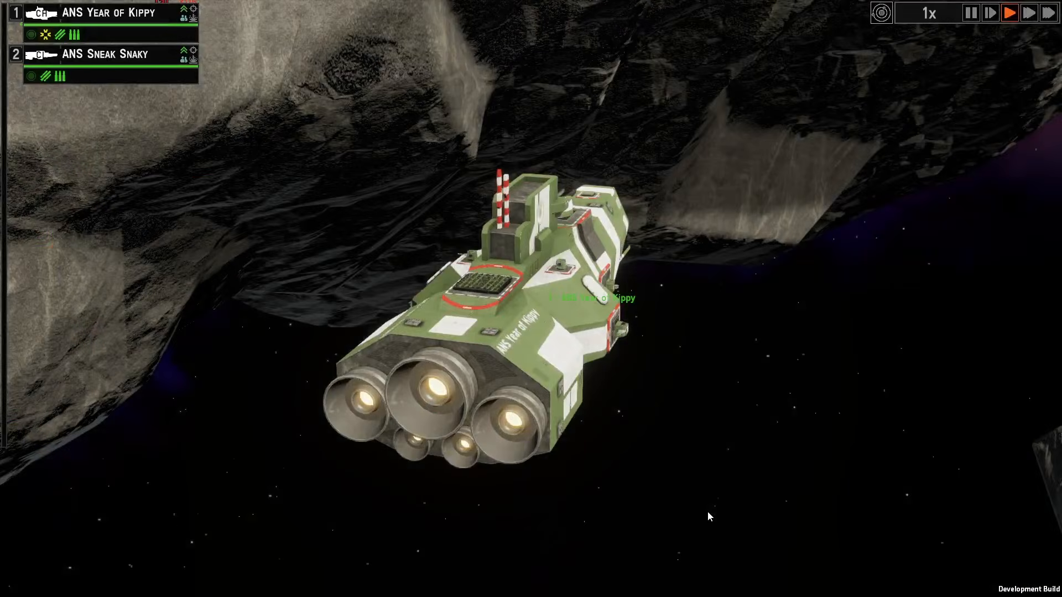
Step: Focus on the light cruiser ANS Sneak Snaky and order it to move ahead past the asteroid, pausing the battle while giving the order
right_click_drag(708, 512, 542, 399)
scroll(539, 398, "down", 3)
key("2")
key("2")
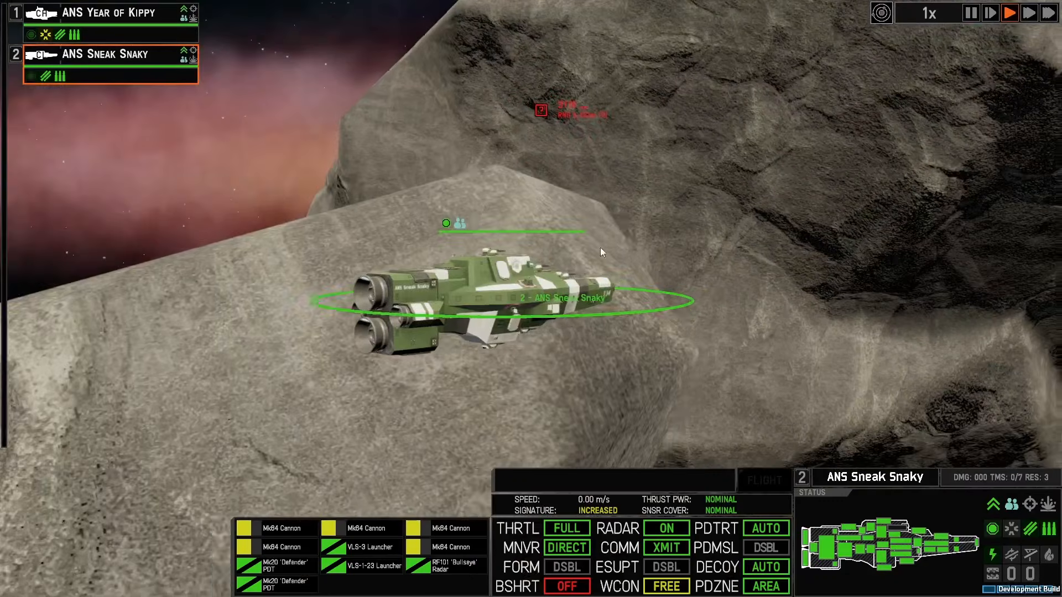
key("space")
right_click_drag(601, 248, 580, 362)
right_click(621, 289)
right_click_drag(621, 289, 662, 137)
key("space")
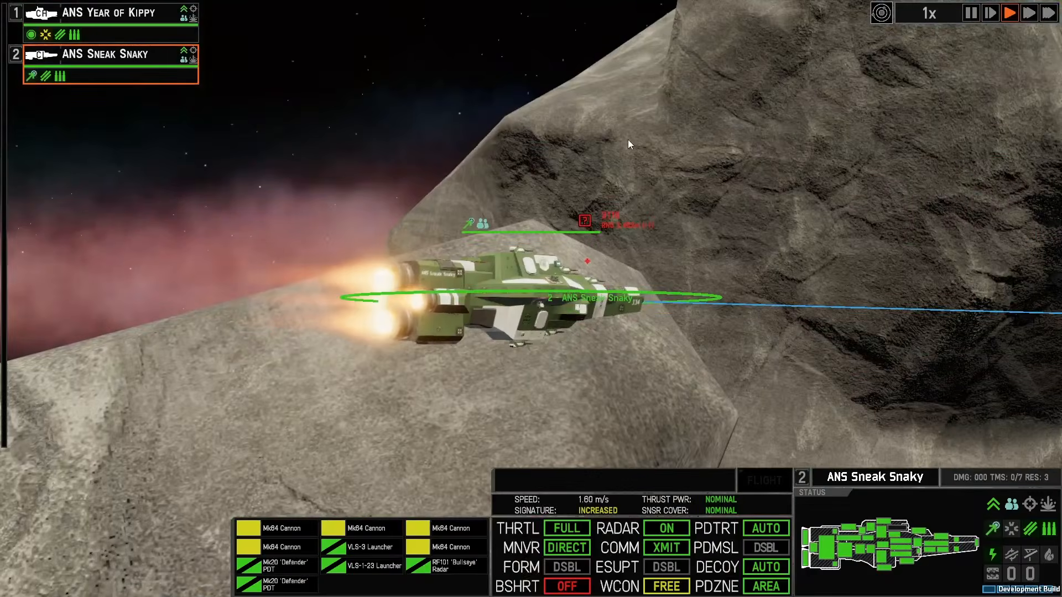
left_click(628, 139)
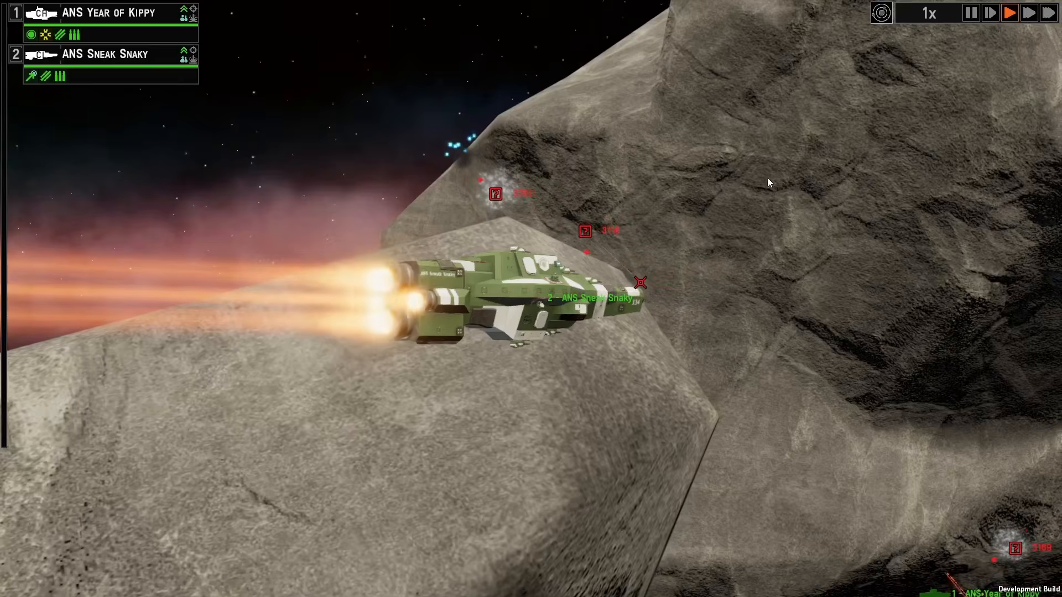
Step: Order ANS Sneak Snaky to attack the enemy ship ahead and run the battle at 5x speed
right_click_drag(768, 178, 782, 211)
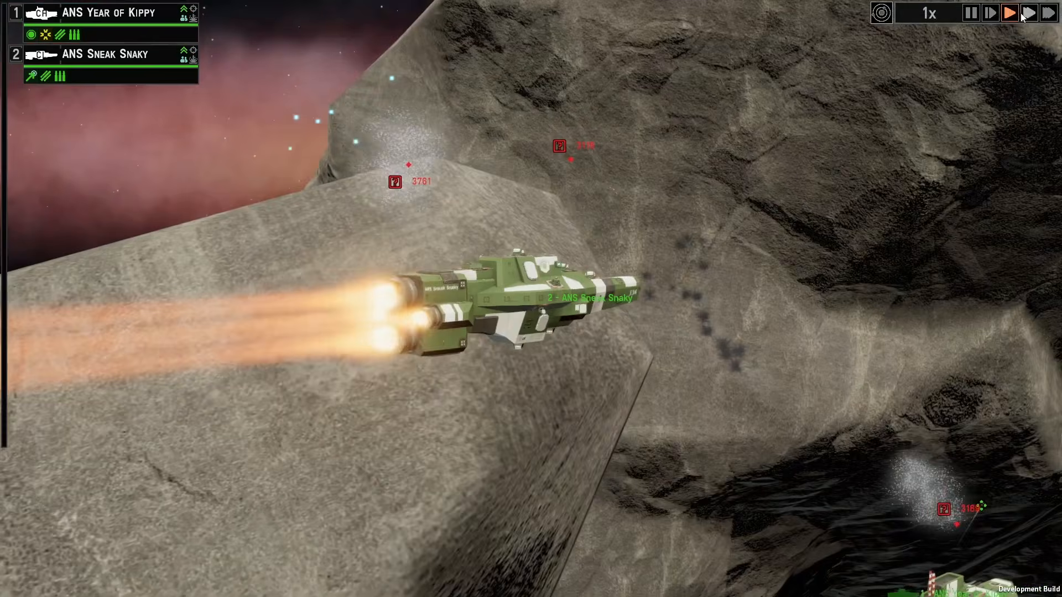
left_click(1029, 13)
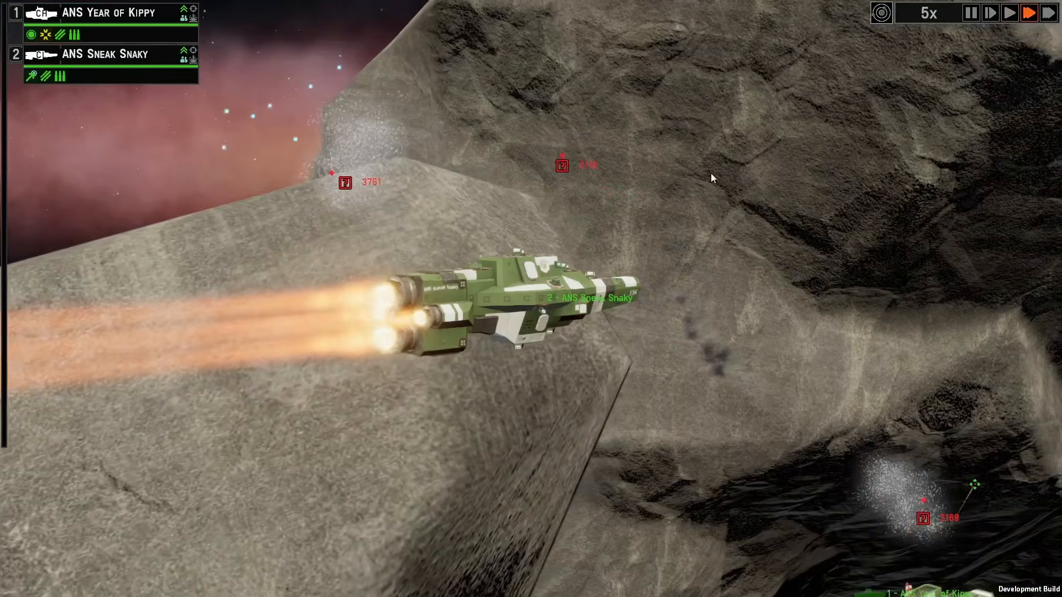
key("2")
left_click(1010, 13)
right_click_drag(678, 114, 639, 171)
key("f")
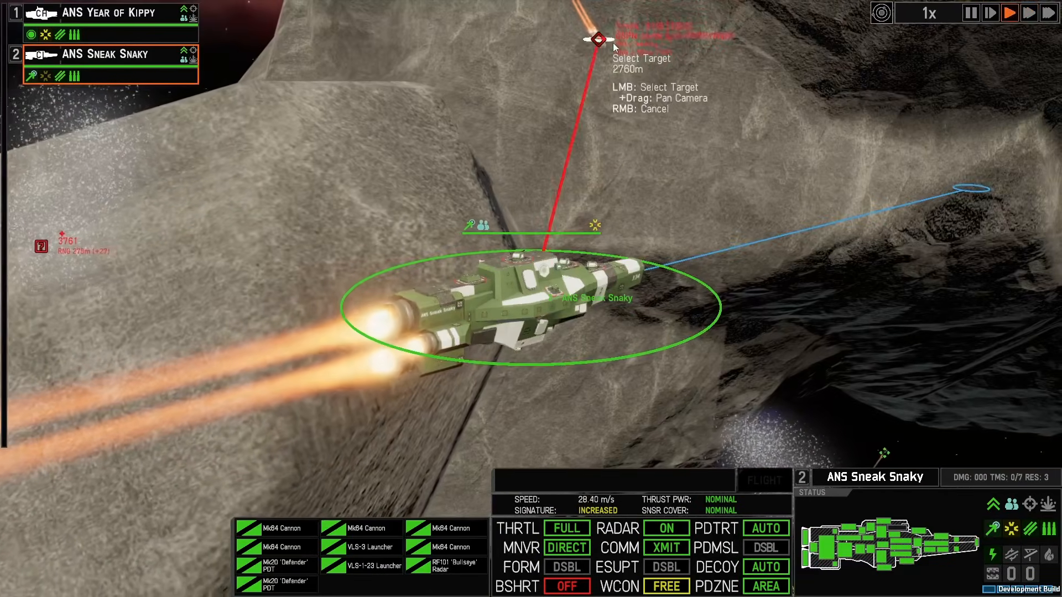
left_click(599, 38)
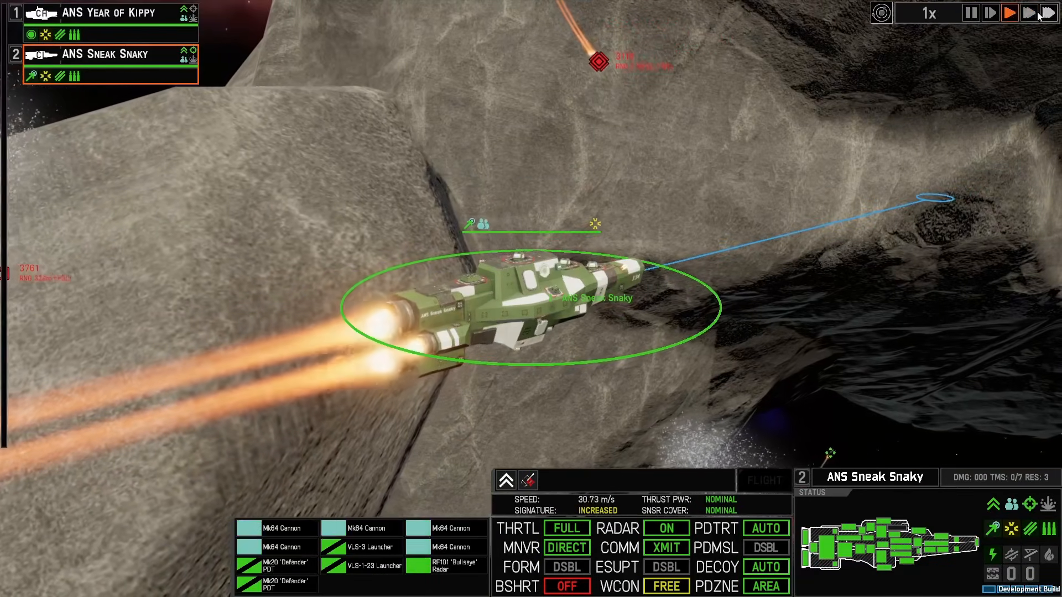
left_click(1030, 13)
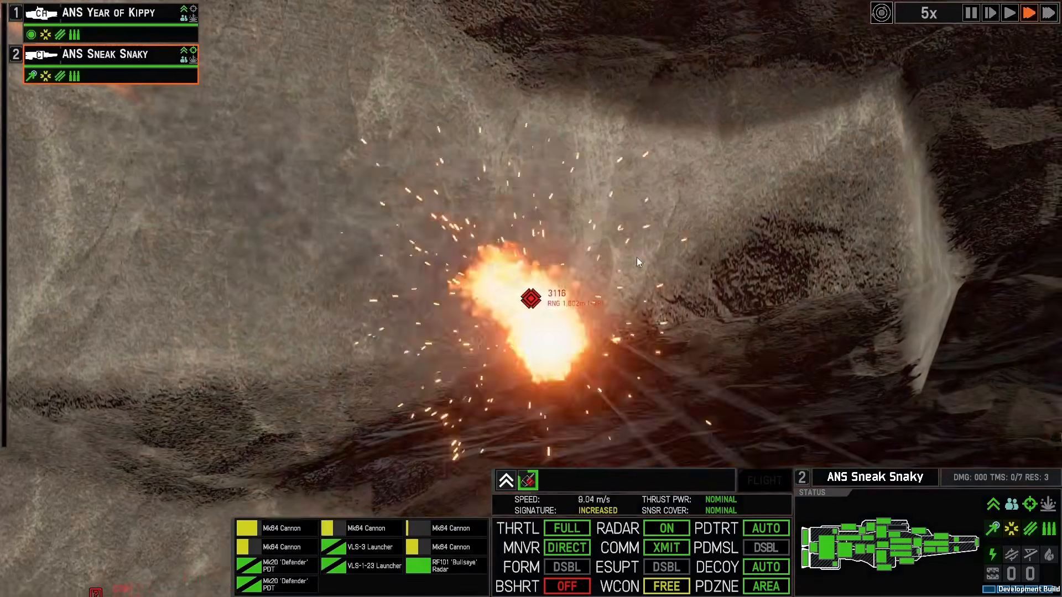
Step: Return the battle to 1x speed and quit the quick test back to the campaign editor
right_click_drag(638, 258, 621, 210)
left_click(1009, 15)
right_click_drag(506, 200, 655, 183)
key("Escape")
left_click(486, 379)
left_click(482, 381)
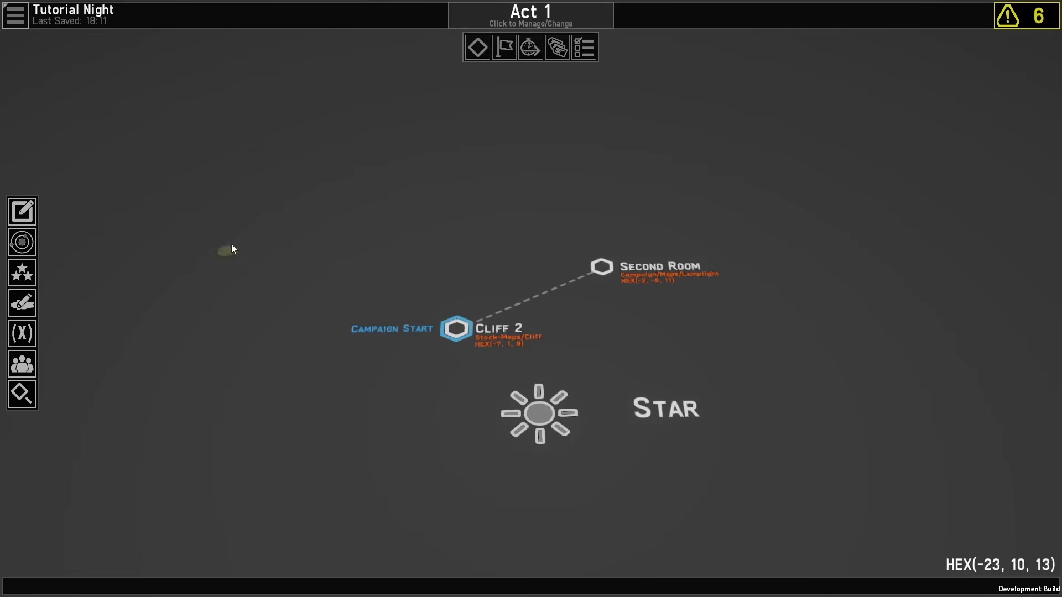
Step: Choose Year of Kippy as the player flagship in the campaign details
left_click(22, 211)
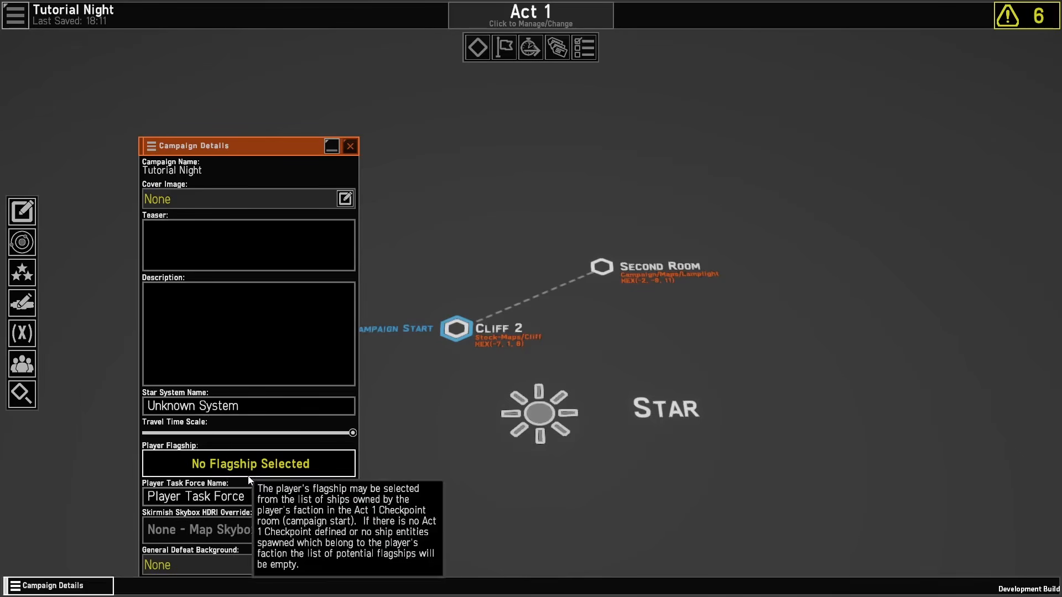
mouse_move(213, 474)
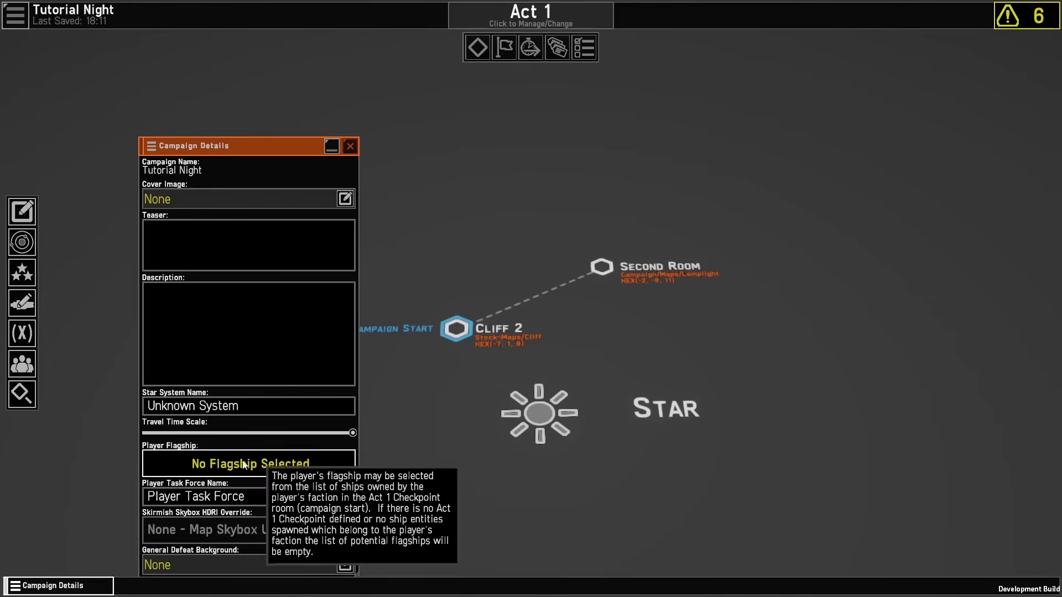
mouse_move(343, 463)
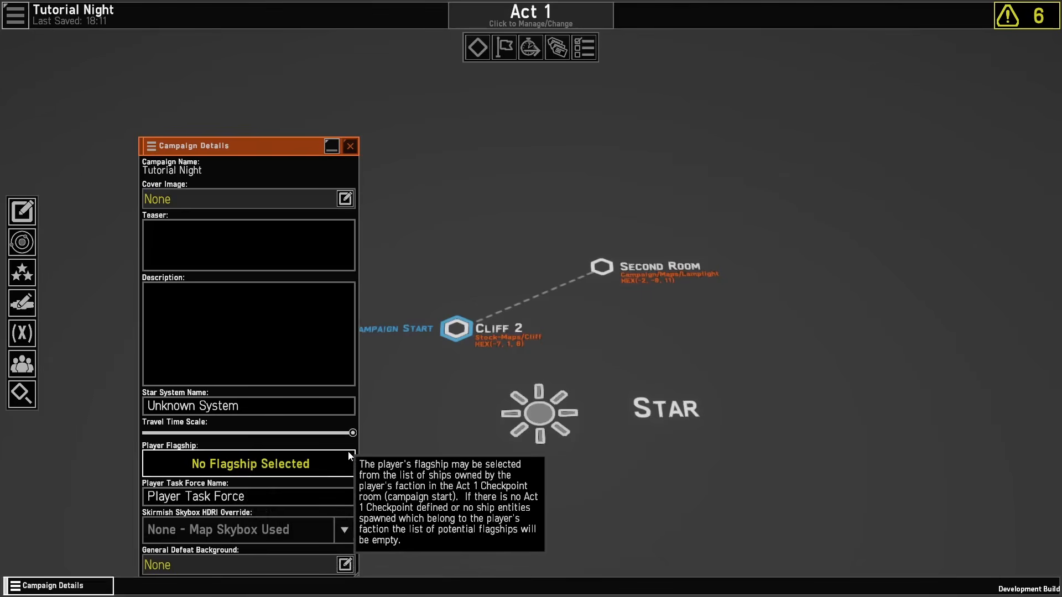
left_click(346, 464)
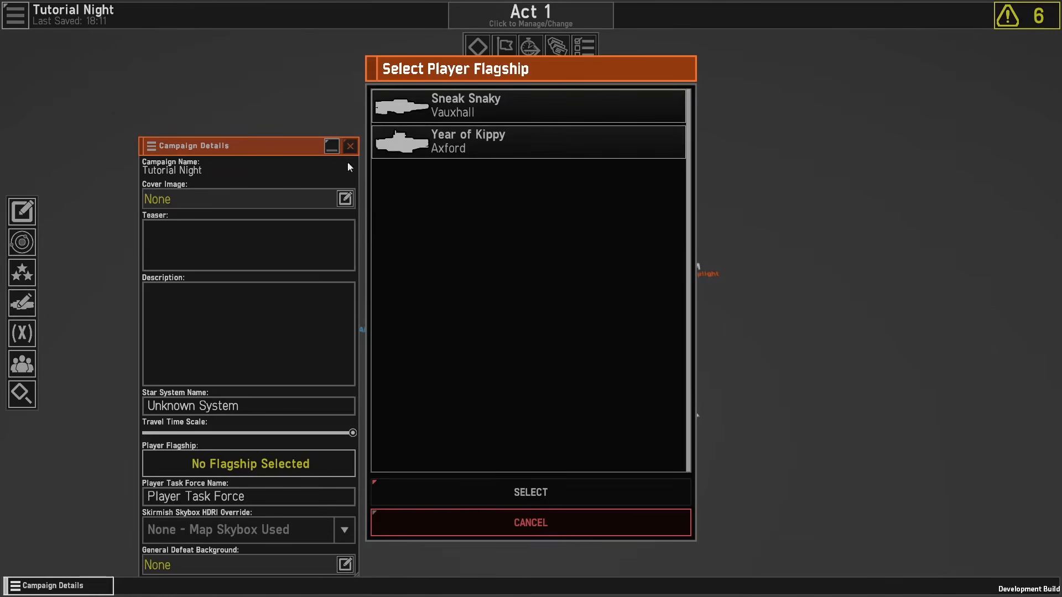
left_click(440, 157)
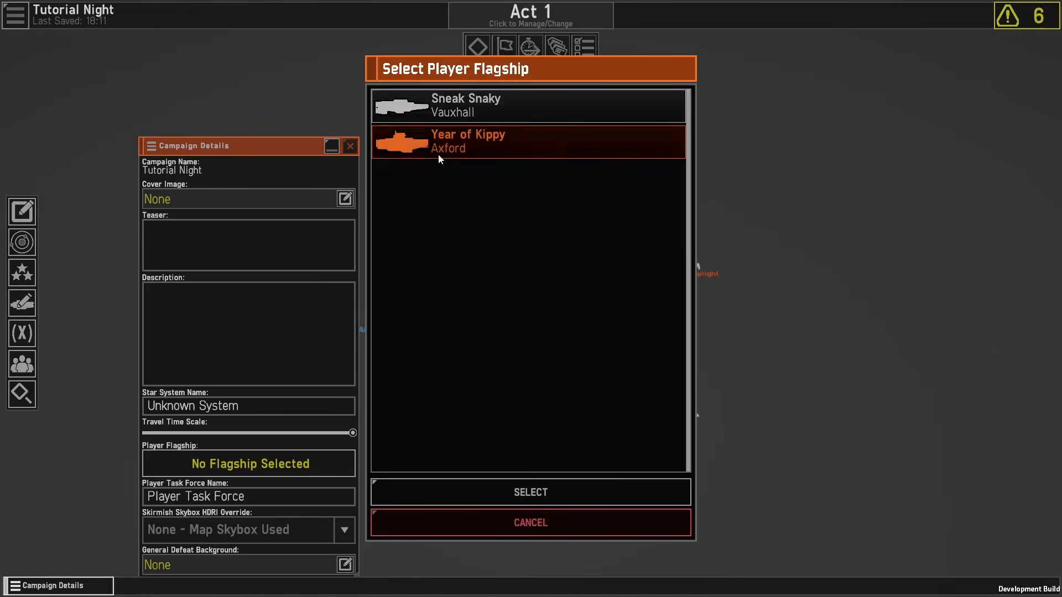
double_click(447, 148)
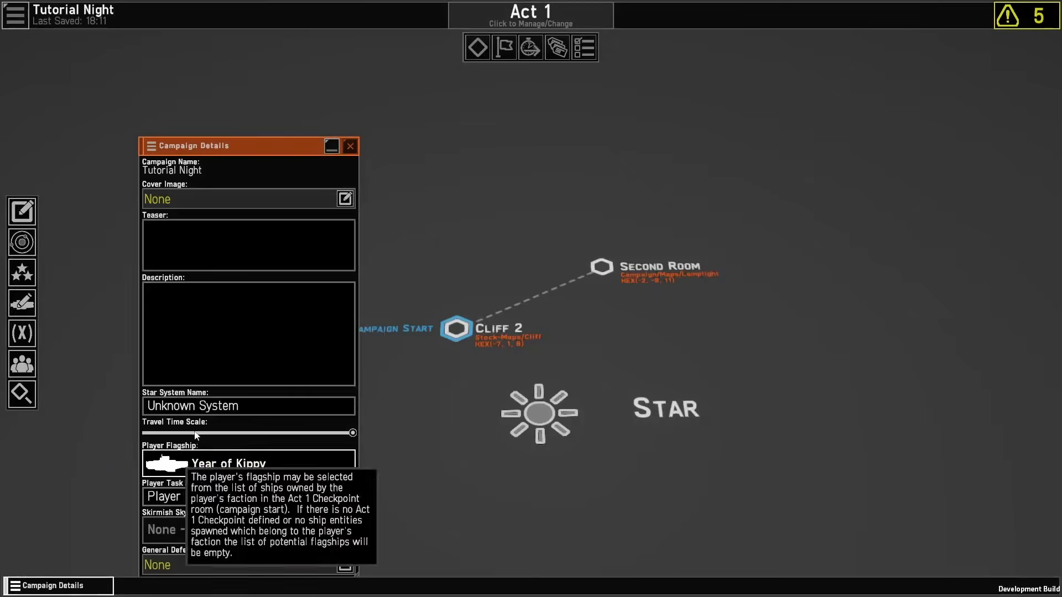
left_click(350, 146)
Step: Save the campaign and enter the Cliff 2 room for editing
left_click(15, 15)
left_click(137, 76)
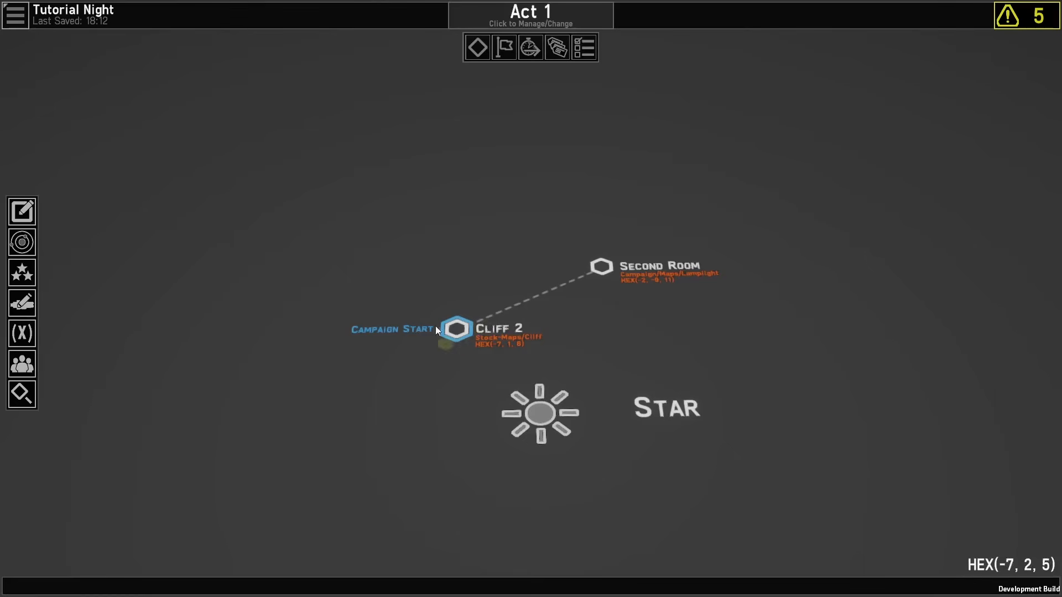
left_click(453, 329)
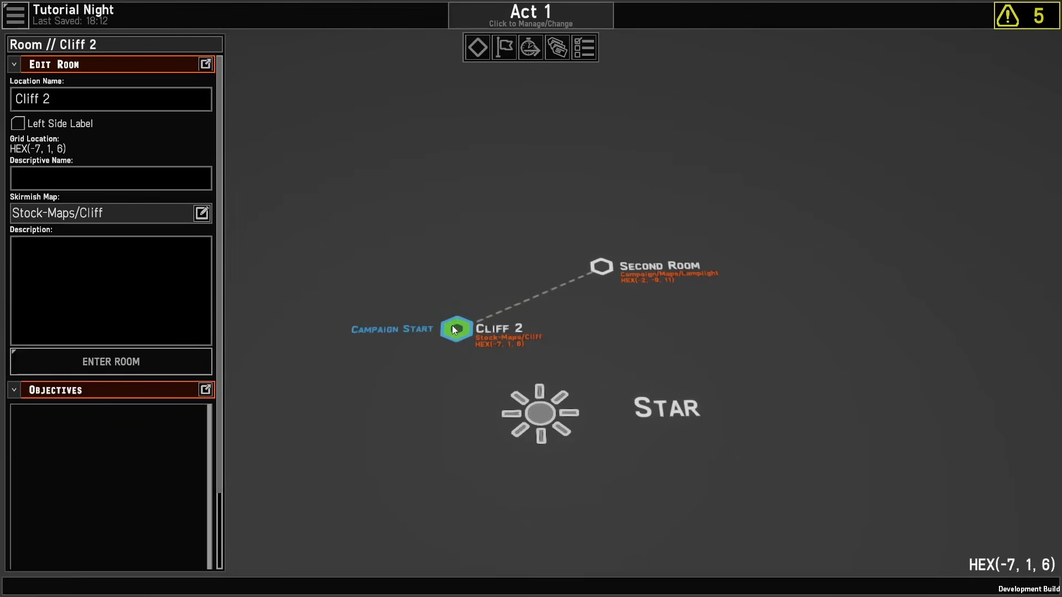
left_click(173, 366)
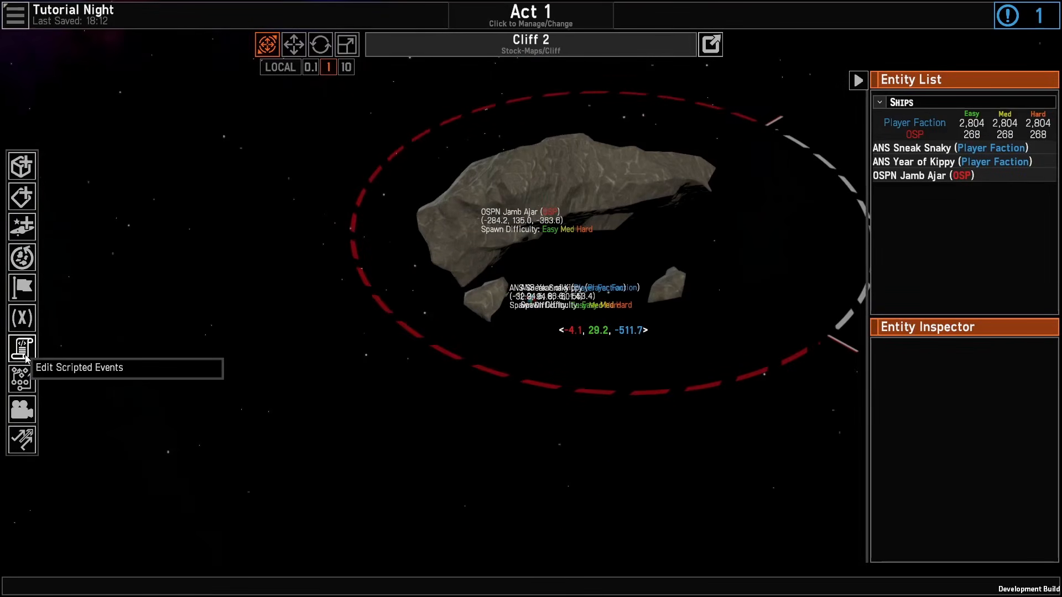
Step: Create a new scripted event graph named Initialization for the Cliff 2 room
middle_click_drag(574, 354, 623, 307)
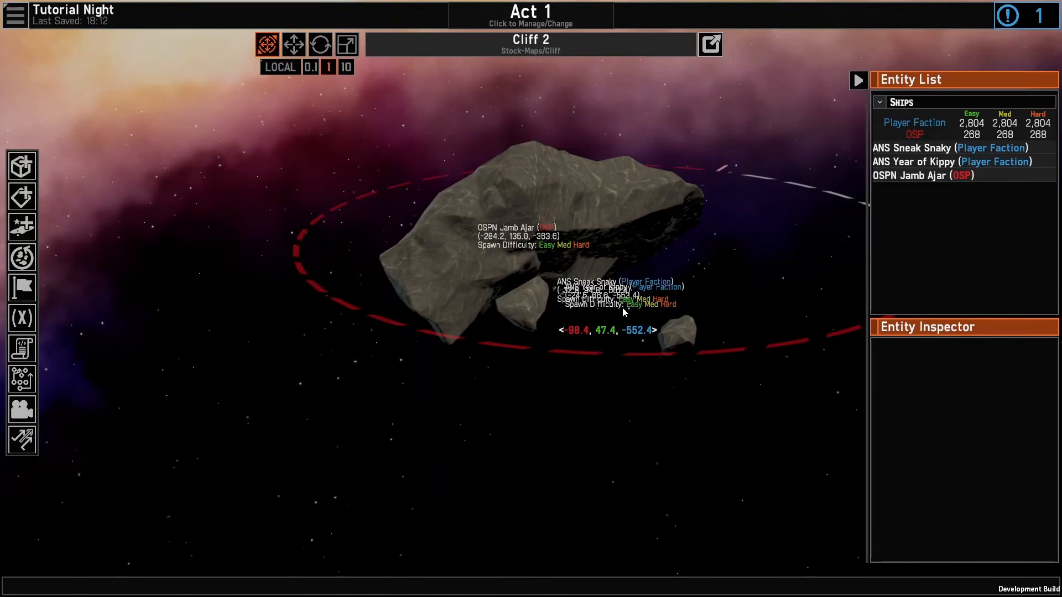
scroll(623, 308, "up", 4)
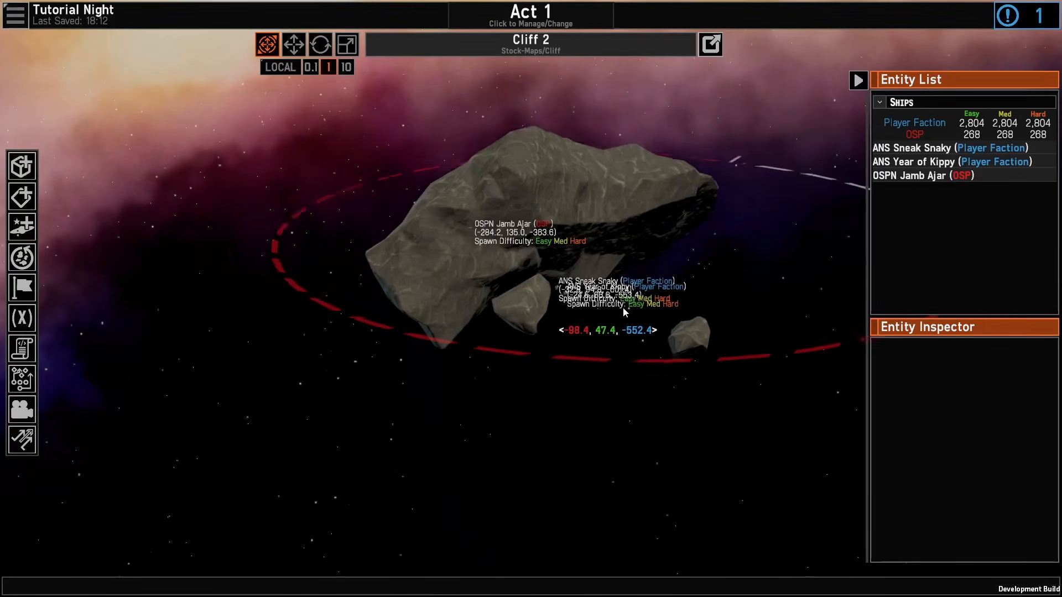
middle_click_drag(623, 308, 603, 274)
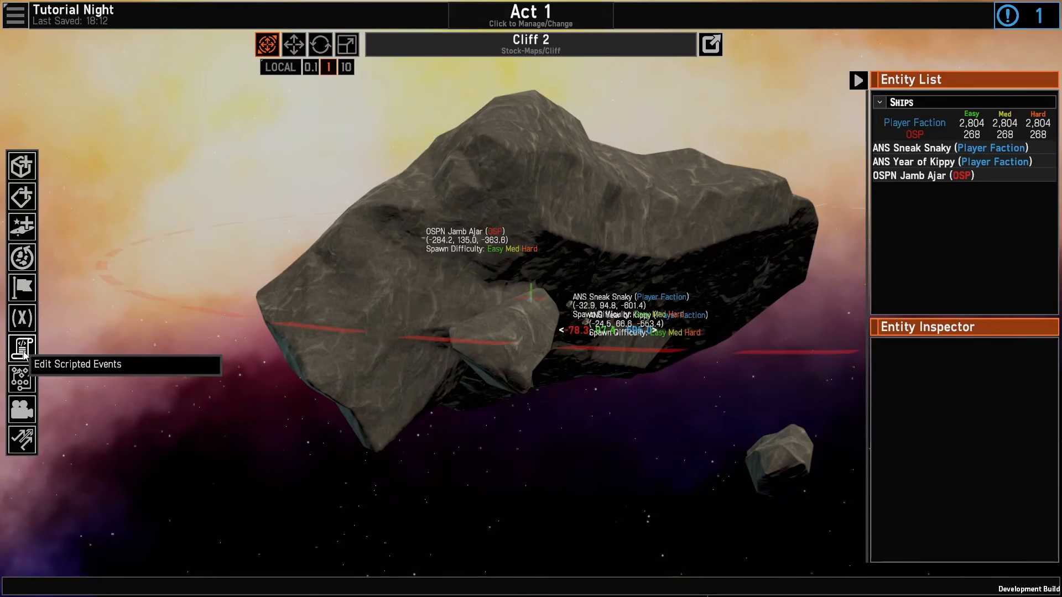
left_click(24, 352)
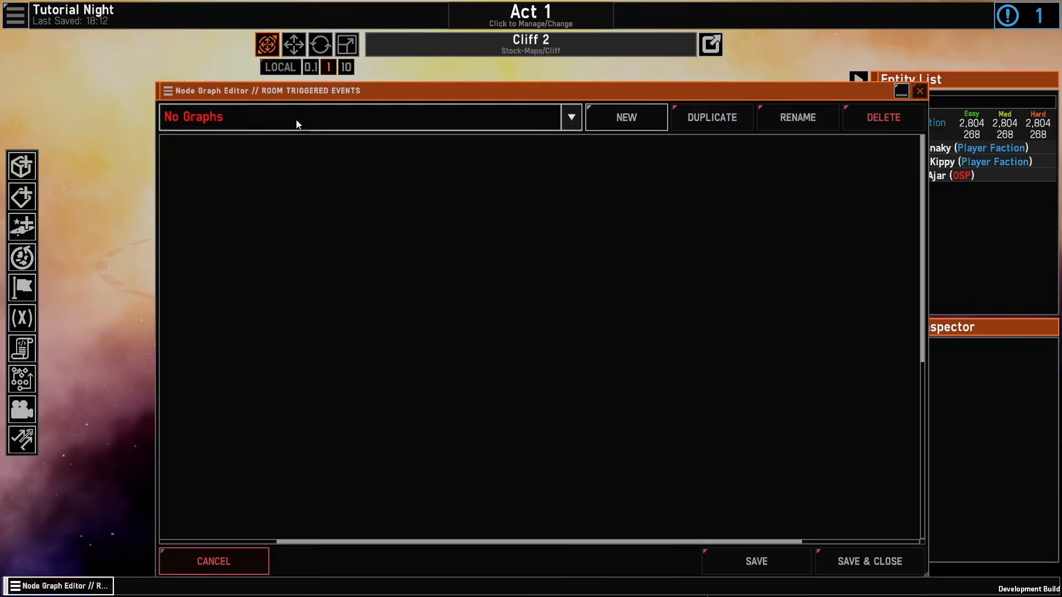
left_click(639, 115)
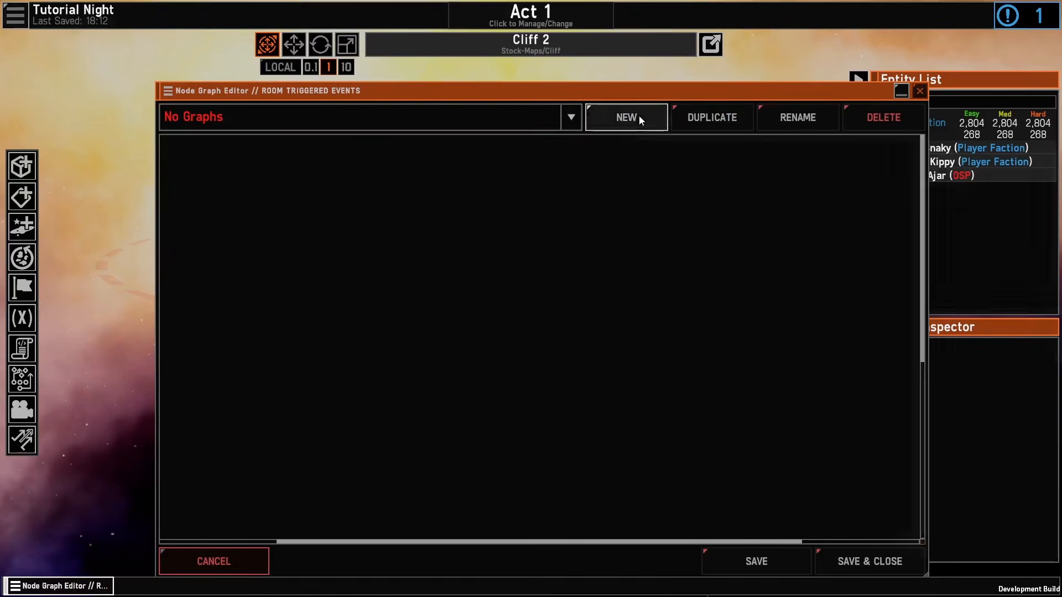
type("Initializ")
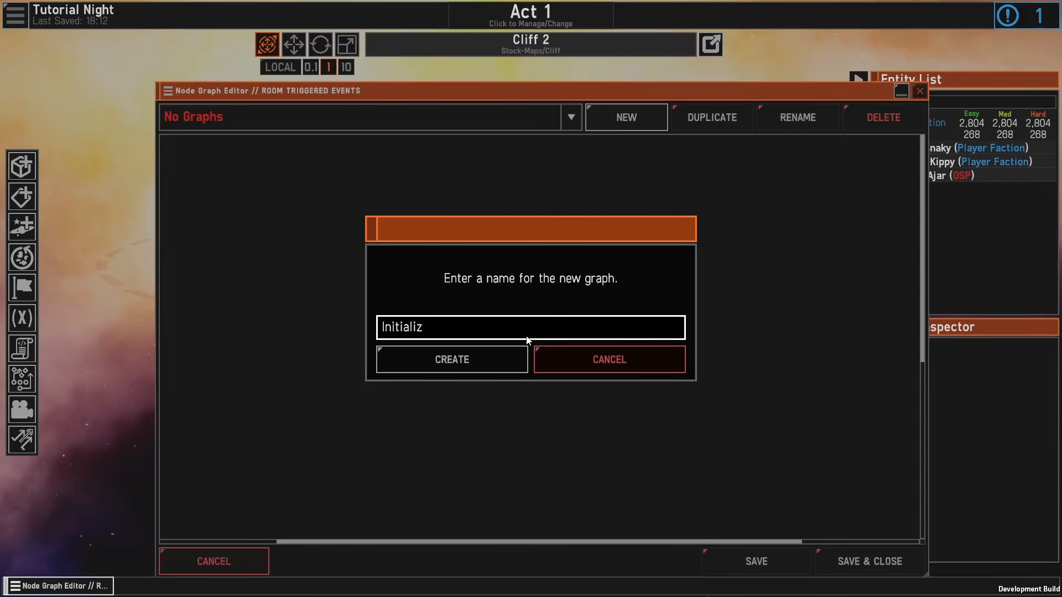
type("atio")
key("BackSpace")
key("BackSpace")
key("BackSpace")
type("tion")
left_click(448, 365)
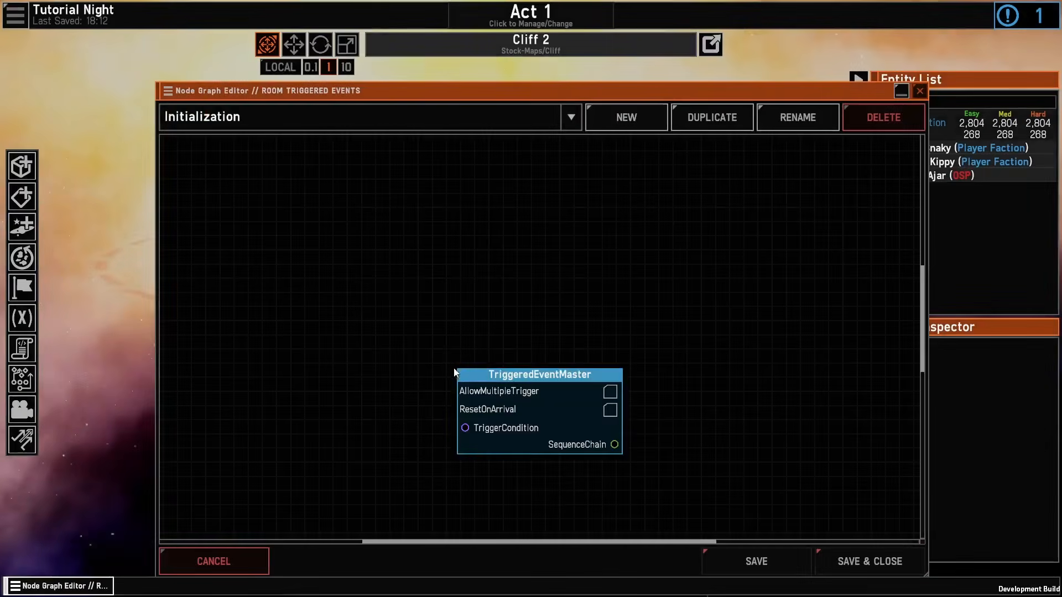
left_click_drag(487, 297, 470, 264)
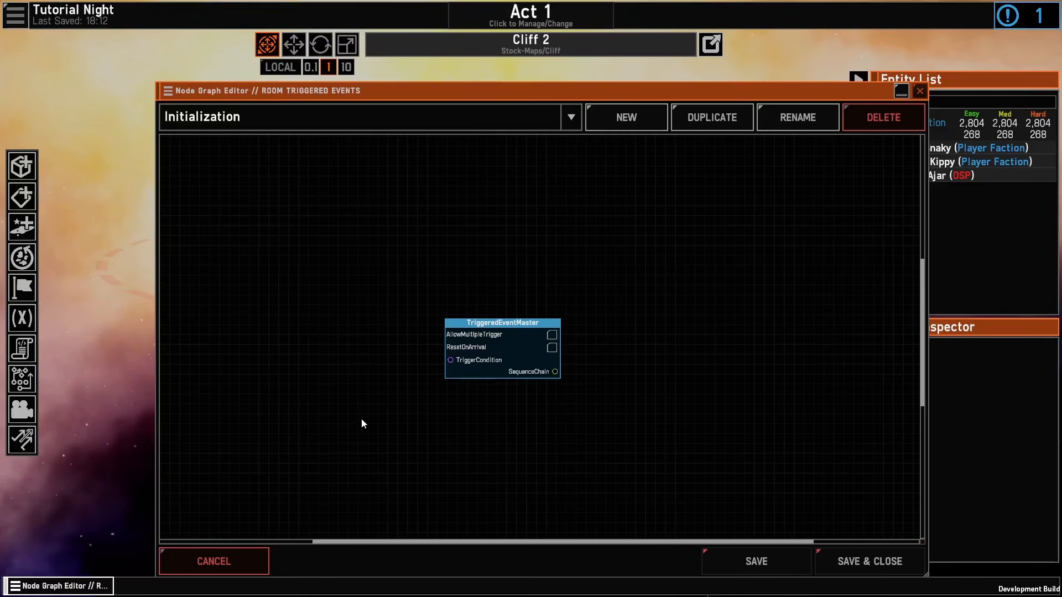
Step: Add a PlayDialogClip node to the Initialization graph and connect its Prev input to the event master's SequenceChain output
scroll(542, 386, "up", 2)
left_click_drag(682, 289, 493, 290)
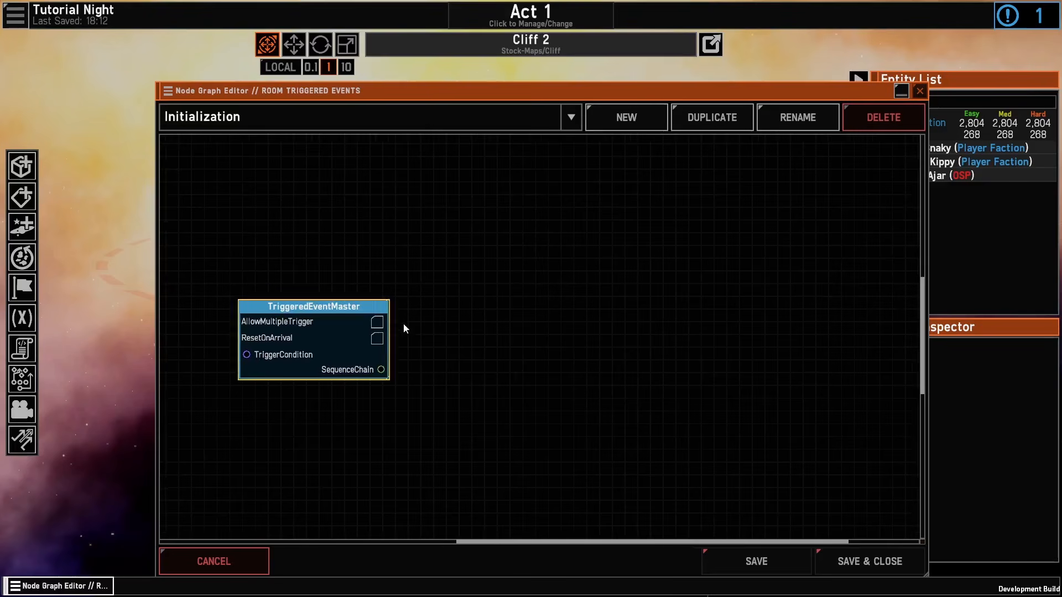
left_click_drag(283, 194, 438, 195)
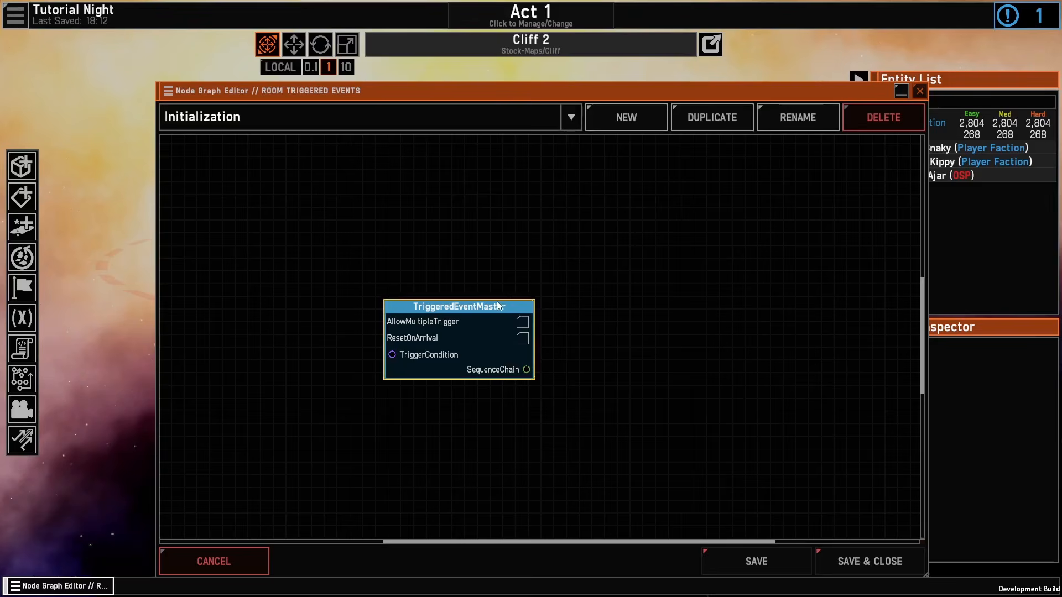
mouse_move(390, 358)
left_click_drag(552, 320, 498, 333)
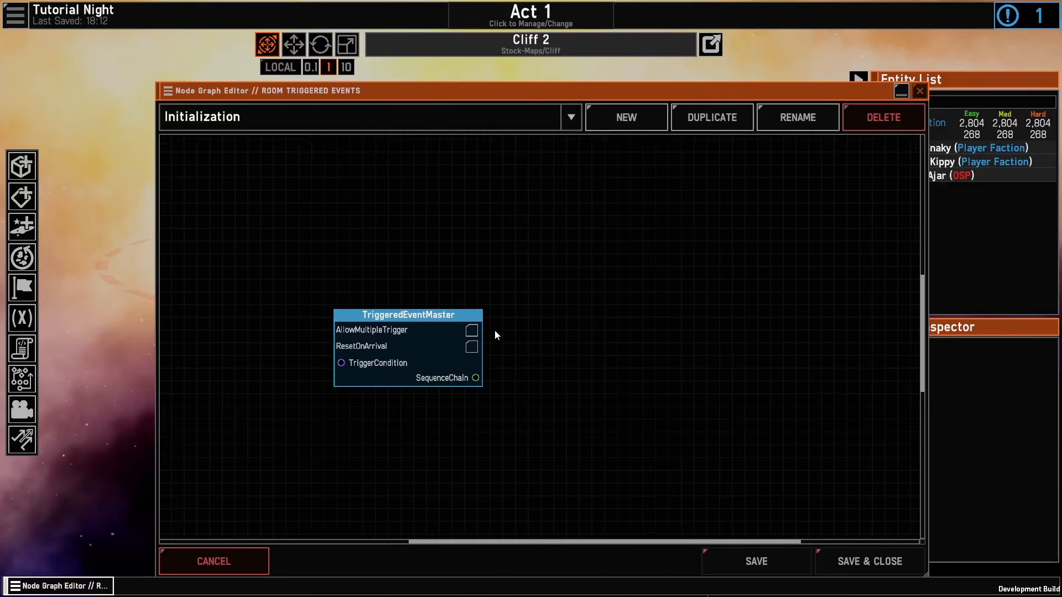
right_click(543, 317)
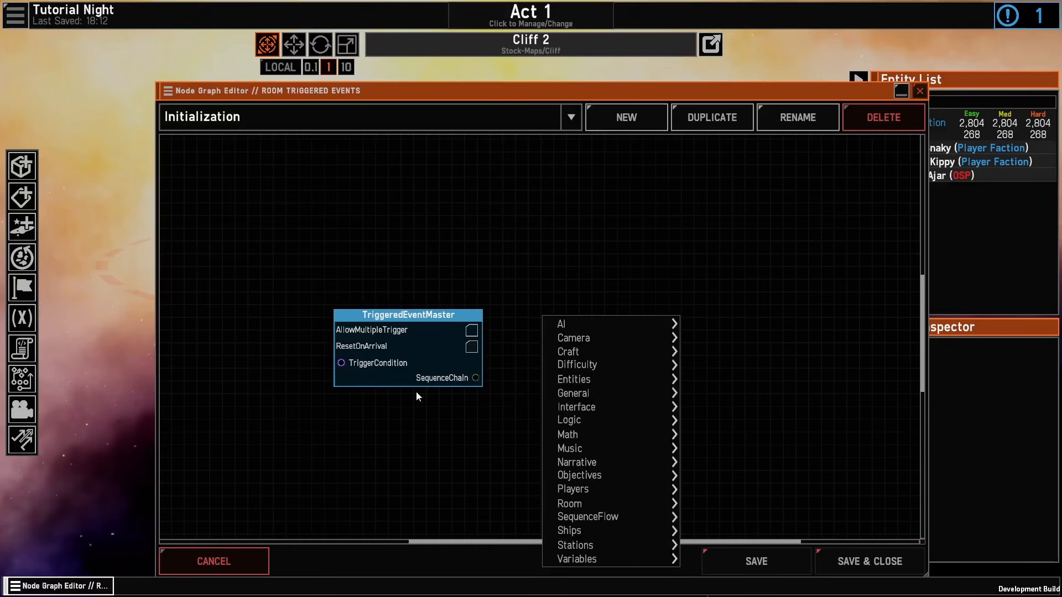
mouse_move(590, 464)
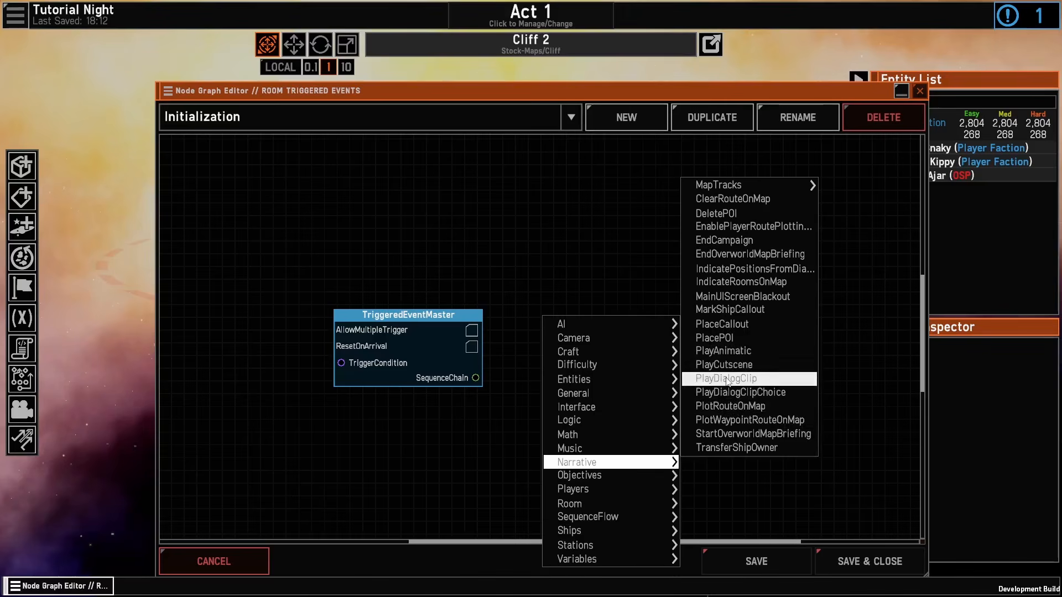
left_click(726, 381)
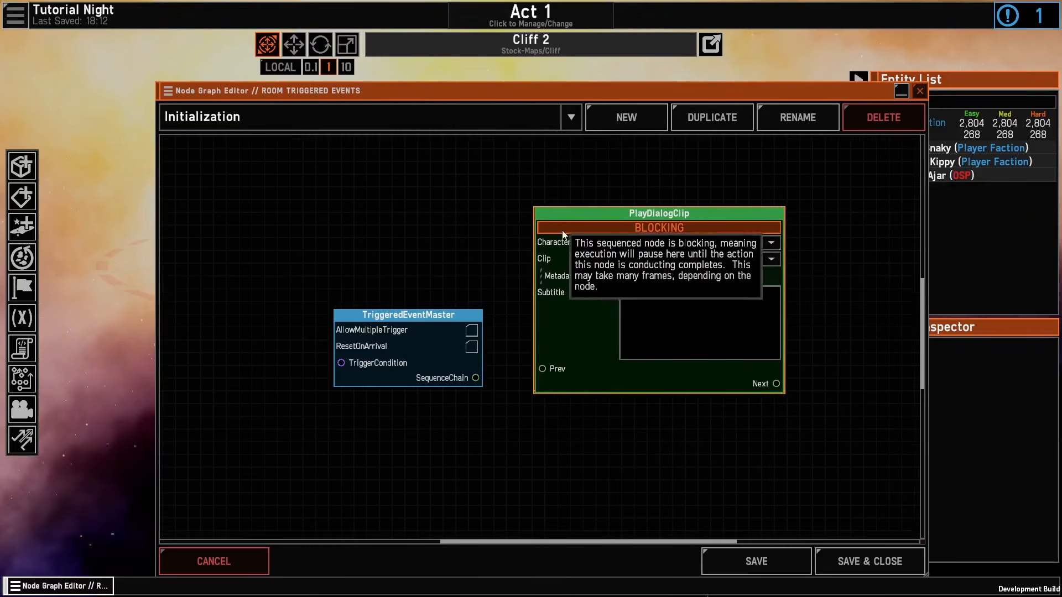
left_click_drag(542, 369, 477, 379)
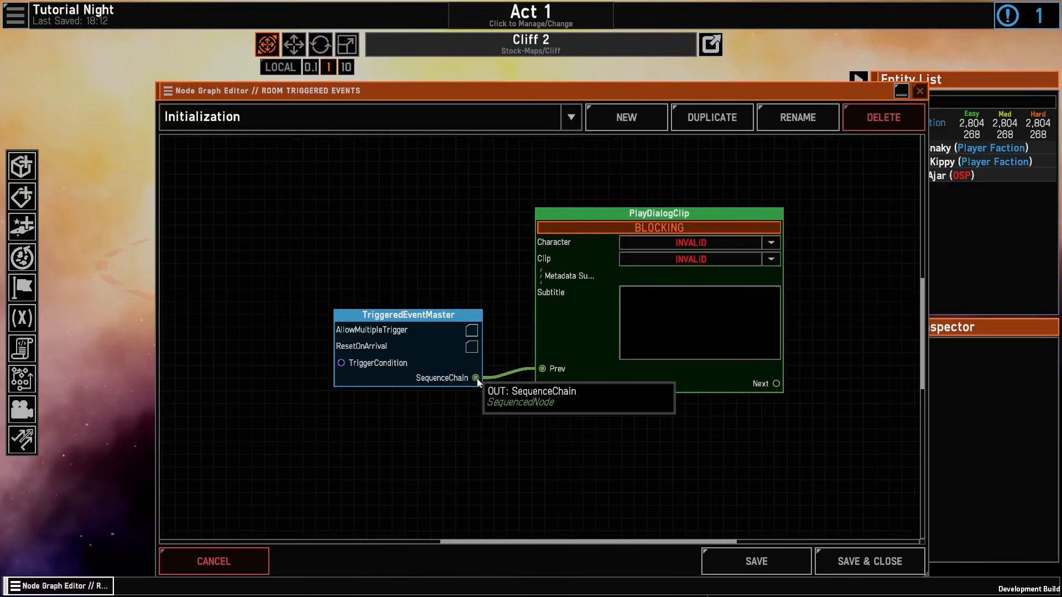
Step: Assign the campaign's existing character to the dialog clip, enter the subtitle "This is so nebulous" and save the graph
left_click(686, 243)
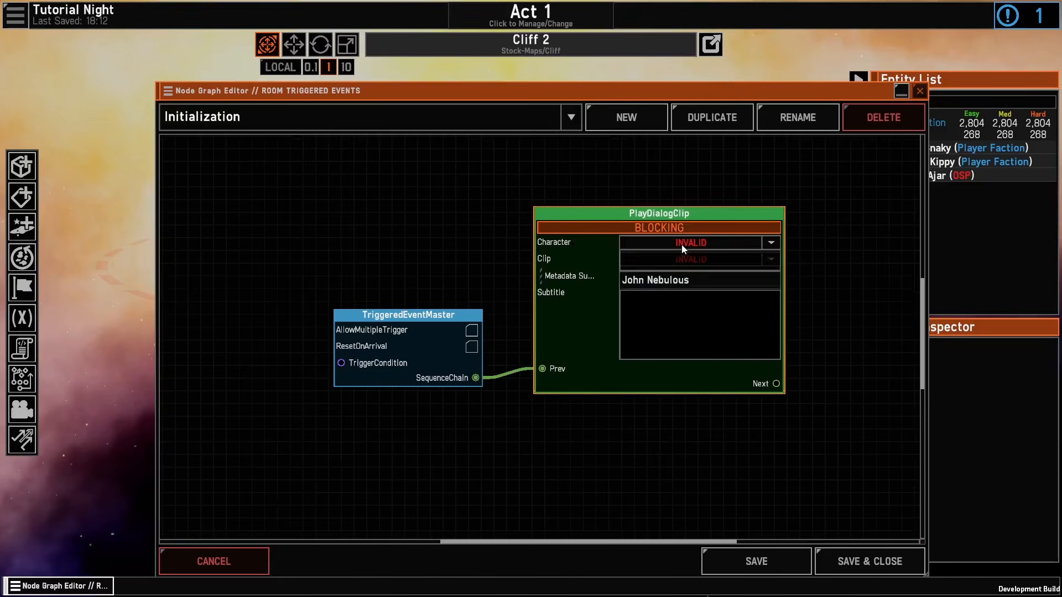
left_click(671, 281)
left_click(661, 334)
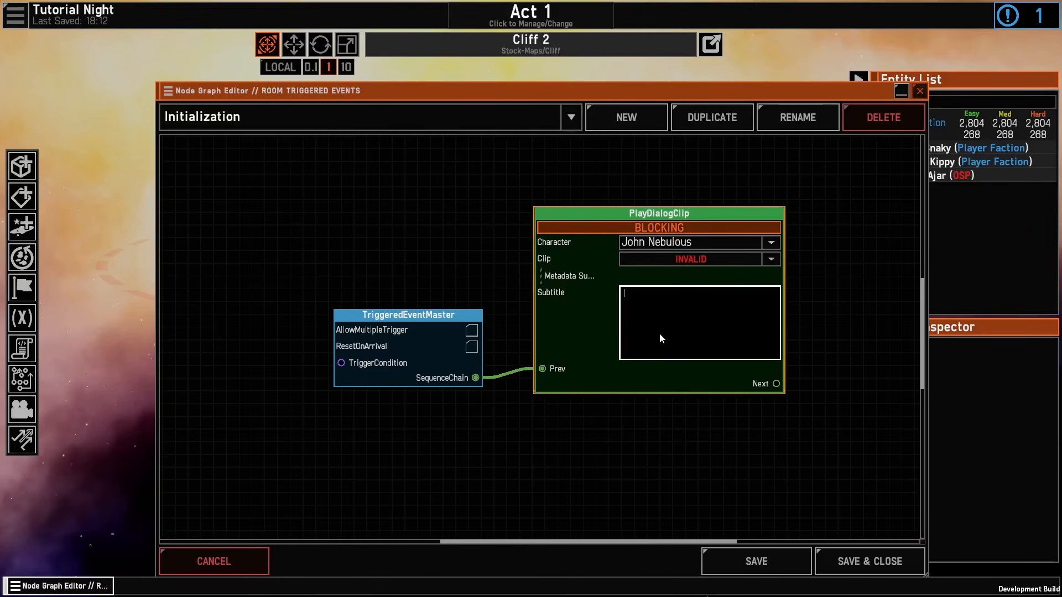
type("This is so nebulous")
left_click(636, 412)
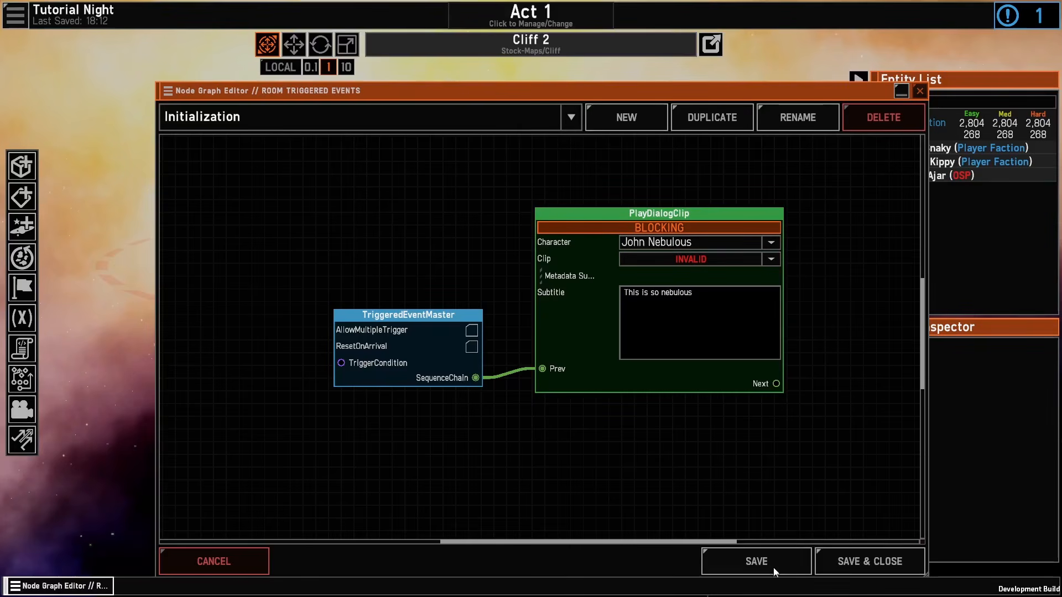
left_click(773, 568)
Step: Add a PlaceCallout node of the Warning type and link its Prev input to the dialog clip's Next output
left_click_drag(789, 441, 420, 459)
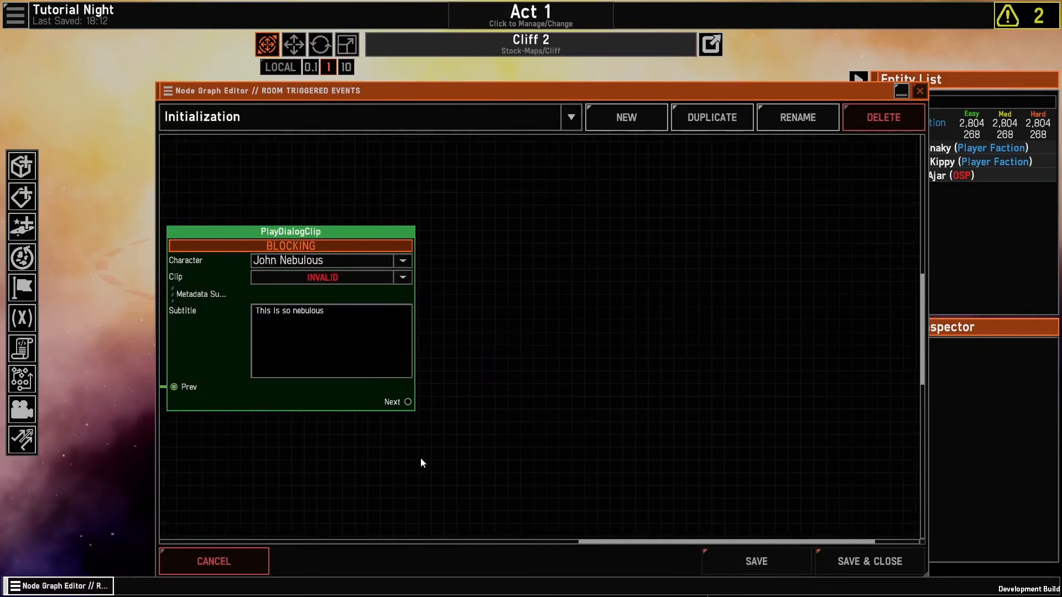
right_click(493, 367)
mouse_move(516, 264)
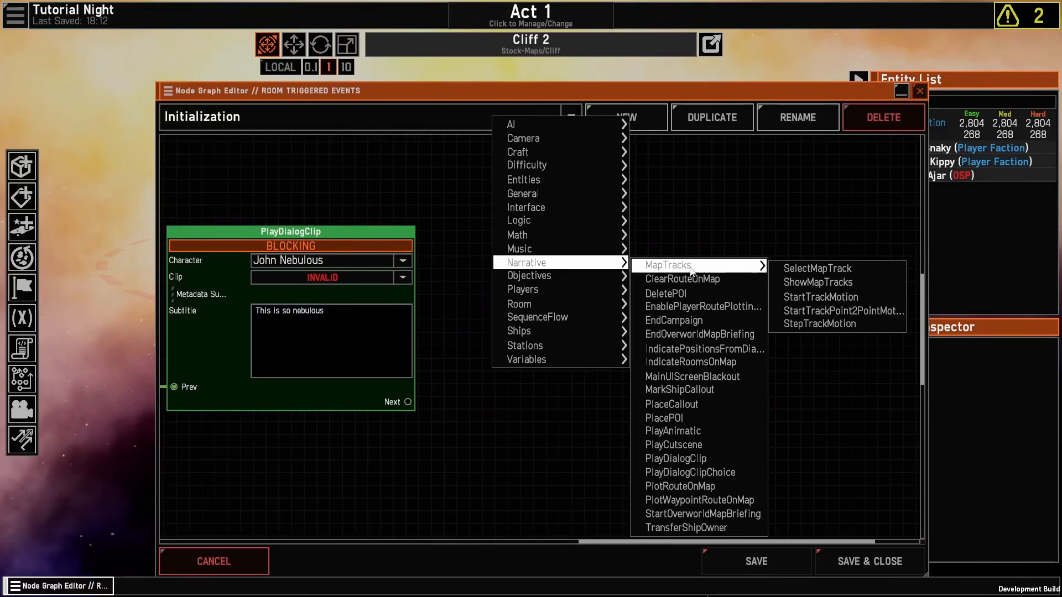
mouse_move(580, 255)
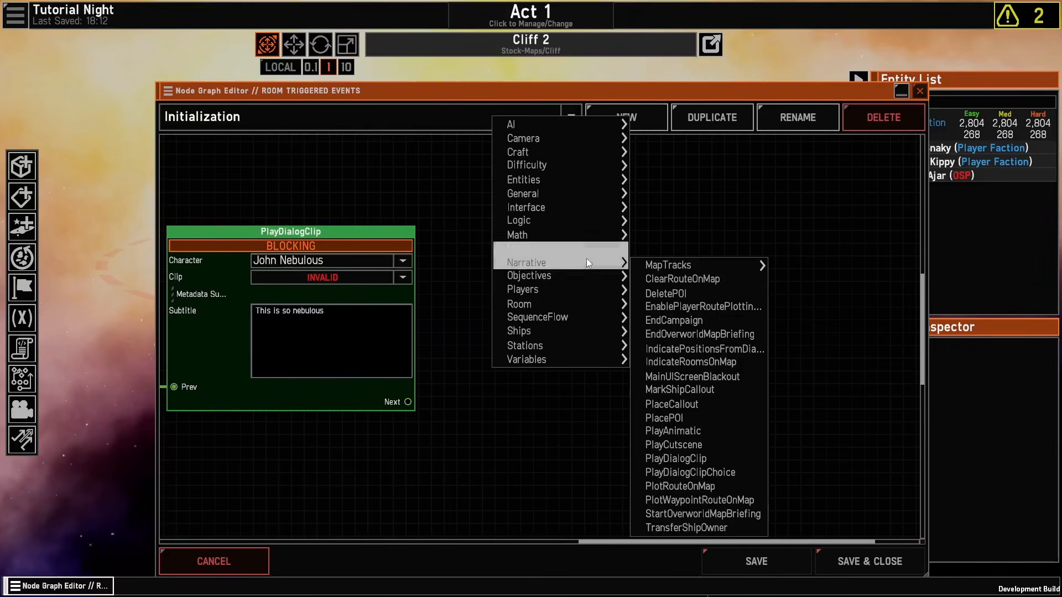
left_click(698, 404)
left_click_drag(474, 333, 521, 388)
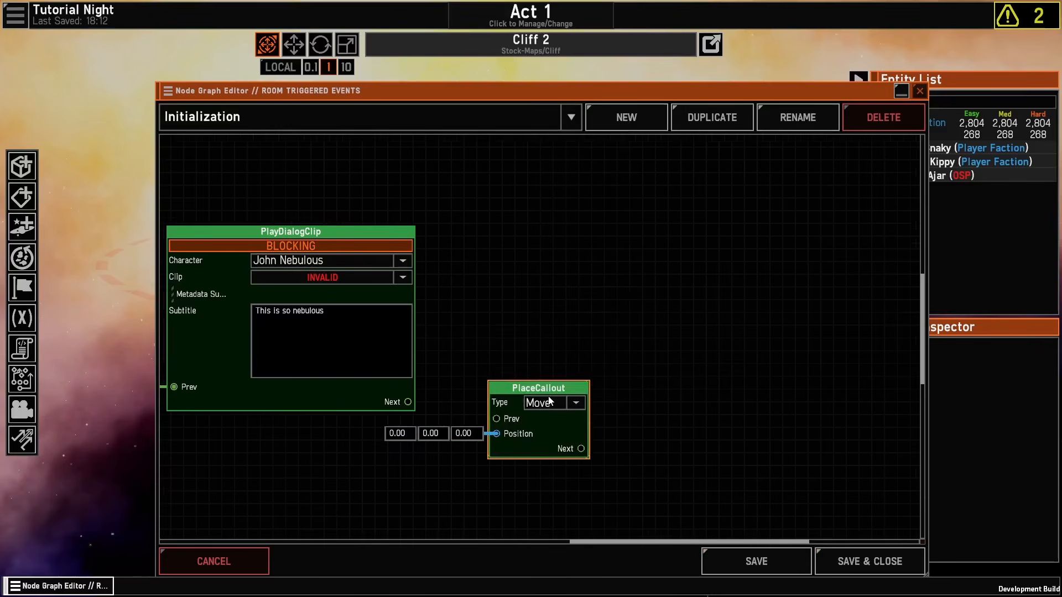
left_click(551, 401)
left_click(502, 470)
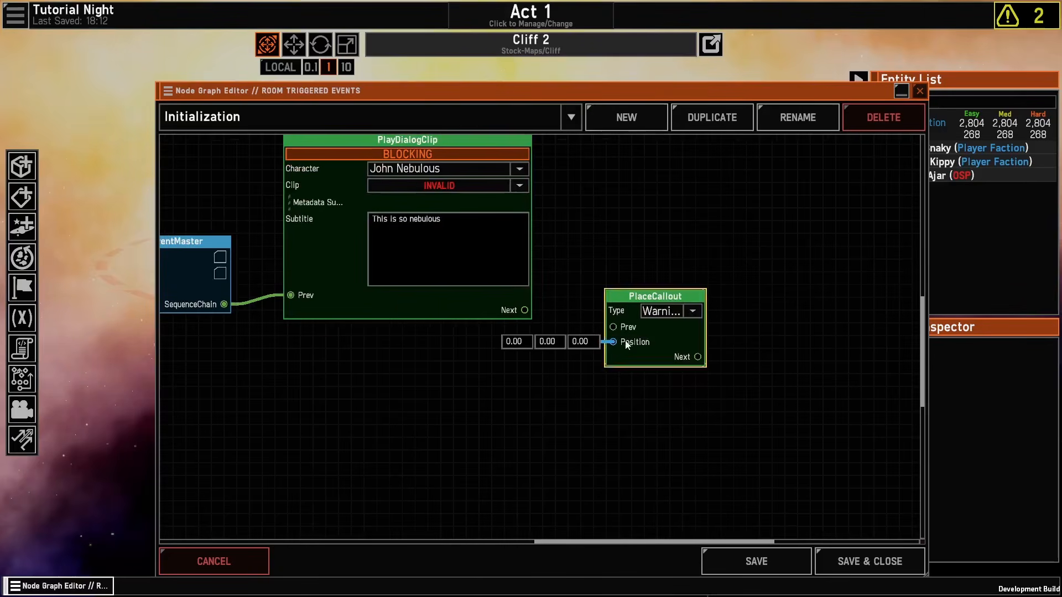
left_click_drag(613, 327, 524, 310)
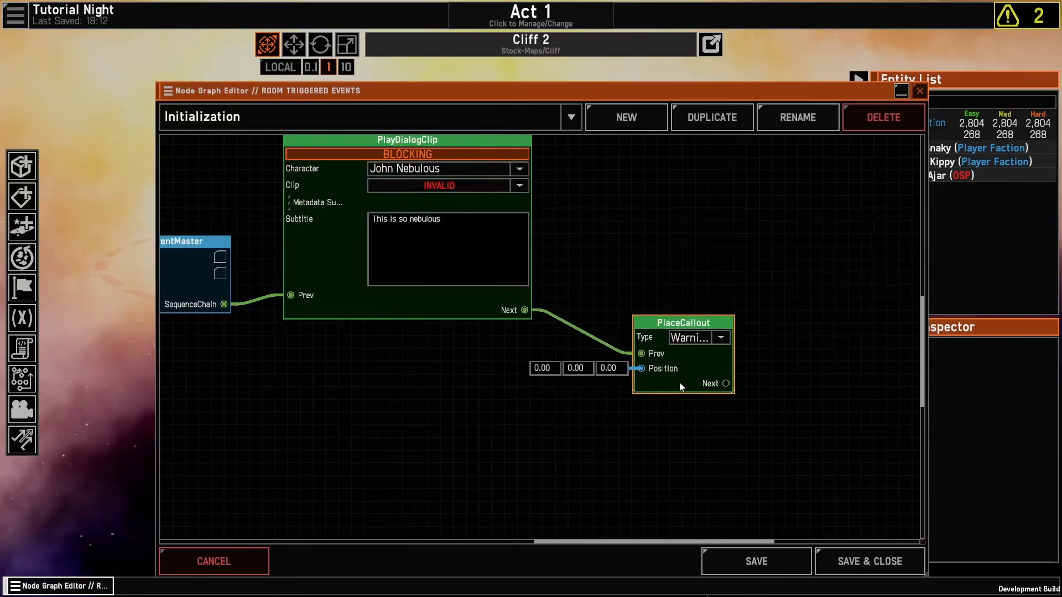
left_click(611, 441)
Step: Add a GetRoomShip node below the dialog clip and set its ship entity to OSPN Jamb Ajar
left_click_drag(584, 417, 603, 372)
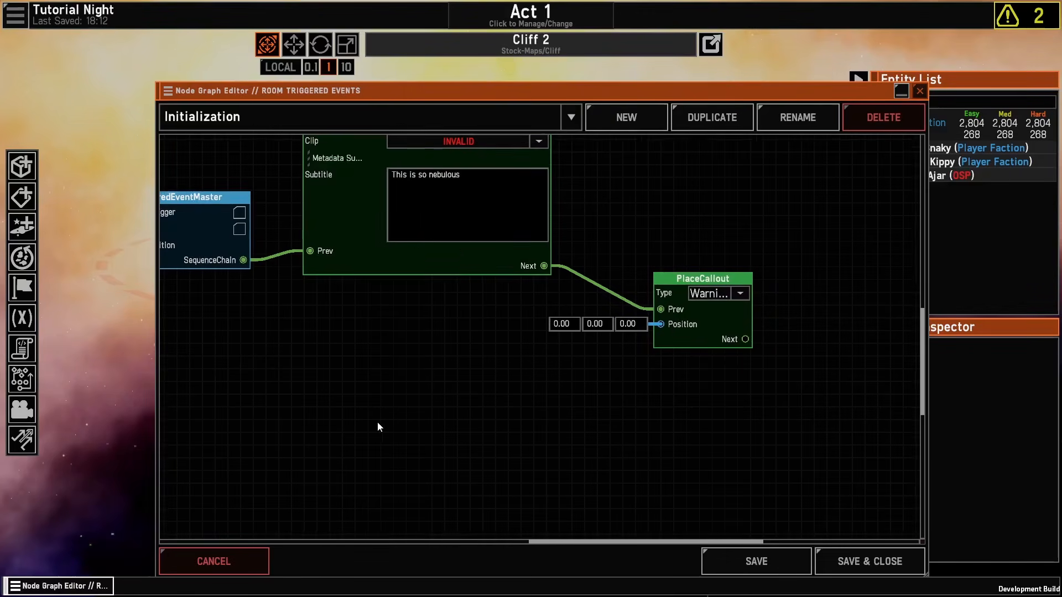
right_click(374, 425)
right_click(320, 485)
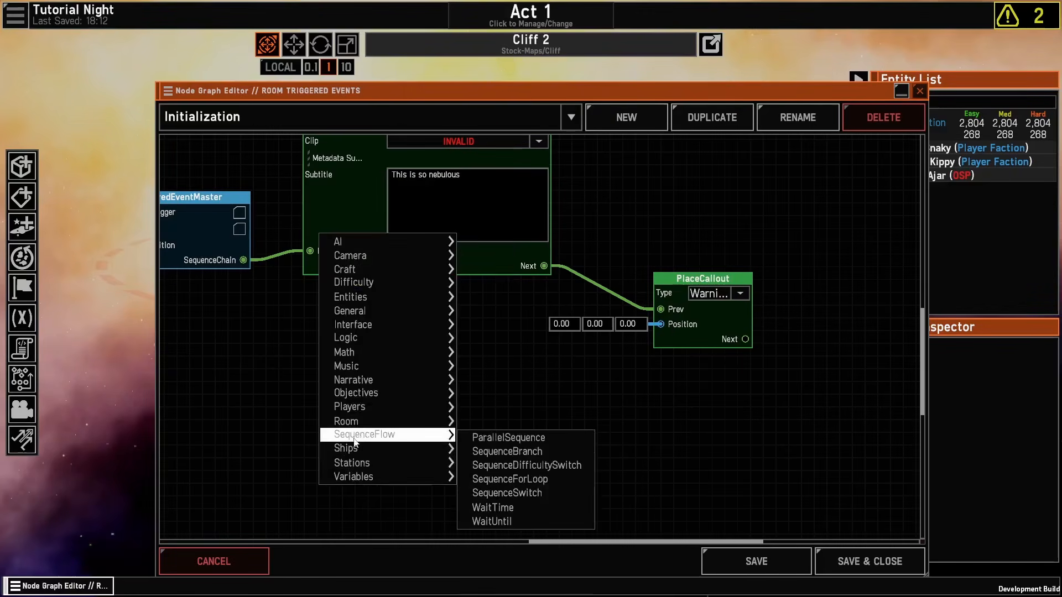
mouse_move(354, 449)
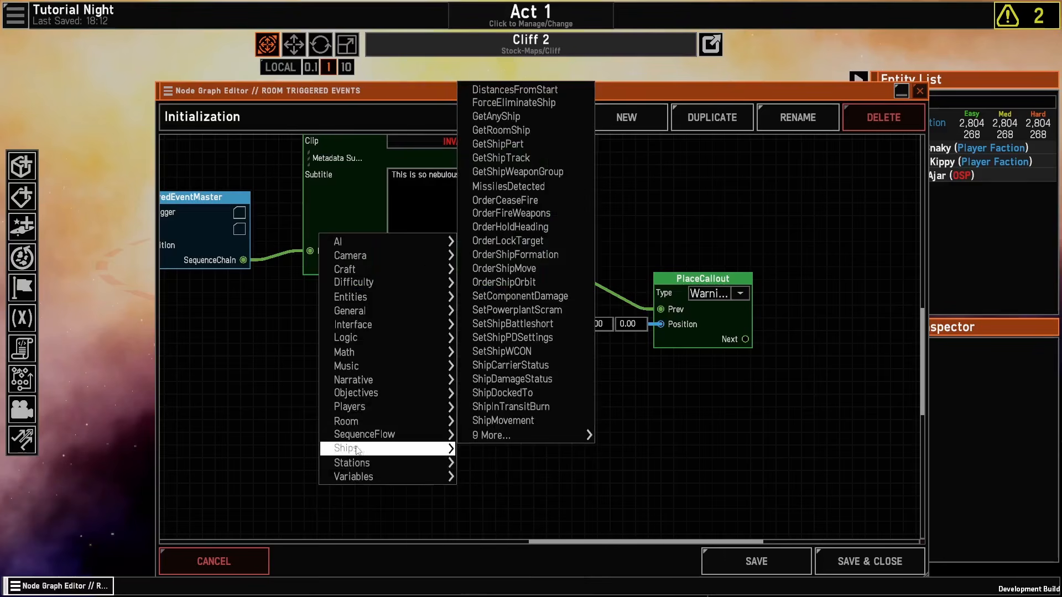
left_click(540, 137)
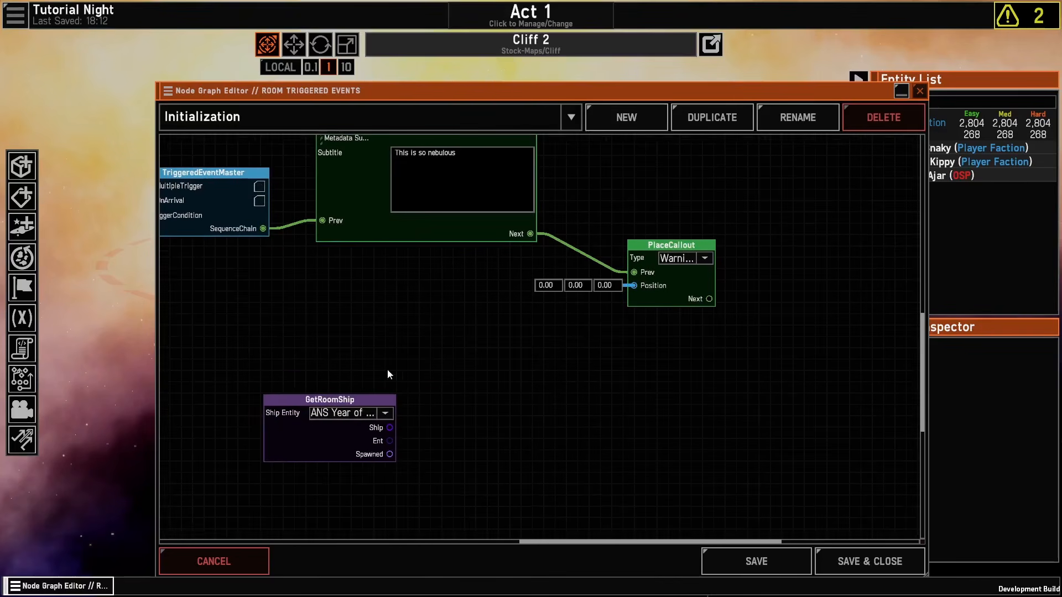
left_click(365, 417)
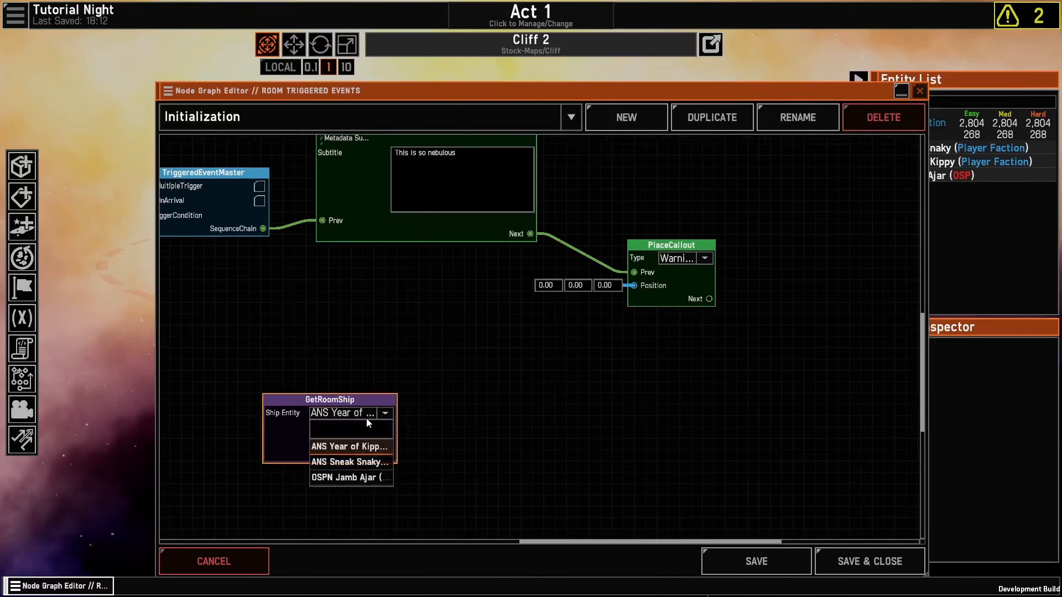
left_click(365, 477)
left_click_drag(325, 449, 284, 364)
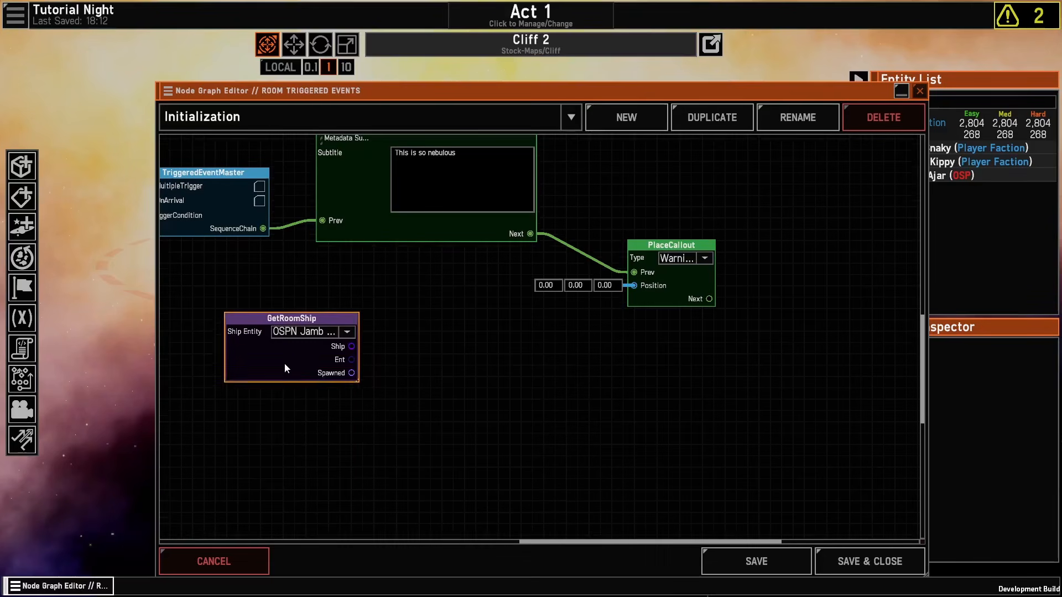
Step: Add a ShipMovement node, feed it the GetRoomShip Ship output and connect its Position output to the callout's Position input
right_click(415, 387)
mouse_move(418, 382)
mouse_move(481, 352)
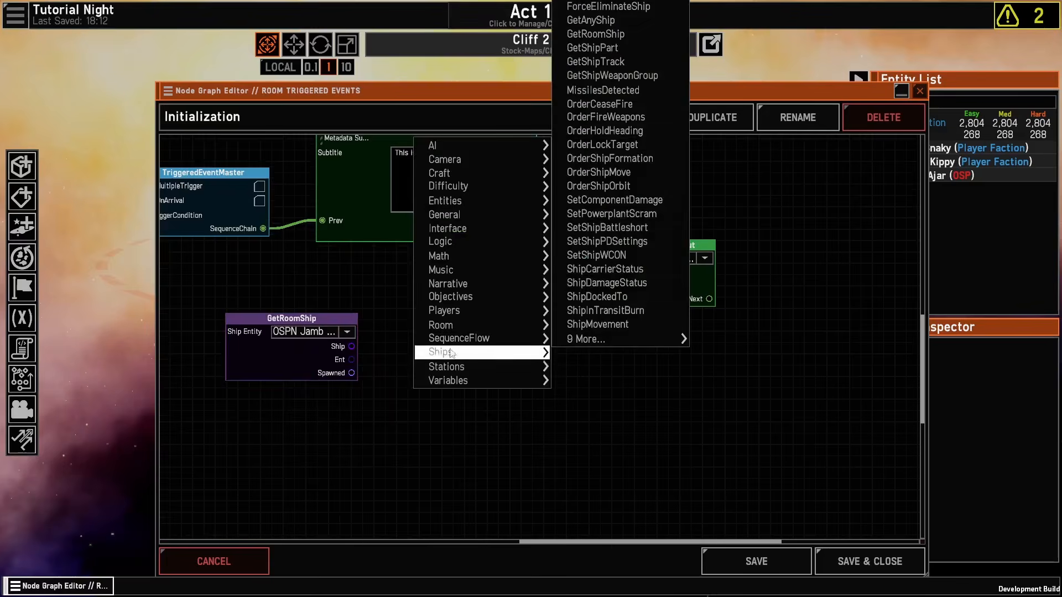
left_click(593, 328)
left_click_drag(446, 320, 496, 337)
left_click_drag(322, 364, 426, 324)
left_click_drag(501, 336, 636, 295)
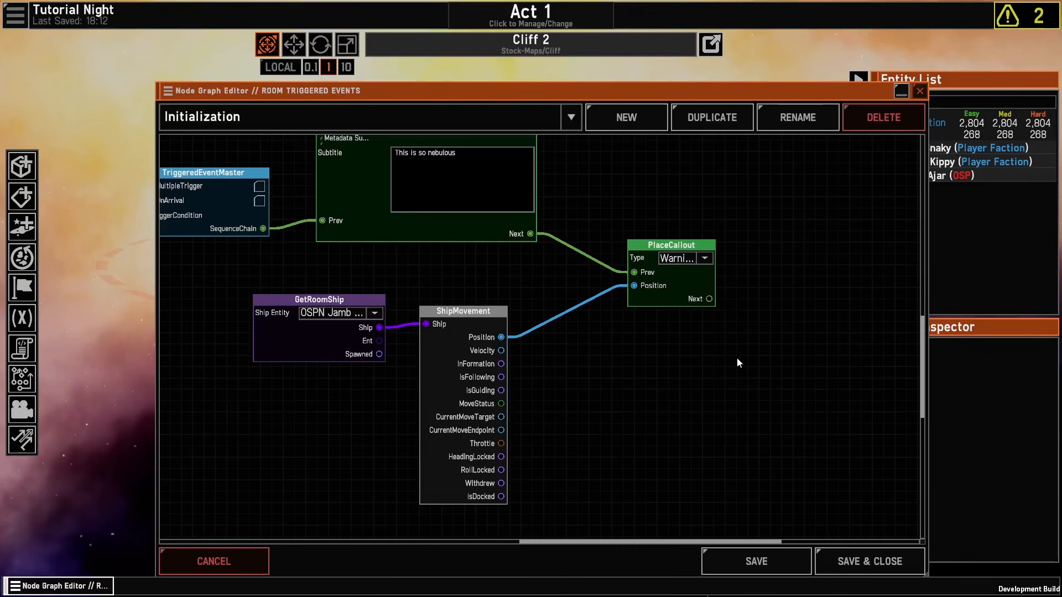
middle_click_drag(636, 374, 706, 423)
scroll(546, 301, "down", 2)
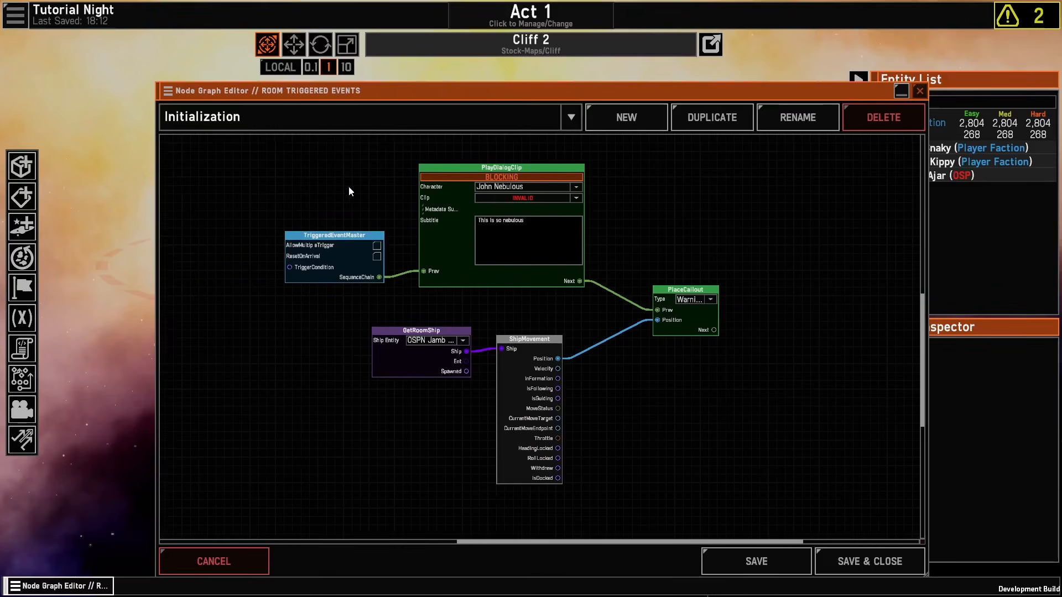
middle_click_drag(349, 189, 348, 233)
left_click_drag(289, 355, 277, 345)
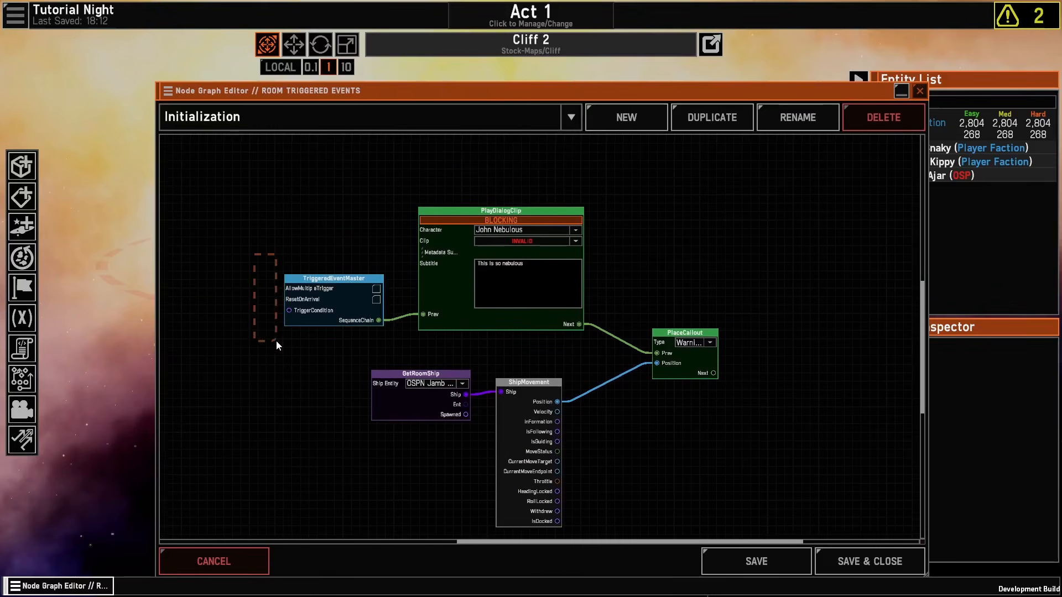
left_click_drag(456, 174, 531, 401)
Step: Save and close the Initialization event graph and save the campaign
left_click(908, 561)
left_click(15, 15)
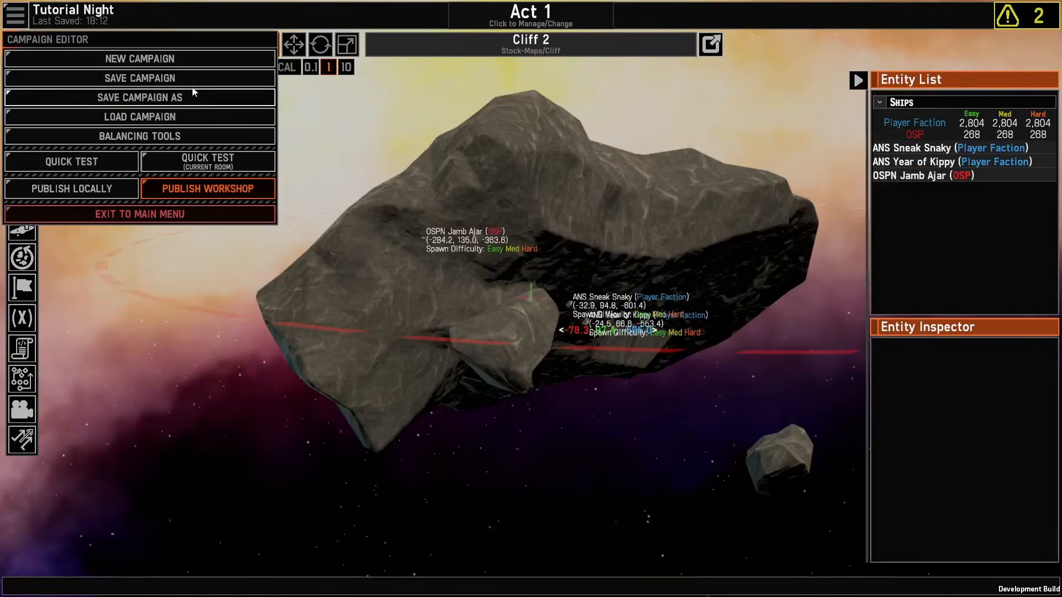
left_click(190, 84)
Step: Start a quick test of the current Cliff 2 room from the campaign start and inspect the callout on the enemy ship
left_click(15, 15)
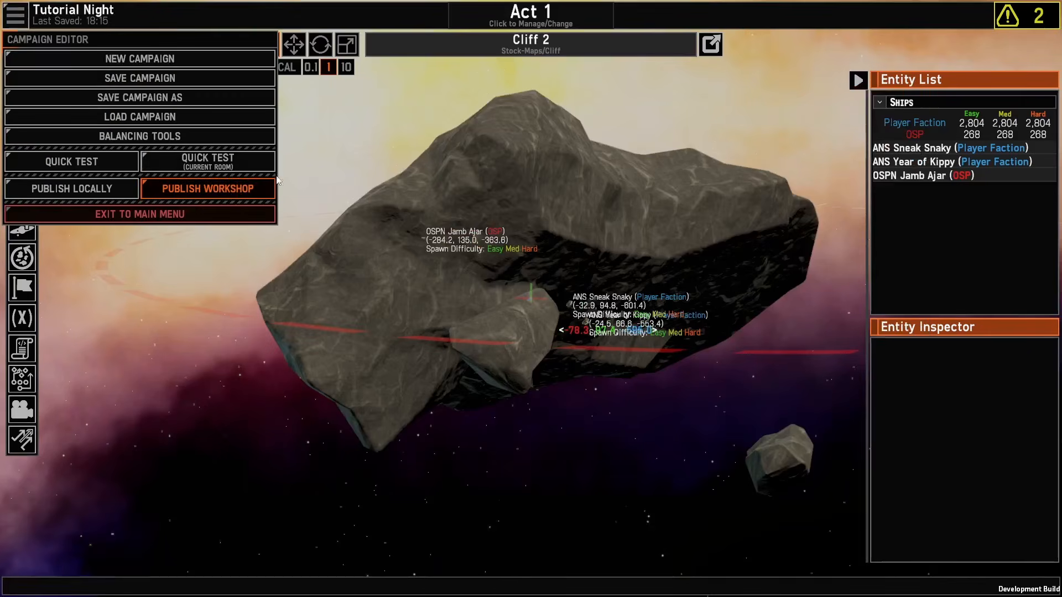
left_click(252, 157)
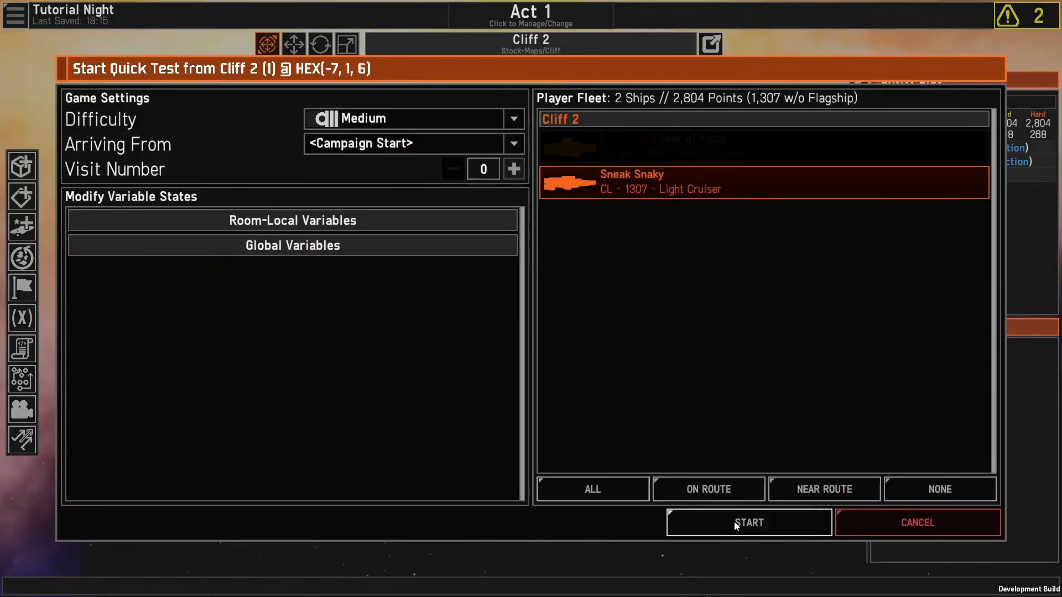
left_click(749, 511)
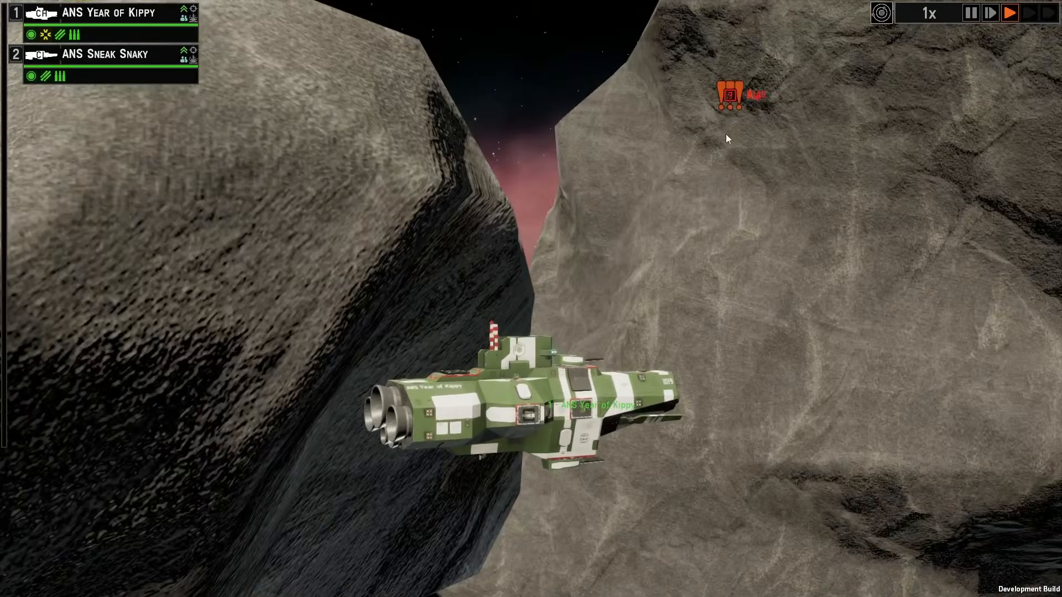
double_click(735, 105)
mouse_move(734, 105)
right_mouse_down()
mouse_move(730, 395)
mouse_move(631, 521)
mouse_move(907, 387)
mouse_move(1060, 277)
right_mouse_up()
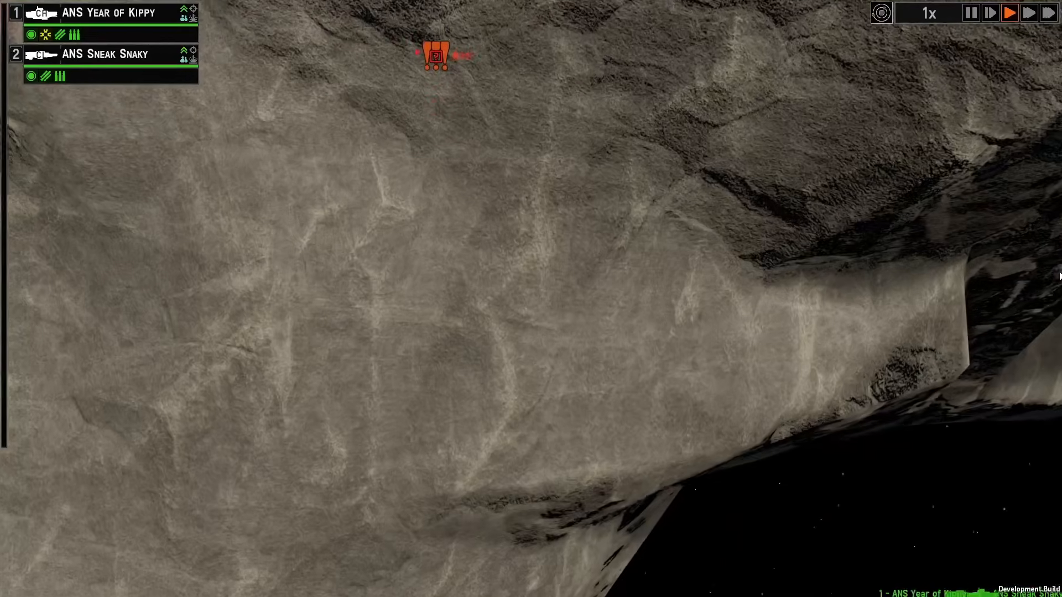
Step: Run dbgEnableCampaignDebug in the developer console to enable the campaign debug tools, and close the console
key("grave")
type("dbg")
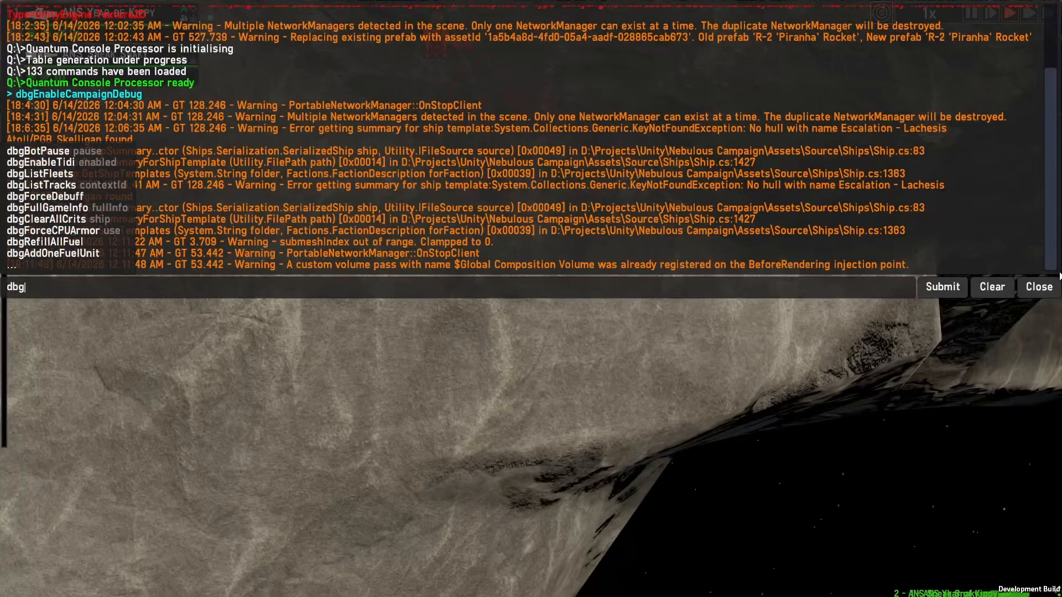
type("En")
key("Tab")
key("Tab")
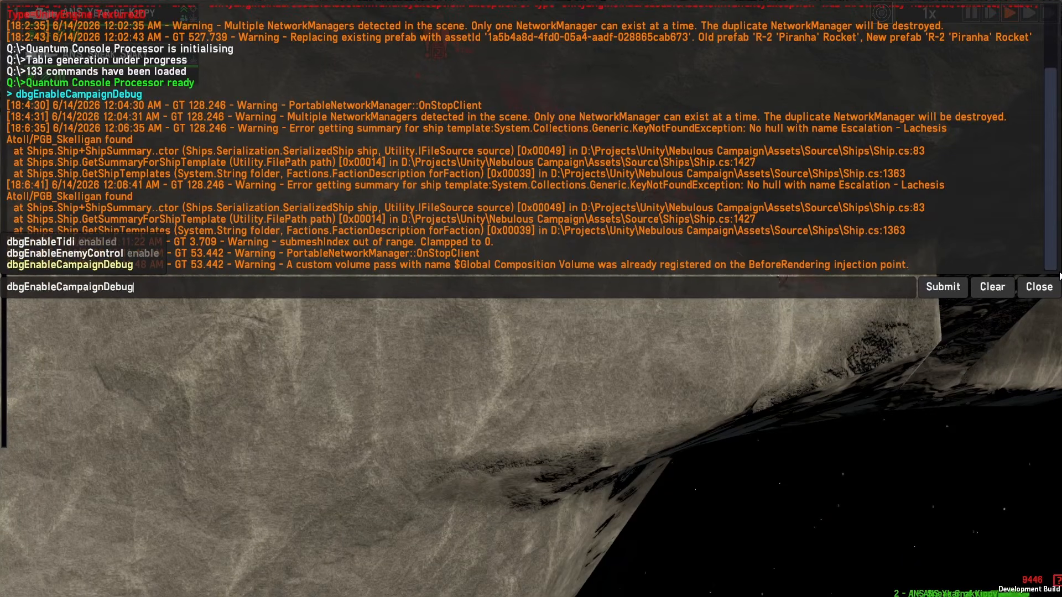
key("Return")
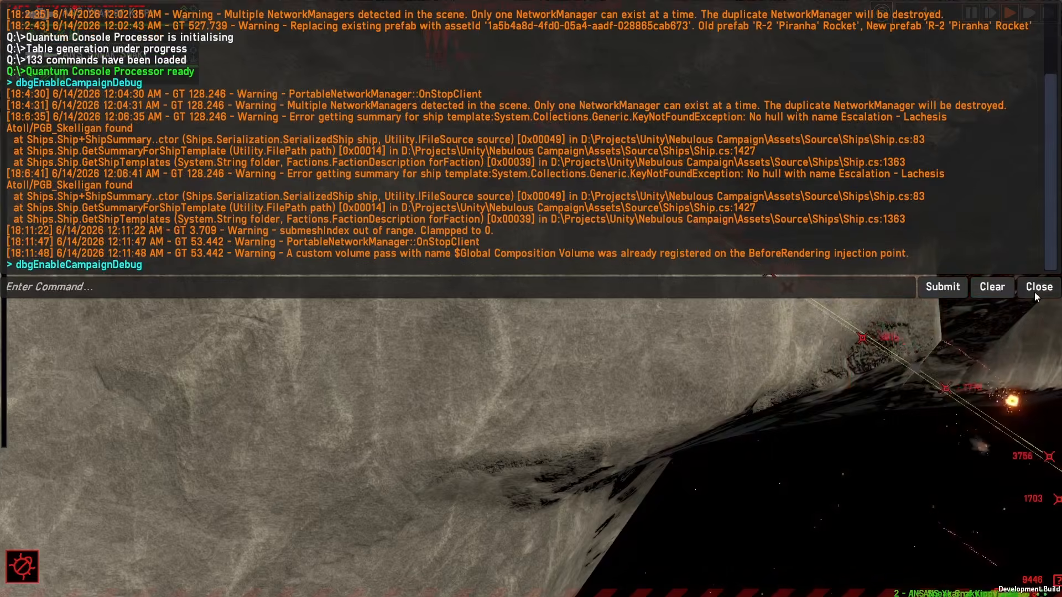
left_click(1036, 290)
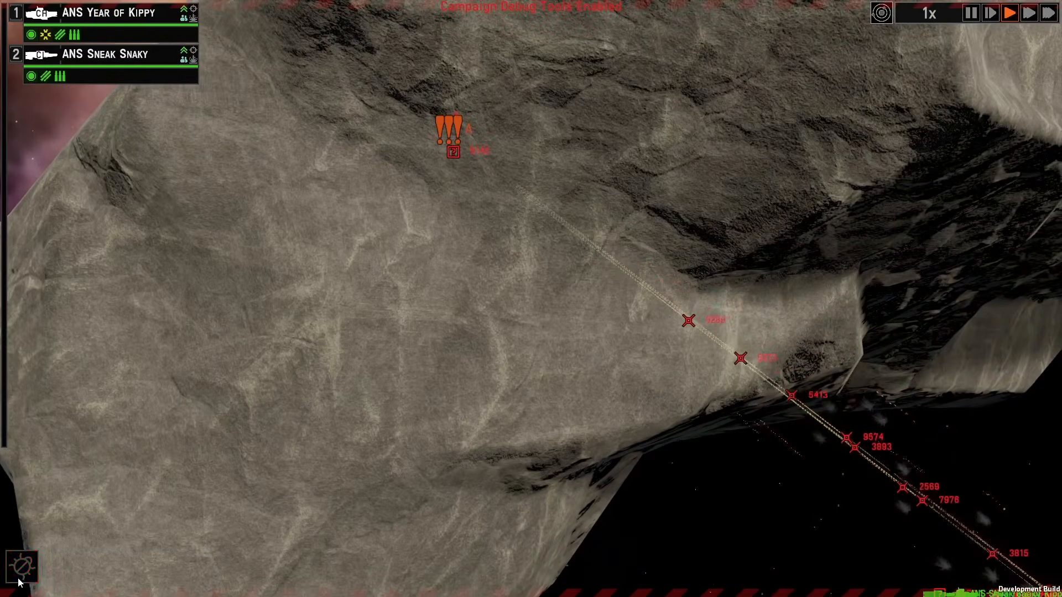
Step: Open the campaign debug viewer and inspect the Initialization event's execution status and the value output by the ShipMovement node's Position
left_click(19, 581)
left_click(102, 440)
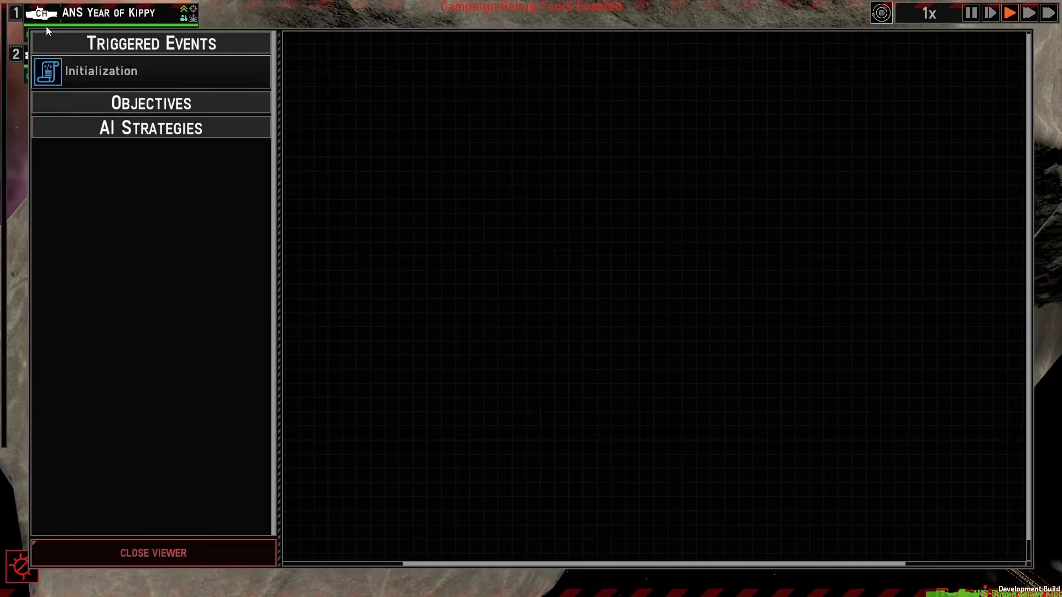
left_click(99, 71)
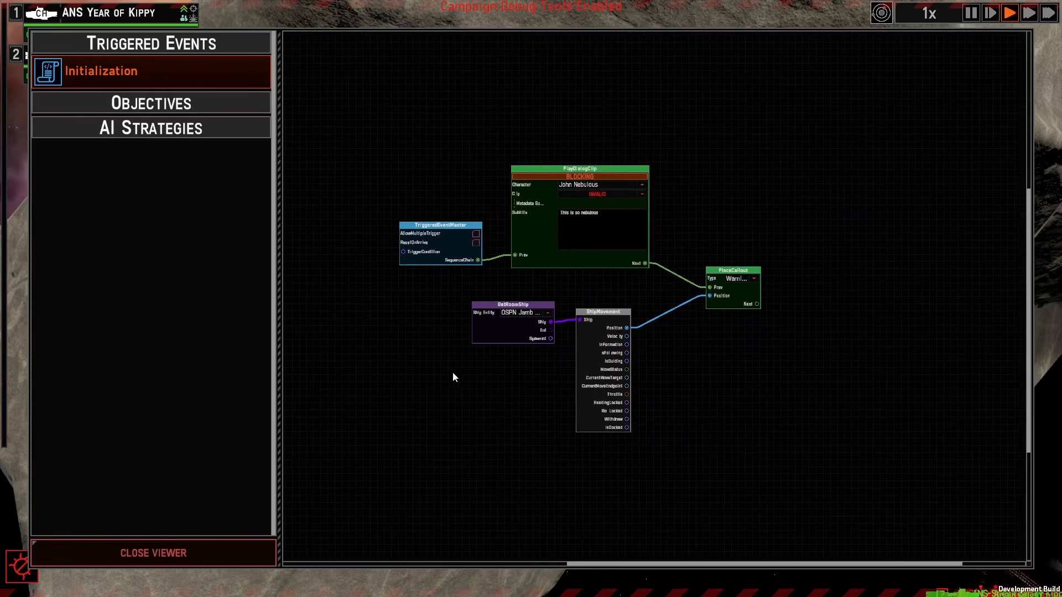
mouse_move(46, 79)
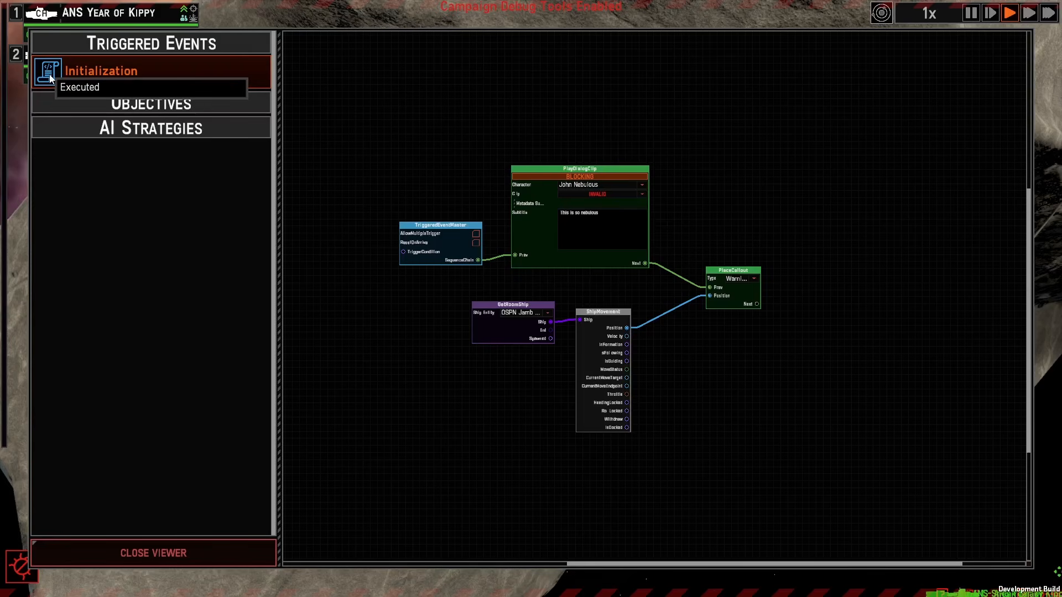
scroll(717, 386, "up", 3)
scroll(676, 364, "up", 2)
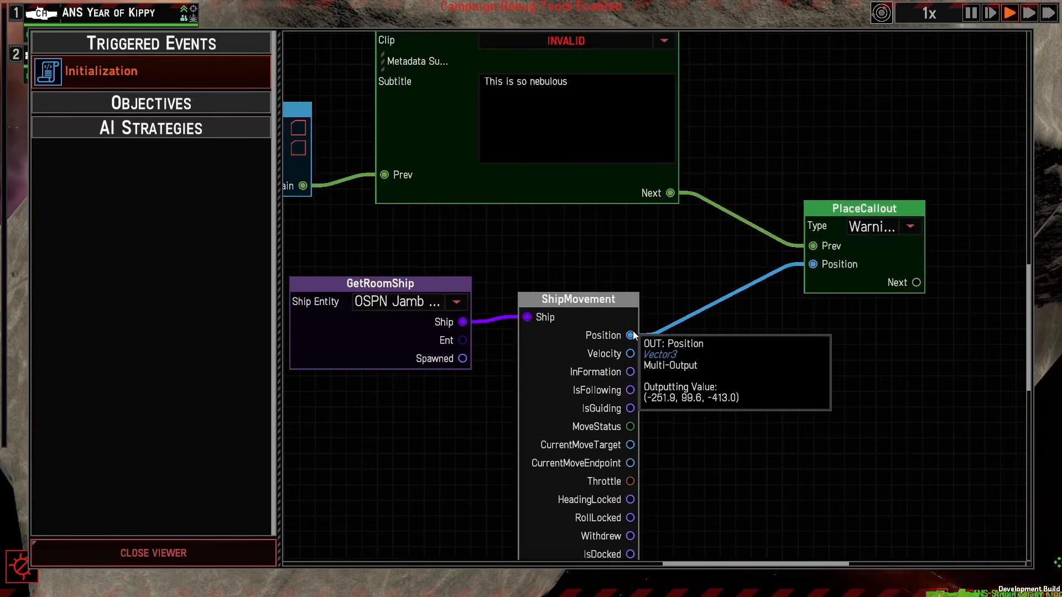
mouse_move(635, 333)
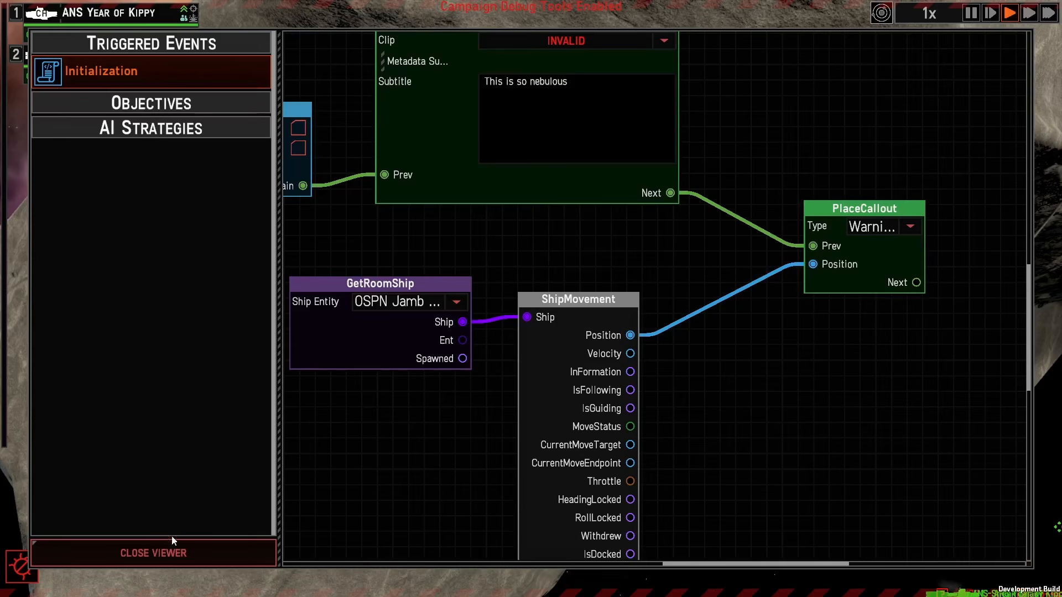
Step: Close the debug viewer, leave the quick test for the campaign editor, and enter the Cliff 2 room
left_click(169, 552)
key("Escape")
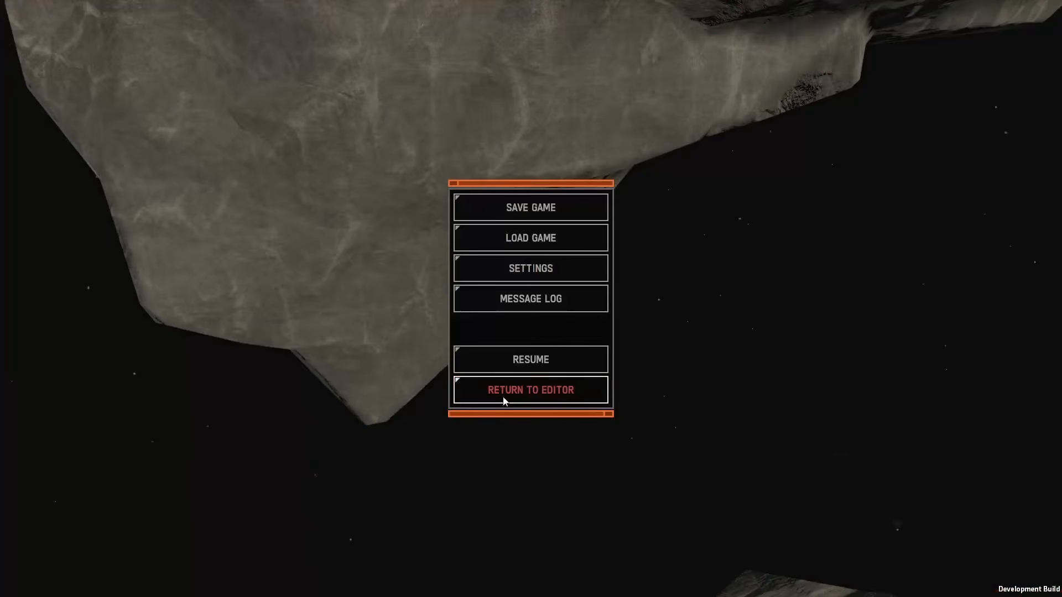
left_click(507, 389)
left_click(465, 378)
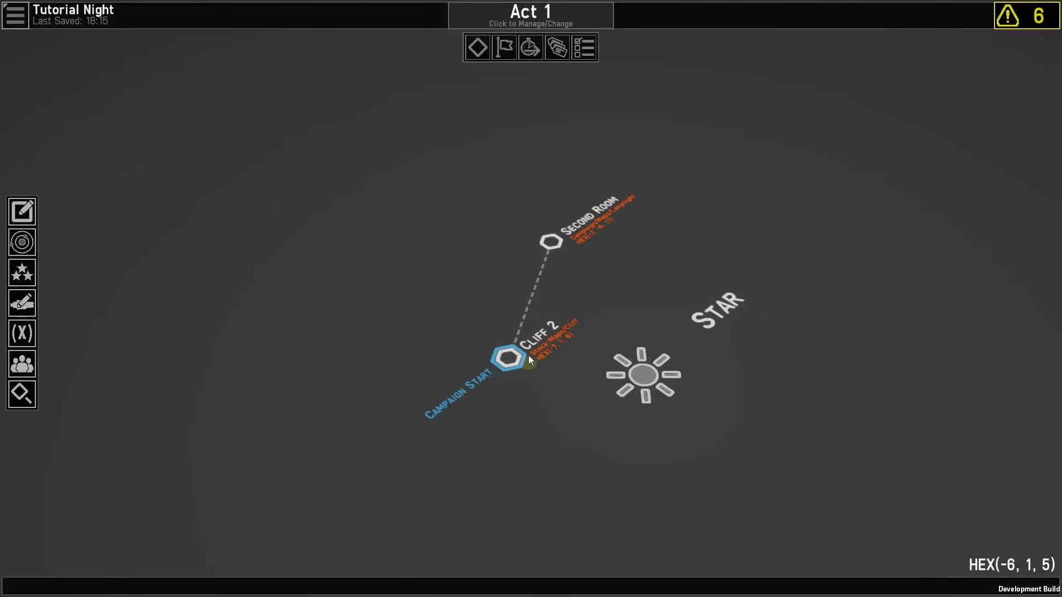
left_click(526, 357)
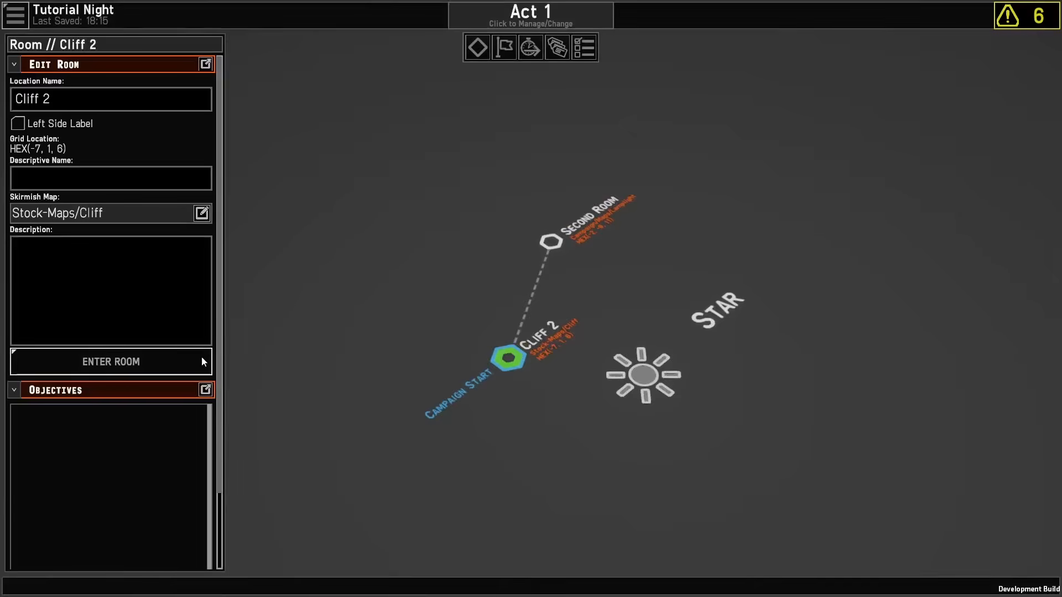
left_click(201, 358)
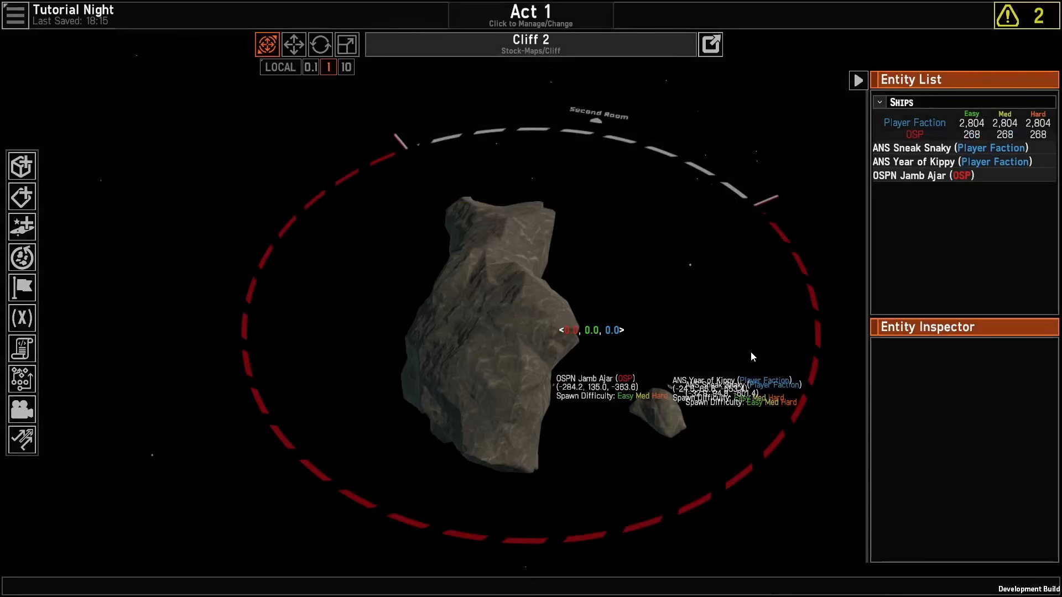
key("s")
middle_click_drag(750, 352, 672, 315)
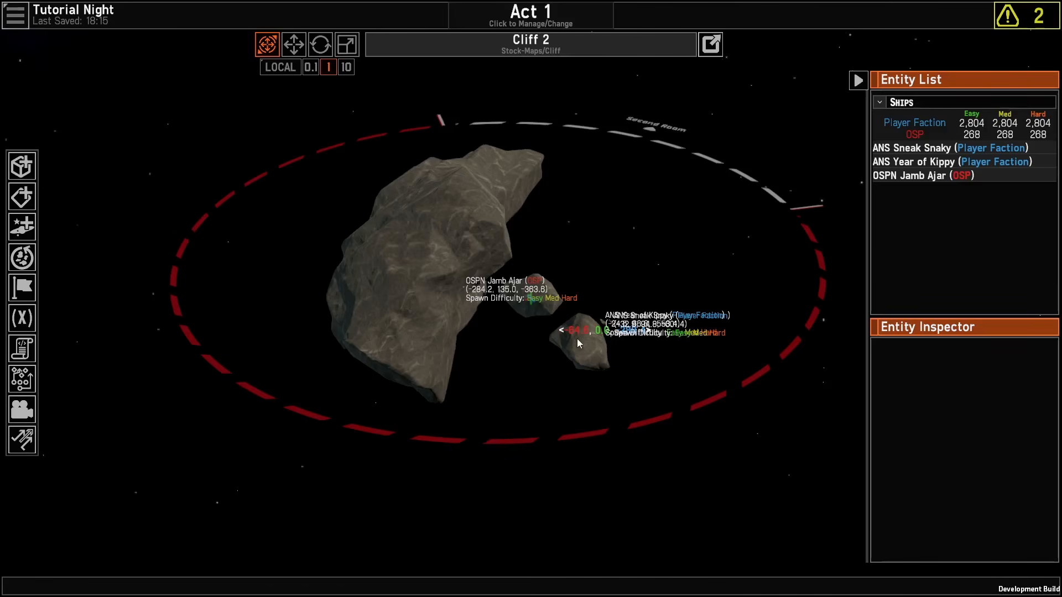
right_click_drag(577, 339, 464, 340)
scroll(463, 339, "up", 2)
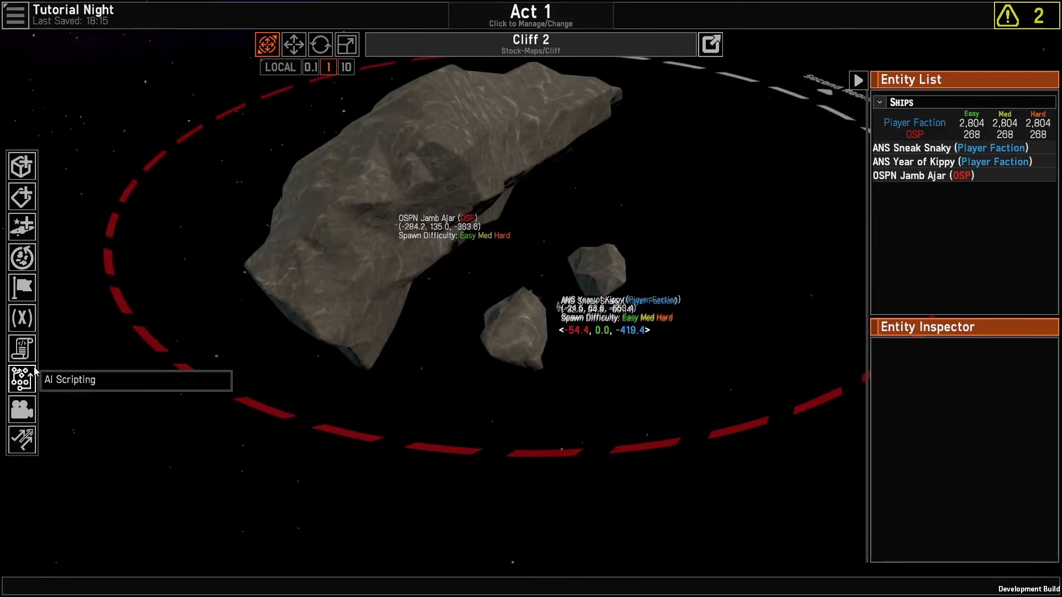
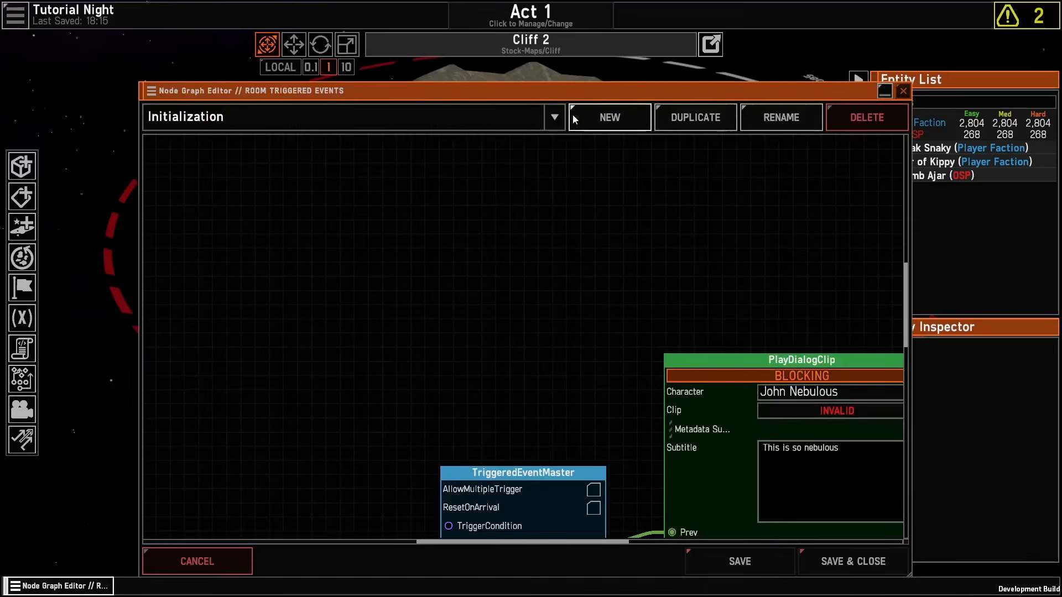
Step: Create a new room triggered event graph named Ruttle Dead
left_click(589, 122)
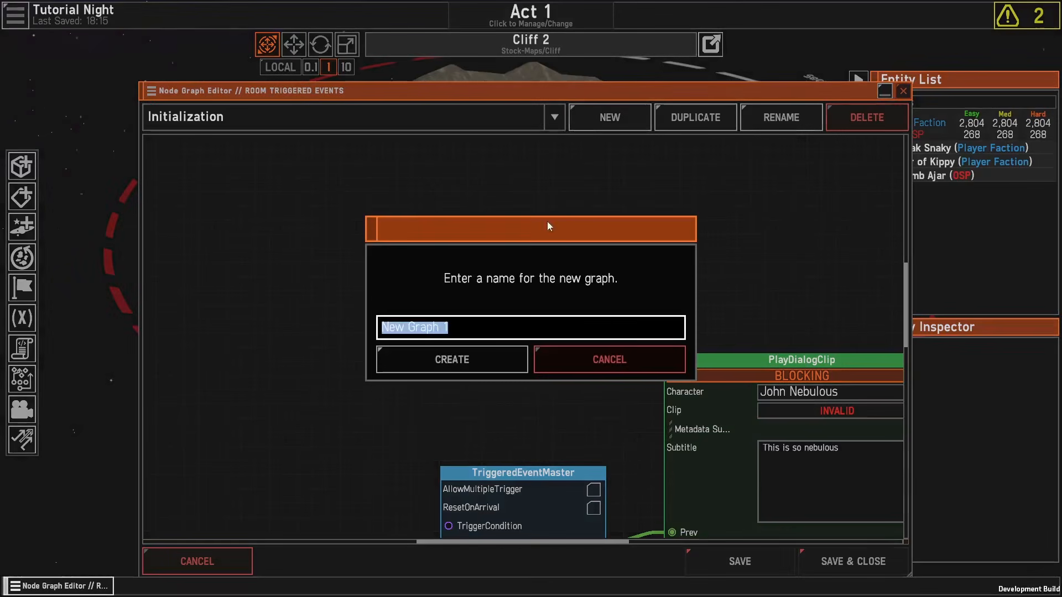
type("Ruttle ")
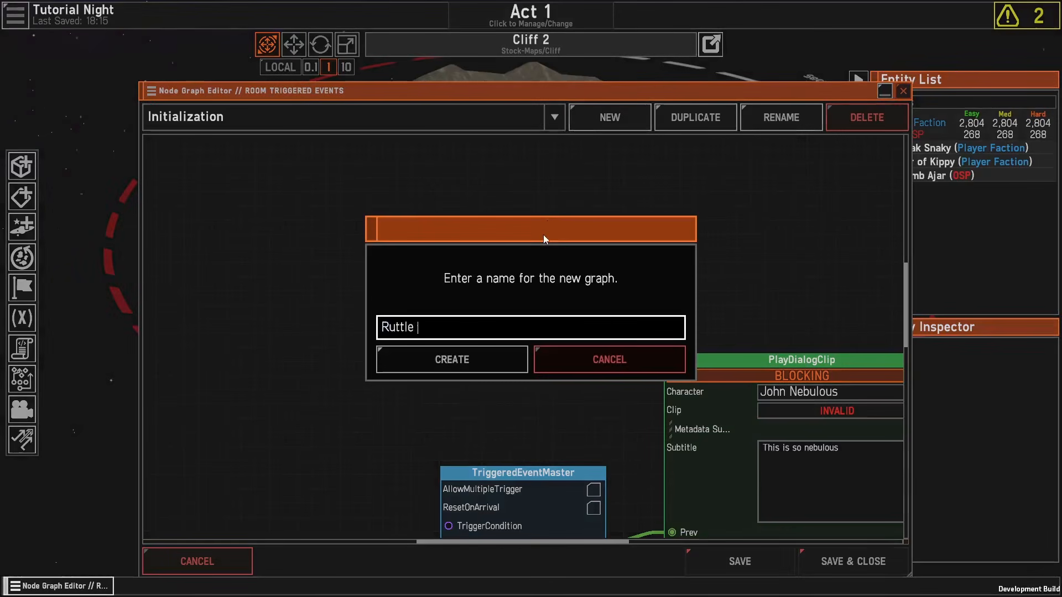
type("Dead")
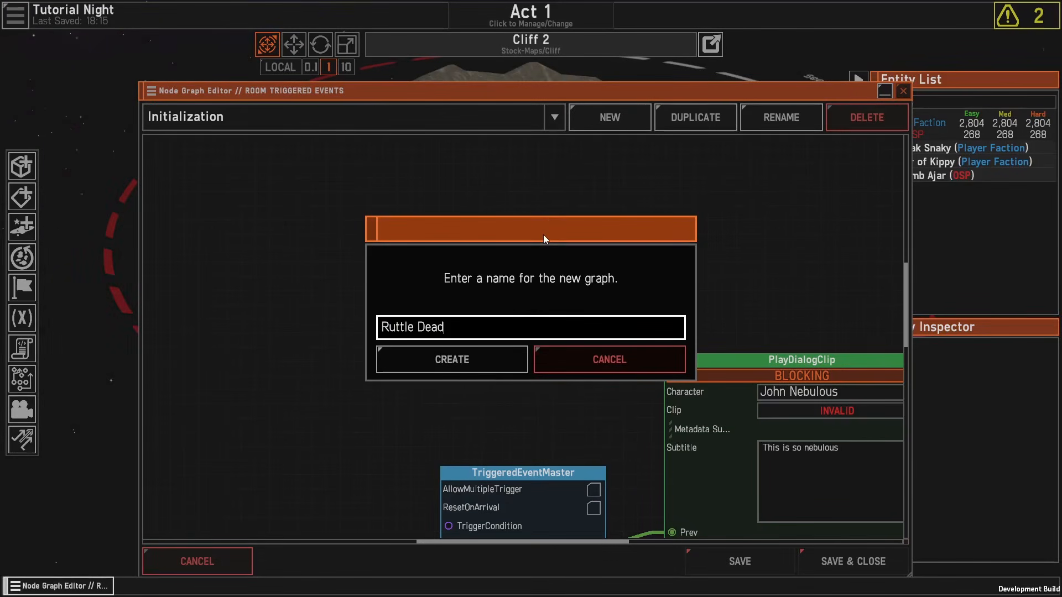
left_click(483, 360)
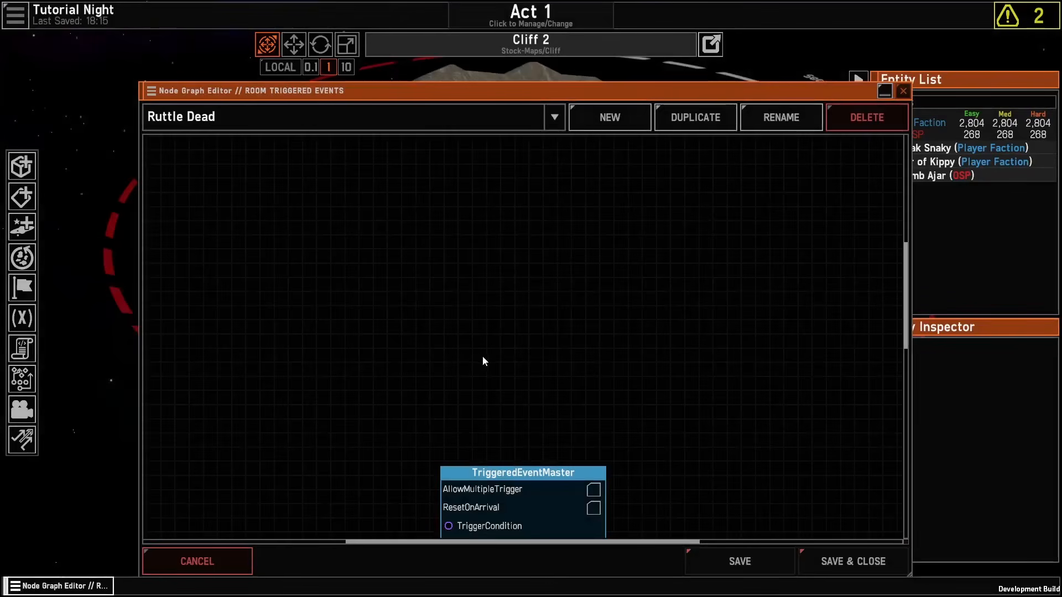
Step: Add a GetRoomShip node before the TriggeredEventMaster node and set its Ship Entity to OSPN Jamb Ajar
scroll(594, 378, "down", 2)
middle_click_drag(595, 378, 454, 270)
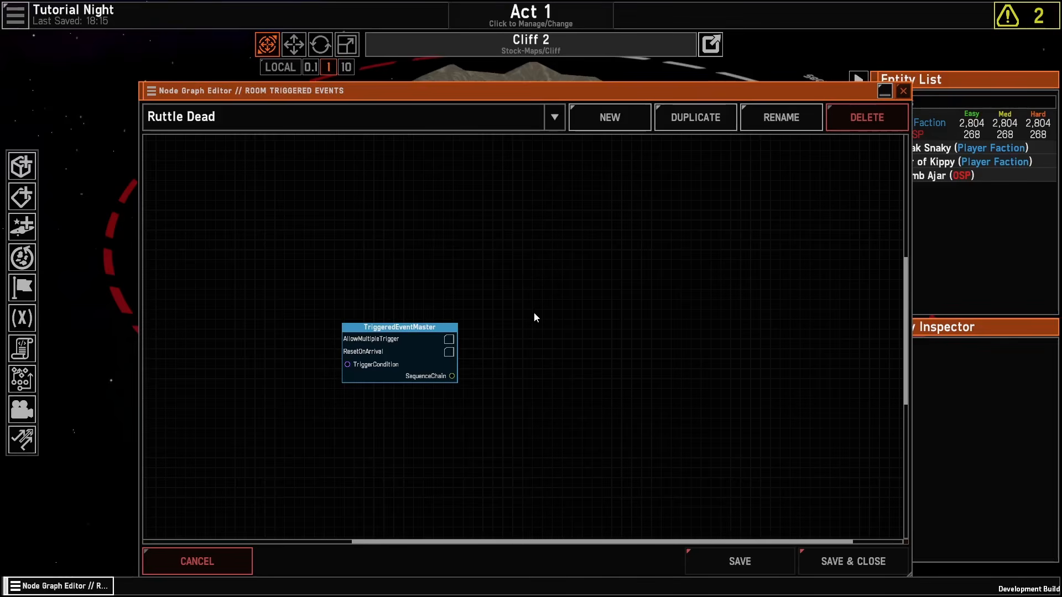
left_click_drag(506, 310, 595, 257)
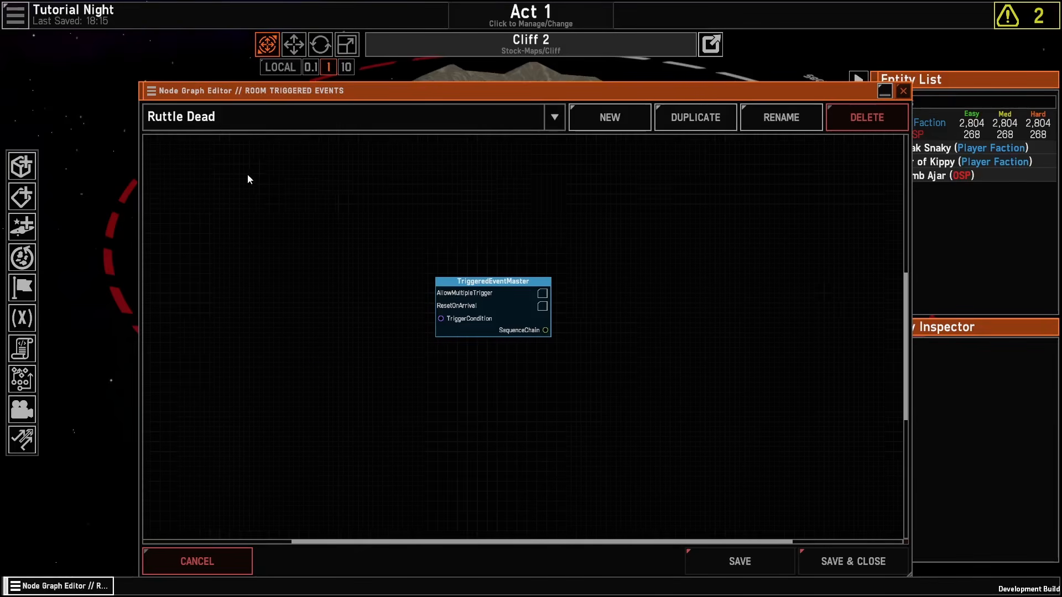
left_click_drag(247, 175, 419, 286)
scroll(494, 367, "up", 2)
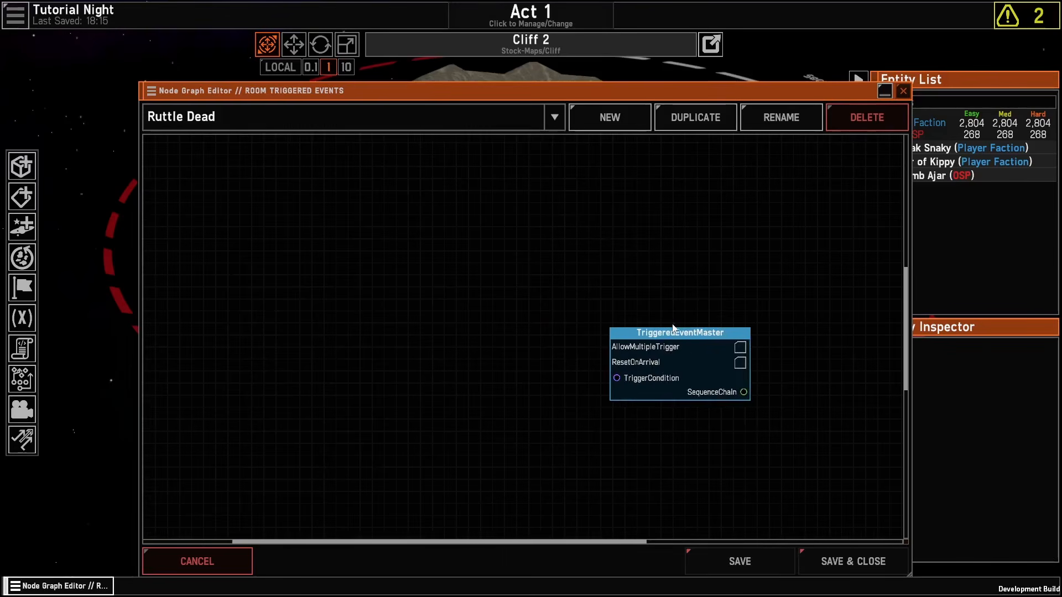
left_click_drag(693, 257, 590, 237)
scroll(586, 235, "up", 1)
scroll(410, 286, "down", 4)
left_click_drag(360, 283, 453, 299)
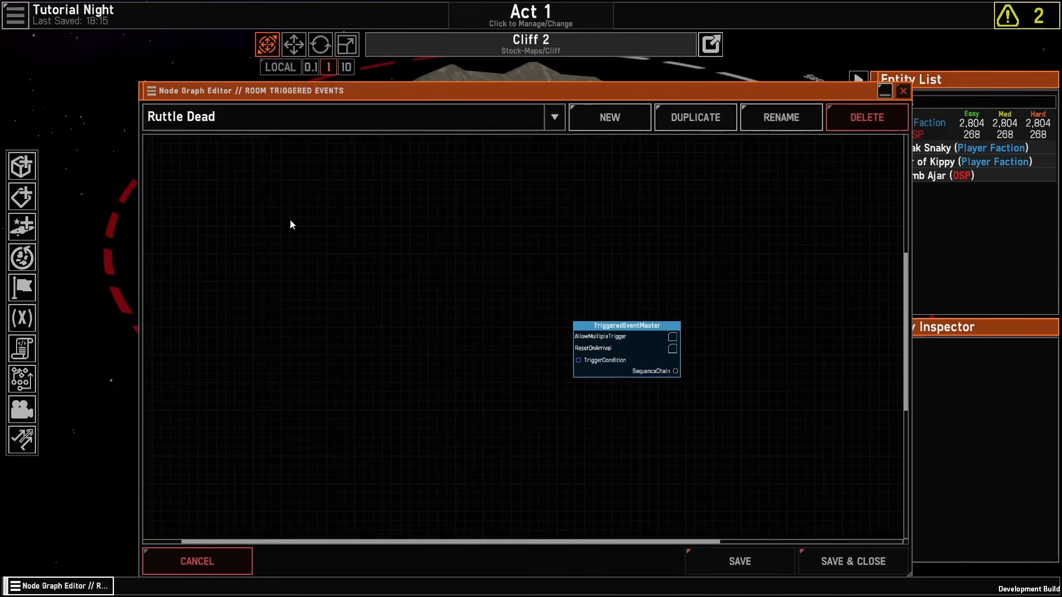
right_click(327, 355)
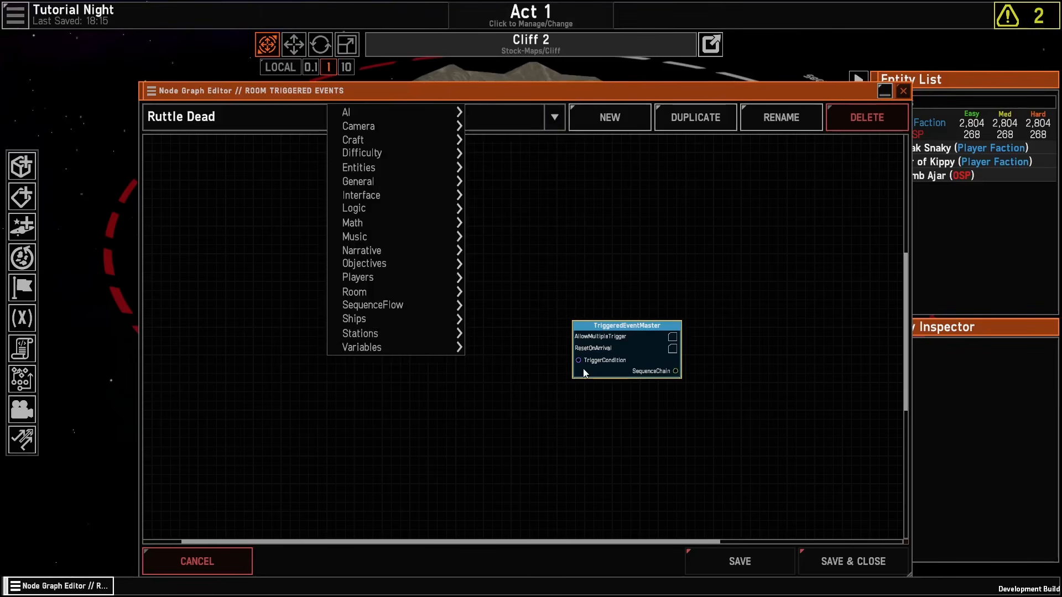
mouse_move(579, 363)
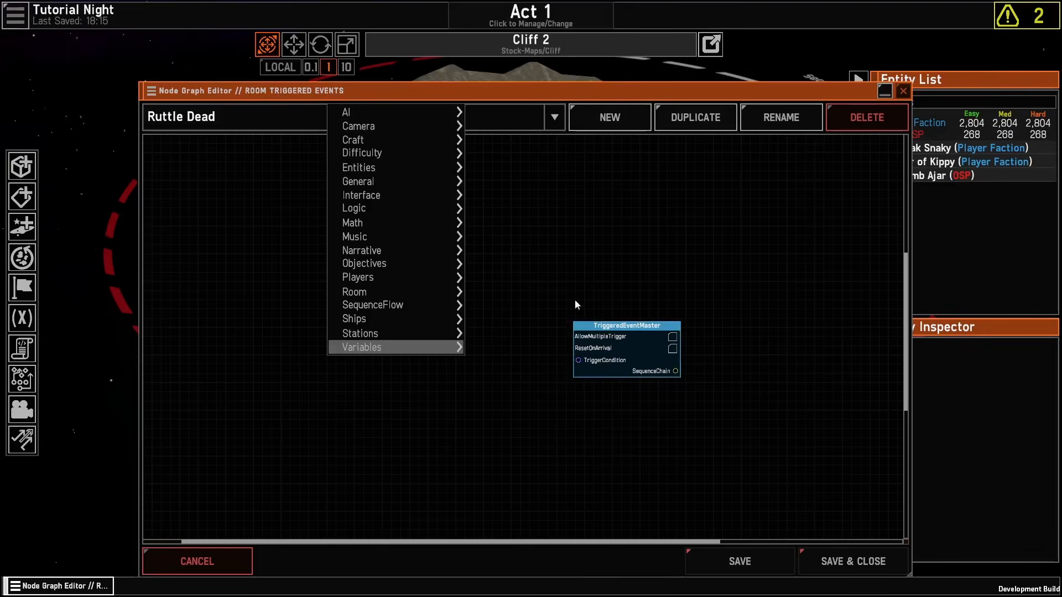
mouse_move(341, 320)
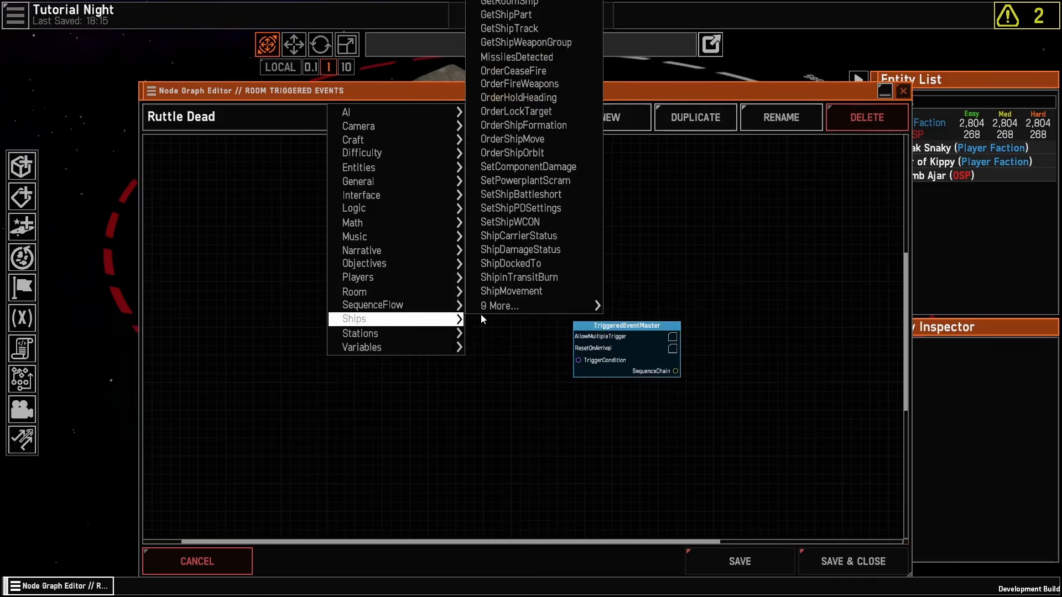
left_click(525, 5)
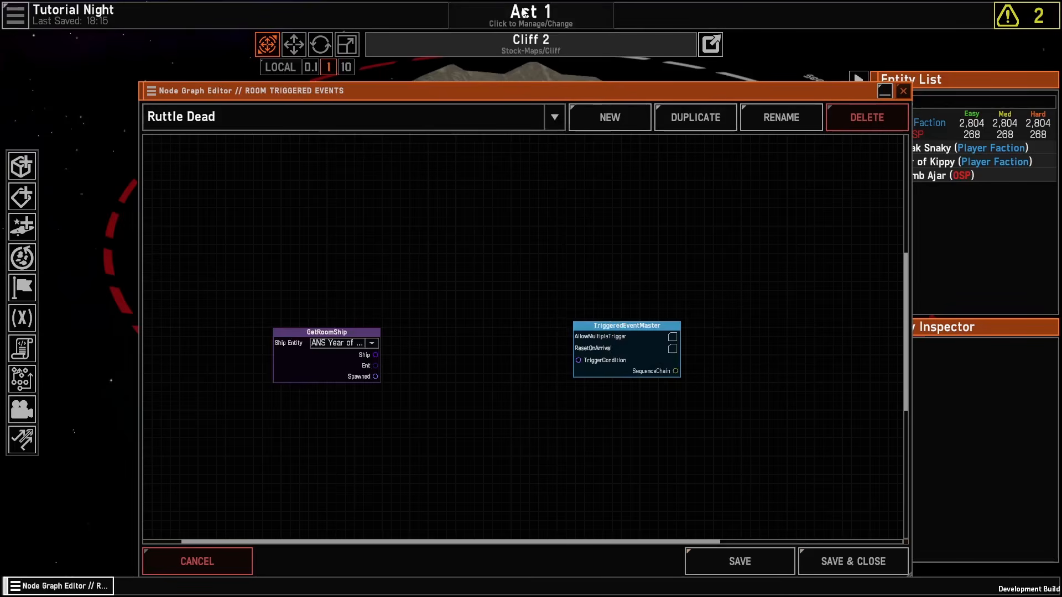
left_click(339, 343)
left_click(332, 393)
left_click_drag(331, 383, 287, 317)
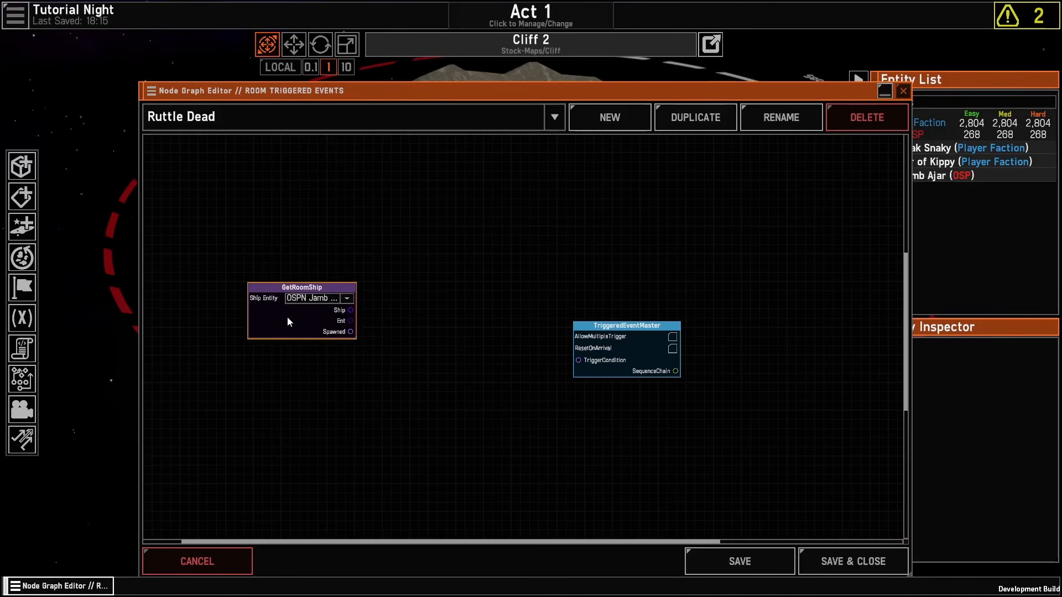
Step: Add a ShipDamageStatus node, feed it the GetRoomShip Ship output, and connect its Eliminated output to the event's TriggerCondition
right_click(429, 332)
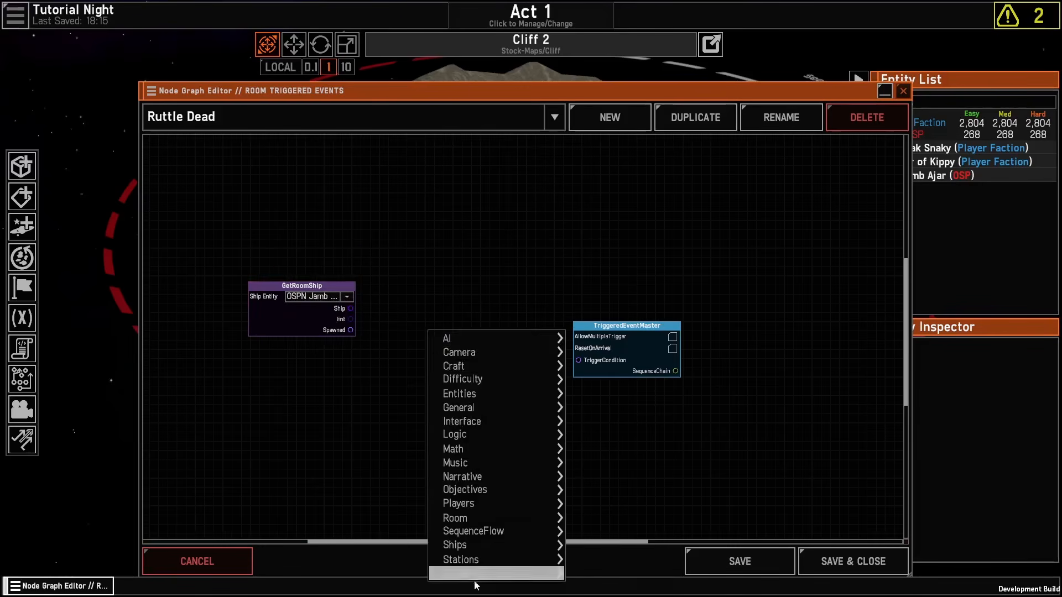
mouse_move(548, 544)
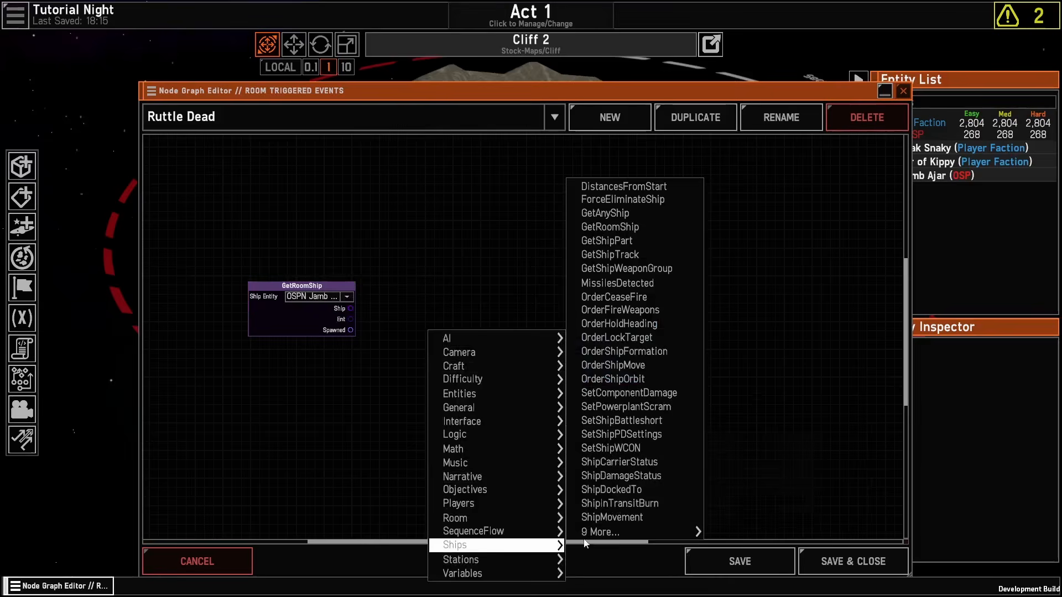
left_click(621, 476)
left_click_drag(340, 266, 355, 302)
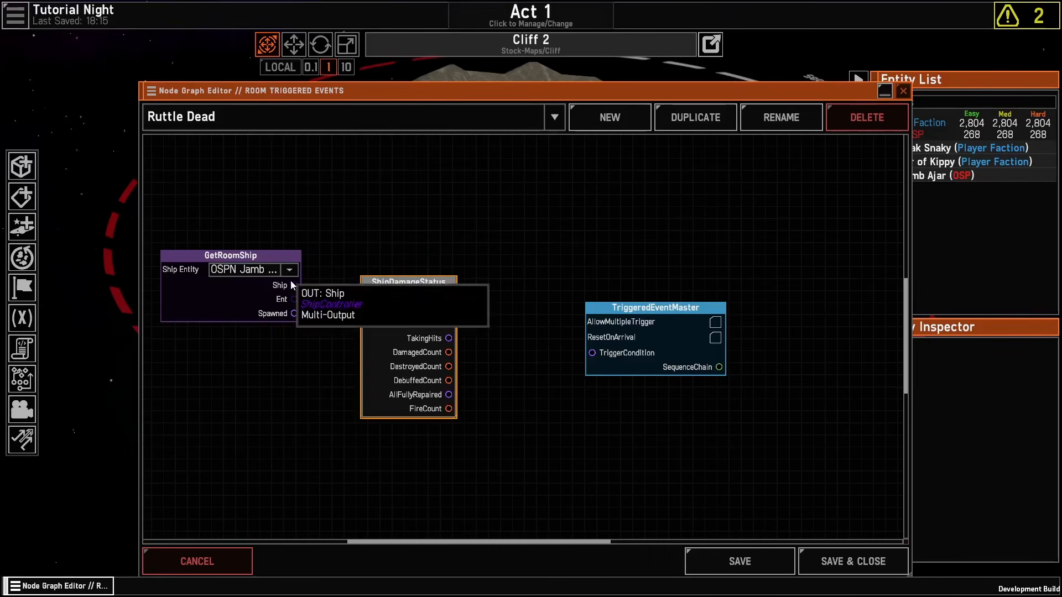
left_click_drag(294, 285, 369, 296)
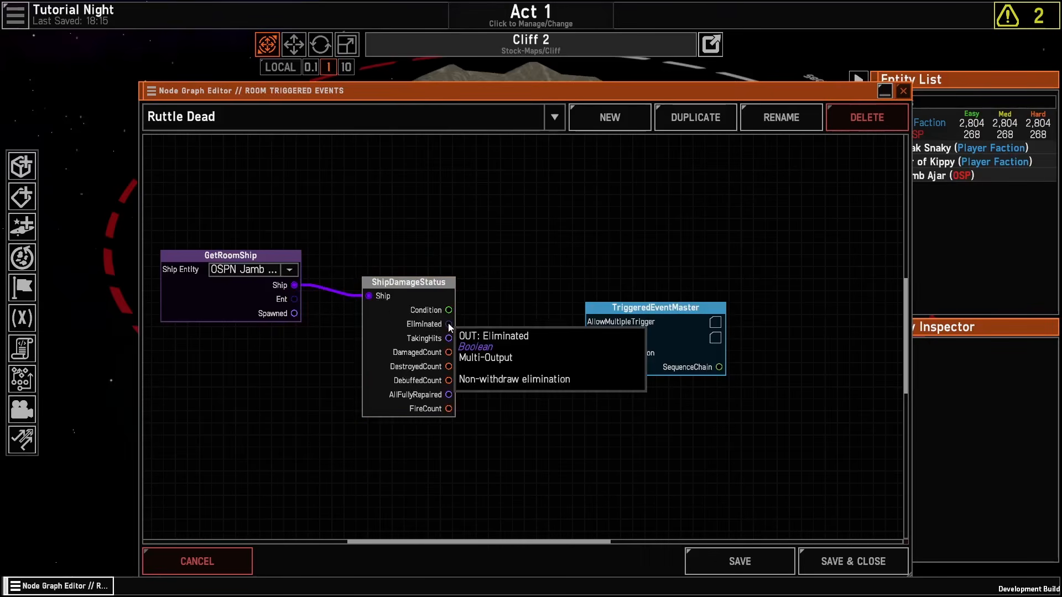
left_click_drag(448, 324, 569, 336)
Step: Add a PlayDialogClip node after the TriggeredEventMaster node and connect the SequenceChain output to its Prev input
left_click_drag(589, 407, 395, 429)
scroll(426, 410, "down", 2)
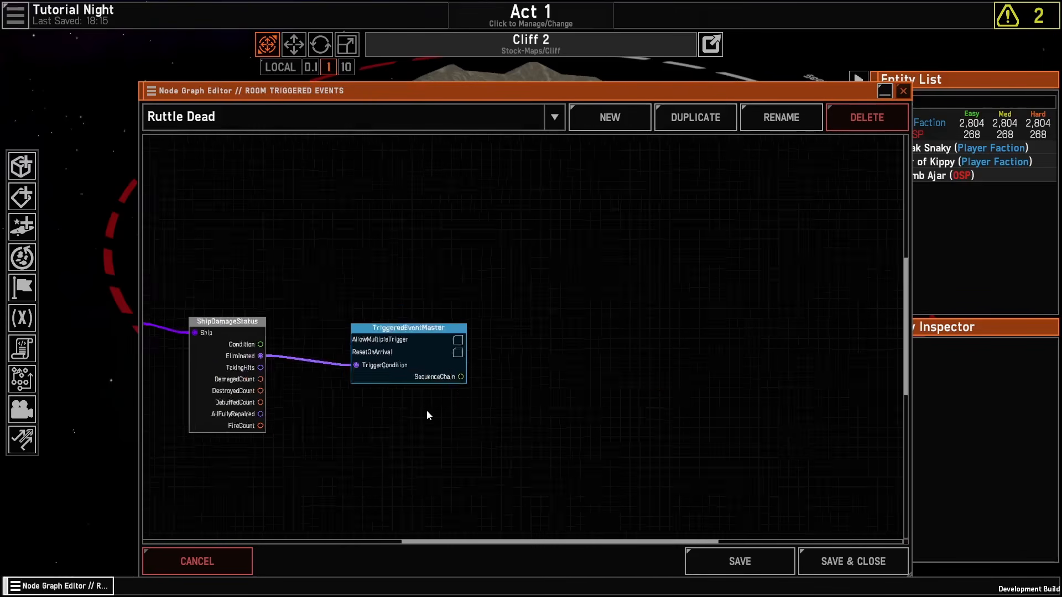
scroll(426, 415, "down", 1)
right_click(532, 356)
mouse_move(663, 248)
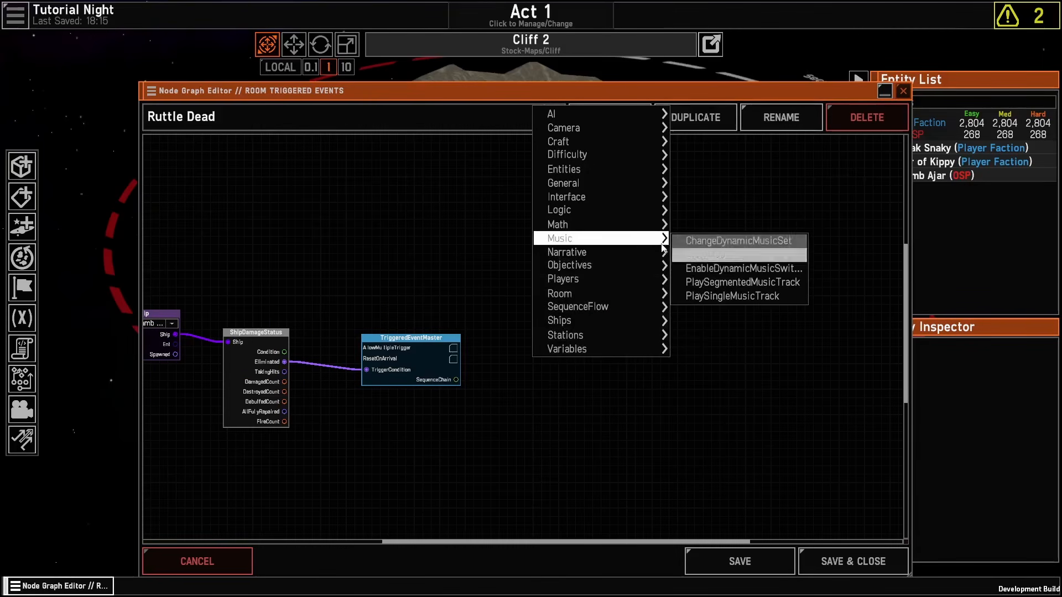
left_click(719, 445)
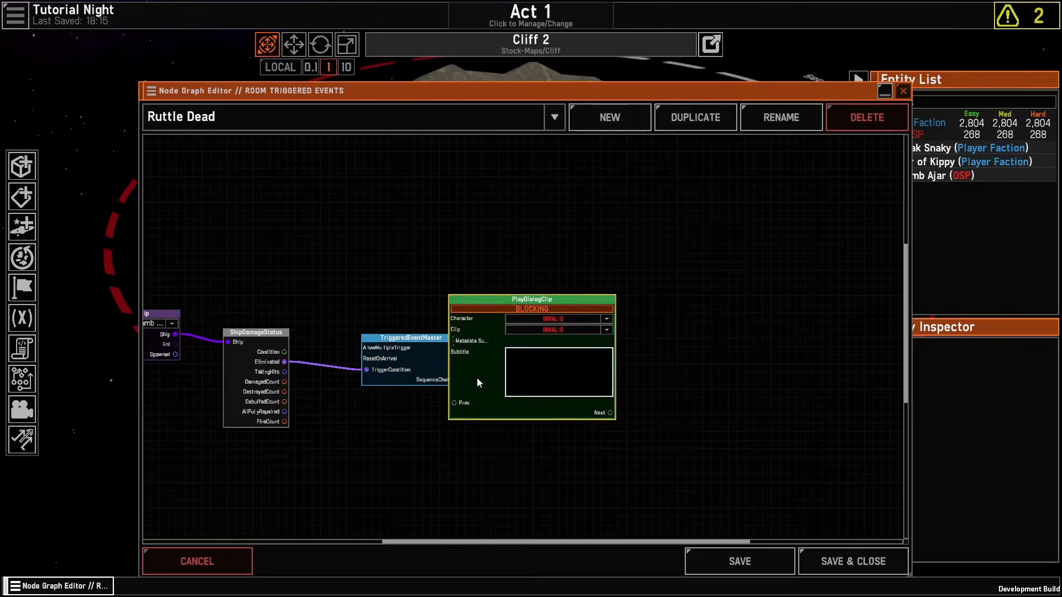
left_click_drag(479, 382, 520, 404)
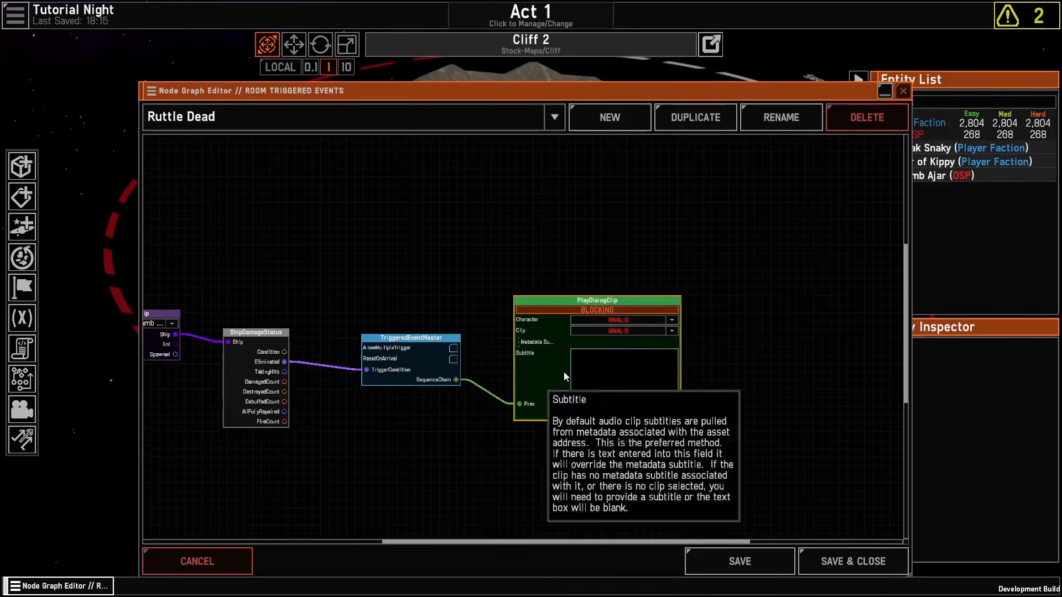
Step: Set the PlayDialogClip node's Character to John Nebulous and its Subtitle to "The ruttle is dead"
left_click(619, 331)
left_click(600, 345)
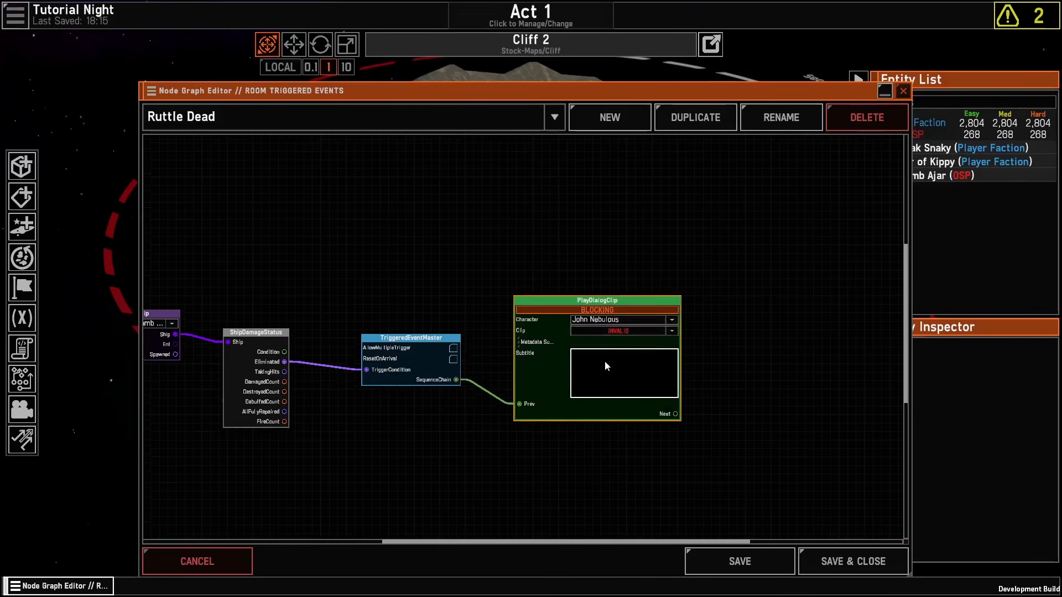
type("The")
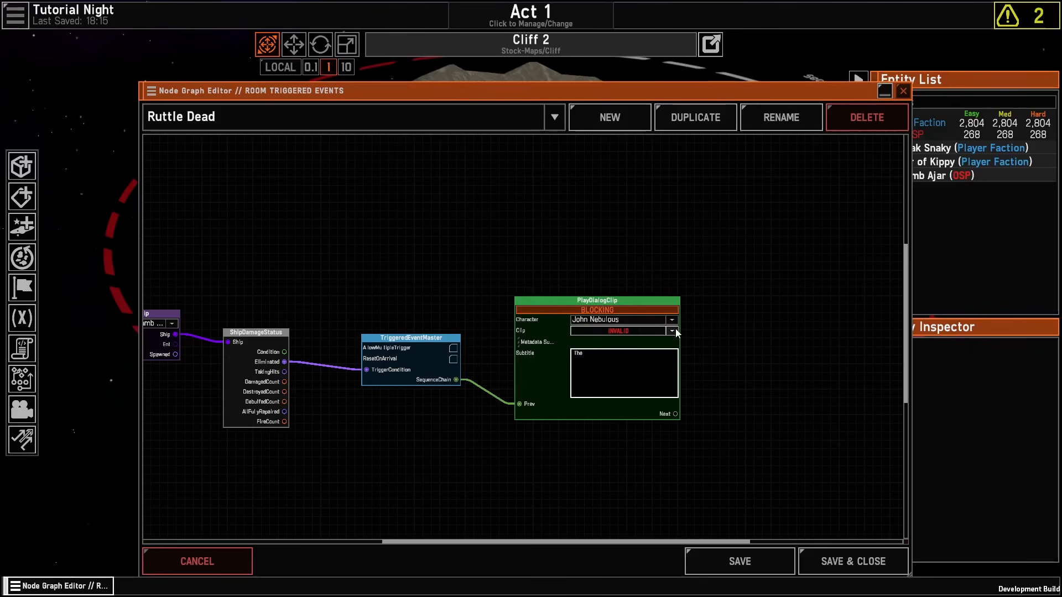
type(" ruttle is dead")
left_click(714, 357)
scroll(597, 448, "down", 3)
left_click_drag(539, 456, 628, 407)
scroll(628, 407, "up", 3)
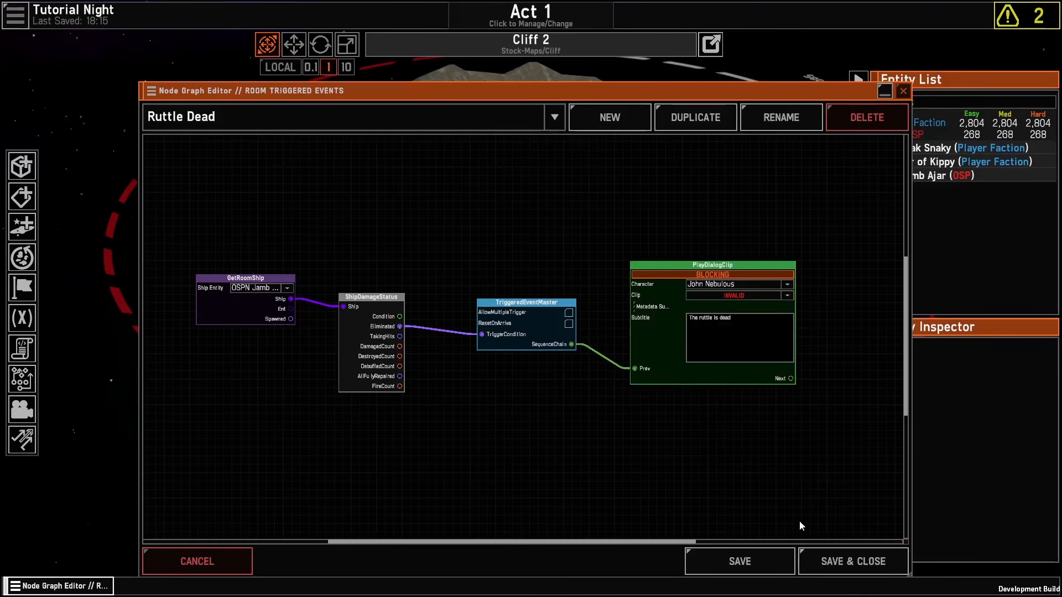
Step: Save and close the Ruttle Dead event graph and save the campaign
left_click(833, 561)
left_click(15, 15)
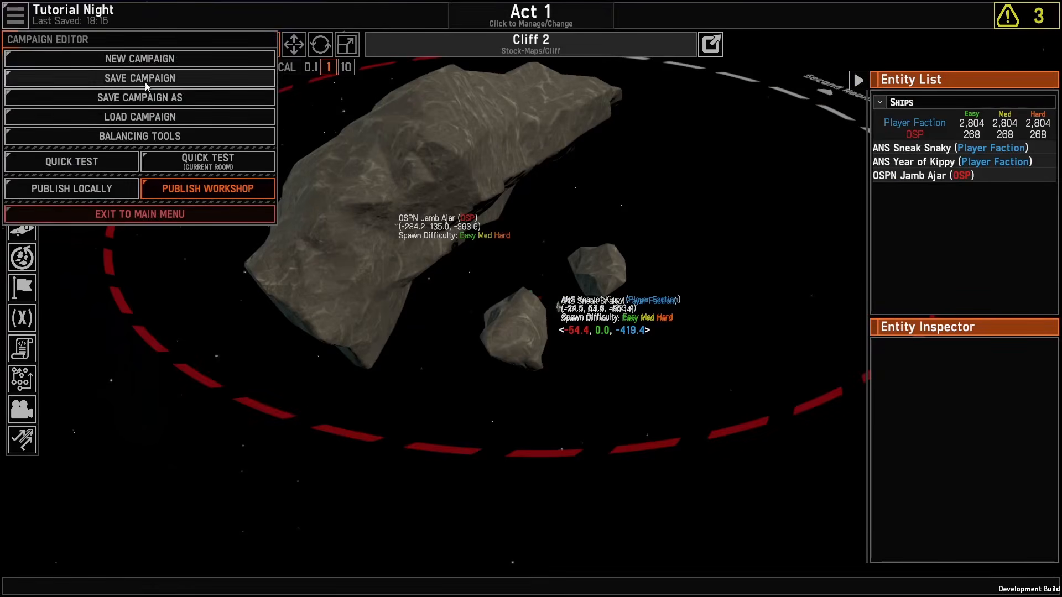
left_click(15, 15)
Step: Start a quick test of the current room on Medium difficulty, arriving from Campaign Start
left_click(15, 15)
left_click(208, 161)
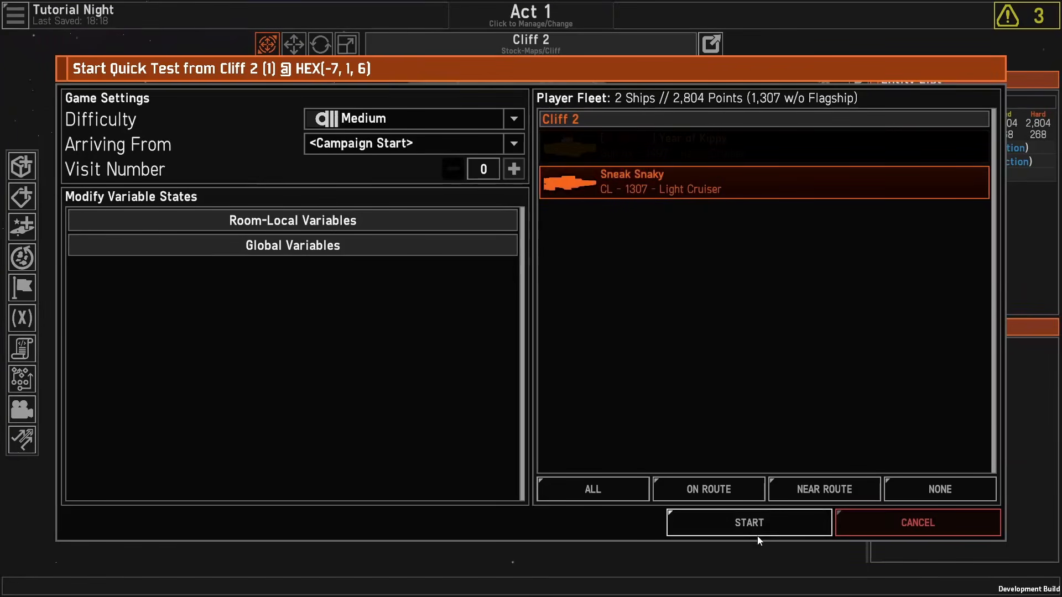
left_click(807, 522)
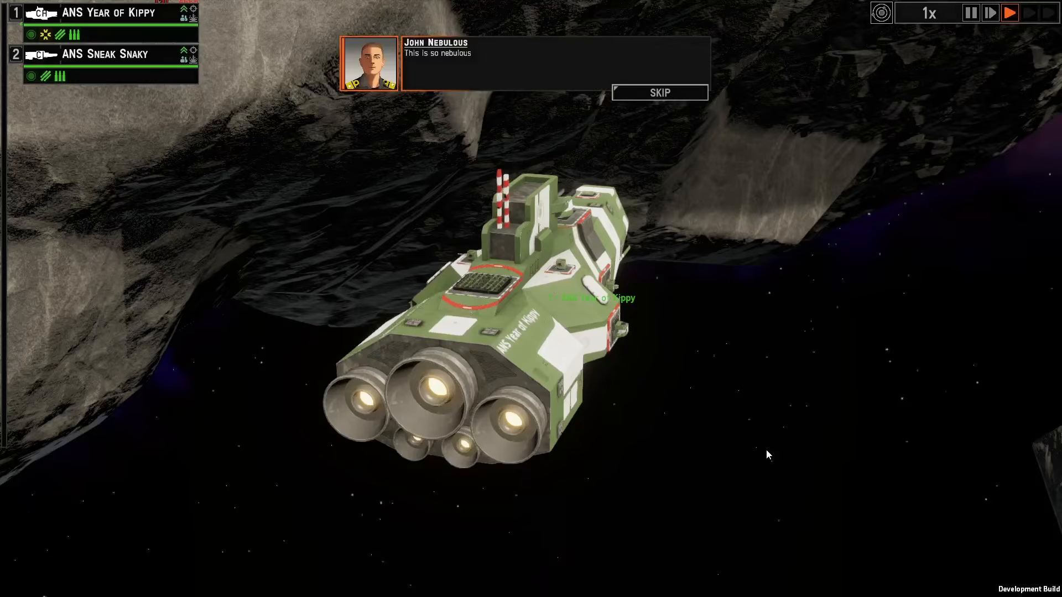
Step: Select ANS Sneak Snaky and order it toward the enemy track from the tactical view
key("space")
key("2")
key("f")
left_click(351, 189)
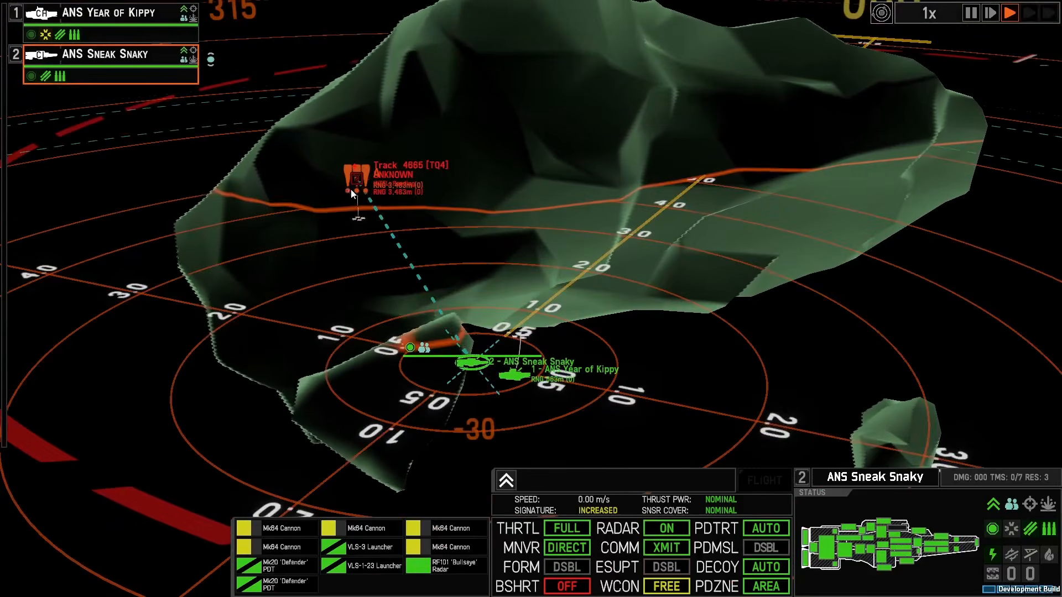
key("space")
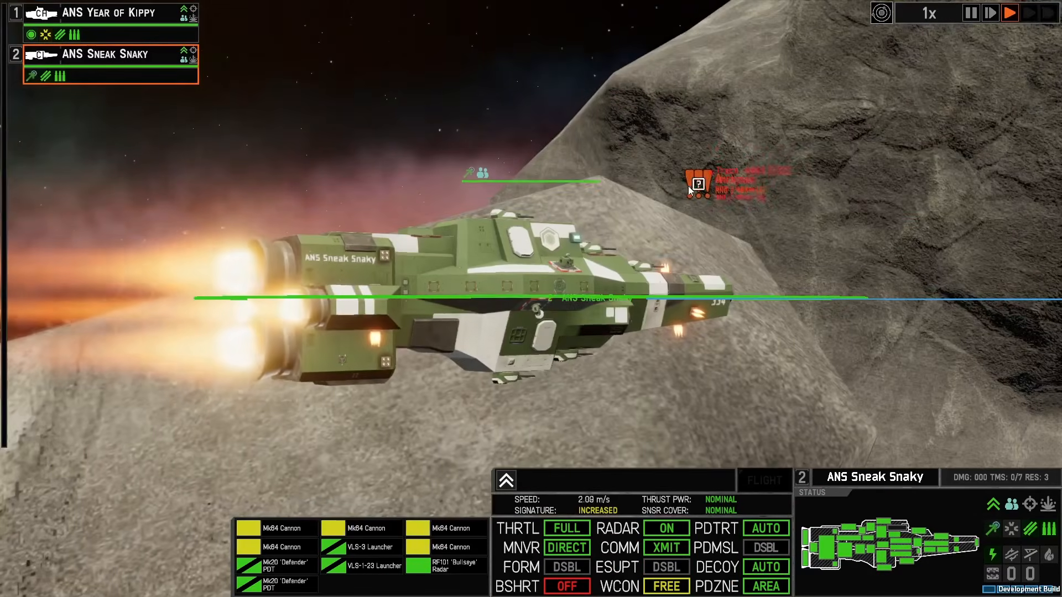
Step: Order ANS Sneak Snaky to fire two missiles at the enemy track and speed the simulation up to 5x
right_click(689, 188)
mouse_move(754, 207)
left_click(885, 142)
left_click(695, 186, "alt")
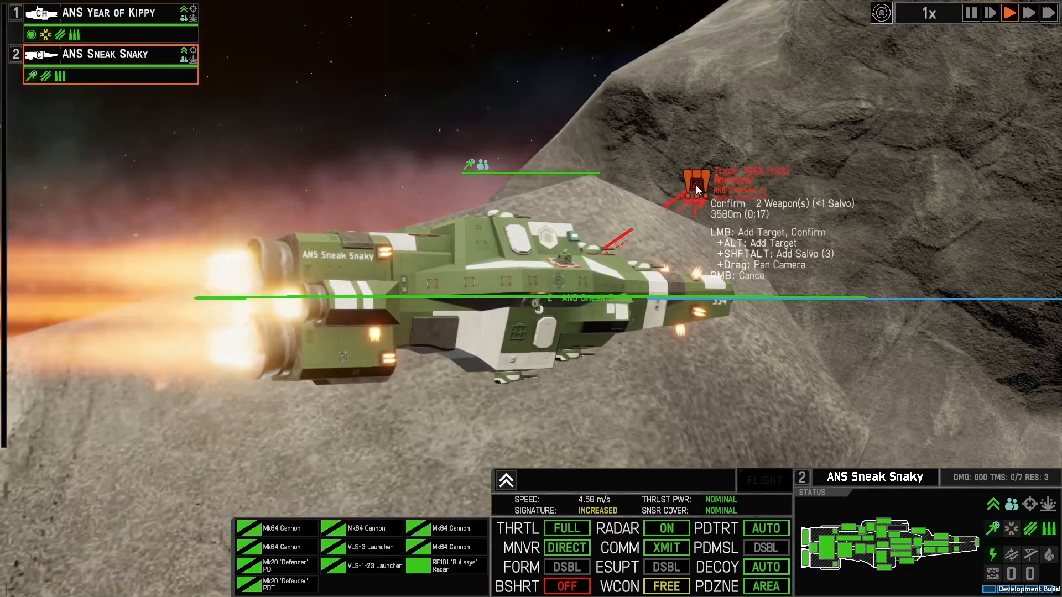
left_click(695, 185)
left_click(1028, 13)
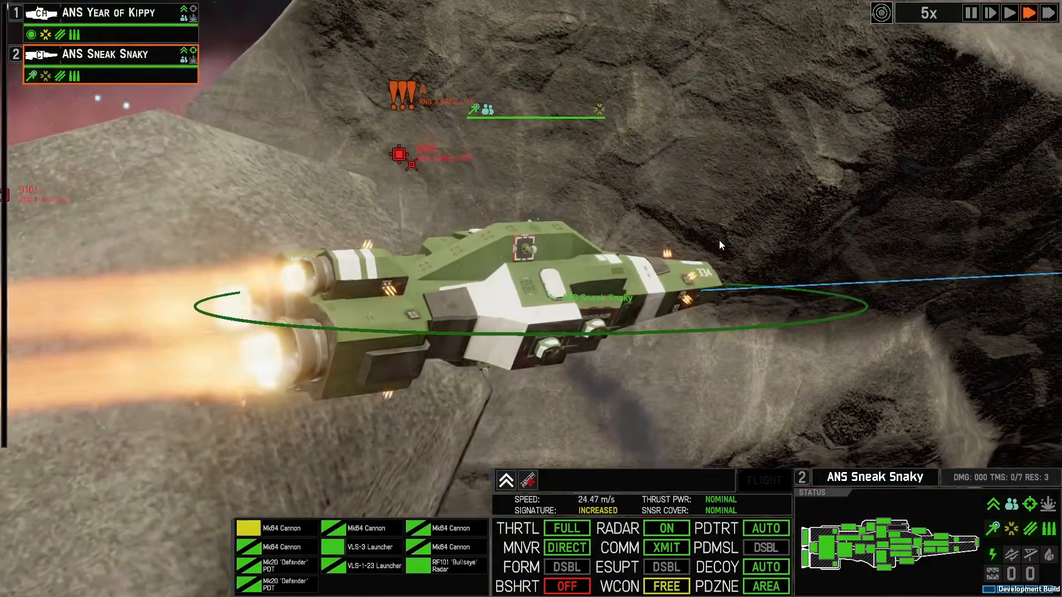
Step: Return the simulation to 1x and follow a missile to the enemy ship to check the Ruttle Dead dialog
left_click(1009, 13)
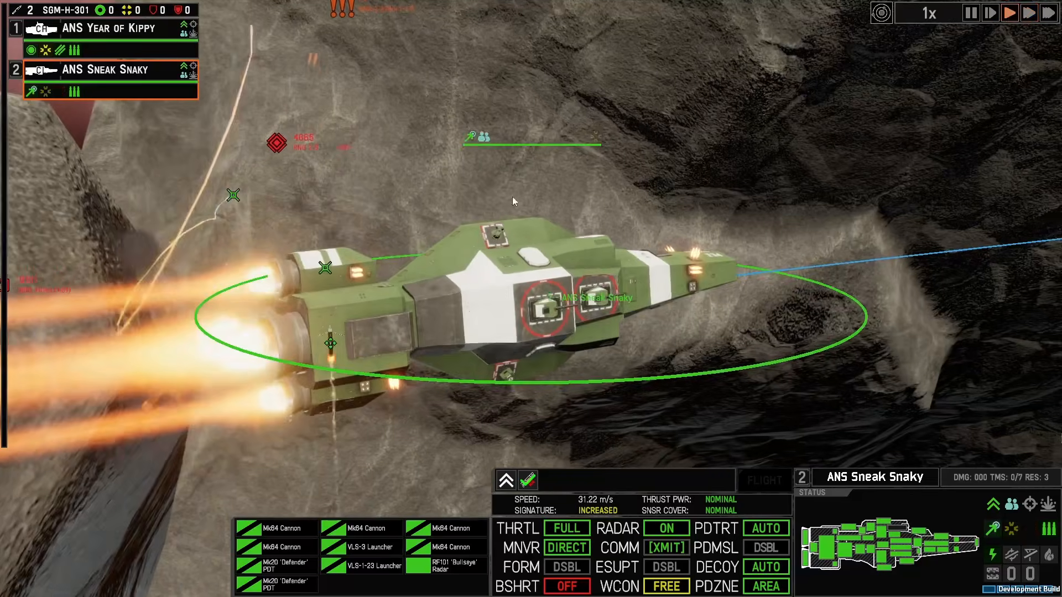
double_click(231, 198)
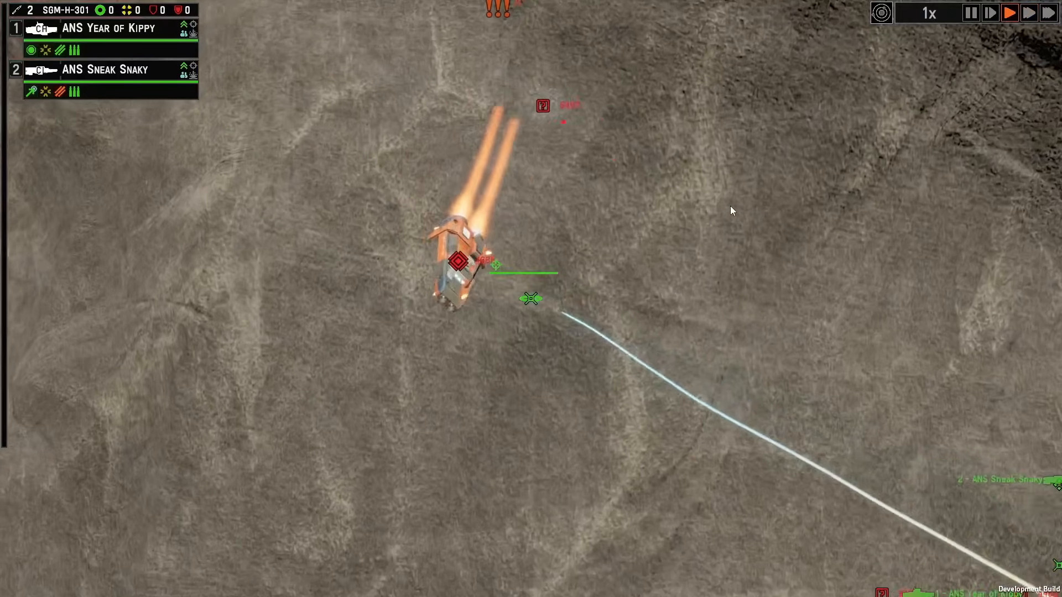
right_click_drag(730, 205, 711, 190)
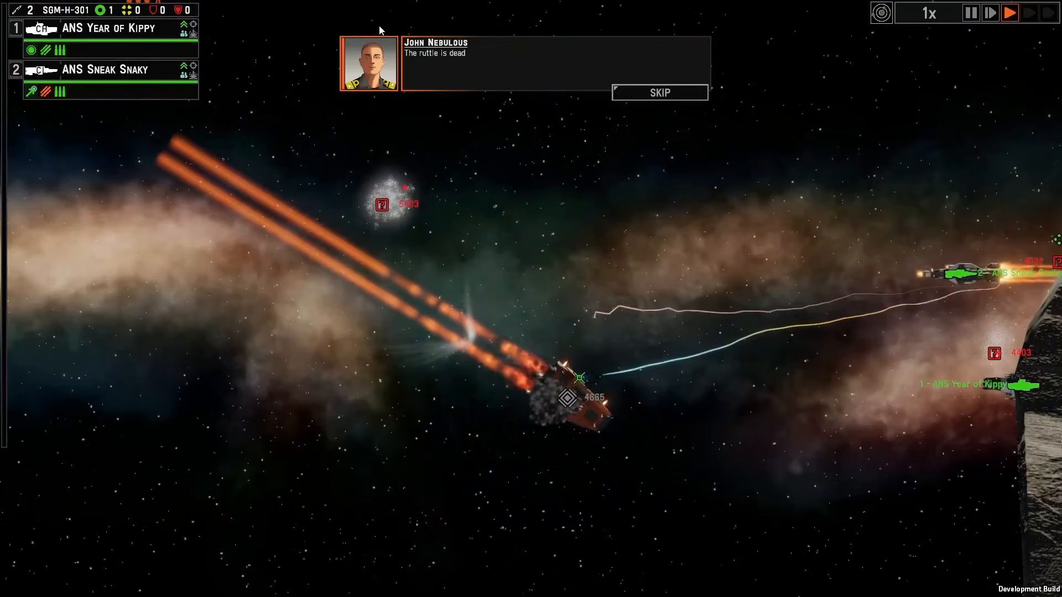
right_click_drag(727, 146, 708, 234)
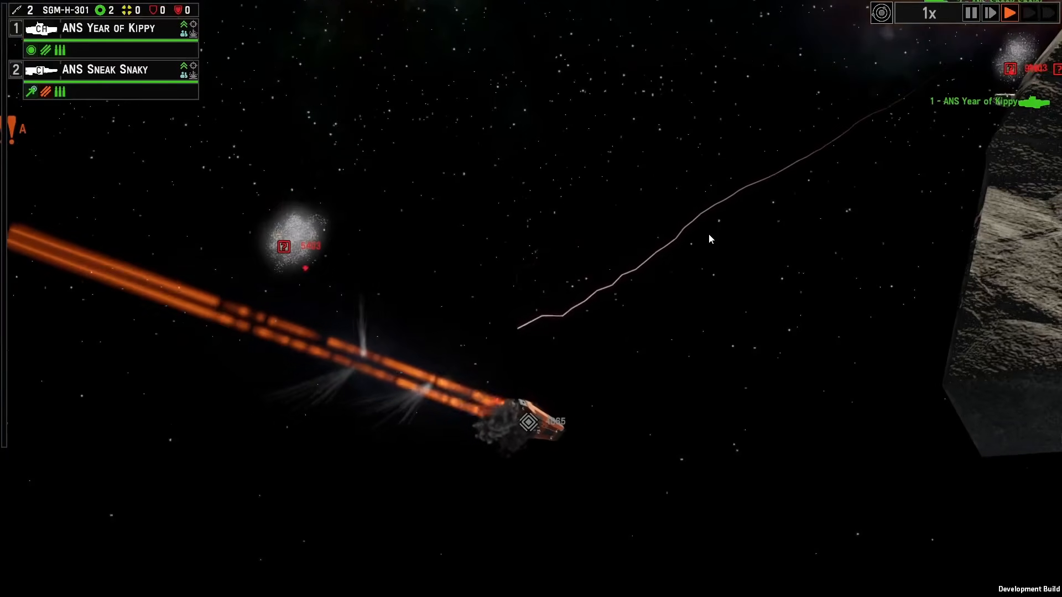
Step: End the quick test, return to the editor and enter the Cliff 2 room
key("Escape")
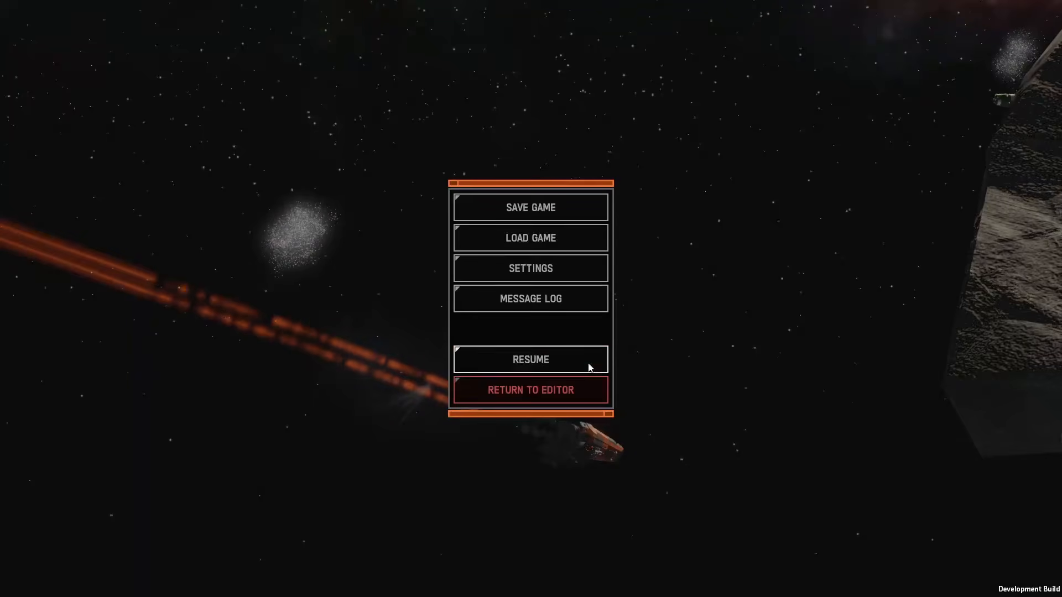
left_click(583, 400)
left_click(430, 372)
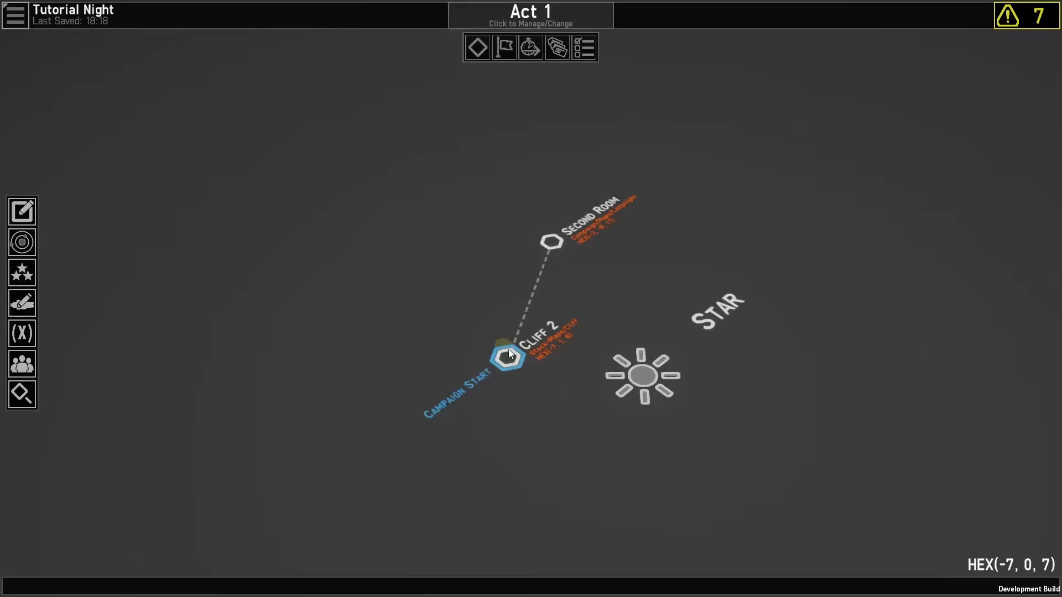
left_click(509, 353)
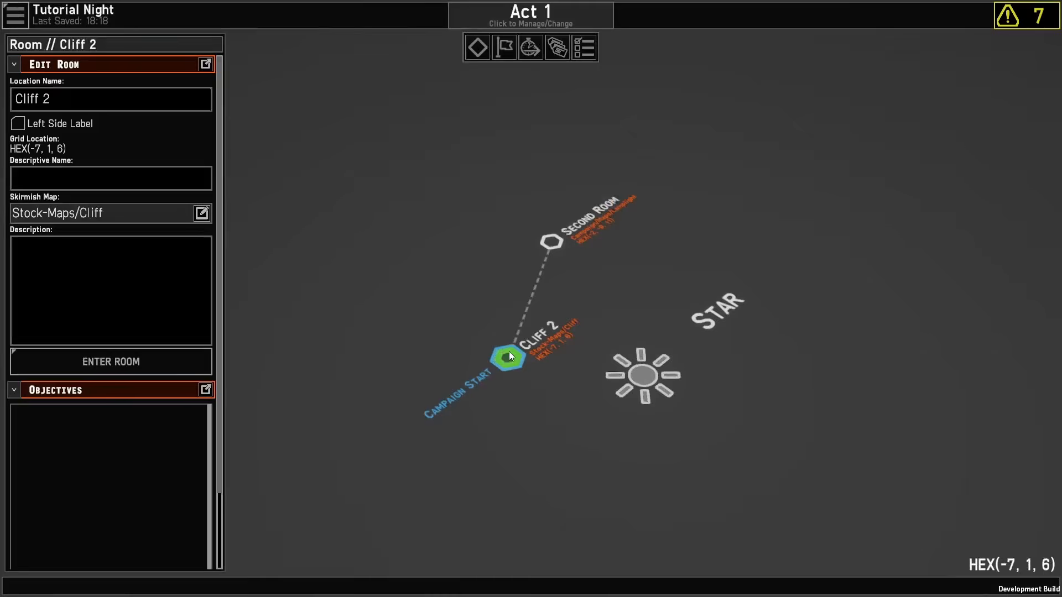
left_click(99, 369)
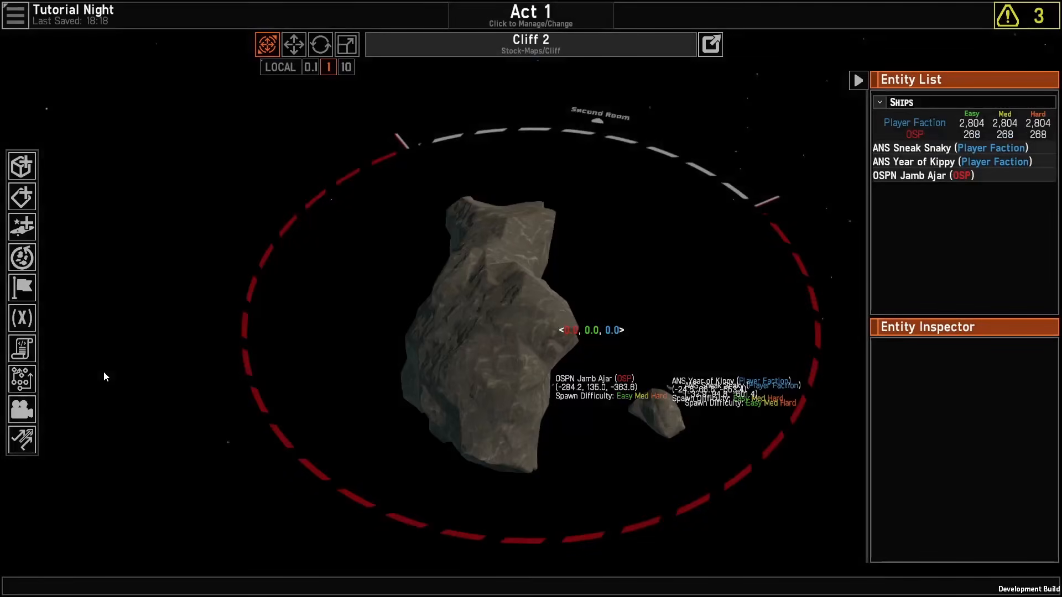
Step: Open the room triggered events, review the Initialization graph and the list of event graphs, and close the editor window
left_click(22, 347)
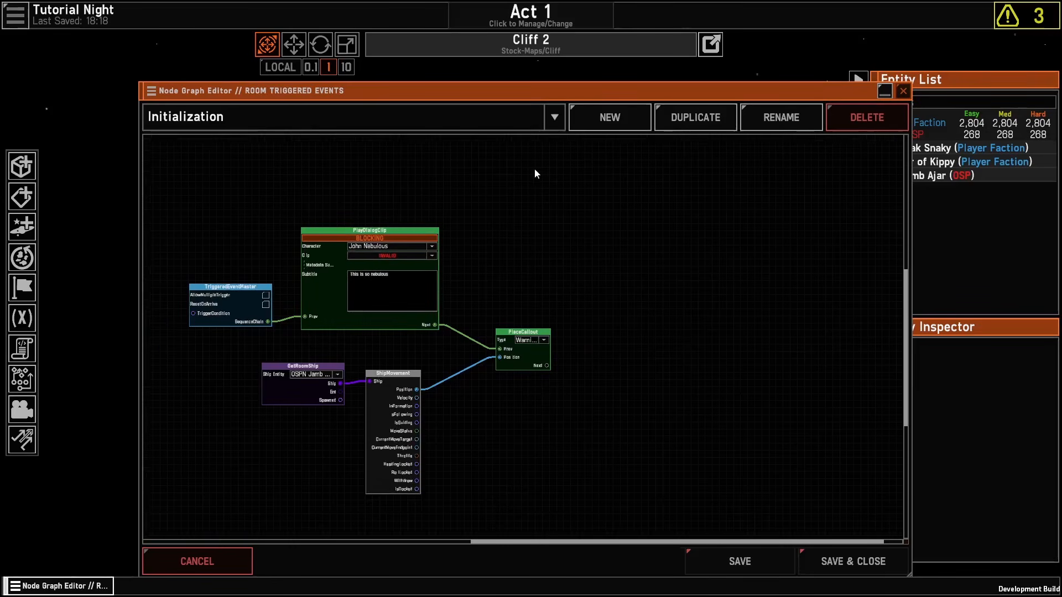
left_click(341, 123)
left_click(536, 224)
left_click_drag(536, 224, 663, 237)
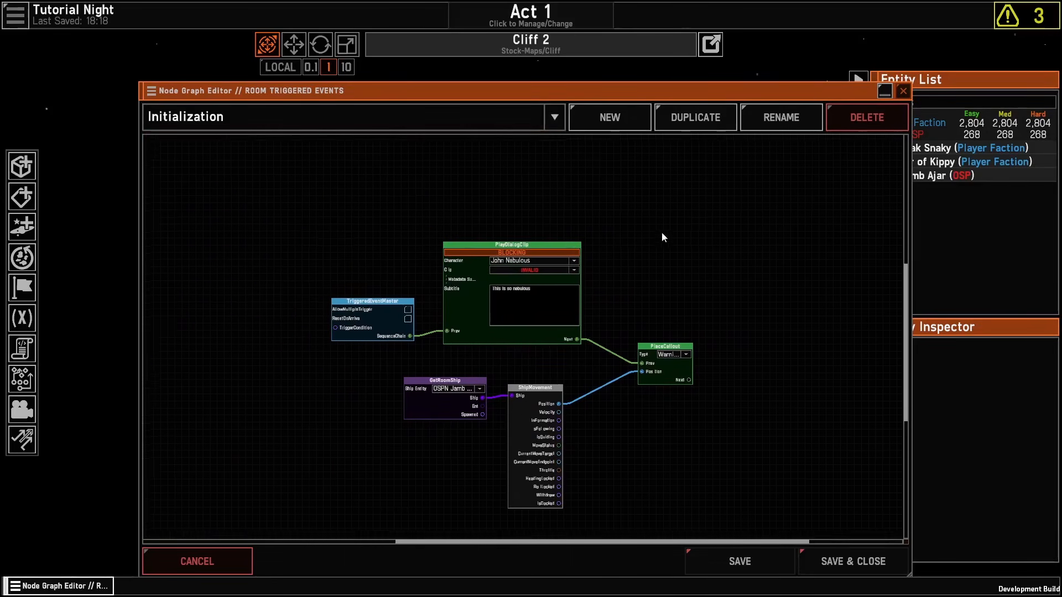
left_click(393, 118)
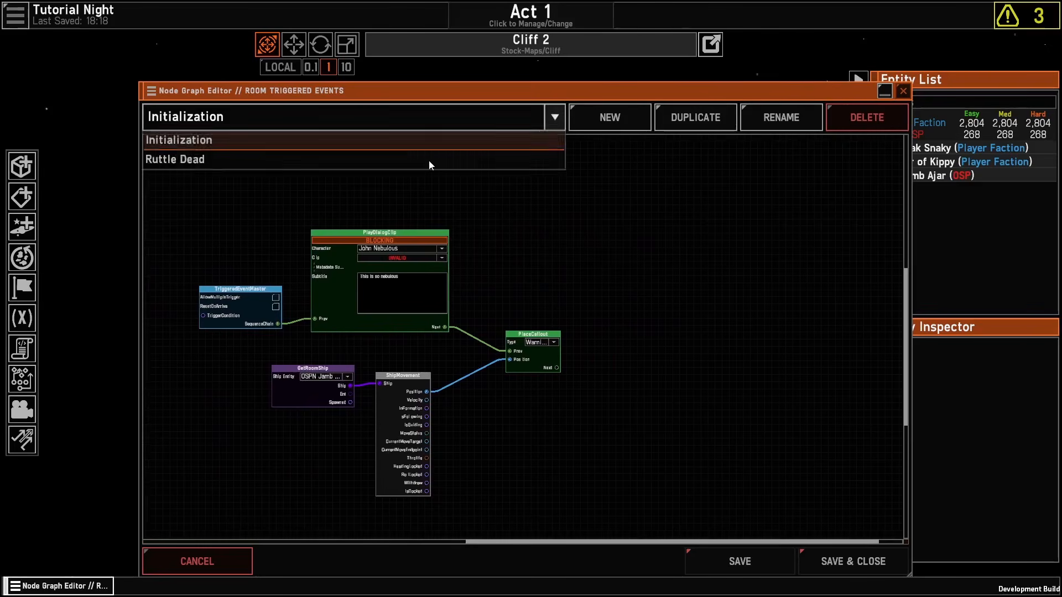
left_click(652, 214)
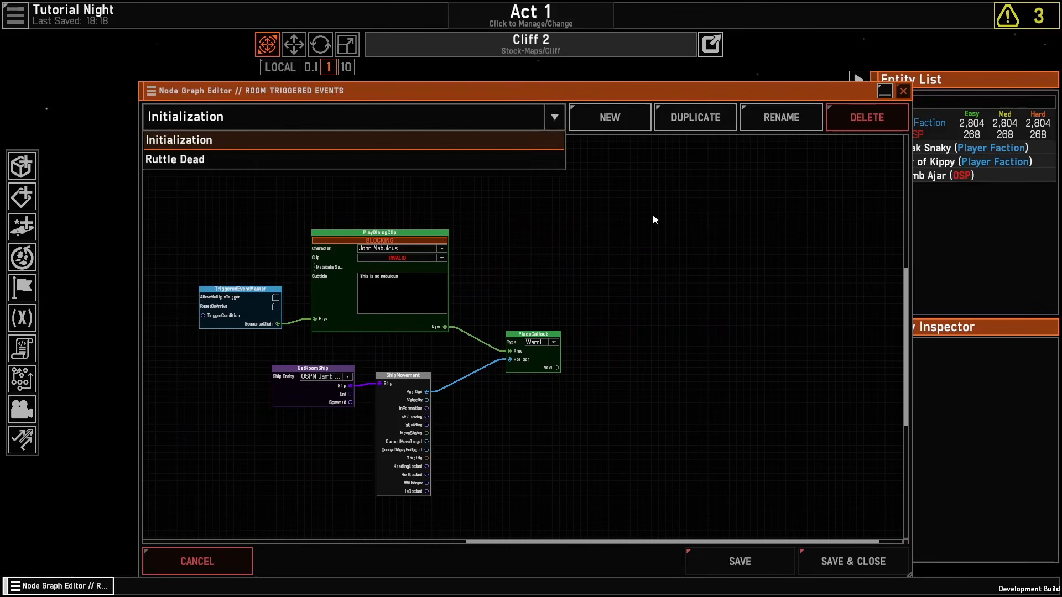
left_click(904, 92)
Step: Examine the open space in the room between the large asteroid and the player ships
scroll(498, 310, "up", 1)
right_click_drag(702, 325, 620, 308)
key("s")
key("s")
scroll(679, 298, "up", 3)
scroll(620, 308, "up", 2)
key("s")
key("s")
scroll(621, 308, "up", 3)
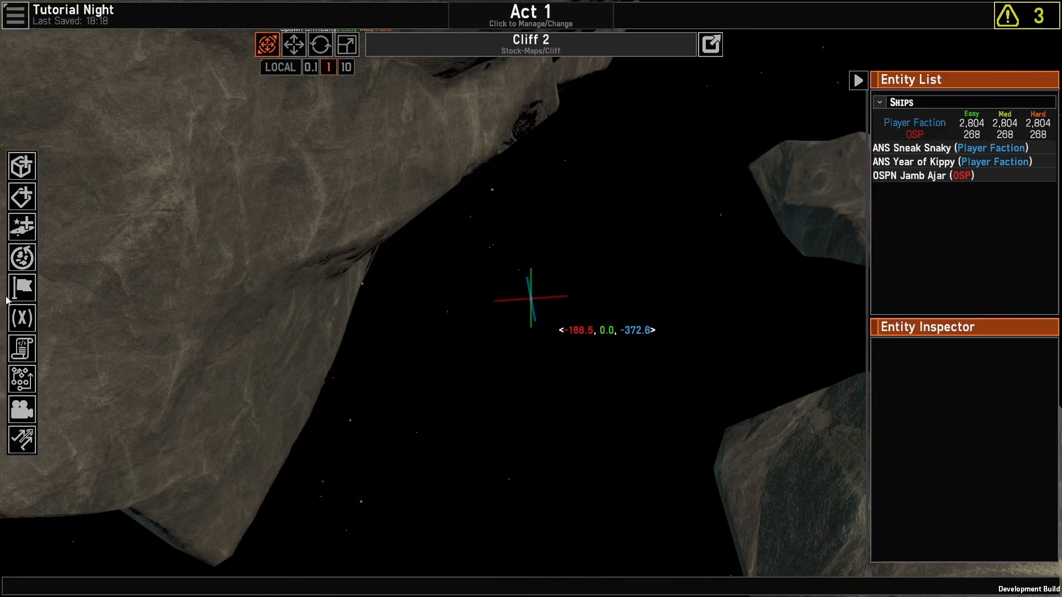
scroll(575, 329, "down", 5)
scroll(576, 329, "up", 3)
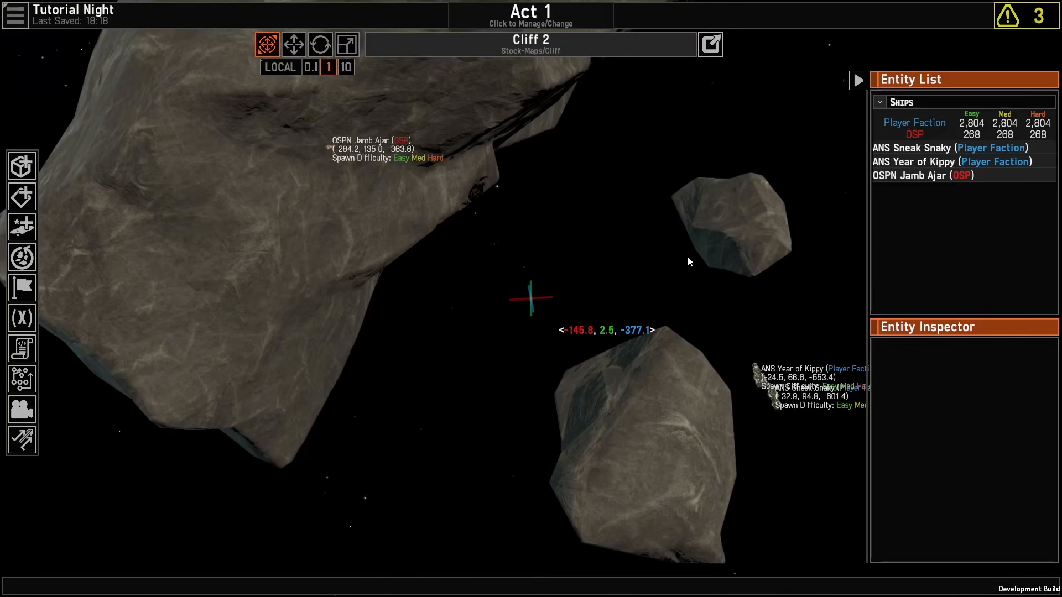
Step: Spawn the Campaign/Ents/Special/Comms Relay entity in the space beside the large asteroid
left_click(31, 167)
left_click(519, 302)
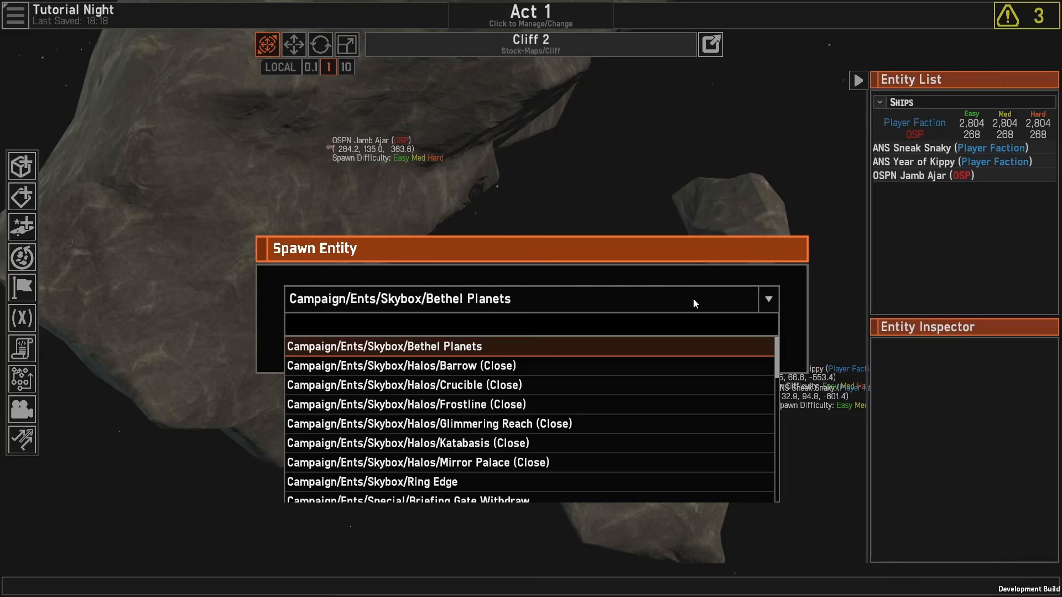
scroll(675, 357, "down", 5)
scroll(663, 371, "down", 3)
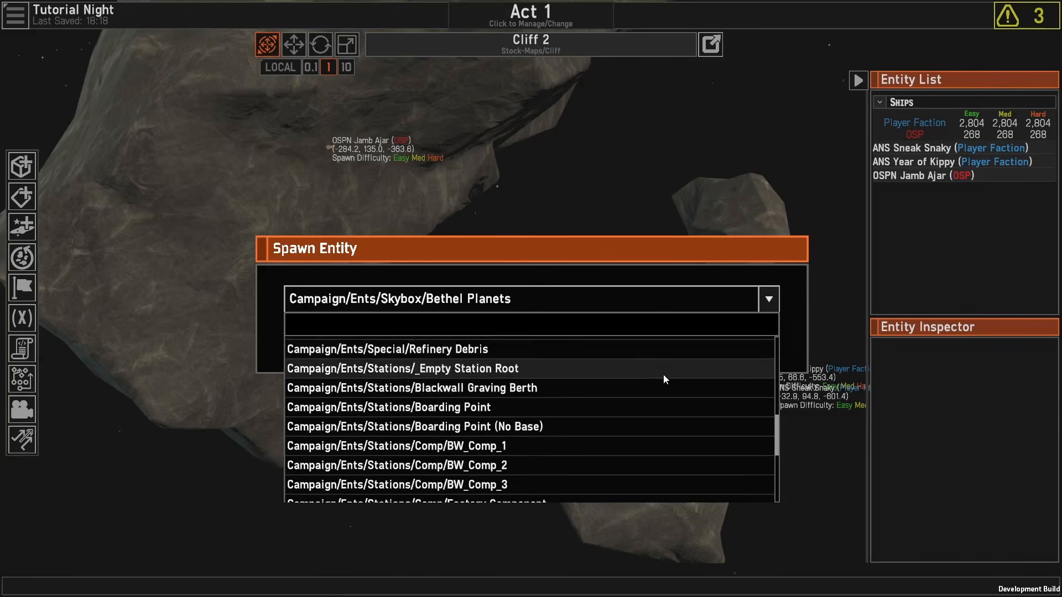
scroll(597, 372, "down", 1)
scroll(542, 372, "up", 2)
scroll(546, 374, "up", 3)
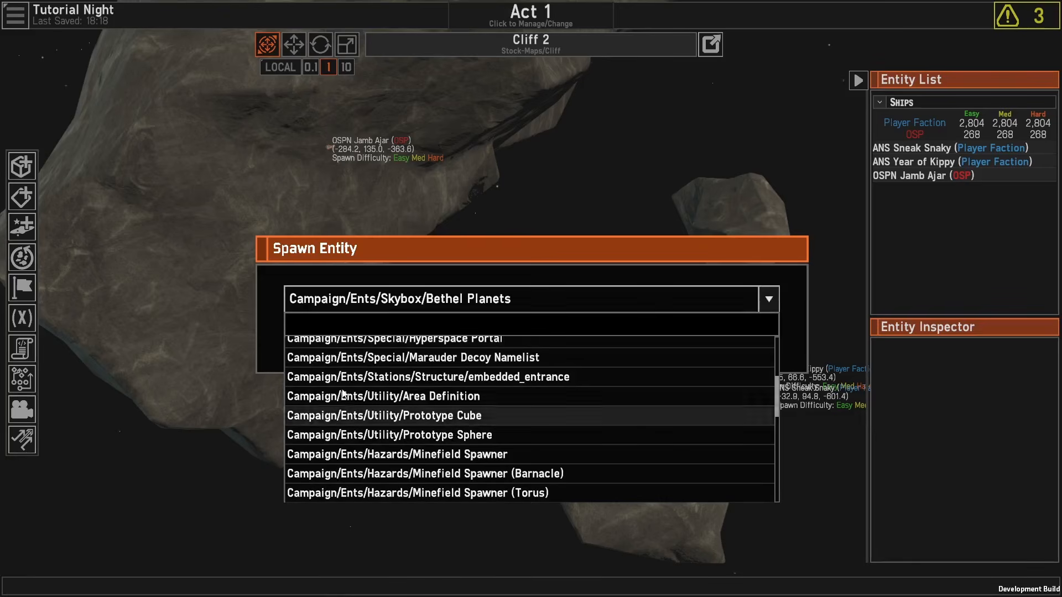
scroll(520, 387, "up", 3)
scroll(469, 430, "up", 3)
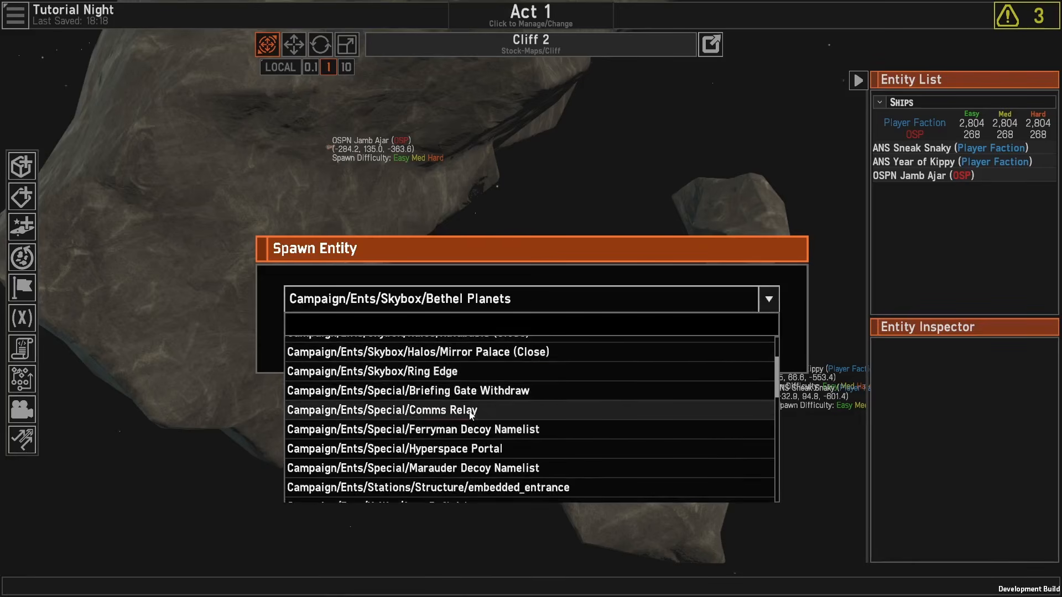
left_click(469, 410)
left_click(478, 350)
Step: Raise the Comms Relay to a Y position of about 106
middle_click_drag(614, 387, 794, 199)
middle_click_drag(864, 210, 532, 271)
scroll(529, 277, "down", 4)
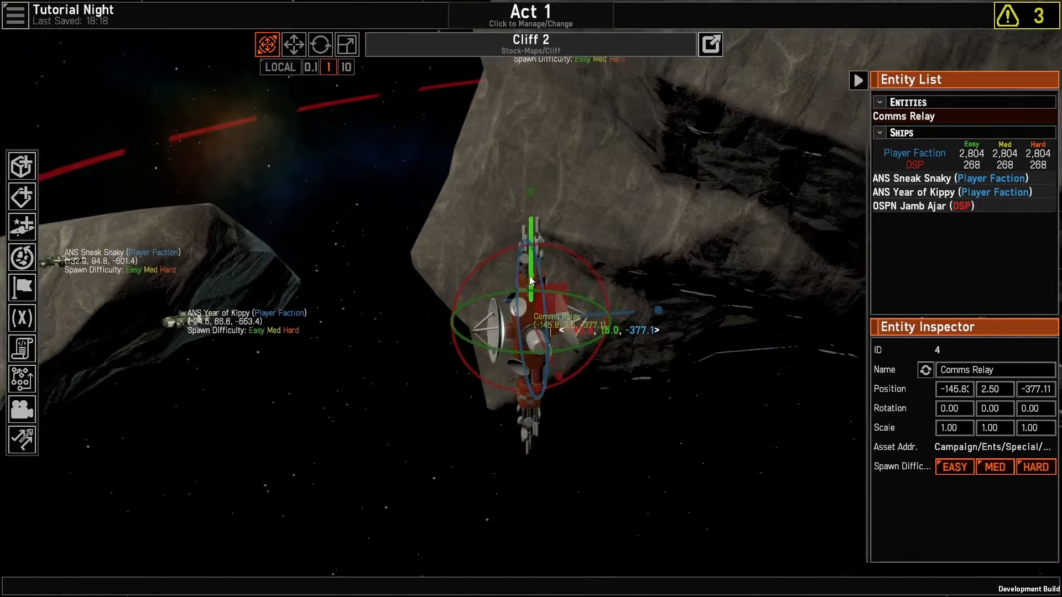
left_click_drag(529, 276, 541, 95)
scroll(711, 367, "up", 5)
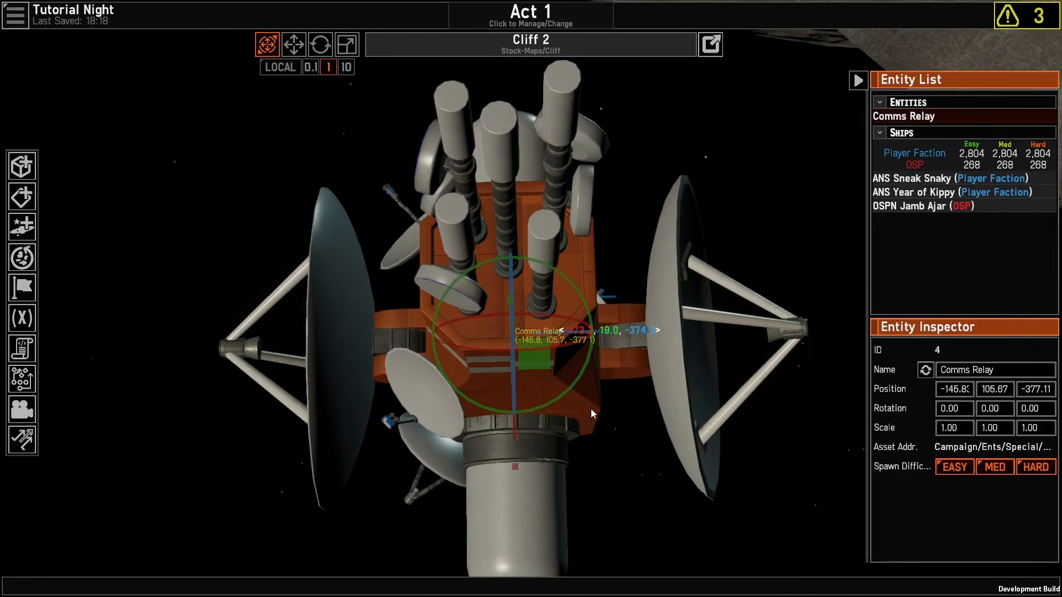
Step: Move the Comms Relay to a Y position of about 121 and a Z position of about -363
scroll(689, 463, "down", 5)
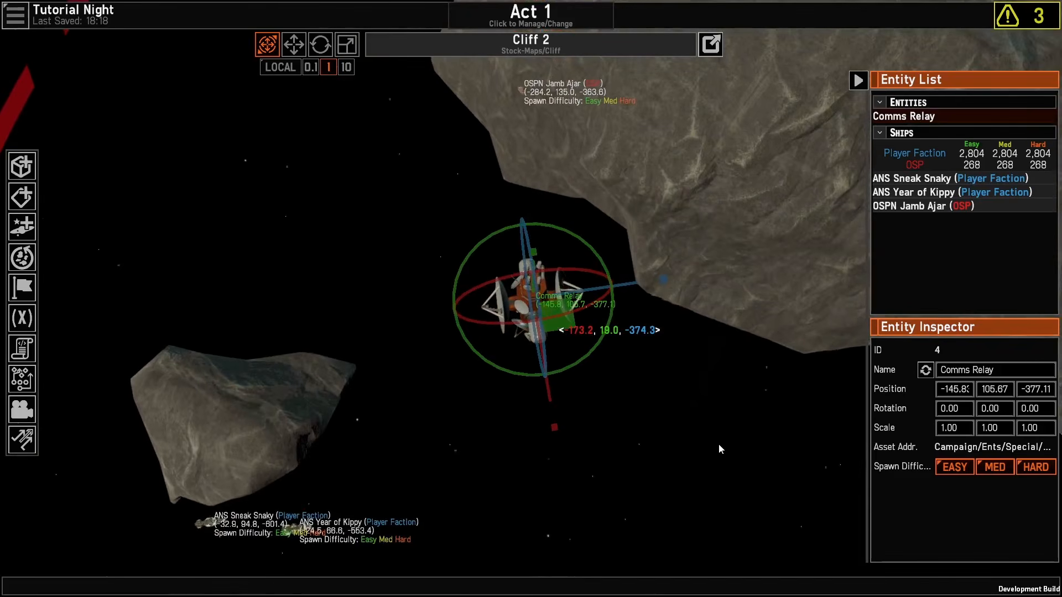
middle_click_drag(719, 444, 725, 352)
scroll(706, 431, "up", 3)
scroll(723, 352, "up", 3)
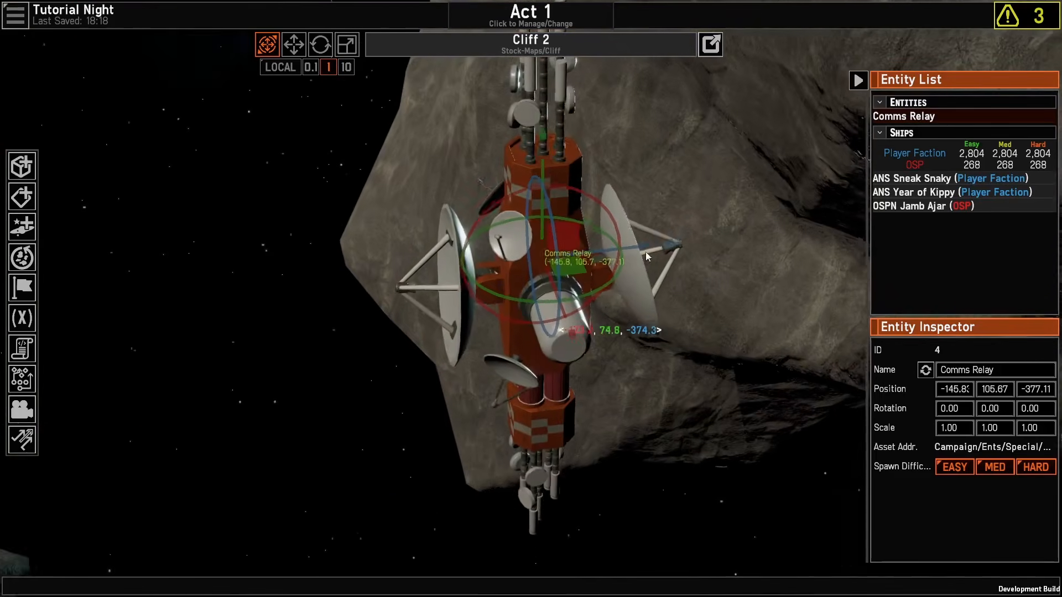
left_click_drag(543, 178, 543, 121)
left_click_drag(629, 199, 696, 195)
middle_click_drag(491, 372, 572, 366)
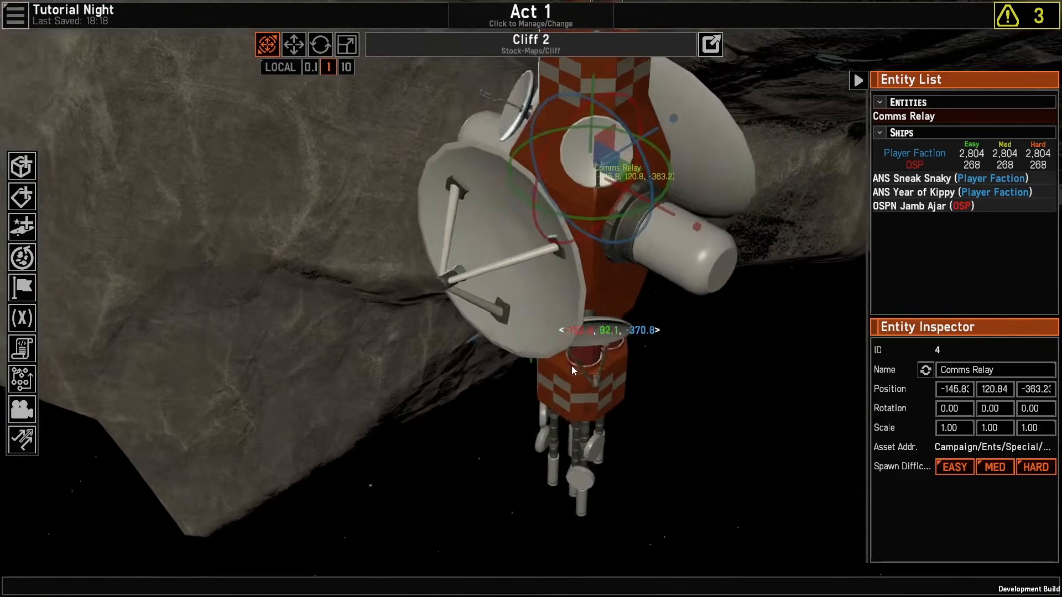
Step: Deselect the Comms Relay and inspect its placement beside the large asteroid
left_click(264, 344)
scroll(257, 332, "up", 4)
scroll(310, 249, "down", 1)
scroll(335, 243, "down", 3)
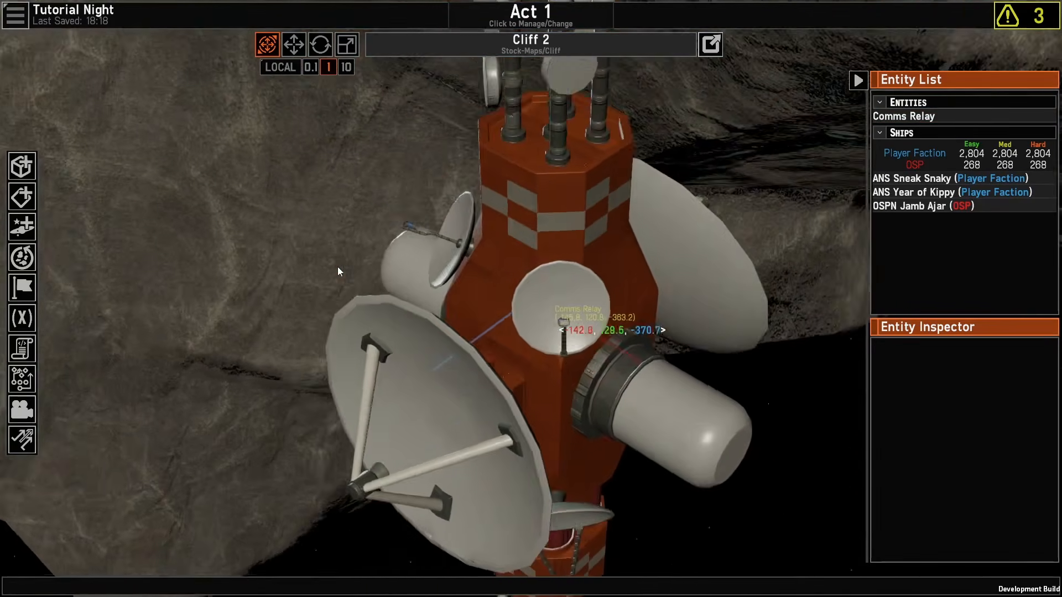
scroll(331, 266, "up", 2)
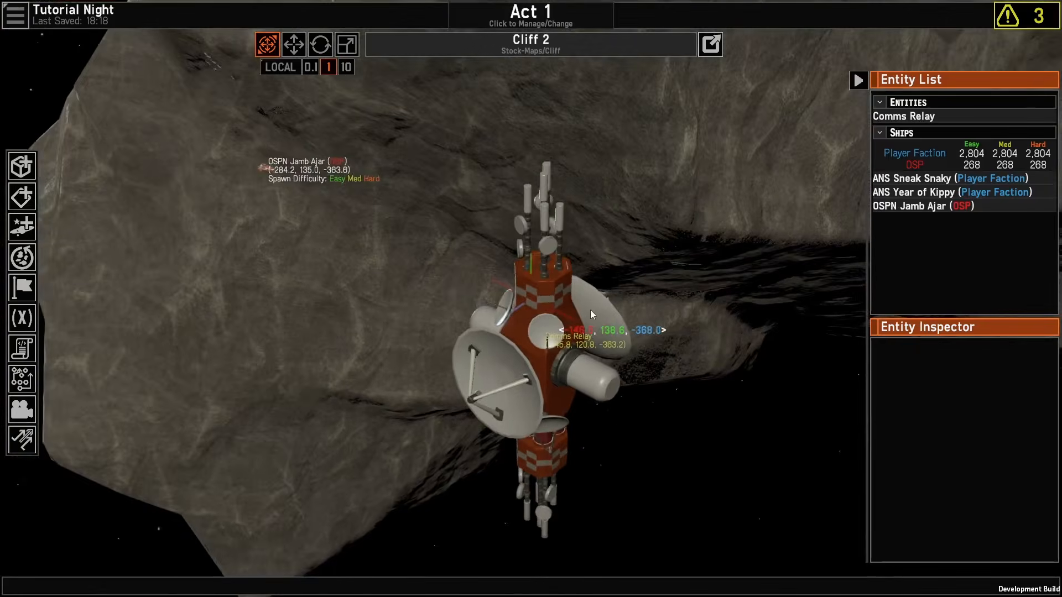
Step: Examine the Comms Relay up close and from a distance beside the large asteroid
scroll(588, 309, "up", 6)
scroll(598, 304, "down", 2)
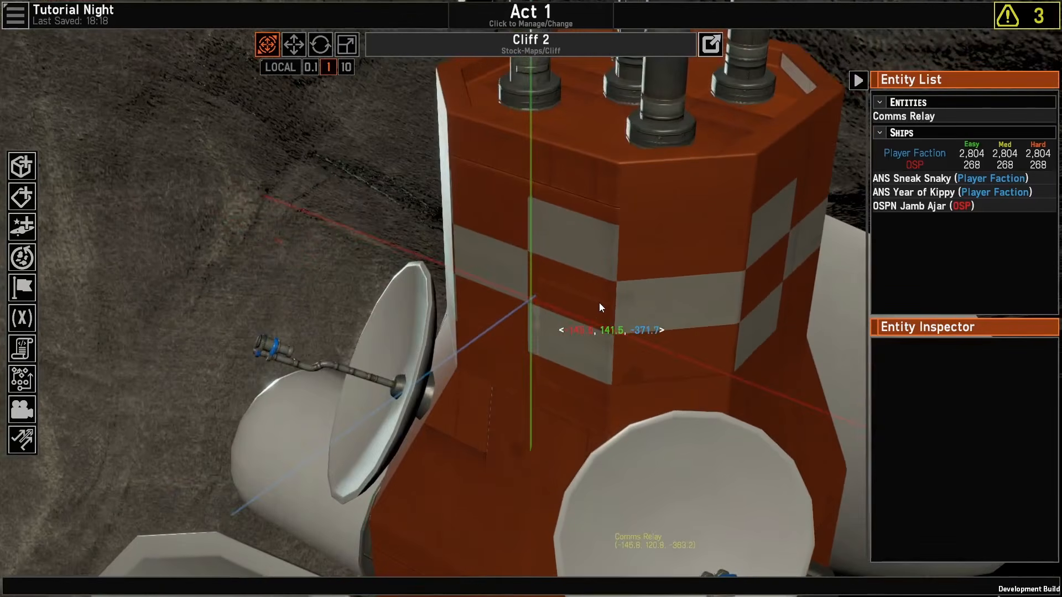
middle_click_drag(599, 304, 750, 413)
scroll(368, 335, "down", 8)
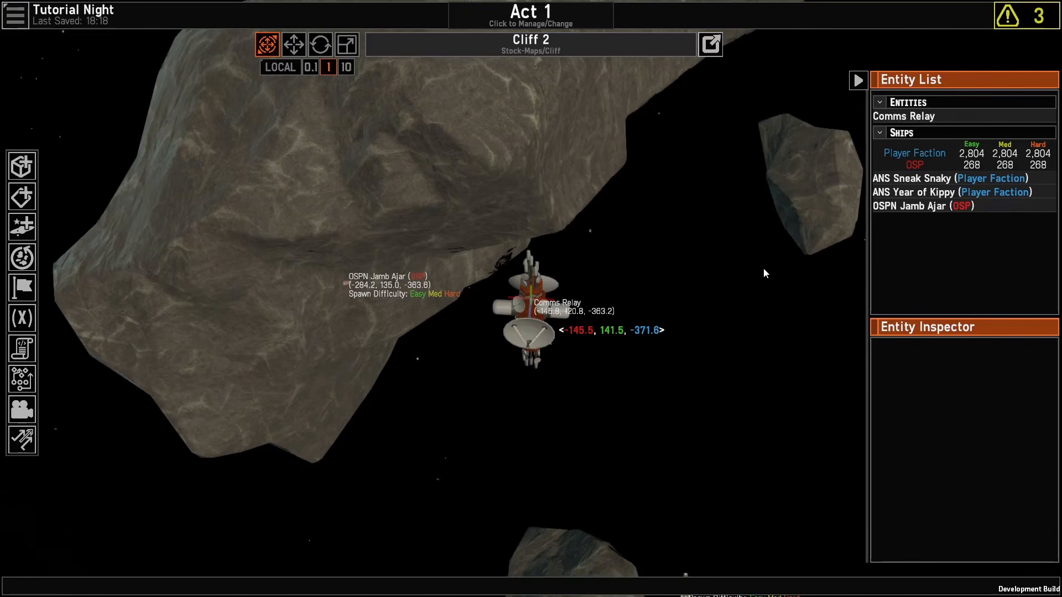
middle_click_drag(764, 267, 481, 156)
scroll(460, 165, "up", 6)
key("q")
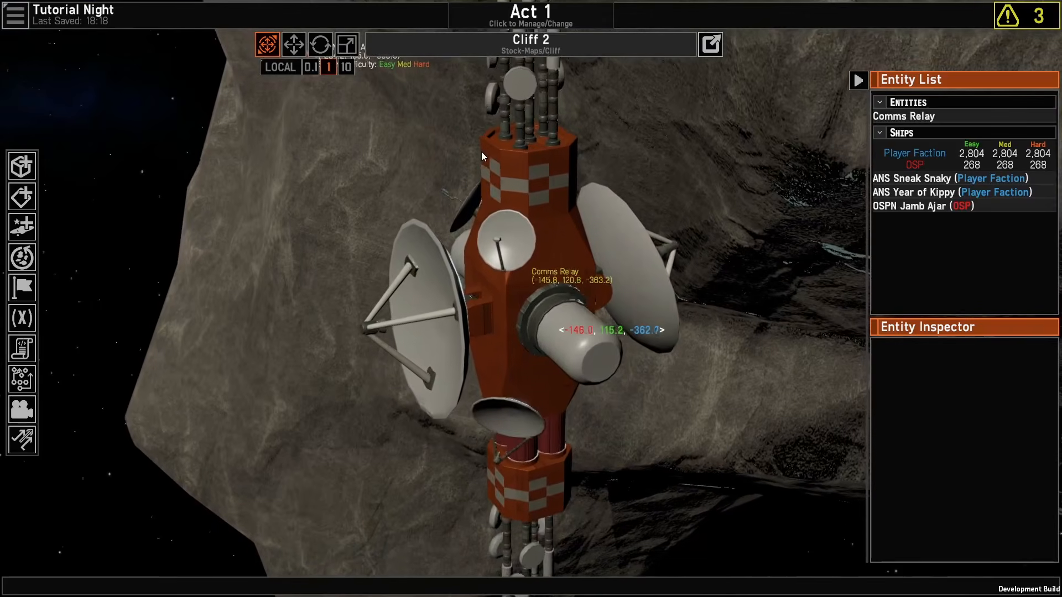
Step: Spawn the Campaign/Ents/Stations/_Empty Station Root entity at the Comms Relay's location
left_click(19, 165)
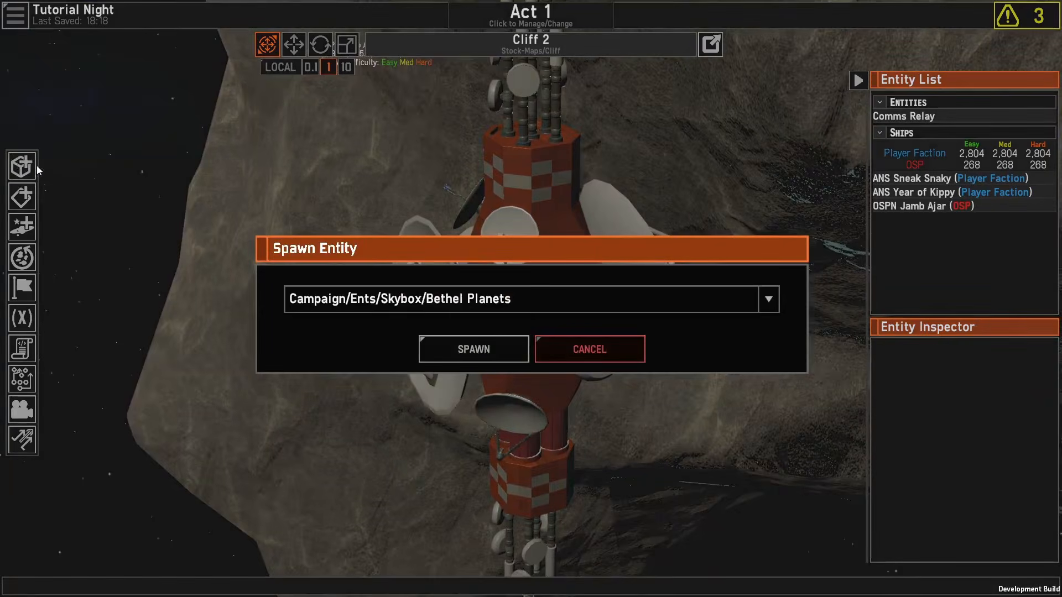
left_click(350, 297)
scroll(398, 345, "down", 1)
scroll(398, 345, "down", 10)
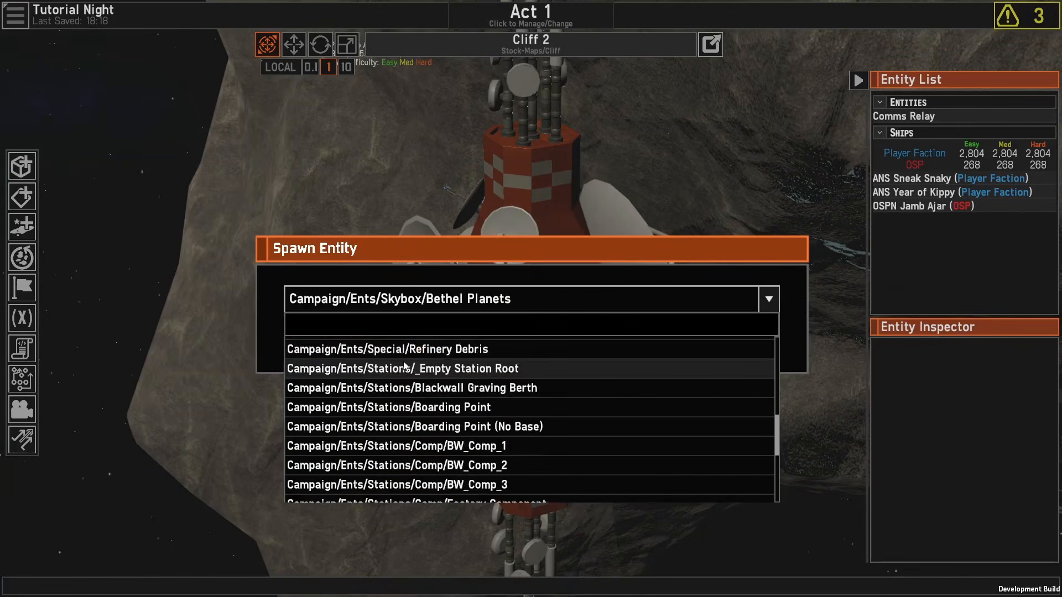
scroll(408, 368, "up", 1)
scroll(408, 368, "up", 4)
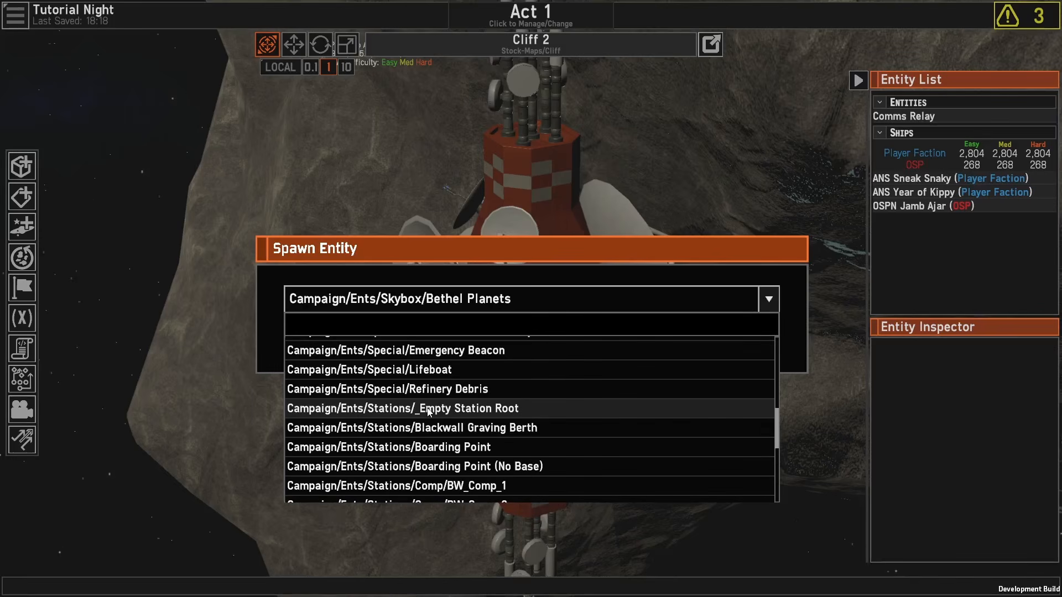
left_click(429, 409)
left_click(445, 351)
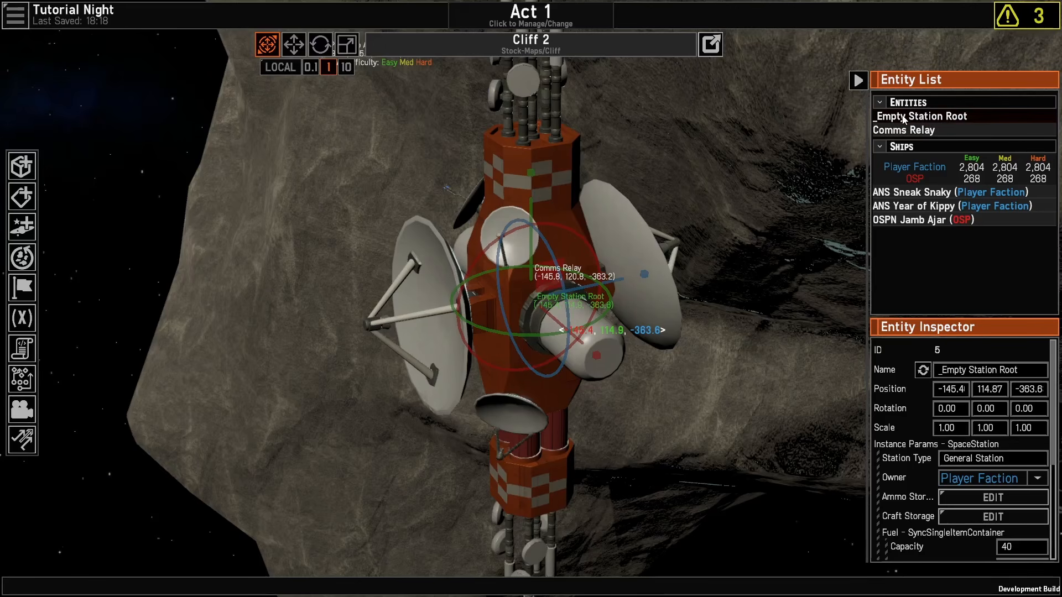
Step: Rename the empty station root as Comms Station, set its owner to OSP, and review its remaining station parameters
left_click(974, 369)
type("C")
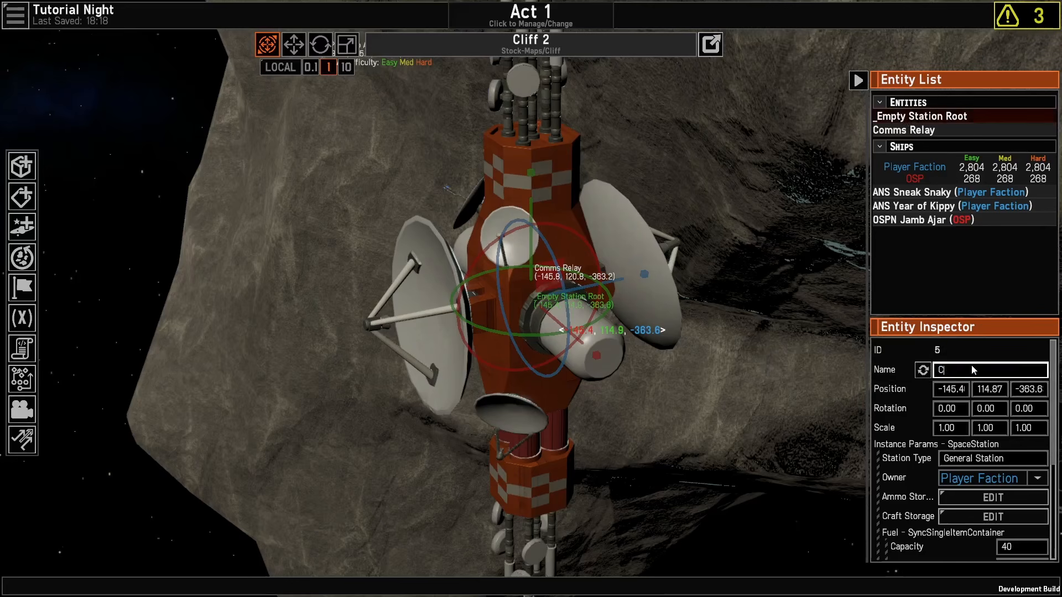
type("omms Station")
scroll(940, 476, "down", 1)
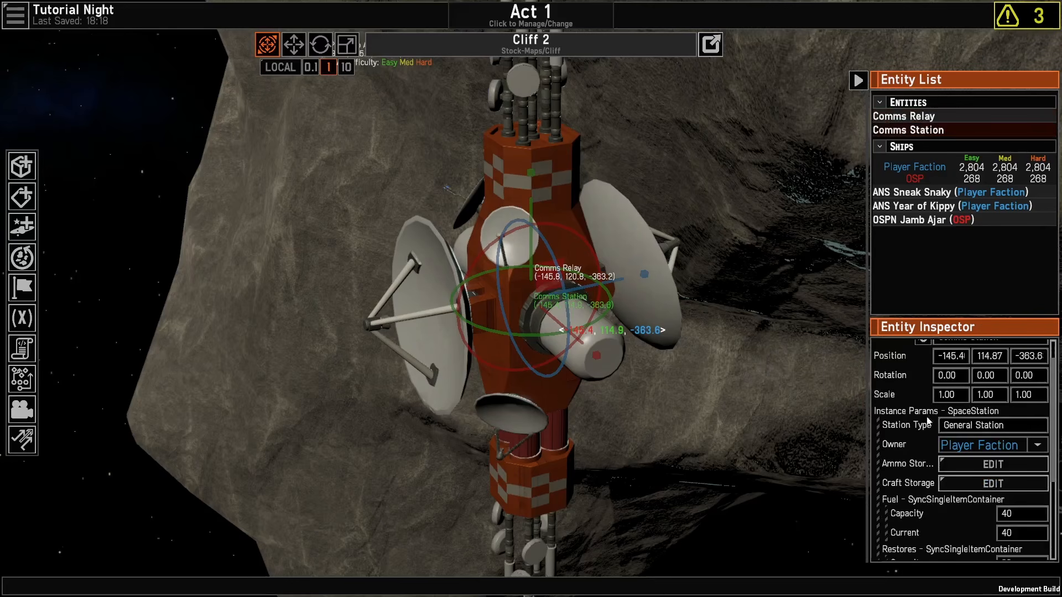
left_click(974, 447)
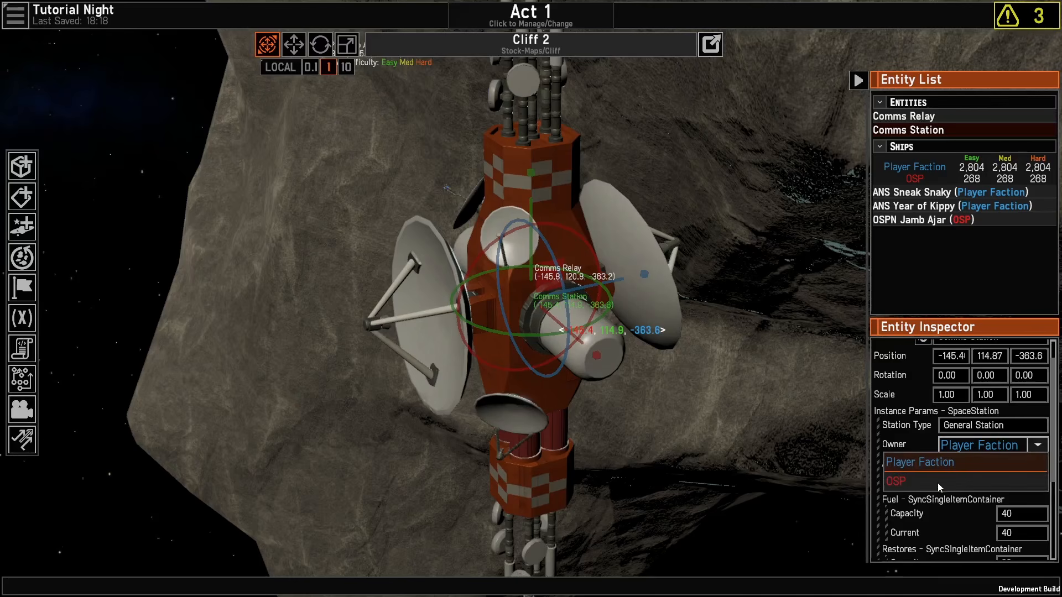
left_click(905, 489)
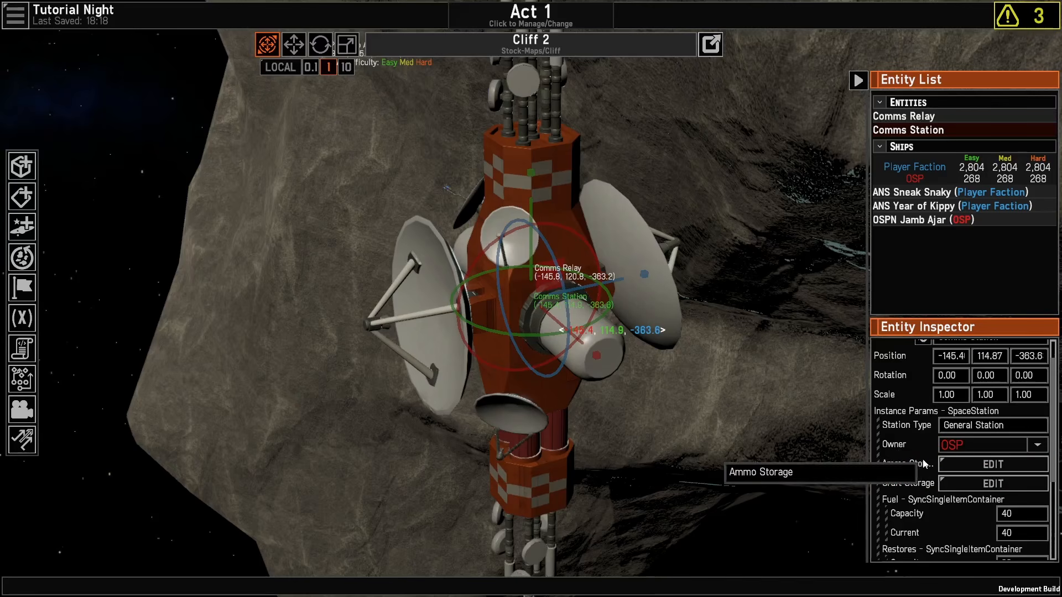
scroll(908, 431, "down", 1)
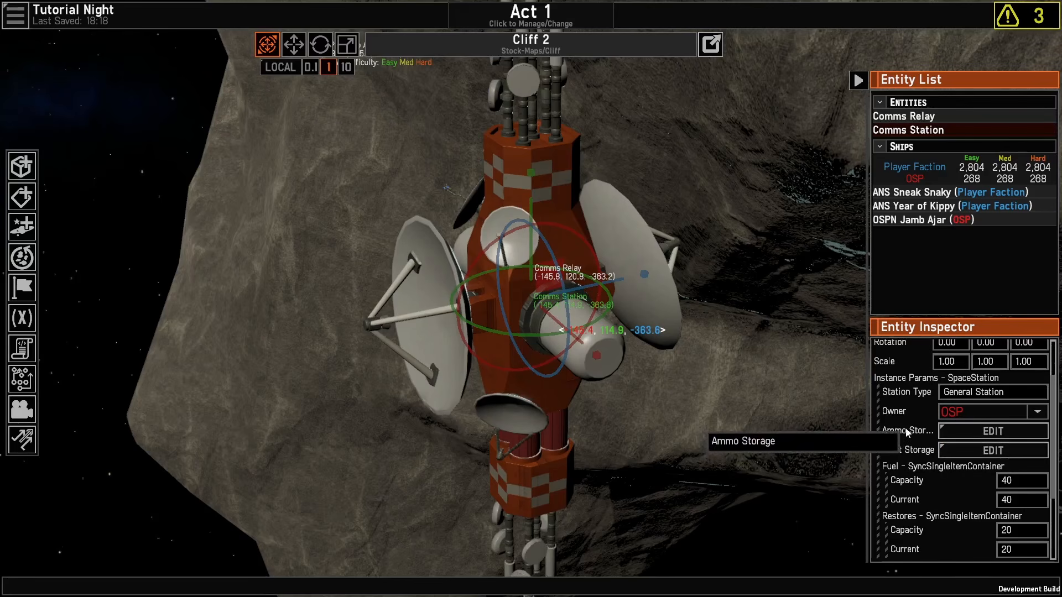
scroll(909, 449, "down", 3)
scroll(910, 411, "down", 1)
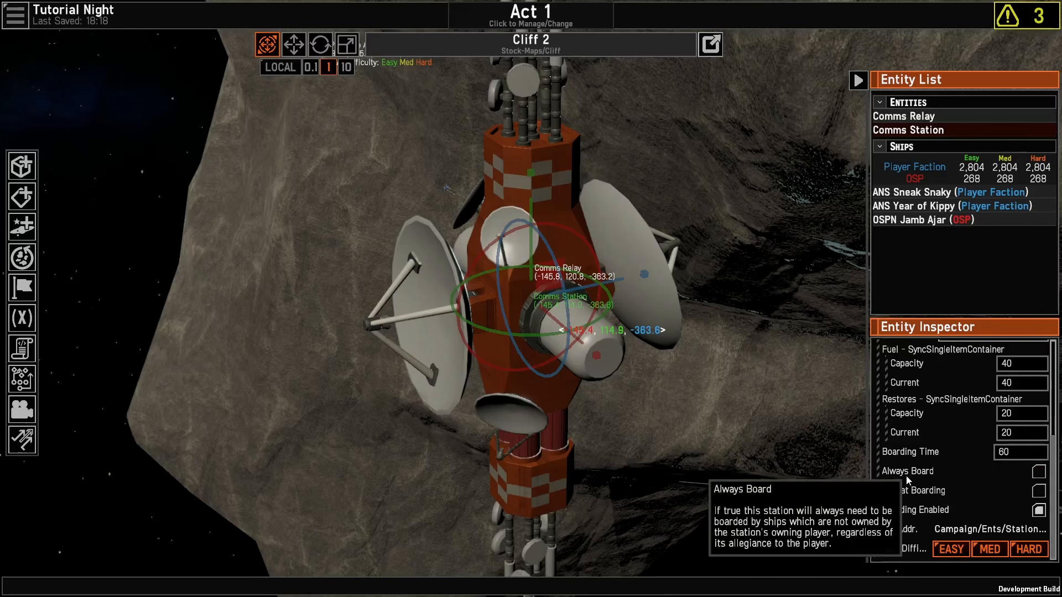
scroll(936, 443, "up", 6)
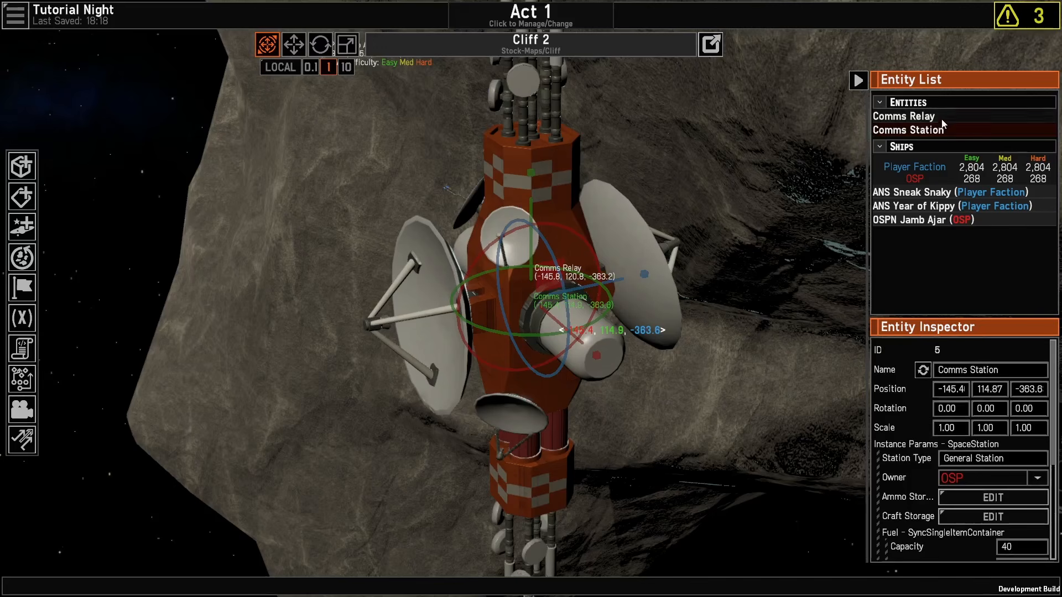
Step: Spawn Campaign/Ents/Stations/Boarding Point as a nested entity under the Comms Station
right_click(905, 133)
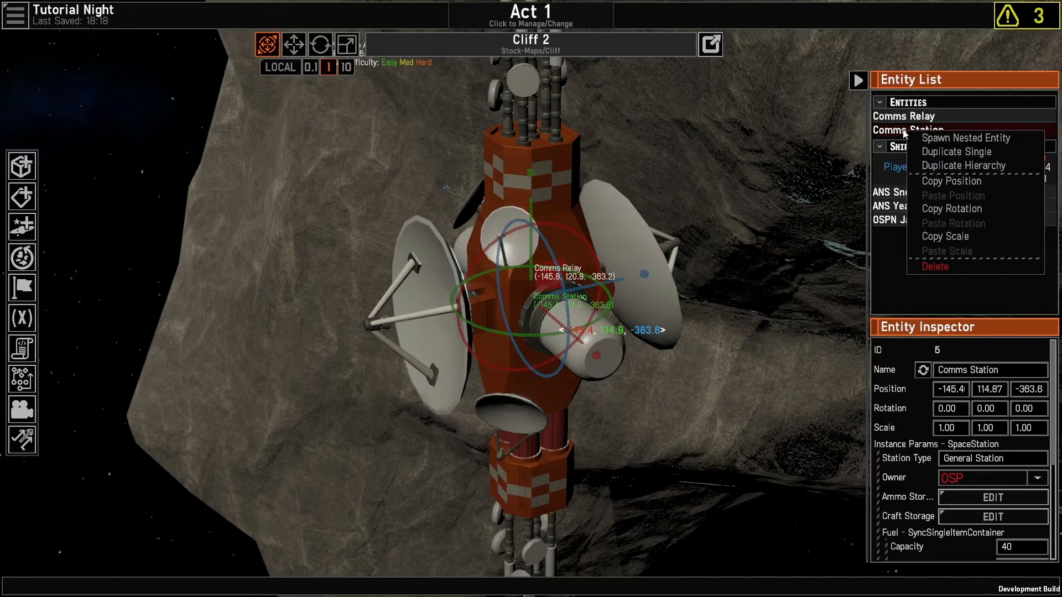
left_click(935, 139)
left_click(552, 299)
scroll(438, 383, "down", 2)
scroll(434, 379, "down", 9)
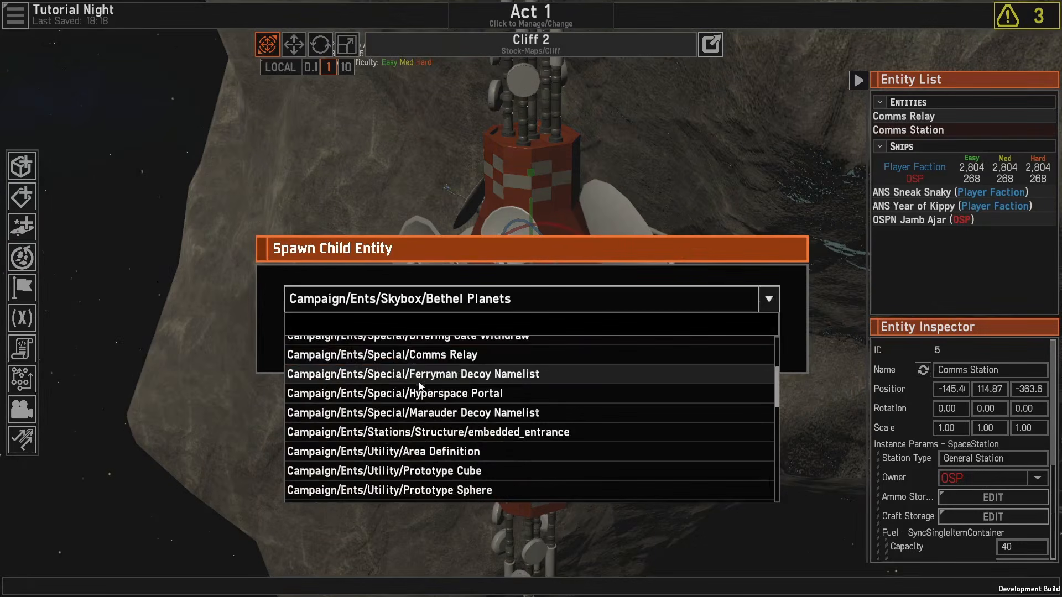
scroll(430, 376, "up", 10)
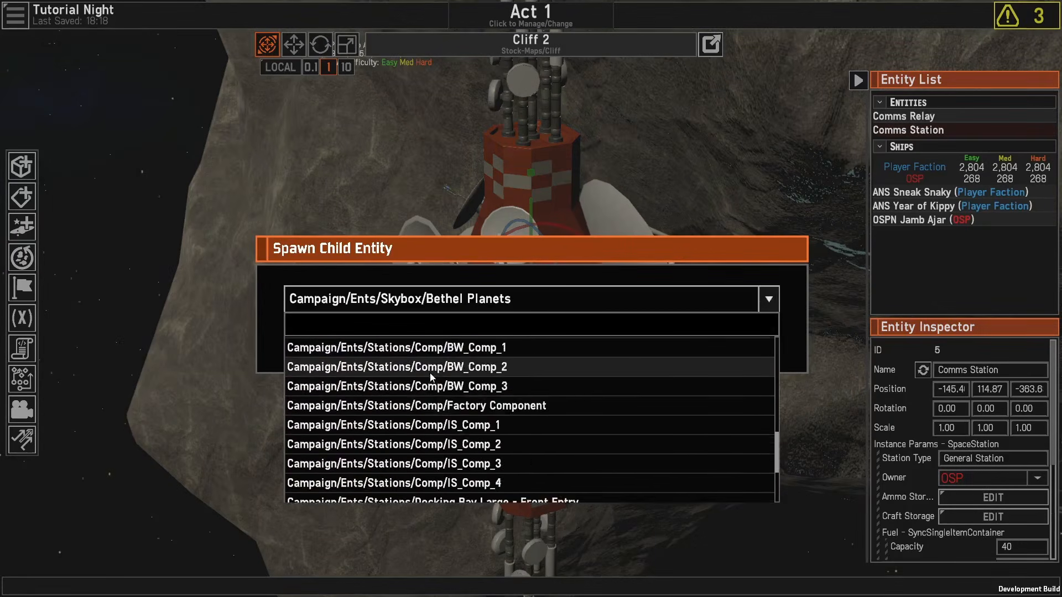
scroll(442, 381, "down", 4)
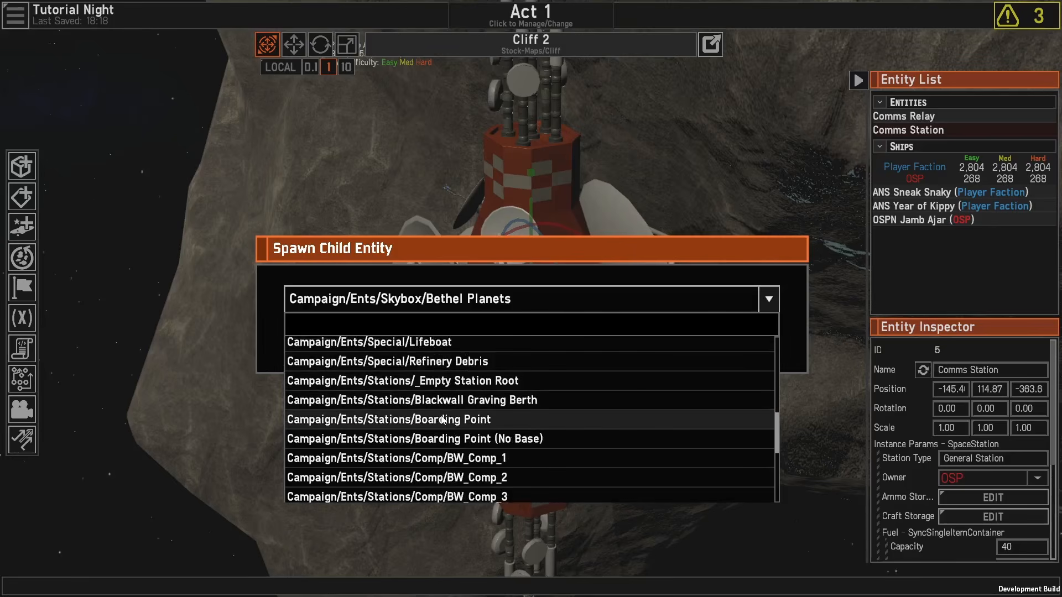
left_click(442, 420)
left_click(451, 345)
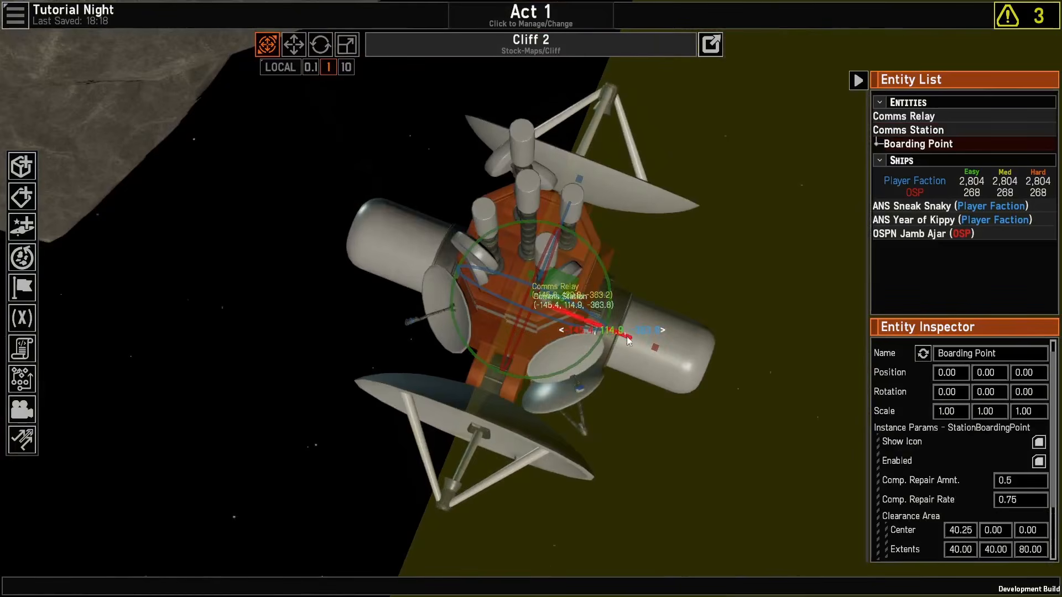
Step: Move the Boarding Point to the relay's upper section, at a Y position of about 28 and a Z position of about -9
right_click_drag(715, 278, 526, 154)
left_click_drag(531, 213, 713, 176)
left_click_drag(627, 121, 567, 125)
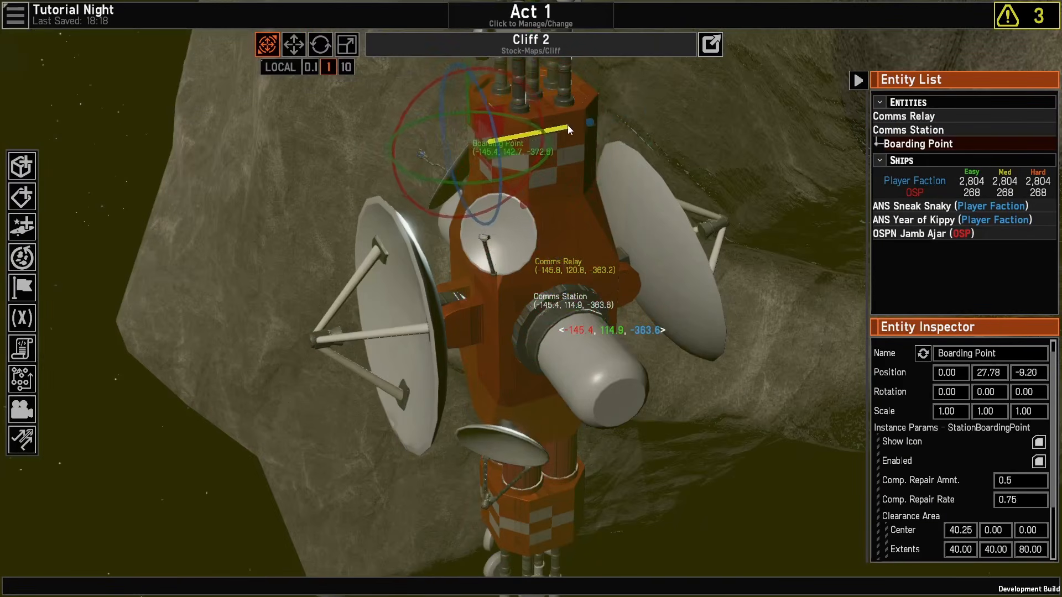
Step: Rotate the Boarding Point about 89 degrees around Y so its clearance area extends outward from the relay
right_click_drag(567, 125, 692, 385)
left_click_drag(574, 308, 415, 452)
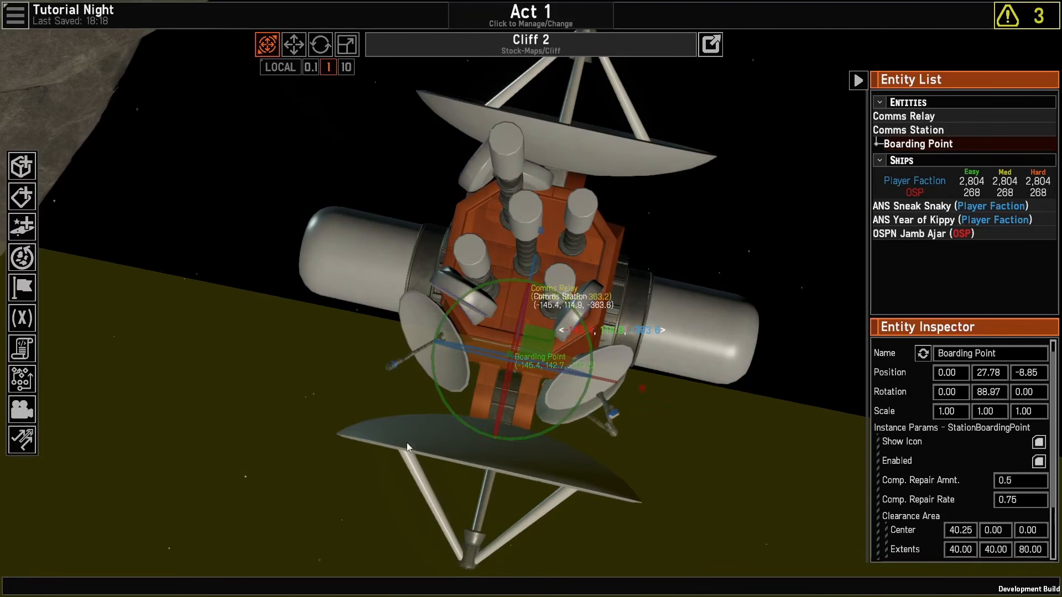
key("s")
right_click_drag(393, 416, 87, 249)
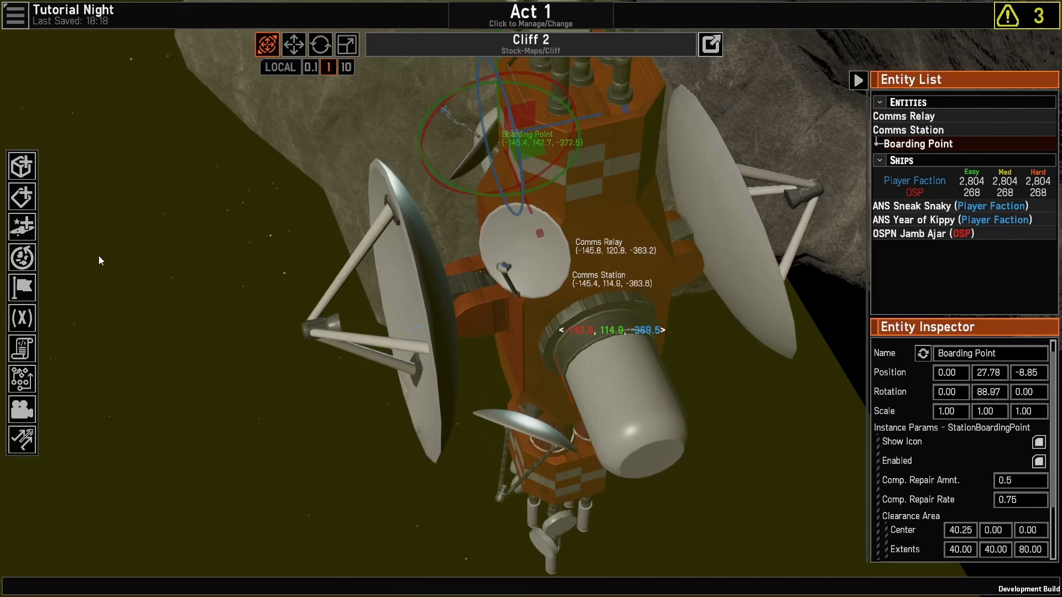
Step: Fine-tune the Boarding Point to a Z position of about -7.5 and a Y rotation of about 91 degrees, and deselect it
scroll(513, 305, "down", 5)
right_click_drag(513, 308, 491, 433)
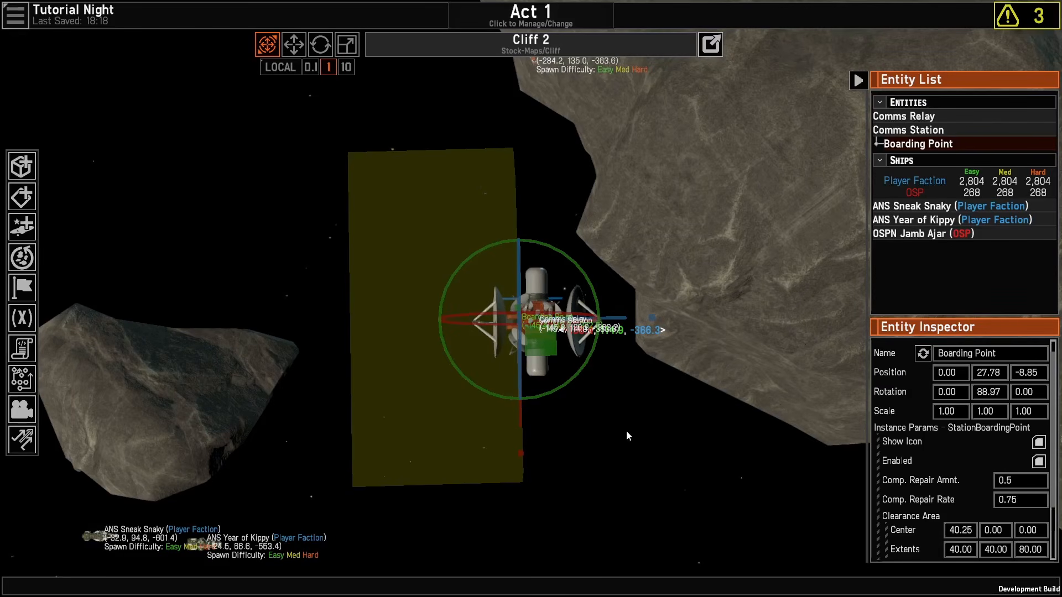
scroll(626, 430, "up", 5)
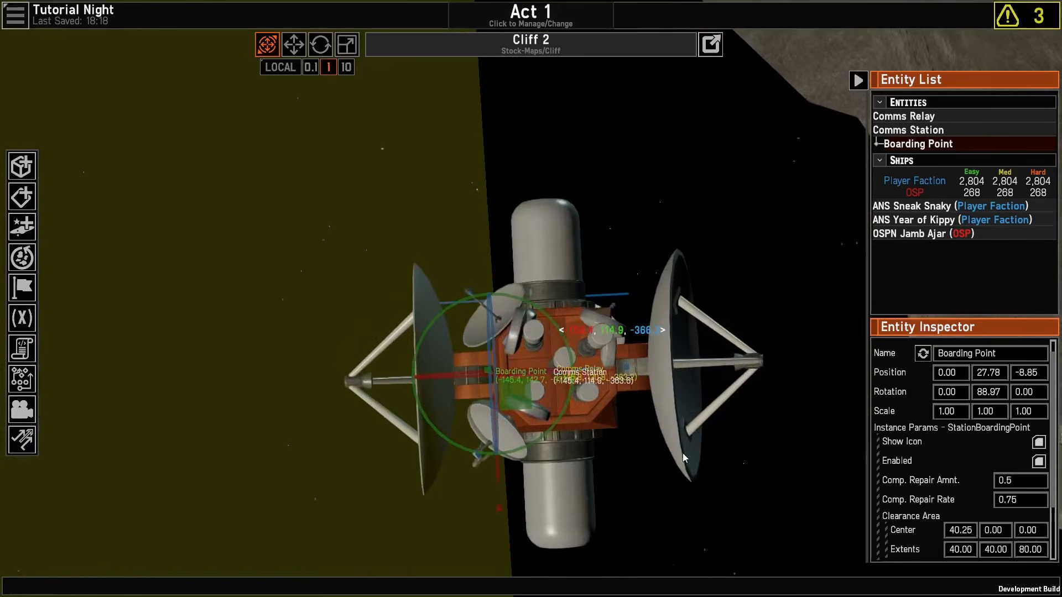
scroll(679, 443, "up", 4)
scroll(674, 428, "down", 5)
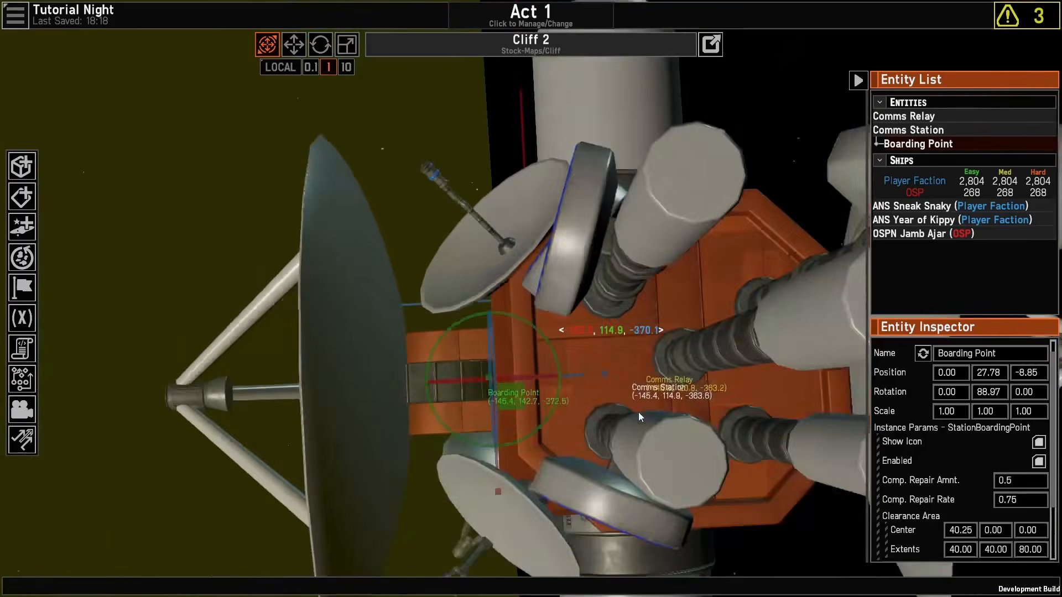
scroll(672, 426, "up", 5)
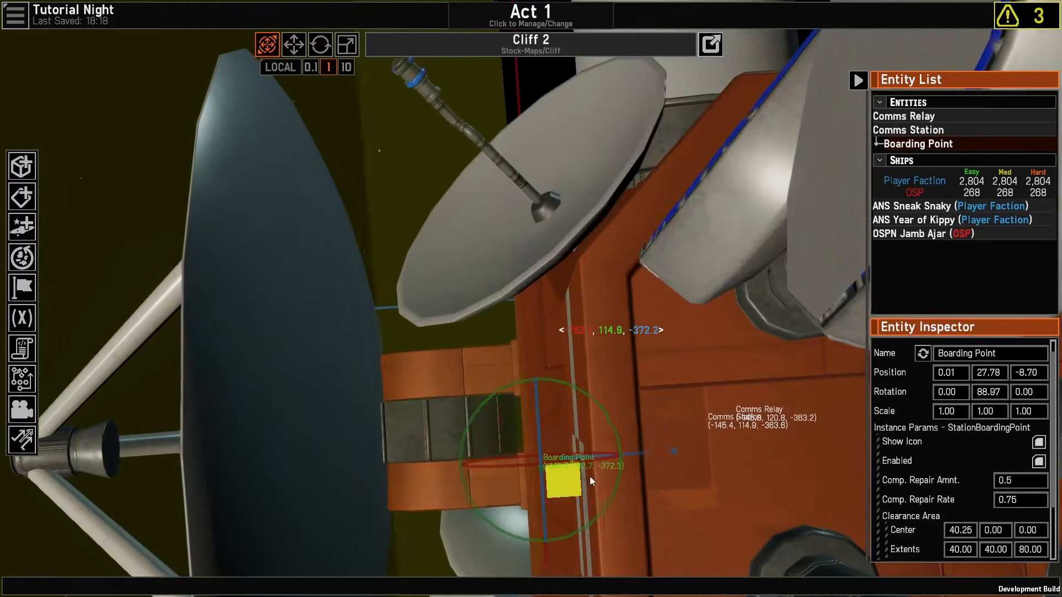
left_click_drag(590, 479, 658, 423)
scroll(658, 423, "down", 10)
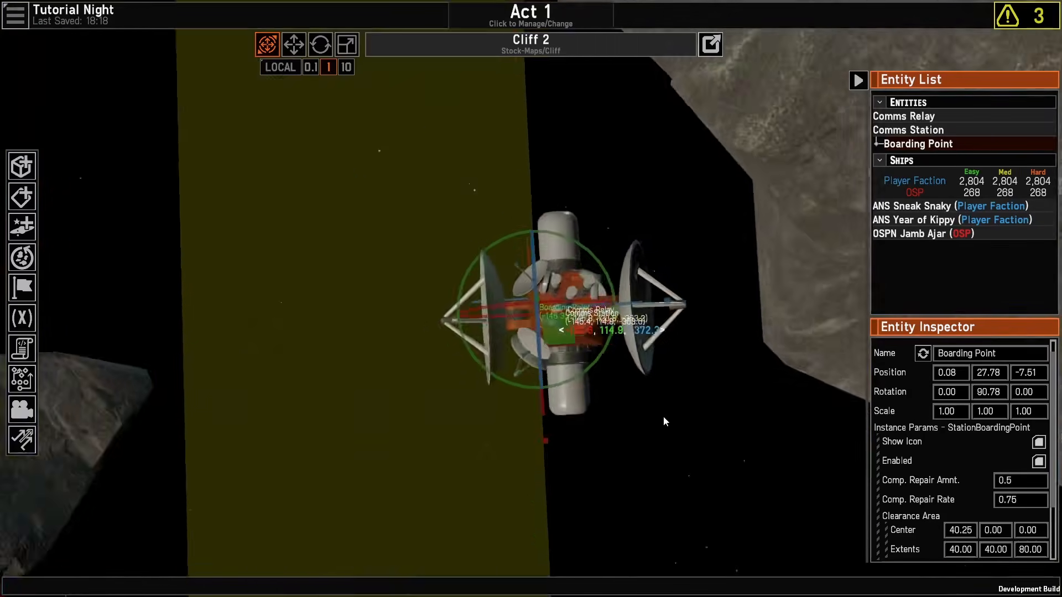
right_click_drag(666, 421, 708, 311)
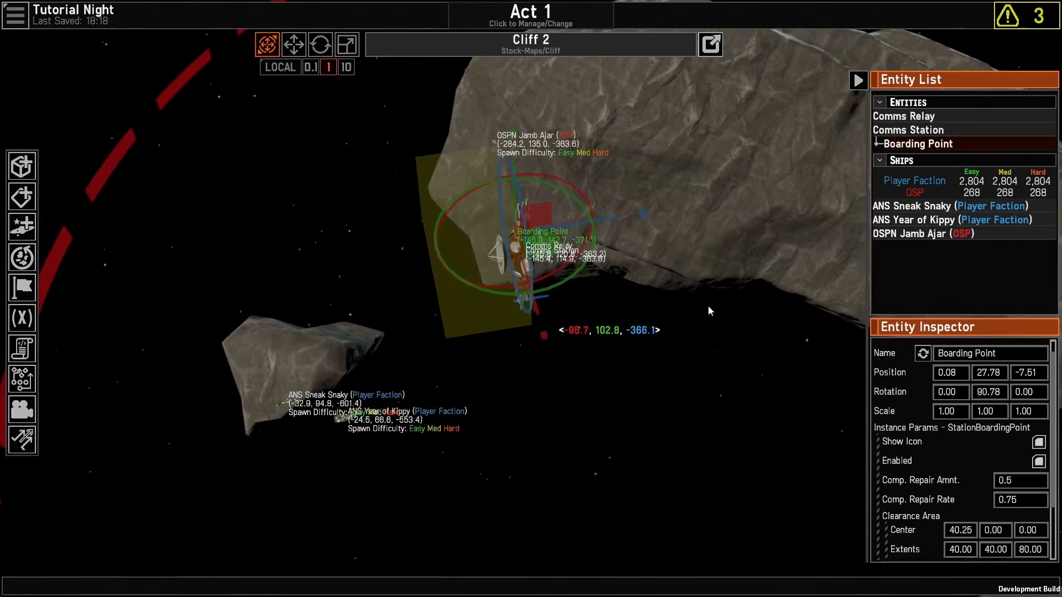
left_click(707, 307)
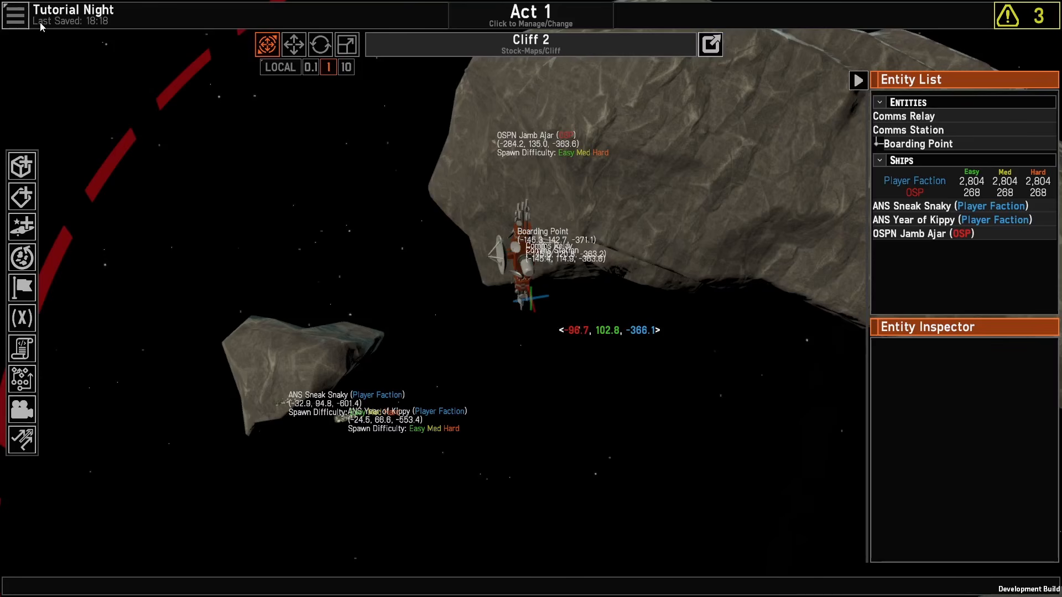
Step: Examine the placement of the Comms Relay, Comms Station and Boarding Point in front of the large asteroid
key("w")
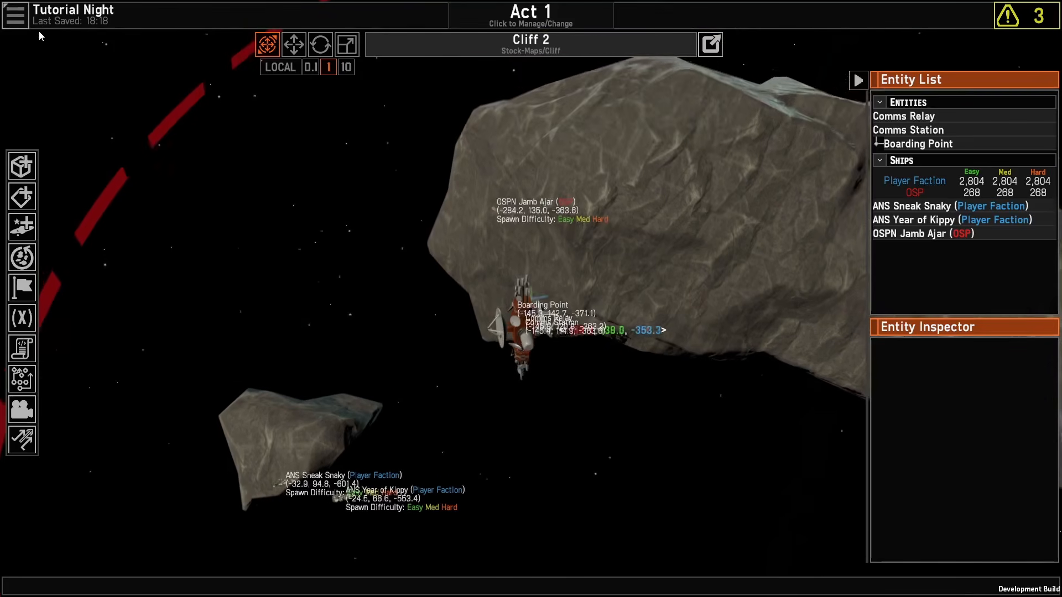
key("s")
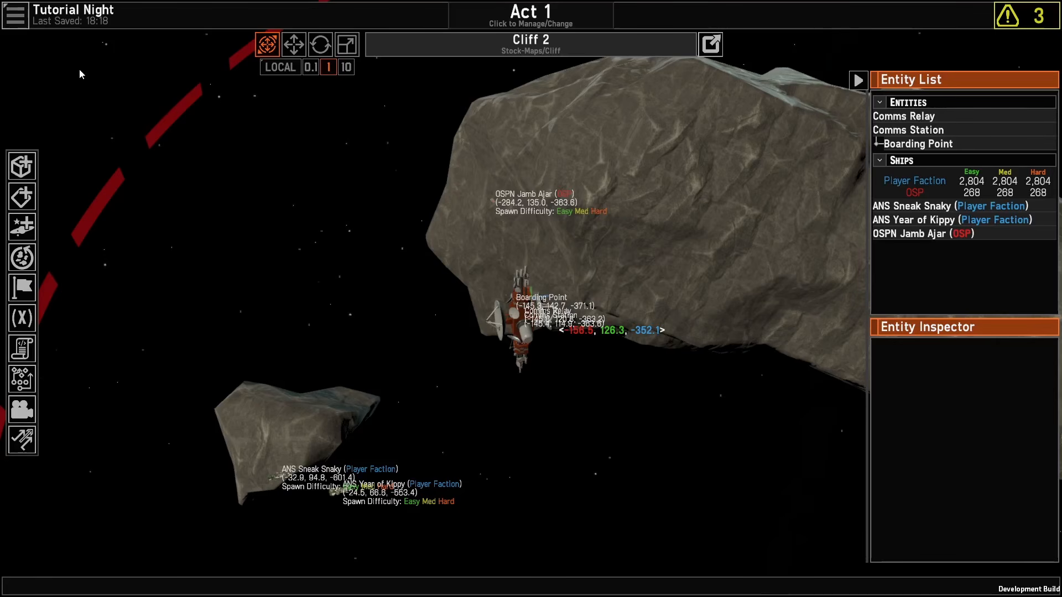
key("q")
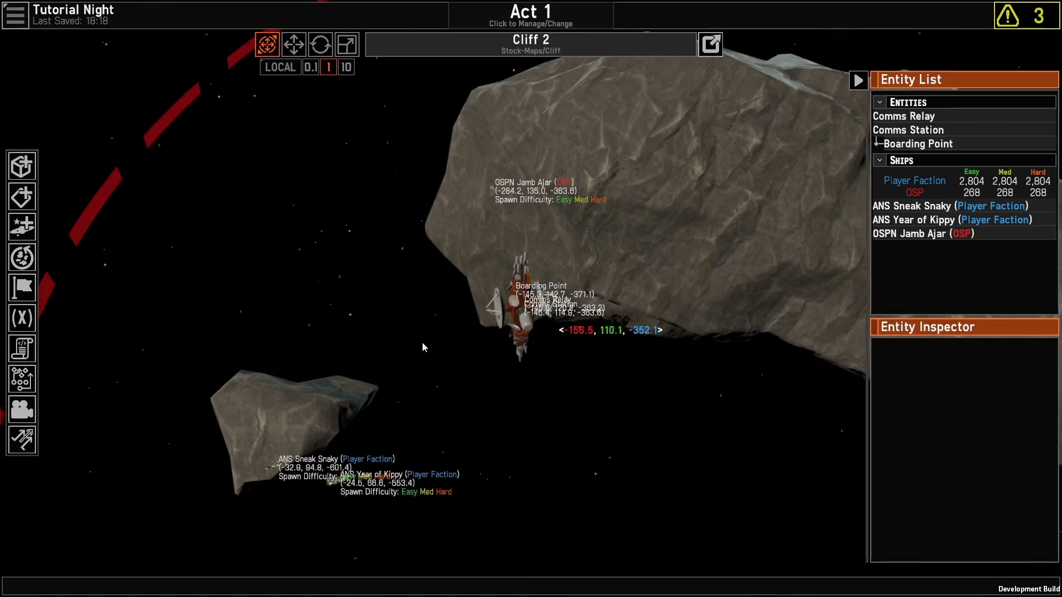
scroll(452, 326, "up", 5)
key("e")
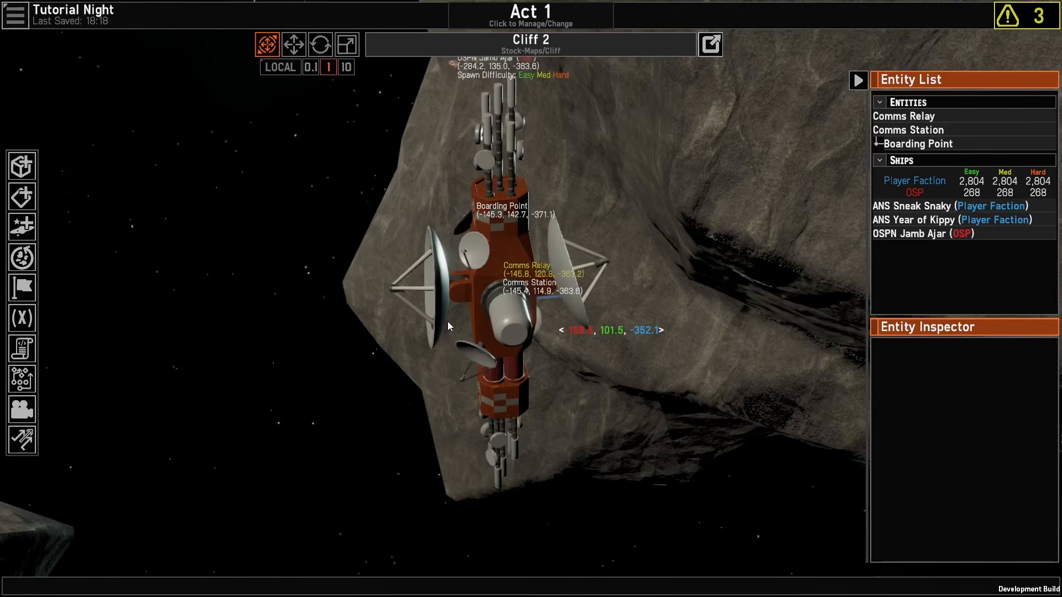
key("a")
key("e")
scroll(581, 351, "up", 5)
middle_click_drag(557, 351, 640, 351)
scroll(645, 335, "down", 5)
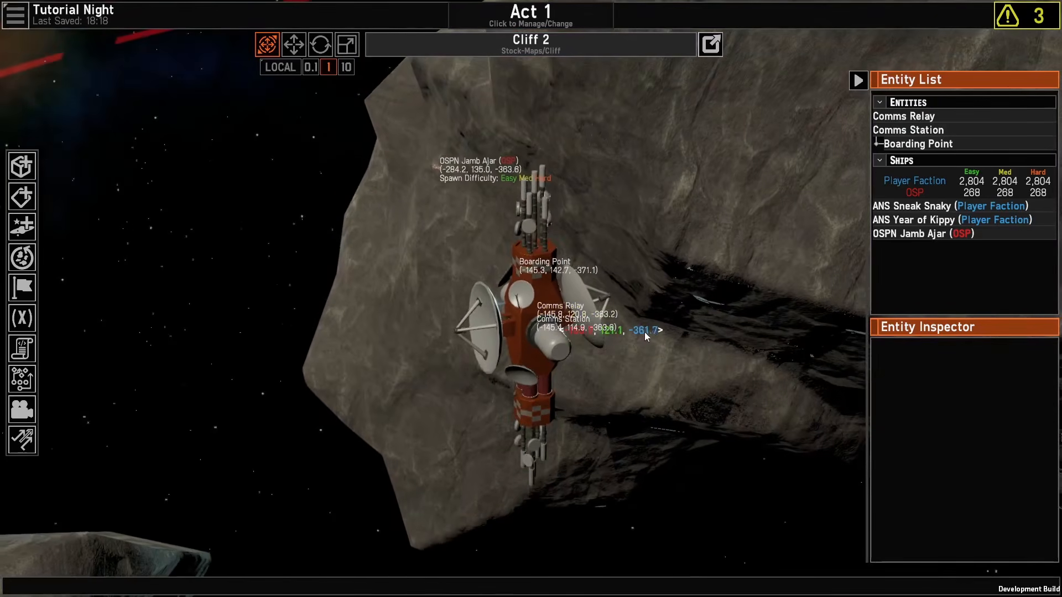
scroll(645, 334, "up", 5)
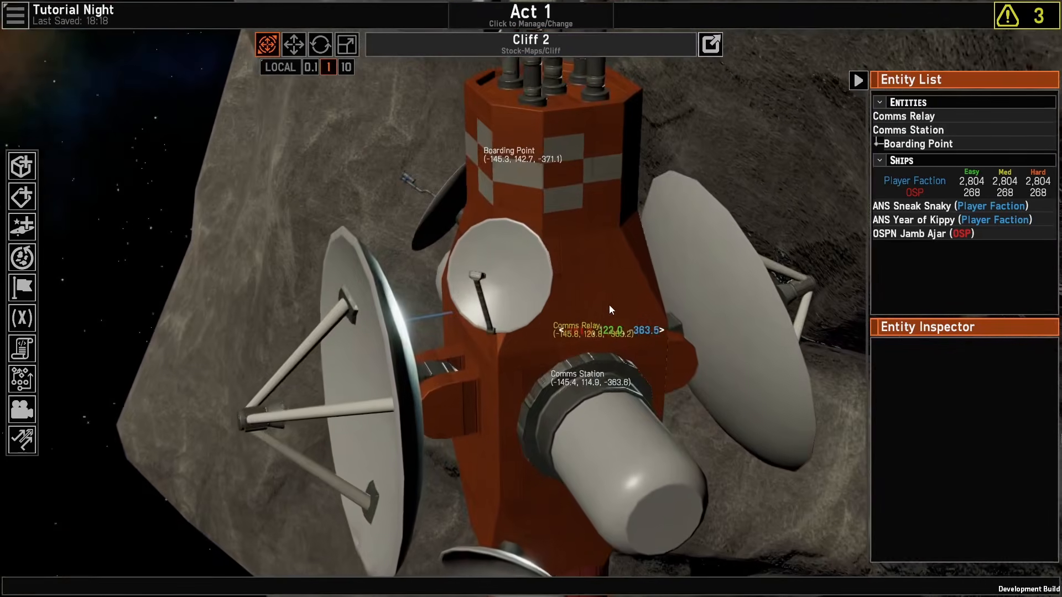
middle_click_drag(609, 305, 666, 273)
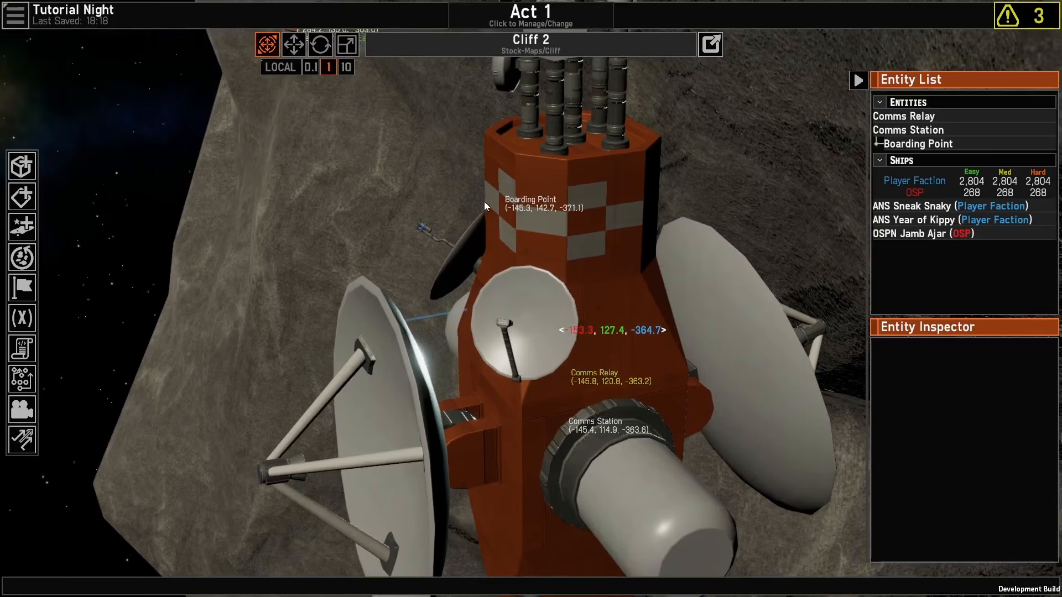
left_click(927, 144)
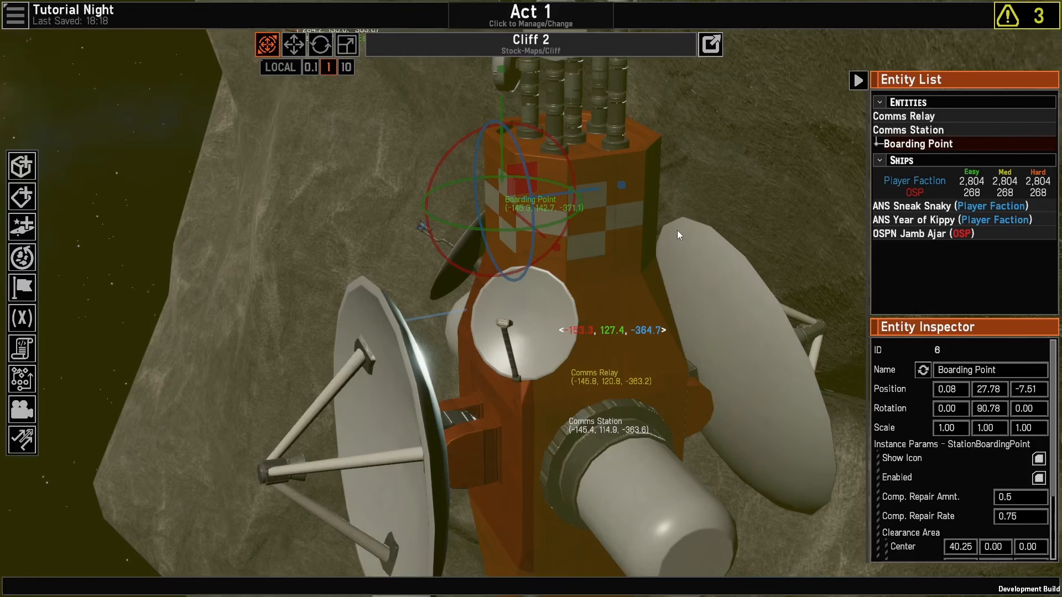
left_click(299, 182)
scroll(326, 193, "down", 6)
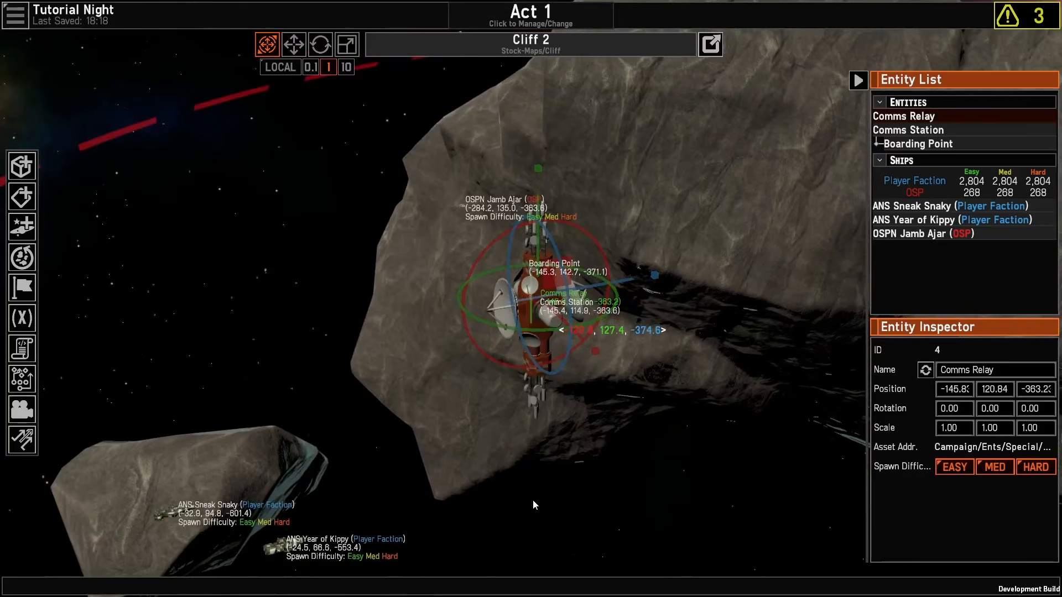
left_click(534, 503)
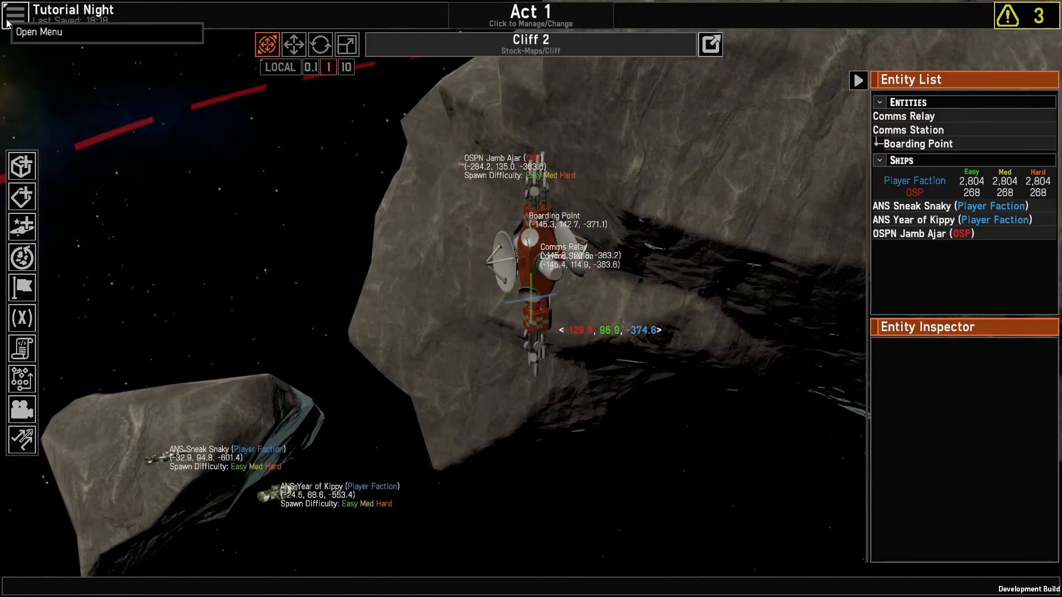
Step: Create a new mission objective named "Capture the station"
left_click(23, 287)
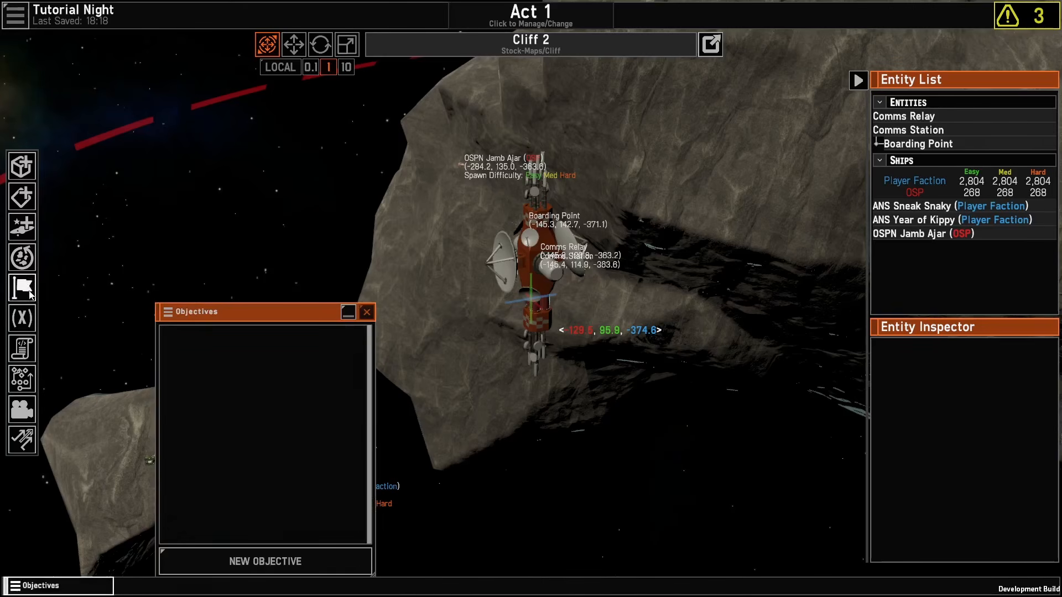
left_click(311, 561)
left_click(231, 353)
type("C")
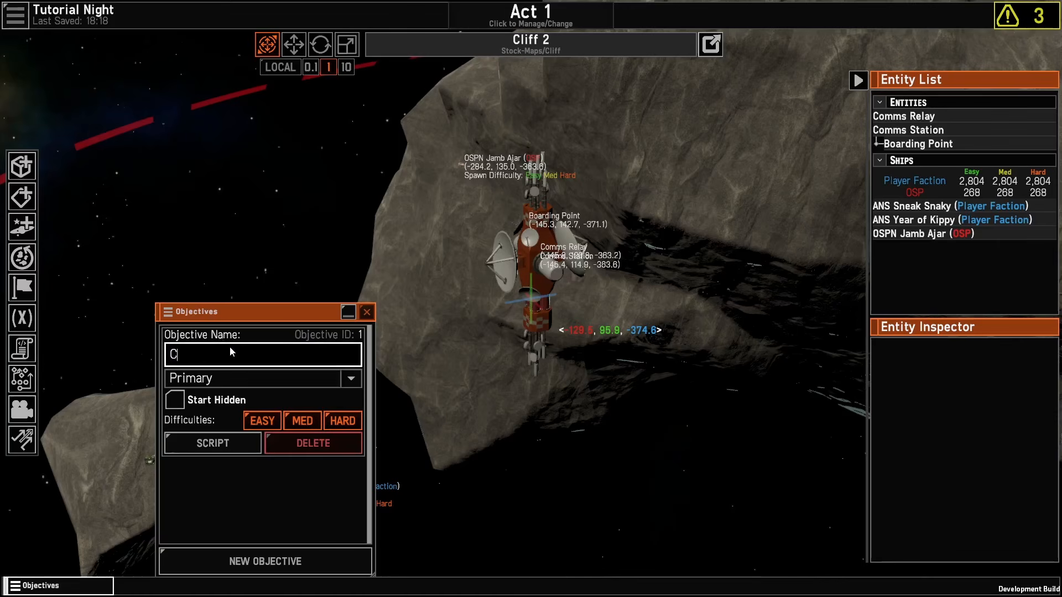
type("apture the station")
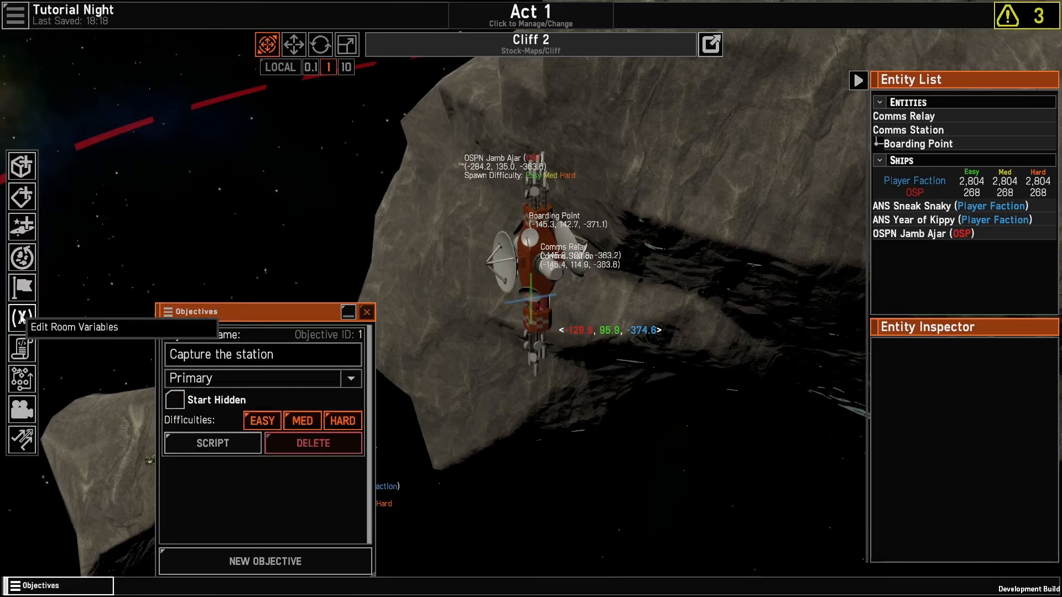
Step: Create a Boolean room variable named "Station Captured" and close the variable editor
left_click(22, 318)
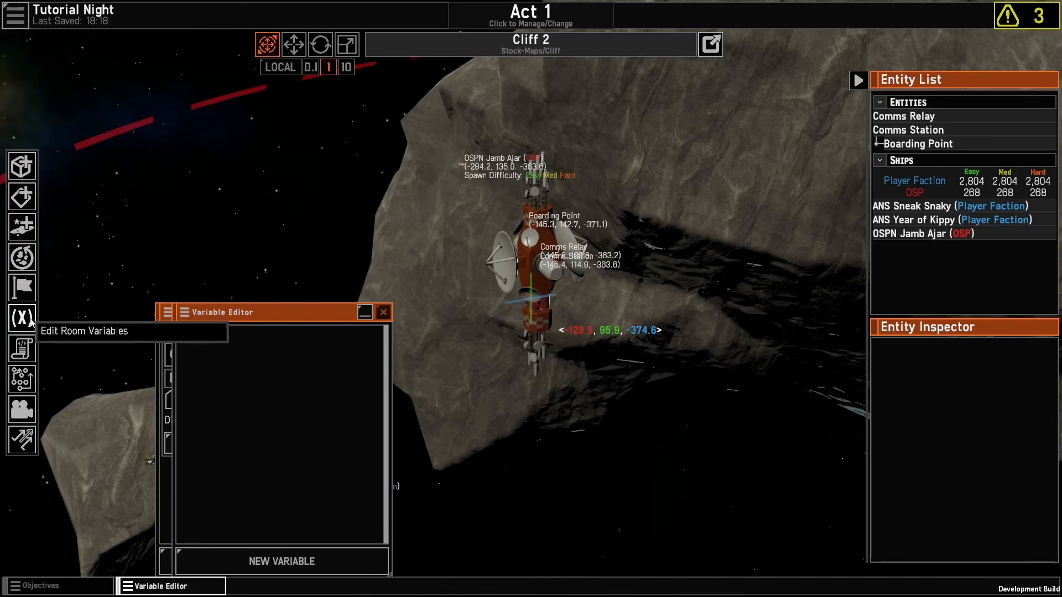
left_click(343, 567)
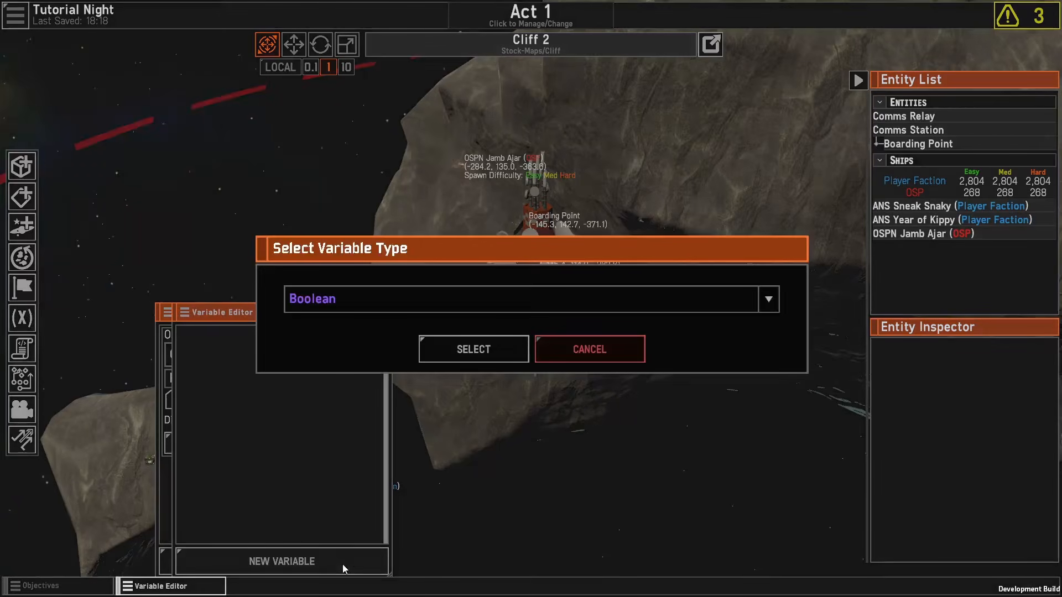
left_click(459, 352)
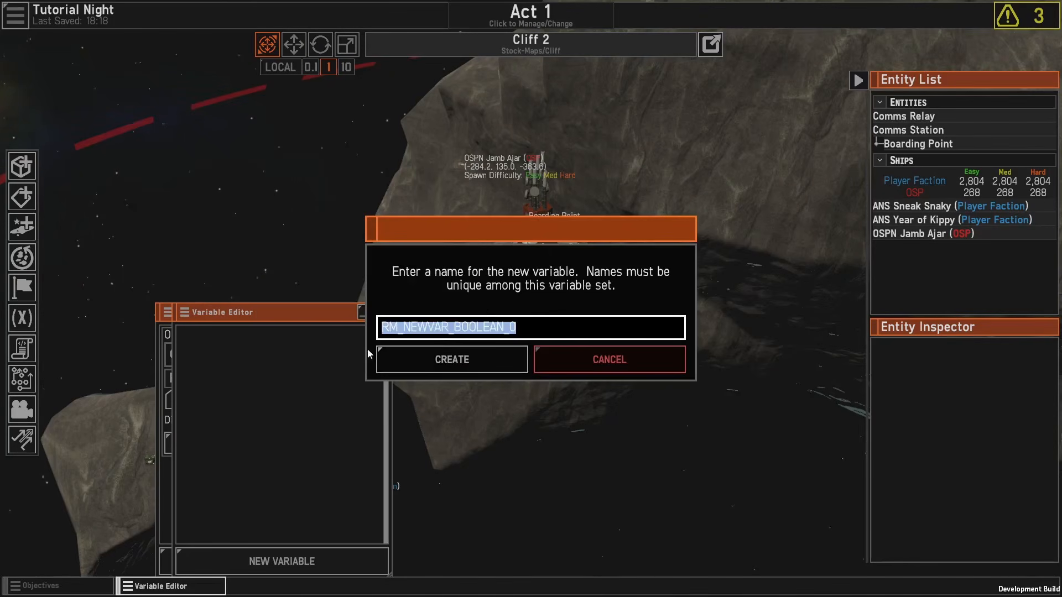
type("Station ")
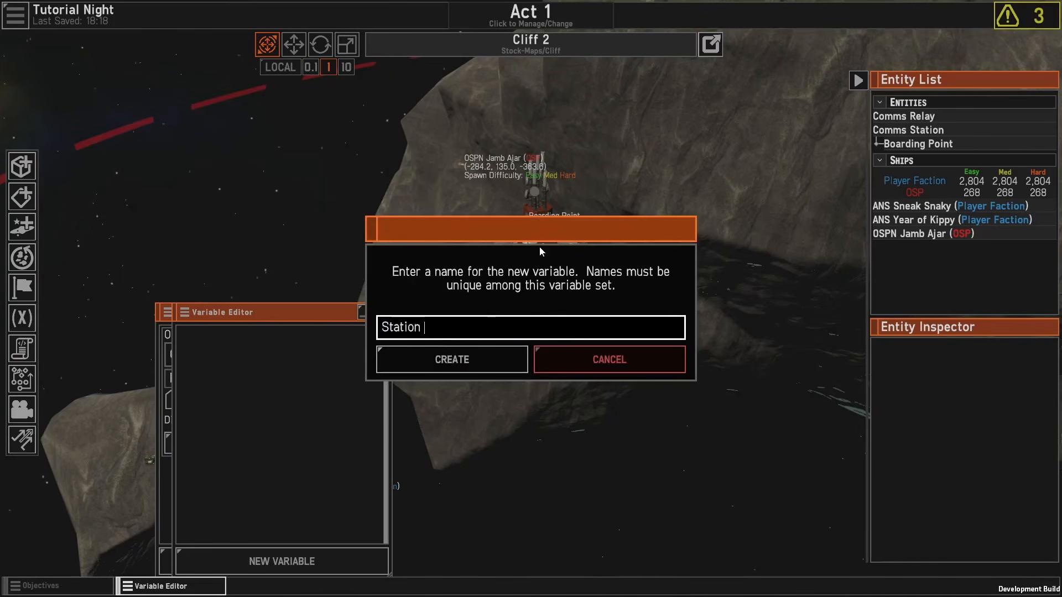
type("Captured")
left_click(387, 372)
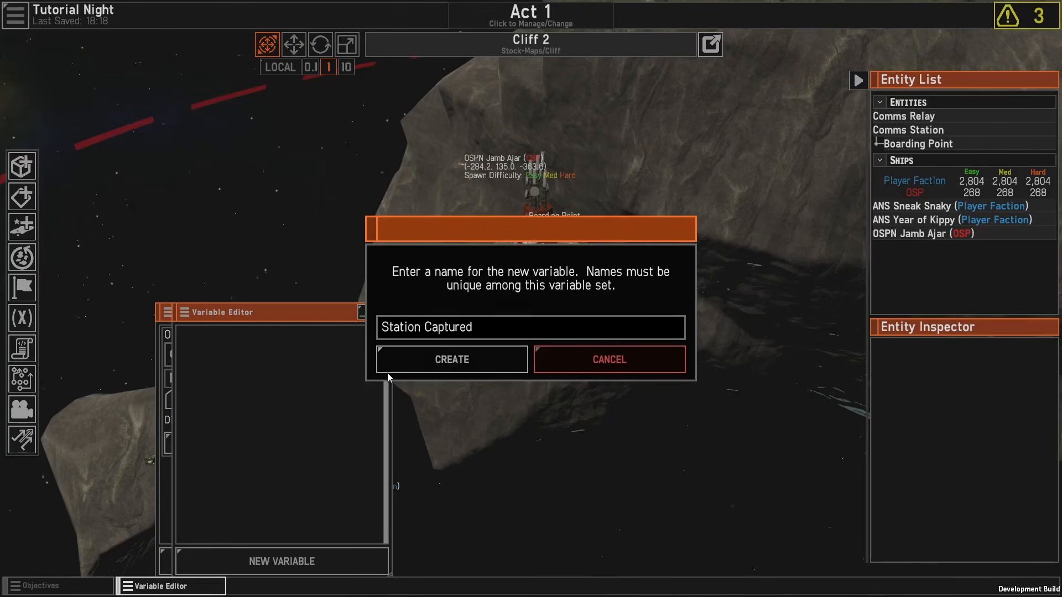
left_click(392, 358)
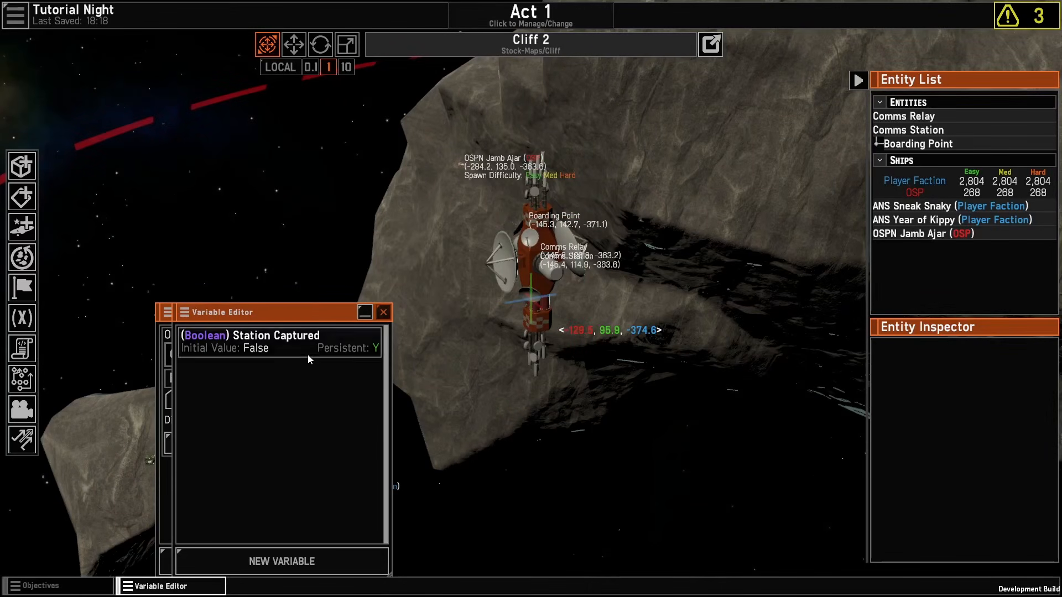
left_click(383, 312)
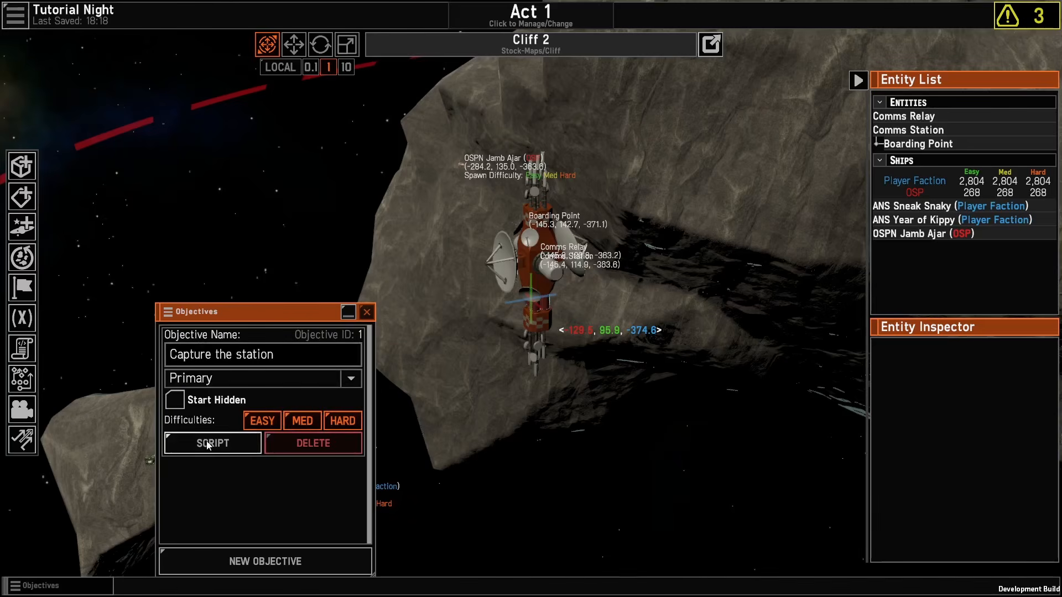
Step: Open the completion script of the "Capture the station" objective and examine the outputs of its EvaluatePassFailMaster node
left_click(206, 444)
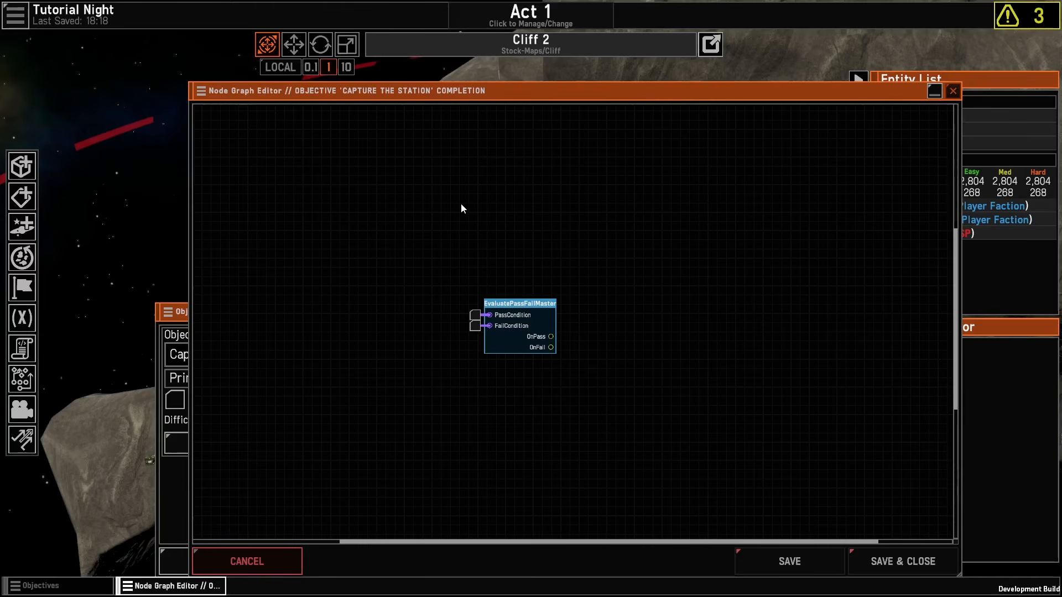
scroll(482, 218, "up", 3)
left_click_drag(416, 264, 486, 216)
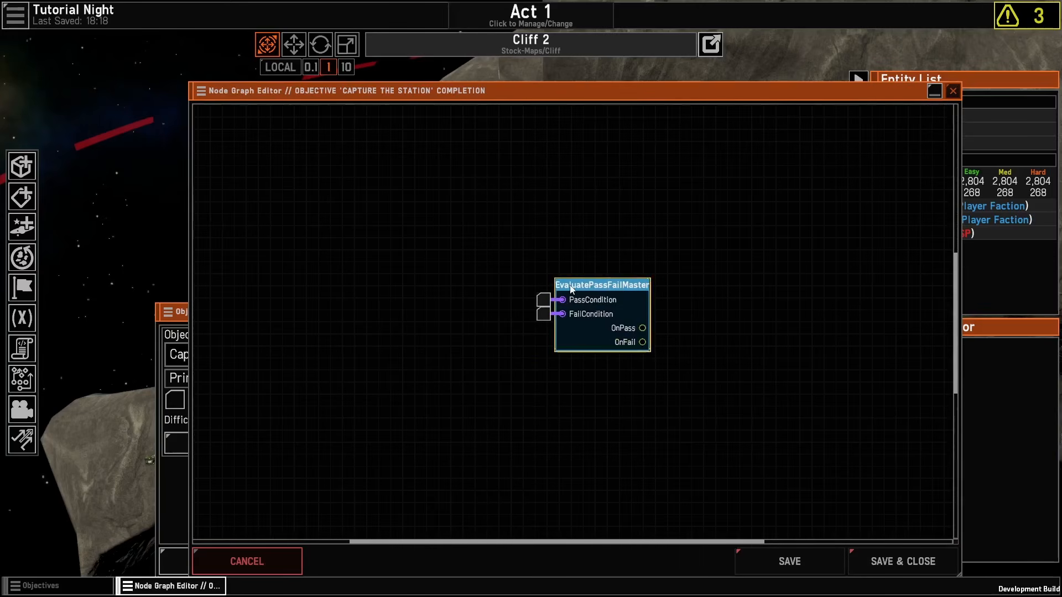
left_click_drag(579, 239, 632, 298)
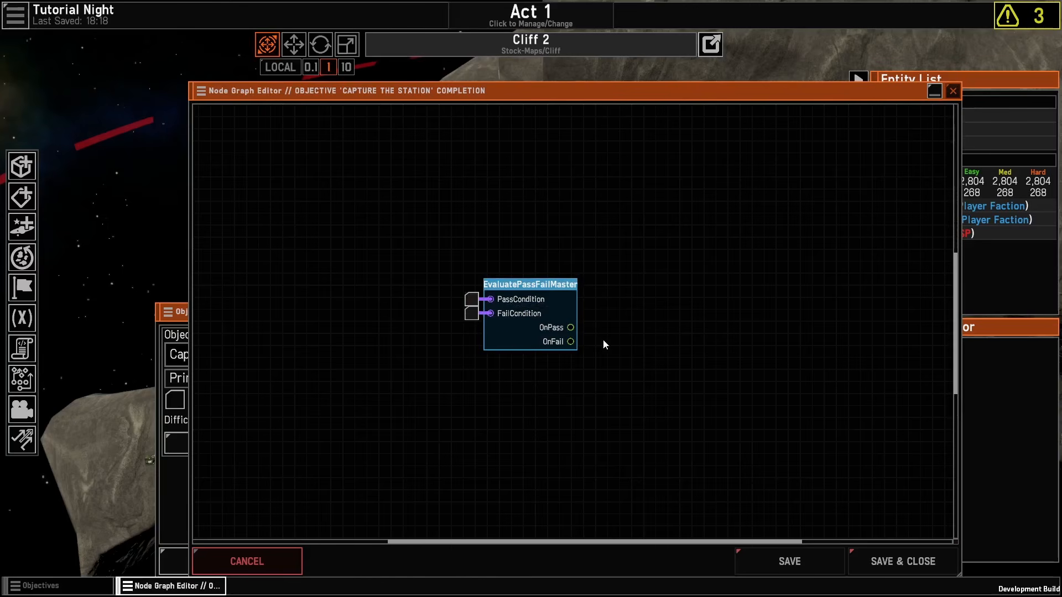
left_click_drag(571, 327, 621, 296)
left_click_drag(570, 341, 632, 376)
left_click_drag(572, 327, 616, 274)
middle_click_drag(616, 241, 728, 275)
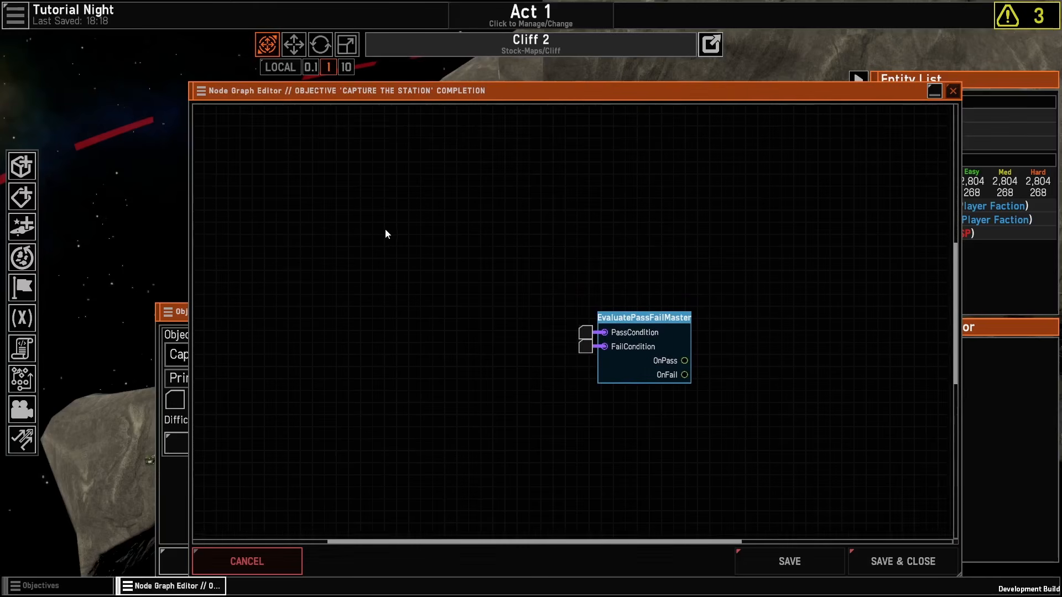
middle_click_drag(382, 242, 381, 270)
Step: Add a SelectStation node set to the Comms Station and connect its BoardingCompleted output to PassCondition
right_click(282, 279)
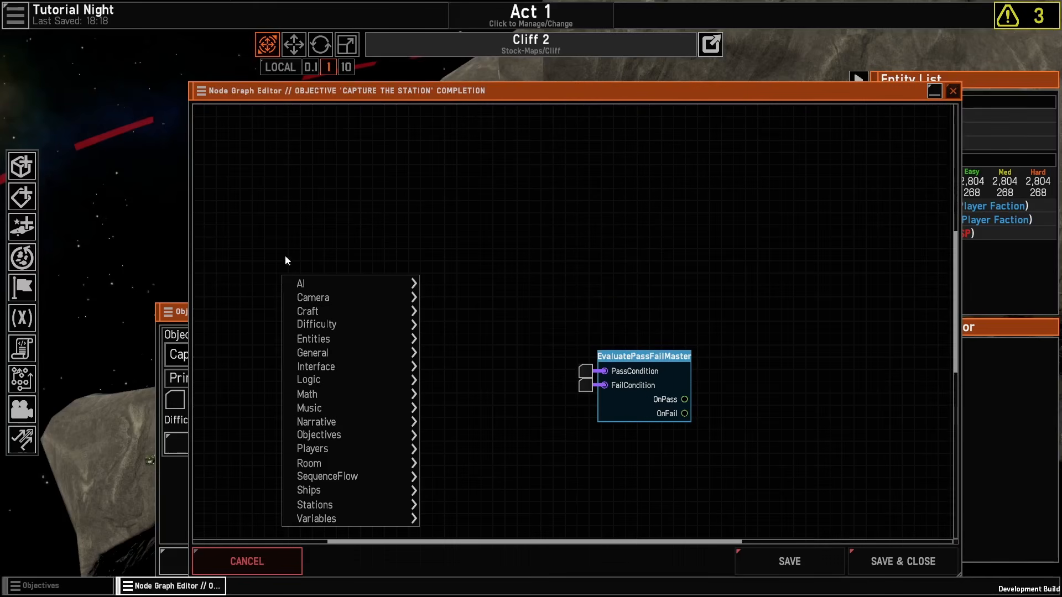
mouse_move(348, 451)
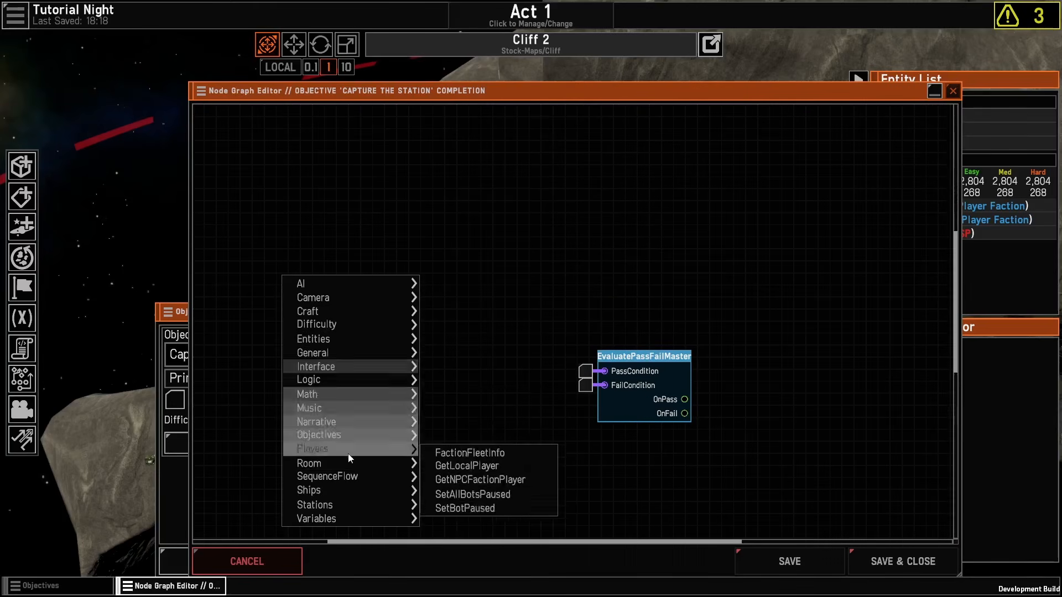
mouse_move(354, 505)
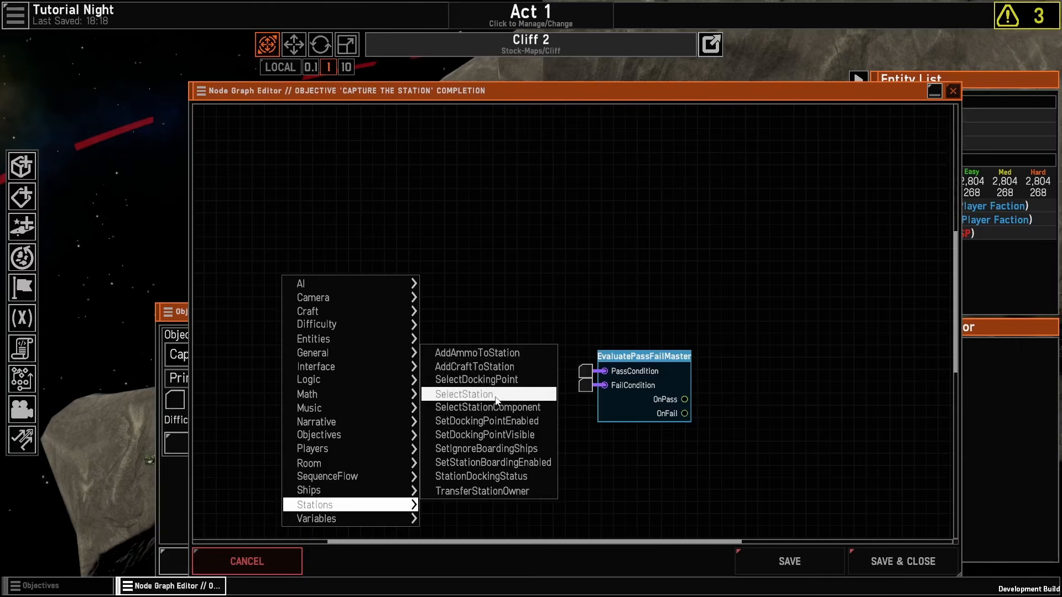
left_click(496, 401)
left_click(364, 259)
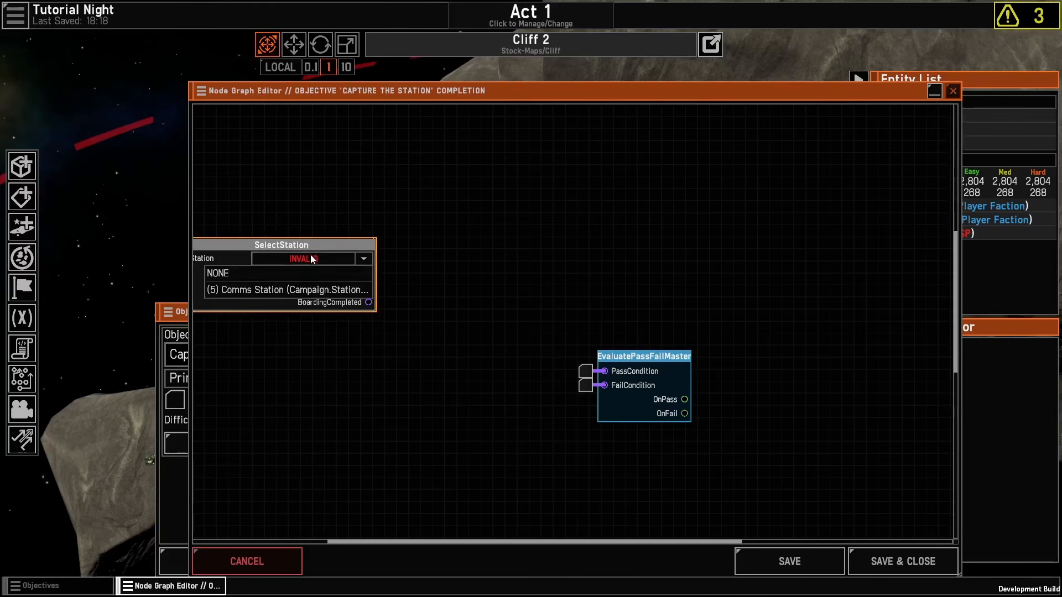
left_click(274, 291)
left_click_drag(250, 283, 337, 317)
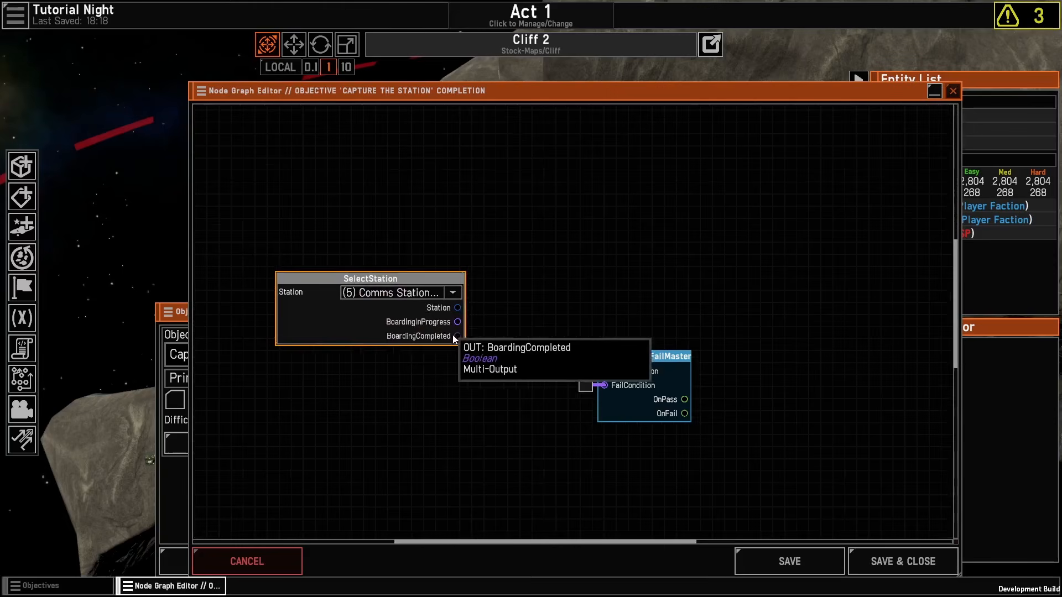
left_click_drag(458, 335, 520, 360)
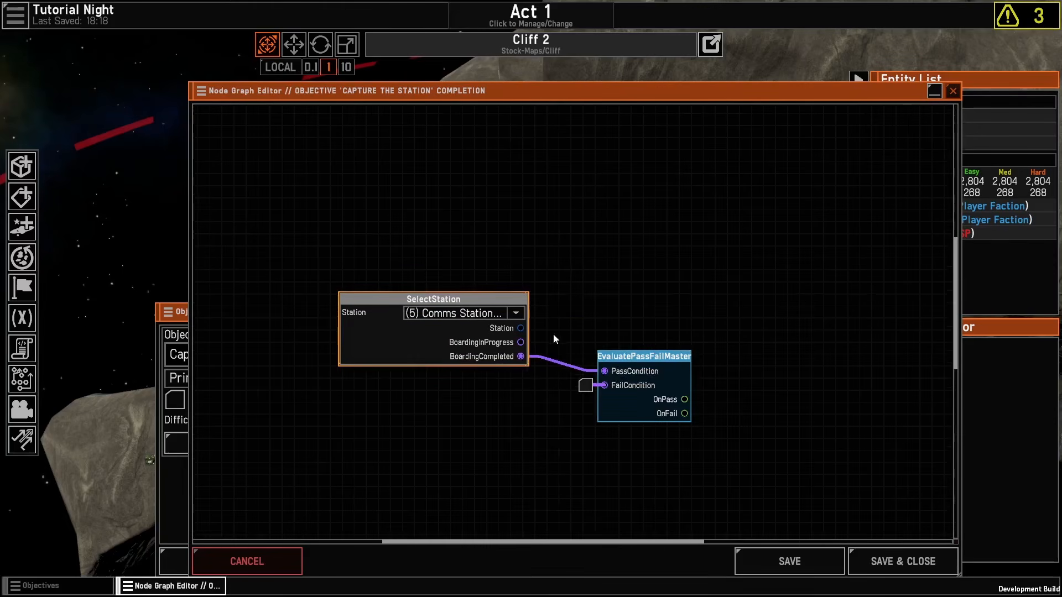
left_click(754, 371)
Step: Add a WriteVarBool node and connect the OnPass output of EvaluatePassFailMaster to its Prev input
middle_click_drag(724, 385, 565, 371)
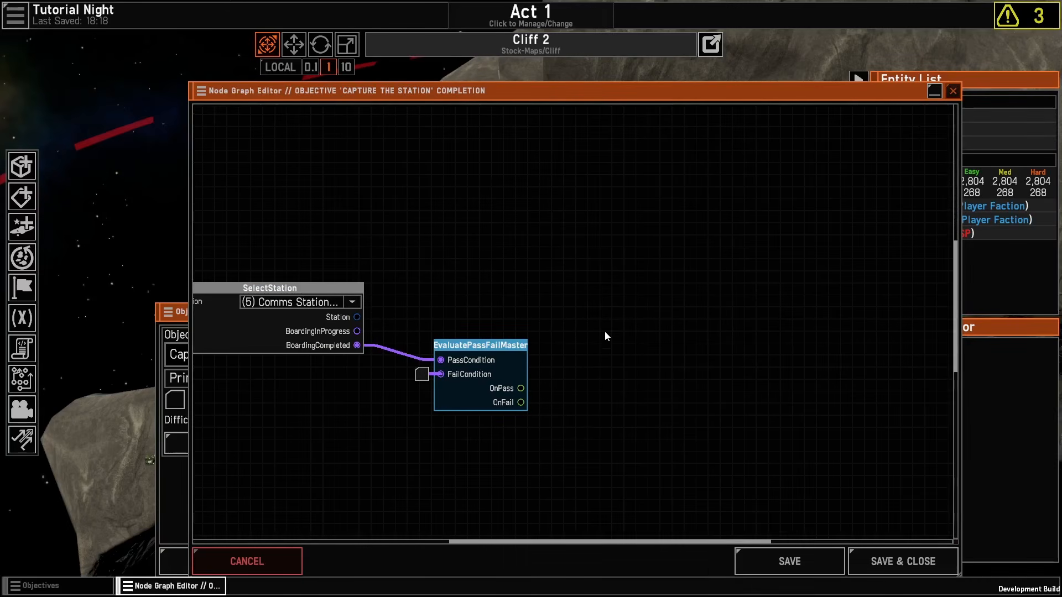
right_click(600, 351)
mouse_move(691, 344)
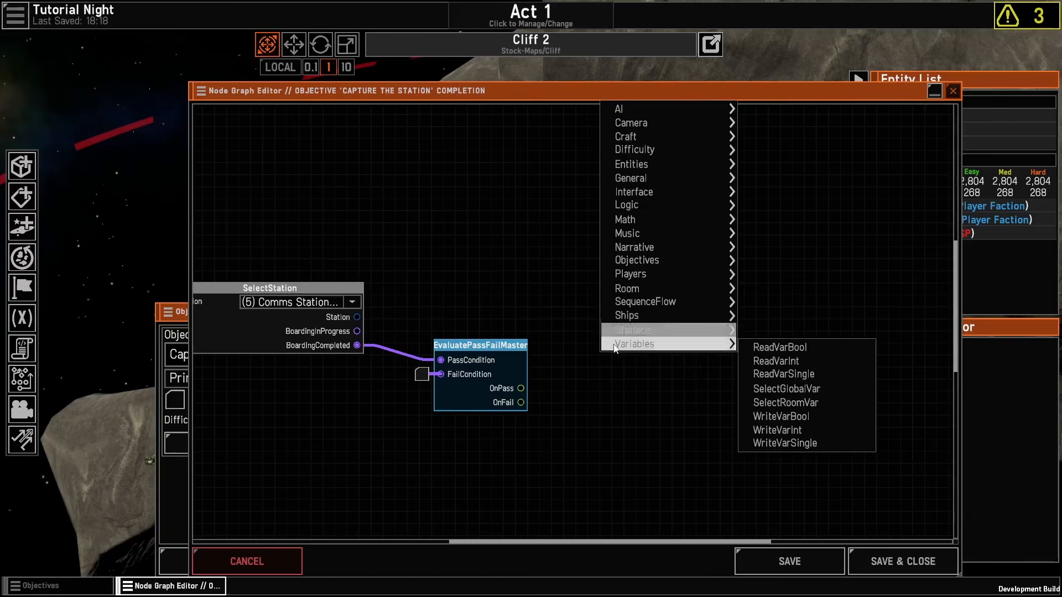
left_click(781, 416)
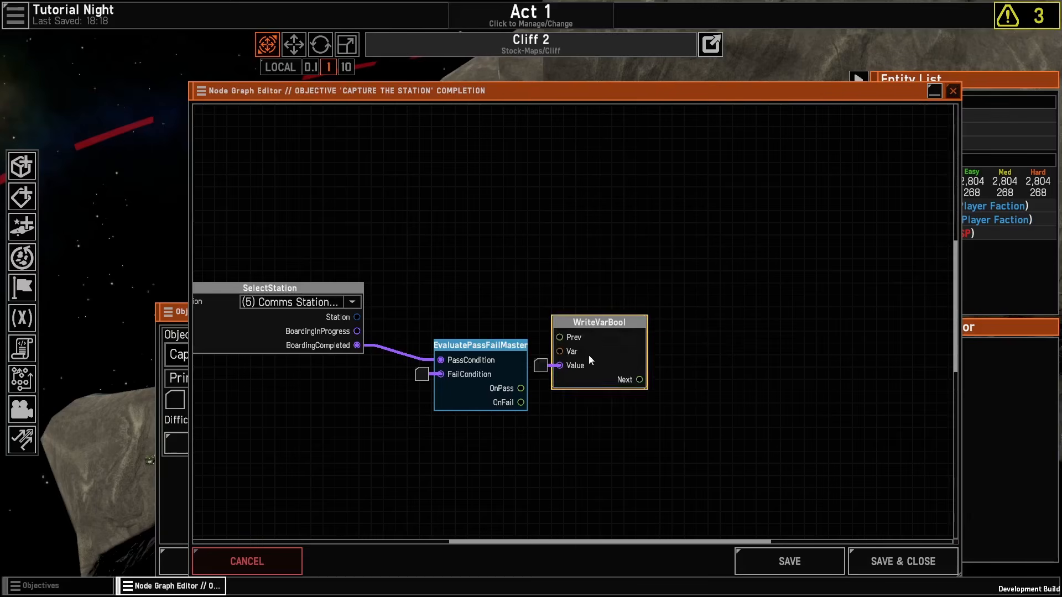
left_click_drag(520, 388, 632, 364)
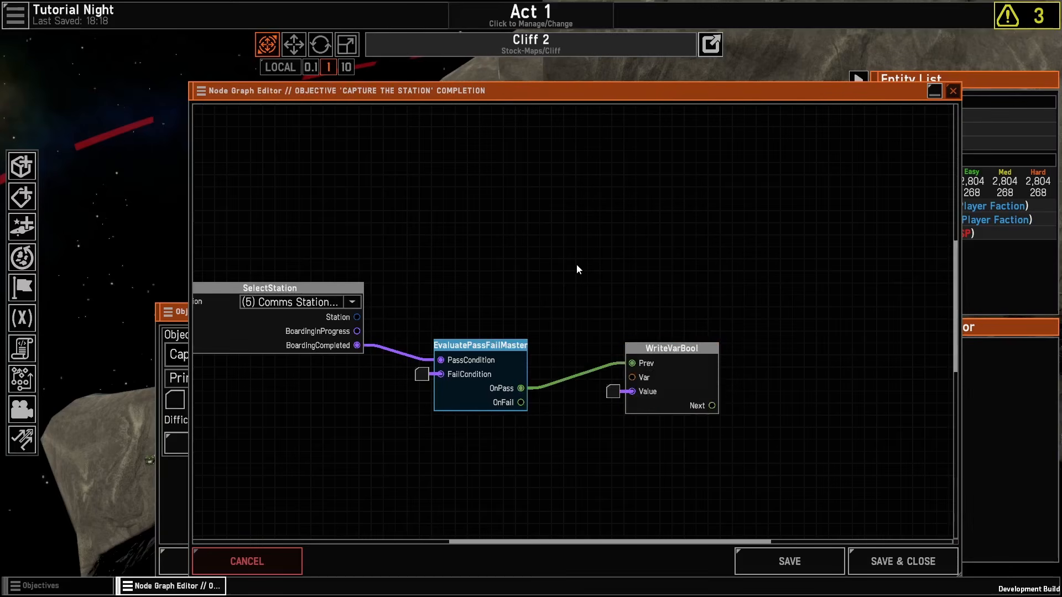
Step: Add a SelectRoomVar node set to the Station Captured Boolean, wire it into WriteVarBool's Var input, and place it just above that node
right_click(577, 267)
mouse_move(636, 509)
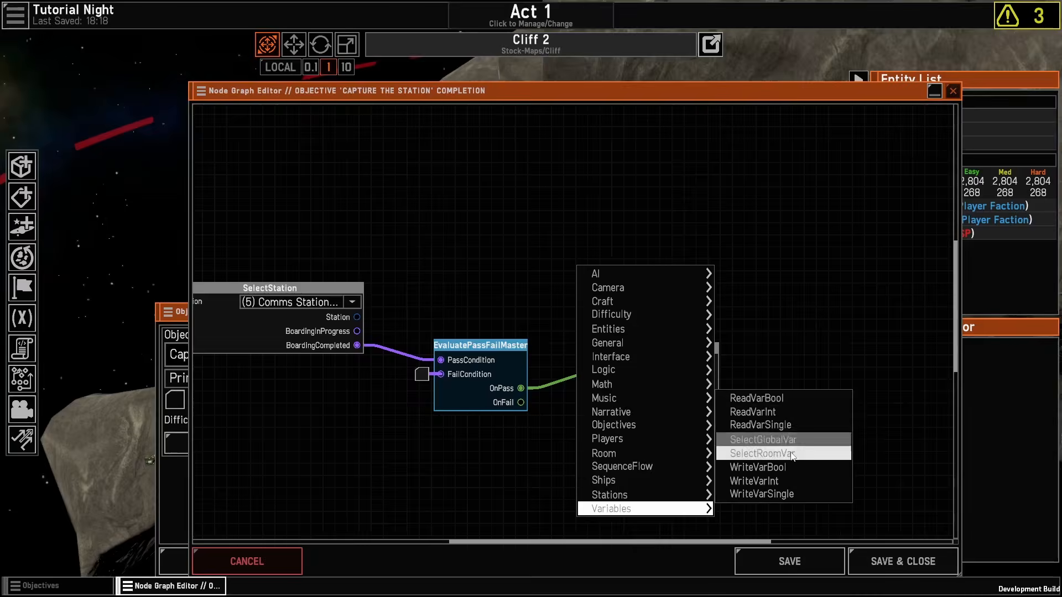
left_click(763, 453)
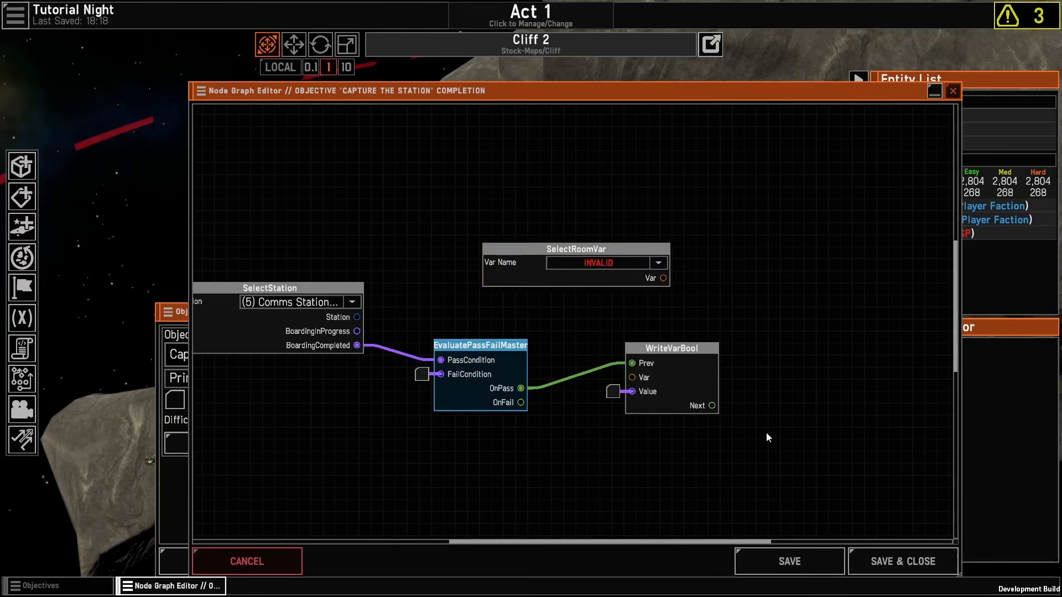
left_click(563, 258)
left_click(603, 298)
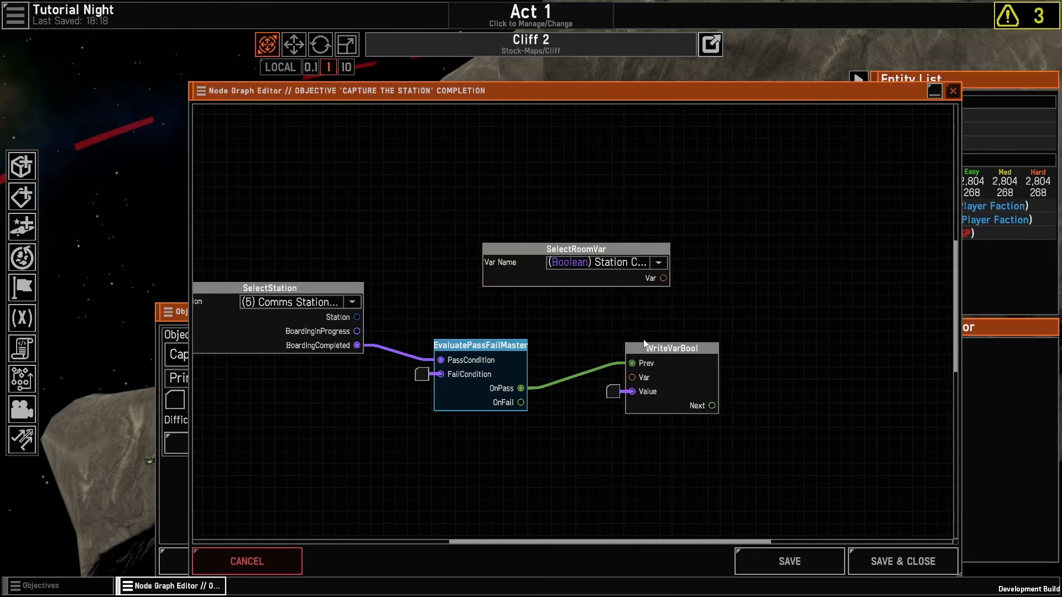
left_click_drag(664, 278, 630, 381)
left_click_drag(565, 279, 605, 305)
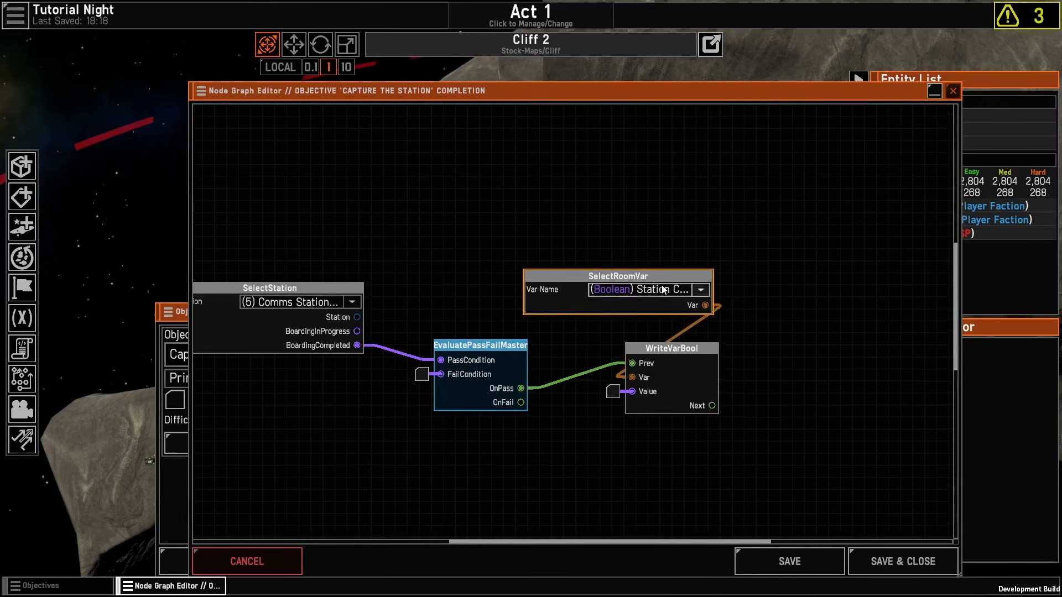
left_click(750, 339)
Step: Set the WriteVarBool node's Value to true, then save and close the objective's completion script
left_click(613, 391)
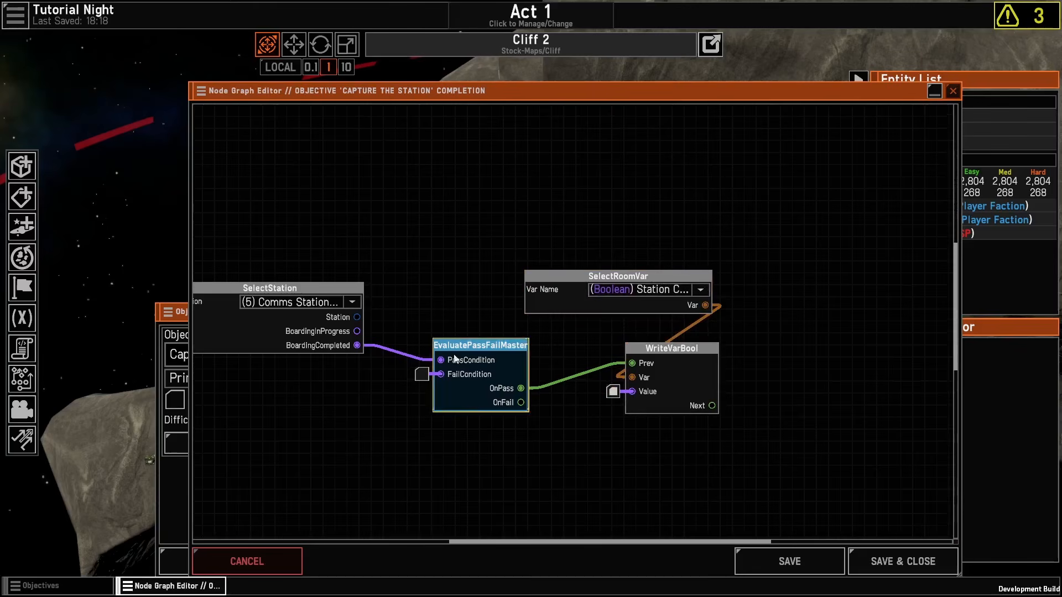
left_click(657, 382)
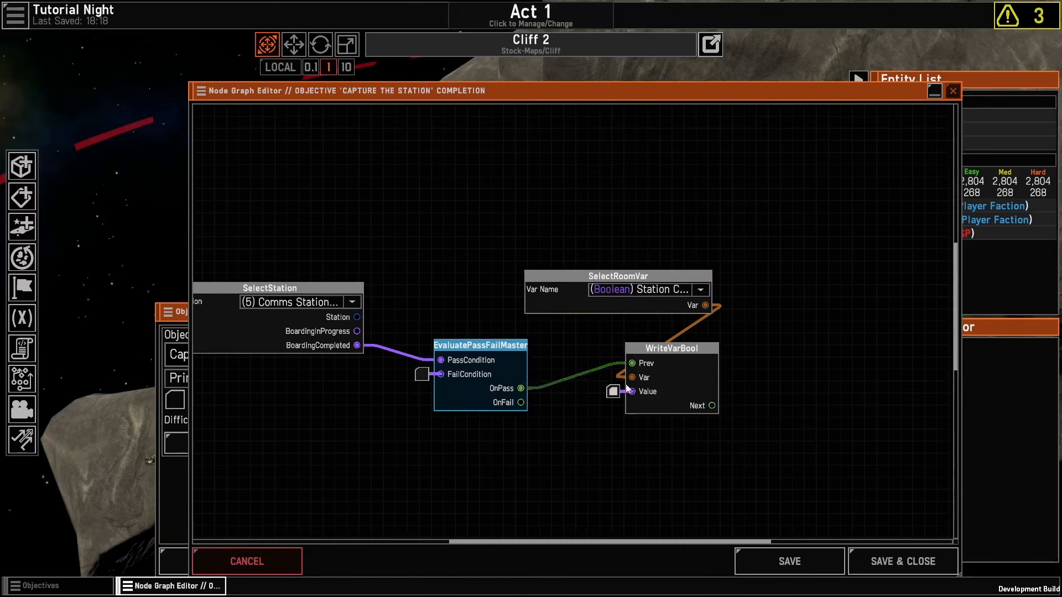
left_click(875, 569)
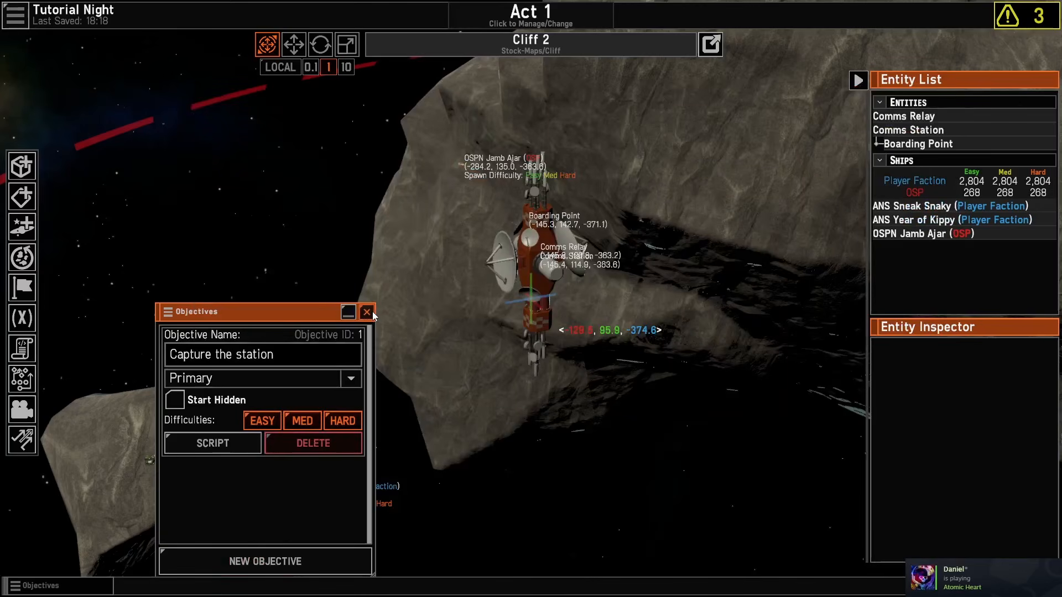
Step: Close the objectives list and save the campaign
left_click(367, 312)
left_click(15, 15)
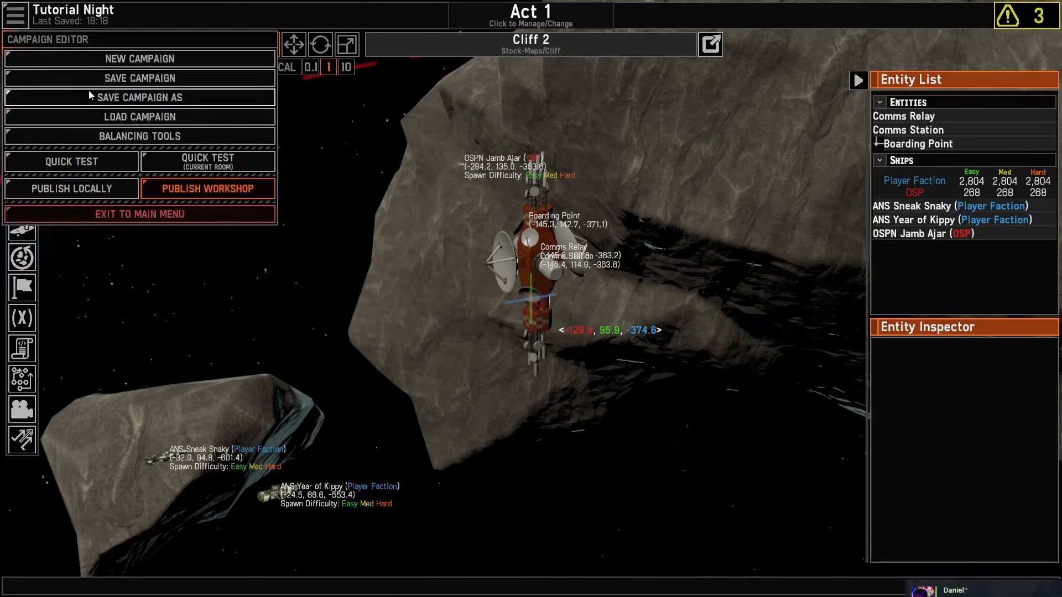
left_click(93, 81)
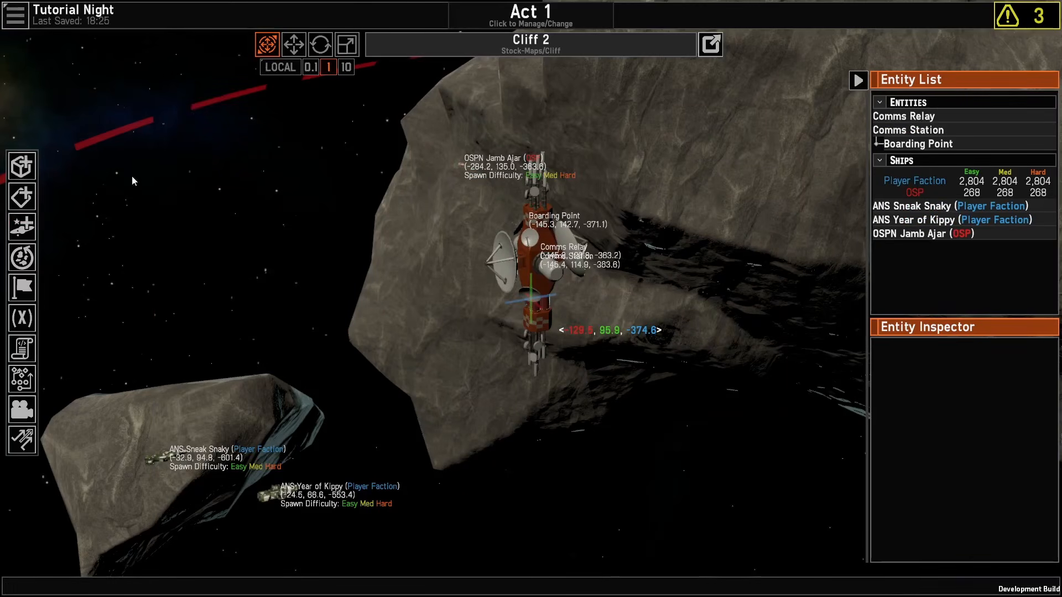
Step: Create a new room triggered event graph named Station Captured
left_click(28, 349)
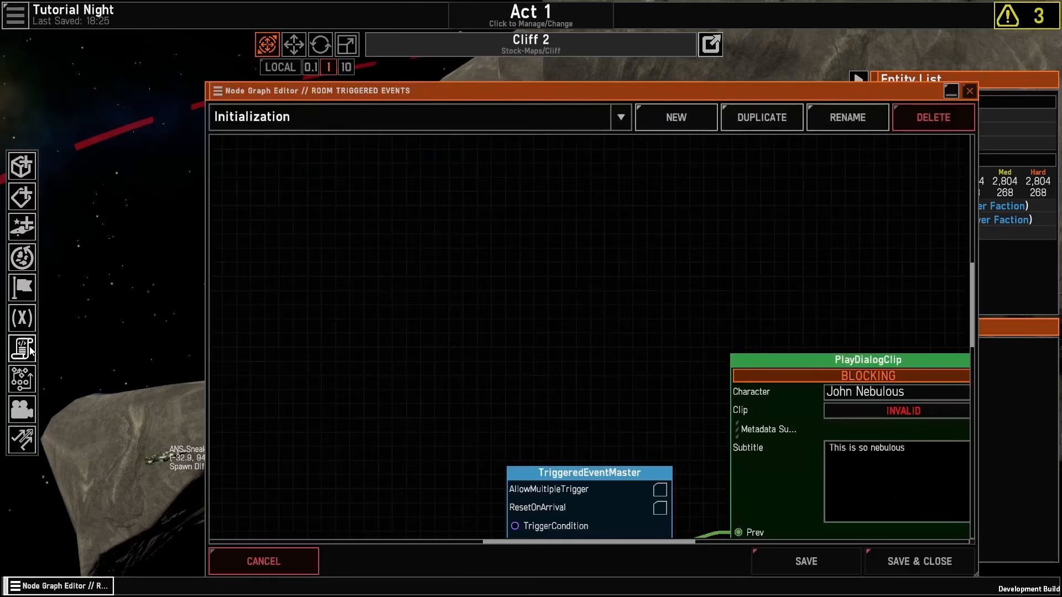
left_click(676, 117)
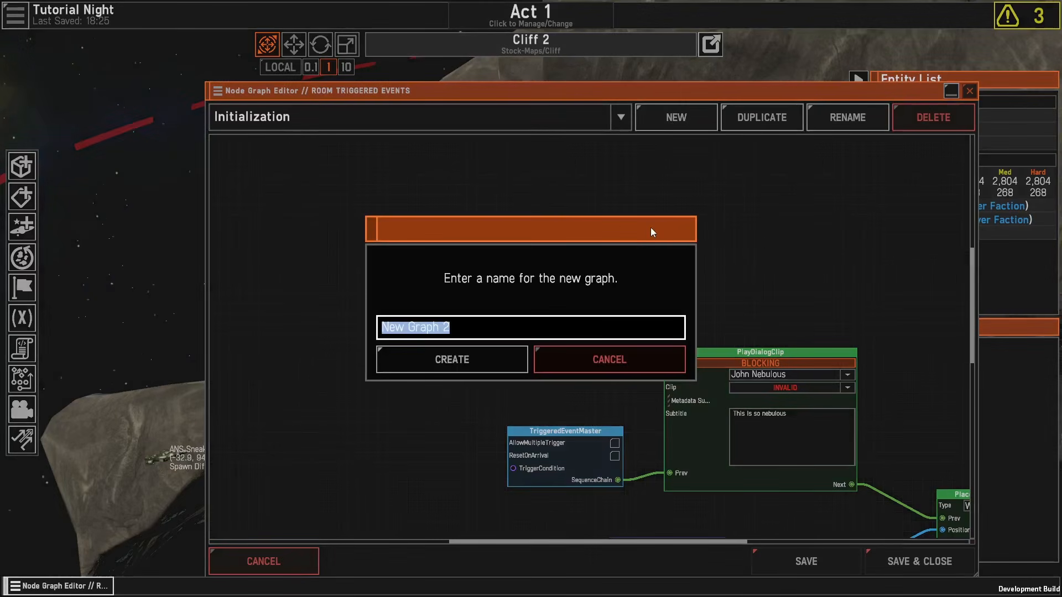
type("Station Capt")
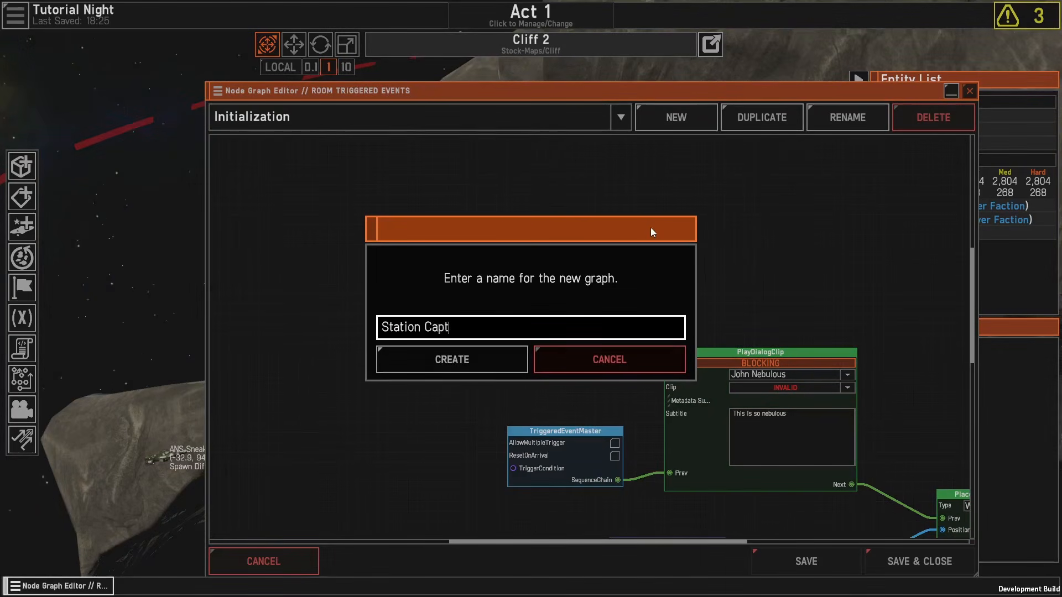
type("ured")
left_click(452, 362)
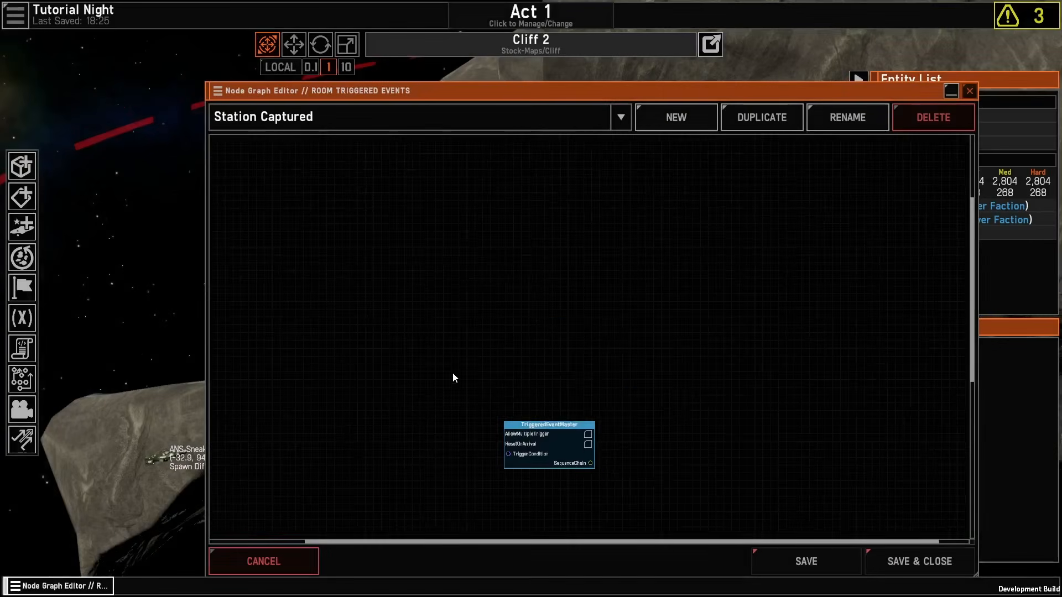
Step: Add an ObjectiveInfo node and place it beside the TriggeredEventMaster node, on its input side
left_click_drag(452, 374, 471, 245)
scroll(469, 254, "up", 1)
scroll(394, 317, "up", 1)
right_click(339, 310)
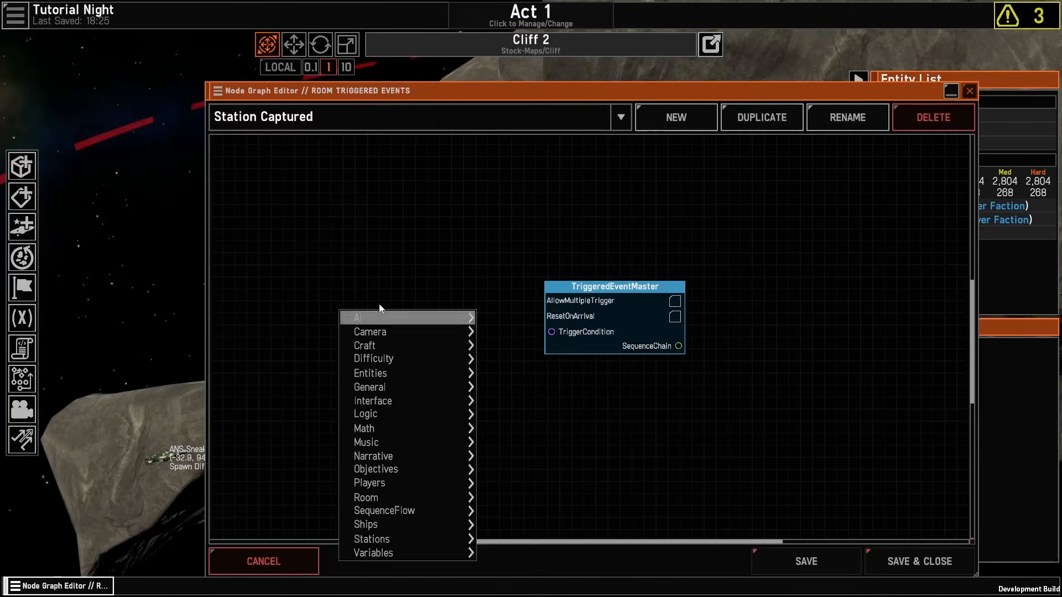
mouse_move(441, 540)
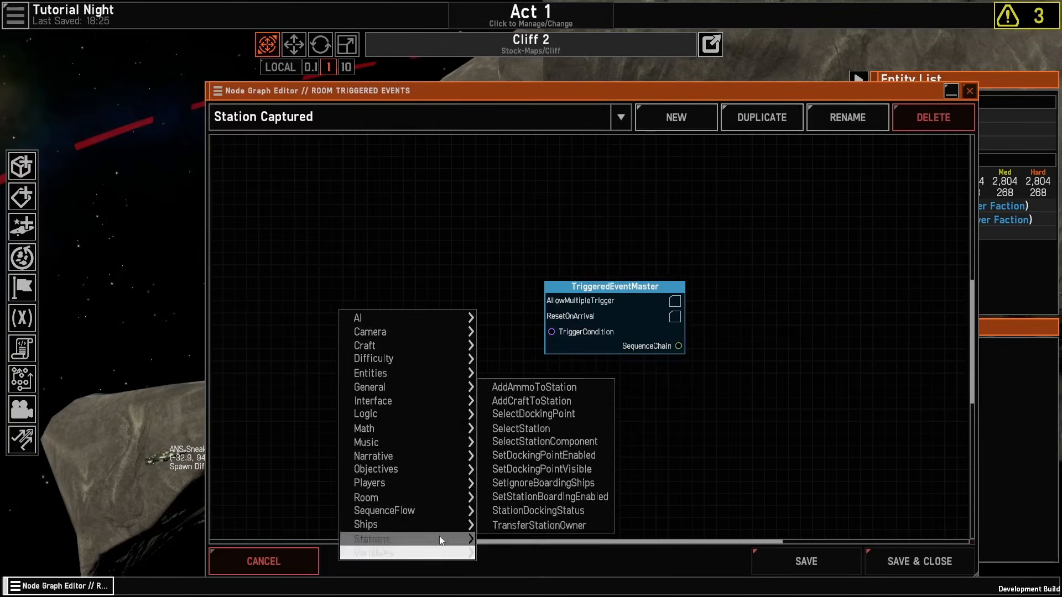
mouse_move(423, 472)
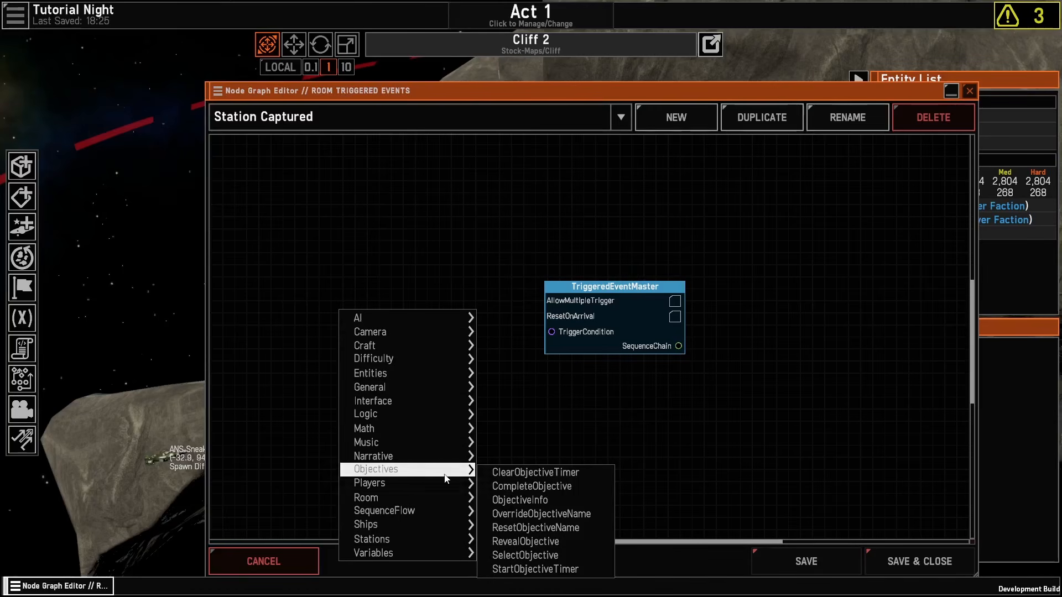
left_click(526, 500)
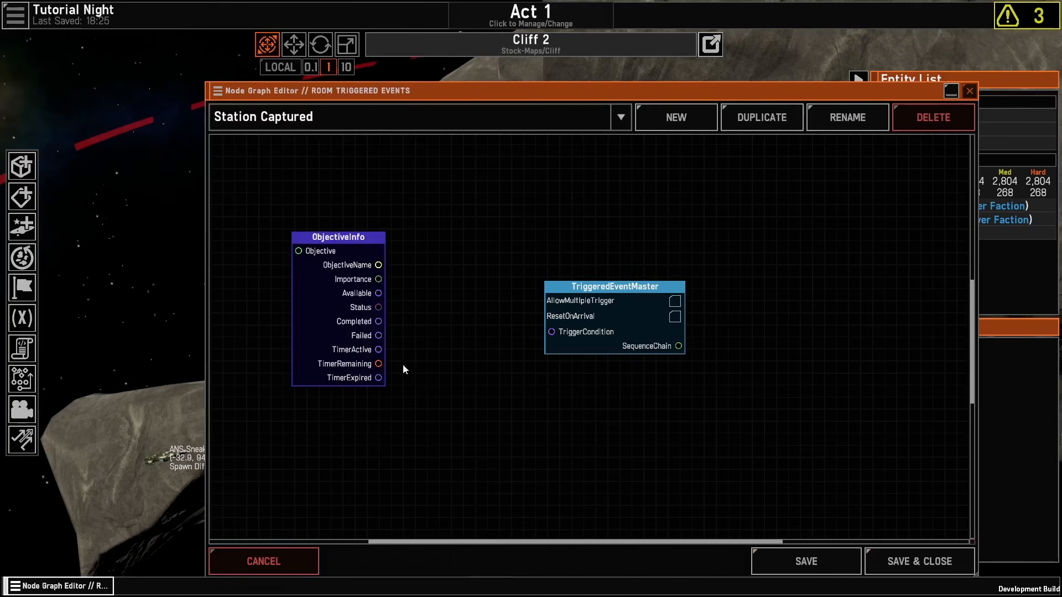
left_click_drag(356, 268, 420, 316)
Step: Add a SelectObjective node set to Capture the station and connect its Objective output to ObjectiveInfo's Objective input
right_click(383, 216)
mouse_move(371, 400)
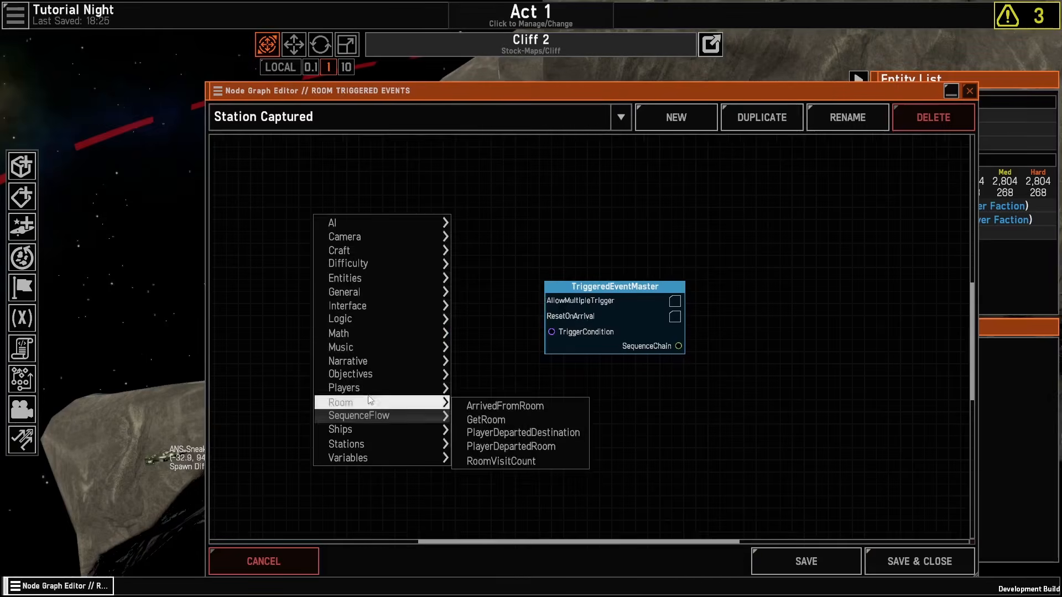
mouse_move(365, 374)
left_click(502, 461)
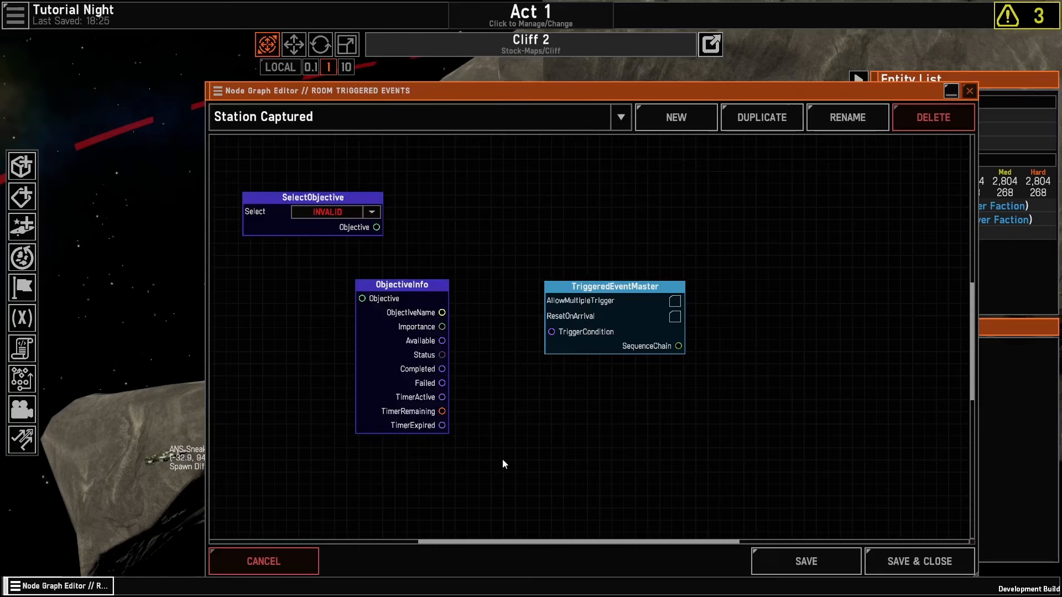
left_click(350, 212)
left_click(297, 227)
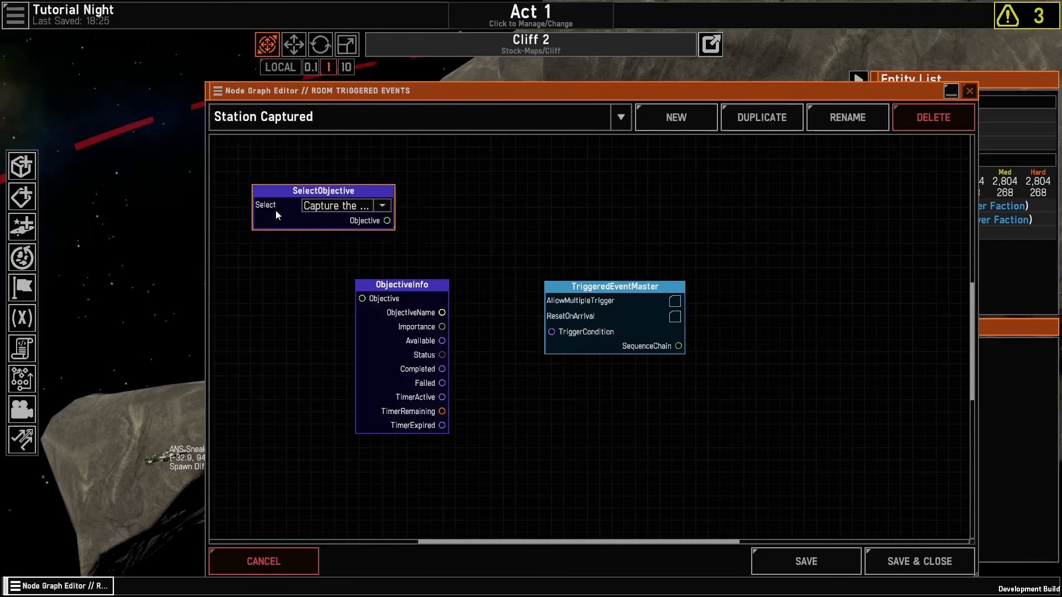
left_click_drag(275, 210, 293, 203)
left_click_drag(404, 213, 363, 304)
Step: Connect ObjectiveInfo's Completed output to TriggeredEventMaster's TriggerCondition input, moving both nodes to tighten the layout
left_click_drag(389, 345, 348, 311)
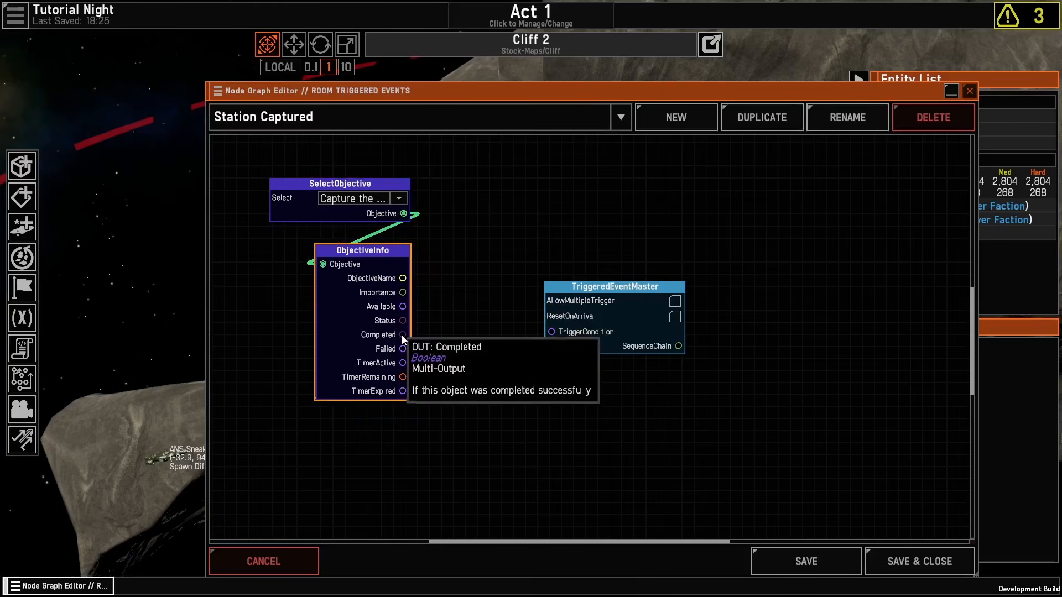
left_click_drag(401, 336, 551, 332)
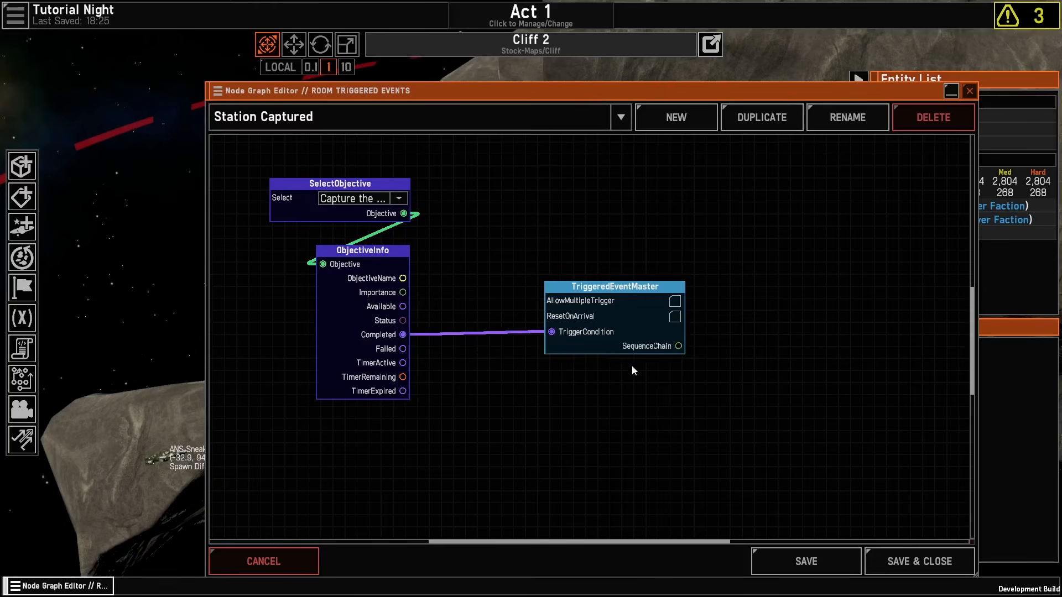
left_click_drag(615, 353, 530, 350)
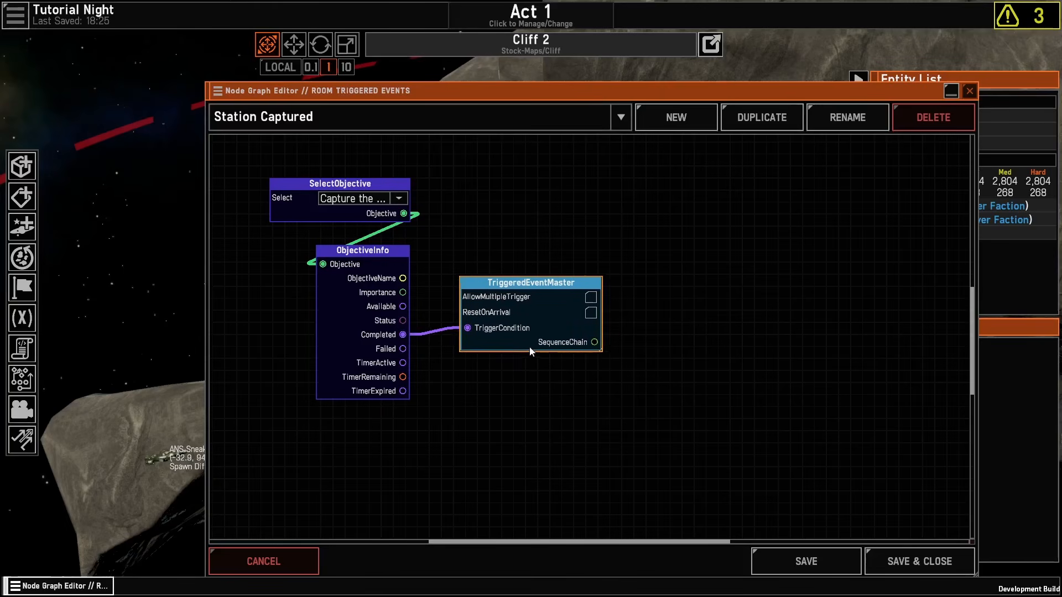
Step: Add a PlayDialogClip node with the existing campaign character as speaker and chain it to the TriggeredEventMaster's SequenceChain output
left_click(662, 395)
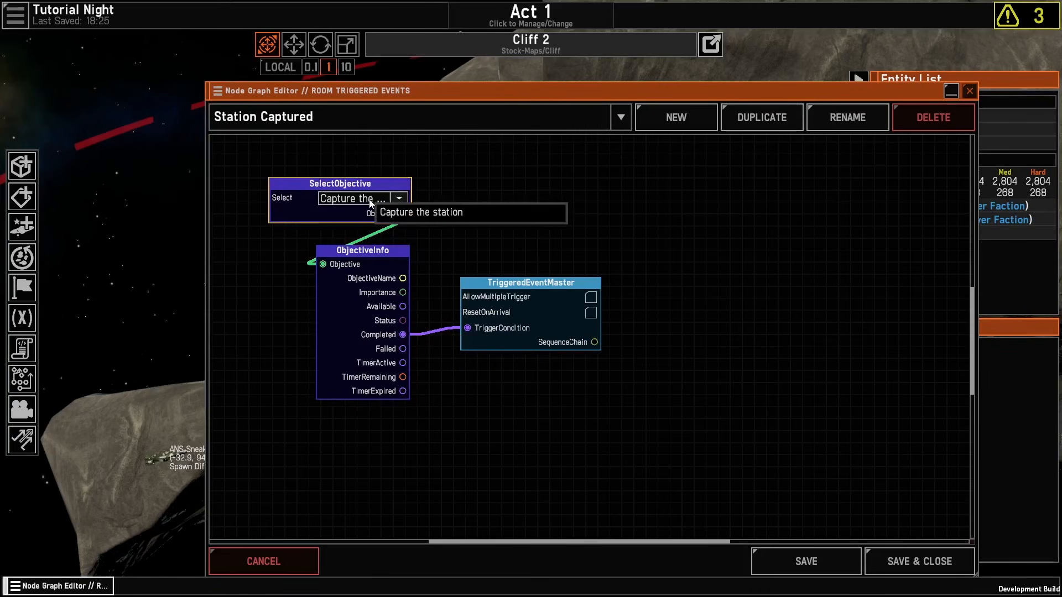
left_click_drag(786, 171, 751, 198)
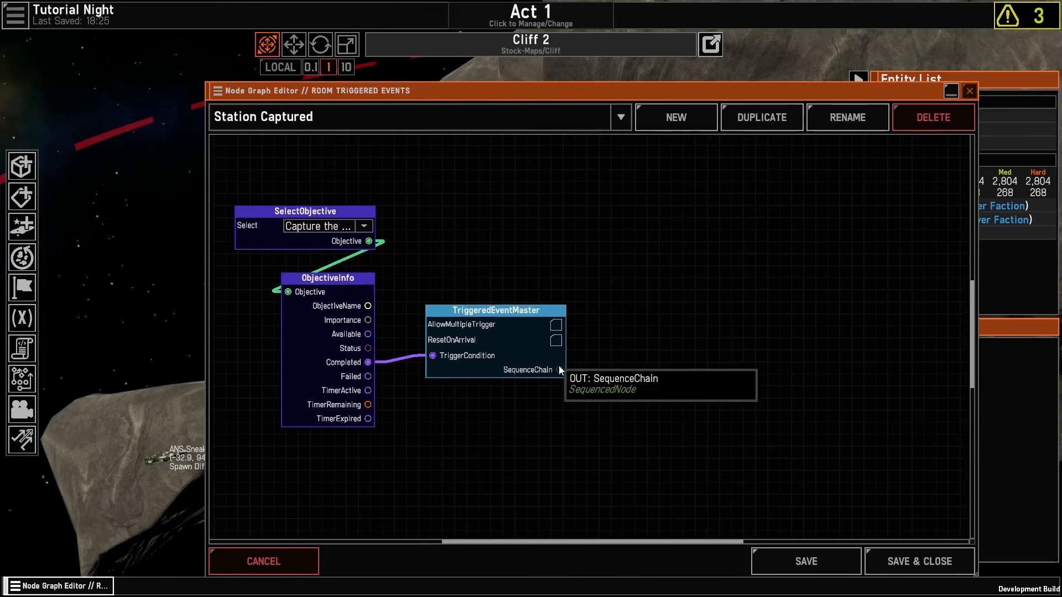
right_click(611, 349)
mouse_move(651, 471)
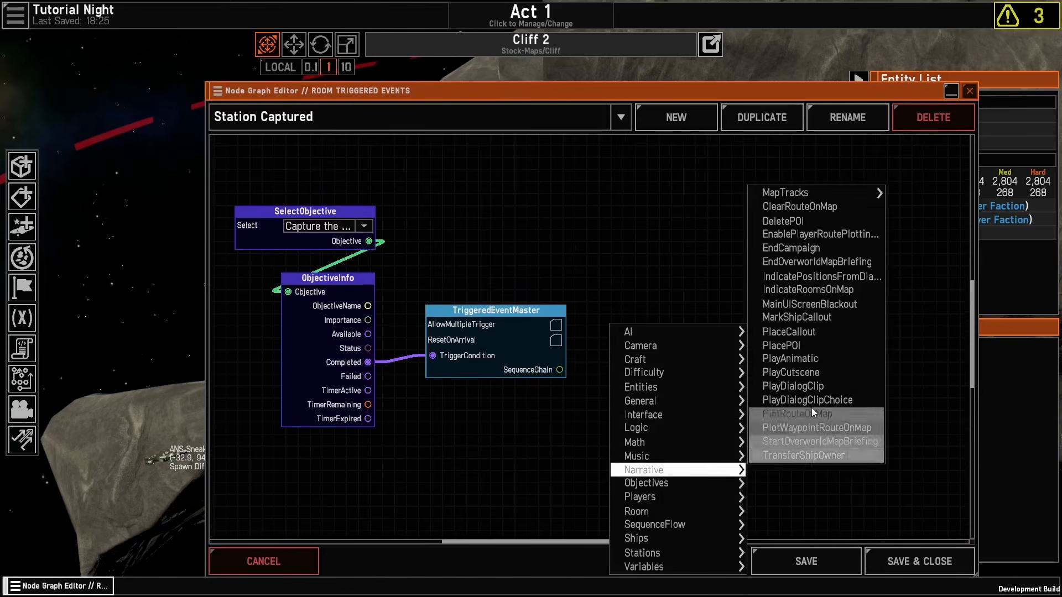
left_click(799, 391)
left_click_drag(571, 379, 714, 356)
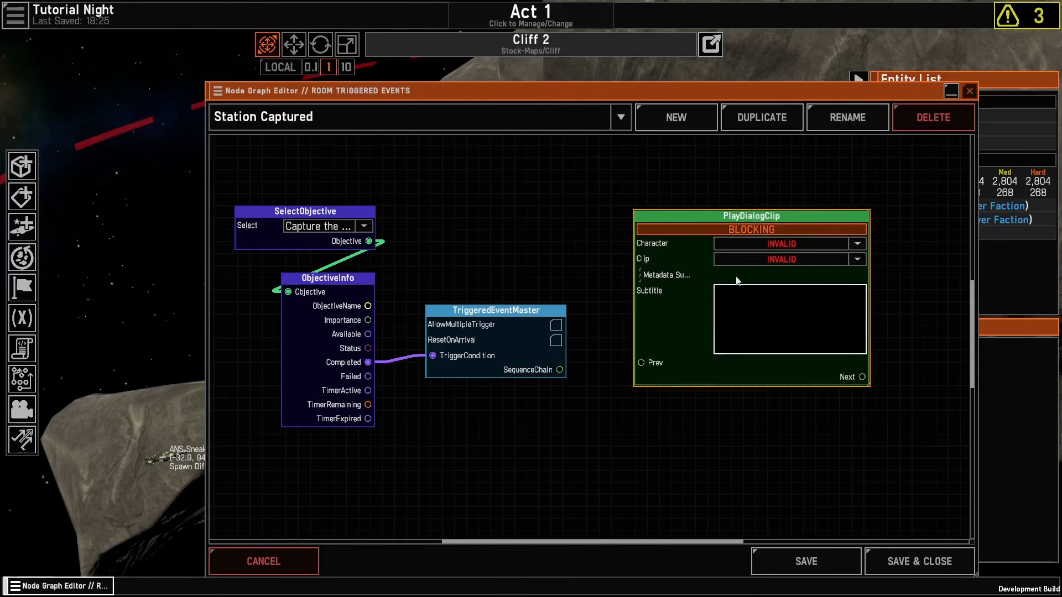
left_click(755, 244)
left_click(750, 279)
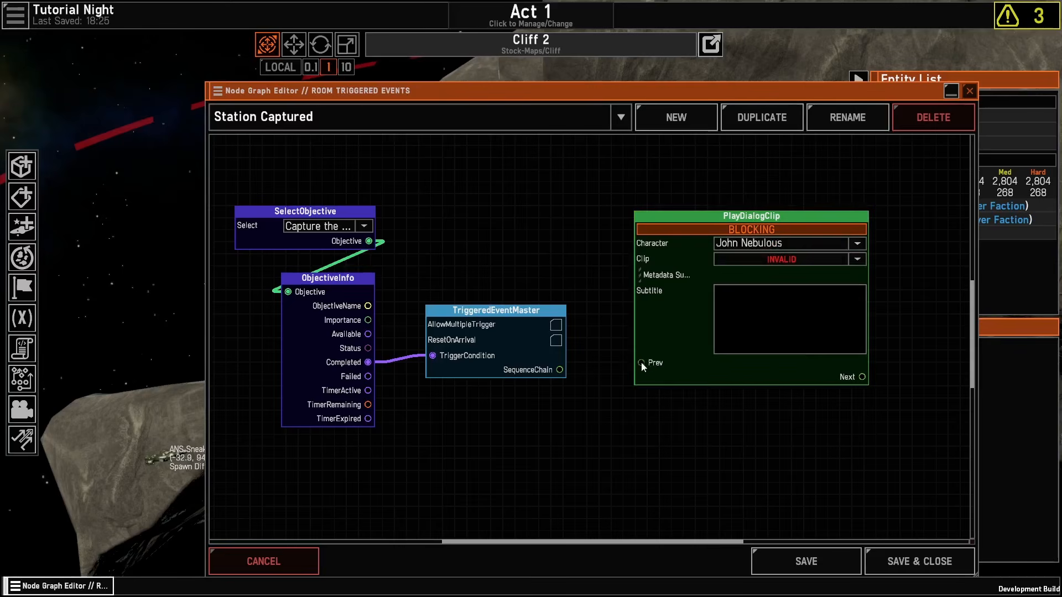
Step: Set the dialog clip's subtitle to "We've captured the station.", save the Station Captured graph and close the Node Graph Editor
left_click(739, 334)
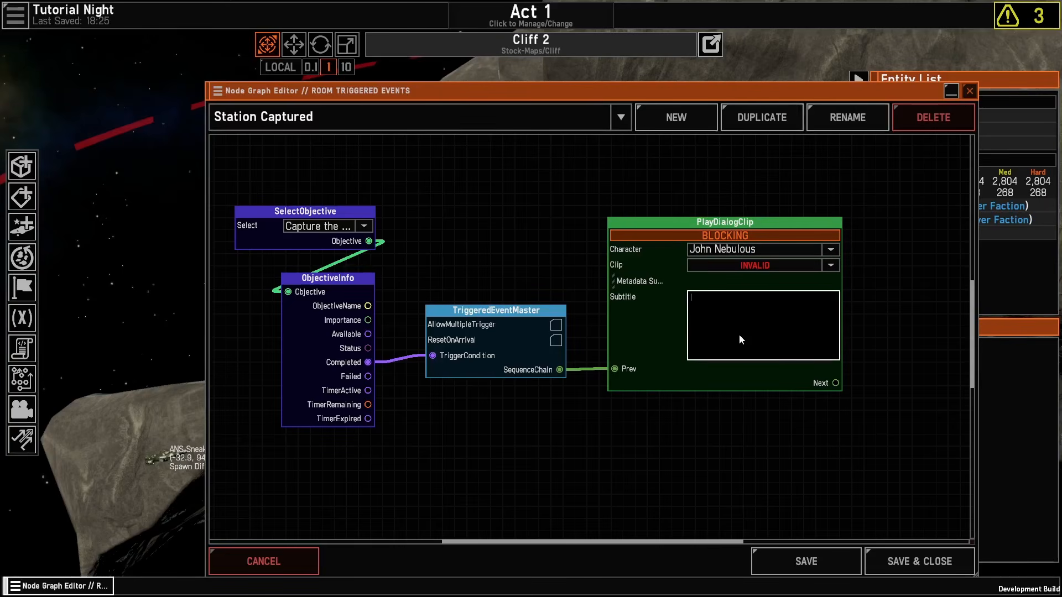
type("We've captured the station.")
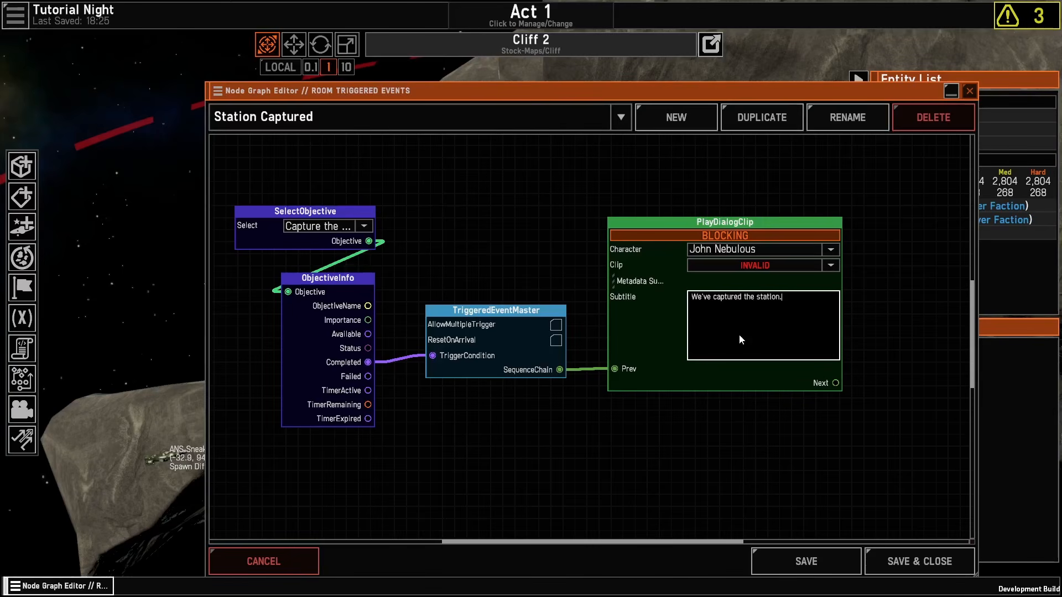
left_click(766, 458)
left_click(807, 559)
middle_click_drag(794, 505, 540, 494)
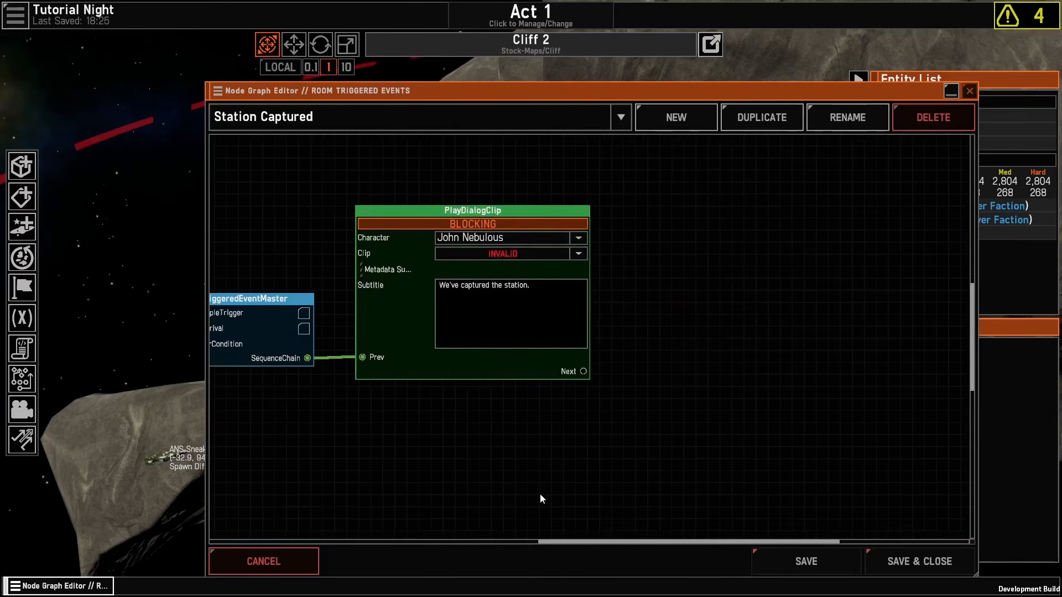
scroll(598, 289, "down", 2)
scroll(599, 289, "down", 1)
middle_click_drag(653, 417, 860, 472)
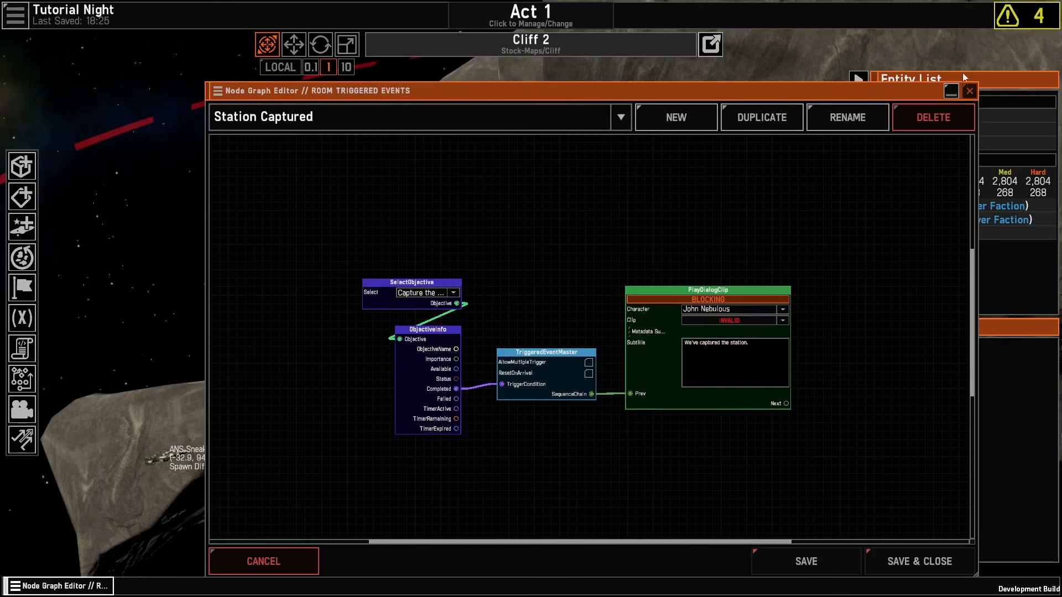
left_click(970, 91)
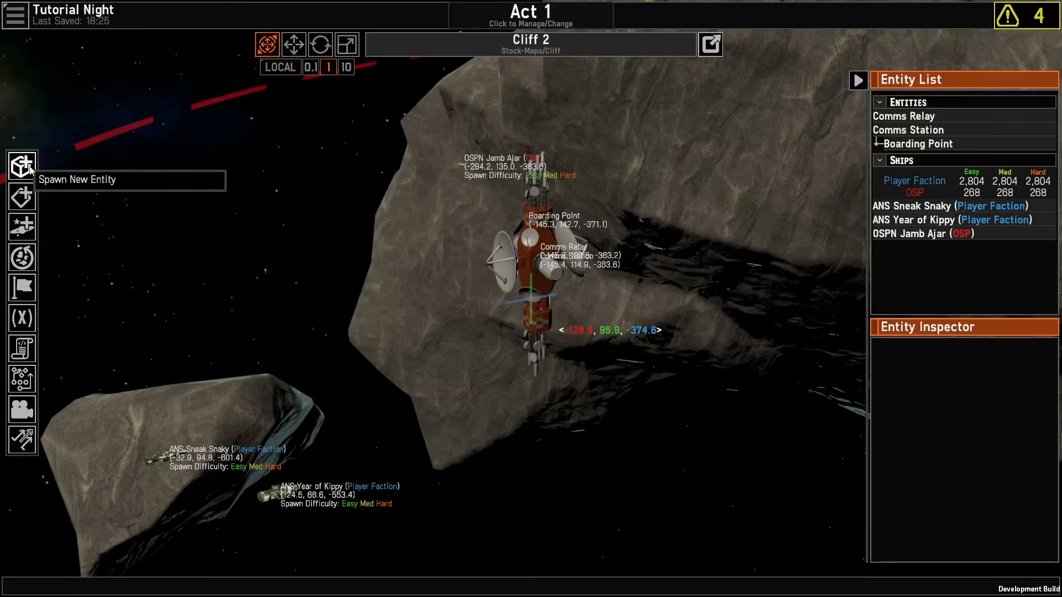
Step: Save the campaign and start a quick test from the Cliff 2 room on Medium difficulty
left_click(15, 16)
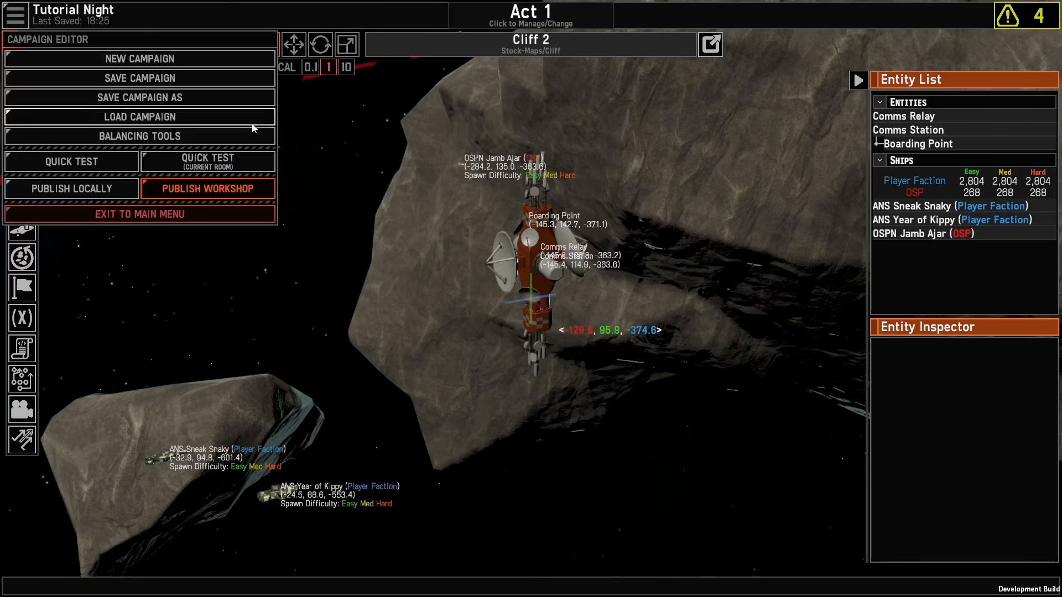
left_click(209, 74)
left_click(16, 16)
left_click(110, 161)
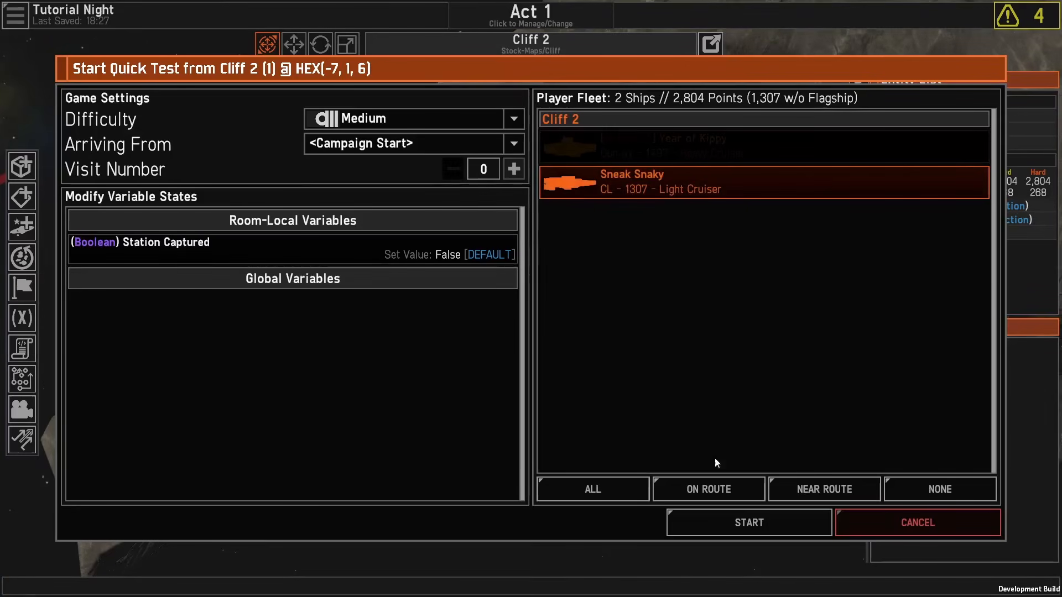
left_click(786, 531)
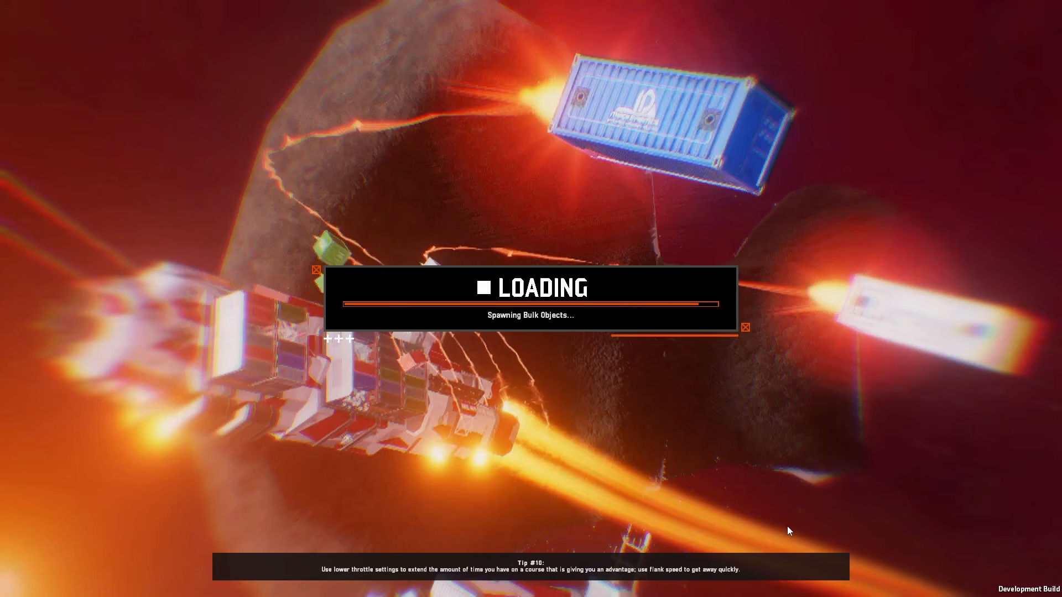
Step: Select ANS Sneak Snaky and order it to move out past ANS Year of Kippy
key("space")
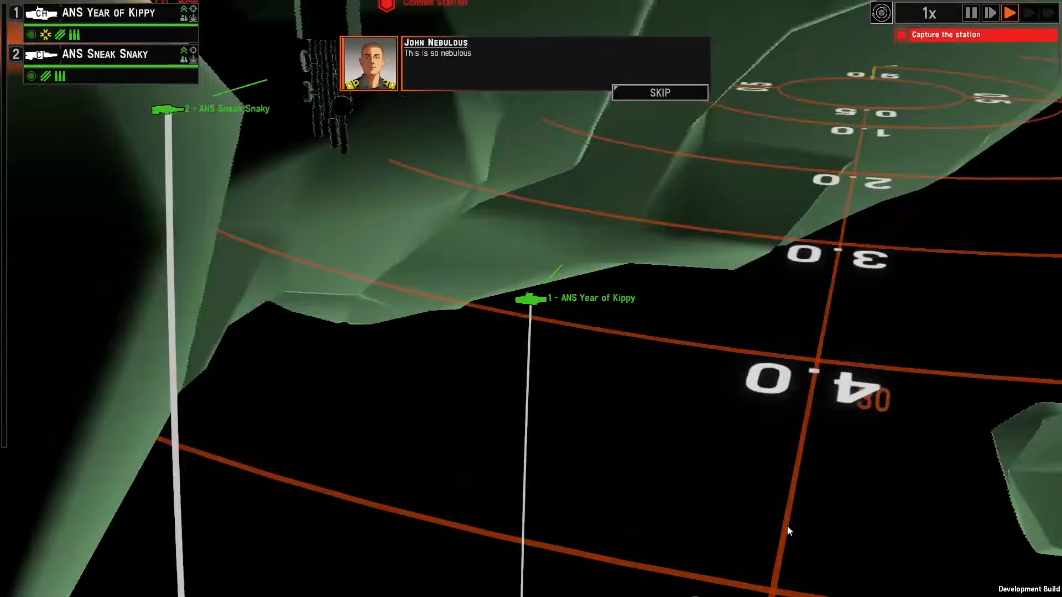
scroll(787, 527, "down", 8)
right_click_drag(593, 353, 563, 337)
key("2")
key("m")
left_click(584, 326)
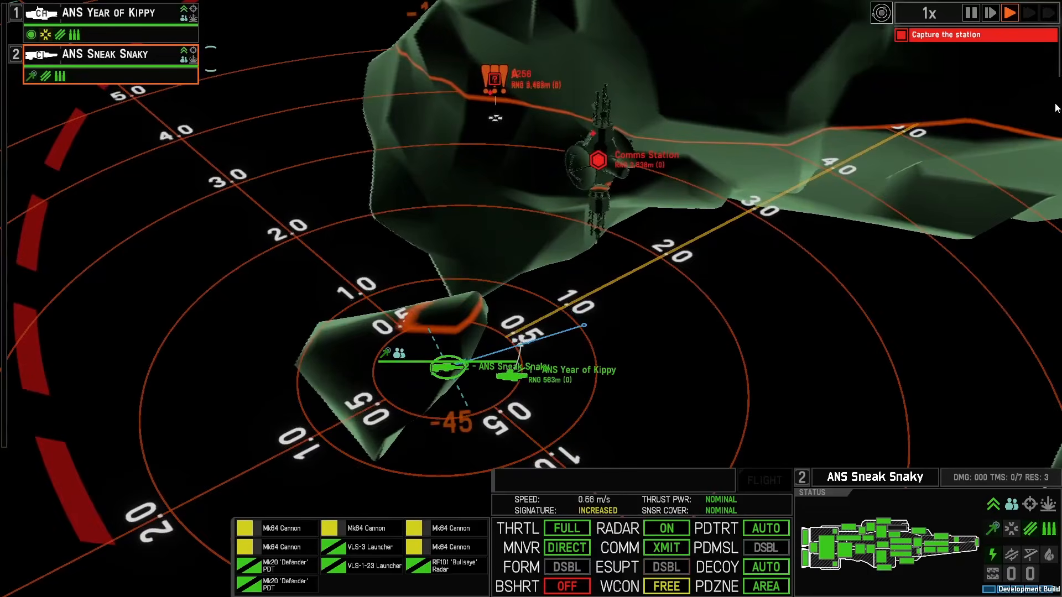
right_click_drag(554, 243, 542, 190)
key("space")
key("l")
left_click(623, 125)
key("space")
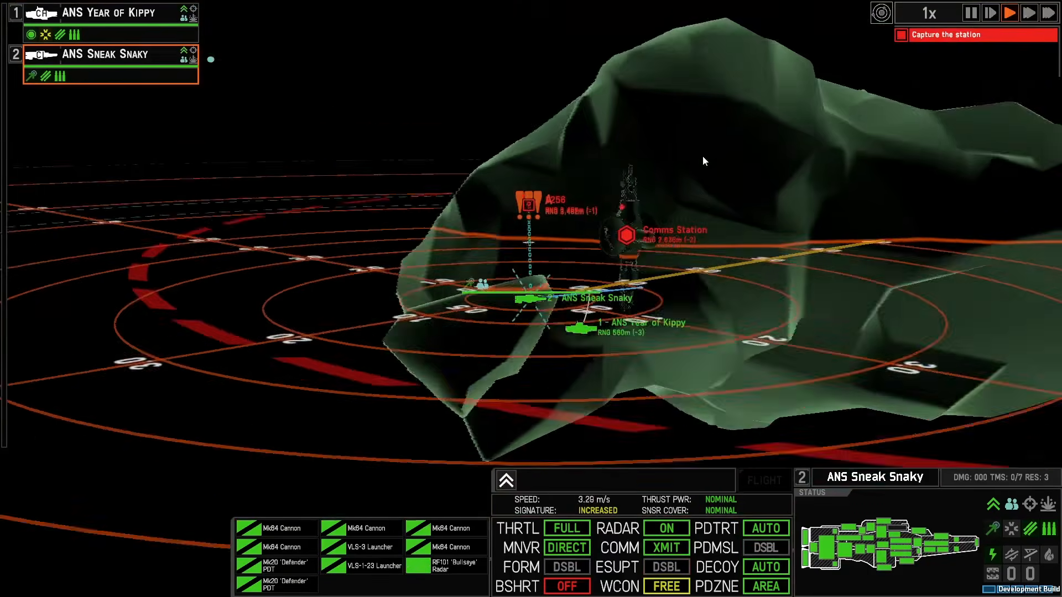
Step: Order ANS Sneak Snaky to move about 2,630 m to a position beside the Comms Station and run the simulation at 5x
right_click_drag(703, 160, 652, 244)
key("m")
key("d")
key("w")
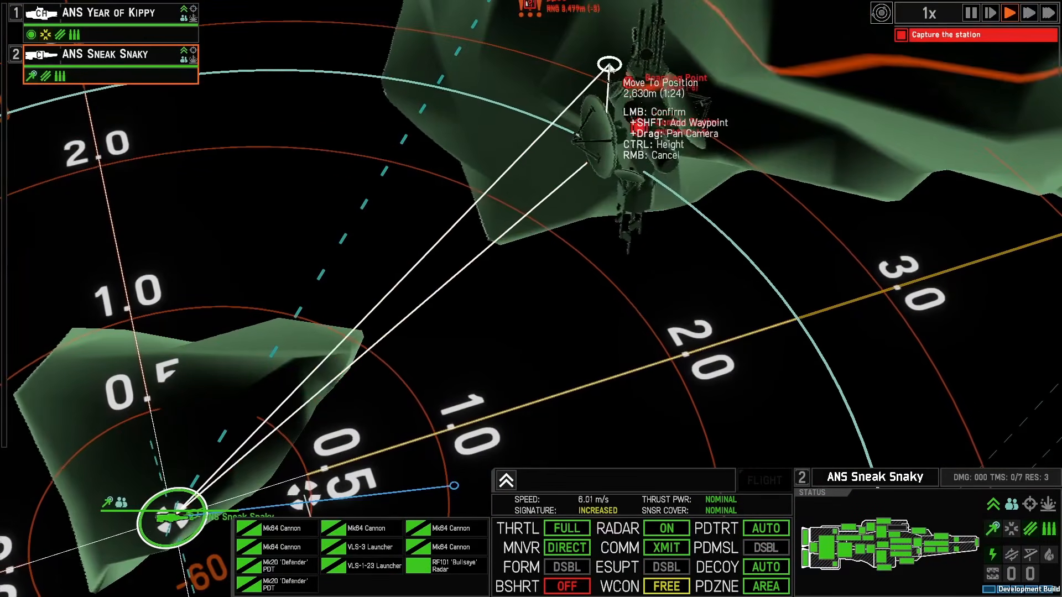
left_click(610, 66)
key("space")
key("Page_Up")
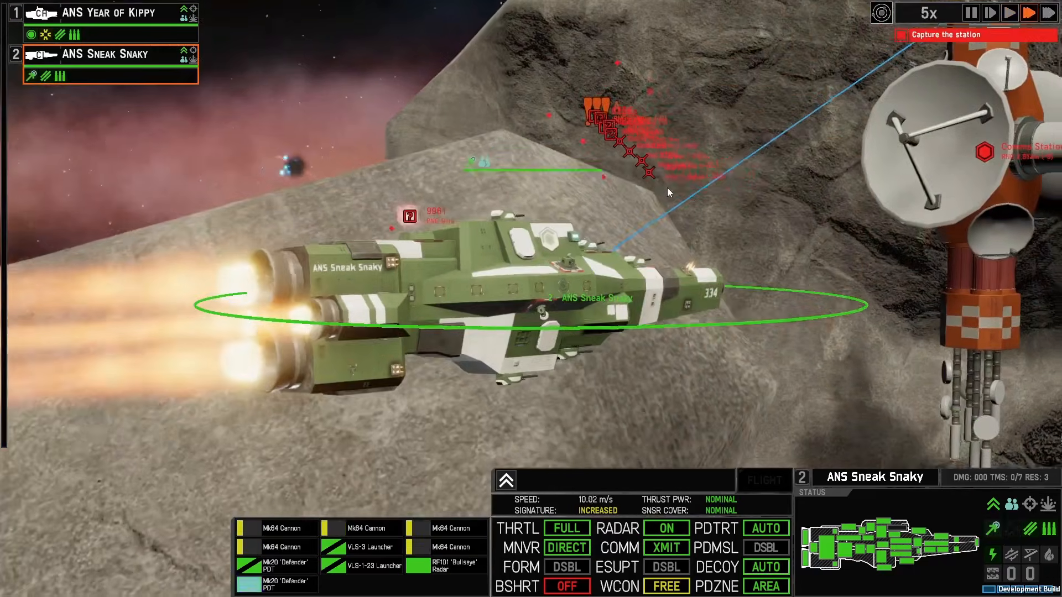
Step: Target Track 9256 with ANS Sneak Snaky's SGM-H-301 Linebreaker A missile
right_click(588, 123)
left_click(652, 142)
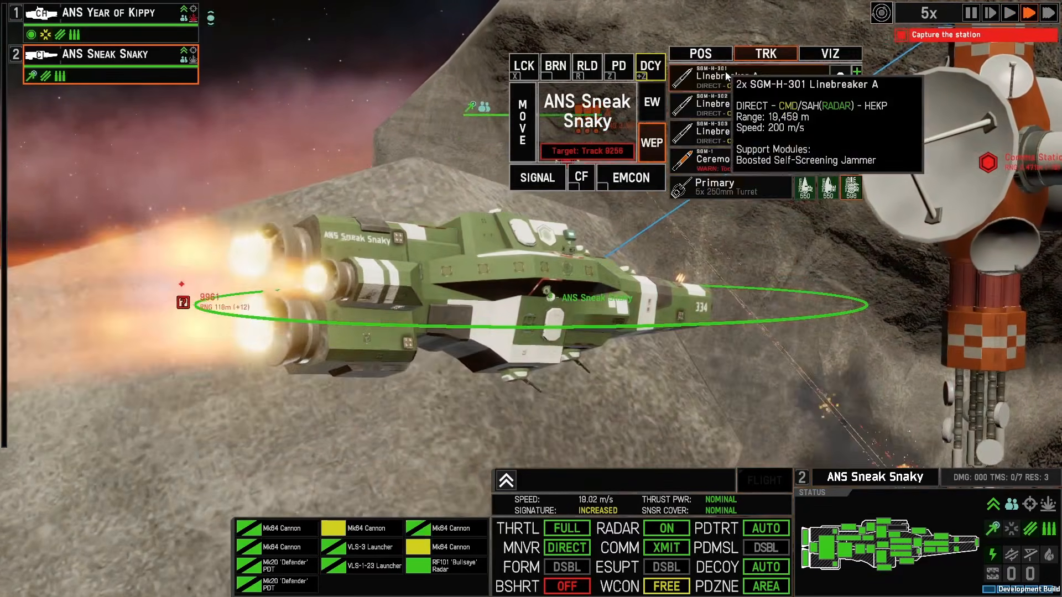
left_click(726, 76)
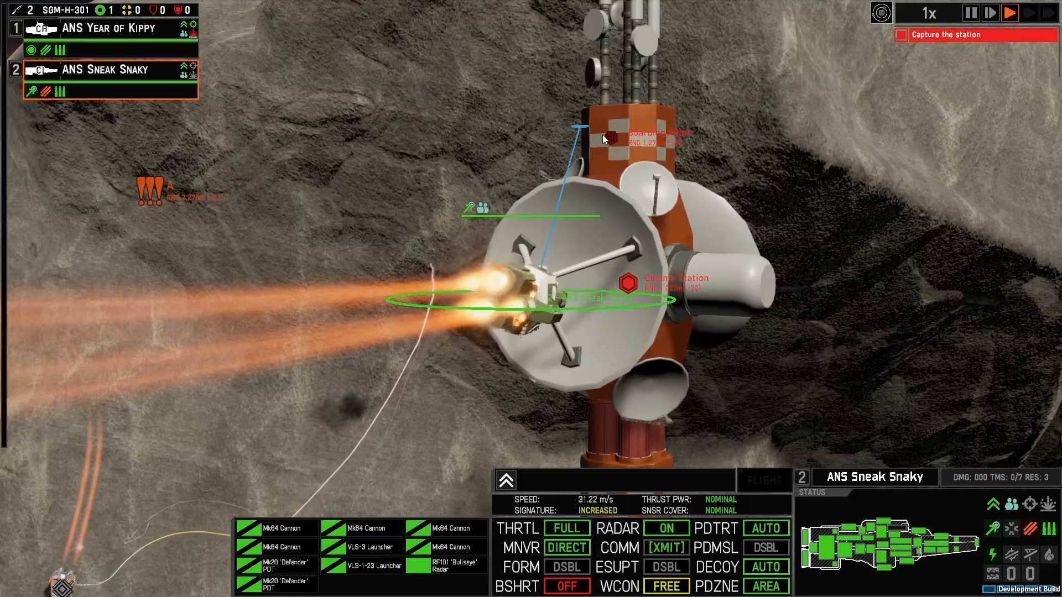
Step: Order ANS Sneak Snaky to board the Comms Station and run its approach at 5x speed
right_click(541, 255)
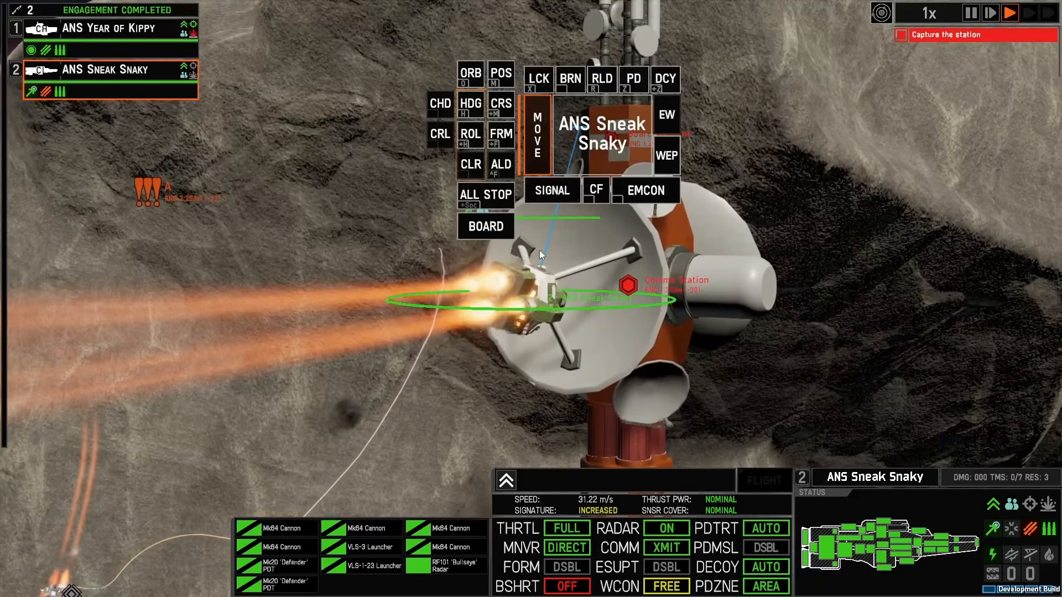
left_click(491, 230)
key("space")
right_click_drag(744, 188, 983, 30)
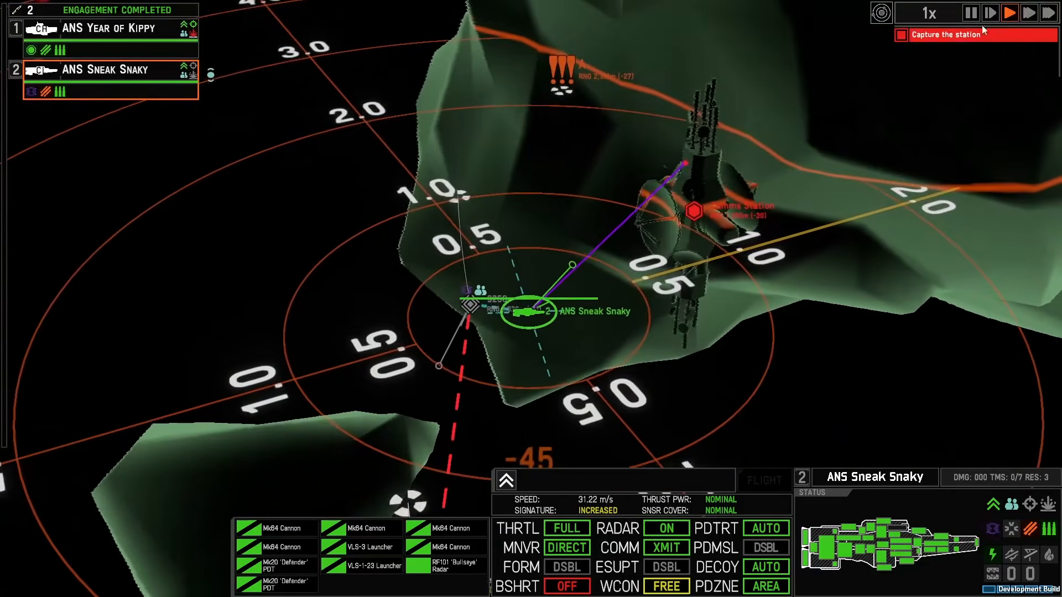
left_click(1029, 13)
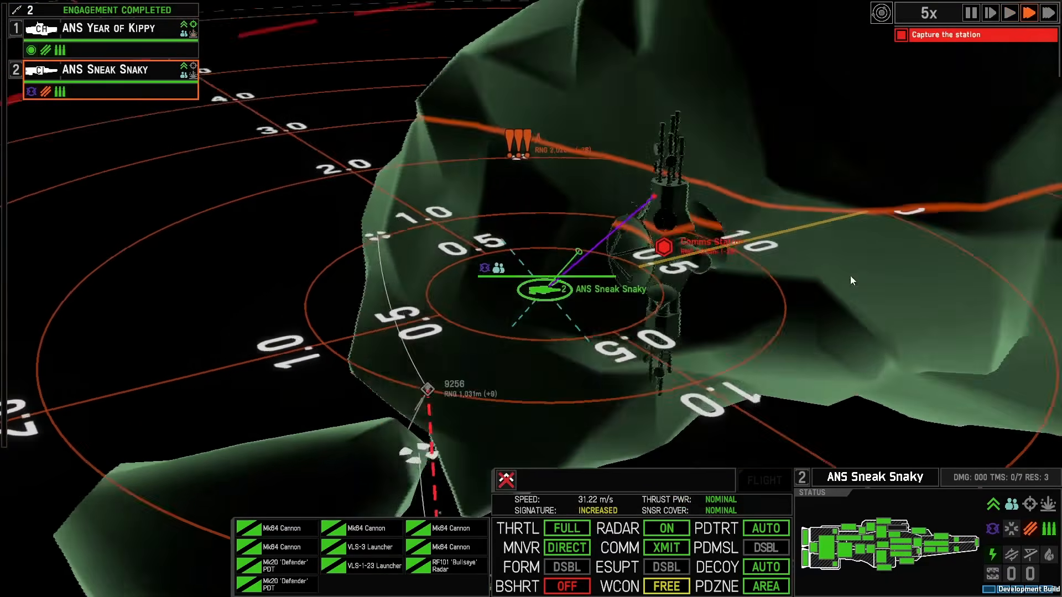
key("space")
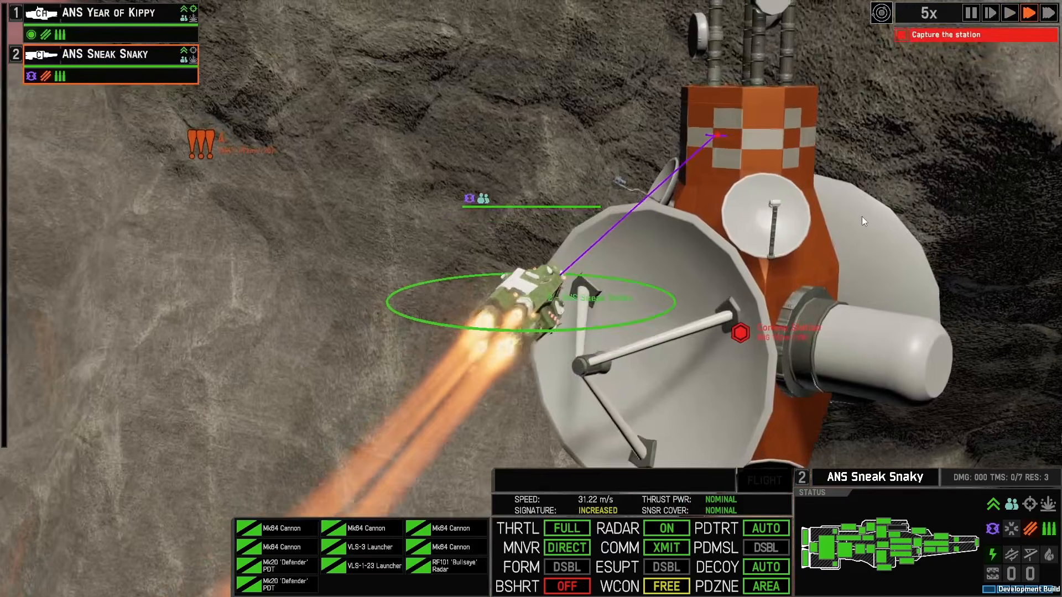
right_click_drag(862, 217, 748, 363)
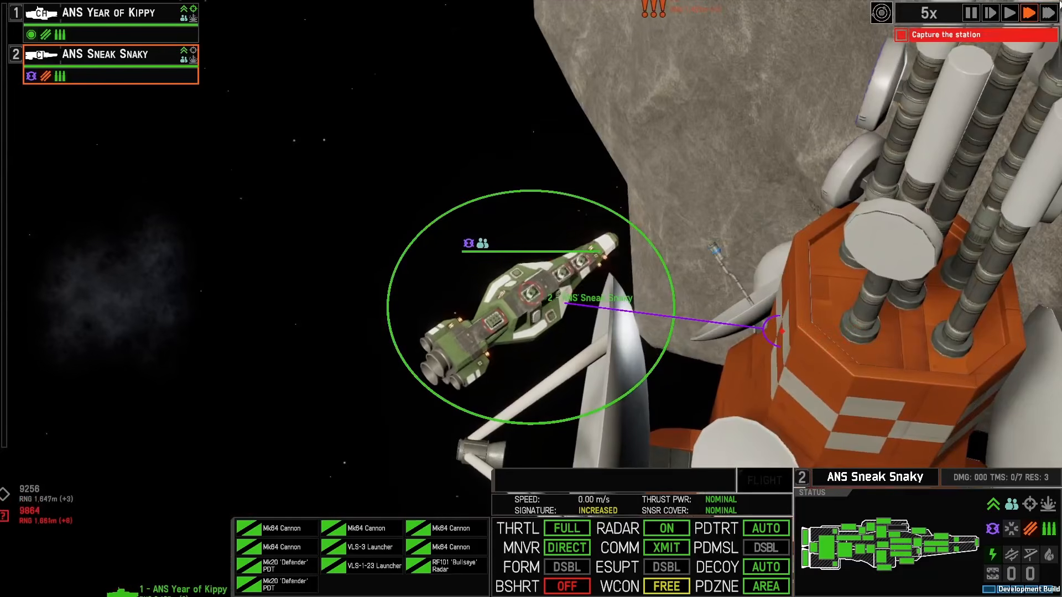
Step: Run the boarding of the Comms Station at 10x speed and return the simulation to 1x during the capture
left_click(1050, 11)
right_click_drag(655, 301, 712, 328)
scroll(718, 368, "up", 3)
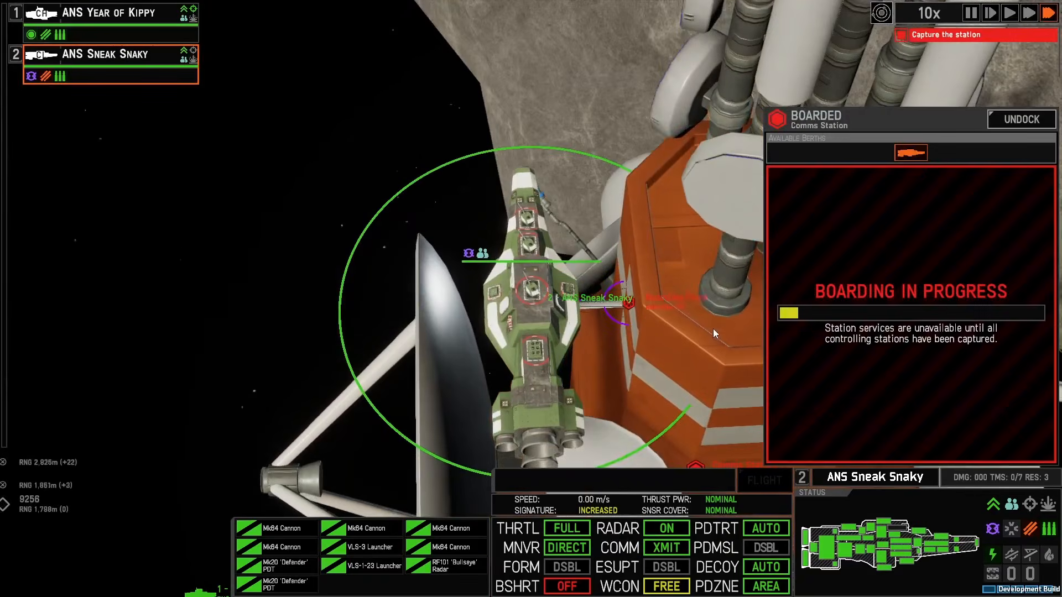
left_click(1015, 19)
scroll(586, 258, "down", 3)
right_click_drag(587, 258, 585, 149)
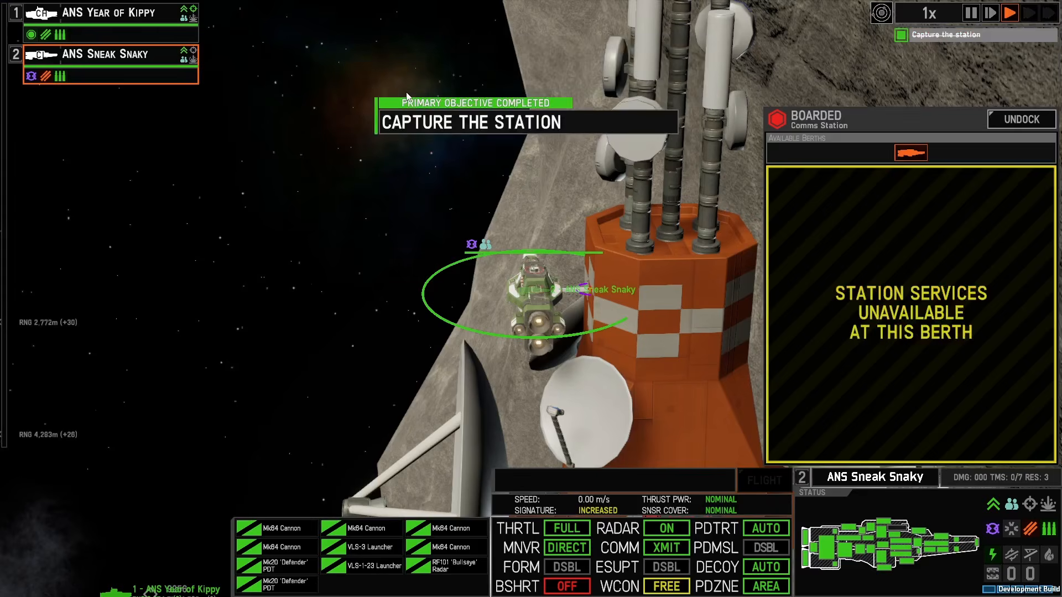
Step: Deselect the ship, end the quick test and return to the campaign editor
scroll(382, 188, "down", 3)
left_click(463, 230)
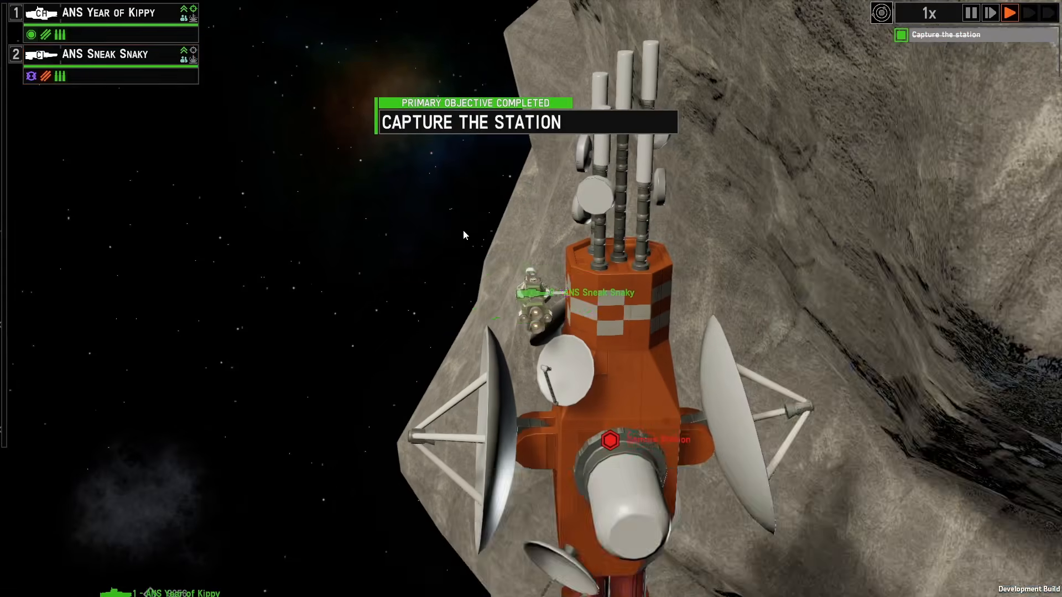
right_click_drag(463, 231, 616, 264)
scroll(616, 265, "down", 3)
key("Escape")
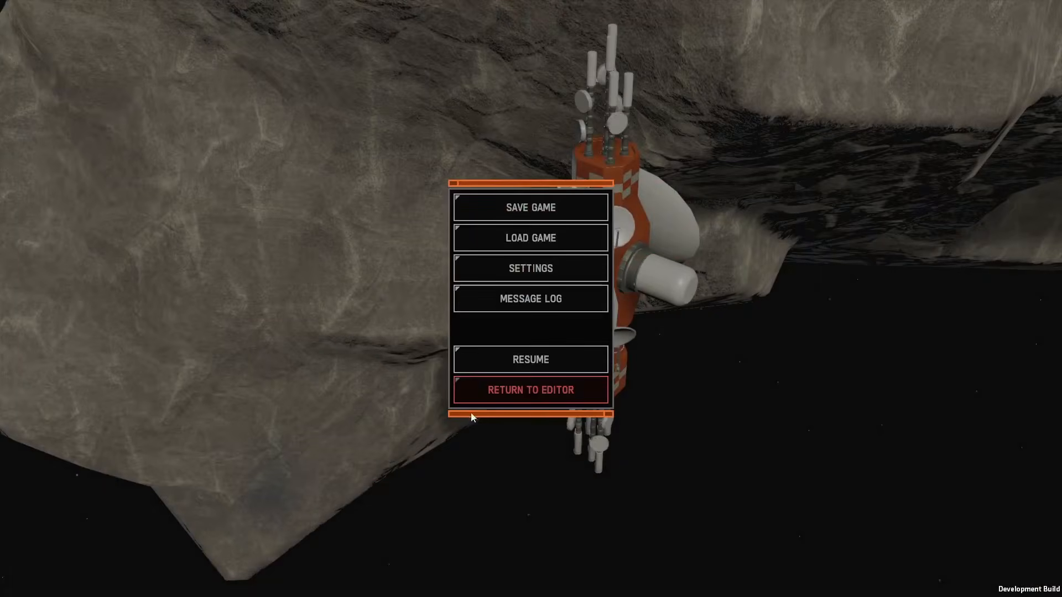
left_click(474, 395)
left_click(459, 376)
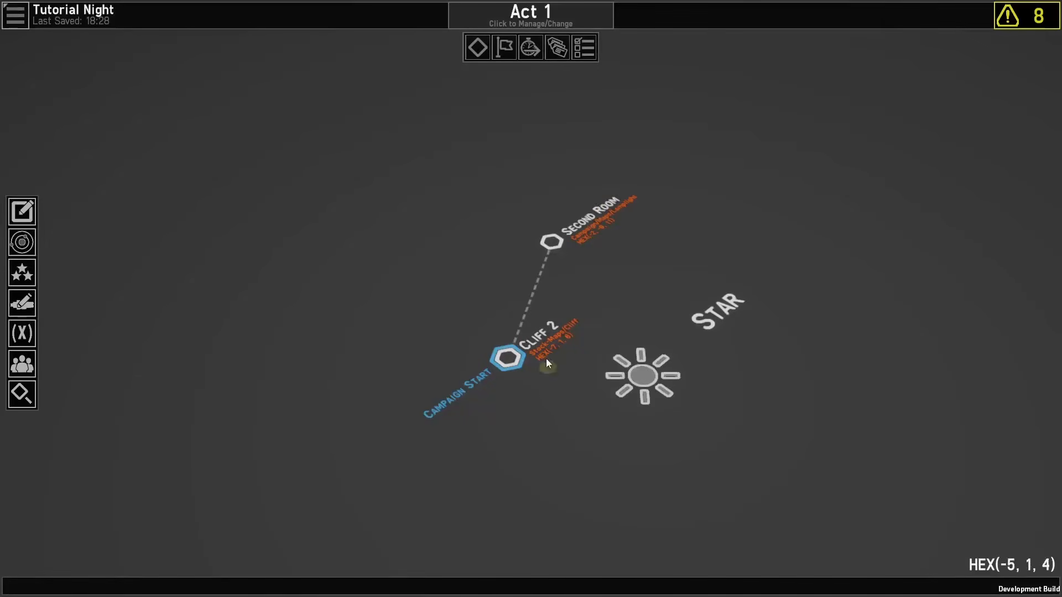
Step: Select the Cliff 2 room on the campaign map and enter it for editing
left_click(499, 356)
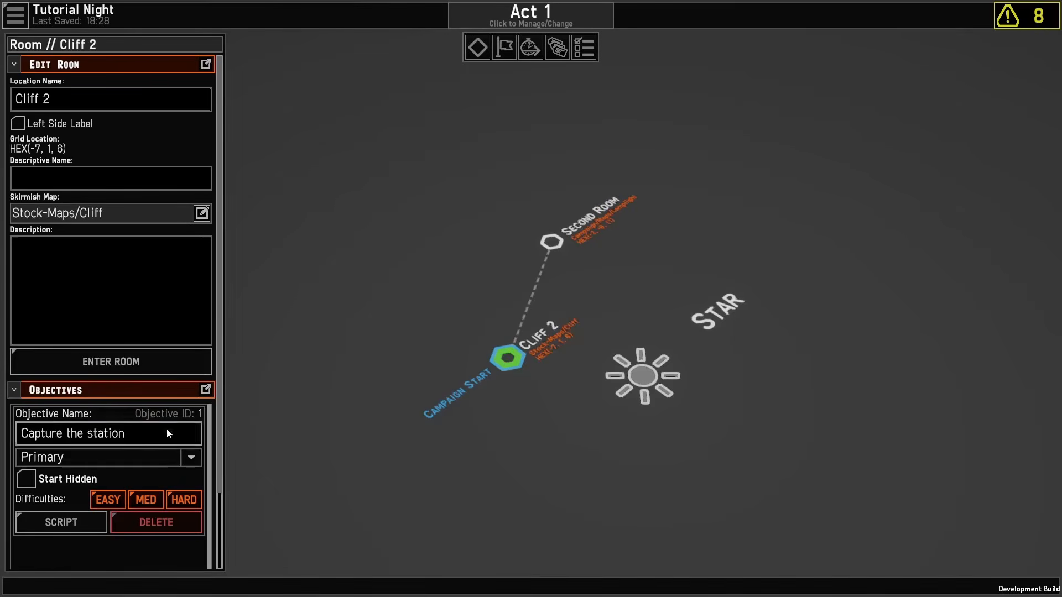
left_click(84, 360)
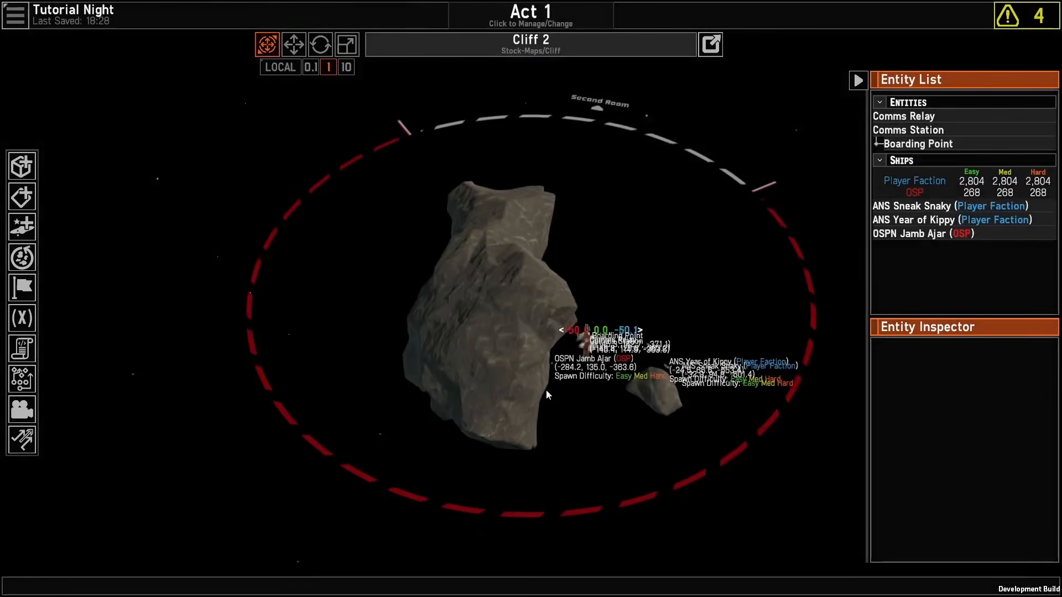
middle_click_drag(546, 389, 379, 422)
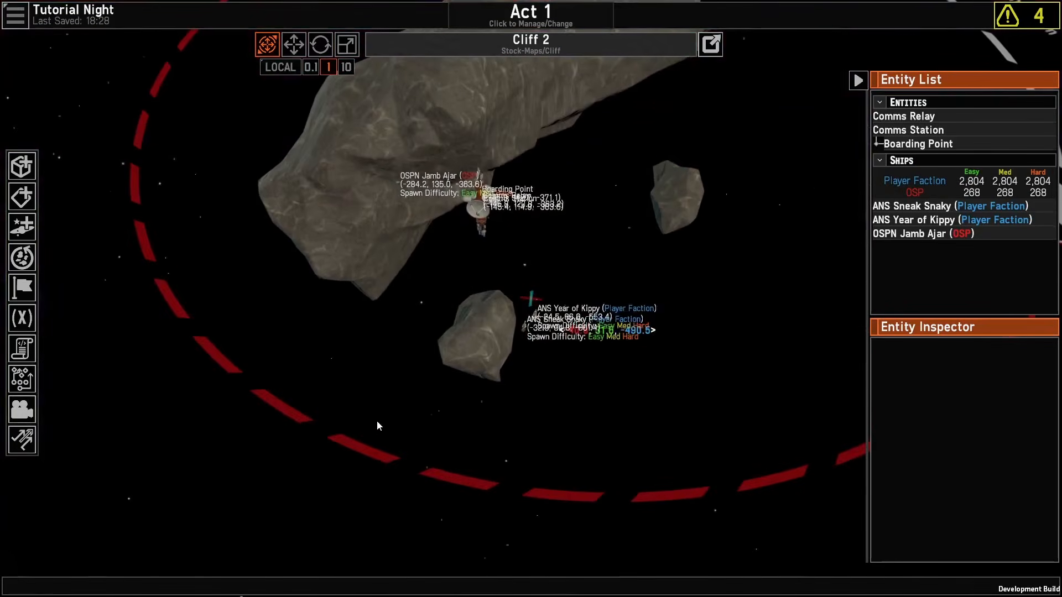
Step: Create a new cutscene named Intro for the Cliff 2 room
left_click(20, 409)
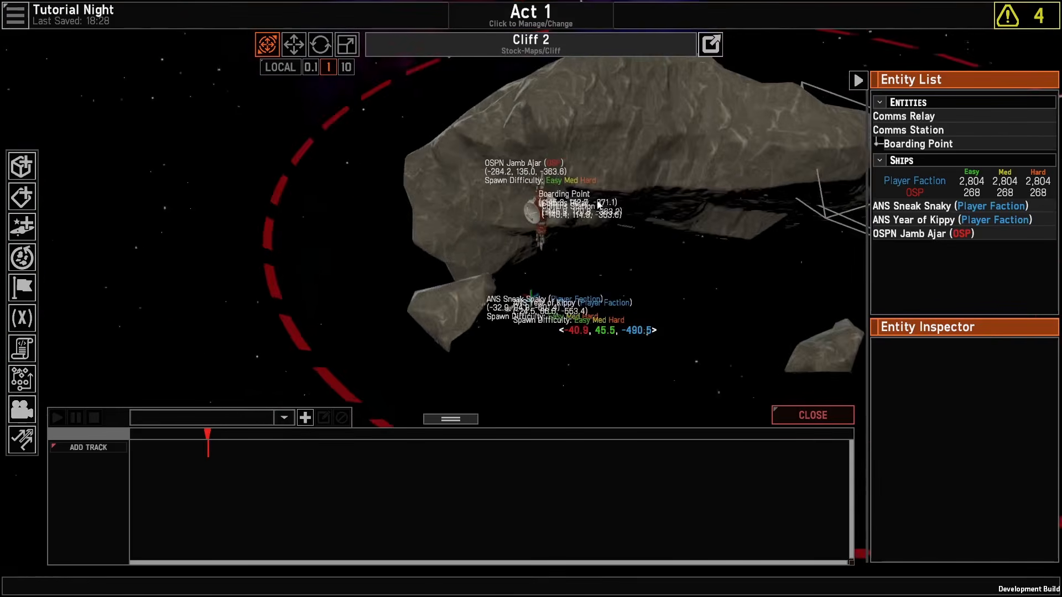
left_click(304, 418)
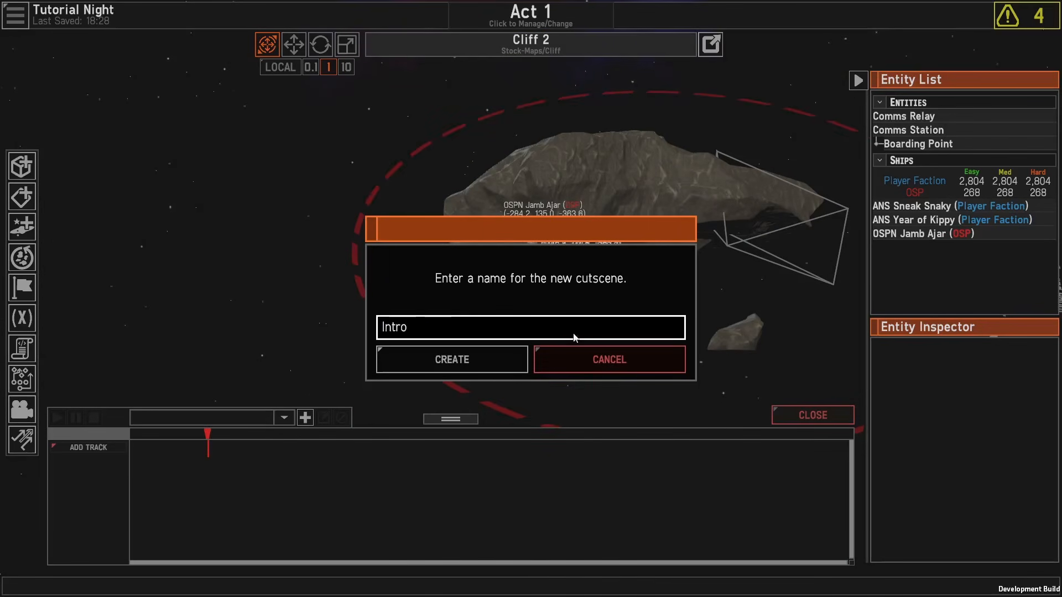
left_click(471, 363)
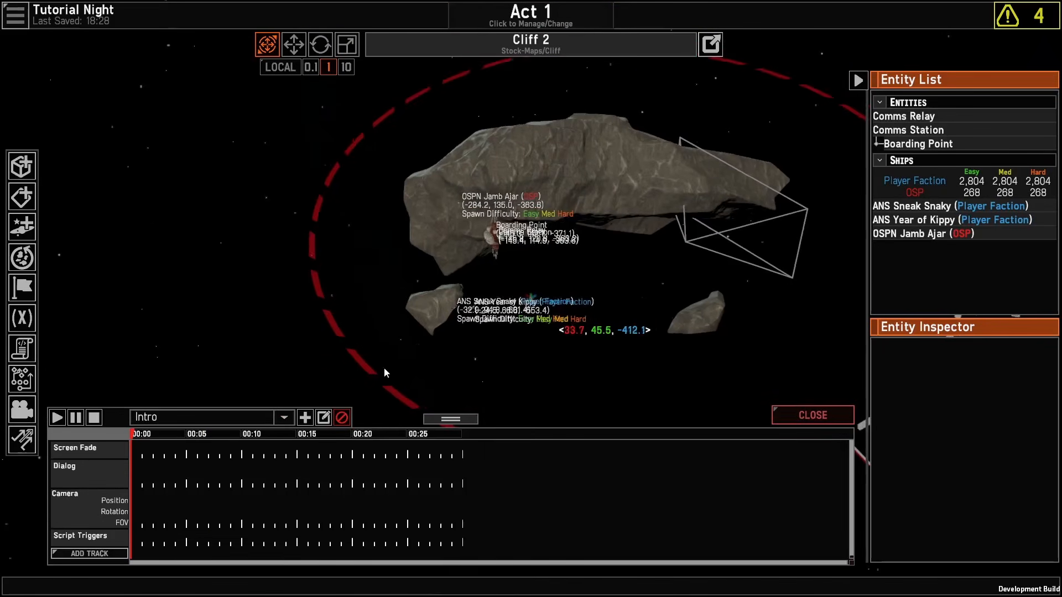
Step: Key the cutscene camera's rotation and position at 00:00 near the player ships and show its viewfinder
left_click(58, 507)
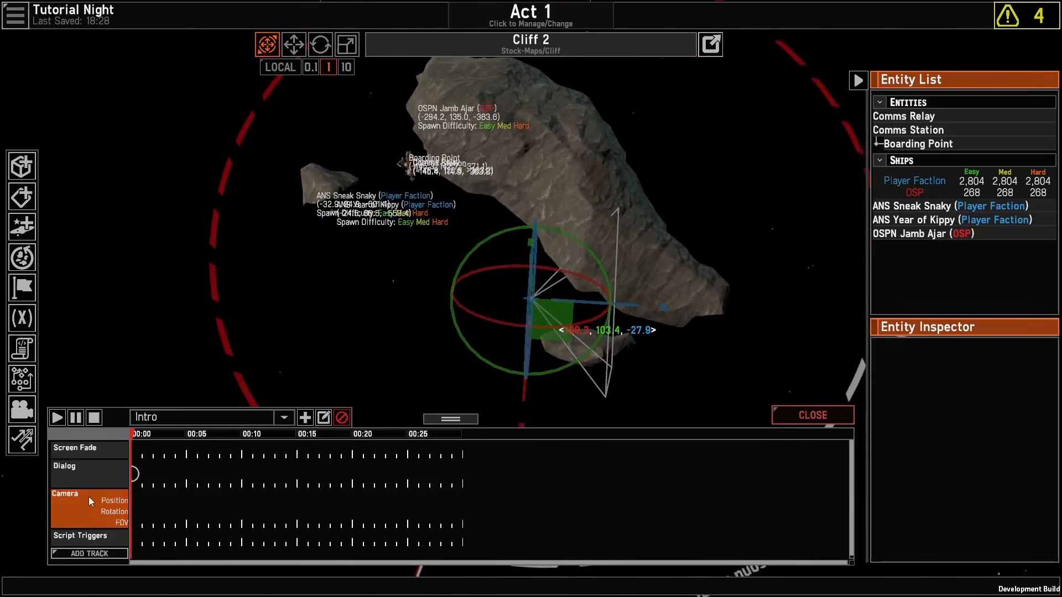
left_click_drag(564, 235, 582, 128)
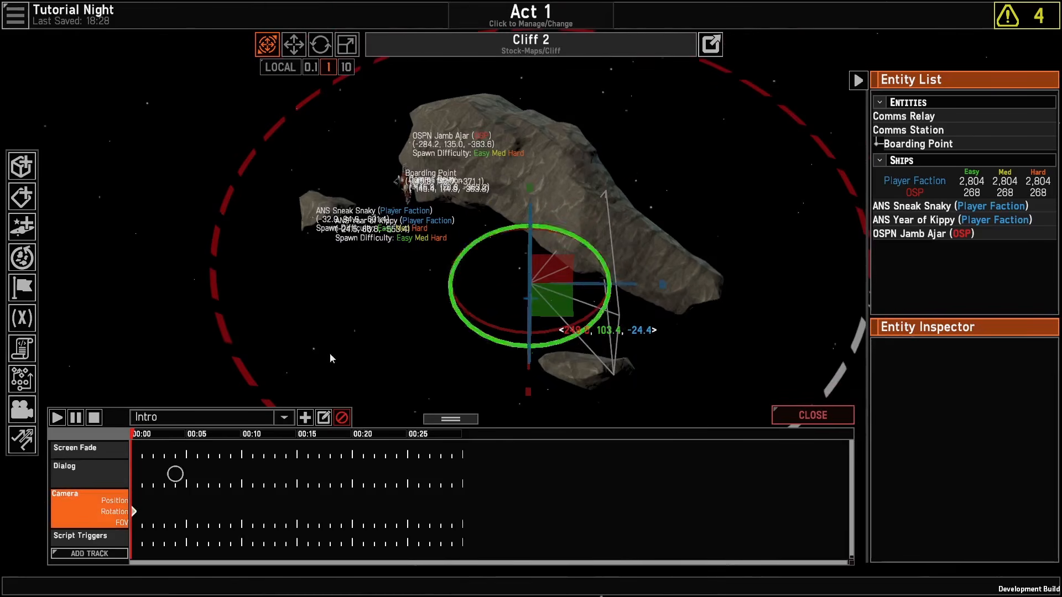
left_click_drag(610, 286, 400, 295)
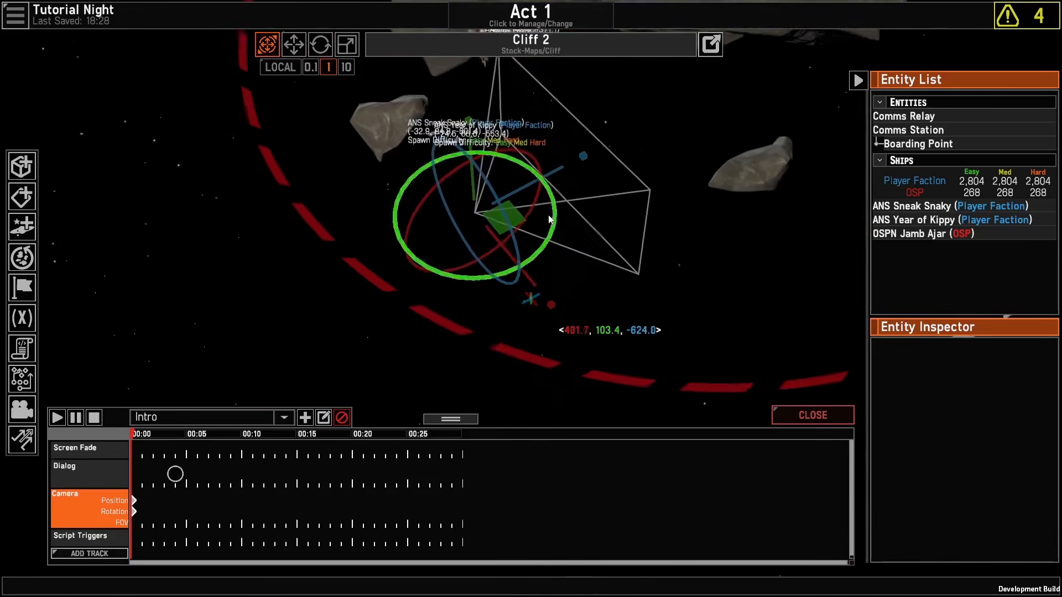
right_click(86, 509)
left_click(113, 512)
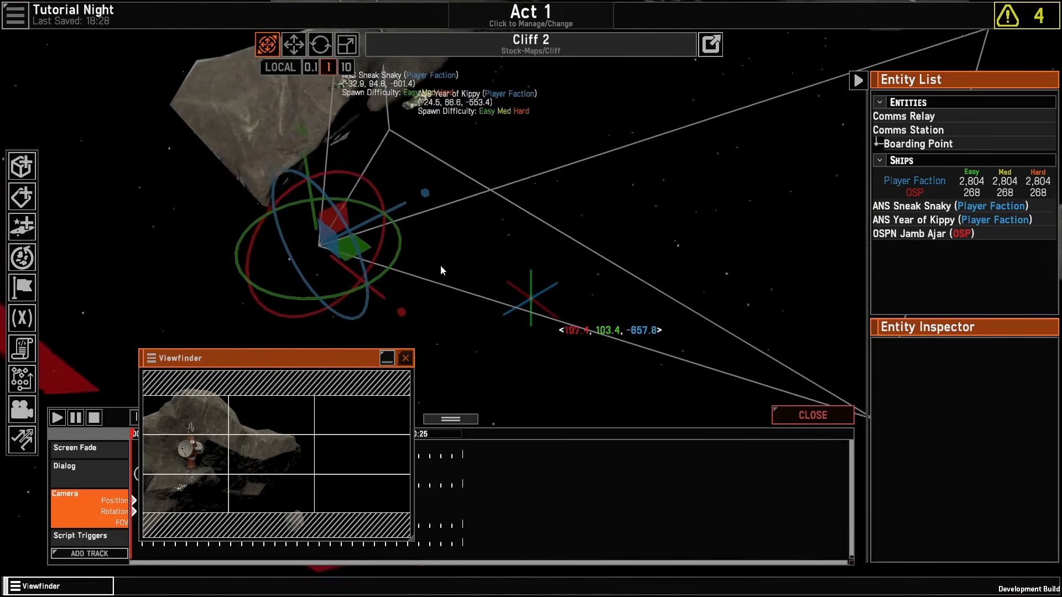
Step: Move and aim the camera at 00:00 so the shot frames ANS Year of Kippy with the Comms Station behind it
left_click_drag(423, 322, 505, 182)
left_click_drag(473, 97, 475, 156)
left_click_drag(552, 255, 598, 225)
scroll(597, 227, "up", 5)
key("w")
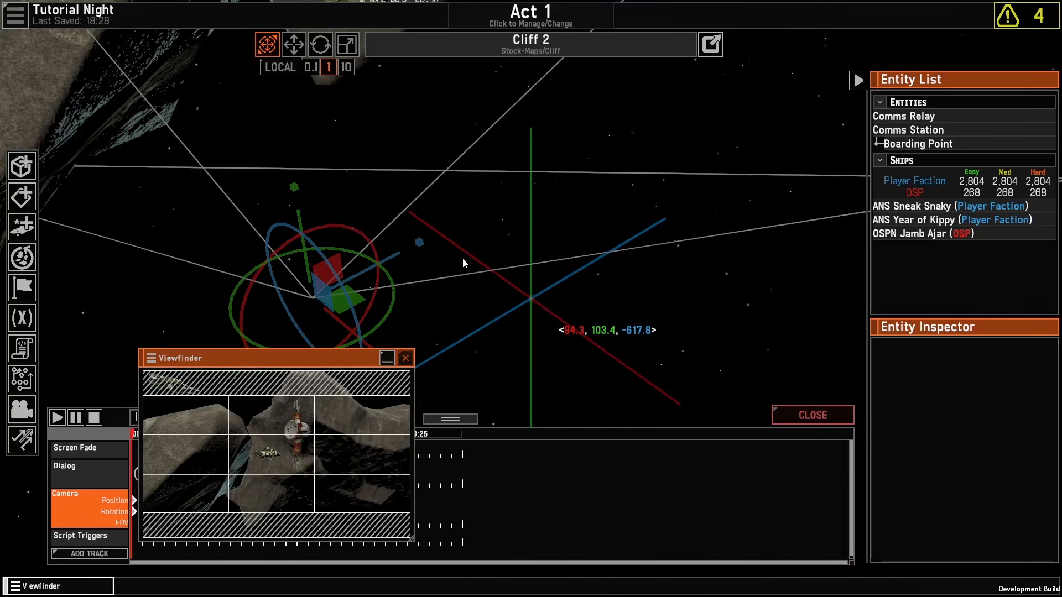
scroll(515, 289, "down", 5)
Step: Narrow the camera's field of view at 00:00 and turn it slightly to centre ANS Year of Kippy in the shot
left_click_drag(514, 245, 2, 496)
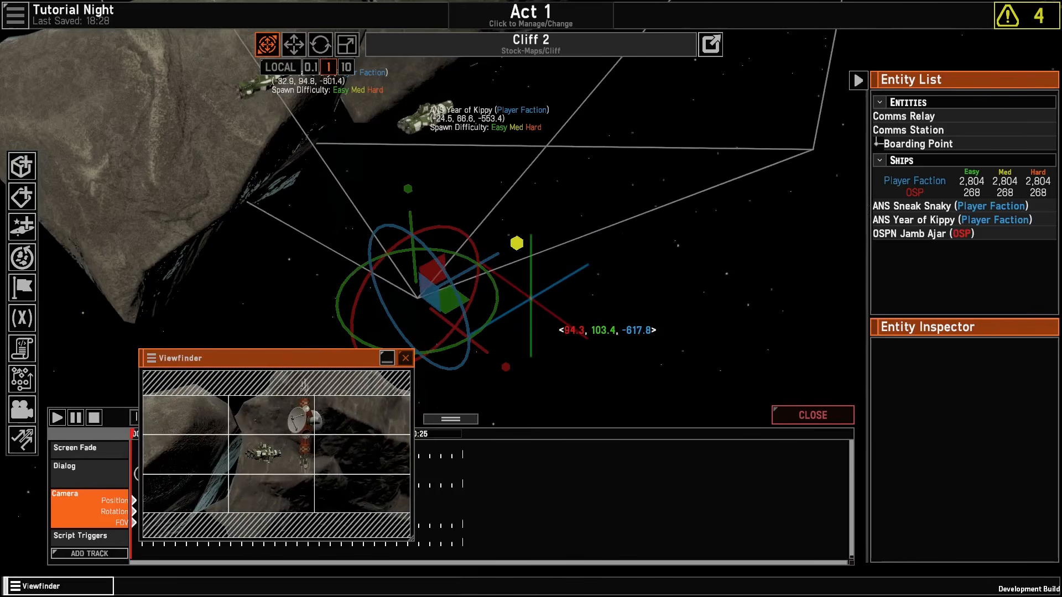
left_click(524, 242)
double_click(95, 516)
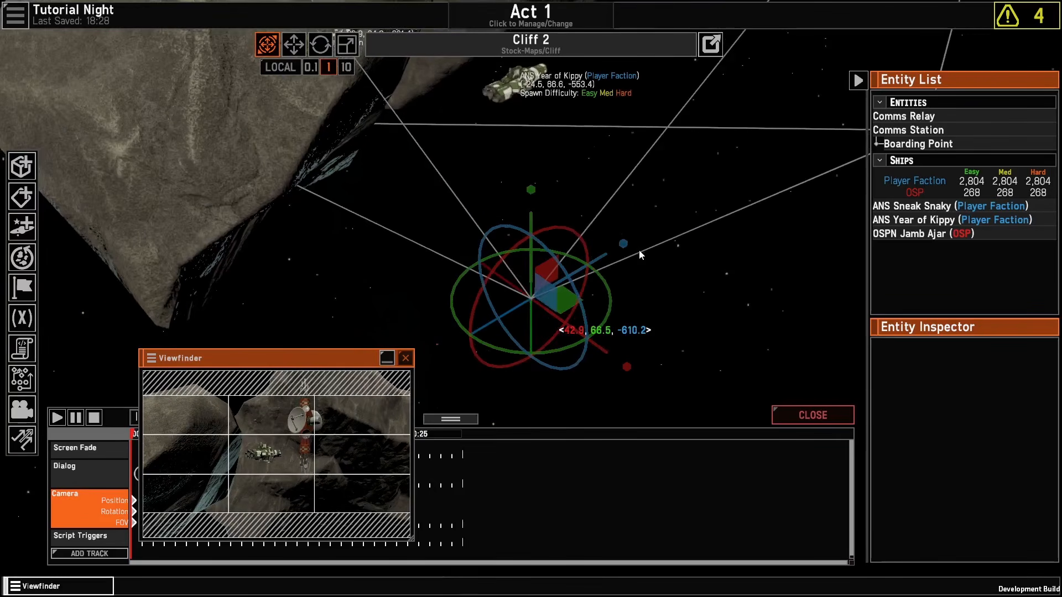
left_click_drag(628, 248, 111, 592)
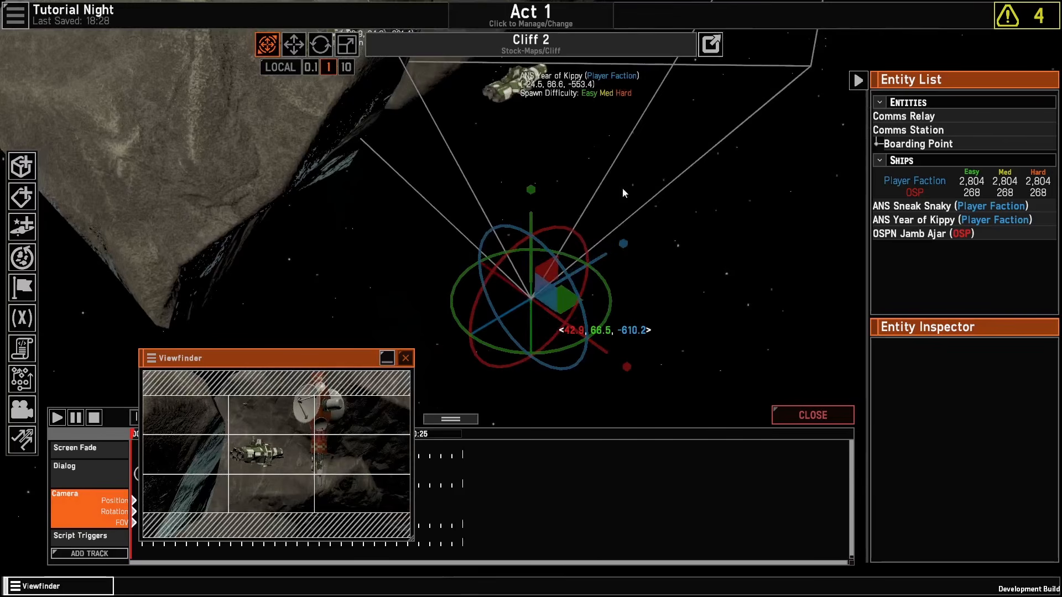
left_click_drag(625, 250, 199, 545)
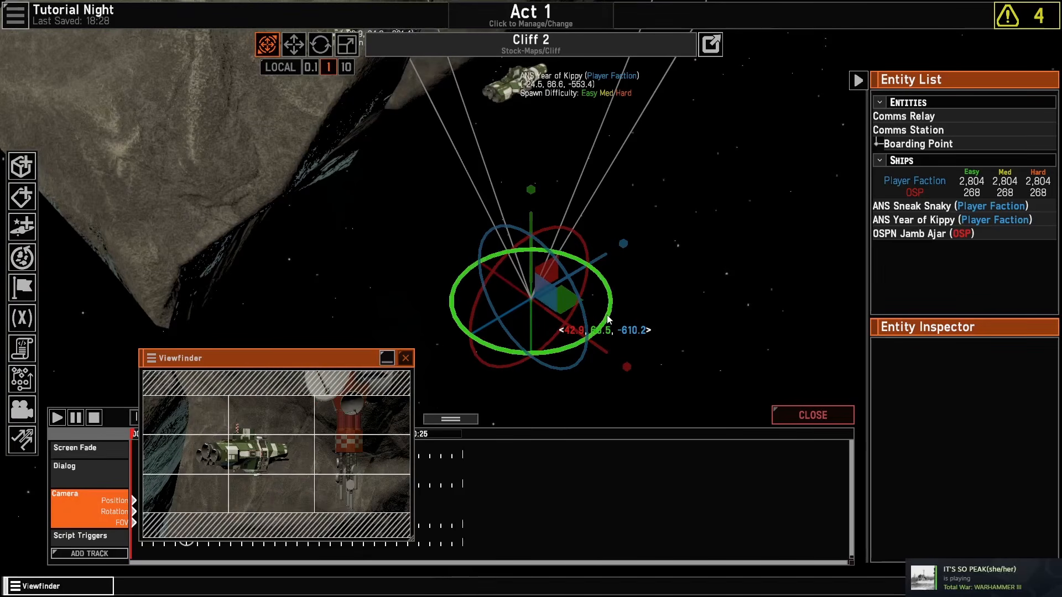
left_click_drag(610, 316, 613, 308)
Step: Move the viewfinder clear of the timeline and advance the cutscene time to 00:05
scroll(711, 239, "down", 4)
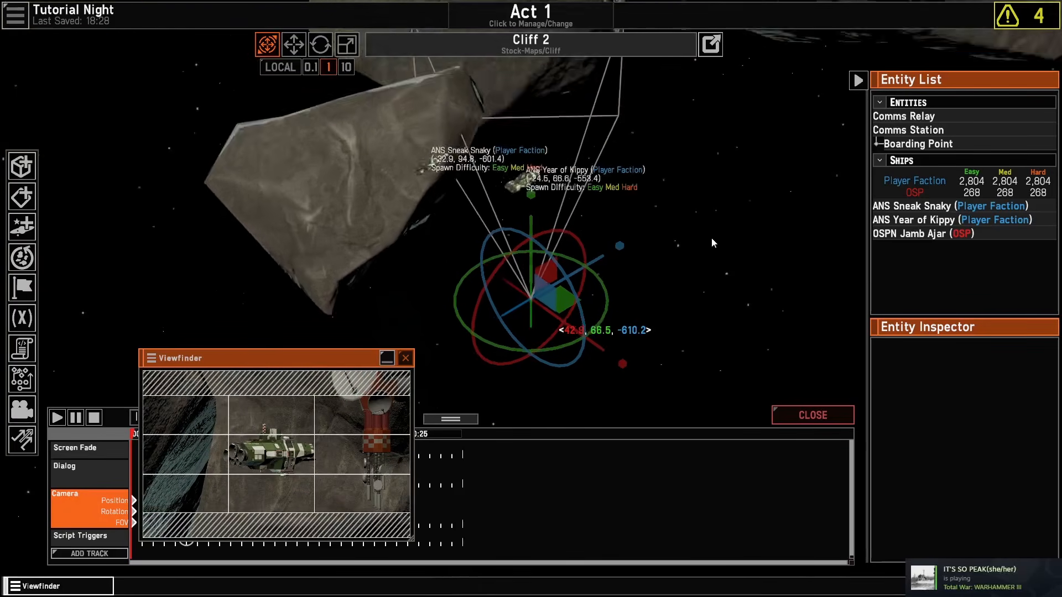
right_click_drag(711, 239, 688, 214)
key("w")
left_click_drag(244, 358, 105, 160)
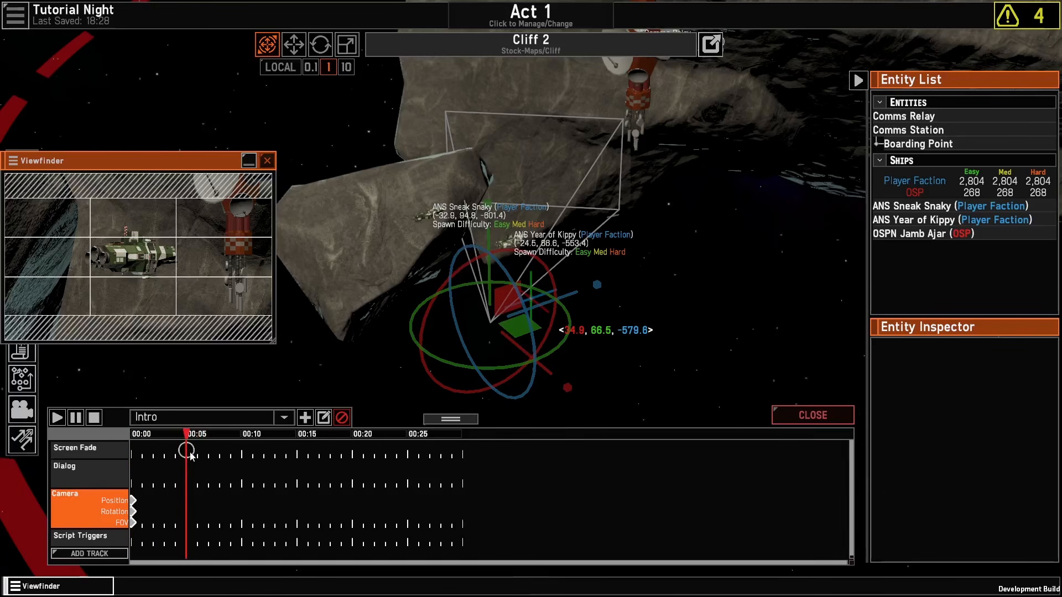
Step: Move the camera closer to ANS Year of Kippy at 00:05 and delete the rotation keyframe there
right_click_drag(683, 276, 626, 327)
scroll(597, 425, "up", 3)
scroll(626, 327, "down", 3)
key("w")
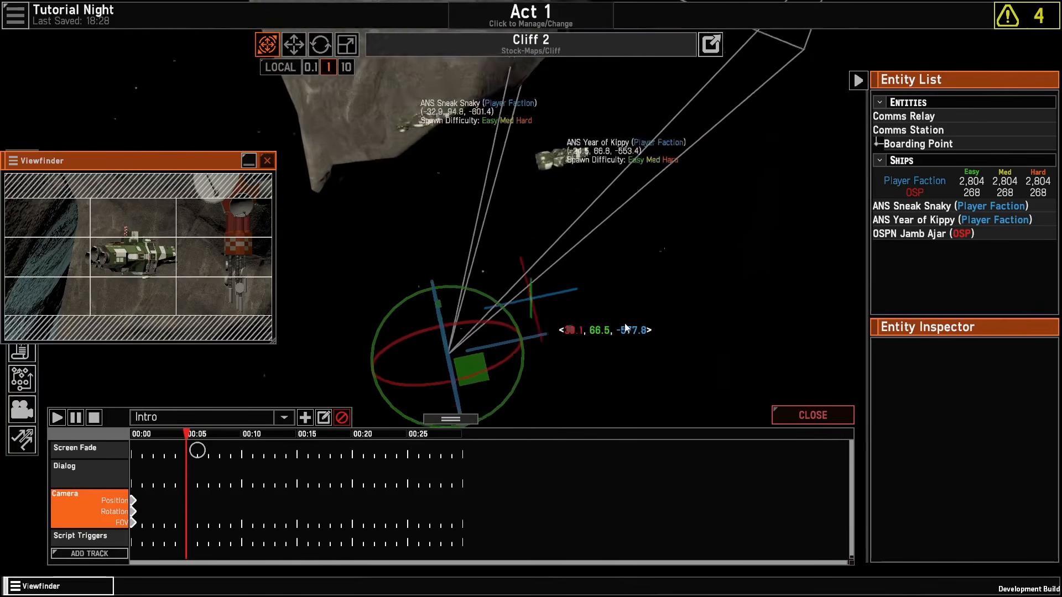
left_click_drag(491, 367, 599, 293)
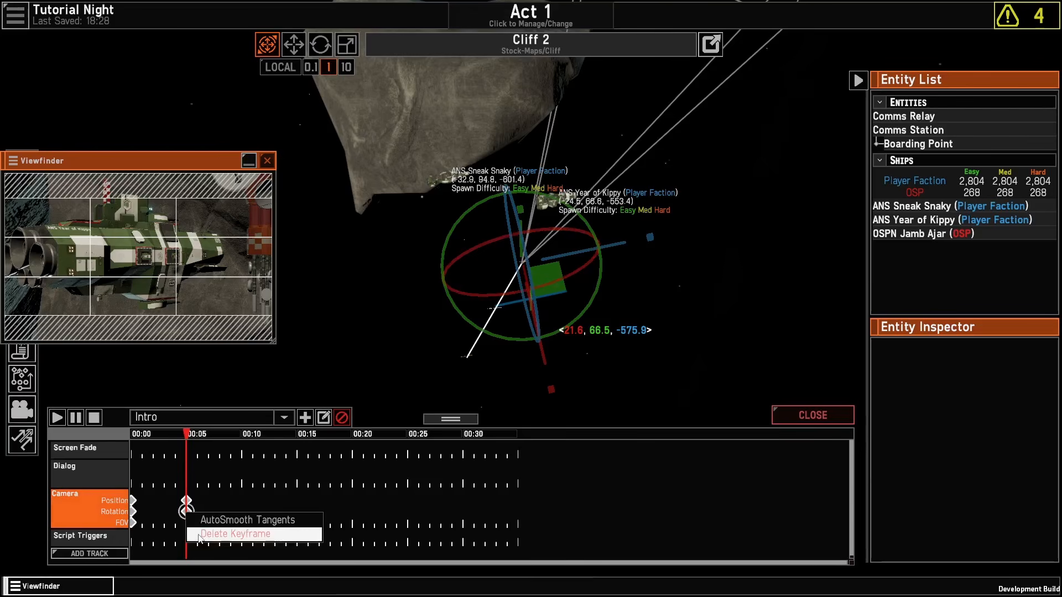
left_click(200, 535)
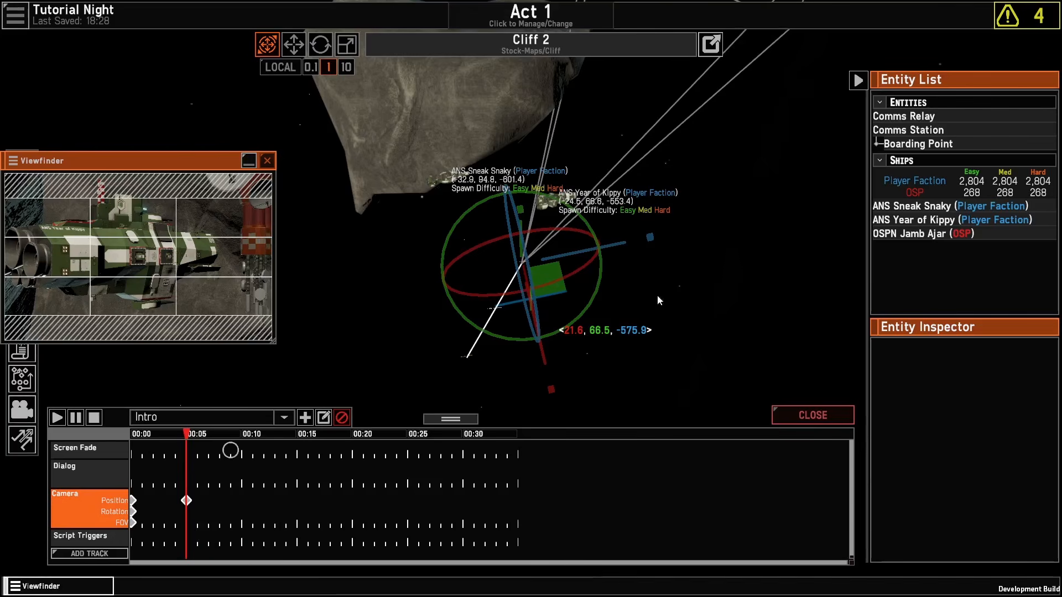
Step: Widen the camera's field of view at 00:05 so ANS Year of Kippy and the station both fit in the shot
right_click_drag(659, 299, 701, 234)
scroll(703, 177, "up", 4)
key("w")
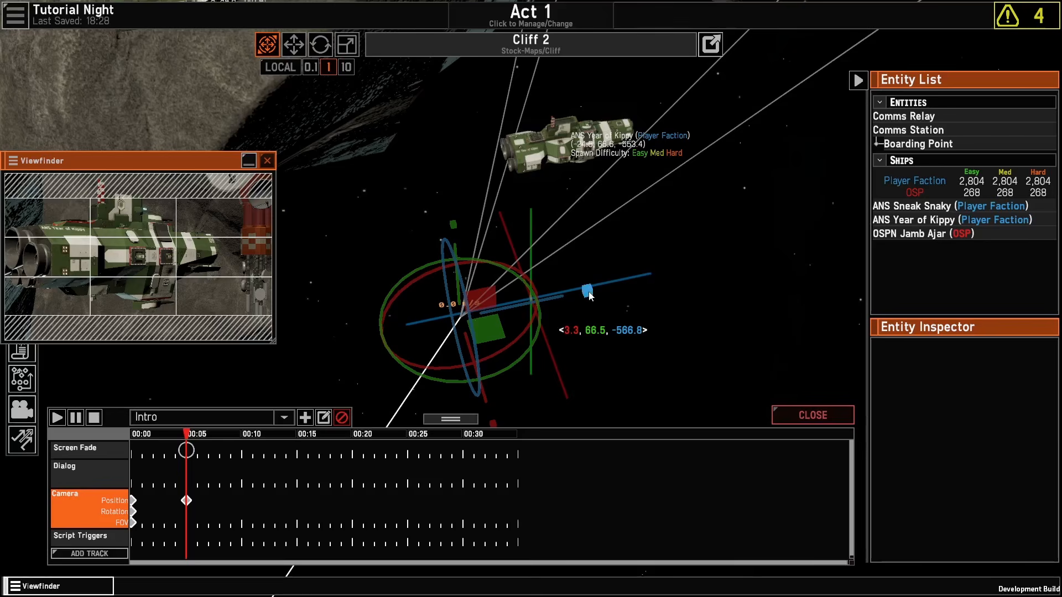
left_click_drag(589, 295, 711, 263)
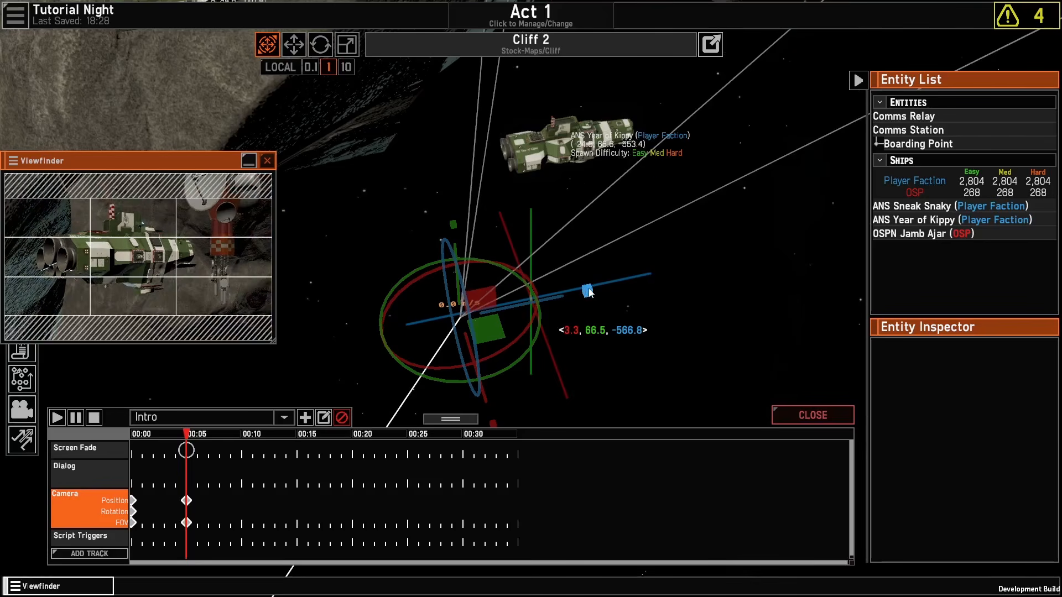
left_click_drag(589, 293, 1059, 148)
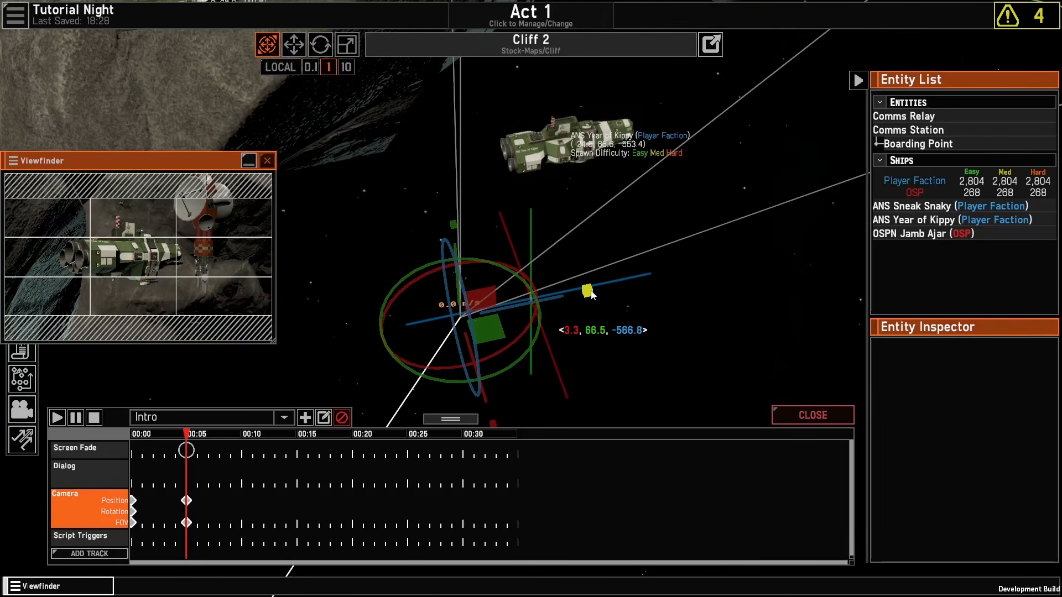
left_click_drag(591, 295, 920, 189)
key("s")
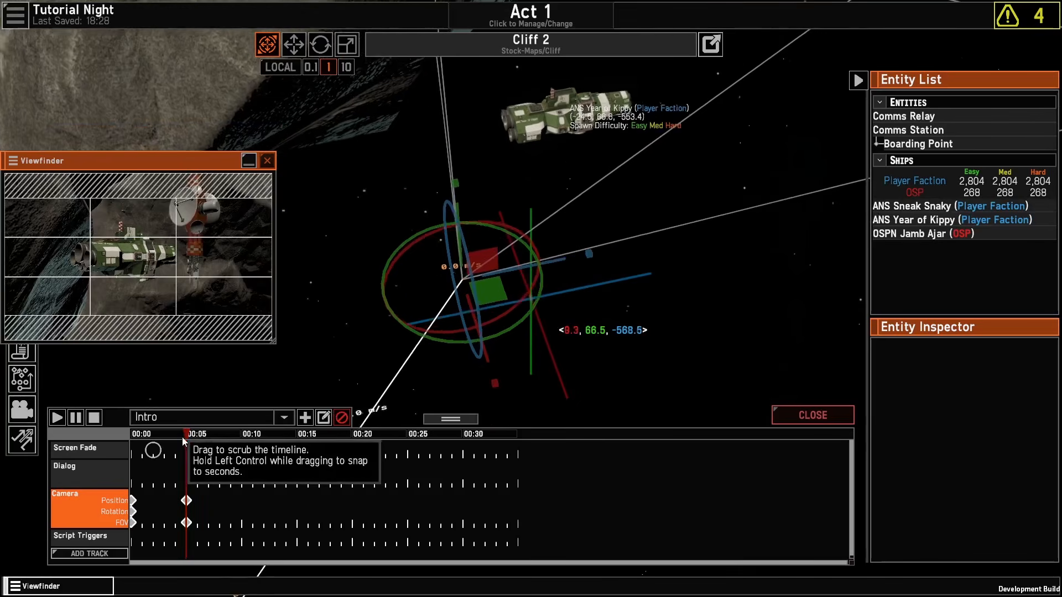
Step: Rewind the Intro cutscene to 00:00 and play it to preview the camera move
left_click_drag(186, 435, 115, 434)
left_click(51, 422)
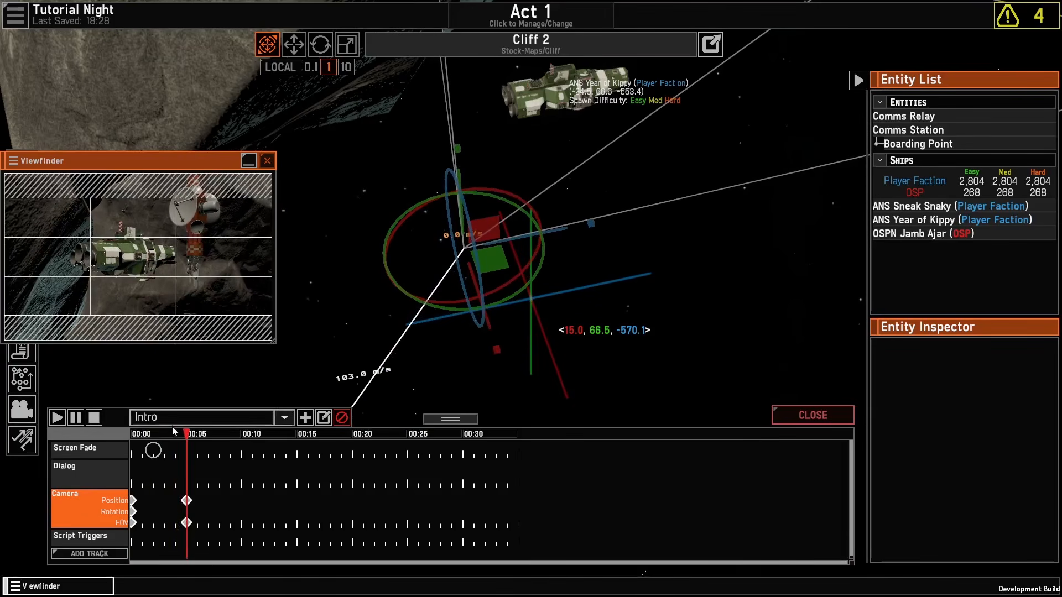
Step: Add camera position and rotation keyframes at 00:10, moving it alongside ANS Year of Kippy and turning it to centre the ship
right_click_drag(624, 207, 633, 301)
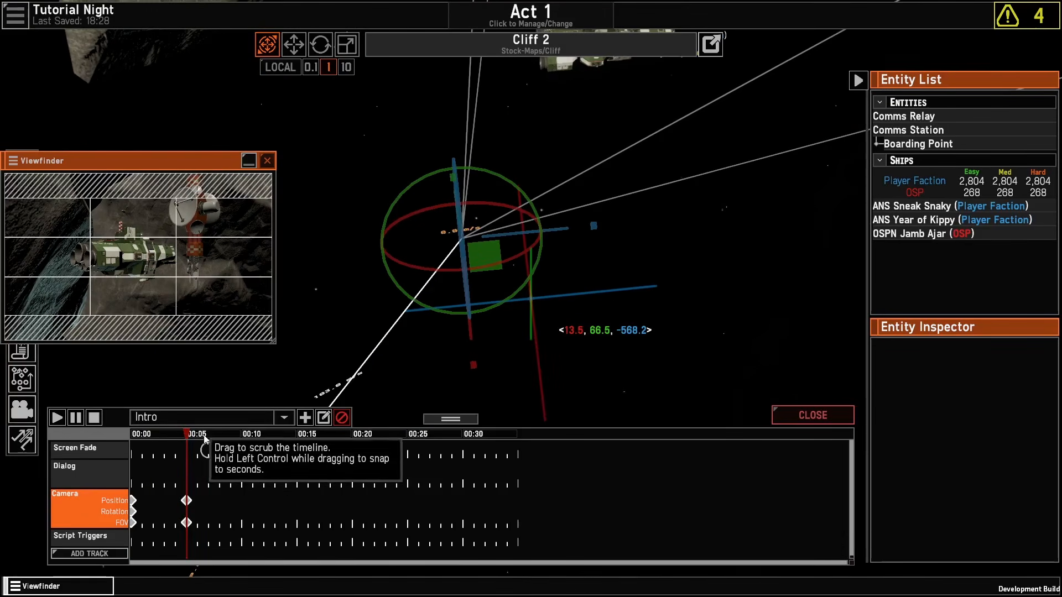
left_click_drag(204, 437, 248, 434)
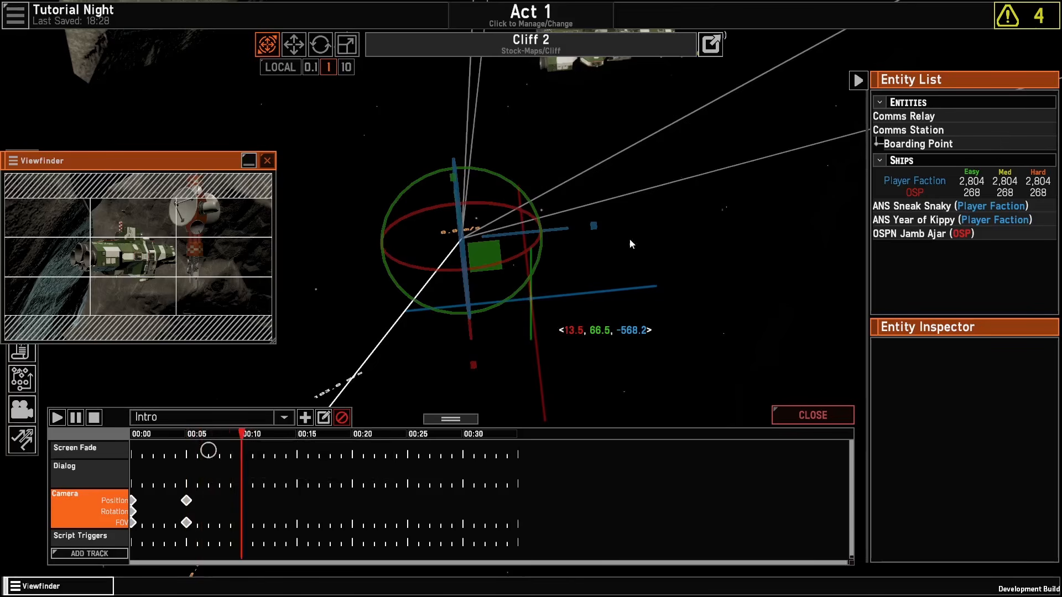
right_click_drag(630, 239, 665, 224)
scroll(665, 224, "down", 5)
key("d")
left_click_drag(559, 287, 666, 287)
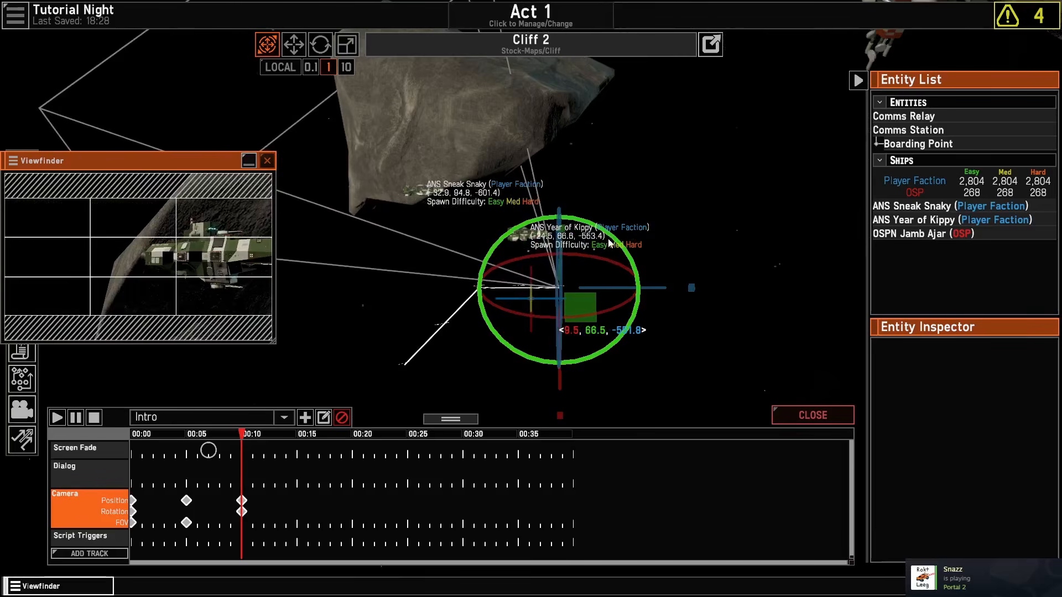
left_click_drag(609, 238, 681, 280)
Step: Deselect the camera track and preview the cutscene from the start through the 00:10 keyframes
scroll(729, 265, "up", 3)
right_click_drag(735, 320, 727, 264)
left_click(389, 353)
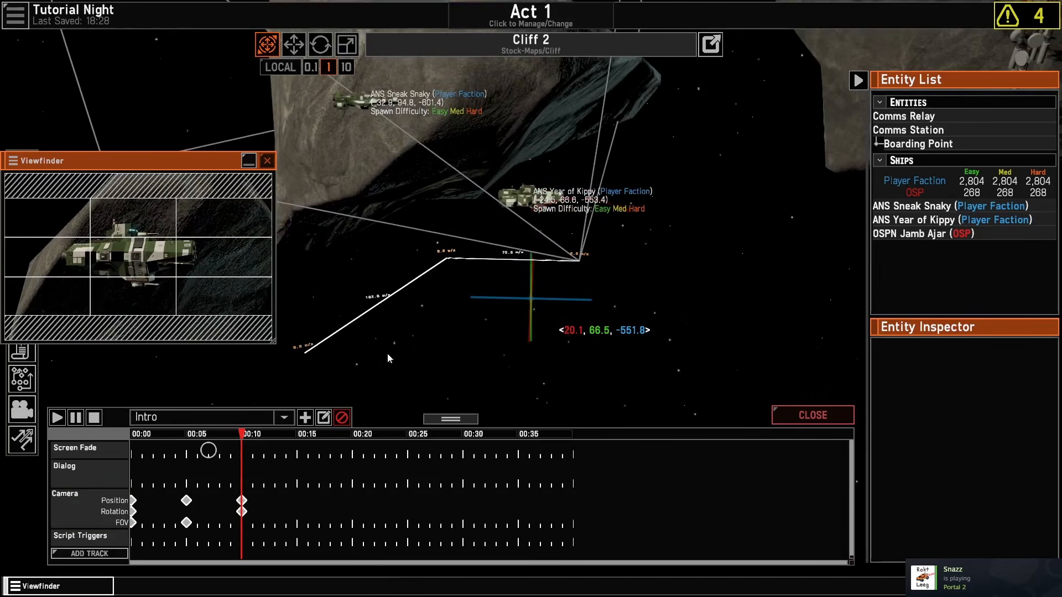
left_click_drag(241, 436, 107, 441)
left_click(56, 418)
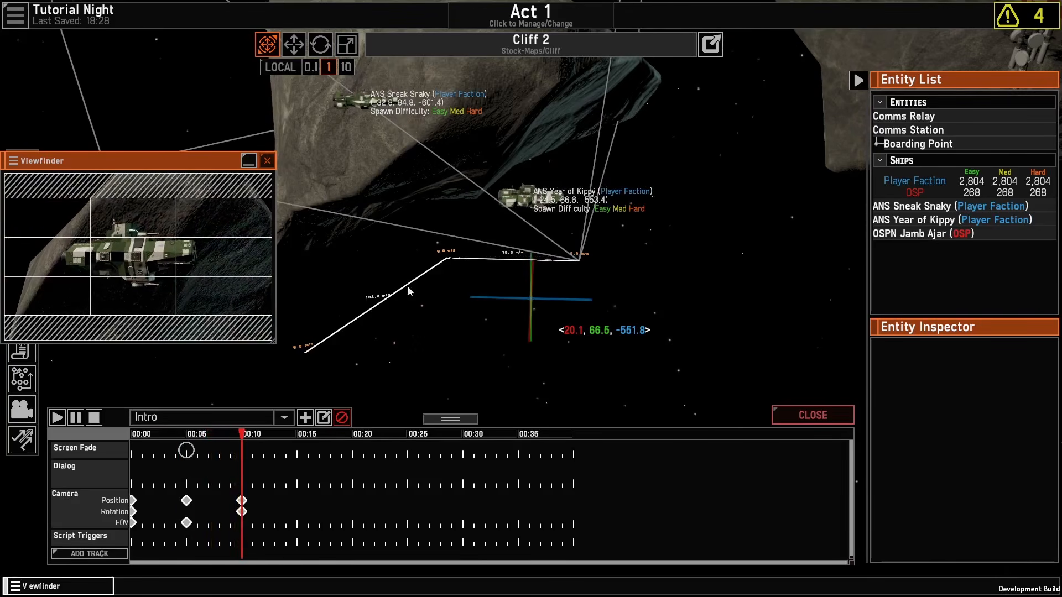
Step: Return the cutscene to 00:05 and rotate the camera there toward ANS Year of Kippy to add a rotation keyframe
scroll(548, 289, "up", 5)
right_click_drag(548, 287, 685, 249)
scroll(578, 281, "down", 3)
scroll(327, 298, "up", 5)
scroll(357, 303, "down", 2)
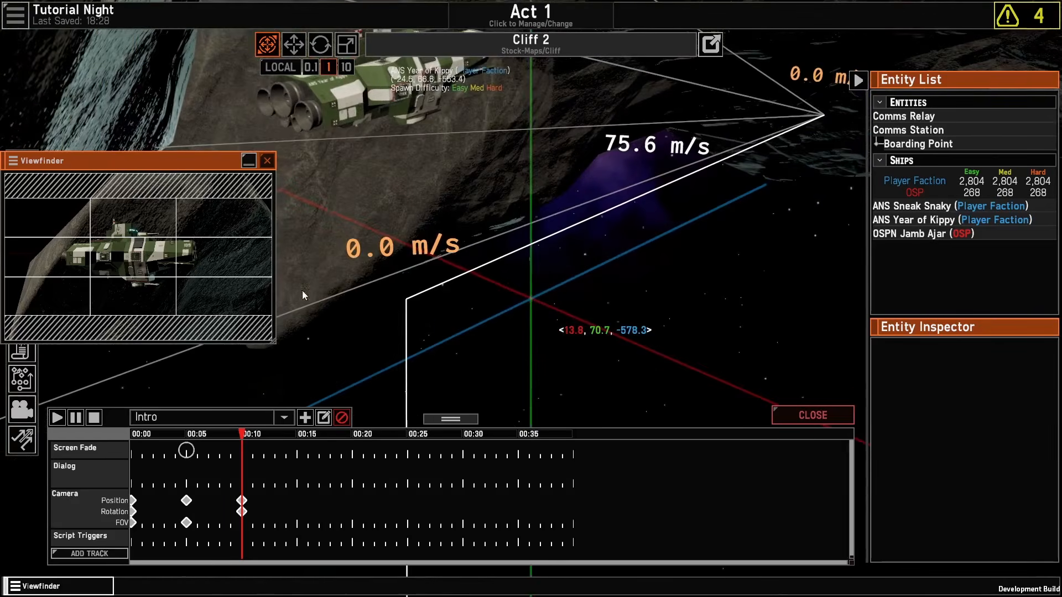
scroll(626, 339, "down", 6)
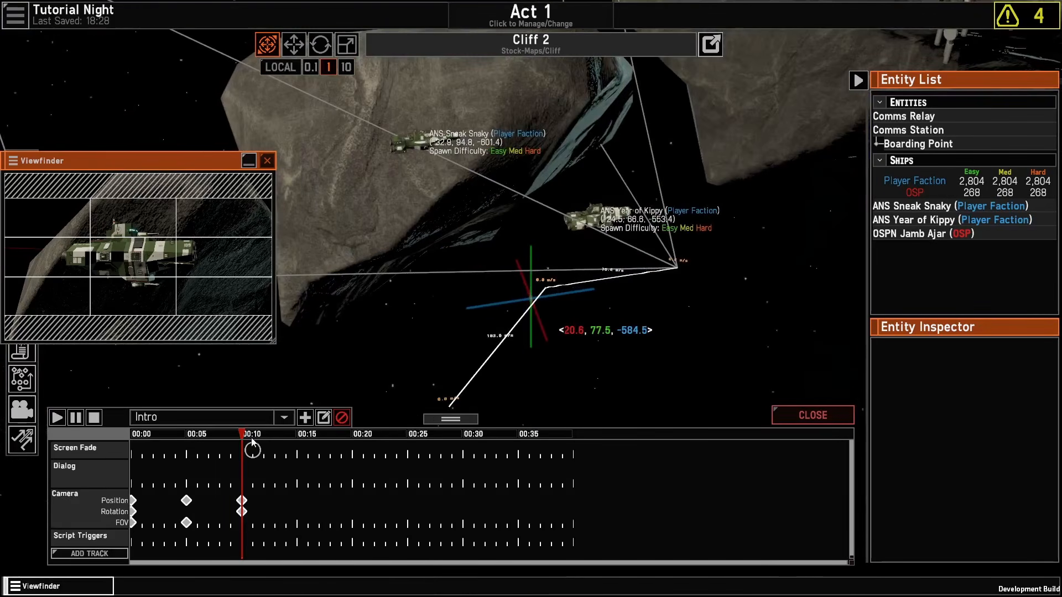
left_click_drag(244, 436, 186, 451)
scroll(544, 319, "up", 5)
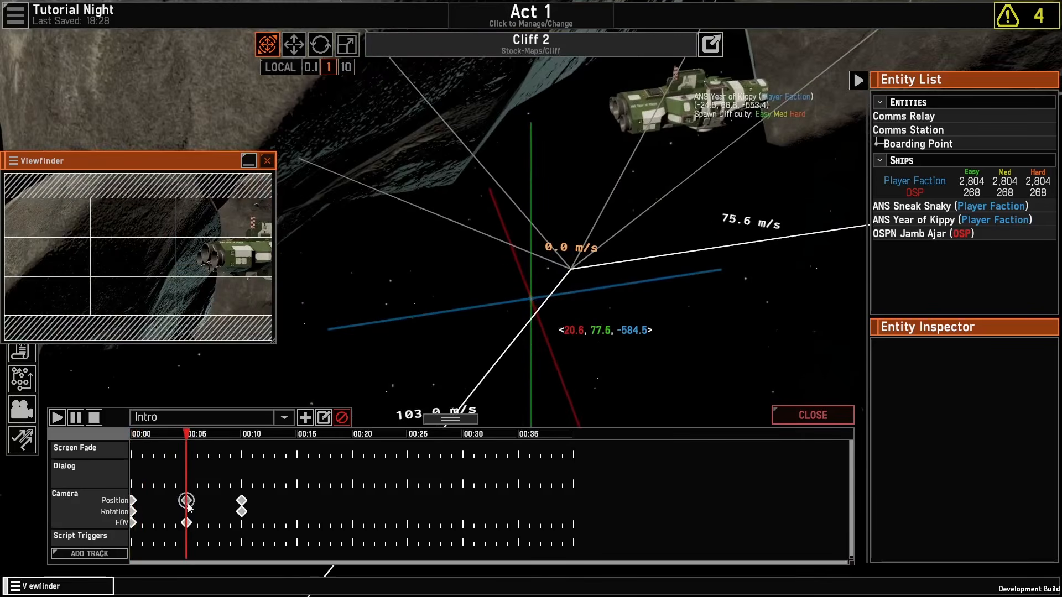
key("w")
key("d")
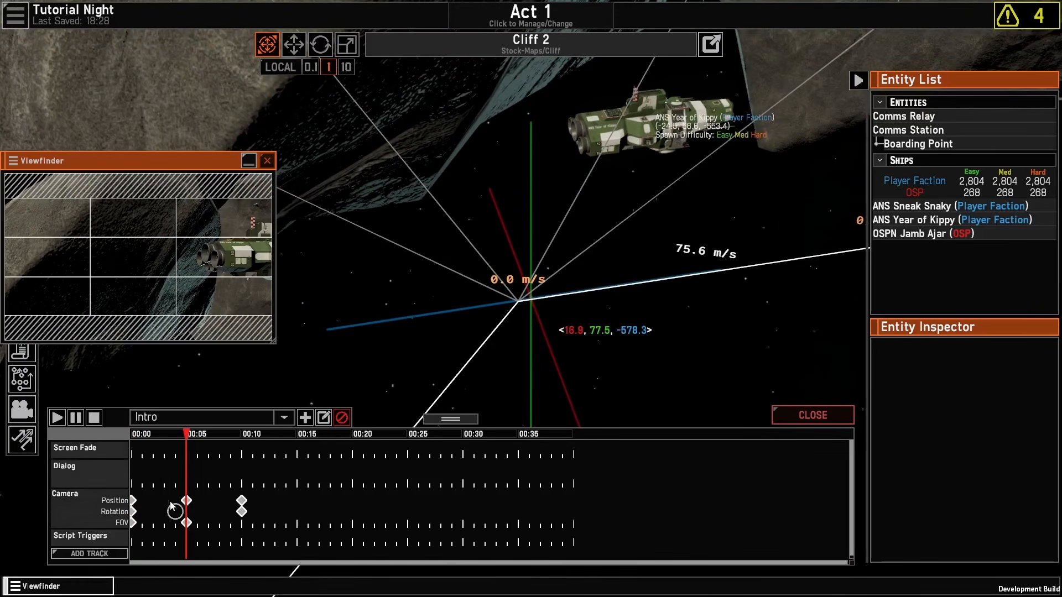
left_click(83, 504)
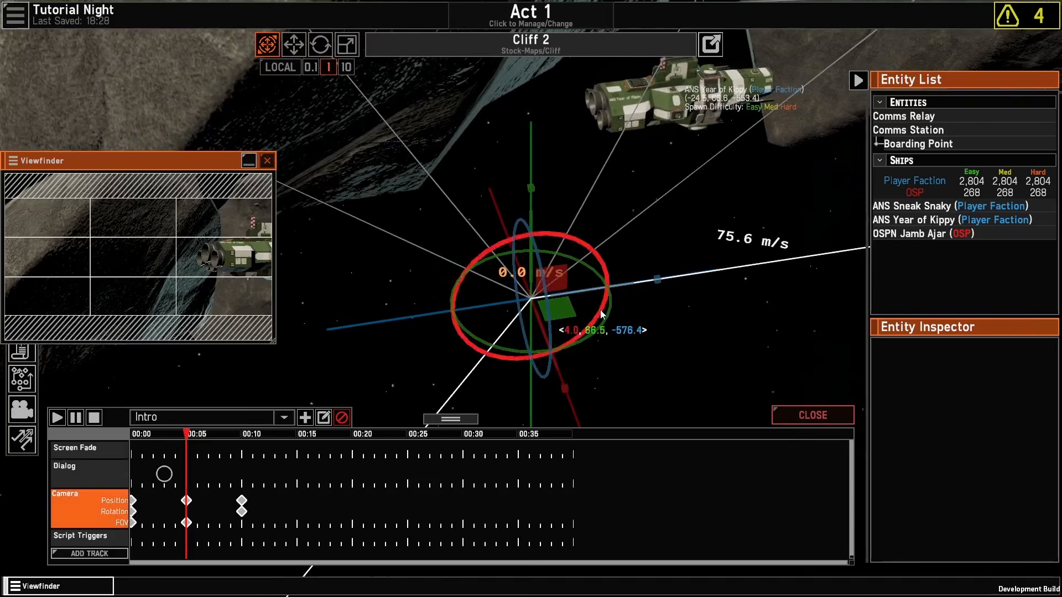
left_click_drag(610, 312, 549, 359)
Step: Deselect the camera, replay the Intro cutscene from 00:00 to check the new rotation, and stop playback
scroll(796, 359, "down", 5)
key("s")
left_click(381, 470)
left_click_drag(186, 434, 131, 435)
left_click(57, 418)
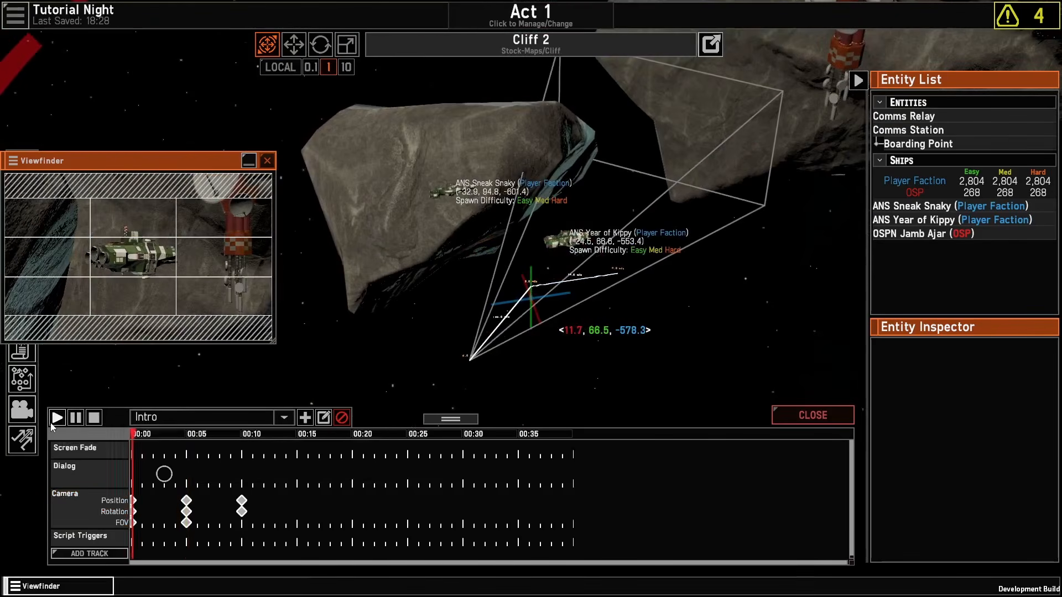
left_click(94, 418)
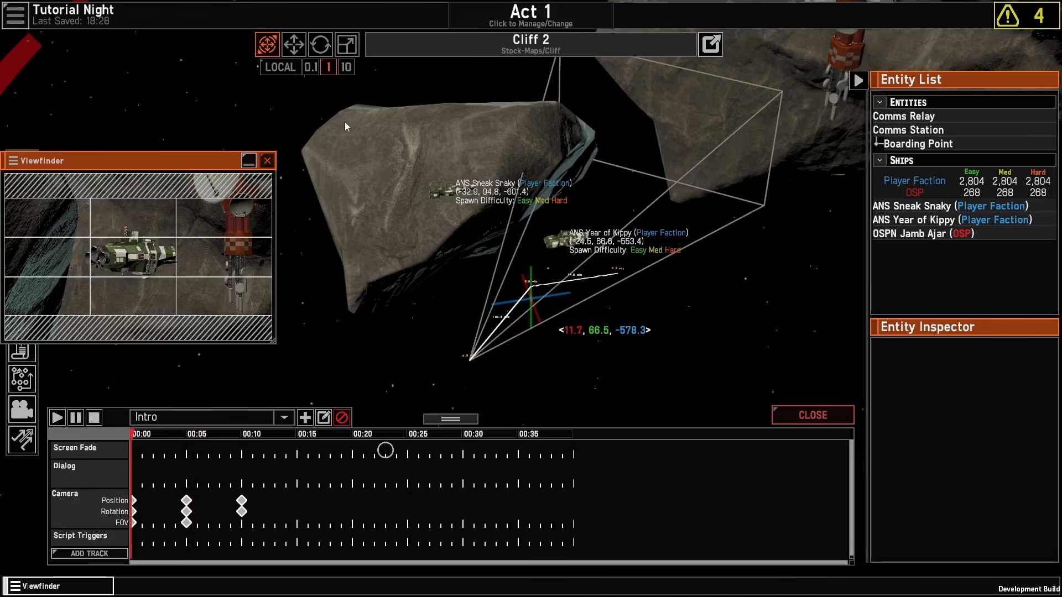
scroll(572, 145, "up", 5)
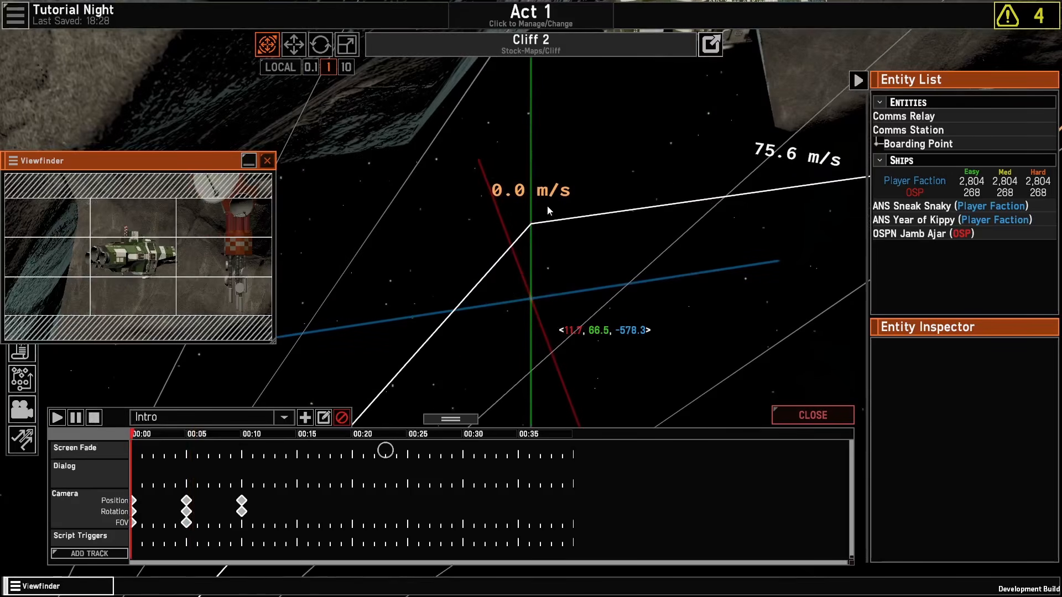
Step: Smooth the camera path through the 00:05 position keyframe into a curve instead of a sharp corner
scroll(538, 216, "down", 5)
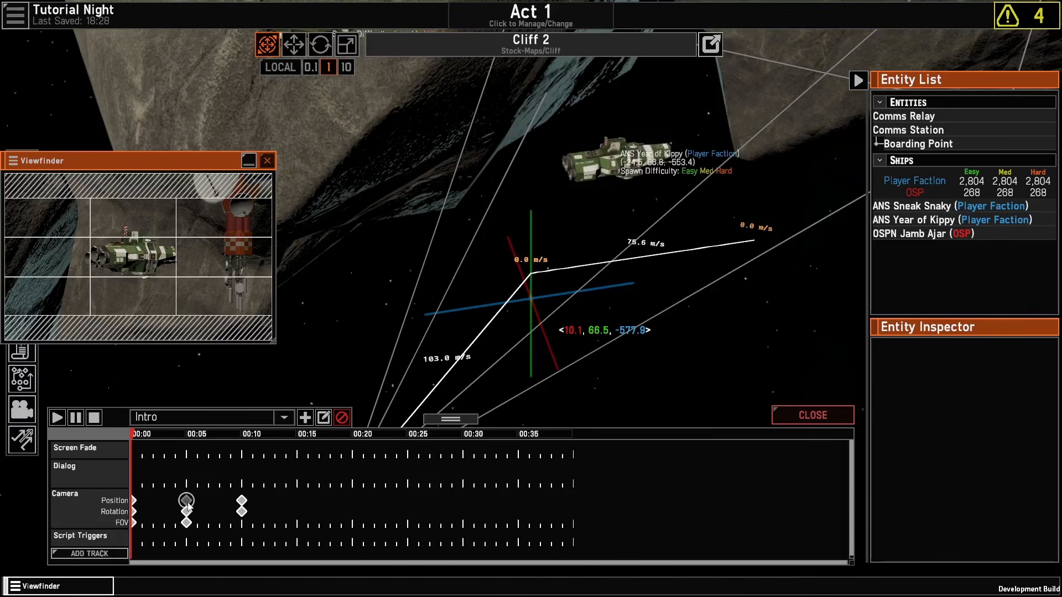
left_click(188, 505)
right_click_drag(730, 314, 683, 261)
scroll(684, 261, "down", 3)
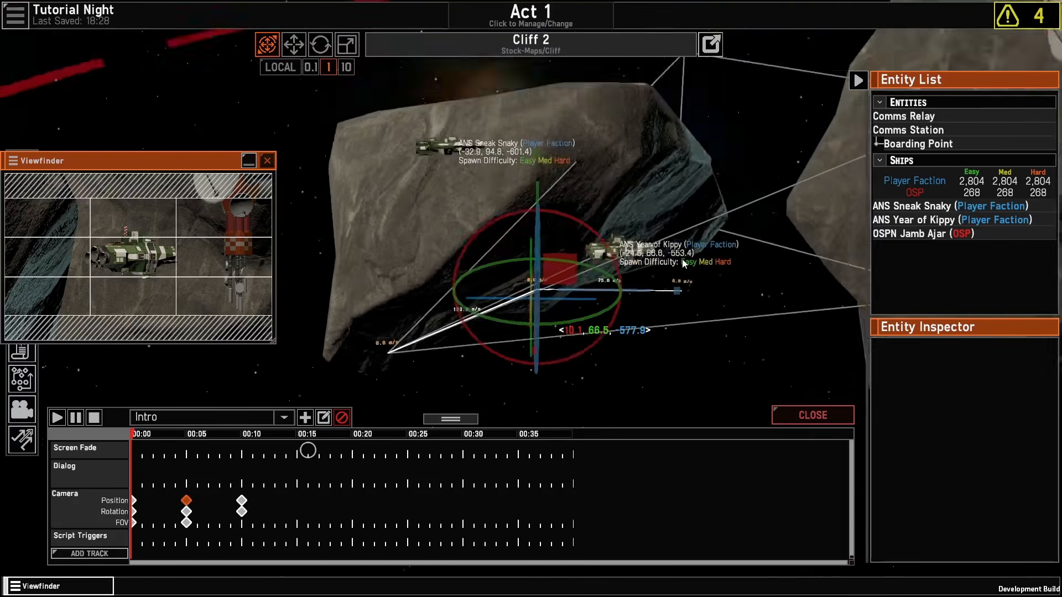
scroll(684, 261, "up", 2)
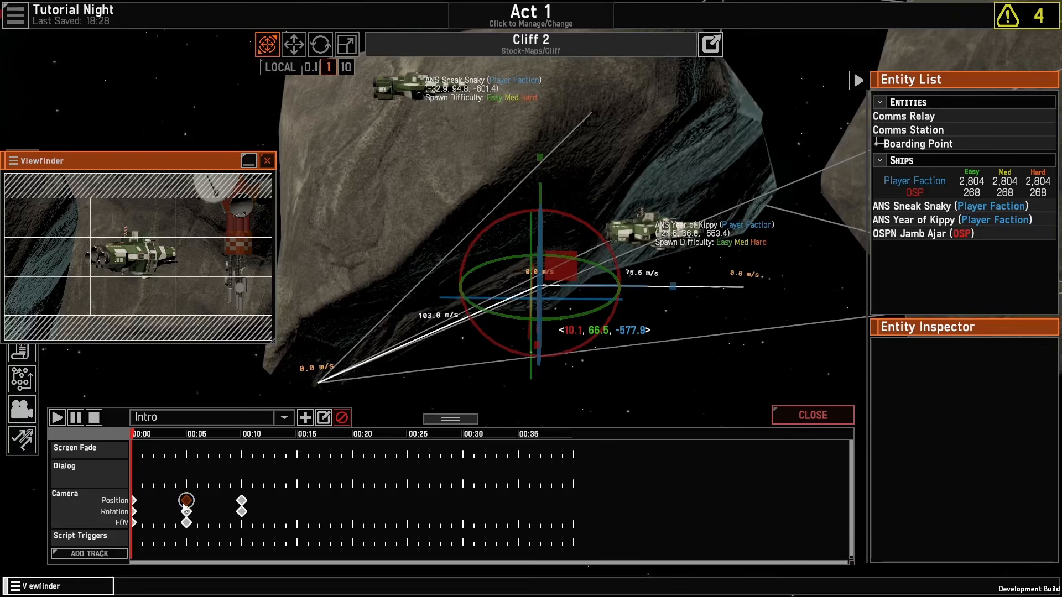
right_click_drag(725, 320, 678, 328)
scroll(678, 294, "up", 4)
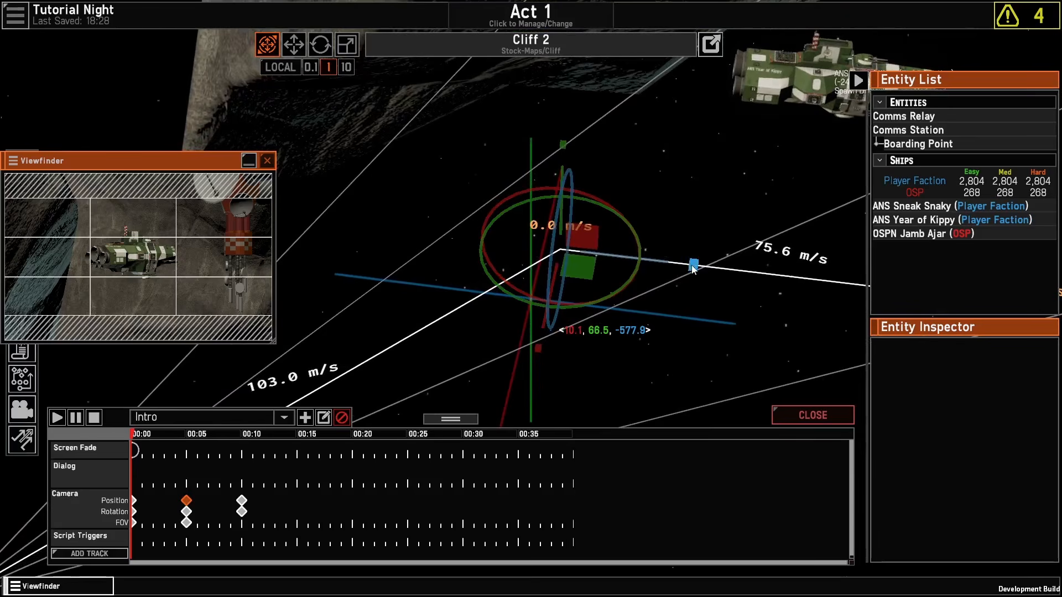
left_click_drag(693, 267, 696, 269)
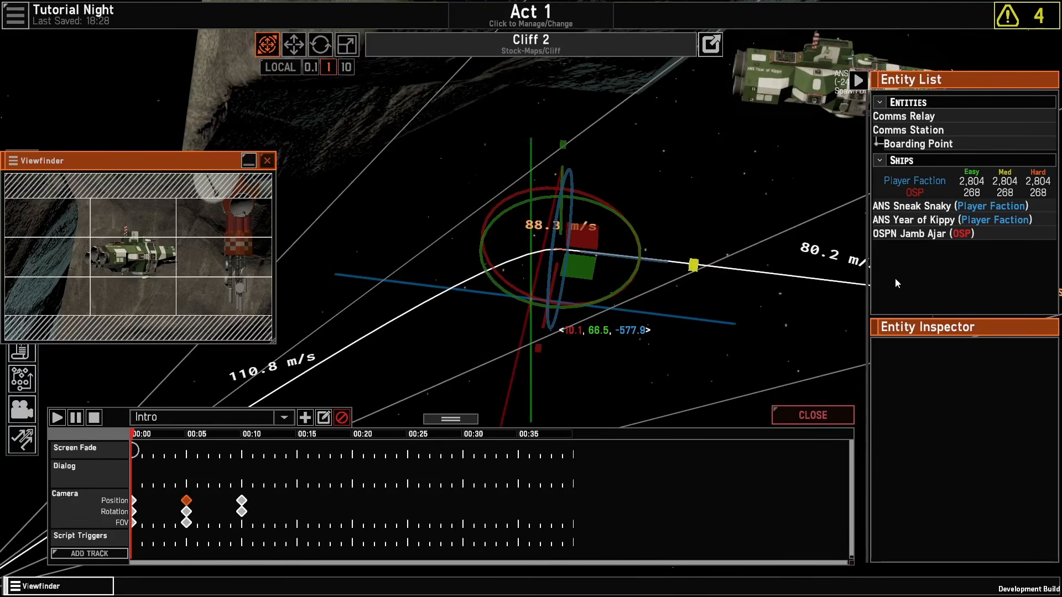
Step: Adjust the direction of the curve at the camera's 00:05 position keyframe to reshape the path around ANS Year of Kippy
middle_click_drag(651, 362, 531, 291)
scroll(531, 291, "down", 5)
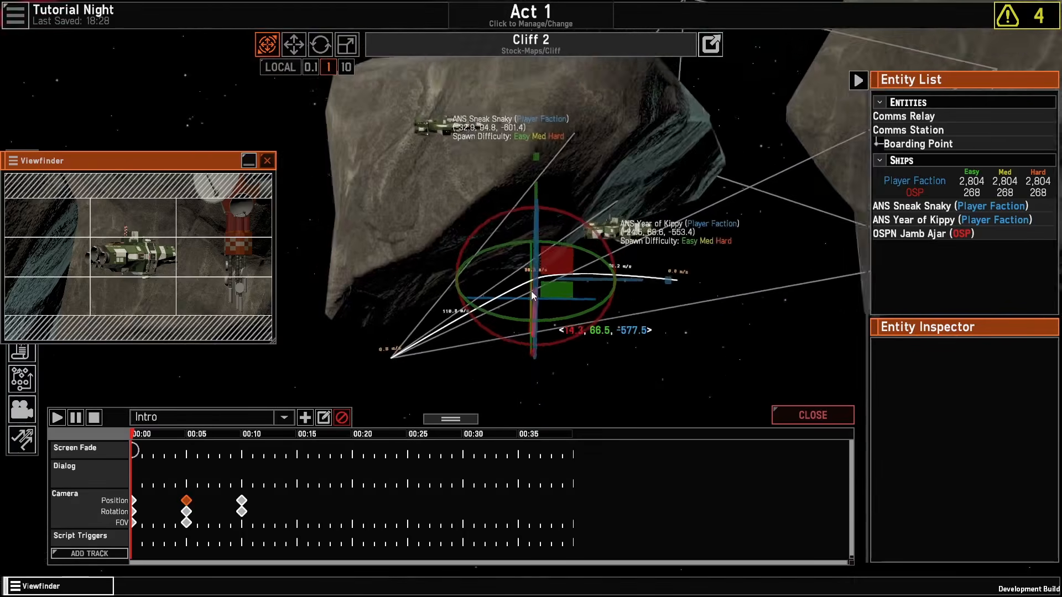
scroll(496, 229, "up", 5)
scroll(496, 229, "down", 2)
middle_click_drag(496, 230, 378, 323)
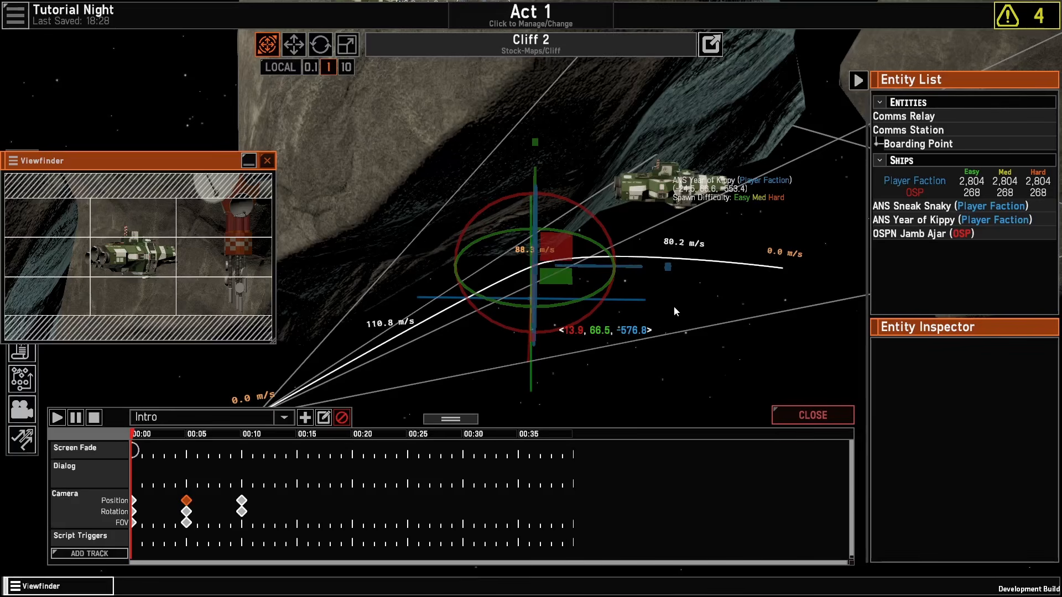
scroll(673, 306, "up", 5)
middle_click_drag(698, 394, 708, 186)
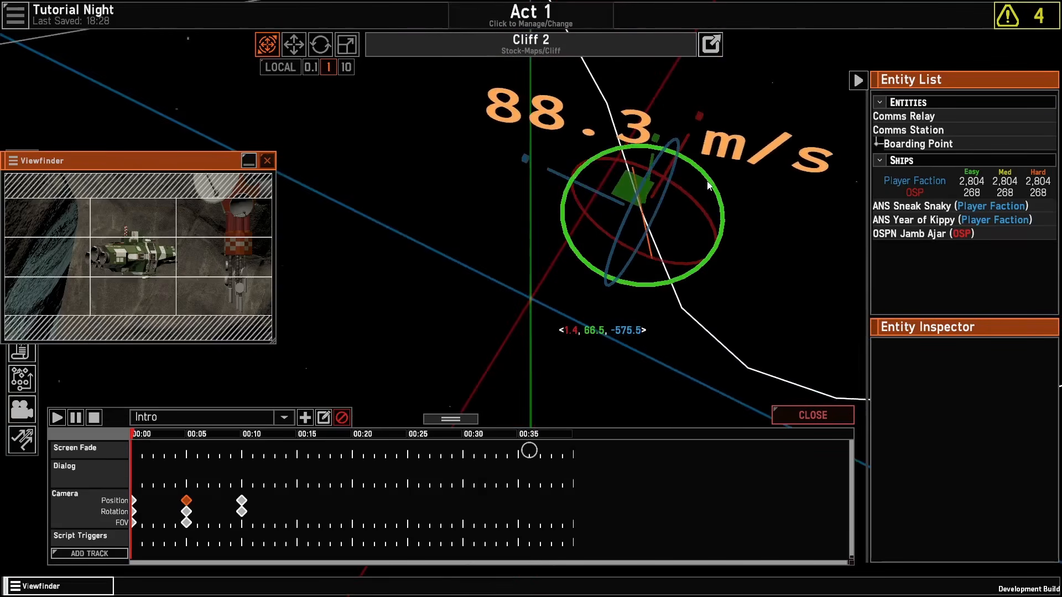
middle_click_drag(487, 208, 761, 58)
left_click_drag(653, 270, 484, 176)
scroll(688, 167, "down", 5)
middle_click_drag(689, 167, 789, 275)
key("s")
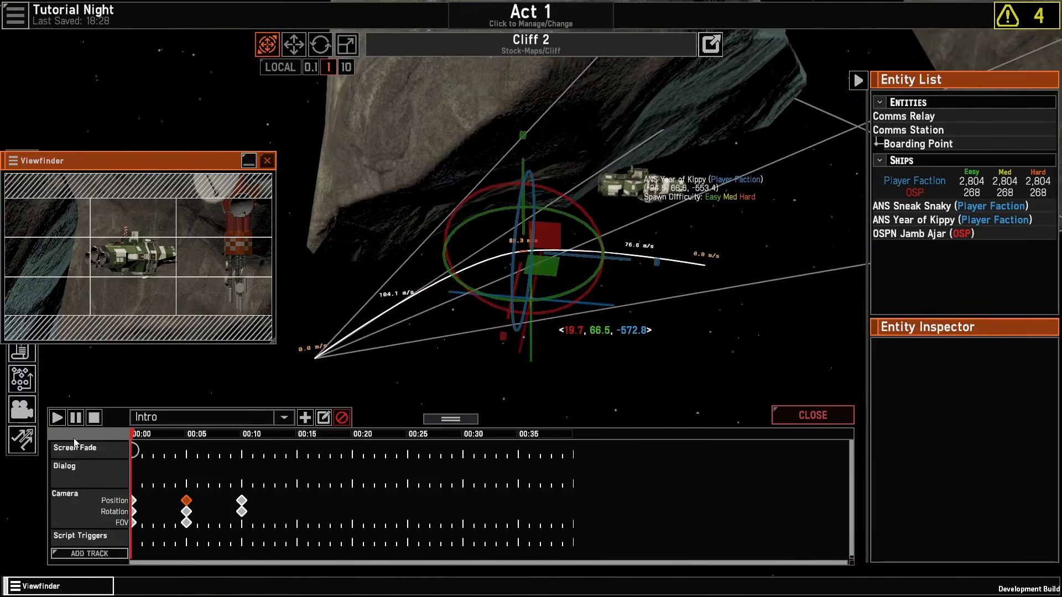
Step: Play the Intro cutscene from 00:00 to check the curved camera path through 00:10
left_click(57, 419)
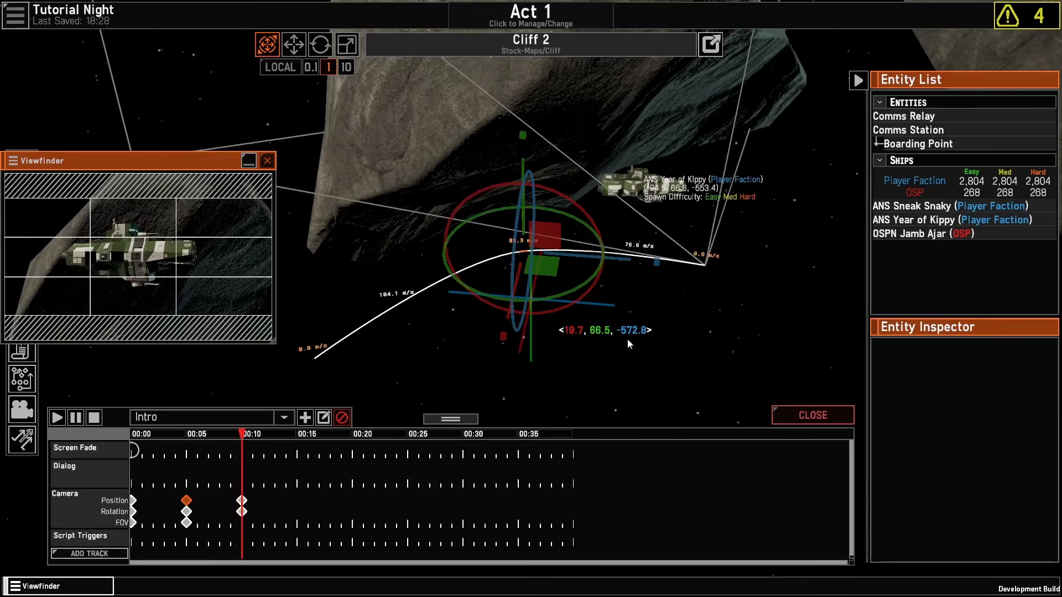
key("d")
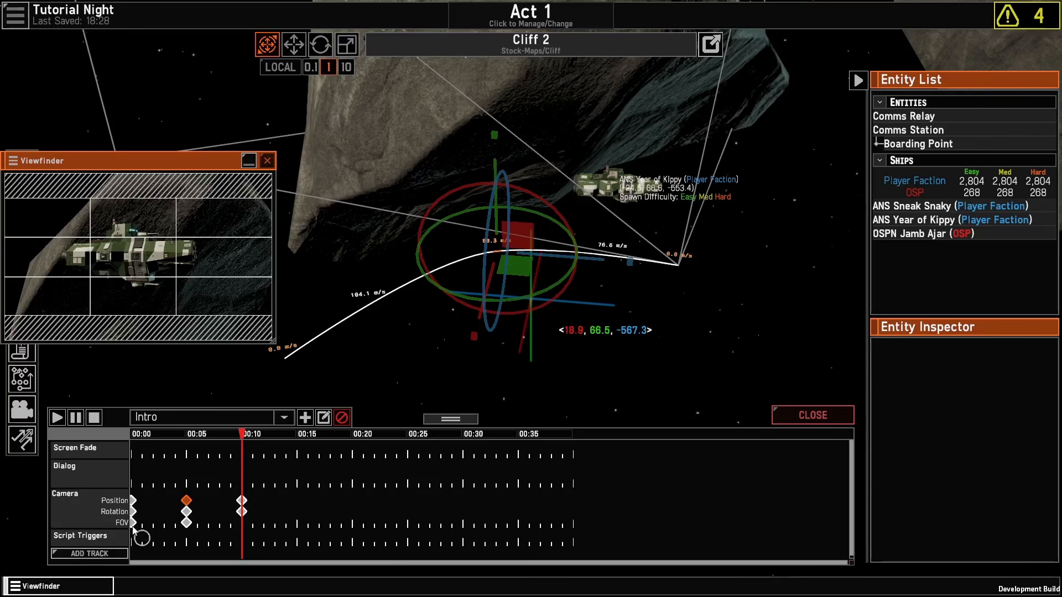
scroll(133, 530, "down", 1)
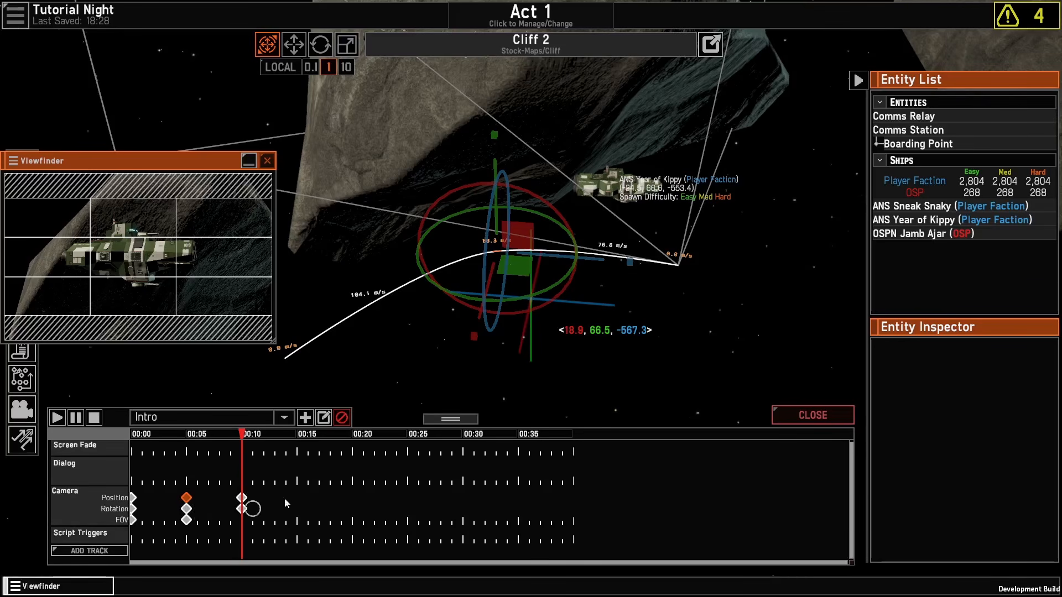
Step: Add a Year of Kippy (ShipEntity) entity context to the Camera track and shift it to start at 00:11
left_click(264, 497)
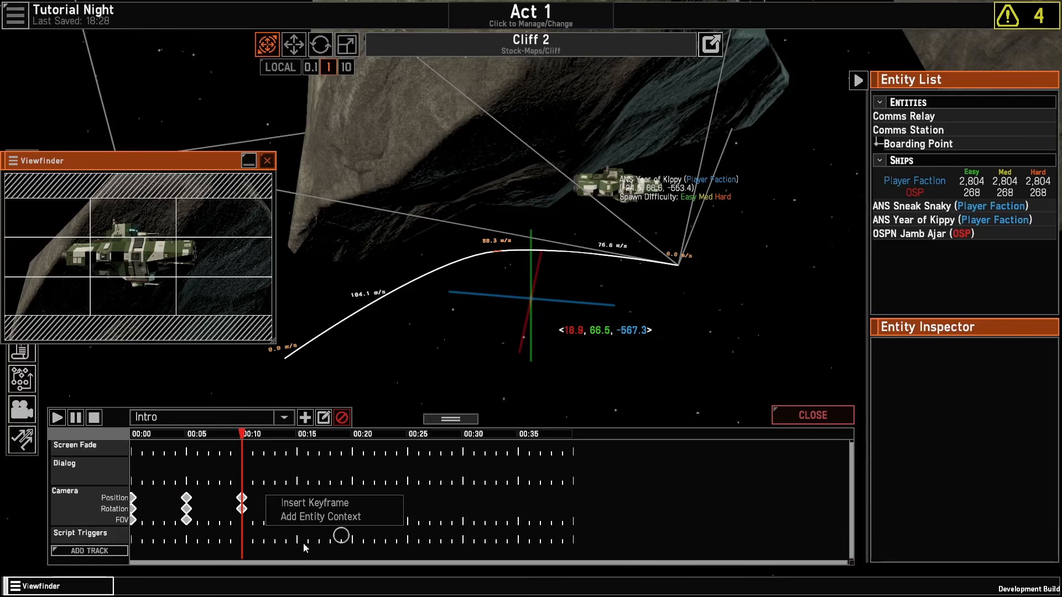
left_click(297, 518)
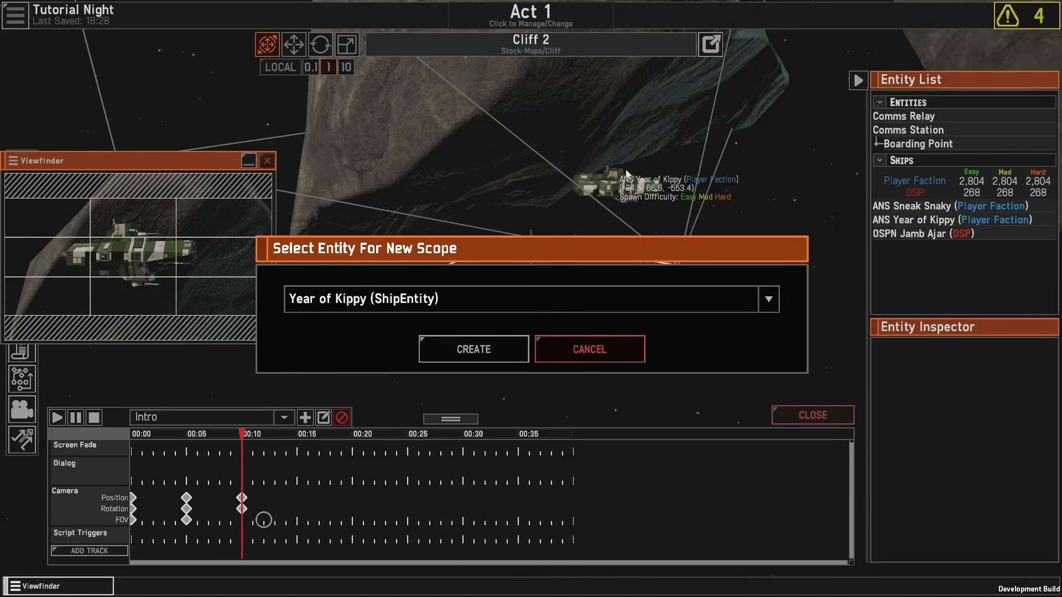
left_click(474, 353)
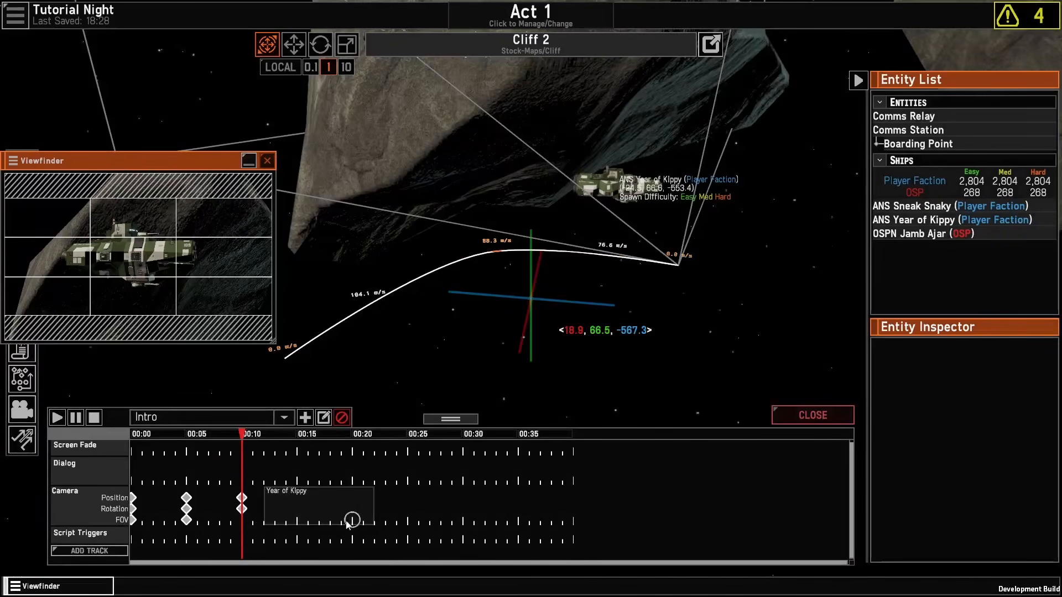
mouse_move(297, 509)
left_mouse_down()
mouse_move(308, 509)
mouse_move(281, 509)
left_mouse_up()
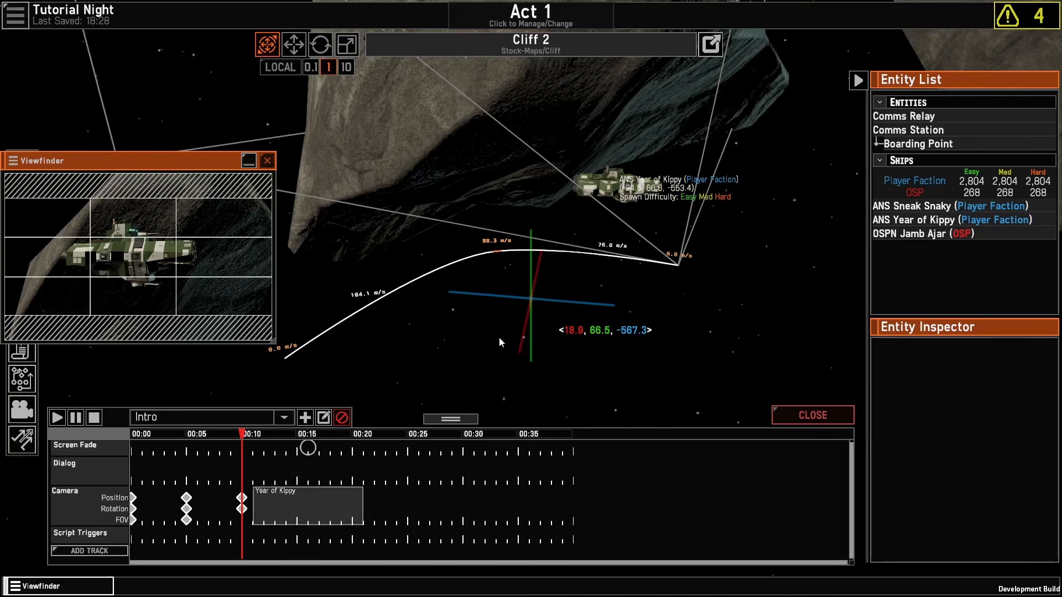
Step: Move the Intro timeline to 00:15 and bring the camera close to ANS Year of Kippy, turning it to add position and rotation keyframes
key("d")
right_click_drag(492, 339, 561, 300)
scroll(539, 351, "up", 5)
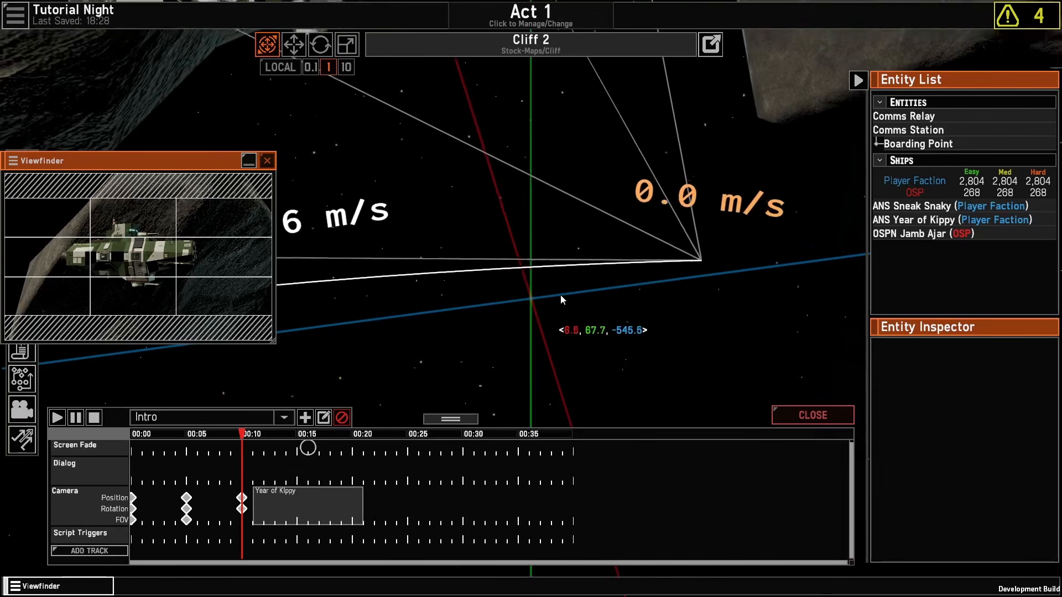
key("e")
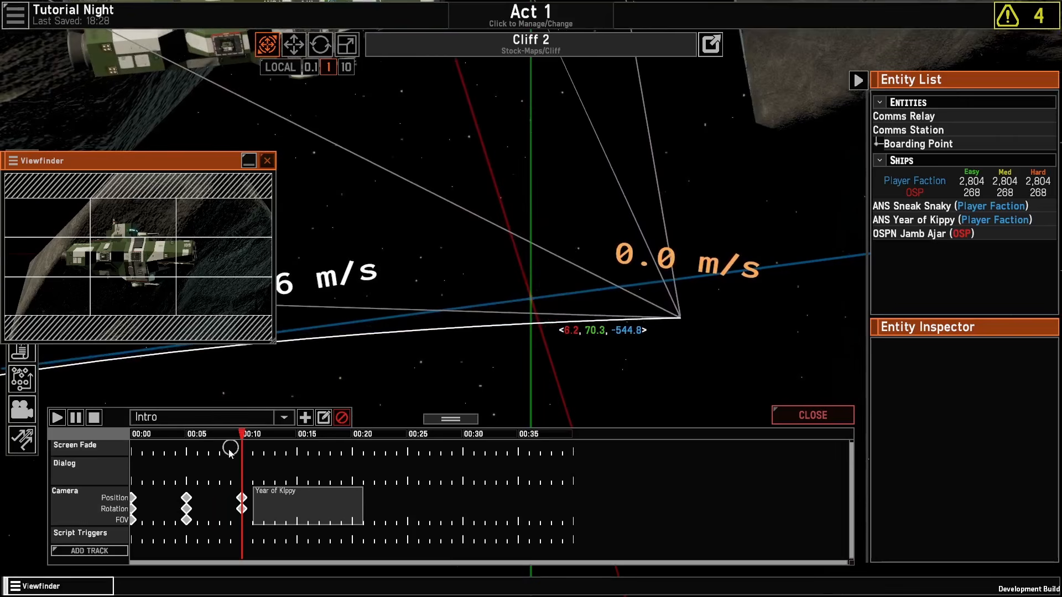
left_click(289, 436)
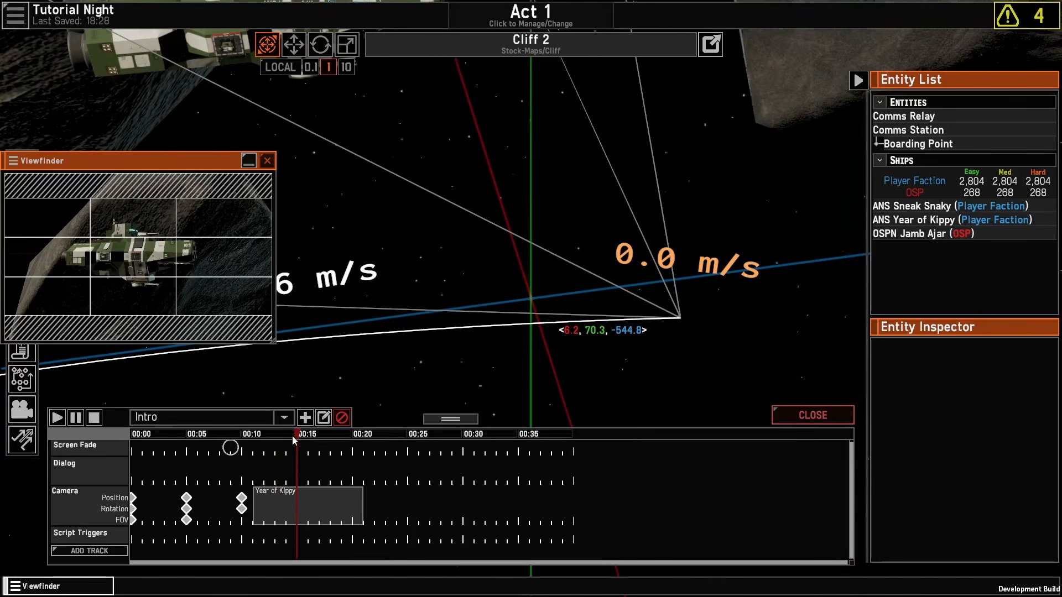
scroll(597, 311, "down", 5)
key("w")
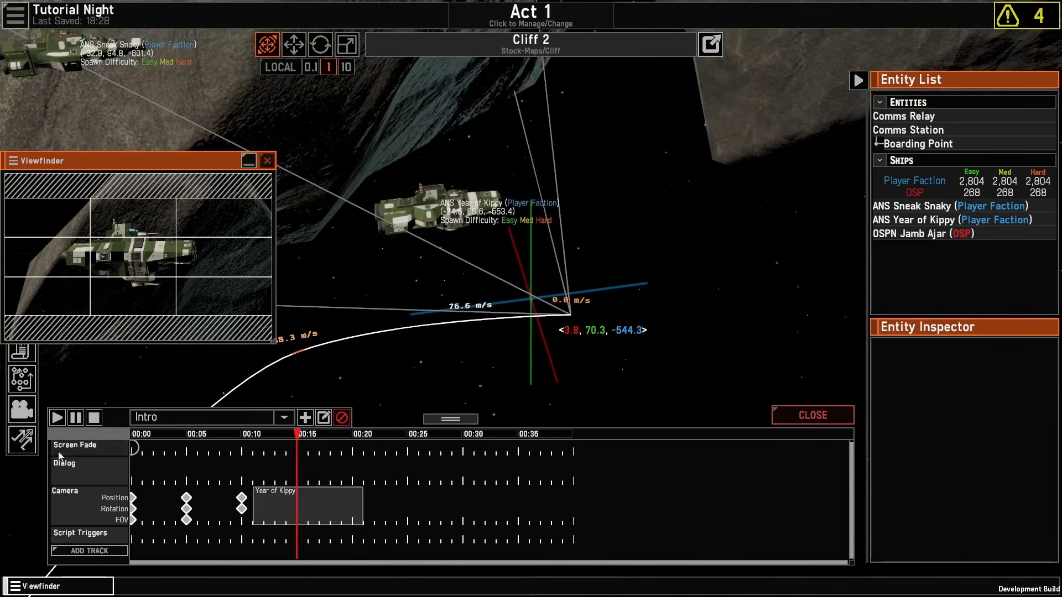
left_click(88, 505)
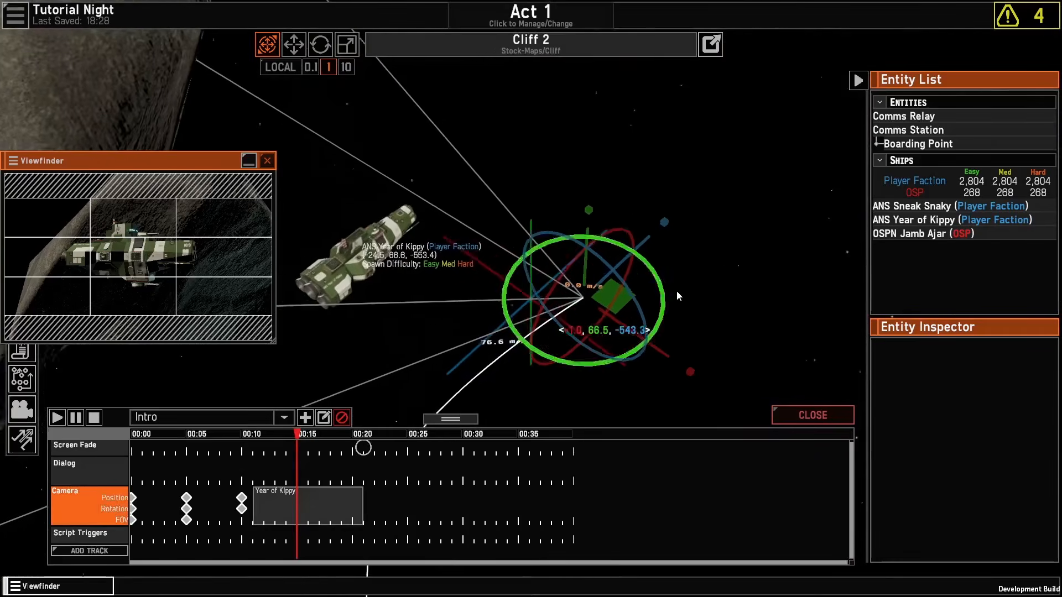
key("a")
mouse_move(677, 292)
right_mouse_down()
mouse_move(794, 184)
mouse_move(671, 301)
right_mouse_up()
left_click_drag(632, 302, 261, 180)
mouse_move(641, 229)
right_mouse_down()
mouse_move(762, 170)
mouse_move(650, 235)
right_mouse_up()
left_click_drag(455, 299, 418, 271)
Step: Fine-tune the camera's 00:15 position and rotation so the view looks forward along ANS Year of Kippy's hull
right_click_drag(509, 252, 545, 362)
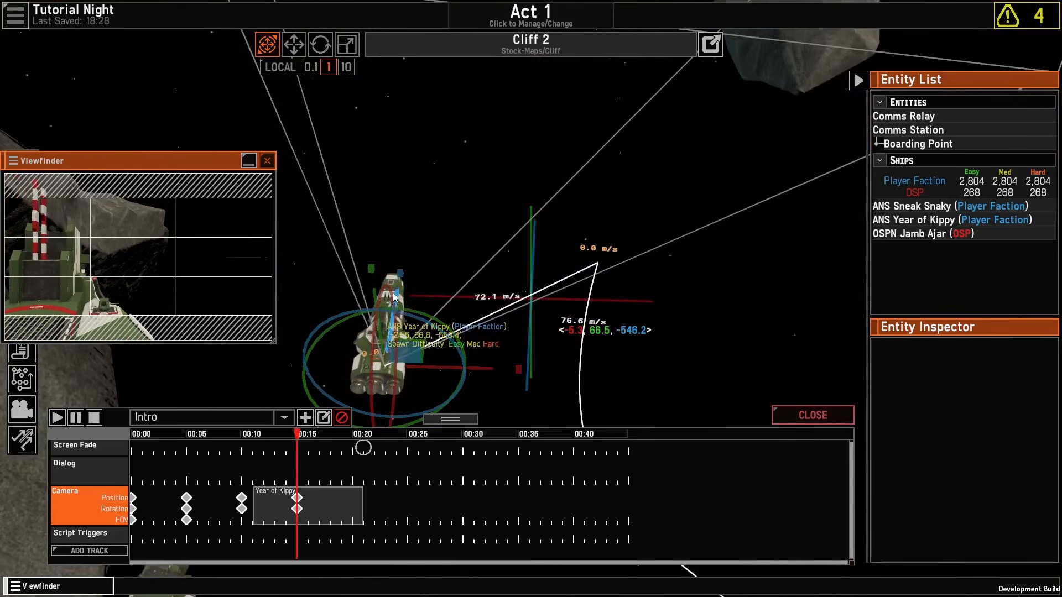
left_click_drag(399, 308, 402, 277)
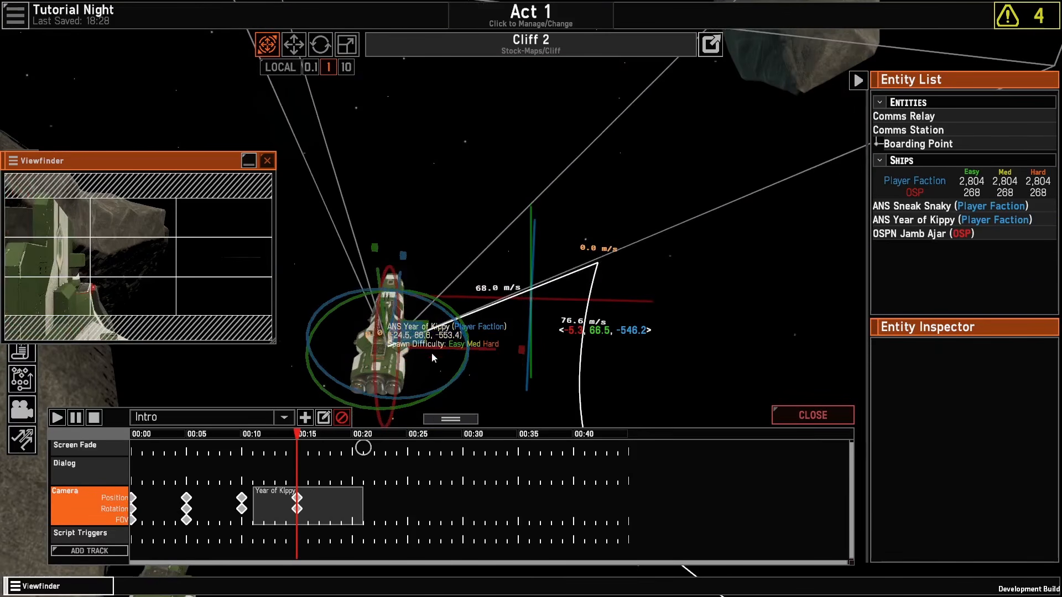
left_click_drag(438, 349, 463, 300)
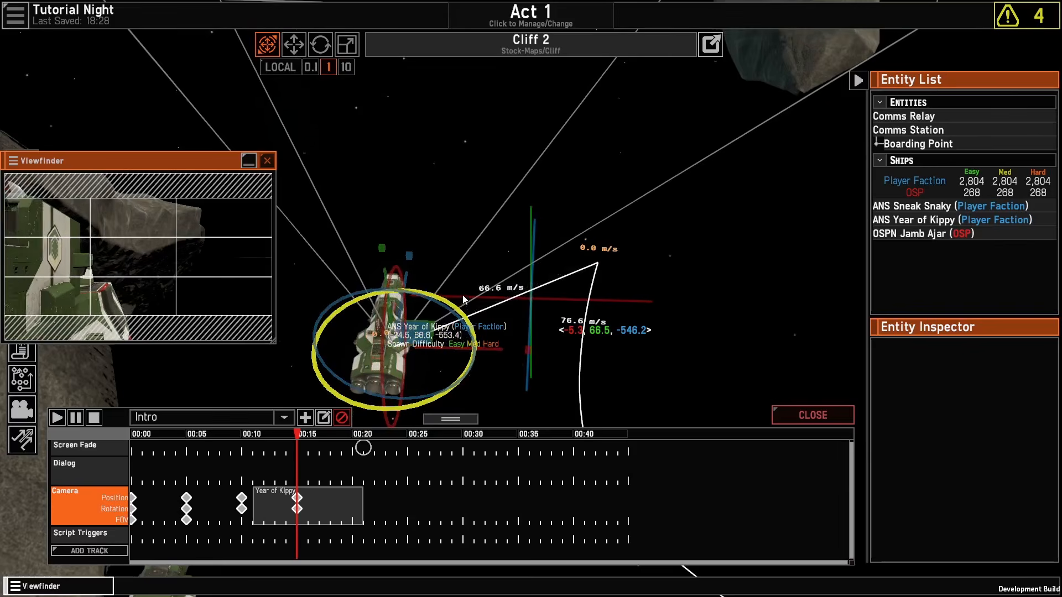
left_click_drag(441, 352, 448, 349)
right_click_drag(693, 291, 645, 335)
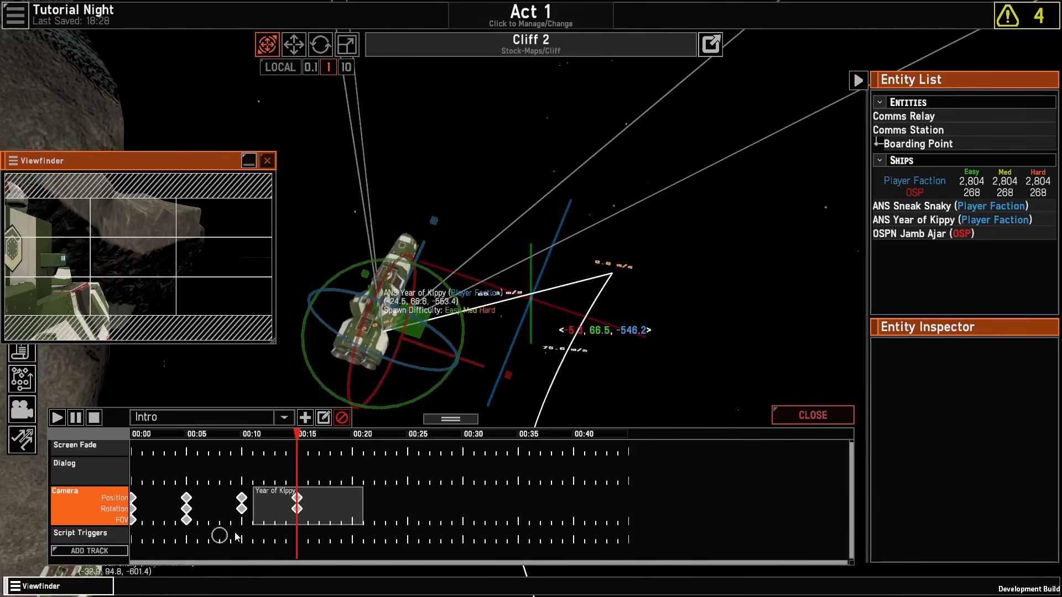
Step: Select the Camera track's Year of Kippy context and examine the camera path where it meets ANS Year of Kippy
left_click(263, 519)
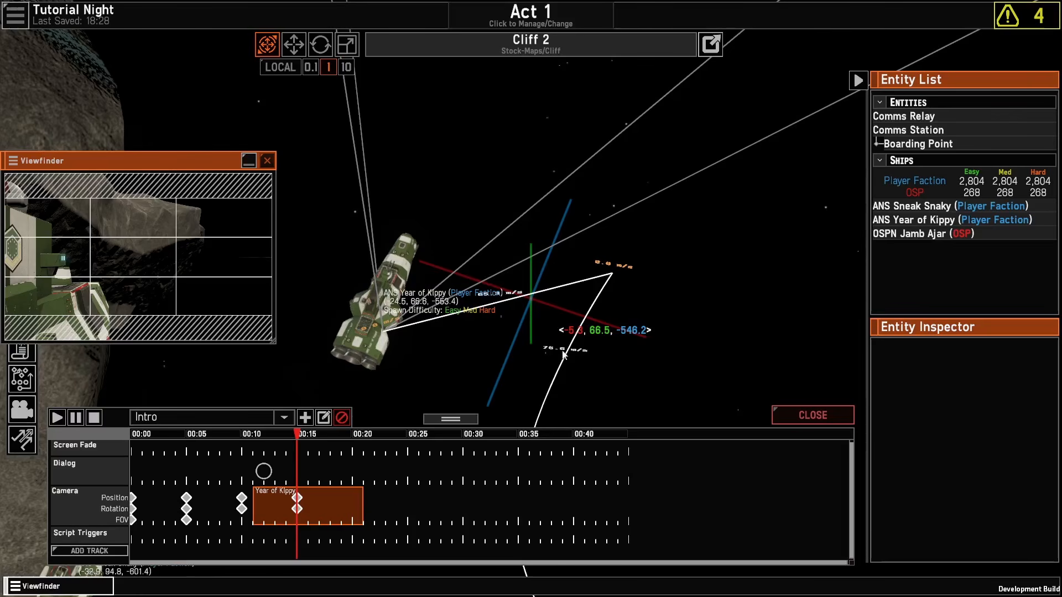
right_click_drag(563, 354, 714, 304)
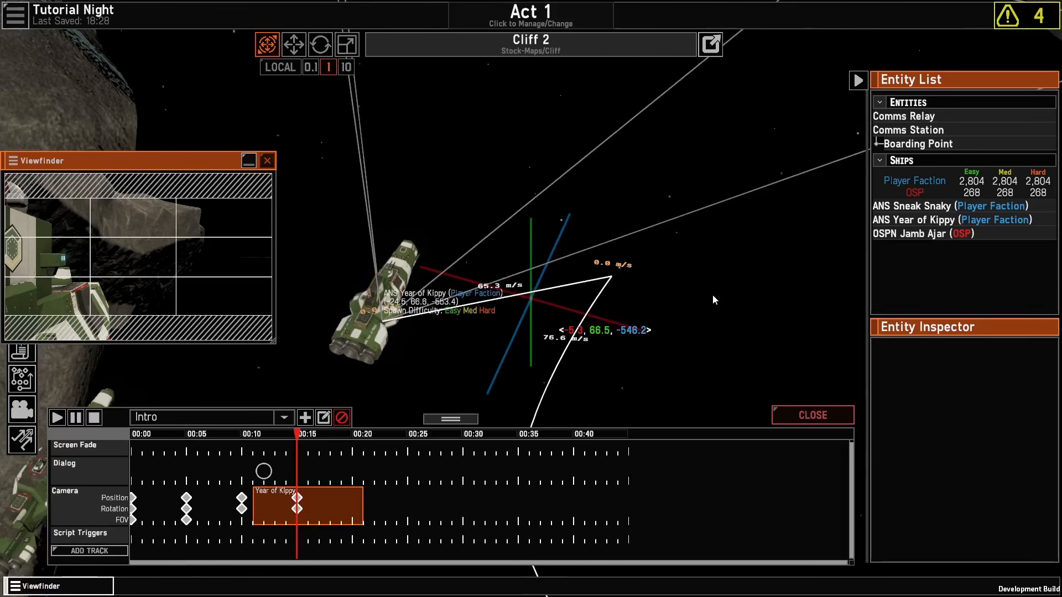
right_click_drag(712, 295, 731, 207)
scroll(731, 207, "up", 5)
key("s")
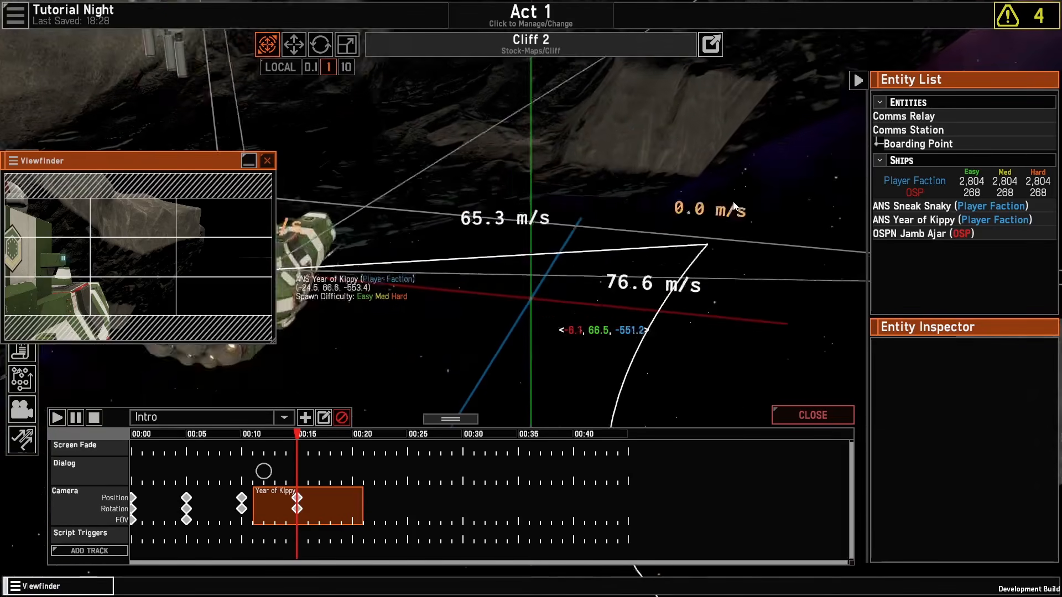
key("a")
right_click_drag(665, 271, 479, 277)
scroll(665, 271, "up", 3)
key("a")
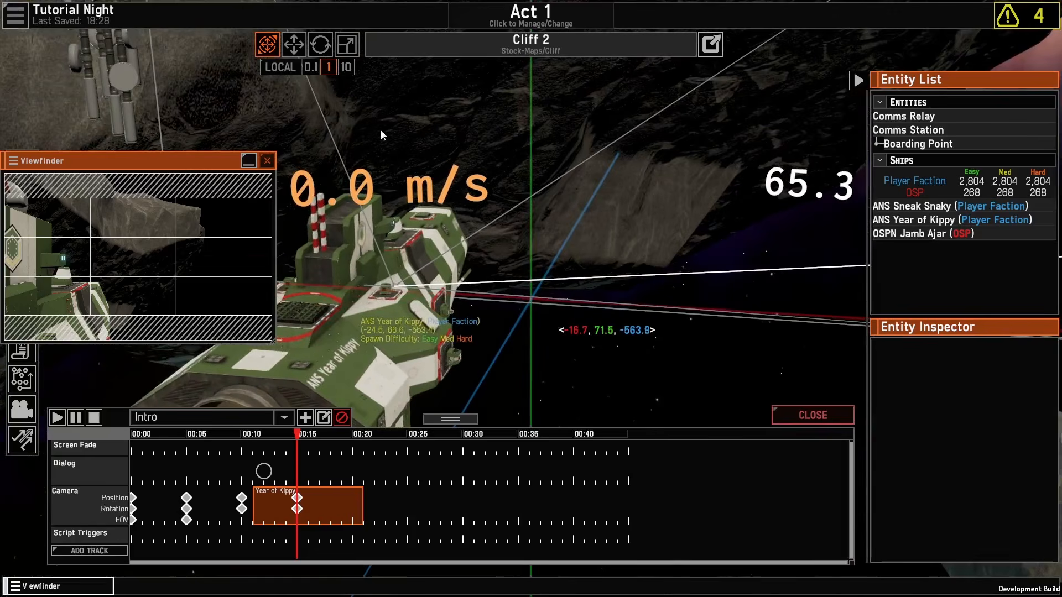
scroll(663, 206, "down", 4)
key("d")
key("s")
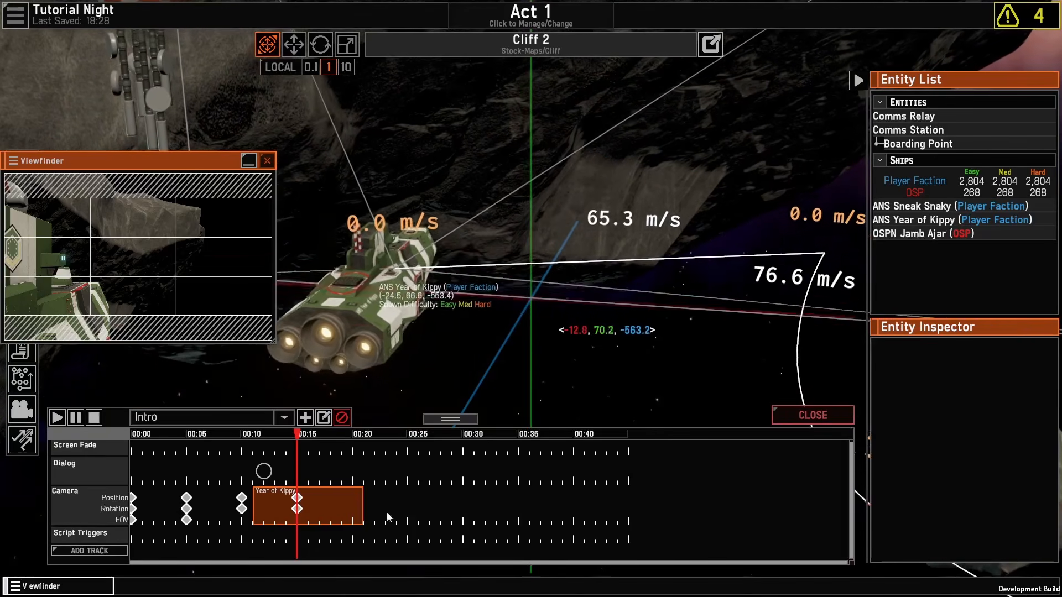
Step: Shorten the Camera track's Year of Kippy entity context so that it ends at 00:17
scroll(345, 514, "up", 1)
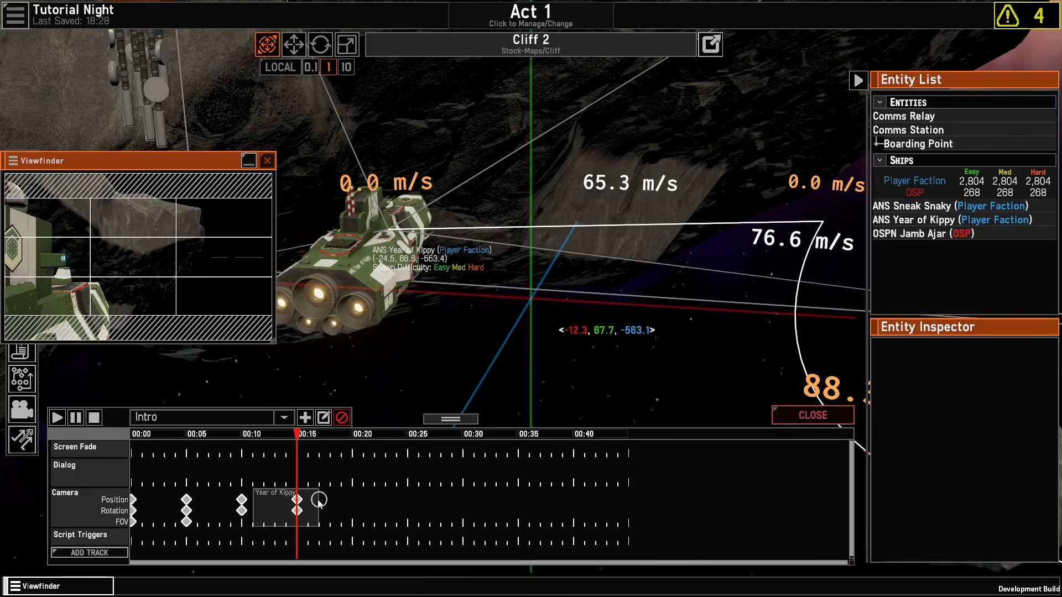
scroll(431, 512, "down", 1)
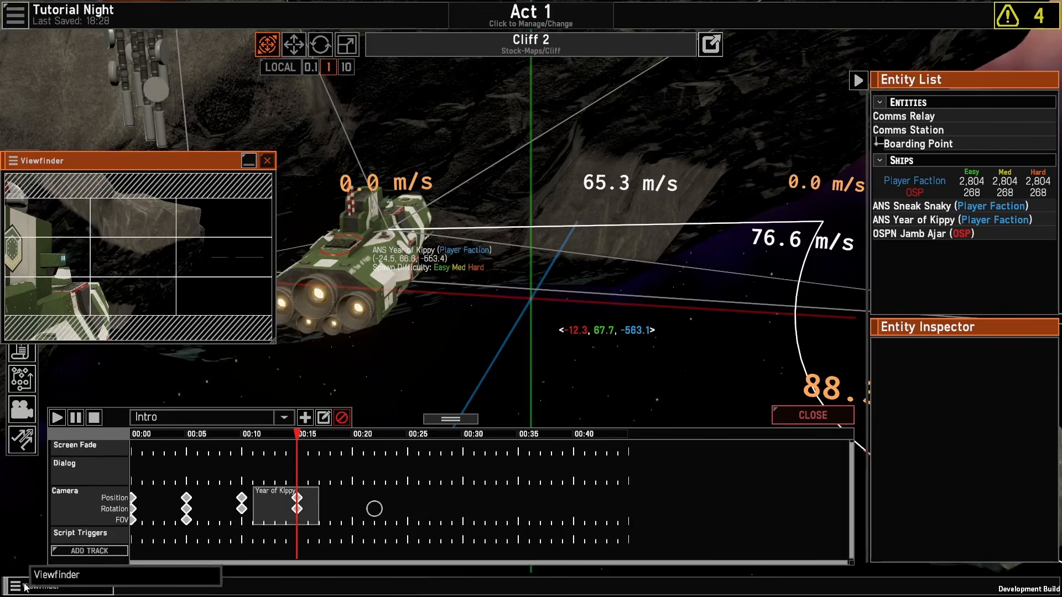
Step: Add a new track to the Intro cutscene with Year of Kippy (ShipEntity) as its target
left_click(97, 552)
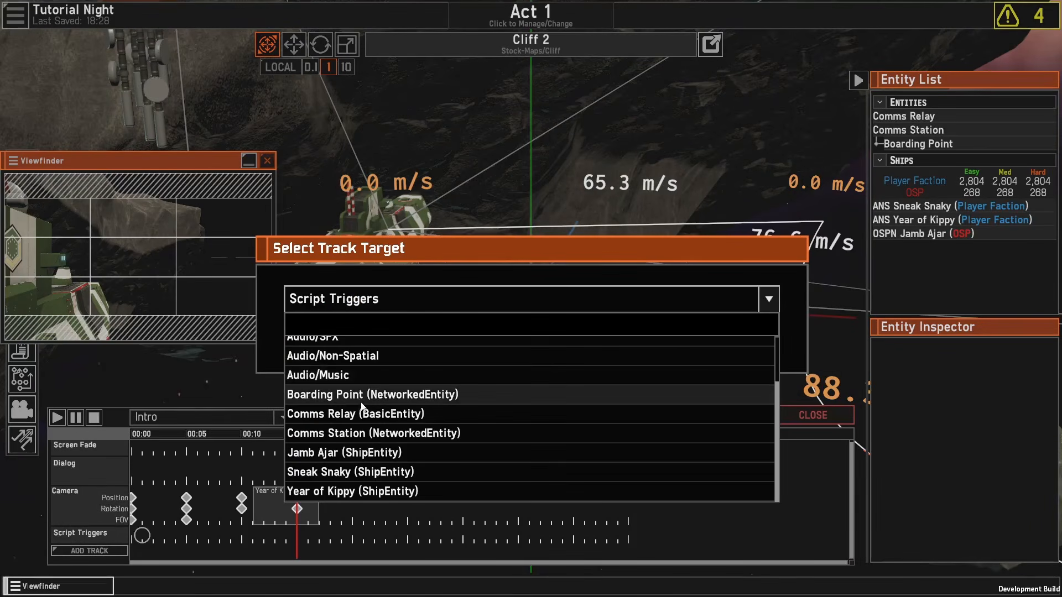
left_click(344, 491)
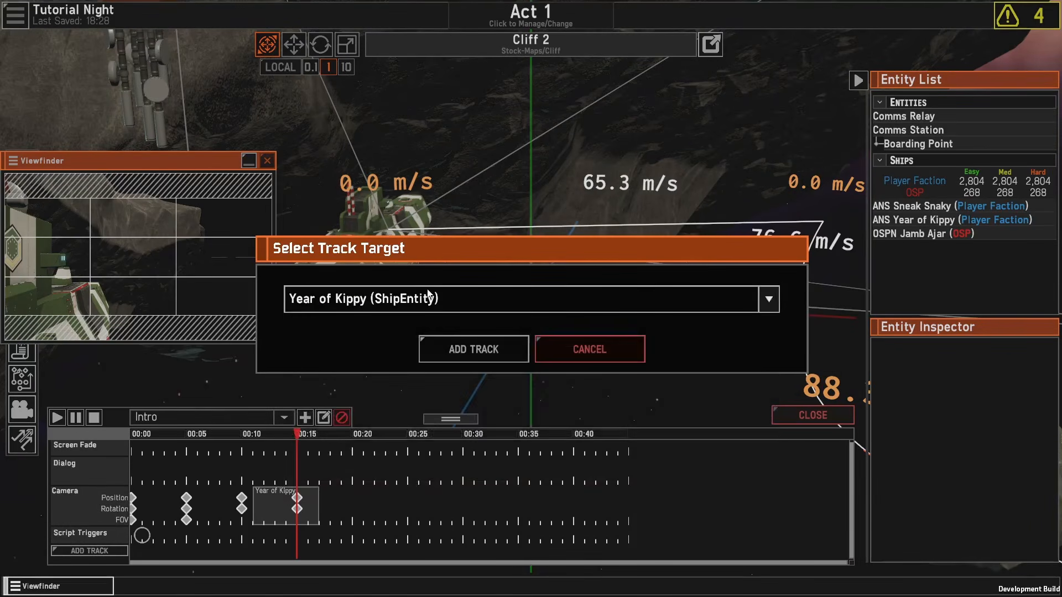
left_click(475, 348)
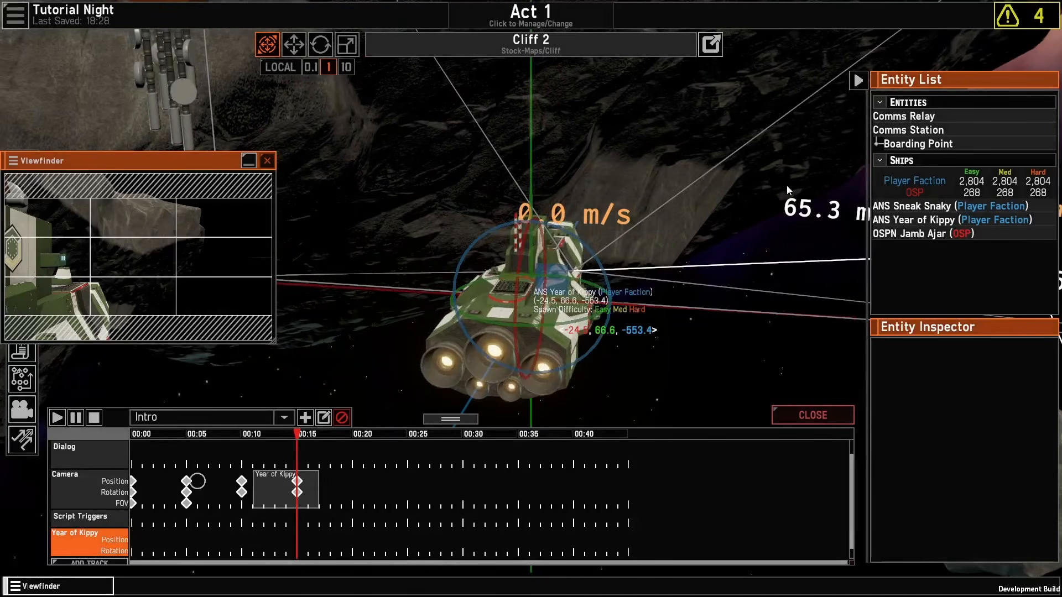
Step: Insert a position keyframe at 00:00 on the Year of Kippy track
right_click_drag(734, 137, 465, 354)
scroll(587, 357, "down", 5)
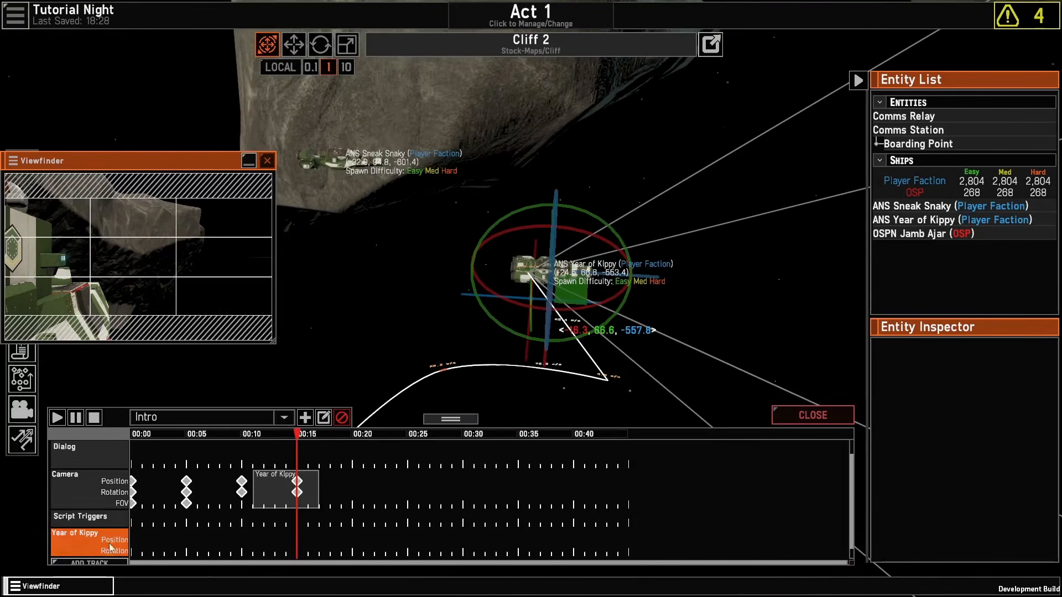
scroll(788, 310, "up", 5)
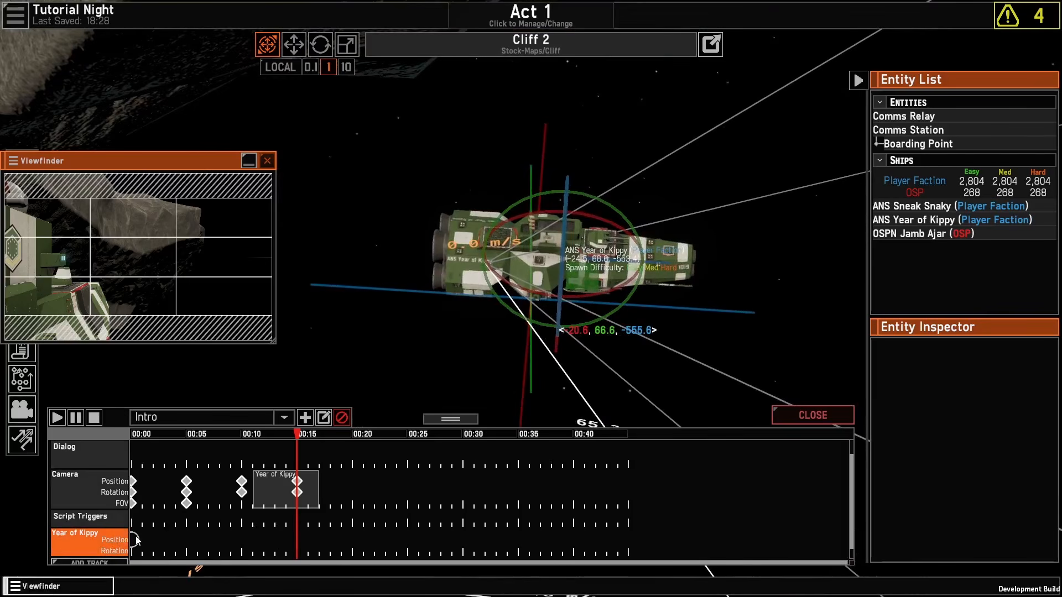
left_click(137, 540)
right_click(137, 541)
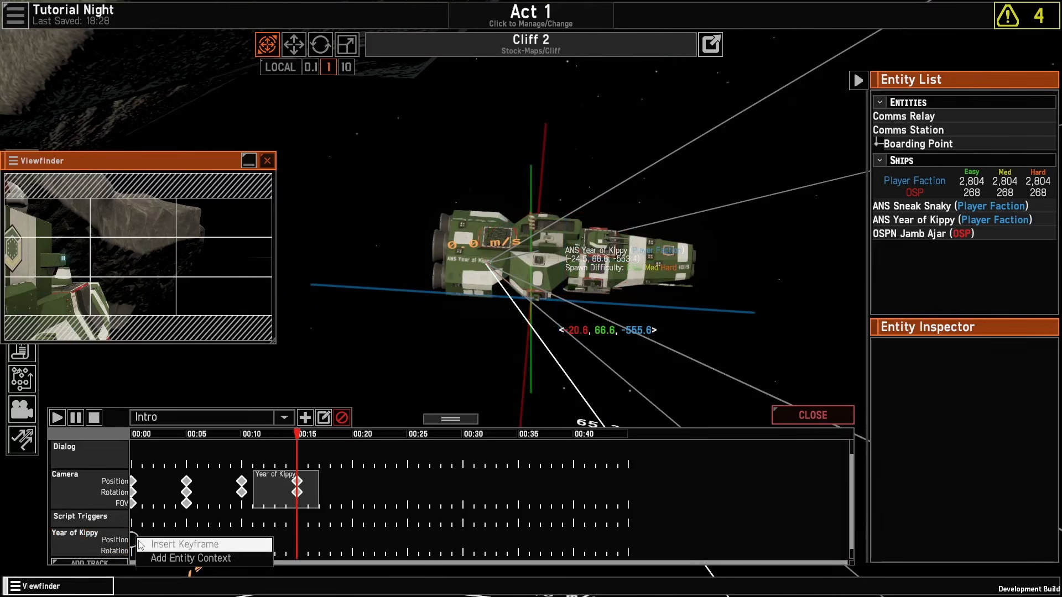
left_click(166, 545)
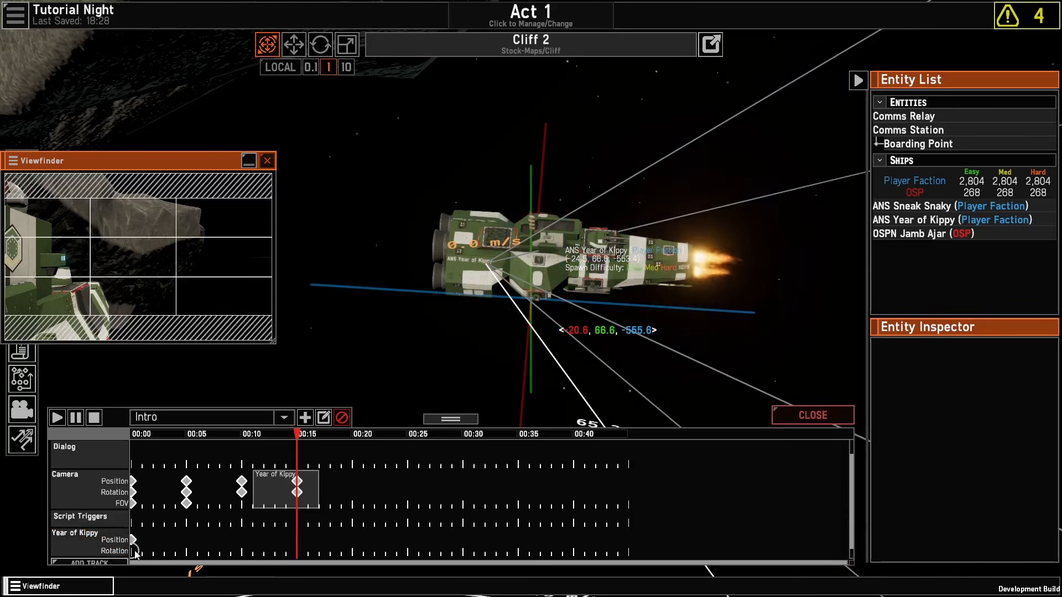
Step: Move ANS Year of Kippy forward along its heading to keyframe its position at 00:15
left_click(100, 542)
scroll(631, 210, "down", 5)
middle_click_drag(631, 210, 649, 303)
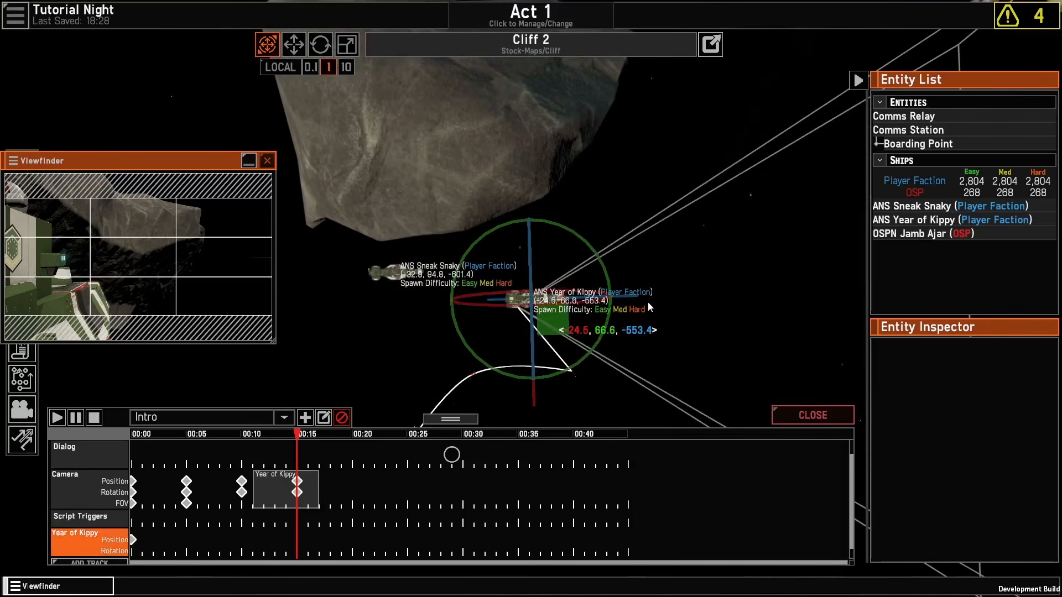
key("d")
middle_click_drag(635, 244, 629, 97)
scroll(628, 98, "up", 5)
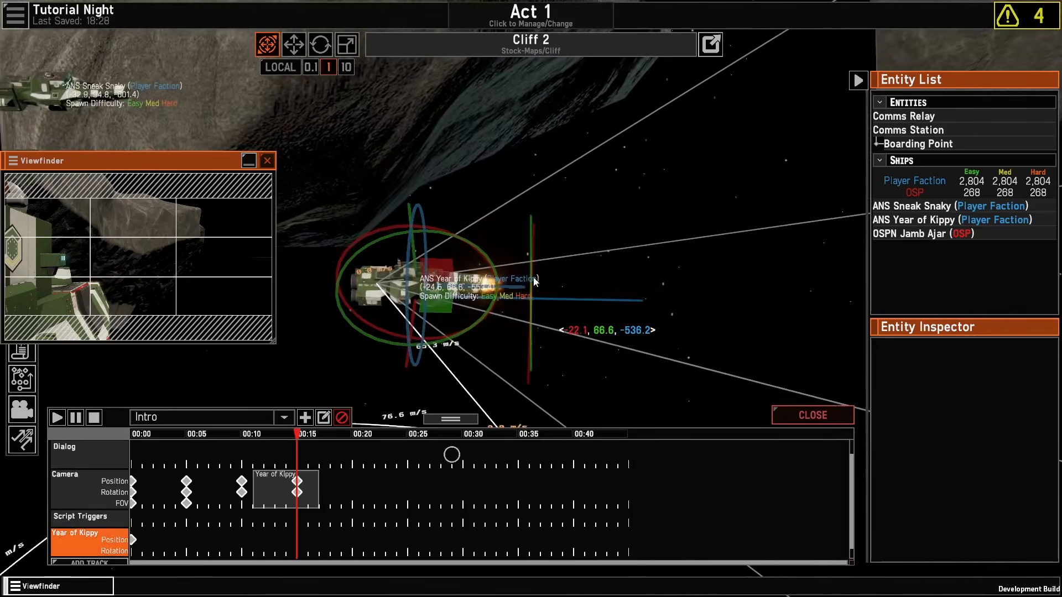
left_click_drag(535, 281, 898, 304)
scroll(577, 240, "down", 6)
key("s")
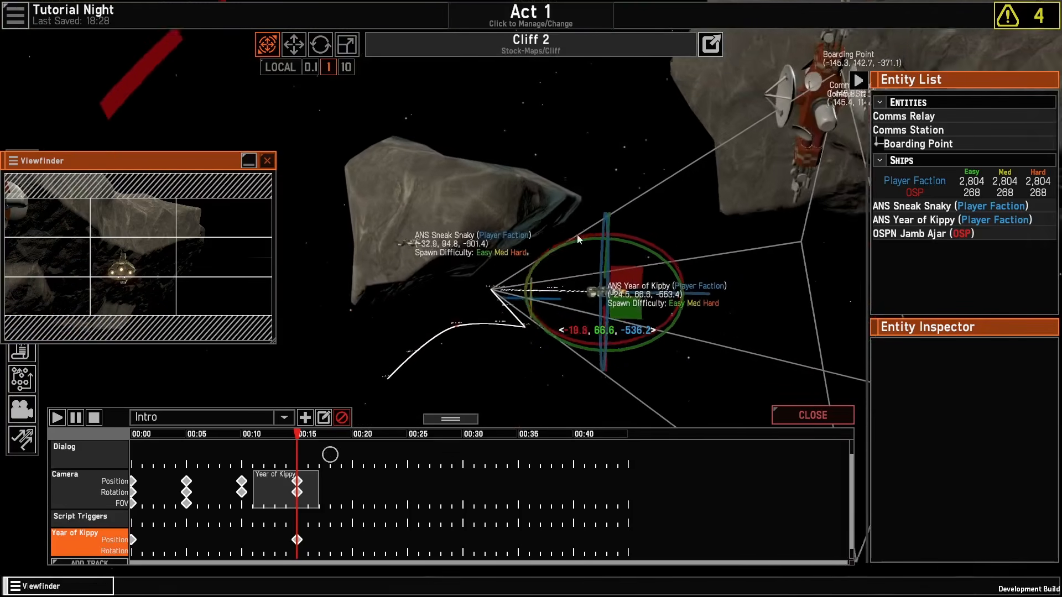
left_click(675, 395)
Step: Play the Intro cutscene from 00:00 to preview the camera and ship movement
scroll(516, 383, "up", 5)
left_click_drag(297, 436, 121, 425)
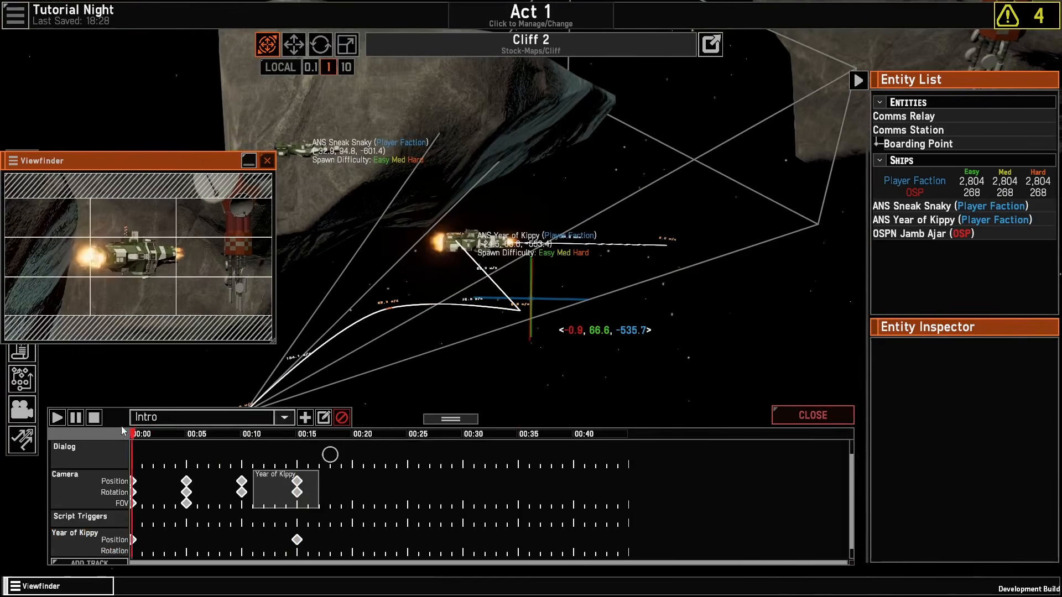
left_click(57, 418)
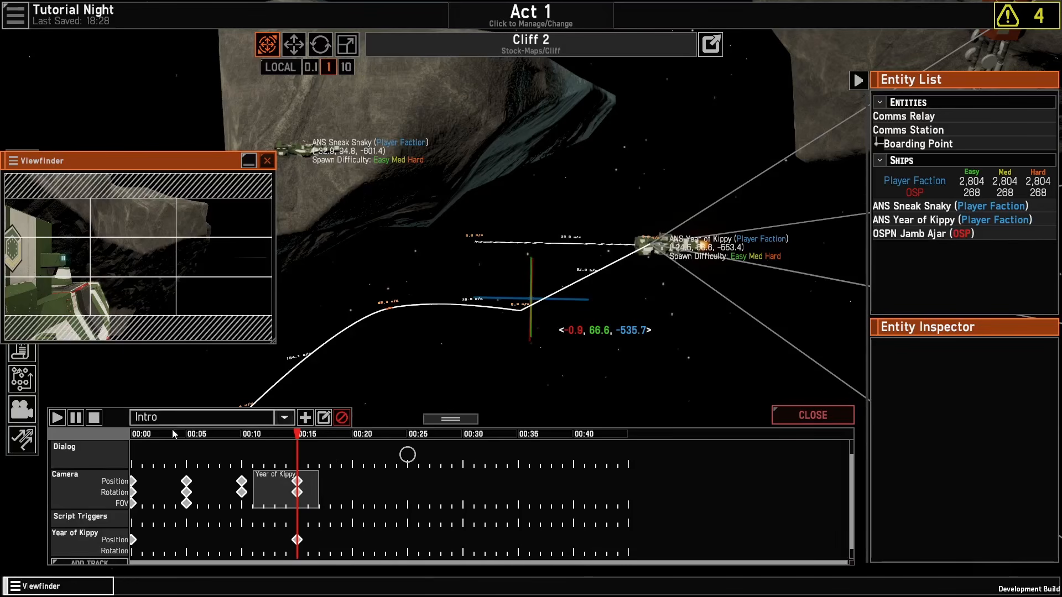
Step: Add a Fade In at the start of the Screen Fade track and shorten it to end at about 00:02
scroll(699, 442, "up", 1)
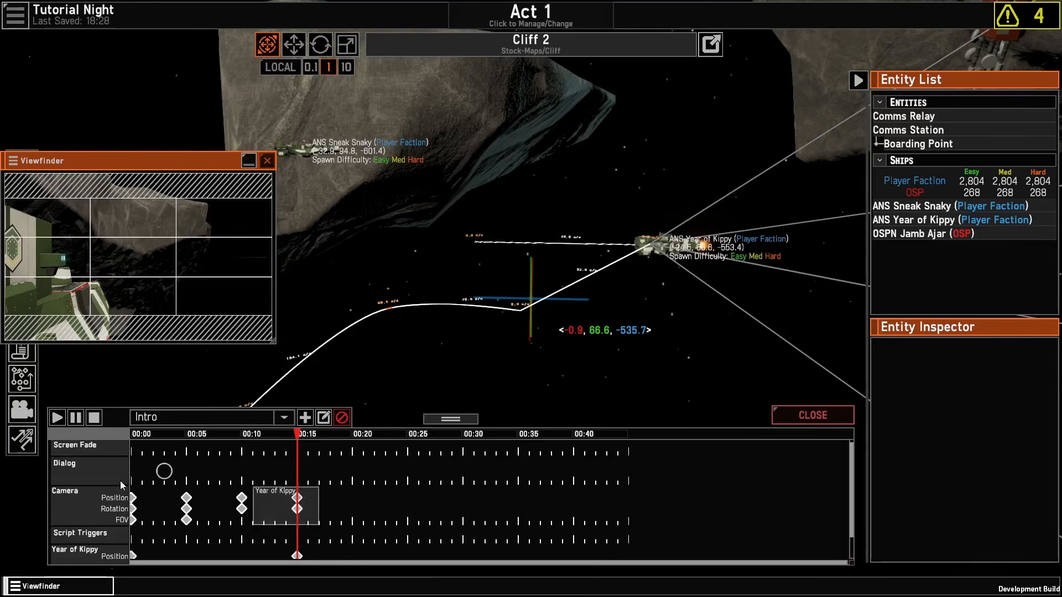
left_click(133, 452)
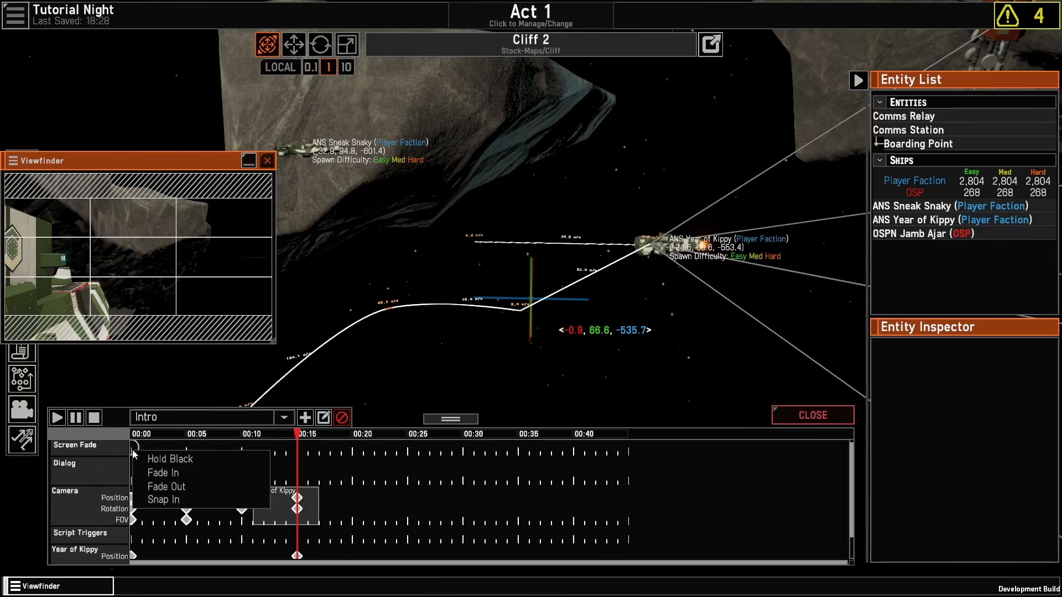
left_click(164, 479)
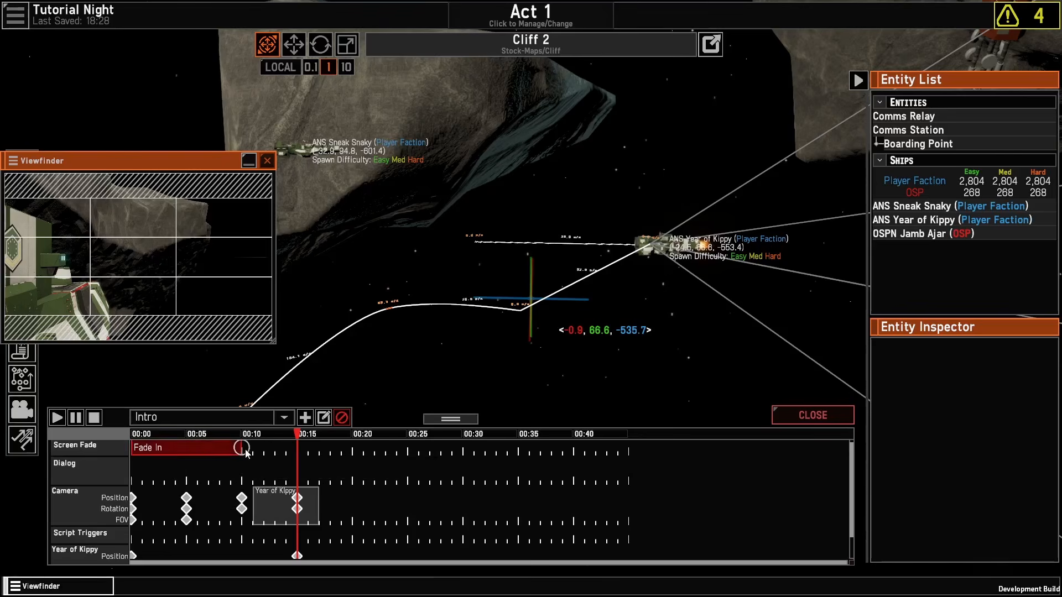
scroll(199, 452, "down", 3)
scroll(235, 465, "up", 4)
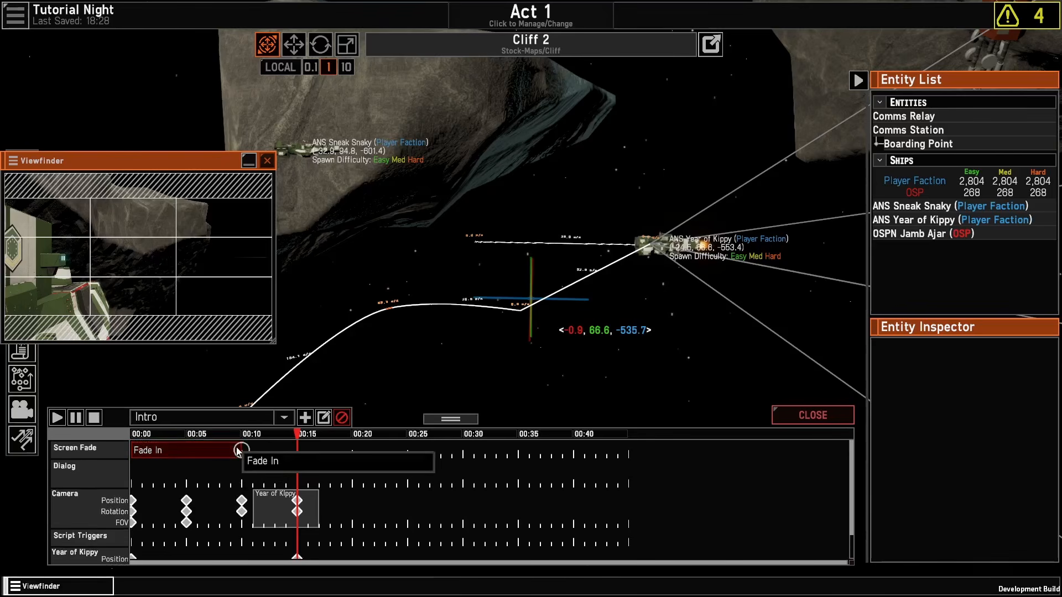
left_click_drag(237, 451, 155, 449)
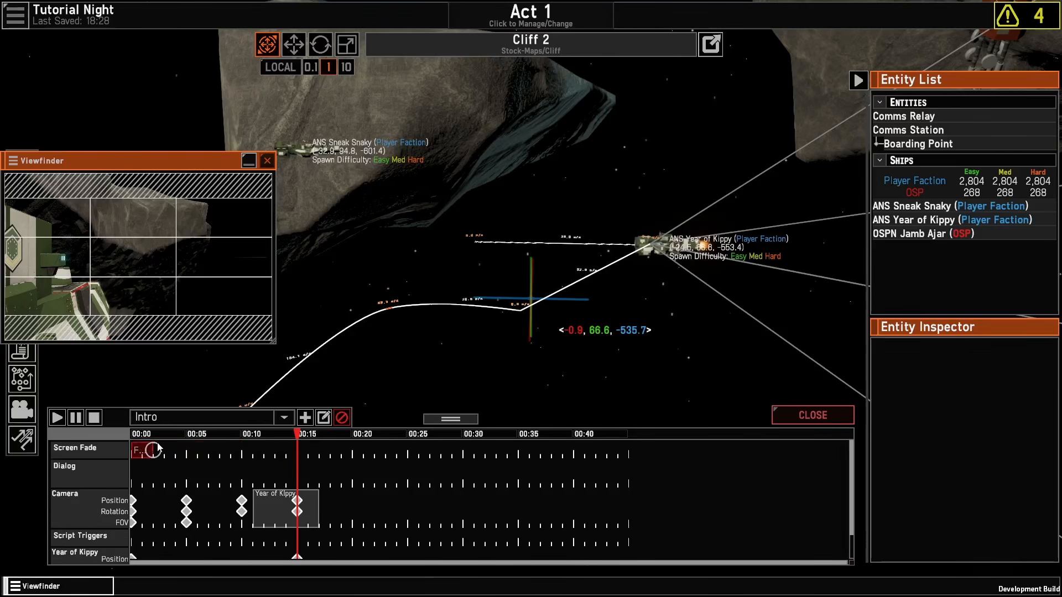
scroll(173, 482, "down", 3)
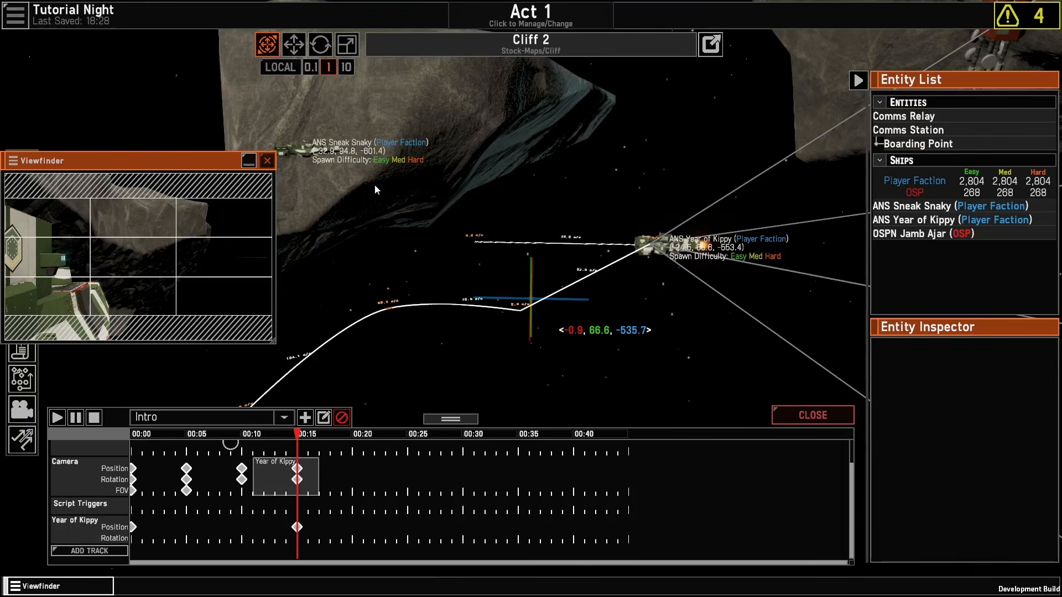
Step: Close the viewfinder and cutscene timeline, and open the room triggered events node graph
left_click(268, 161)
left_click(820, 414)
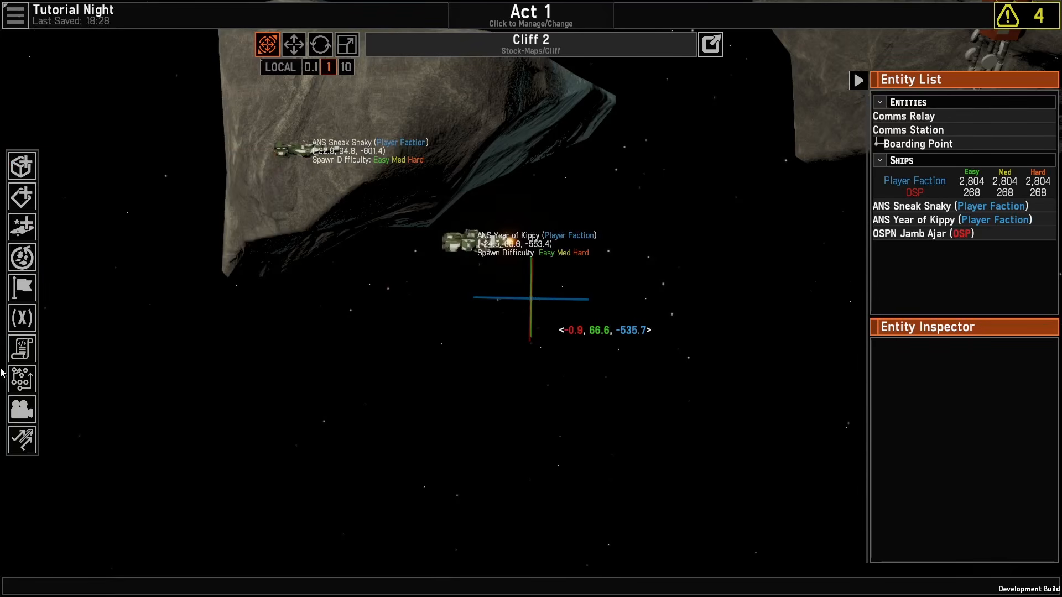
left_click(21, 348)
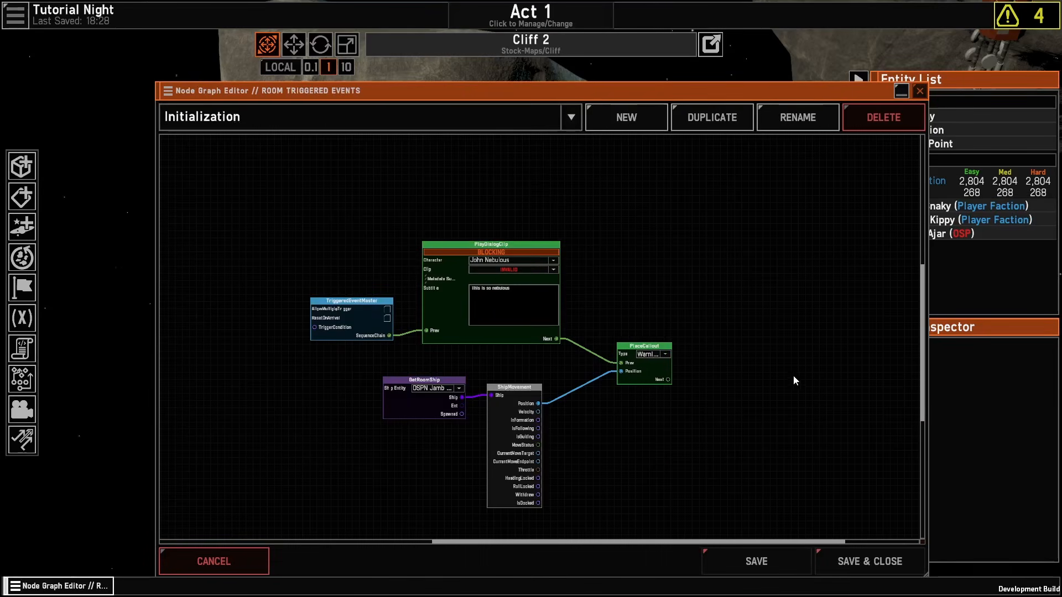
Step: Move the TriggeredEventMaster node away from PlayDialogClip and disconnect the link between them
left_click_drag(277, 281, 369, 279)
scroll(368, 282, "up", 2)
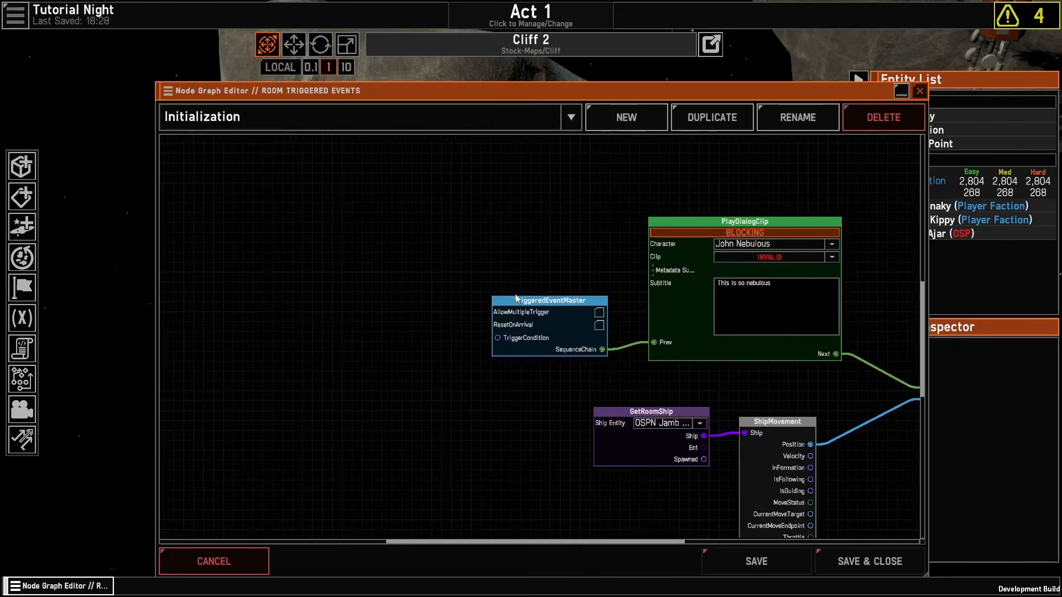
left_click_drag(560, 305, 390, 303)
left_click_drag(654, 342, 575, 329)
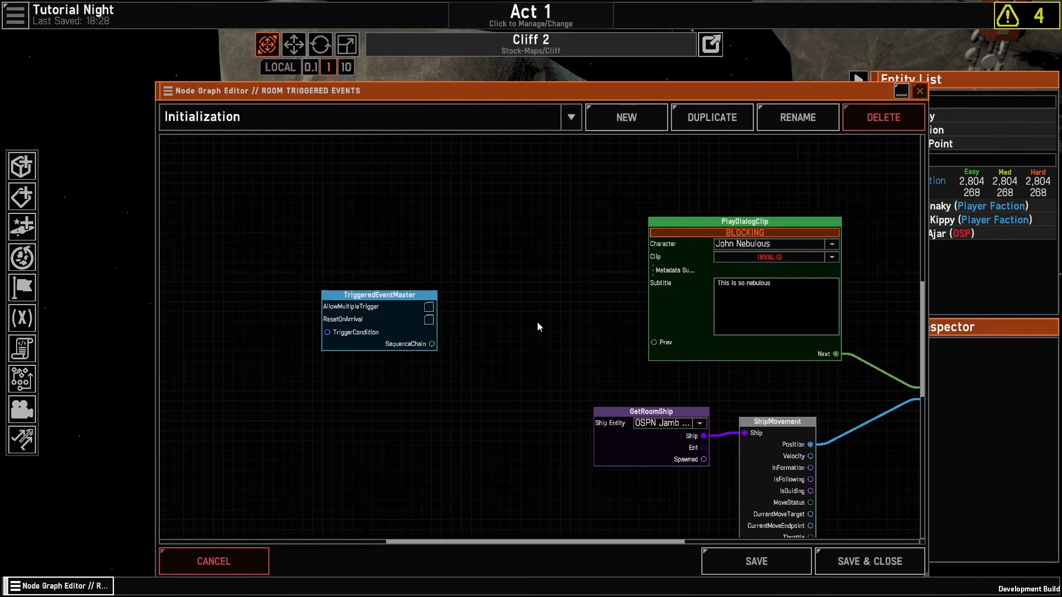
Step: Add a PlayCutscene node between TriggeredEventMaster and PlayDialogClip, with Intro as its sequence
right_click(498, 318)
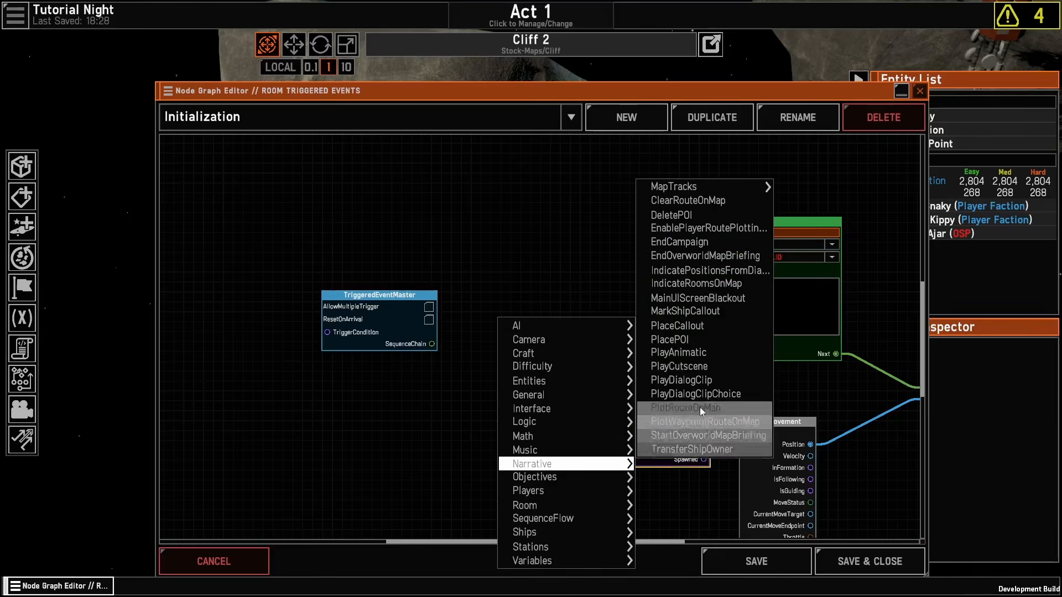
left_click(679, 367)
left_click_drag(516, 363, 550, 331)
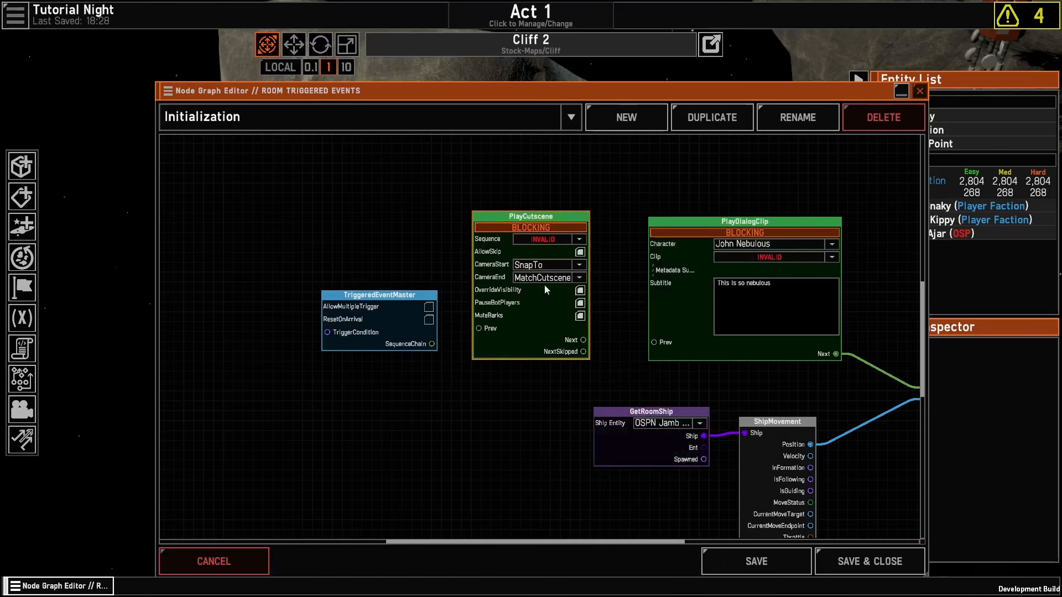
left_click(528, 240)
left_click(524, 251)
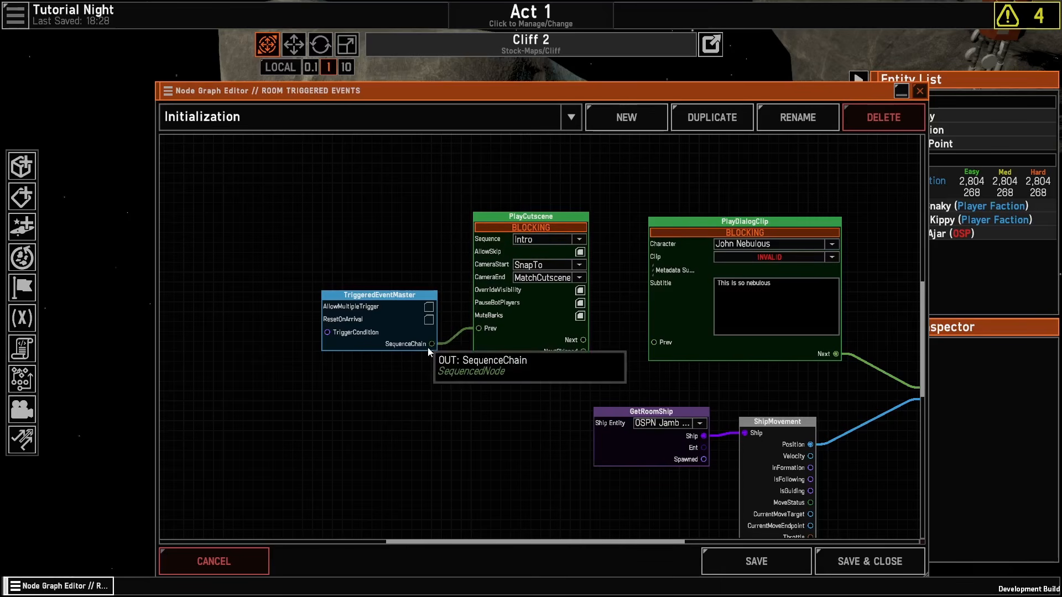
Step: Connect TriggeredEventMaster's SequenceChain to PlayCutscene's Prev, and PlayCutscene's Next to PlayDialogClip's Prev
left_click_drag(432, 344, 478, 328)
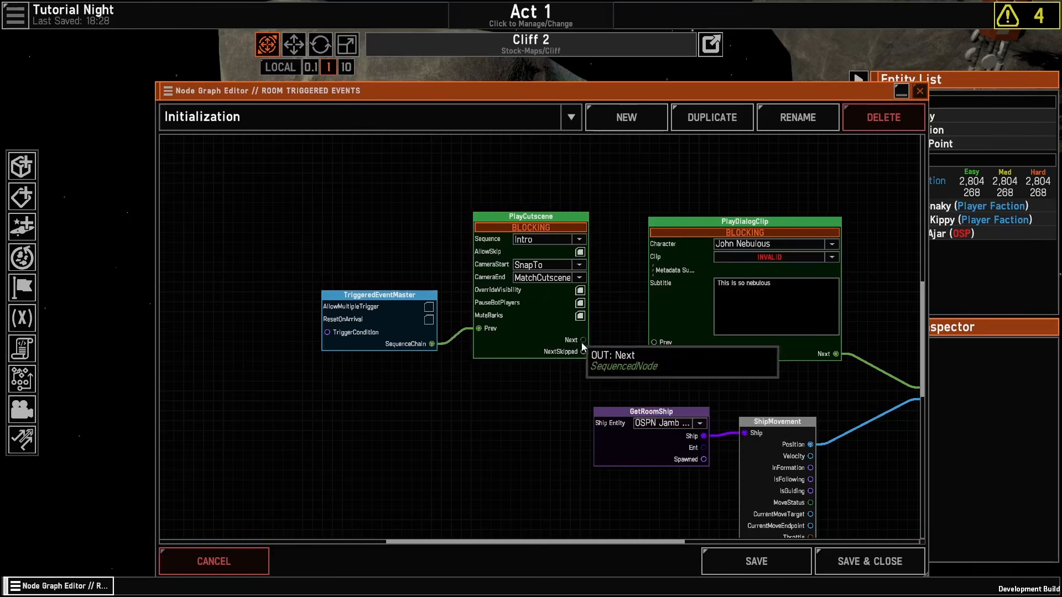
left_click_drag(583, 340, 653, 343)
scroll(482, 180, "up", 3)
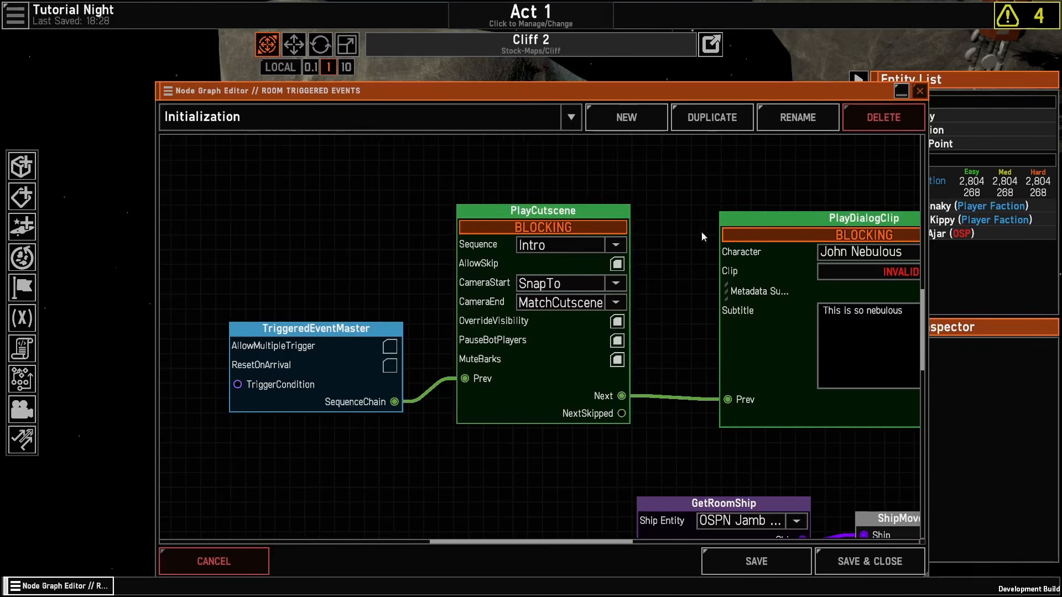
left_click_drag(480, 217, 489, 218)
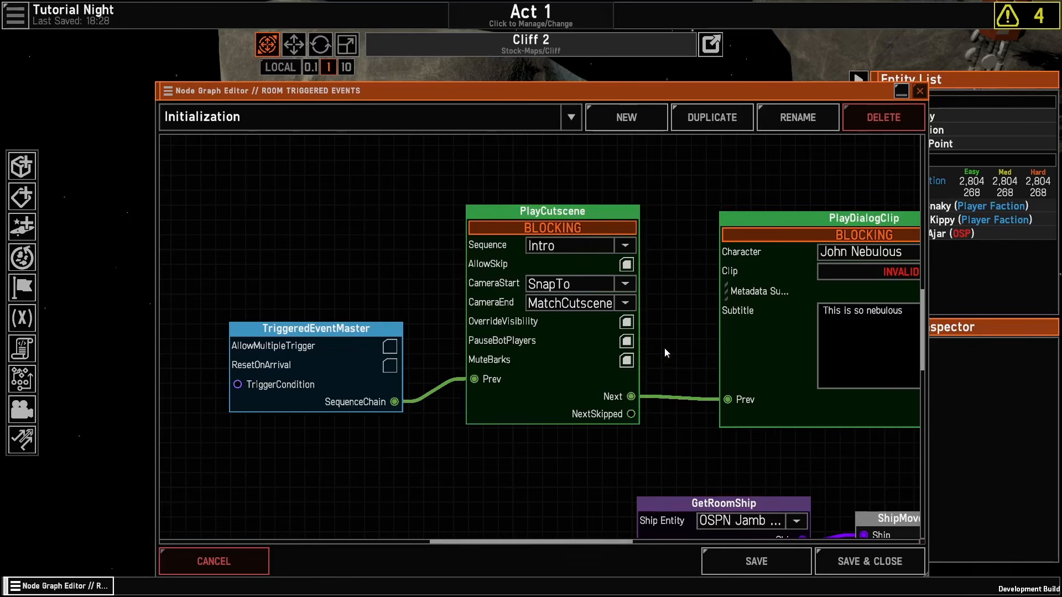
scroll(665, 352, "down", 5)
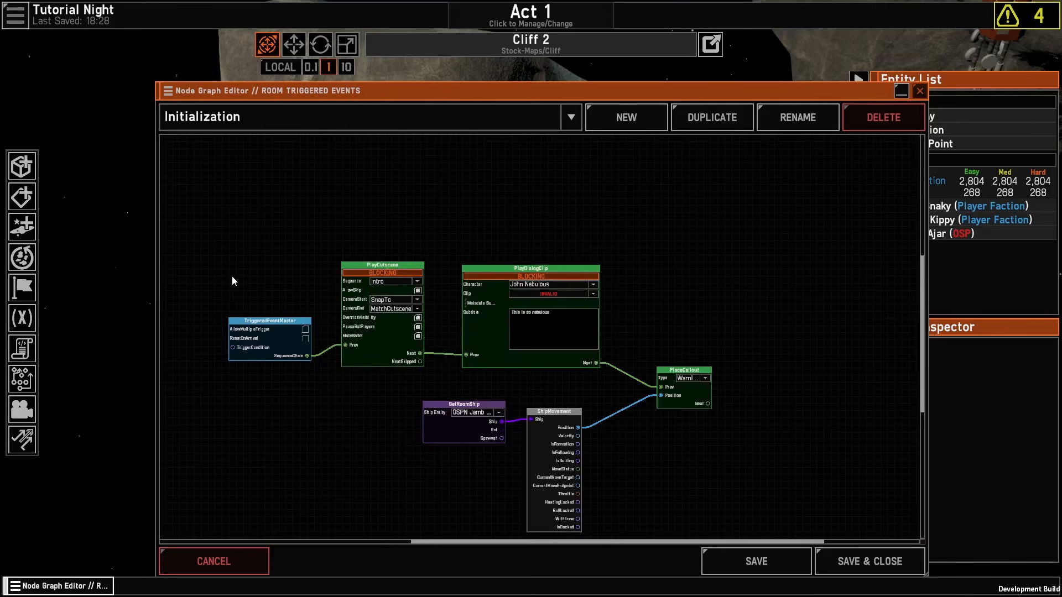
left_click_drag(240, 161, 243, 160)
left_click_drag(334, 190, 511, 200)
scroll(525, 221, "down", 5)
middle_click_drag(670, 277, 581, 310)
scroll(570, 321, "up", 4)
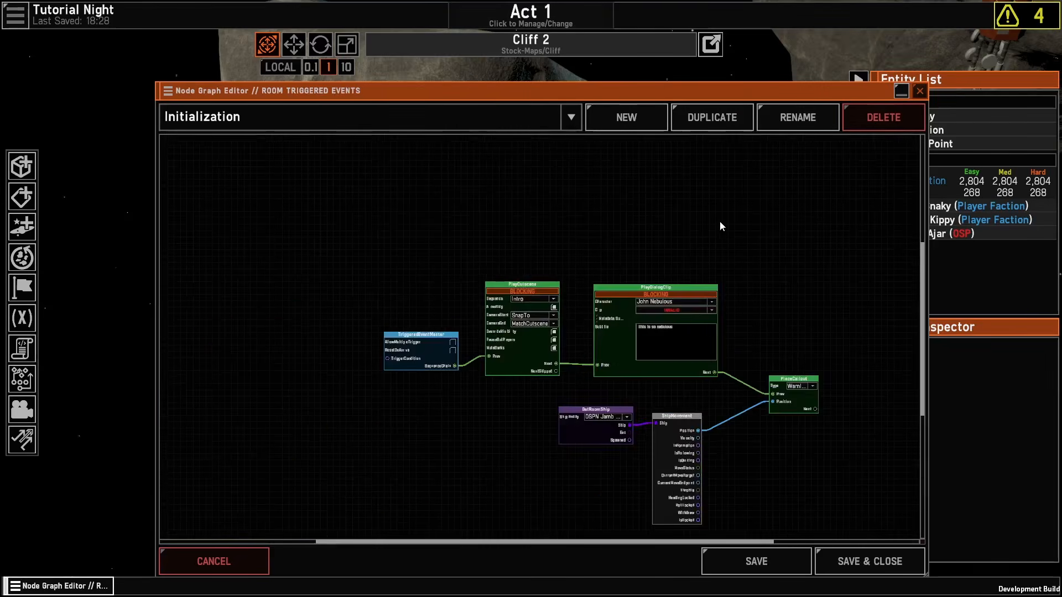
Step: Try a PlayAnimatic node above PlayDialogClip, look through its animatic choices, and delete the node
scroll(588, 296, "up", 2)
right_click(531, 273)
mouse_move(597, 402)
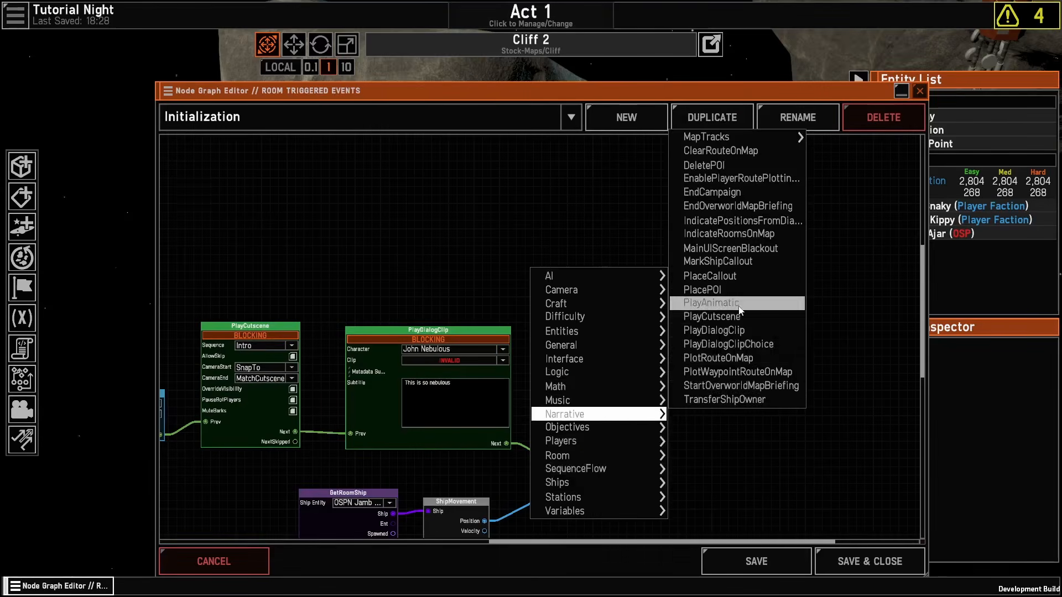
left_click(711, 303)
left_click(522, 260)
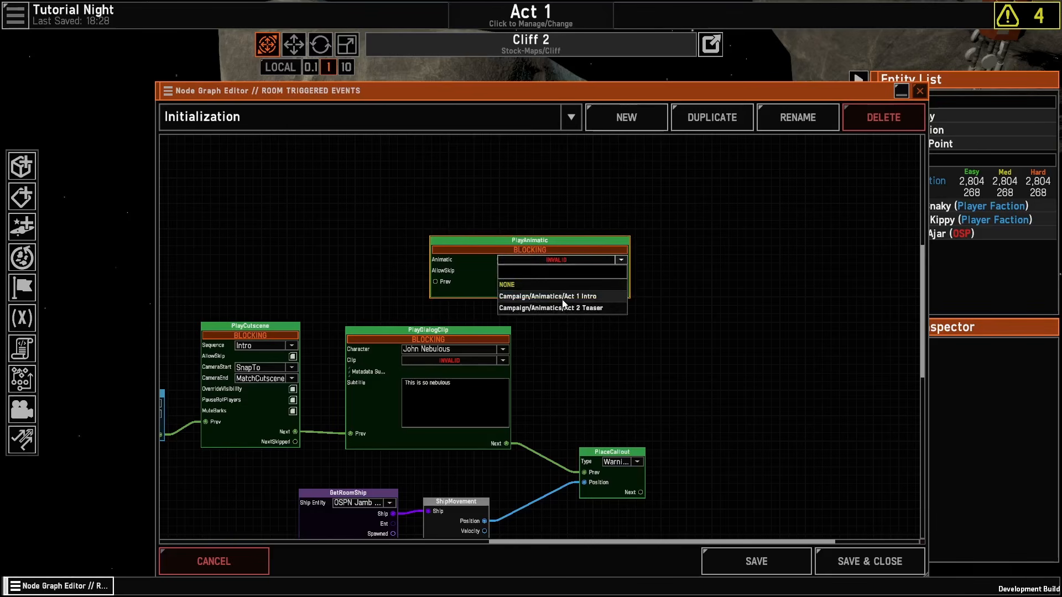
left_click(677, 243)
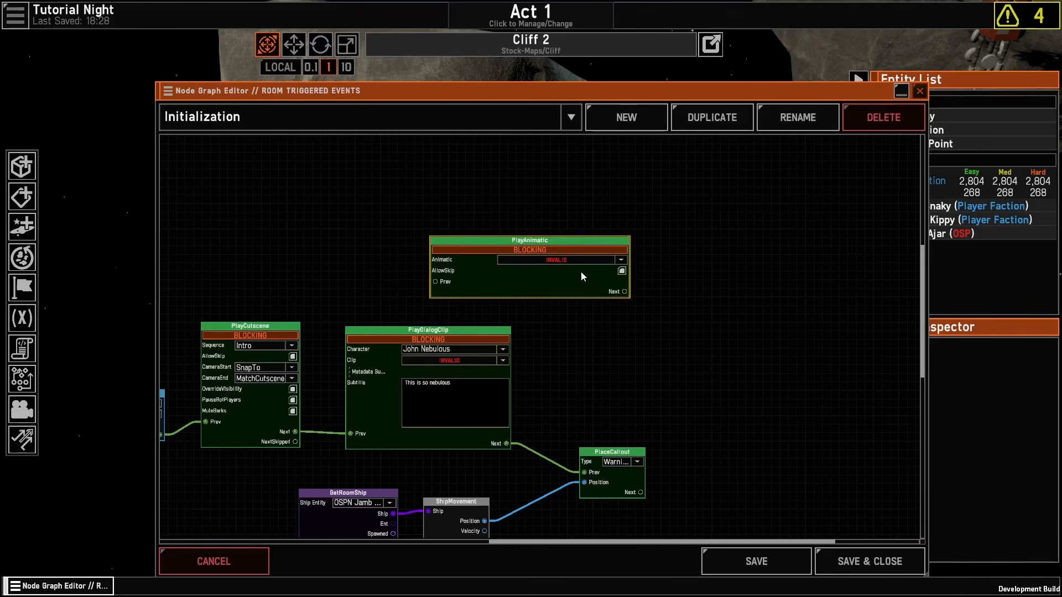
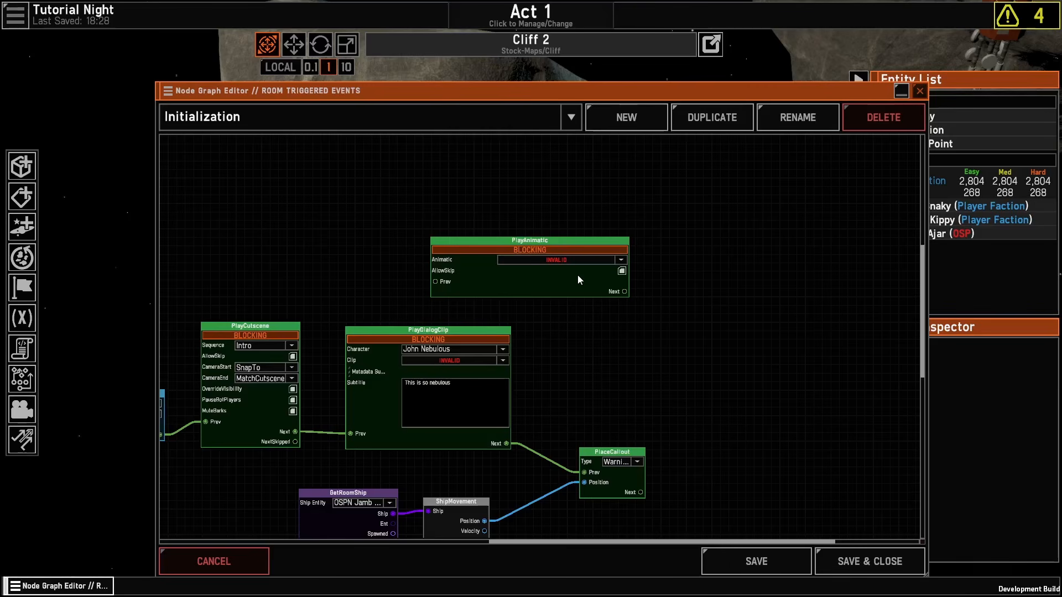
left_click(518, 293)
key("Delete")
right_click(523, 301)
mouse_move(538, 522)
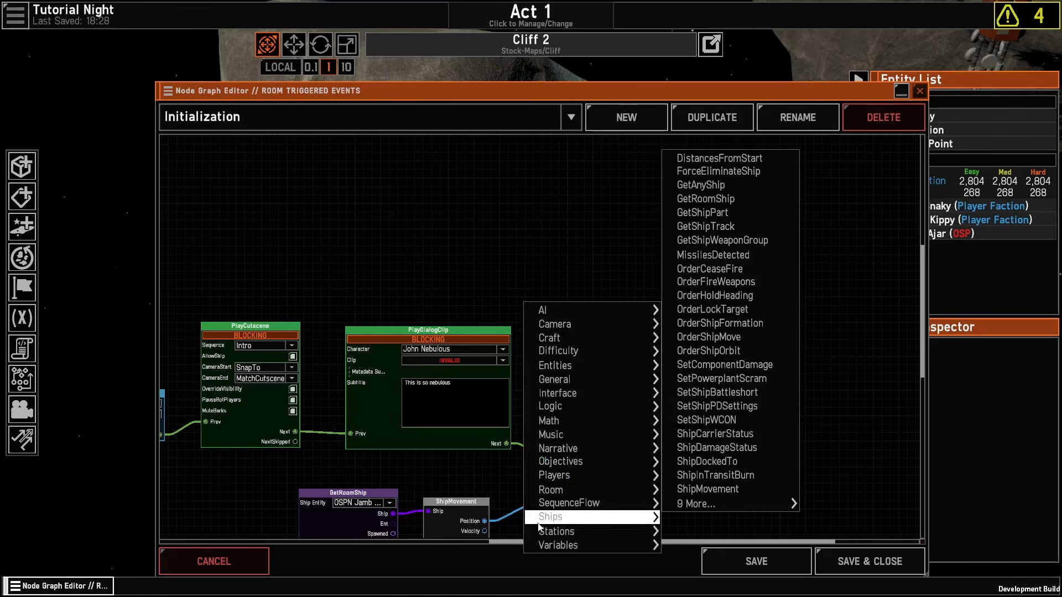
mouse_move(747, 505)
mouse_move(696, 506)
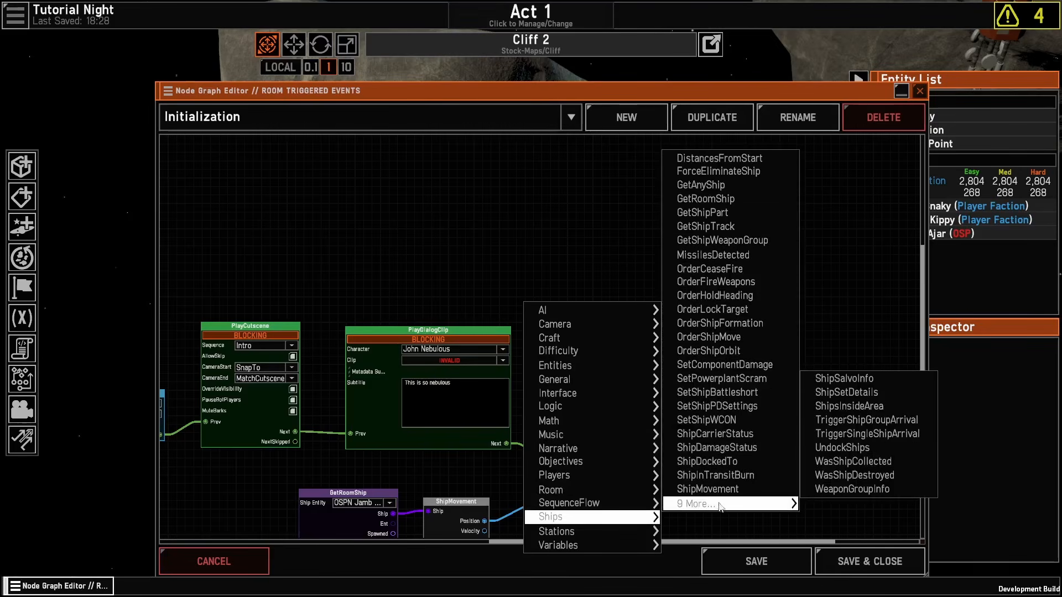
mouse_move(608, 454)
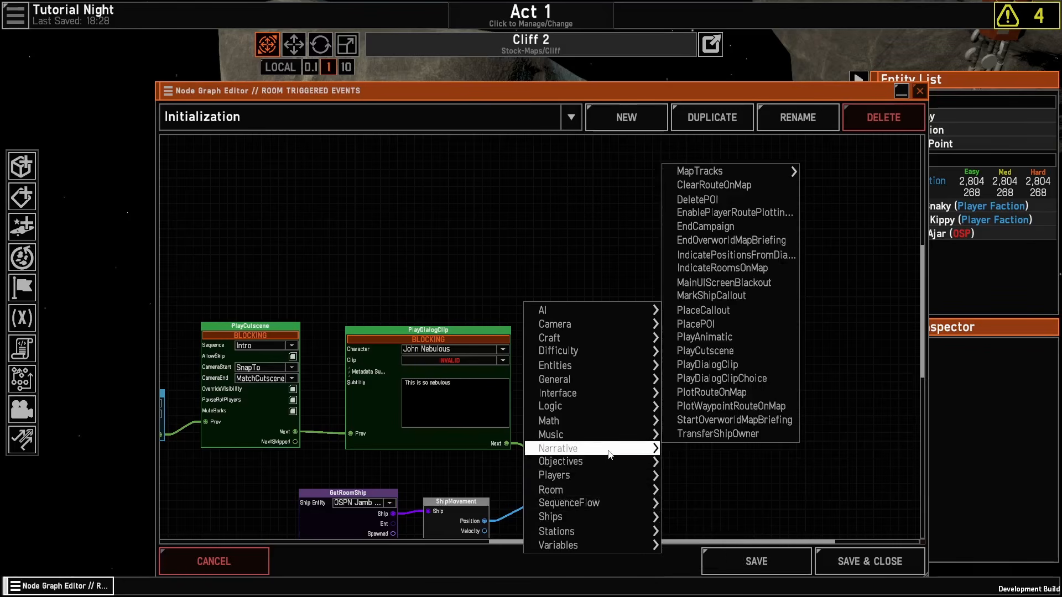
mouse_move(592, 516)
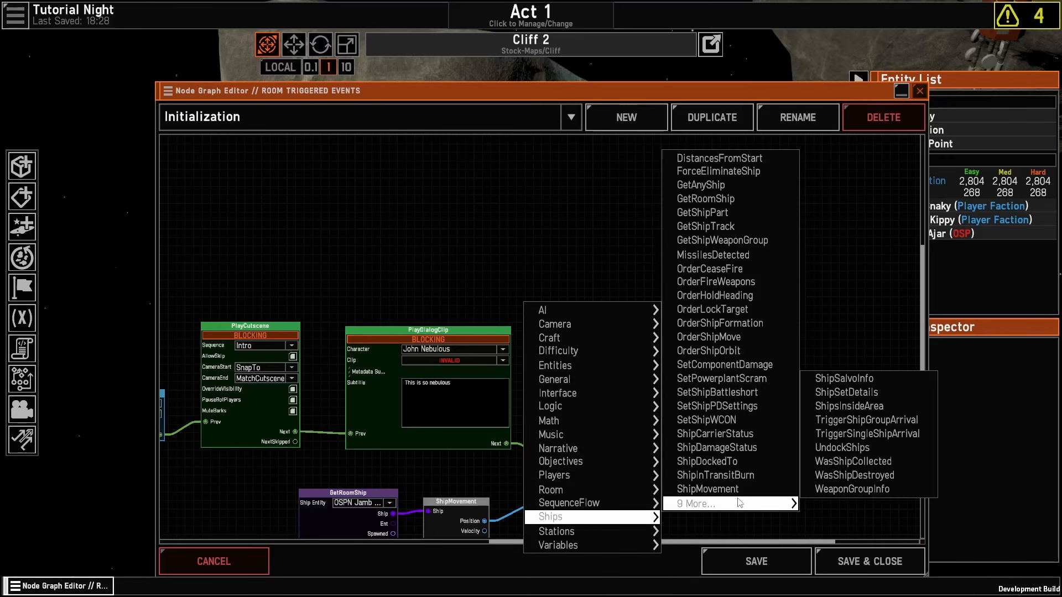
Step: Try a ForceEliminateShip node above PlayDialogClip in the Initialization graph, and delete the node
left_click(713, 171)
left_click_drag(539, 302, 610, 270)
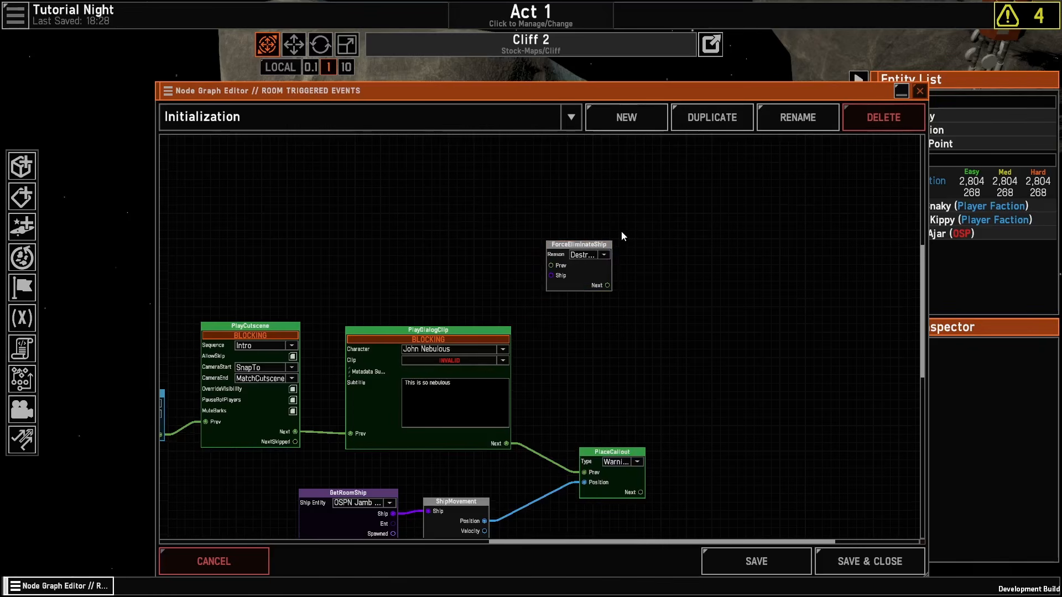
scroll(567, 243, "up", 1)
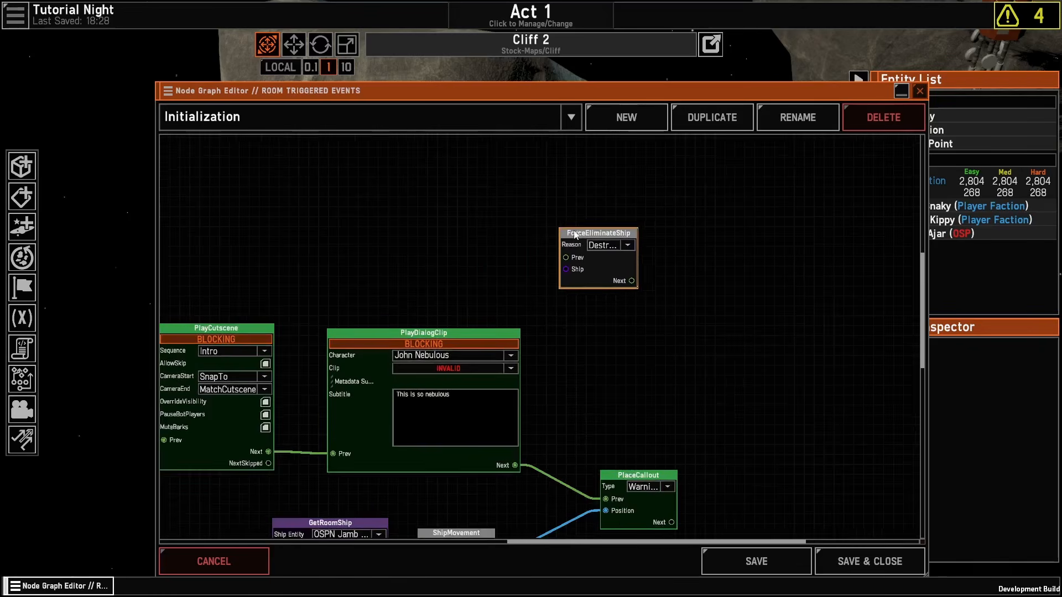
left_click_drag(574, 231, 578, 229)
left_click_drag(715, 197, 604, 293)
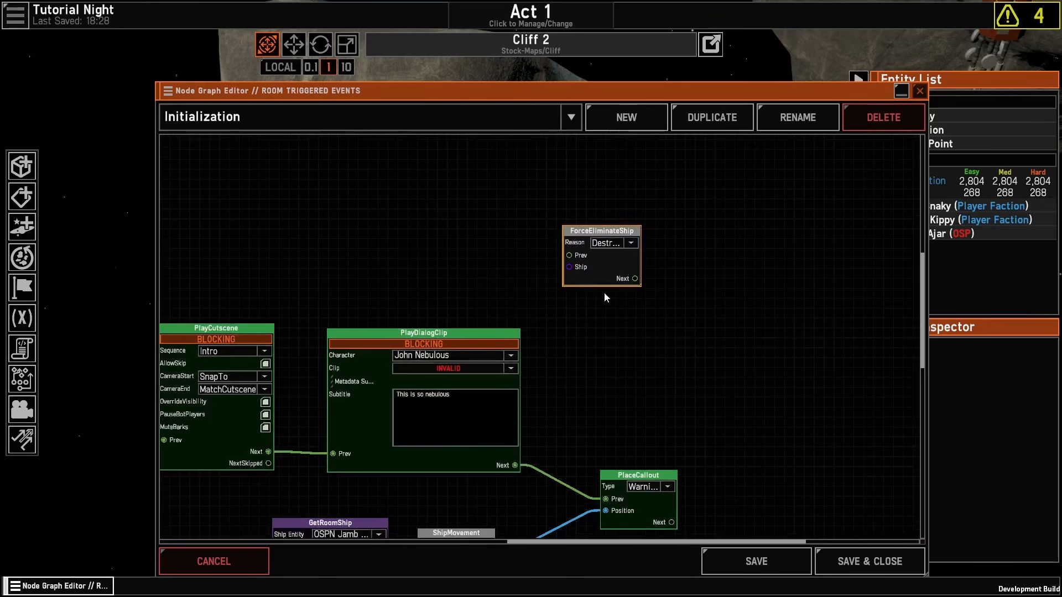
key("Delete")
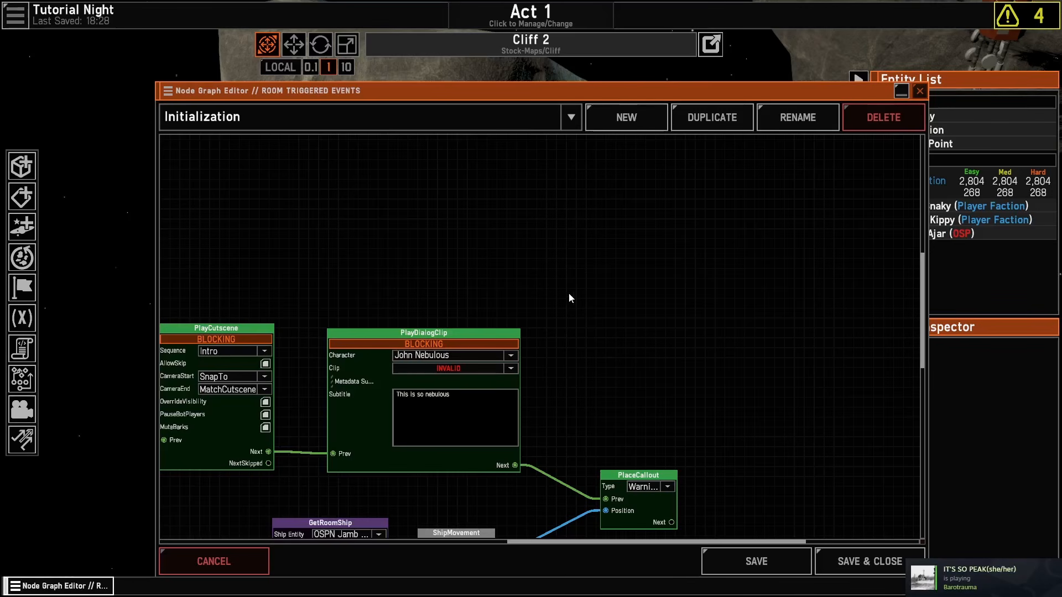
Step: Try a SetComponentDamage node in the empty area above PlayDialogClip, and delete the node
scroll(602, 328, "up", 3)
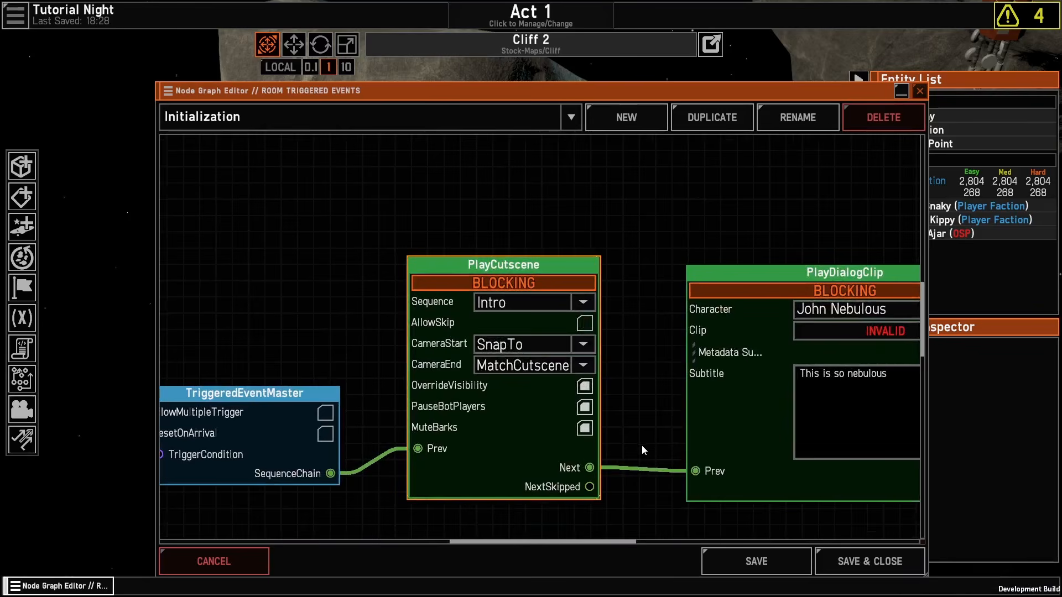
left_click_drag(686, 231, 417, 303)
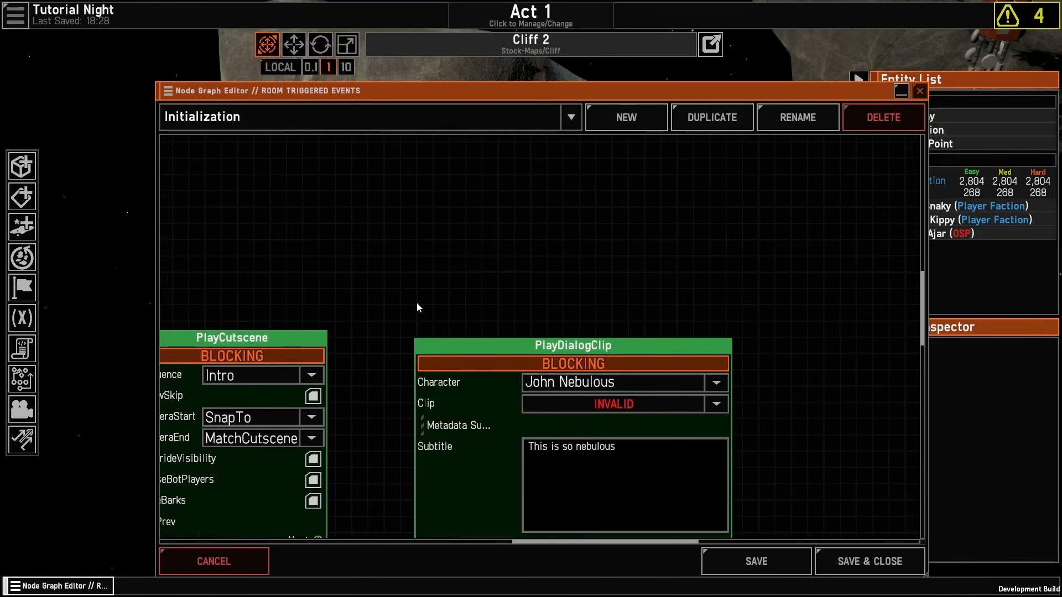
scroll(410, 302, "down", 2)
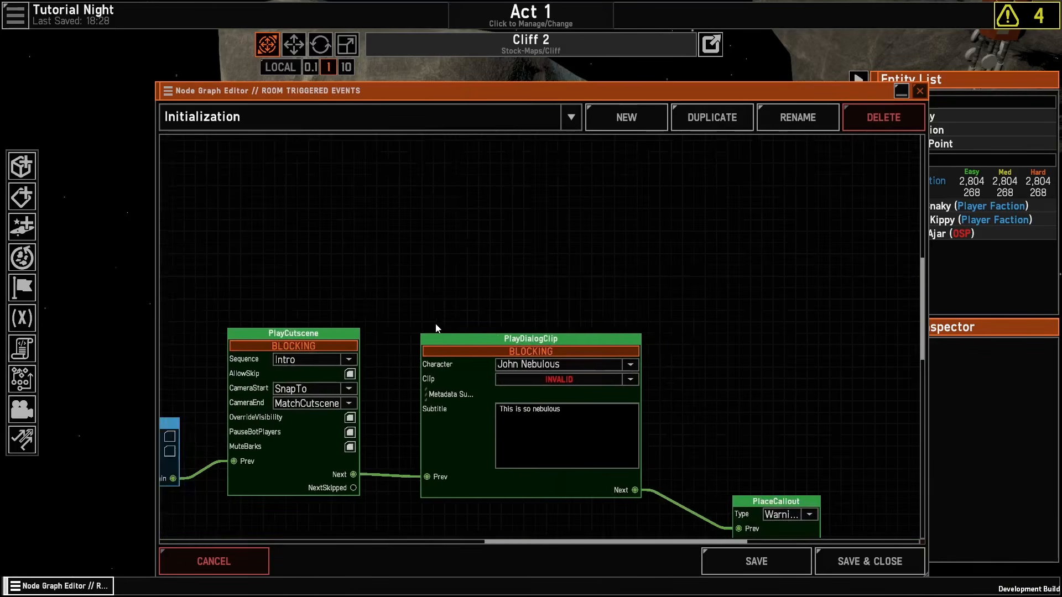
right_click(463, 259)
mouse_move(488, 470)
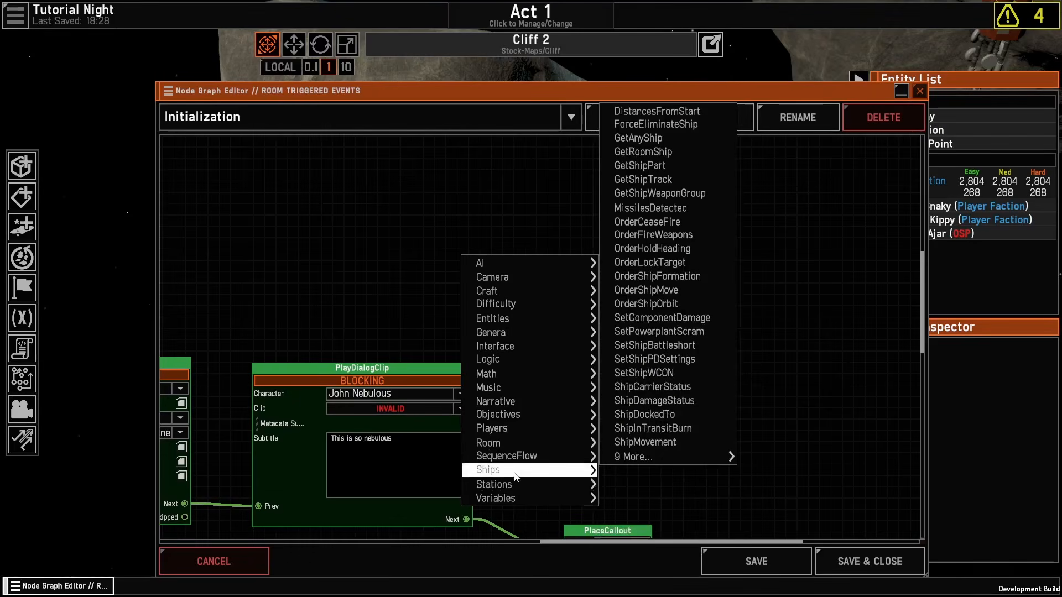
left_click(658, 318)
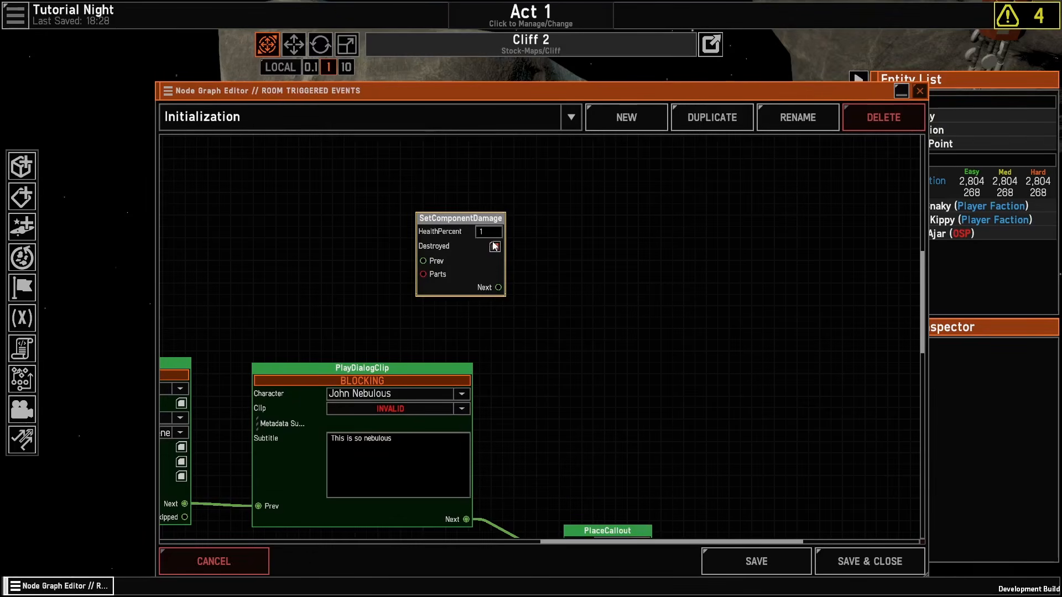
left_click_drag(451, 231, 457, 250)
key("Delete")
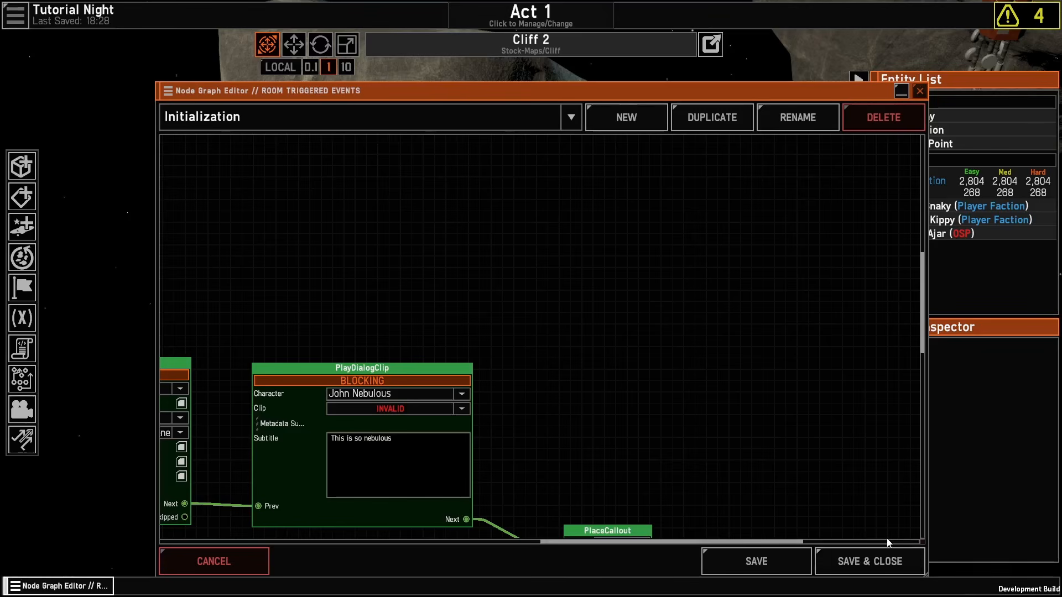
Step: Save and close the Initialization graph, and save the campaign
left_click(899, 568)
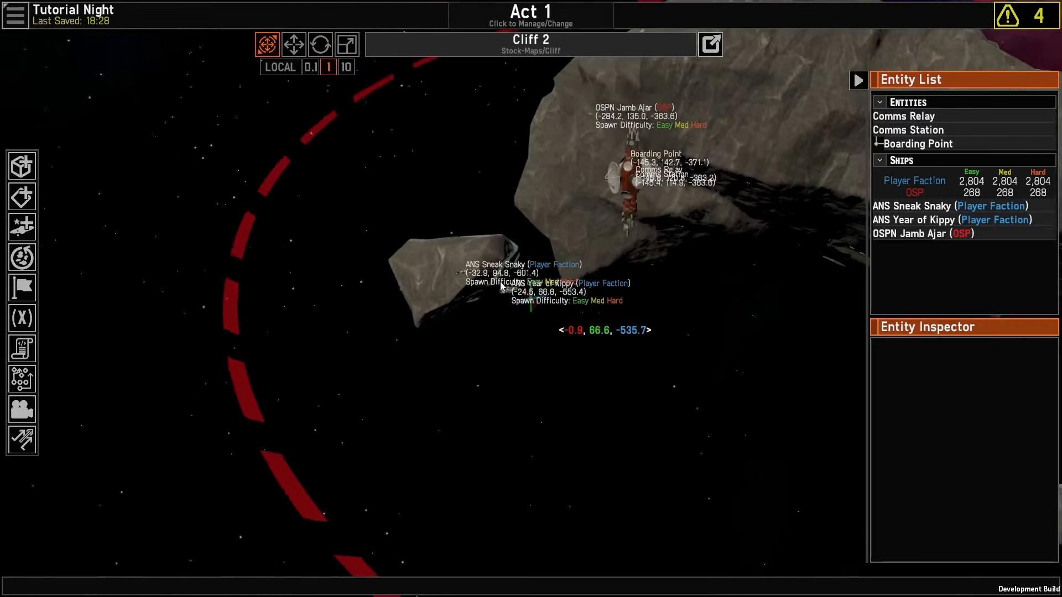
left_click(16, 15)
left_click(94, 76)
Step: Quick test the current room at Medium difficulty from Campaign Start, and return to the campaign editor
left_click(16, 15)
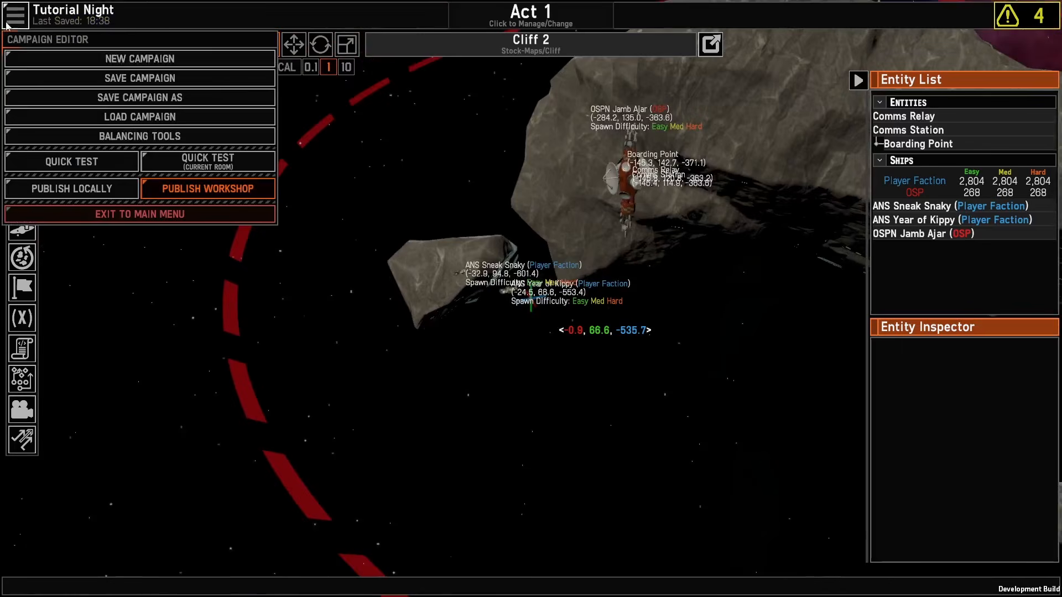
left_click(175, 172)
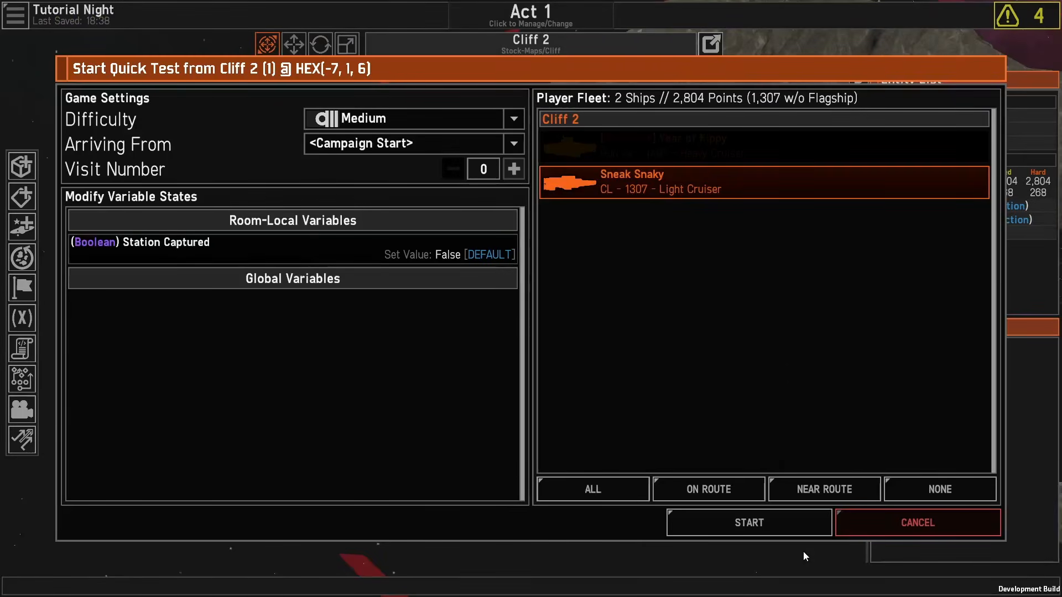
left_click(815, 523)
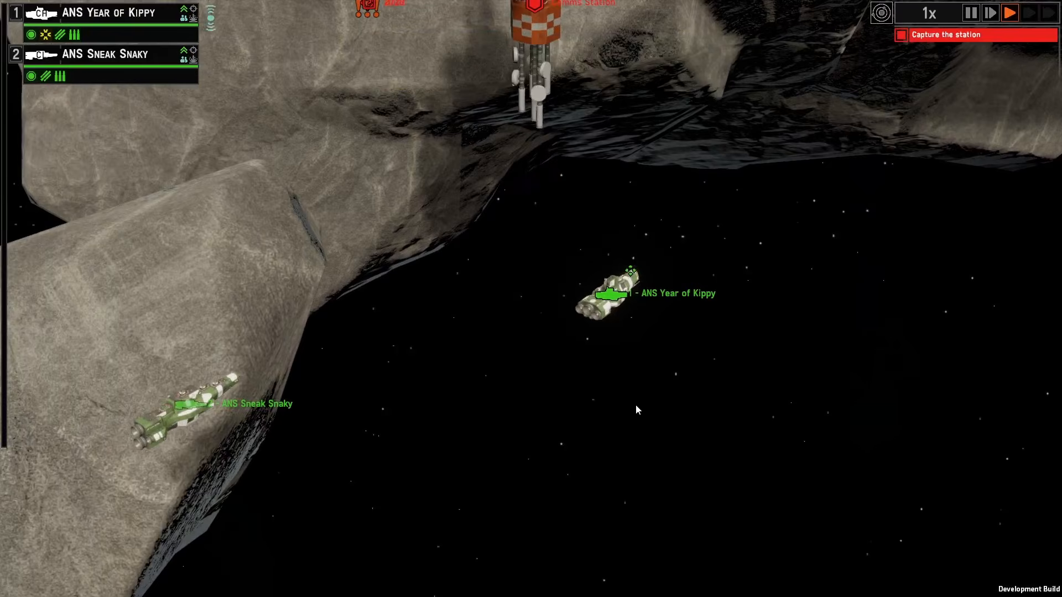
middle_click_drag(636, 405, 641, 380)
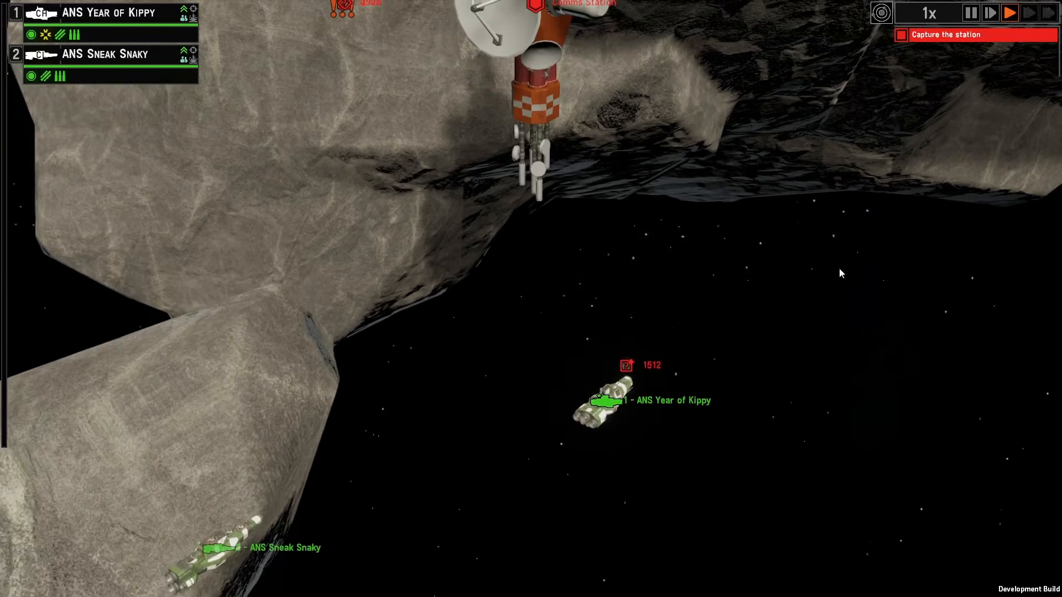
key("Escape")
left_click(514, 392)
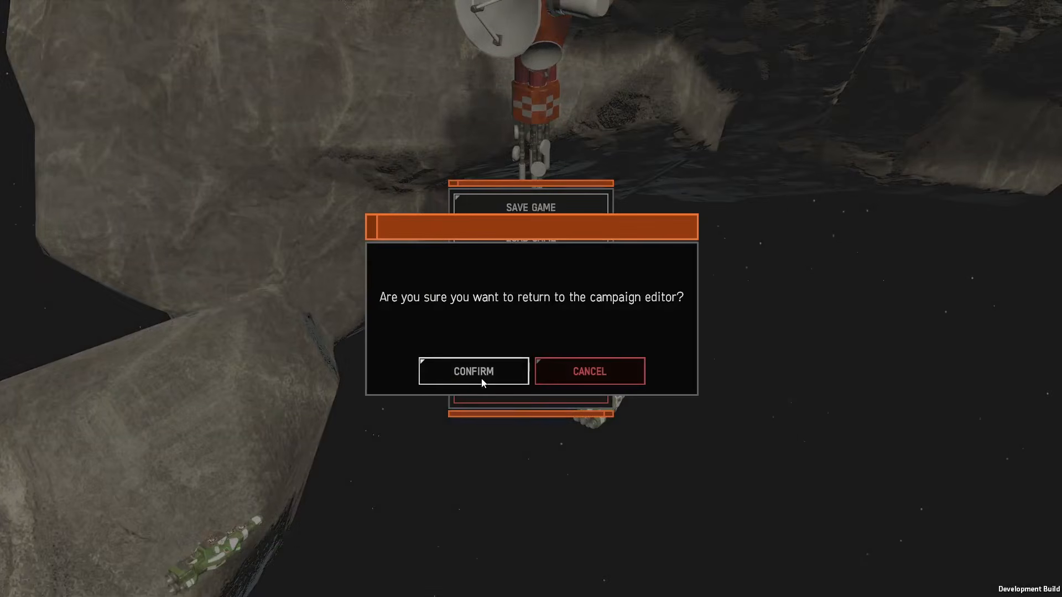
left_click(482, 376)
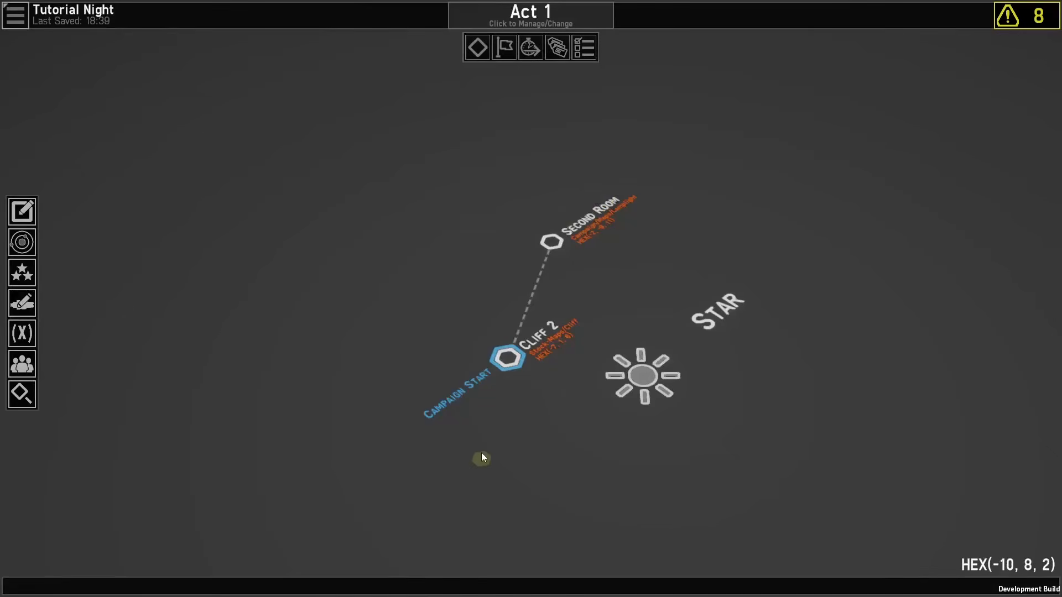
Step: Open the Cliff 2 room from the Act 1 map for editing
scroll(487, 394, "up", 3)
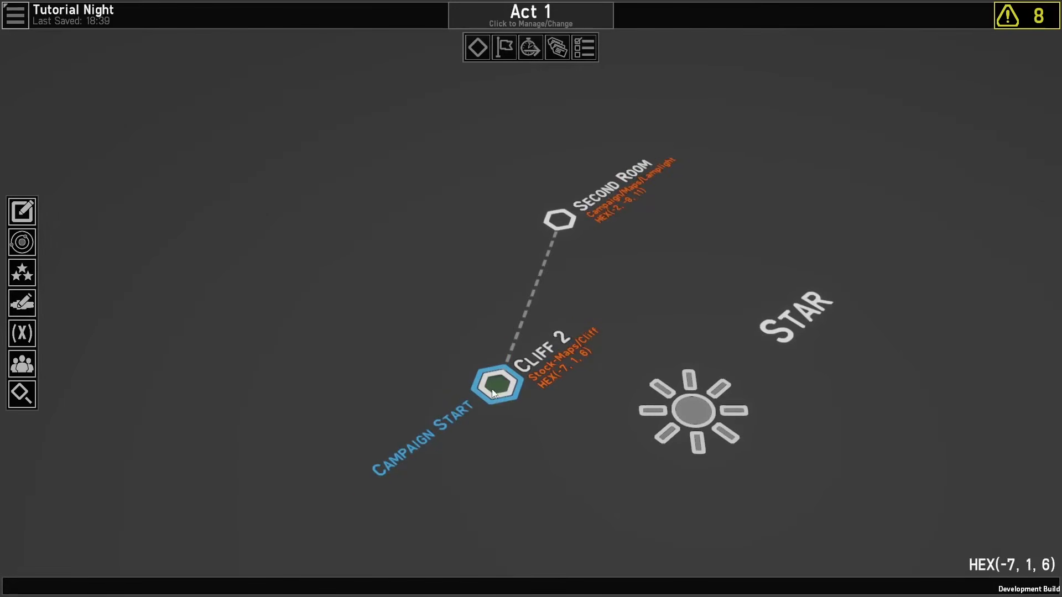
left_click(492, 390)
left_click(123, 369)
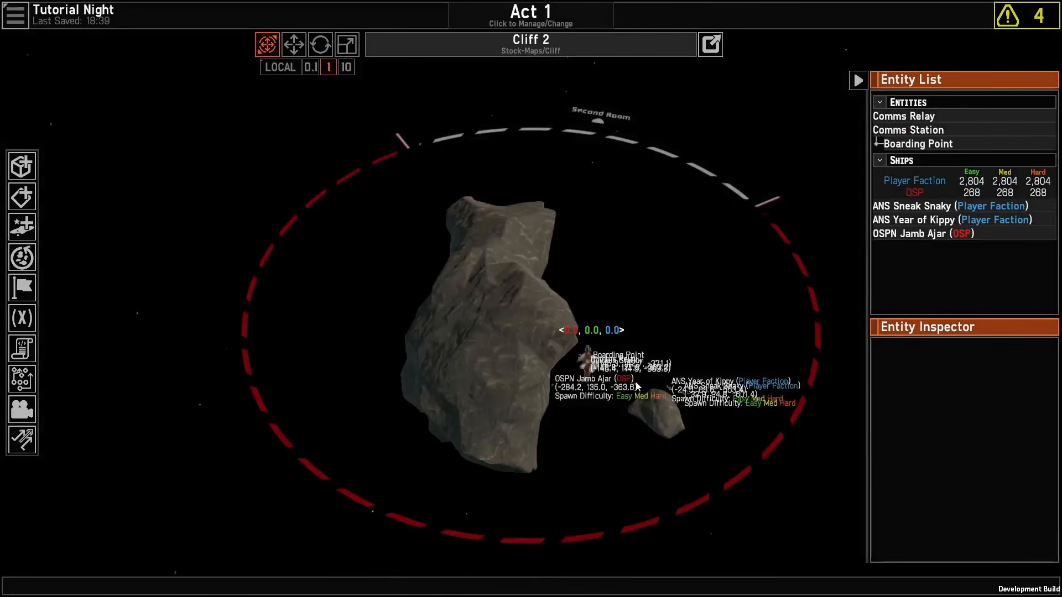
scroll(591, 365, "up", 5)
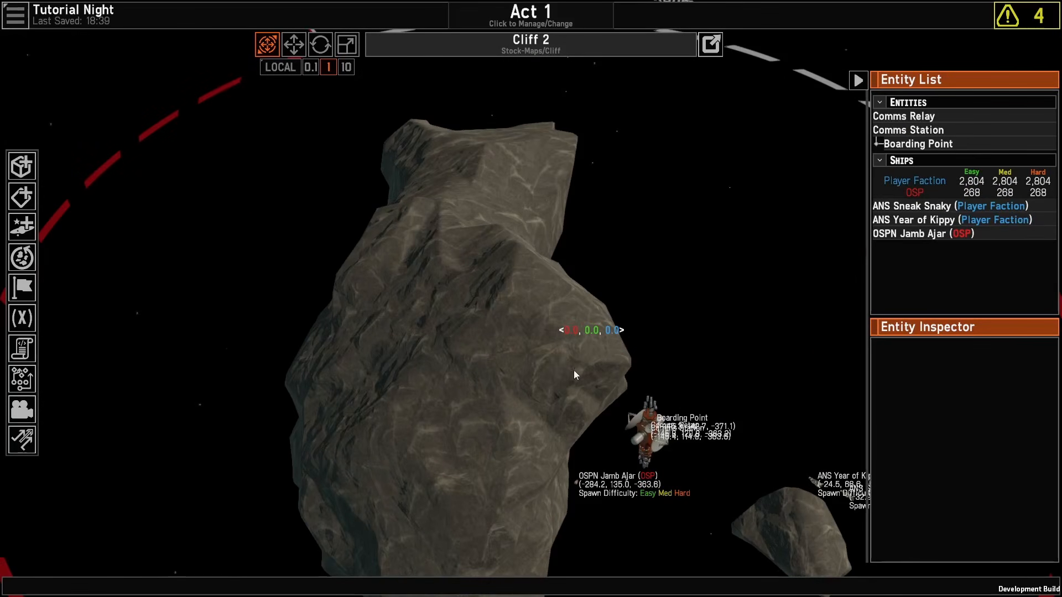
middle_click_drag(559, 383, 548, 317)
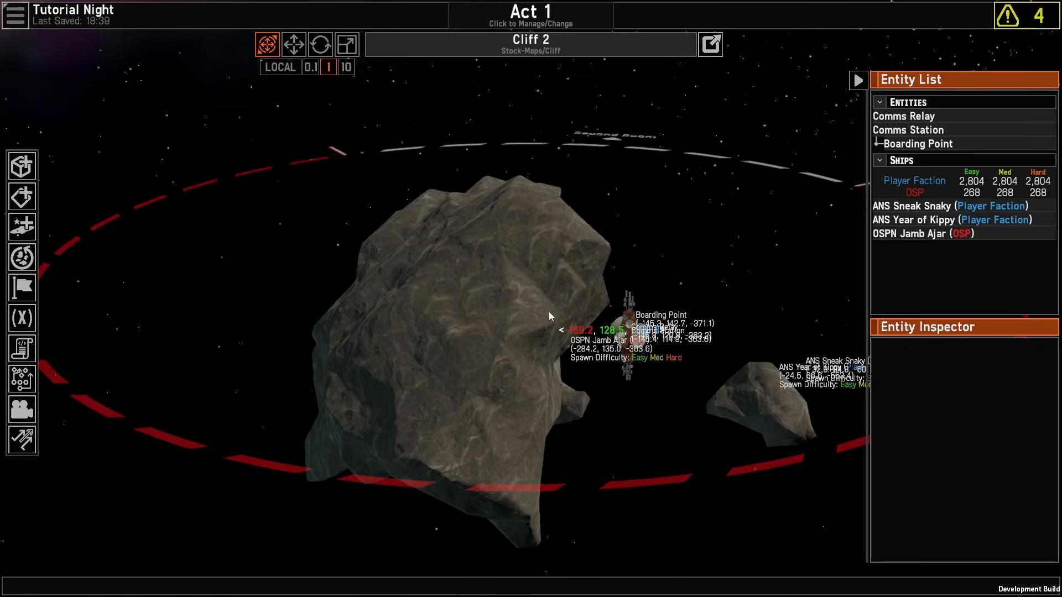
Step: Examine the comms station and its surroundings between the asteroids from several angles
key("d")
key("s")
scroll(549, 311, "up", 5)
middle_click_drag(656, 415, 632, 459)
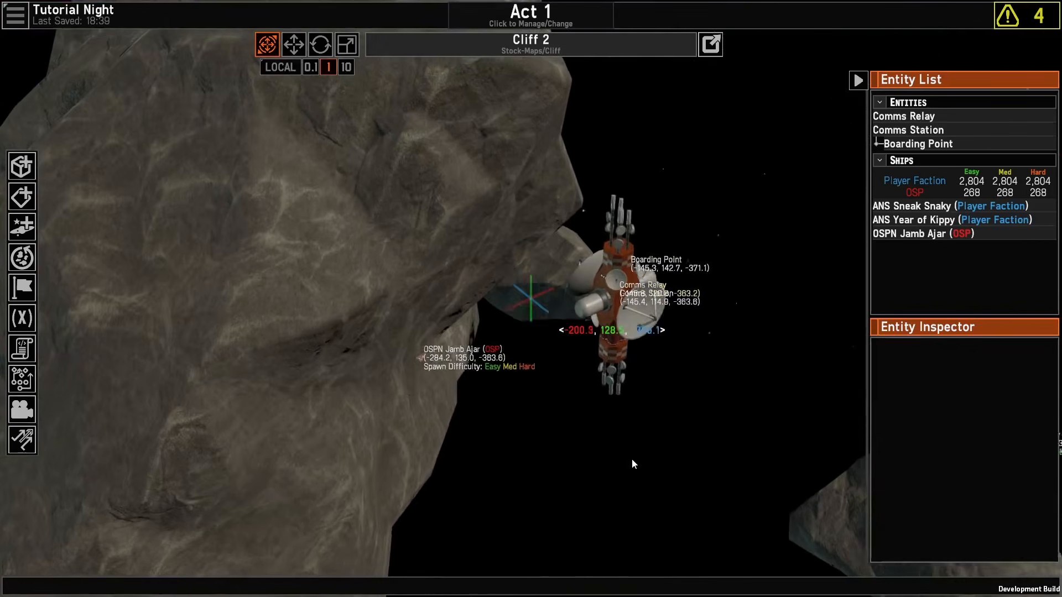
key("s")
middle_click_drag(628, 361, 718, 269)
scroll(717, 269, "down", 4)
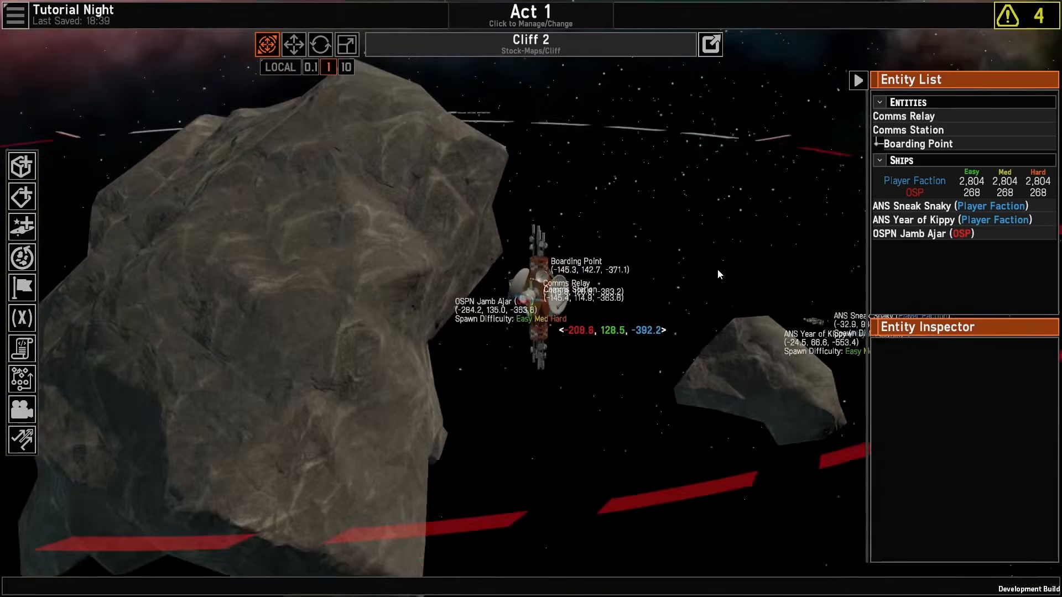
key("d")
scroll(421, 316, "up", 3)
key("q")
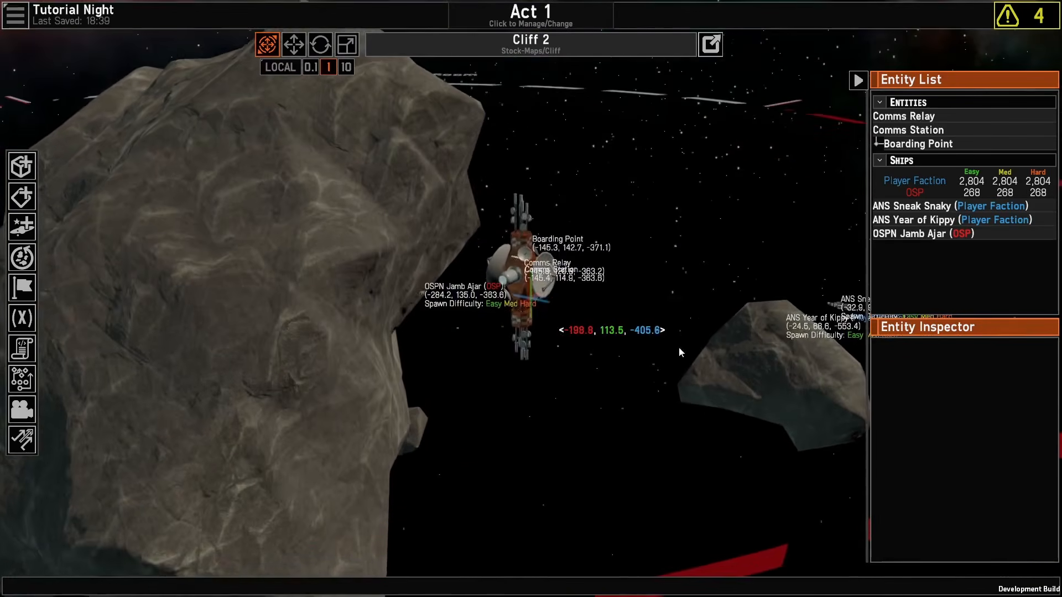
middle_click_drag(681, 354, 625, 431)
key("a")
key("d")
scroll(685, 399, "up", 5)
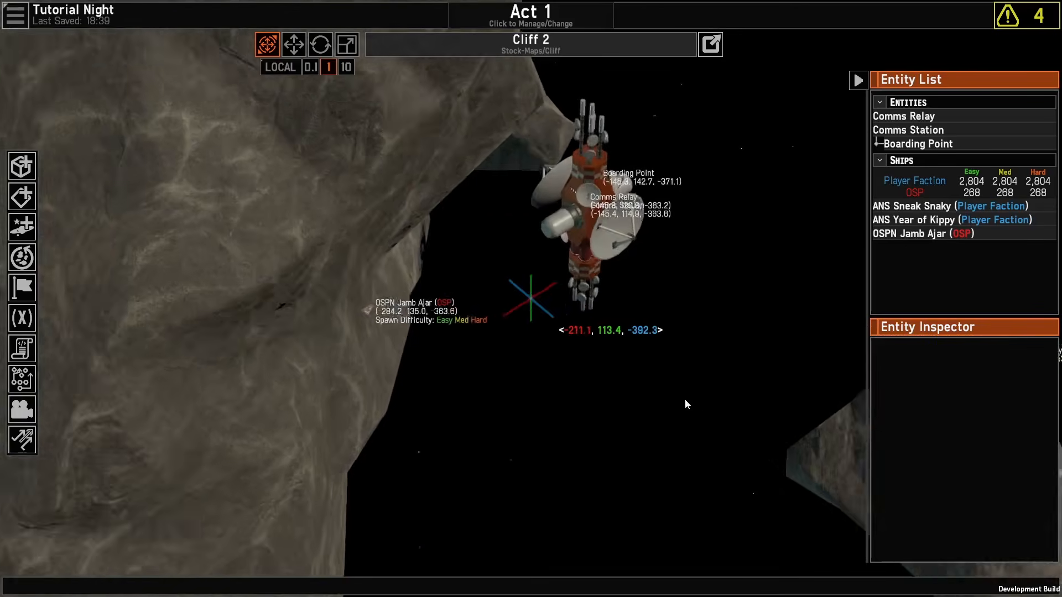
middle_click_drag(684, 399, 545, 131)
key("e")
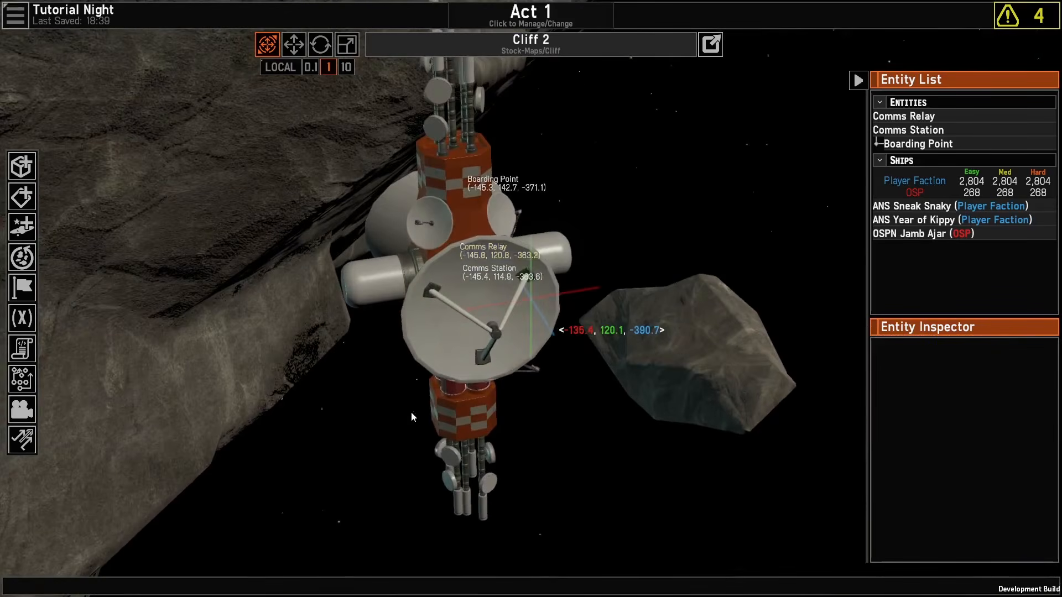
Step: Move the OSPN Jamb Ajar ship along the large asteroid to about (-405.5, 188.2, -287.4)
scroll(679, 299, "down", 8)
key("a")
middle_click_drag(495, 299, 634, 377)
key("e")
scroll(633, 377, "up", 6)
key("a")
left_click(555, 244)
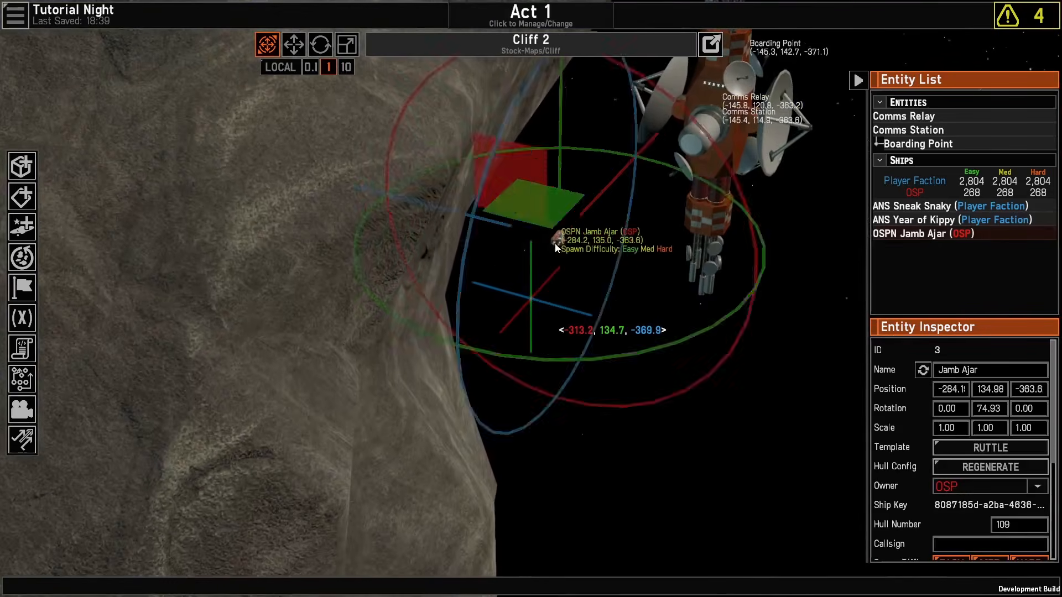
middle_click_drag(556, 244, 690, 585)
left_click_drag(588, 169, 41, 321)
middle_click_drag(540, 343, 625, 174)
scroll(625, 174, "down", 4)
key("a")
left_click_drag(412, 275, 433, 134)
middle_click_drag(636, 271, 603, 310)
key("a")
scroll(636, 387, "up", 4)
left_click_drag(350, 175, 319, 249)
middle_click_drag(636, 298, 725, 251)
left_click(728, 177)
Step: Spawn a second OSP ship from the Ruttle template beside Jamb Ajar at about (-426.1, 186.8, -281.3)
key("w")
scroll(725, 251, "up", 3)
key("a")
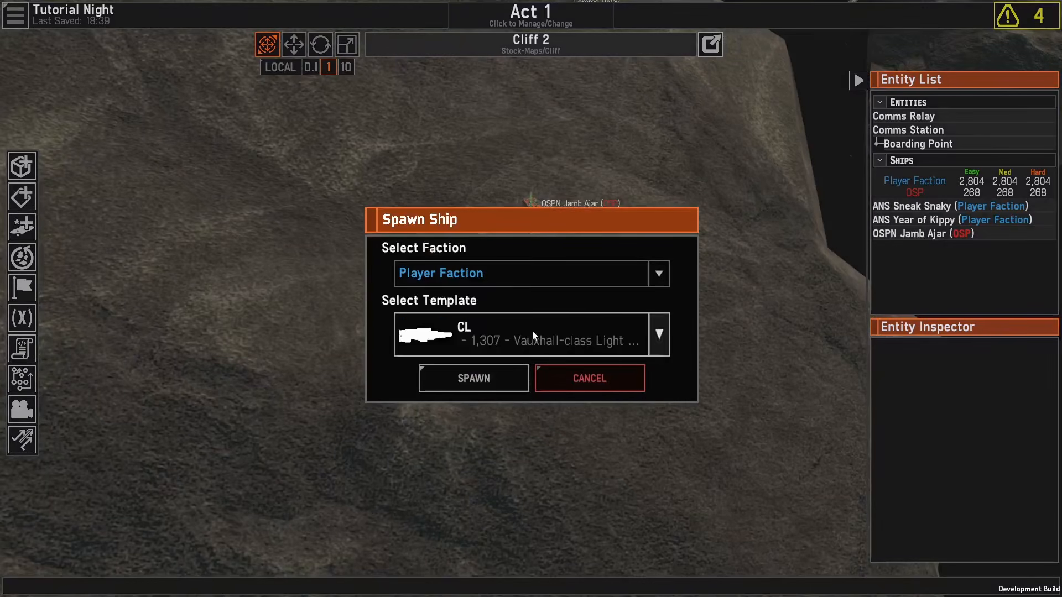
left_click(507, 277)
left_click(482, 337)
left_click(479, 378)
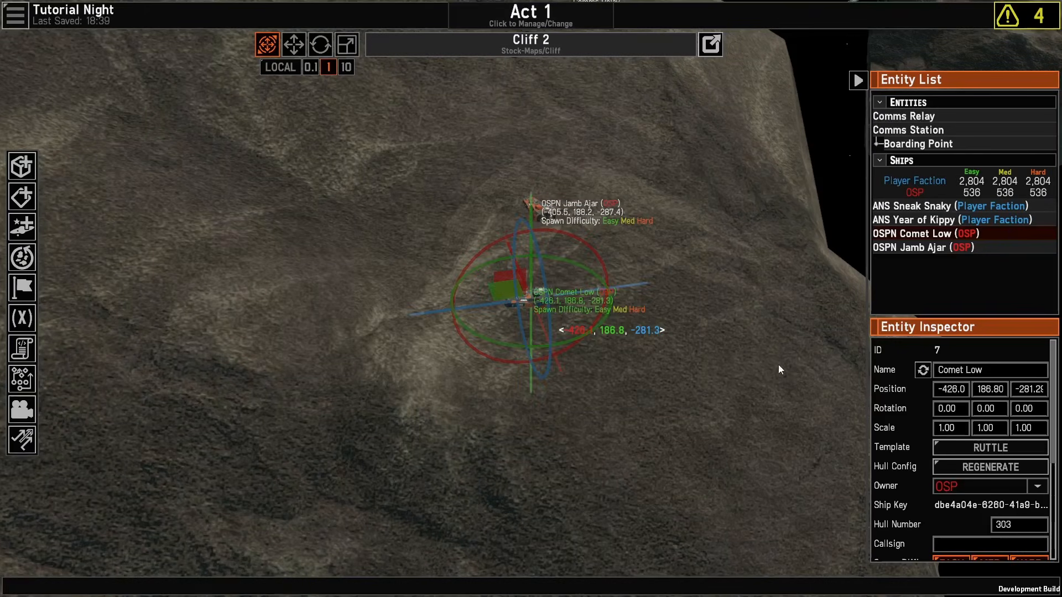
Step: Rotate the newly spawned OSP ship about its vertical axis to about 88.15 degrees, and deselect it
left_click_drag(360, 298, 360, 299)
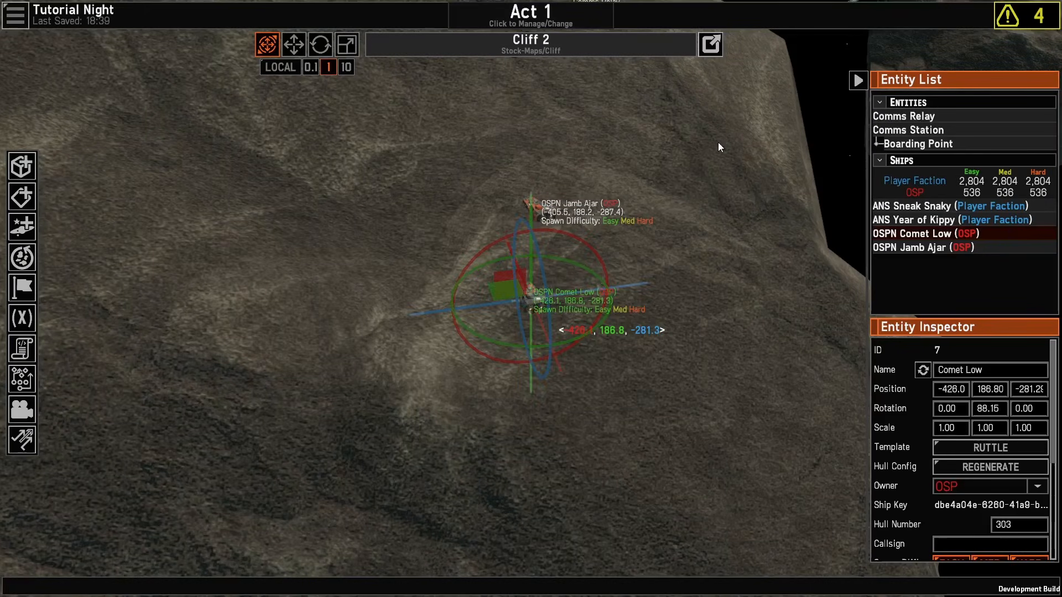
left_click(722, 144)
scroll(722, 145, "down", 5)
middle_click_drag(721, 144, 698, 284)
key("d")
key("w")
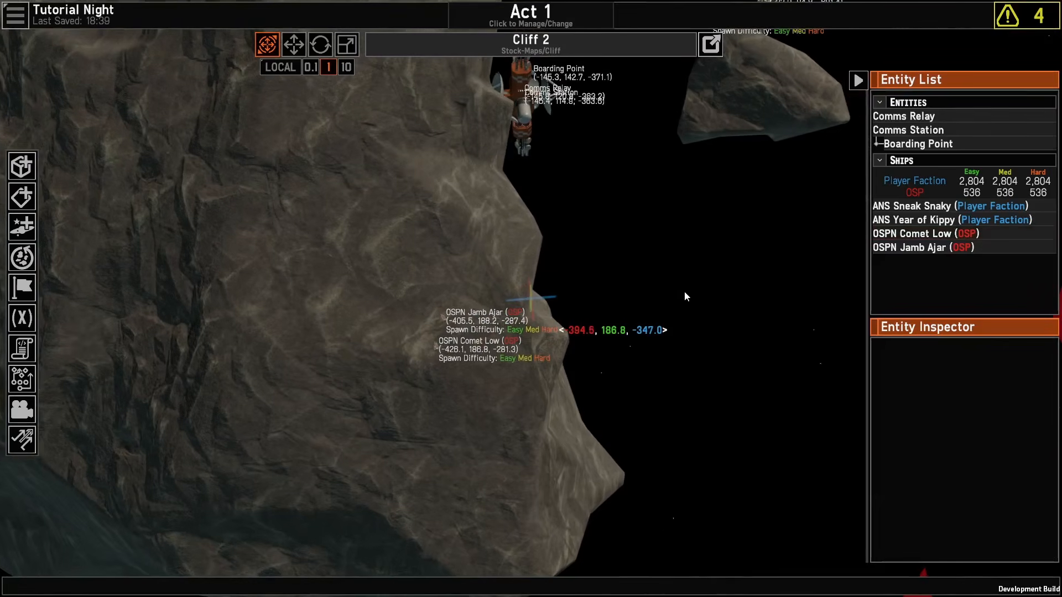
Step: Create a new AI strategy graph for the OSP faction
left_click(25, 381)
left_click(583, 125)
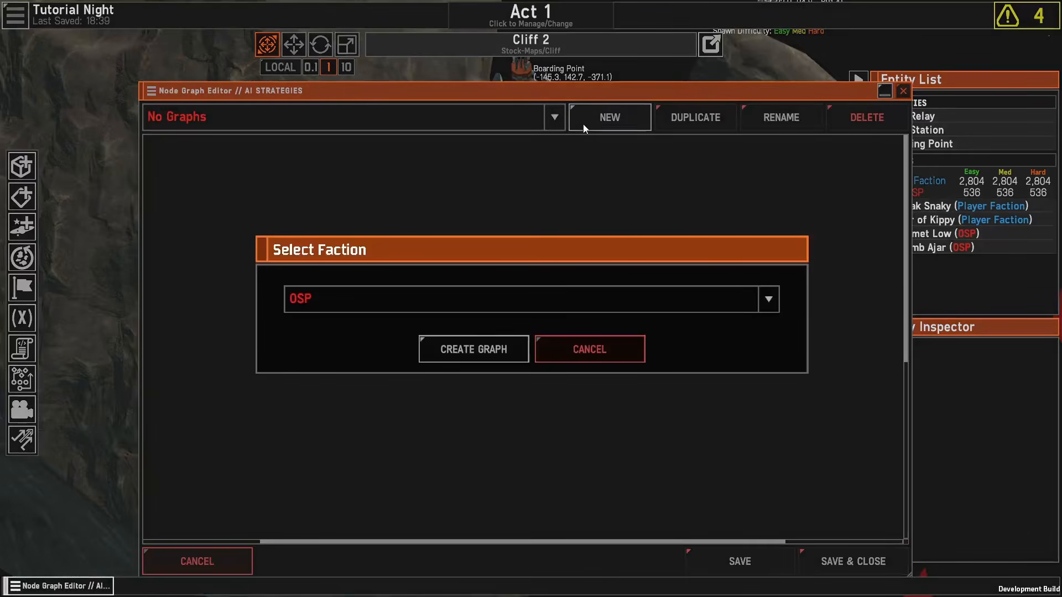
left_click(473, 346)
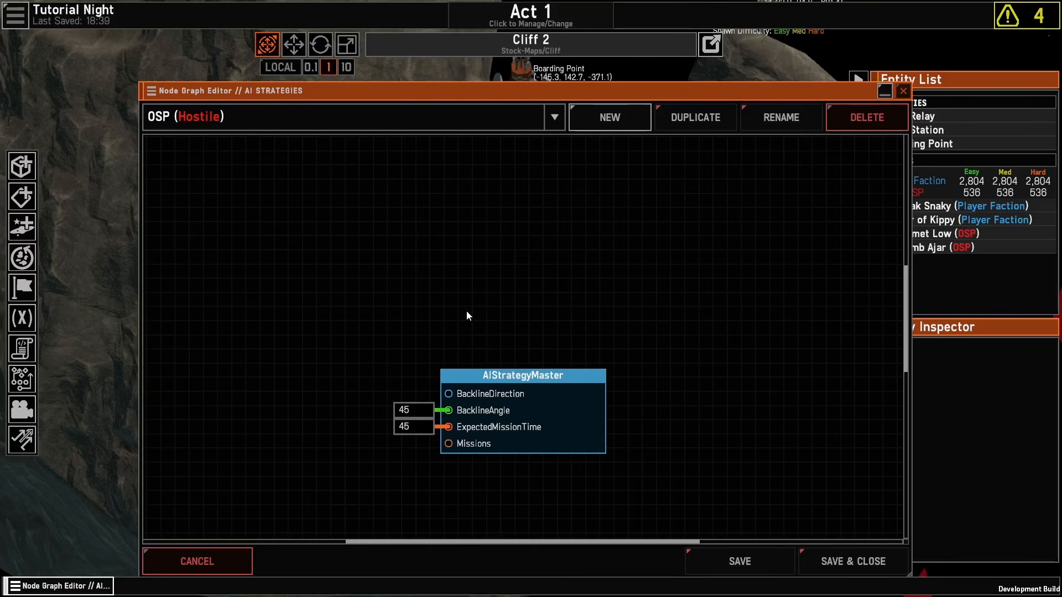
Step: Add a BasicAnnihilationGoal node to the OSP strategy graph and connect its Missions output to the AIStrategyMaster Missions input
left_click_drag(350, 362, 445, 307)
scroll(445, 306, "down", 1)
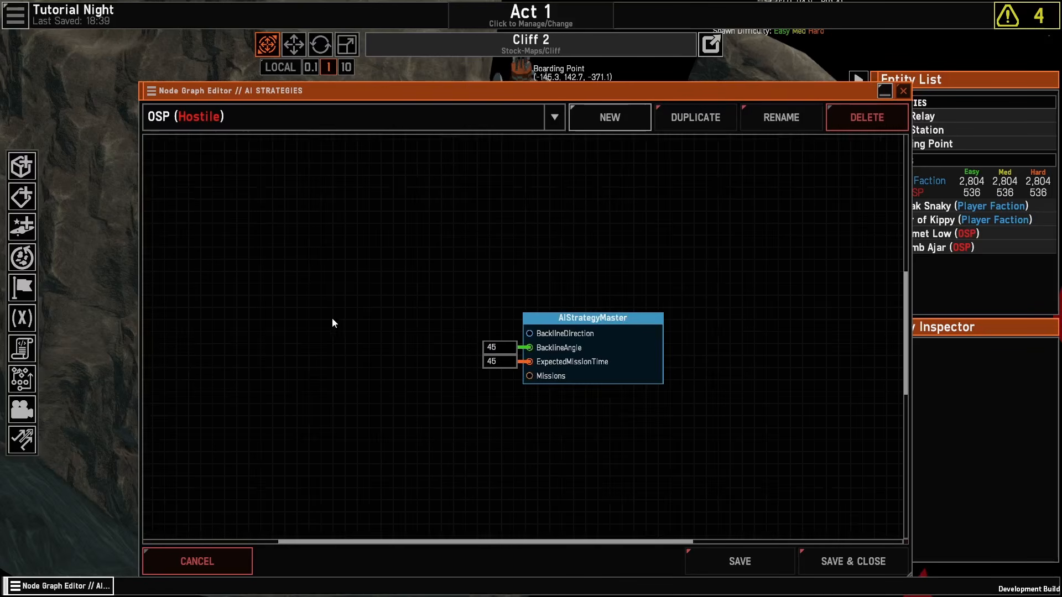
right_click(266, 307)
mouse_move(295, 314)
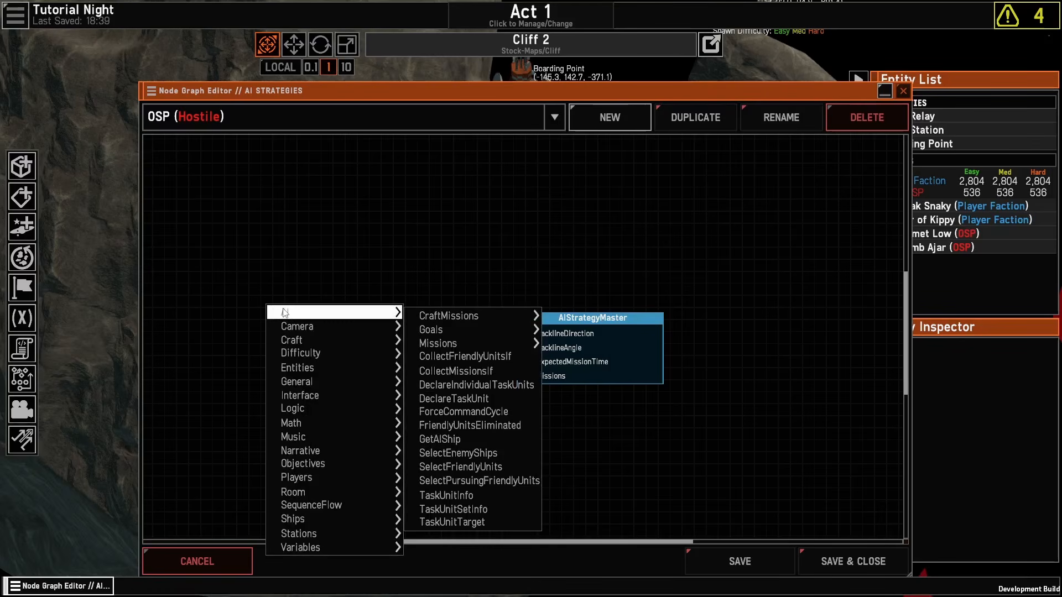
mouse_move(431, 330)
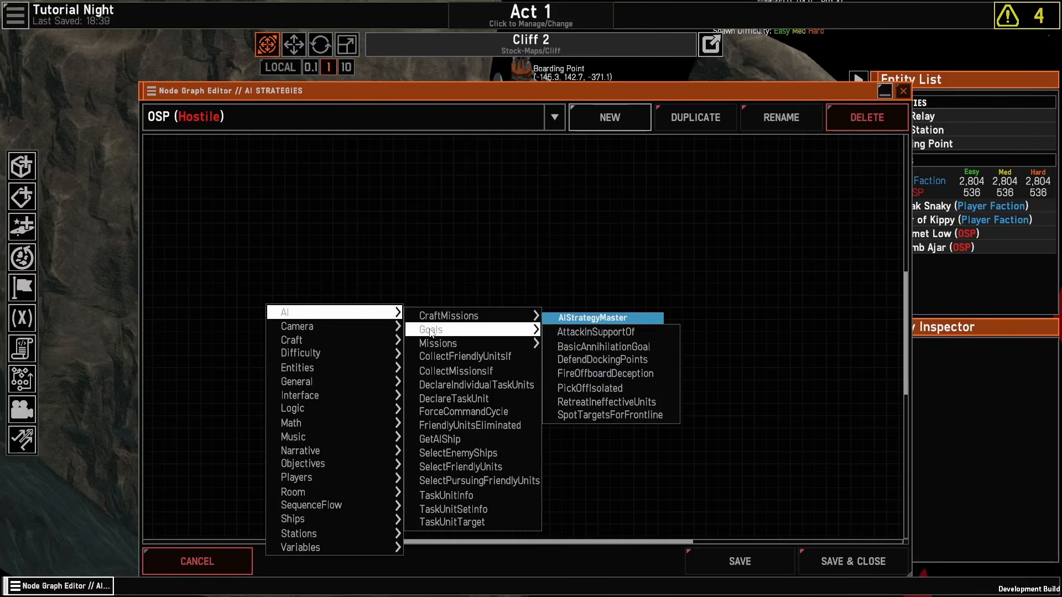
left_click(603, 347)
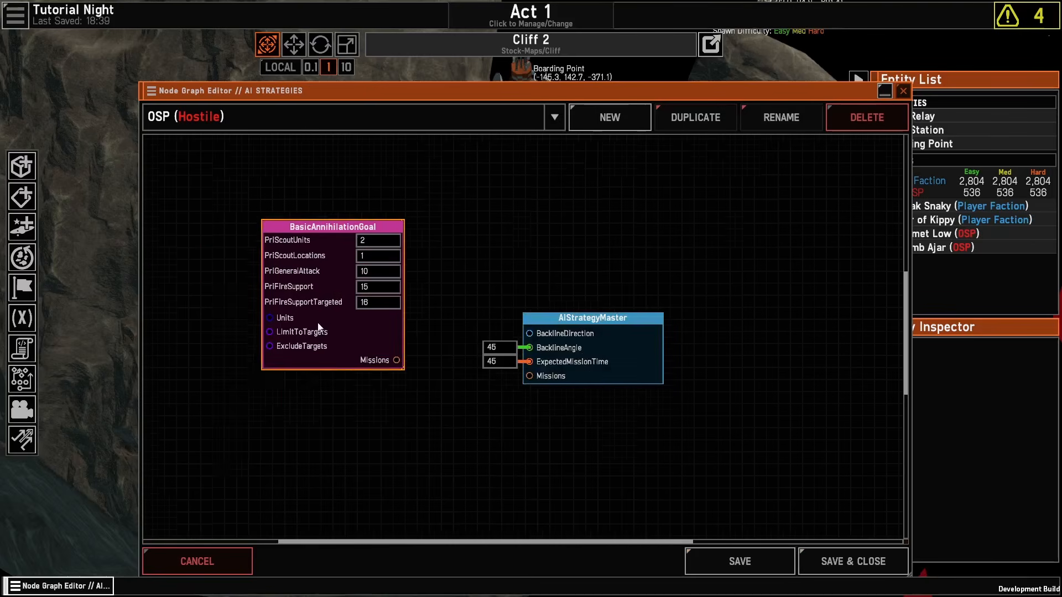
left_click_drag(397, 360, 529, 376)
left_click_drag(386, 340, 403, 364)
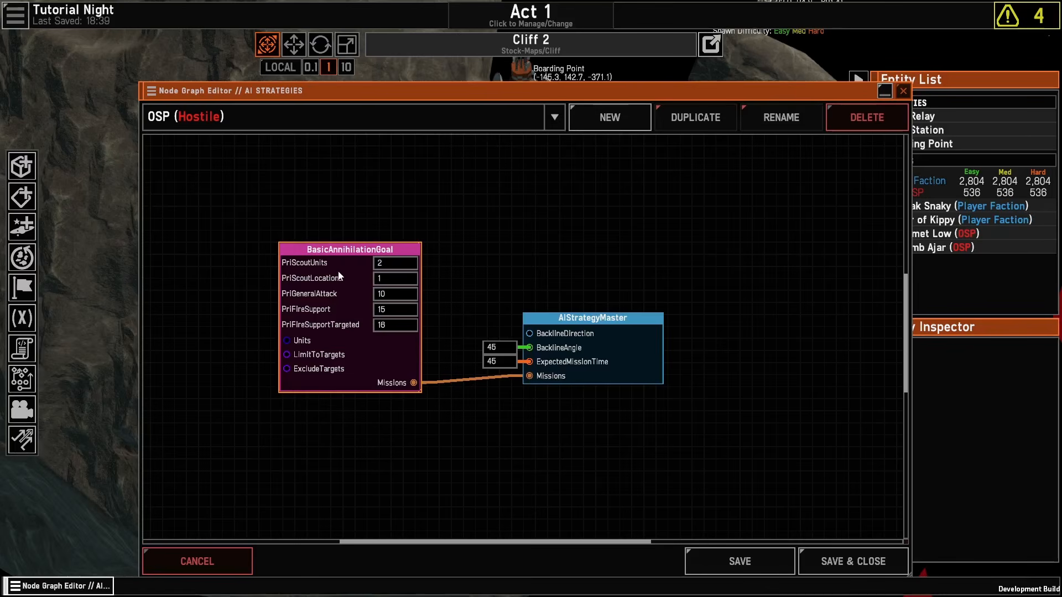
Step: Delete the BasicAnnihilationGoal node, and save and close the AI strategy graph
left_click_drag(313, 192, 435, 404)
key("Delete")
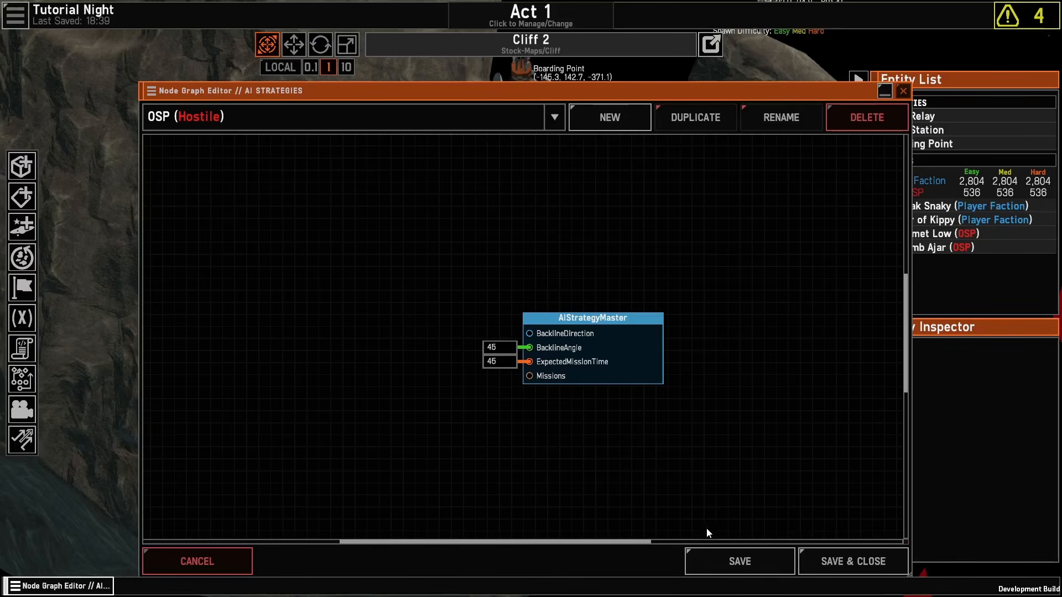
left_click(857, 569)
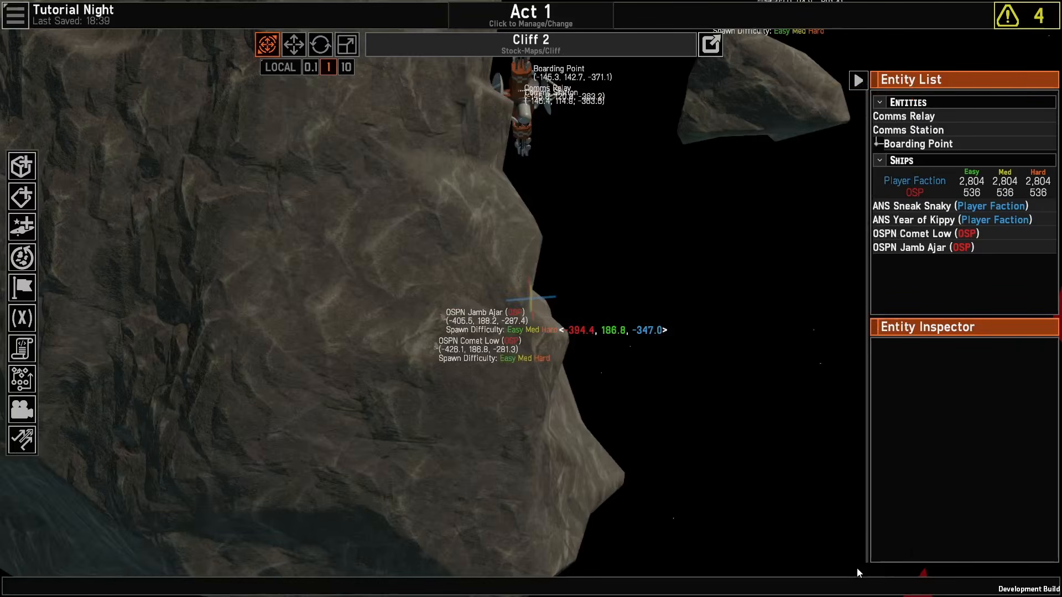
Step: Examine the space around the comms station and the OSP ships' hiding place along the large asteroid
middle_click_drag(766, 403, 535, 338)
key("a")
key("w")
scroll(535, 338, "up", 4)
scroll(597, 382, "down", 2)
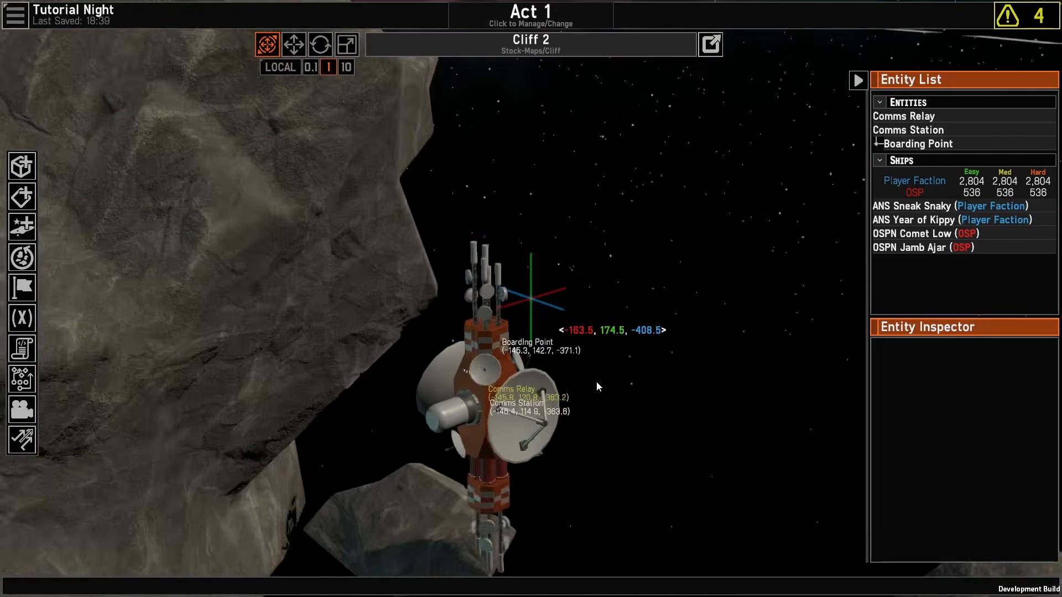
scroll(596, 382, "down", 5)
key("a")
middle_click_drag(365, 268, 611, 327)
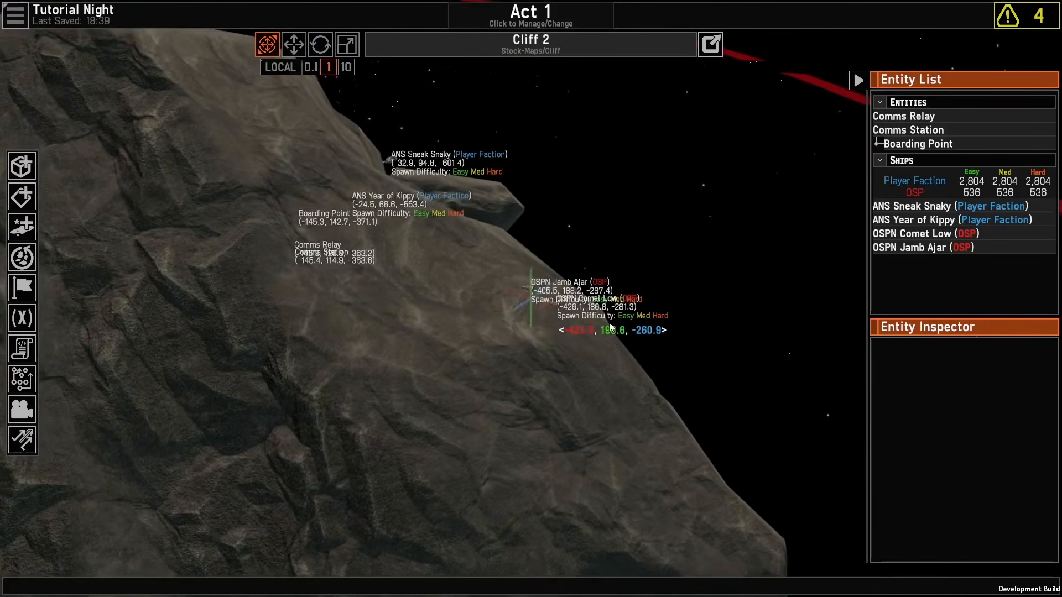
Step: Spawn a Campaign/Ents/Utility/Area Definition entity beside the two OSP ships at about (-419.9, 186.9, -258.6)
left_click(17, 174)
left_click(474, 297)
scroll(482, 370, "down", 3)
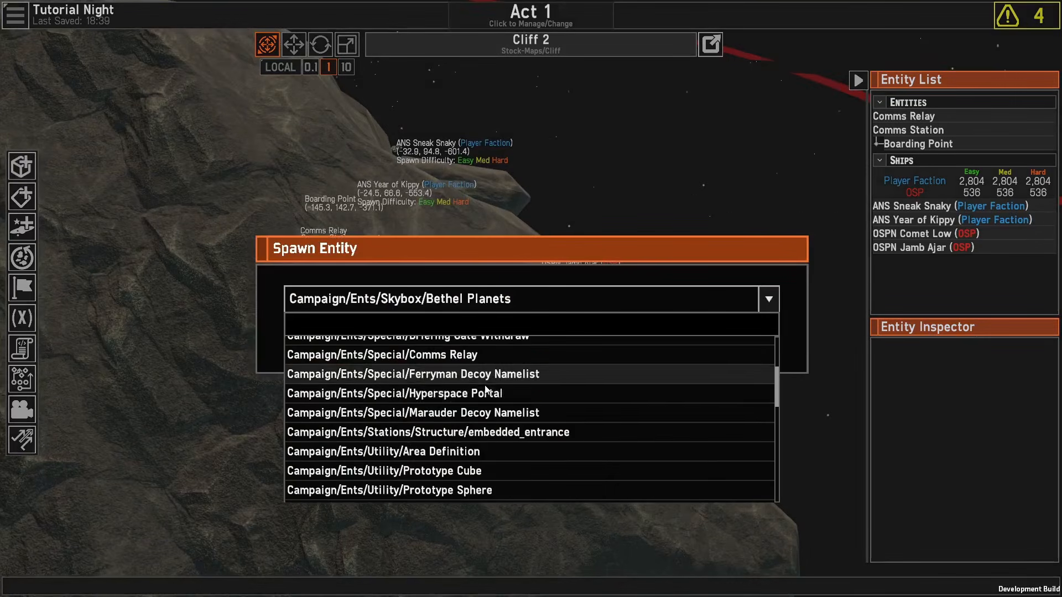
scroll(485, 389, "down", 8)
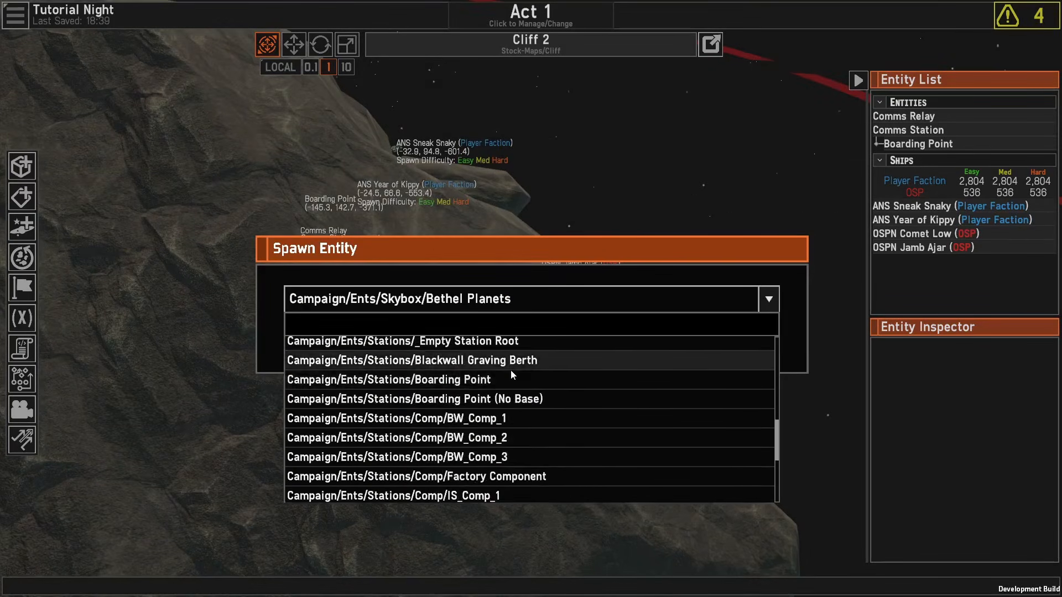
scroll(510, 375, "up", 8)
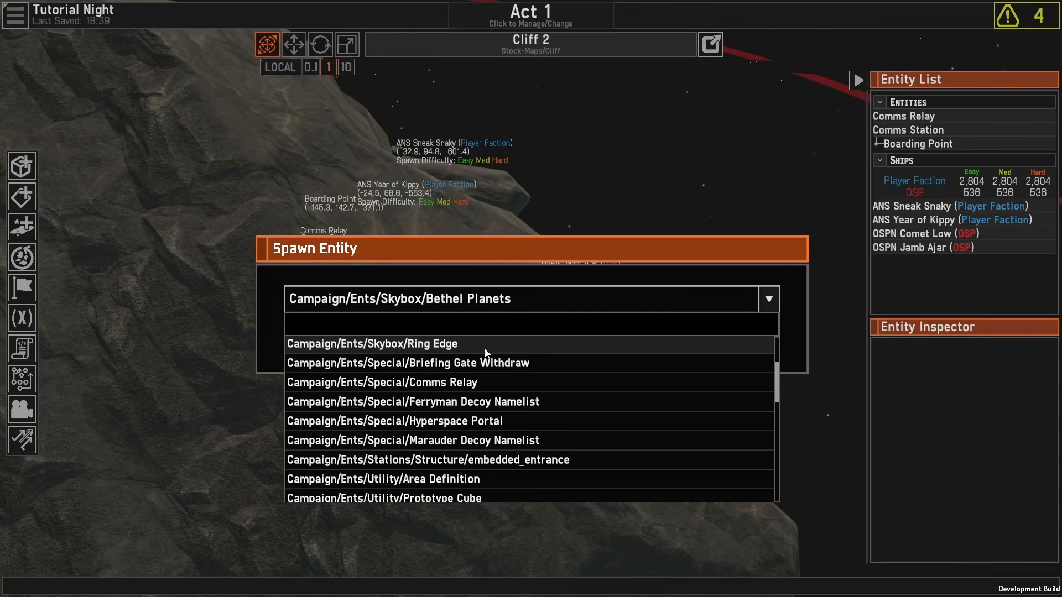
scroll(486, 353, "up", 2)
scroll(459, 359, "down", 5)
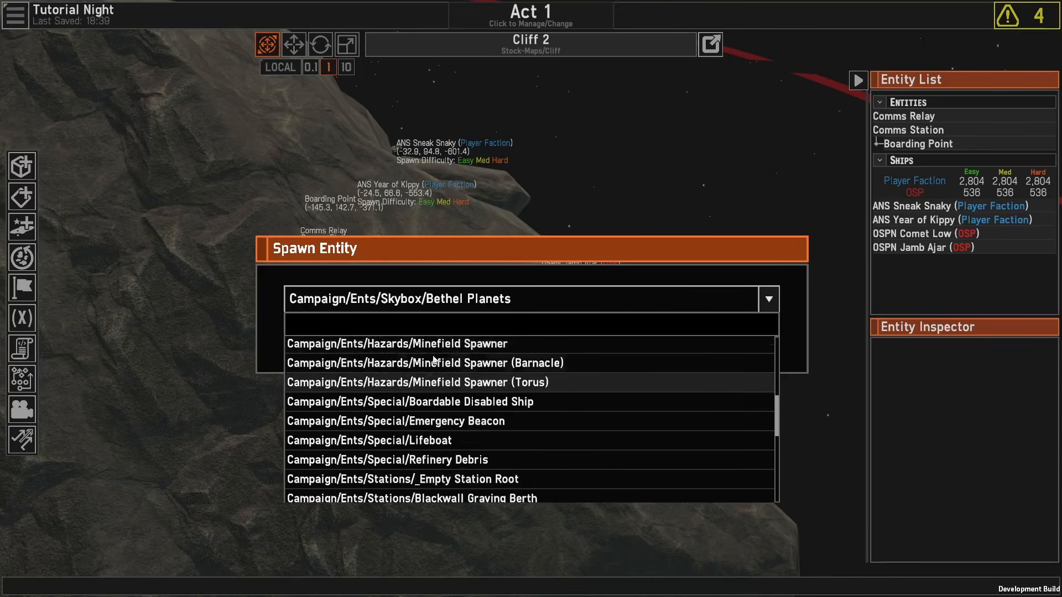
scroll(434, 359, "up", 2)
left_click(426, 368)
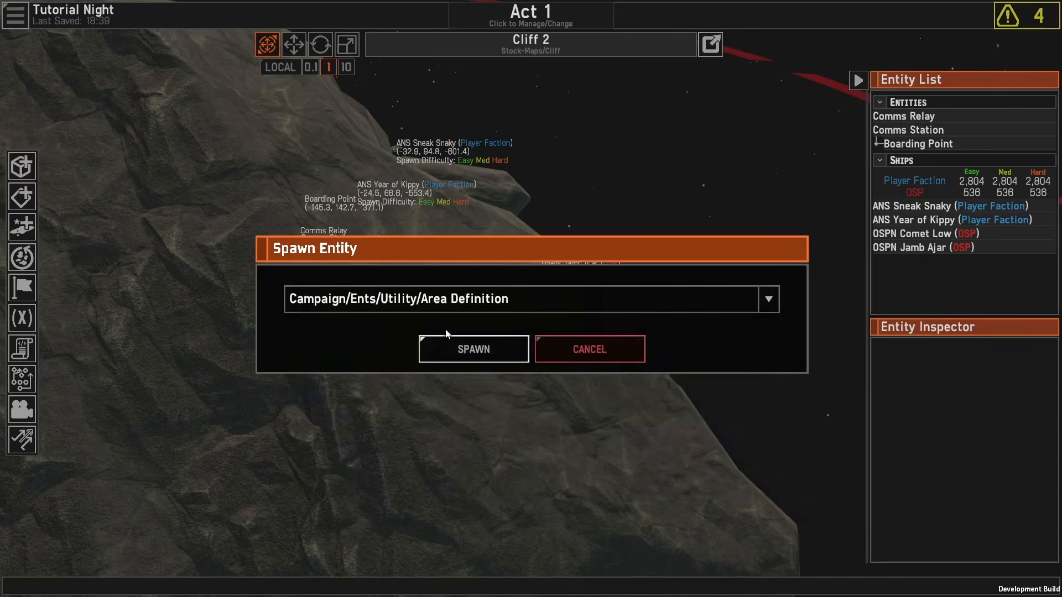
left_click(450, 349)
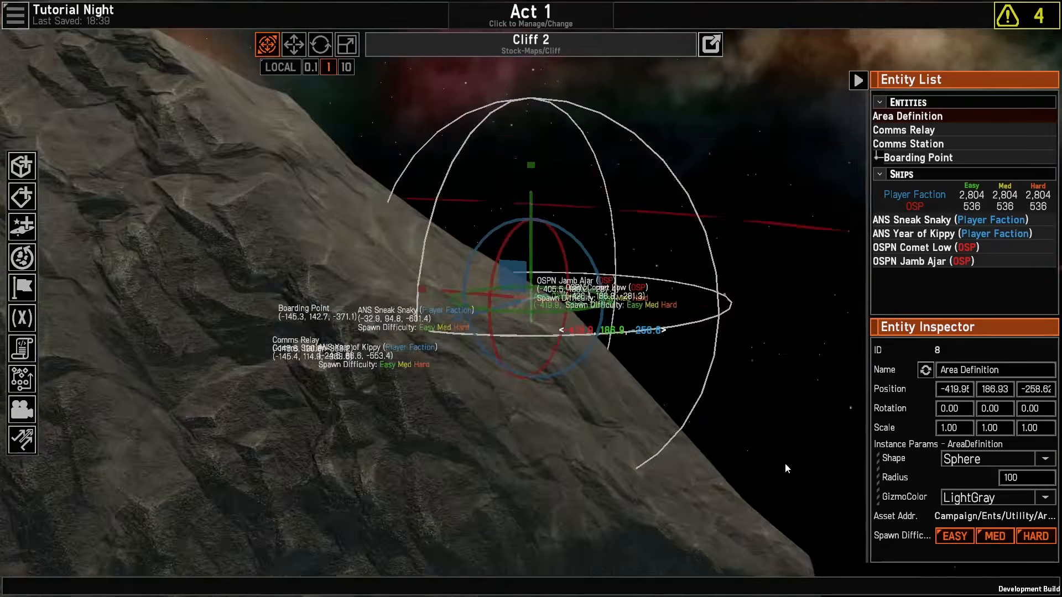
Step: Change the area definition's shape to Cube and narrow it to a scale of about 0.24 along X
scroll(785, 464, "up", 3)
right_click_drag(786, 464, 840, 461)
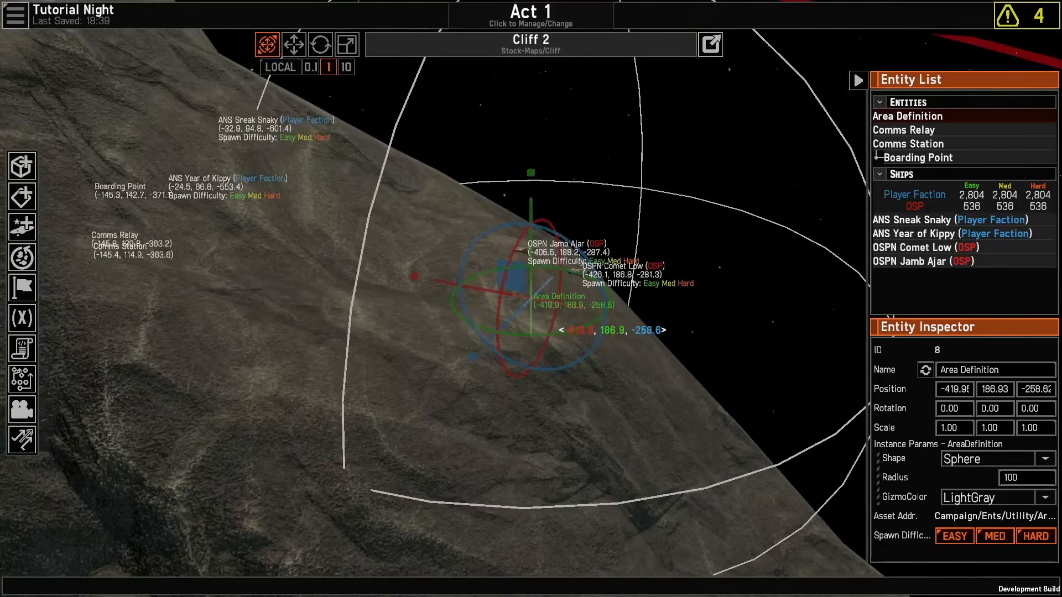
left_click(947, 460)
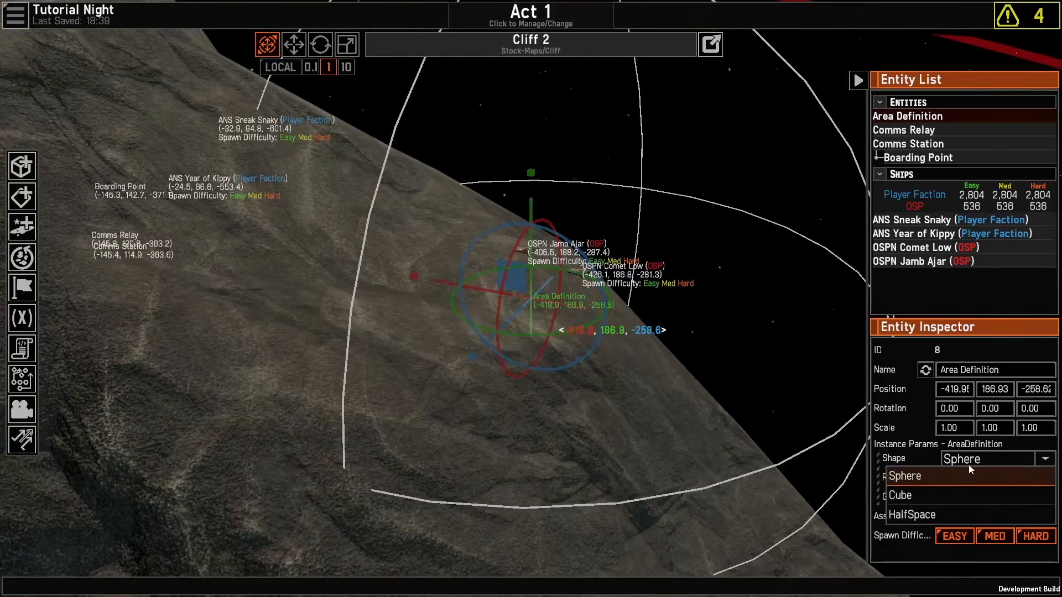
left_click(927, 492)
right_click_drag(703, 487, 995, 493)
scroll(829, 476, "down", 3)
scroll(714, 431, "up", 3)
right_click_drag(713, 430, 738, 584)
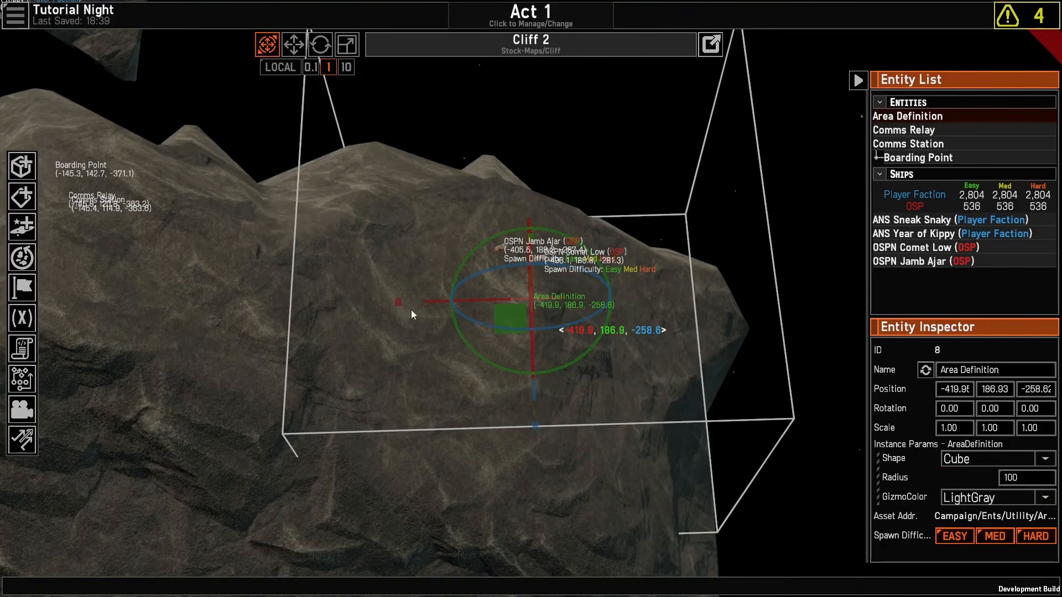
left_click_drag(393, 304, 409, 304)
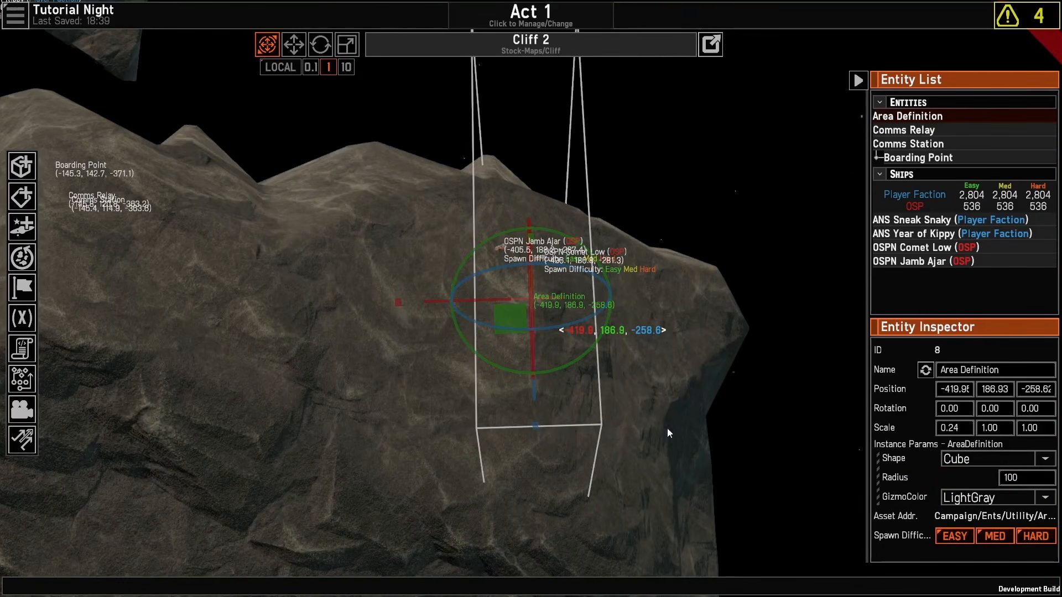
Step: Rotate the cube area about Z to about 318.32 degrees and scale it to about 0.23 along X and 0.53 along Z
right_click_drag(667, 429, 609, 199)
left_click_drag(602, 257, 461, 149)
right_click_drag(686, 310, 500, 325)
left_click_drag(397, 294, 485, 200)
right_click_drag(485, 200, 614, 234)
left_click_drag(633, 245, 632, 373)
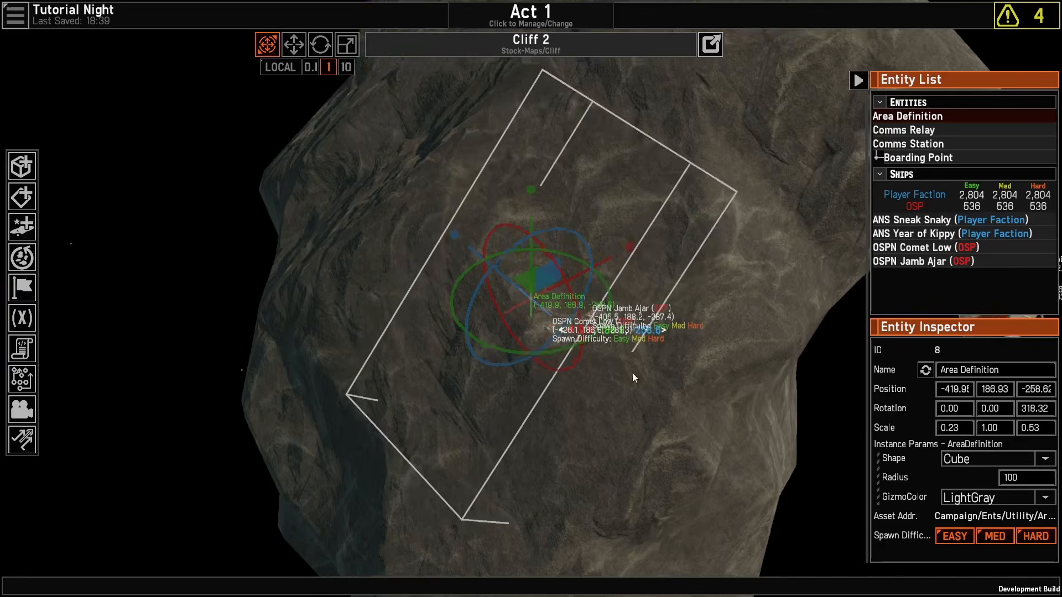
Step: Set the cube area's Z rotation to 310 degrees and shift it to about (-417.9, 194.3, -258.6)
right_click_drag(633, 373, 563, 263)
left_click_drag(609, 253, 620, 263)
right_click_drag(757, 501, 735, 443)
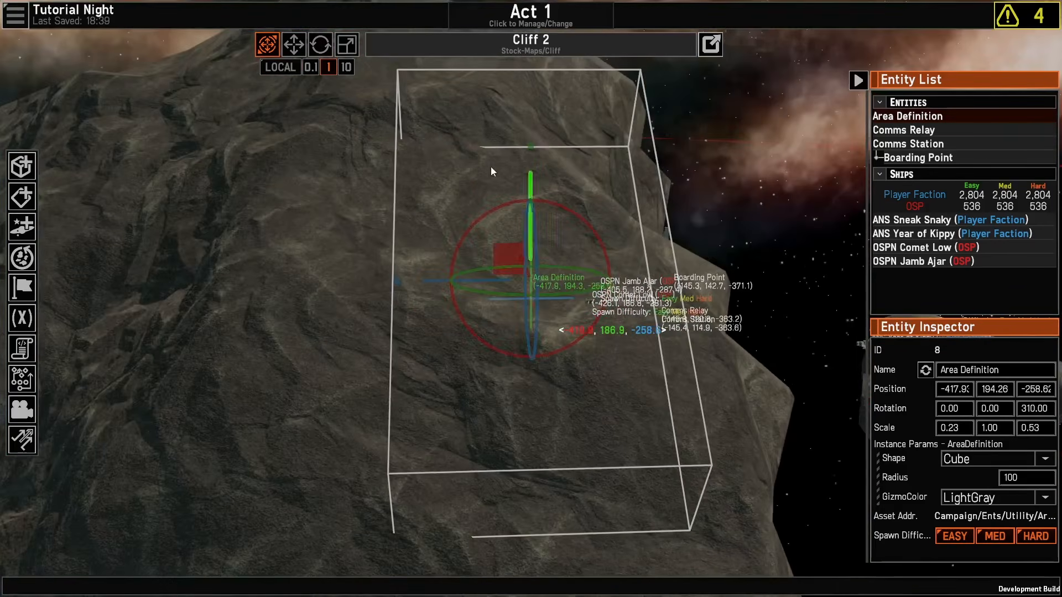
Step: Shorten the cube area along its Y axis to a scale of about 0.53
right_click_drag(422, 146, 442, 214)
mouse_move(442, 225)
left_mouse_down()
mouse_move(448, 231)
mouse_move(443, 224)
left_mouse_up()
left_click_drag(526, 168, 540, 196)
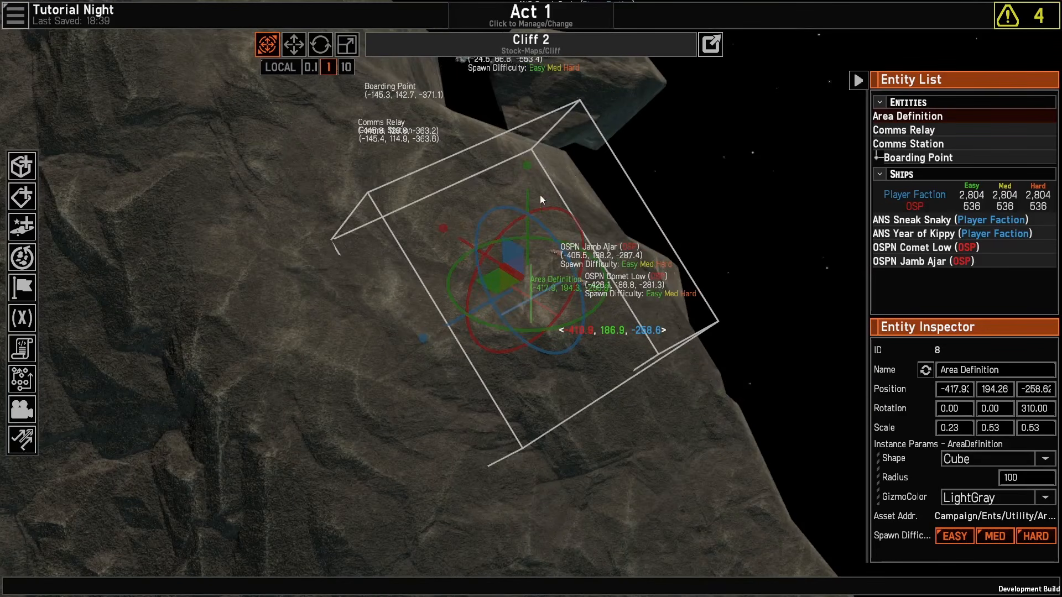
Step: Rename the cube area definition to Ruttle Ambush and set its gizmo color to Red
right_click_drag(651, 178, 955, 378)
scroll(605, 201, "up", 3)
left_click(956, 376)
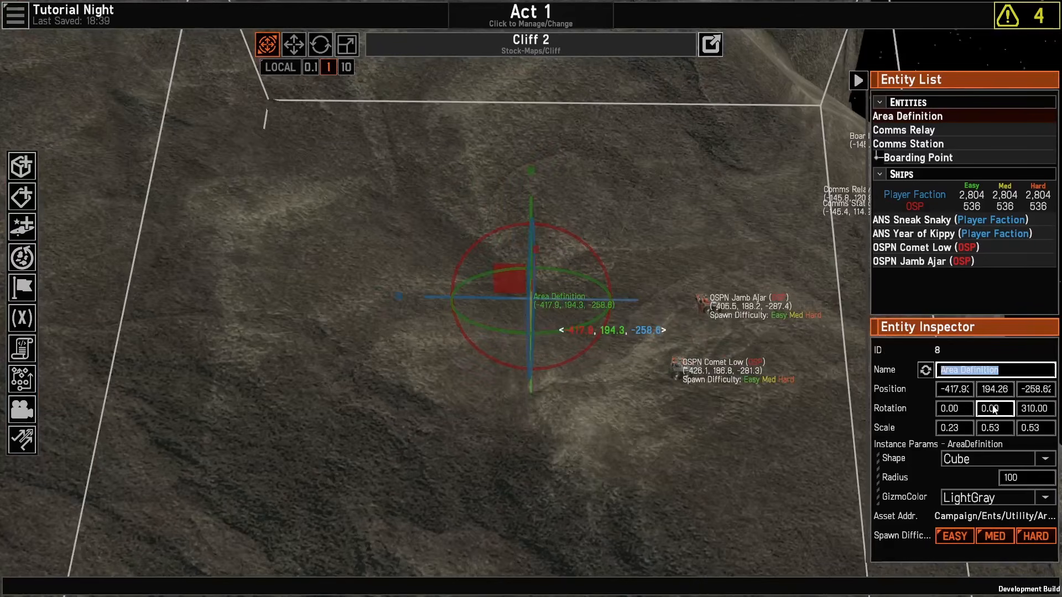
type("Ruttle Ambush")
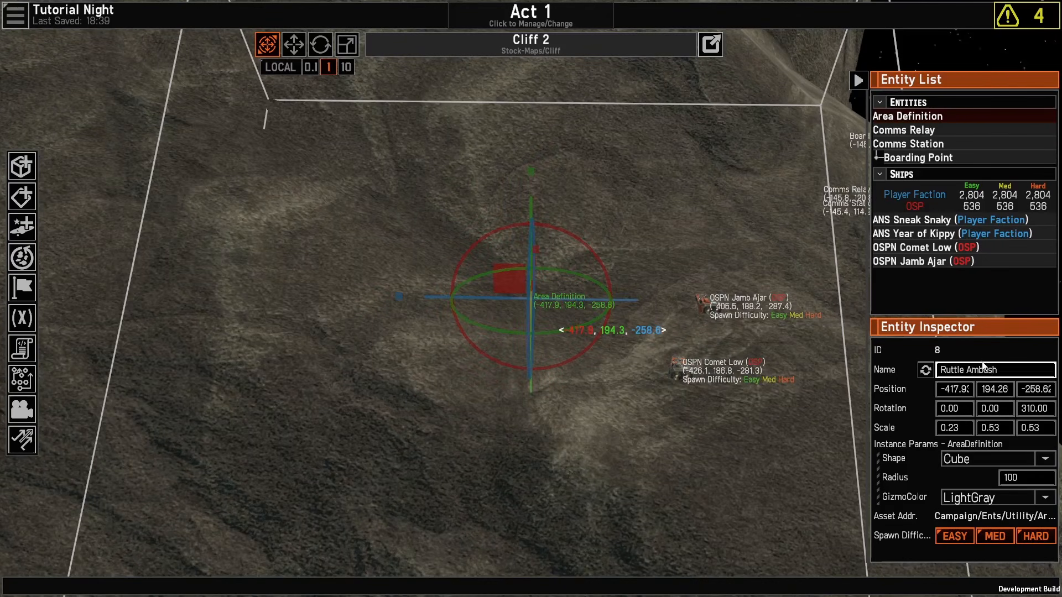
key("Return")
left_click(966, 499)
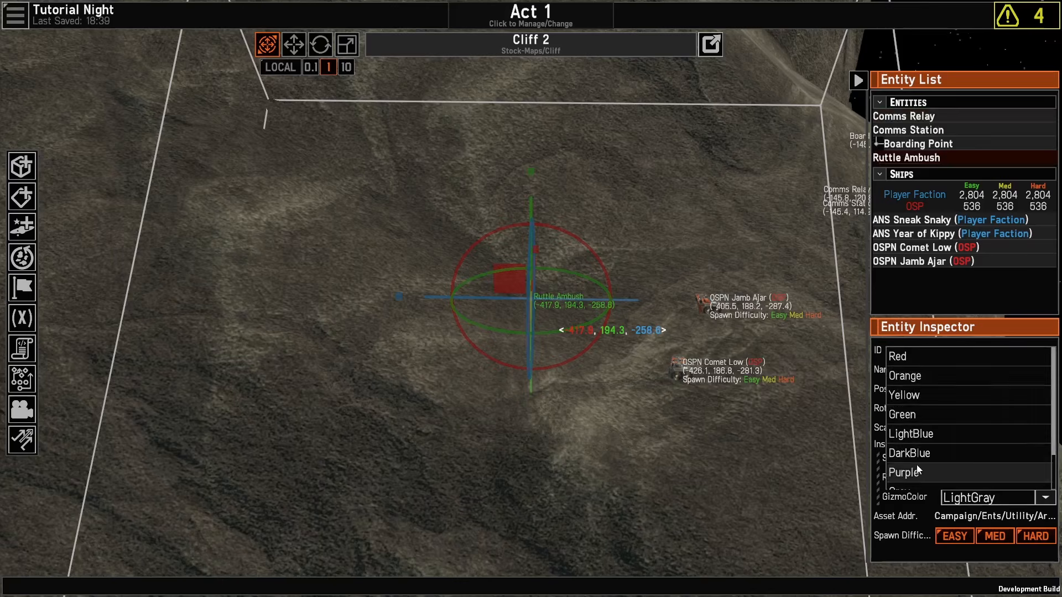
left_click(901, 363)
Step: Examine the Ruttle Ambush area's extent on the asteroid and its position relative to the comms station
scroll(384, 424, "down", 10)
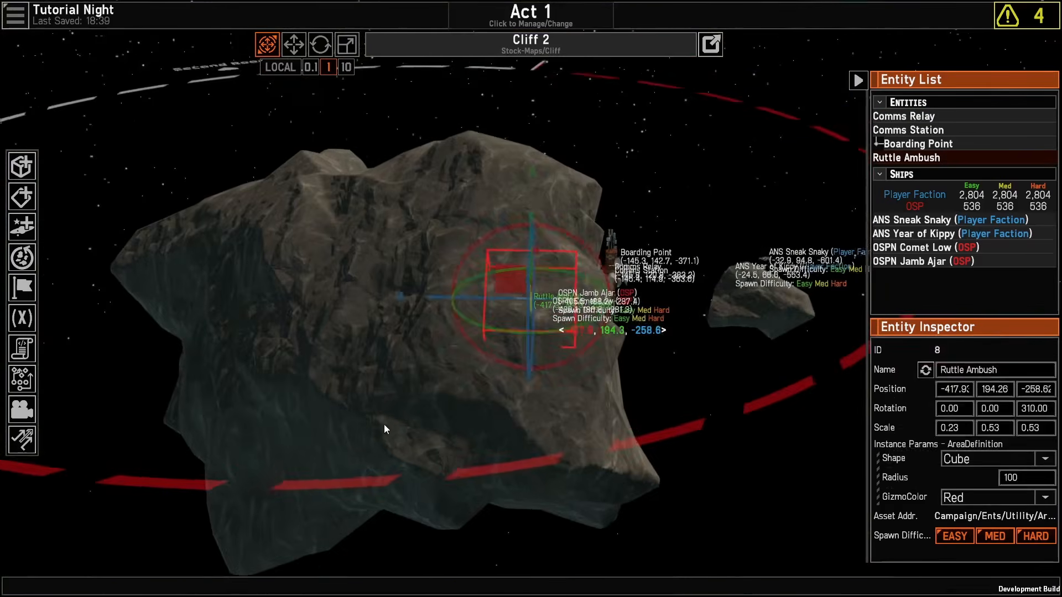
right_click_drag(384, 424, 769, 376)
scroll(775, 393, "up", 8)
scroll(545, 447, "down", 5)
key("d")
key("w")
key("s")
scroll(637, 427, "up", 5)
right_click_drag(525, 443, 500, 499)
key("s")
scroll(500, 500, "down", 10)
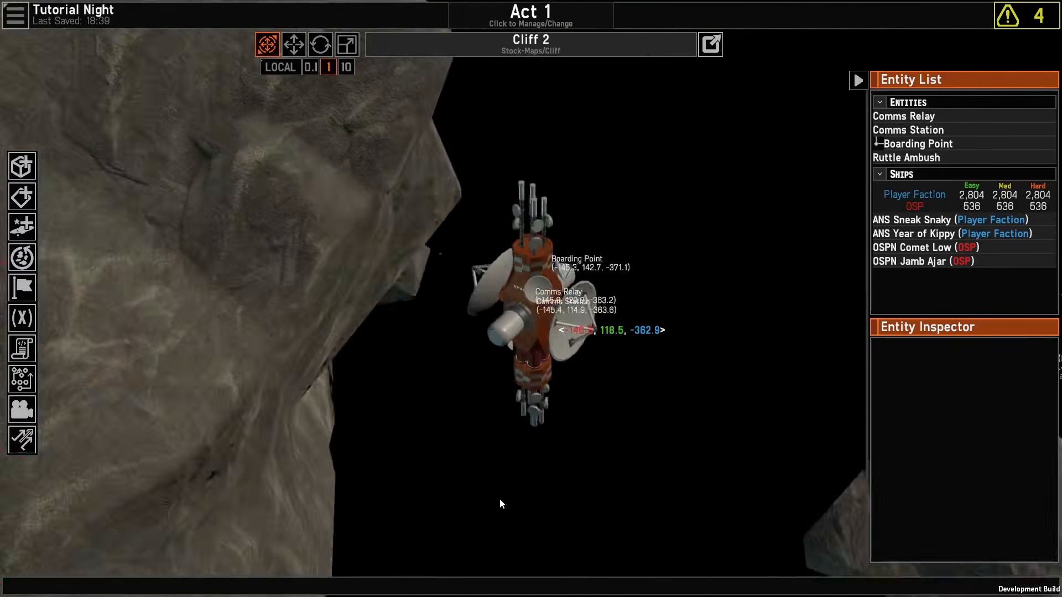
Step: Spawn a second Area Definition entity at the comms station, at about (-146.6, 118.5, -362.9)
left_click(21, 166)
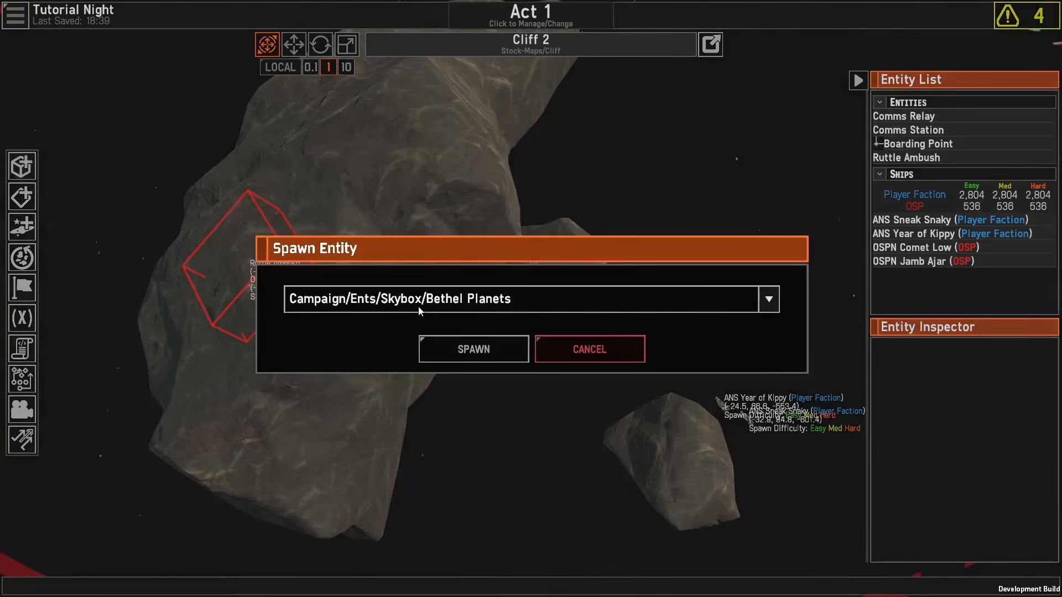
left_click(387, 299)
scroll(396, 390, "down", 4)
left_click(410, 421)
left_click(480, 351)
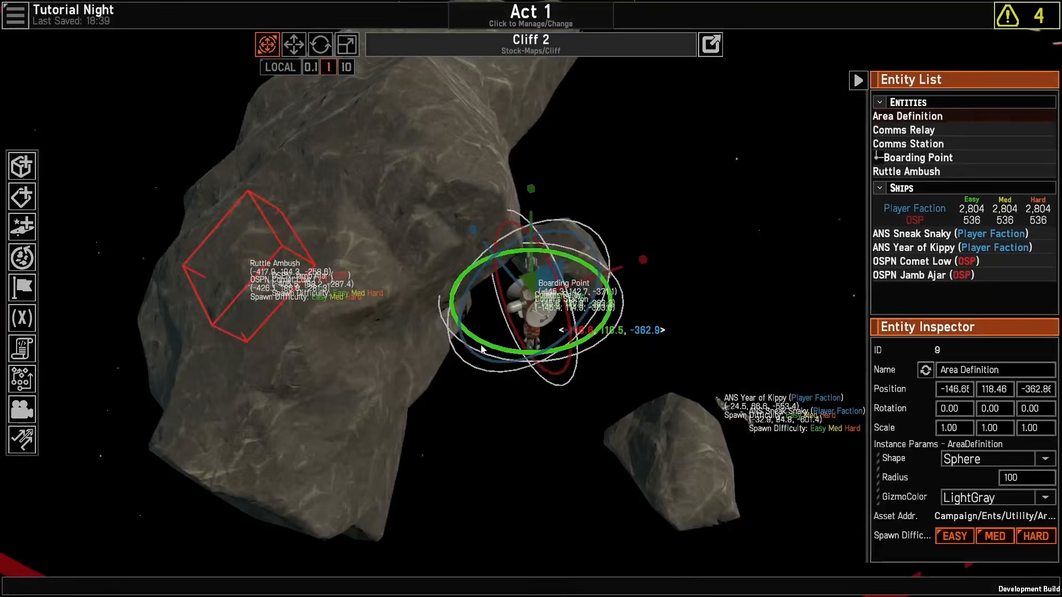
Step: Set the radius of the spherical area around the comms station to 200 and deselect it
scroll(626, 456, "up", 3)
scroll(626, 457, "up", 2)
right_click_drag(626, 457, 719, 371)
left_click(1016, 479)
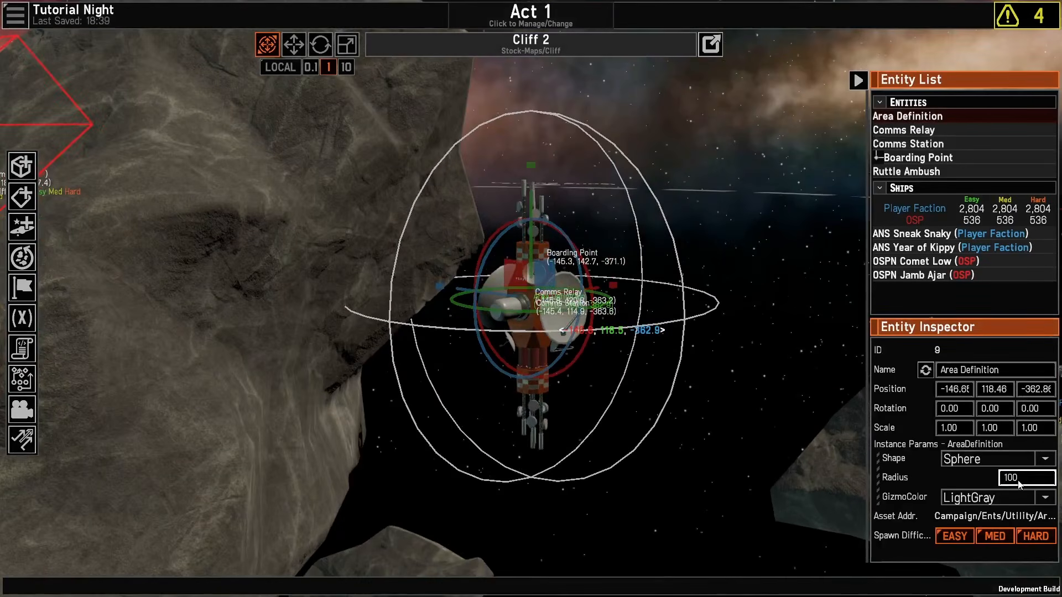
left_click(829, 479)
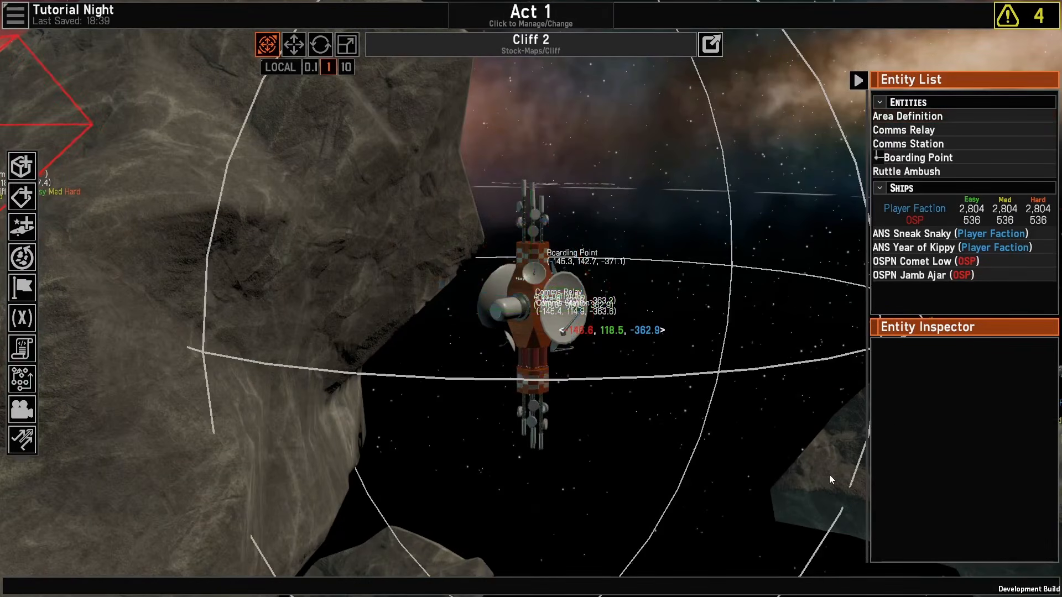
scroll(829, 479, "down", 5)
right_click_drag(828, 480, 785, 567)
scroll(785, 567, "up", 2)
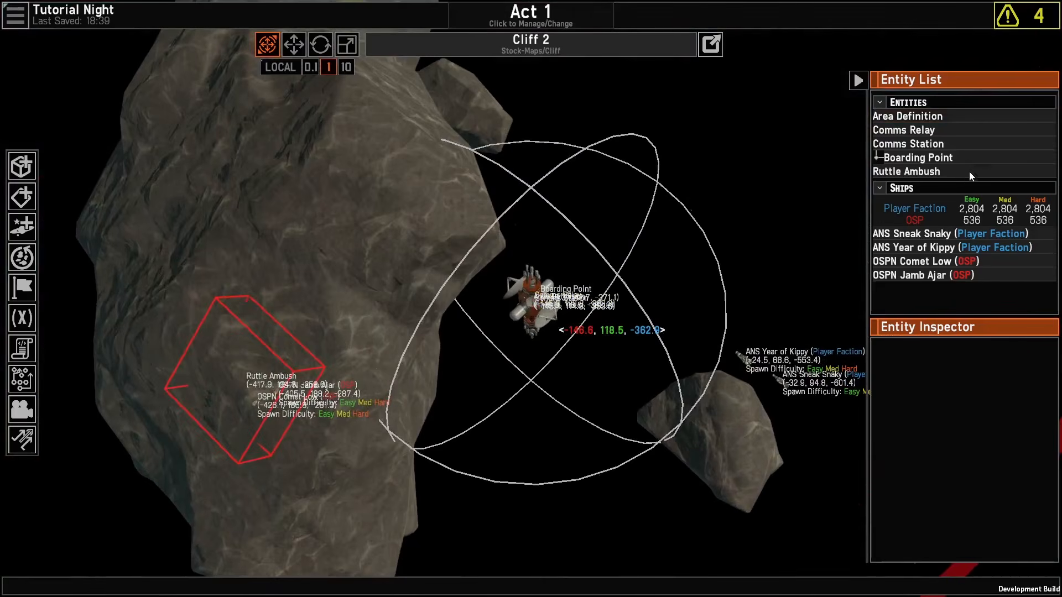
Step: Reselect the spherical area around the comms station and set its radius to 150
left_click(935, 116)
left_click(1010, 479)
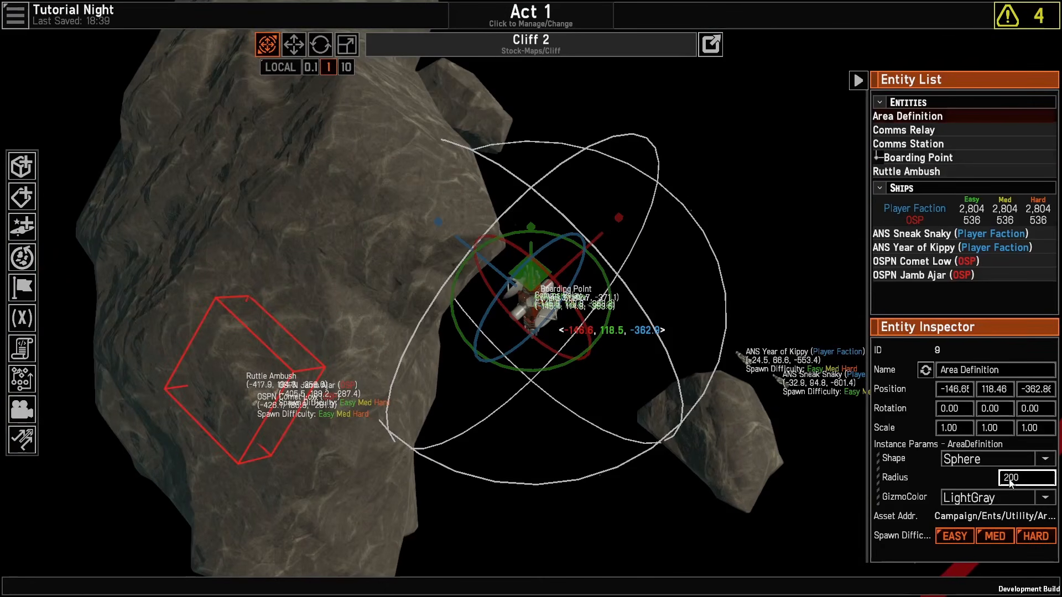
type("1")
left_click(930, 470)
scroll(650, 475, "up", 3)
right_click_drag(650, 475, 628, 302)
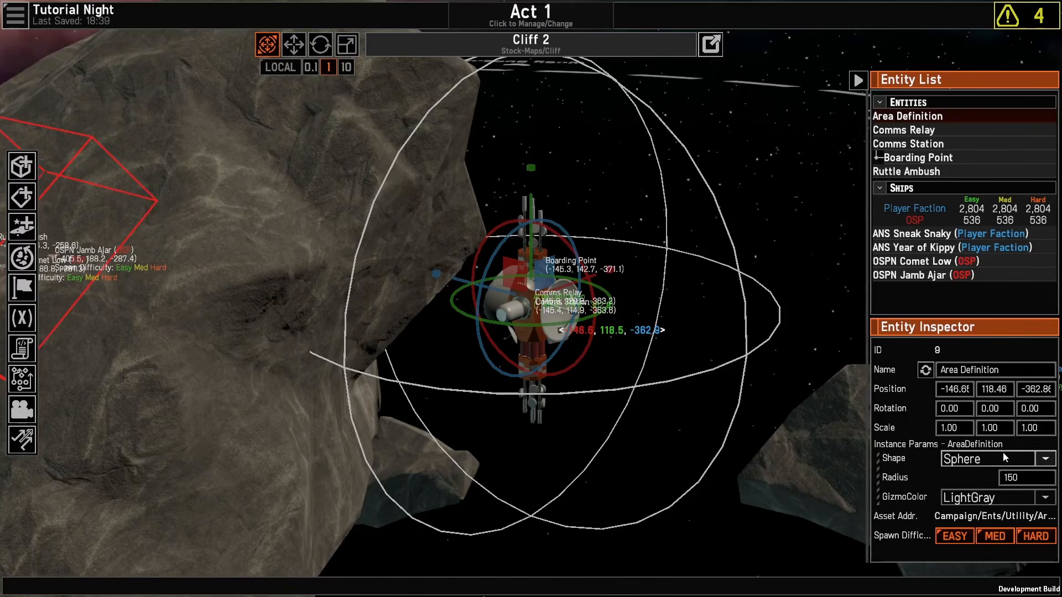
Step: Rename the spherical area around the comms station as Ambush Trigger and set its gizmo color to Orange
left_click(968, 370)
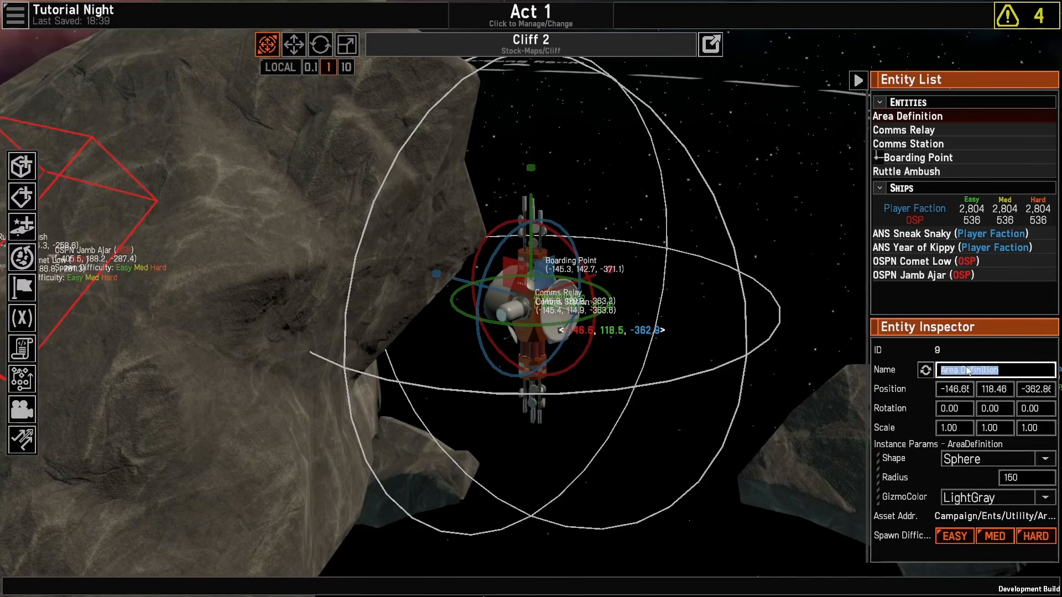
type("Ambush Trigger")
key("Return")
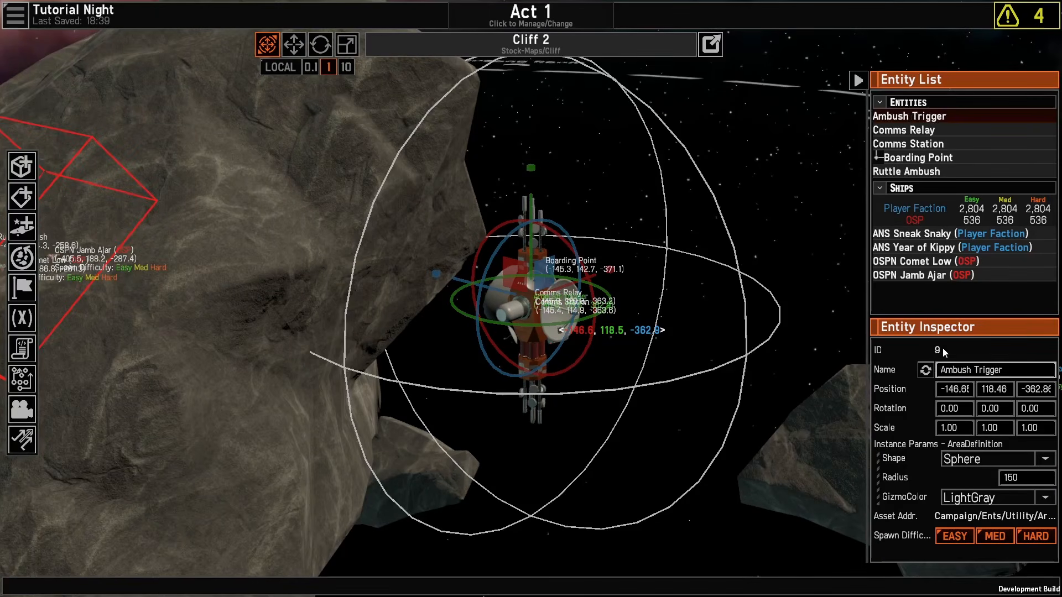
left_click(987, 498)
left_click(934, 378)
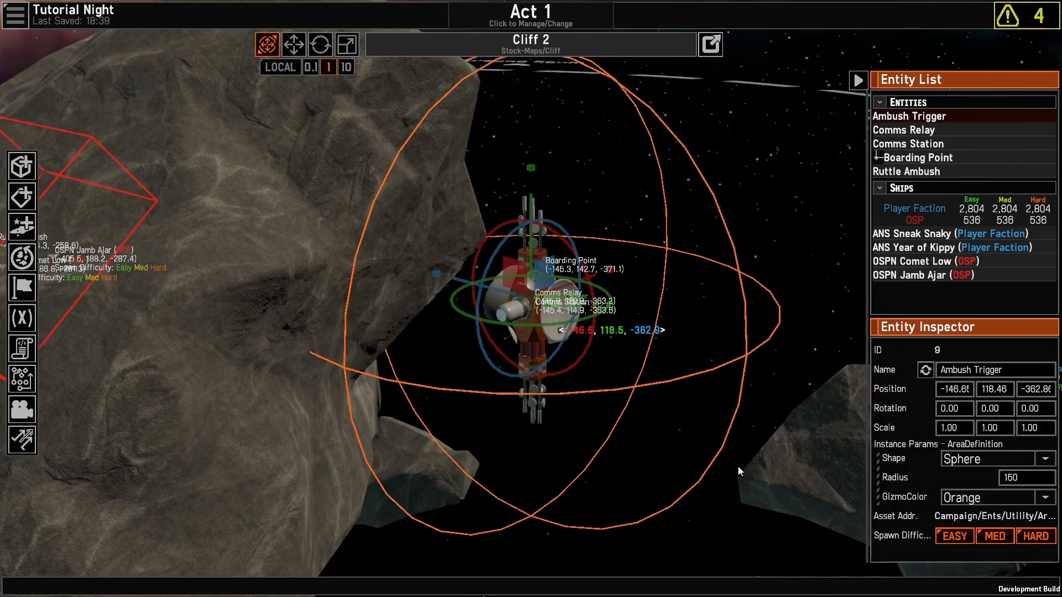
Step: Deselect the Ambush Trigger sphere and examine its extent around the comms station relative to the Ruttle Ambush area
scroll(686, 553, "down", 5)
right_click_drag(738, 467, 633, 258)
scroll(659, 458, "up", 4)
left_click(633, 476)
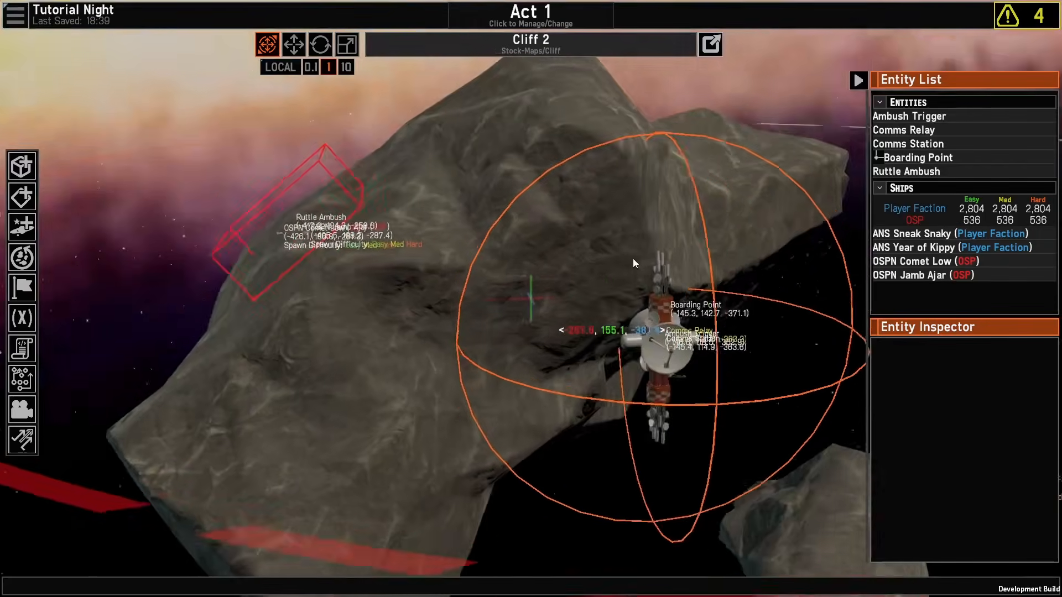
key("d")
scroll(609, 257, "up", 3)
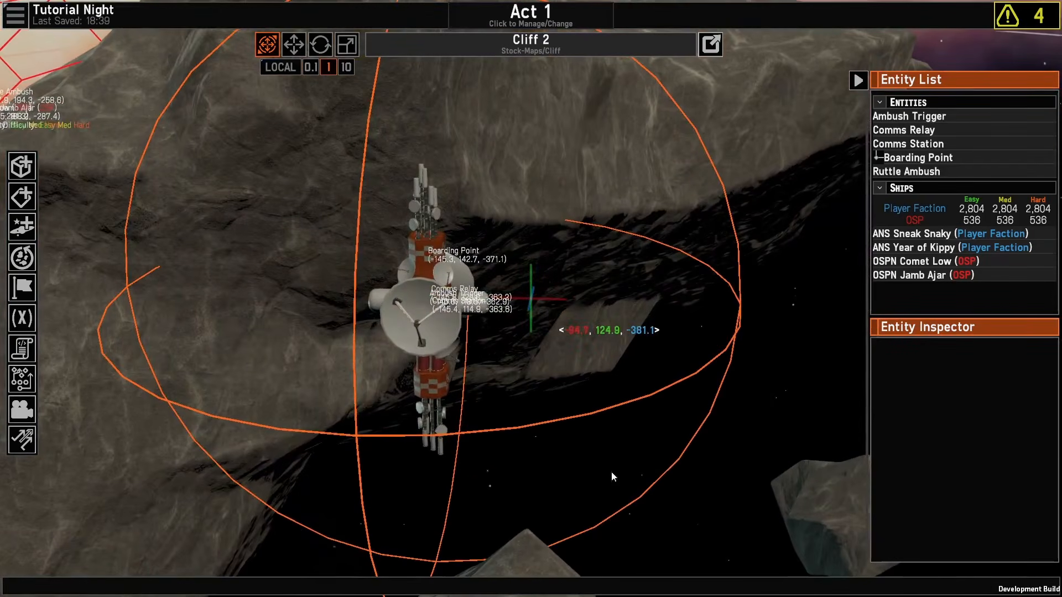
scroll(240, 363, "down", 5)
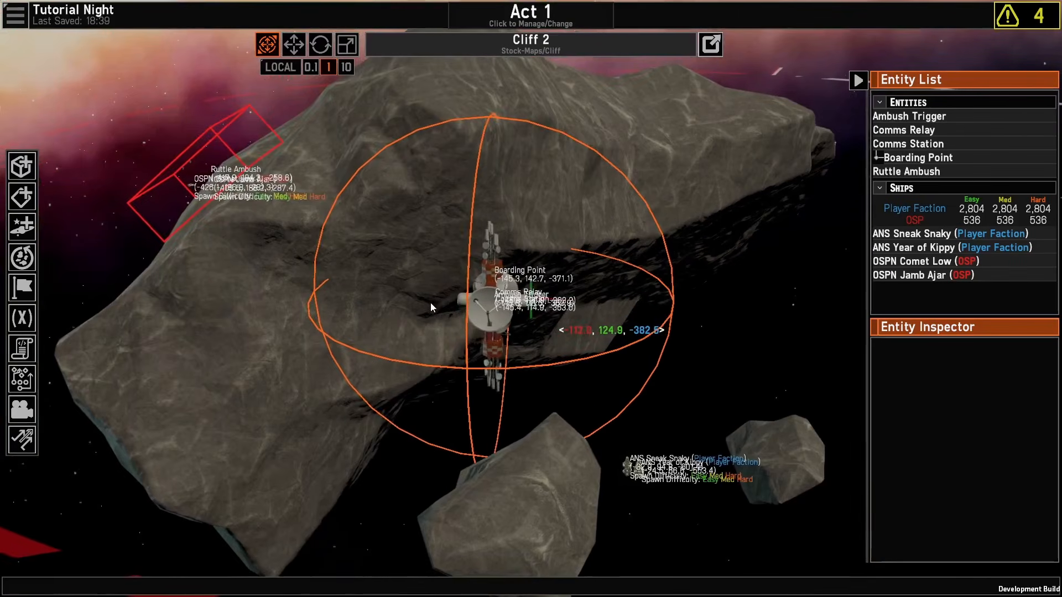
right_click_drag(429, 304, 465, 377)
key("a")
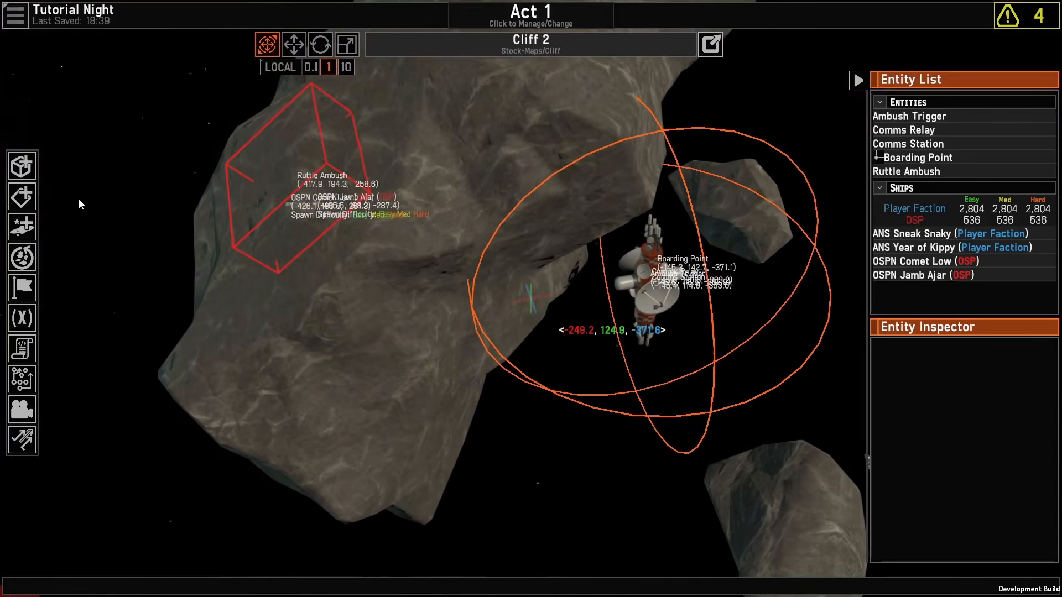
Step: In the OSP AI strategy graph, add a CollectMissionsIf node and connect its OutMissions to the AIStrategyMaster's Missions input
left_click(28, 378)
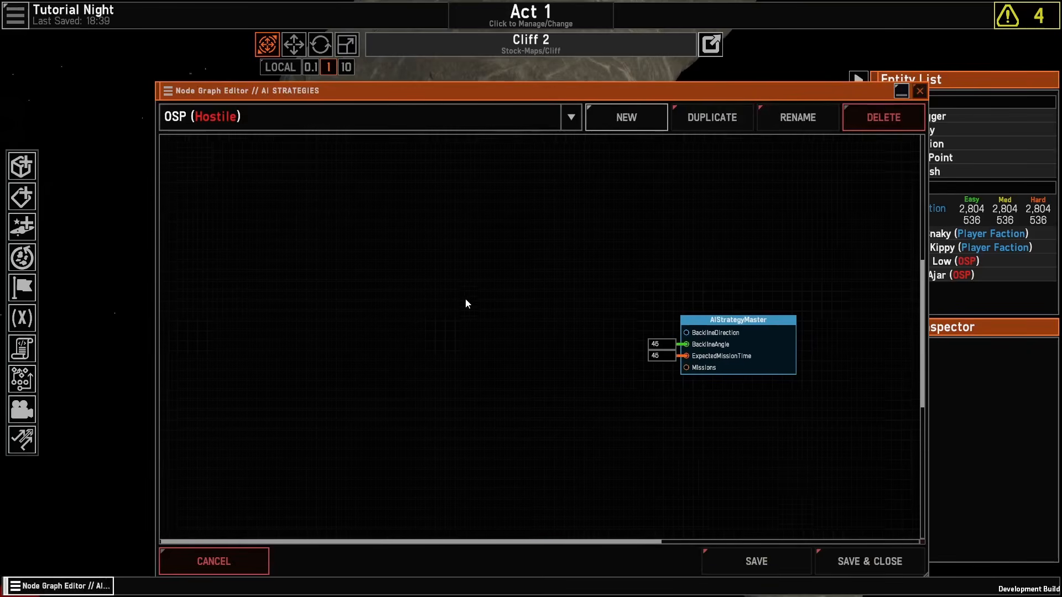
right_click(360, 332)
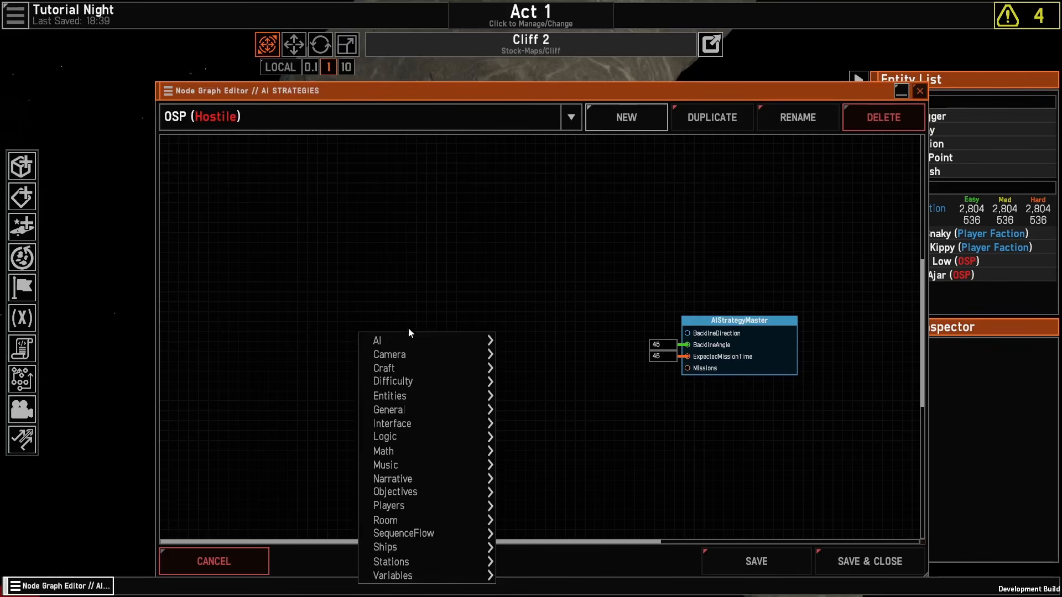
mouse_move(481, 340)
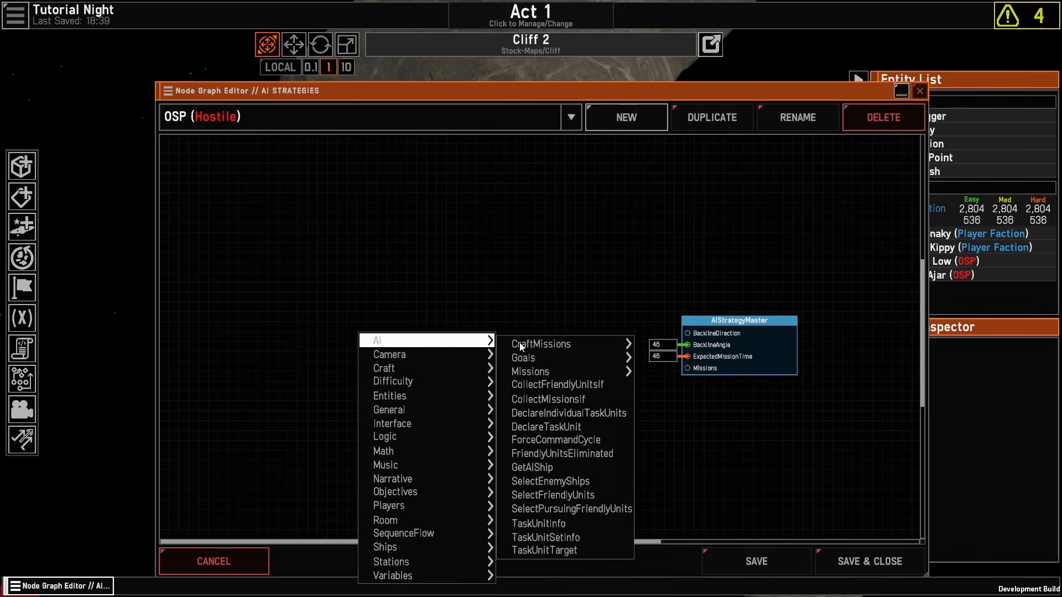
left_click(550, 400)
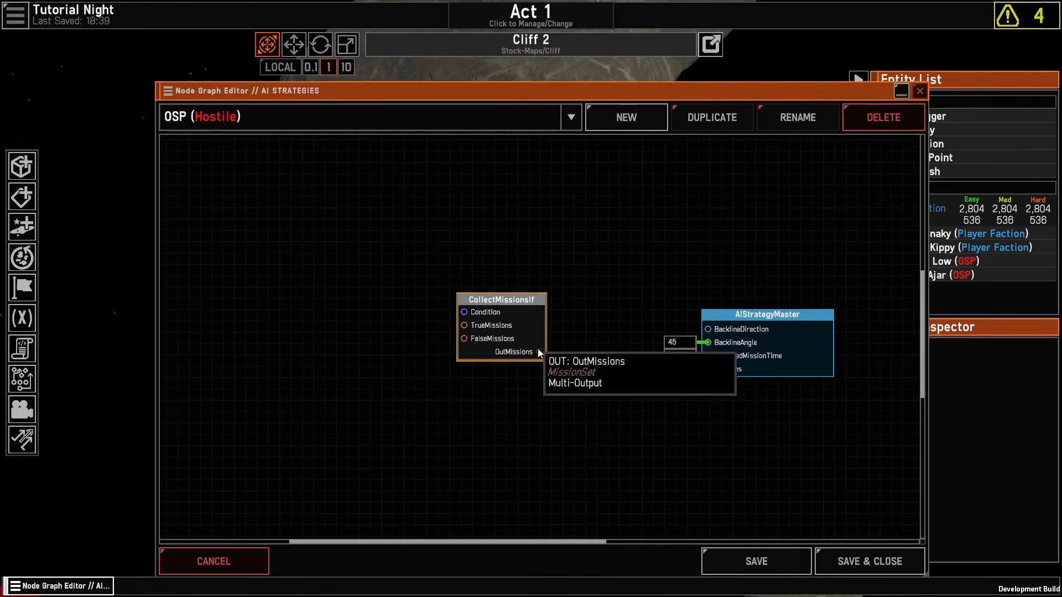
left_click_drag(540, 353, 708, 369)
left_click_drag(521, 307, 579, 222)
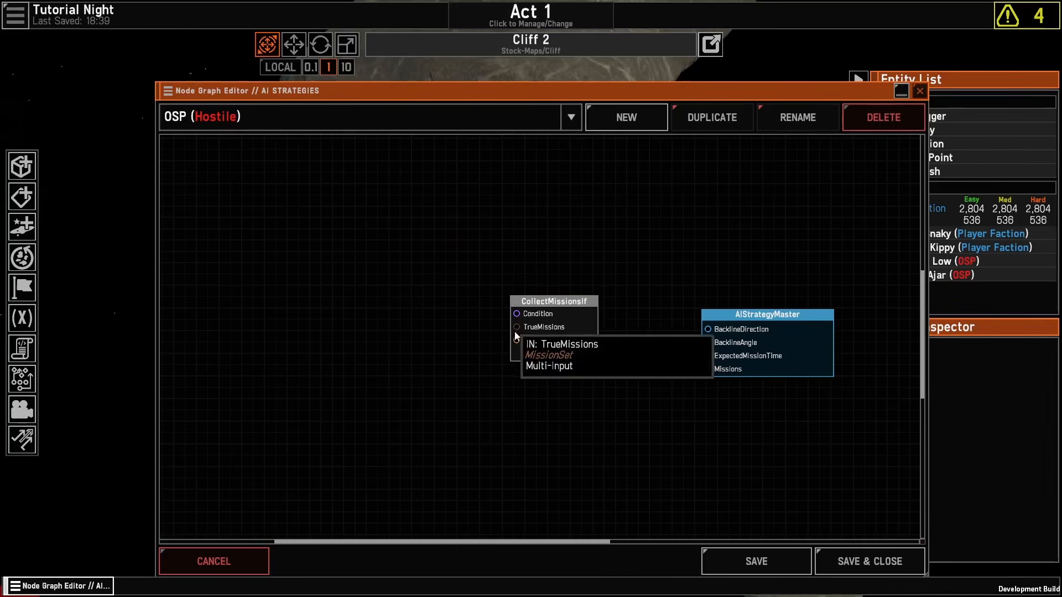
Step: Add a HoldInArea mission node and connect its Missions output to FalseMissions on the CollectMissionsIf node
left_click_drag(514, 328, 451, 293)
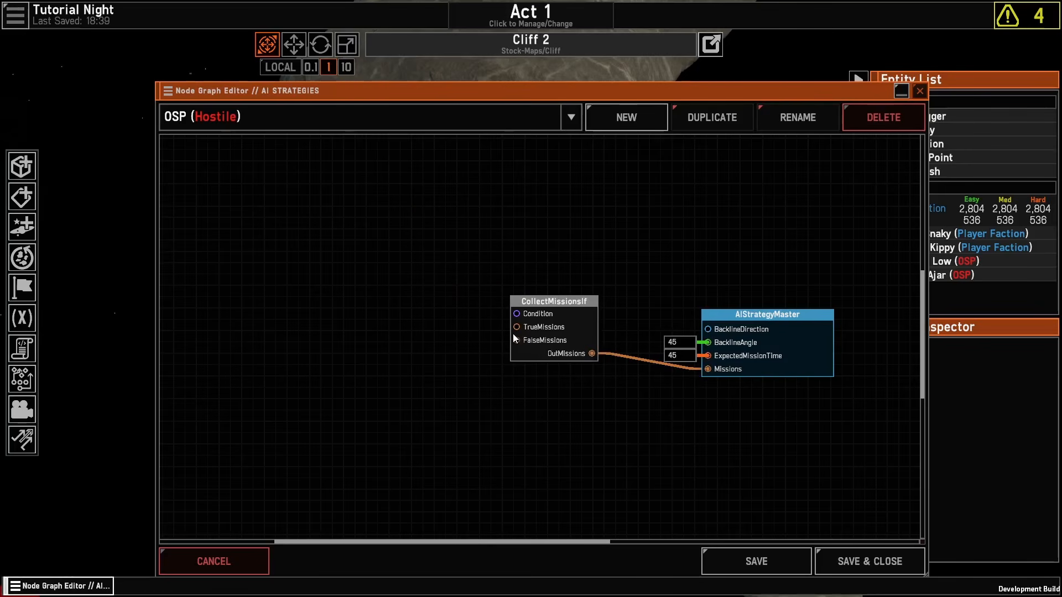
left_click_drag(513, 338, 376, 490)
middle_click_drag(304, 444, 409, 397)
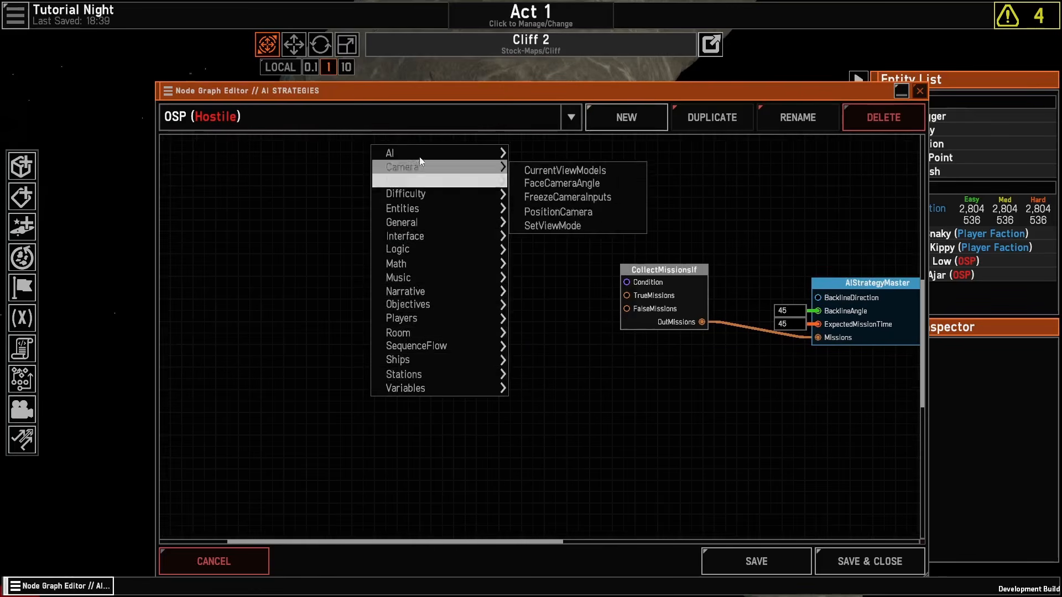
mouse_move(418, 157)
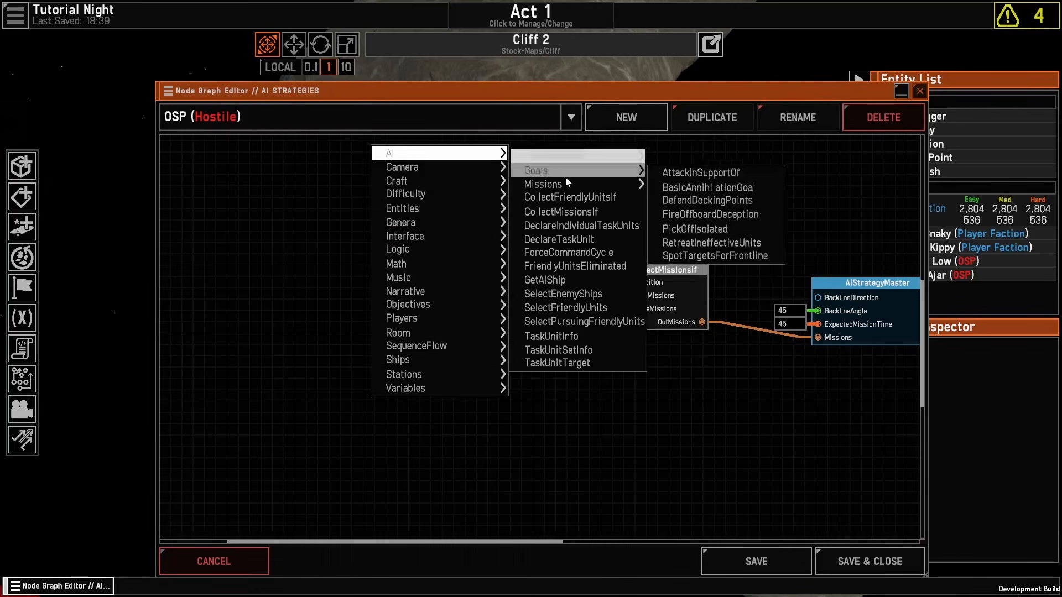
mouse_move(568, 185)
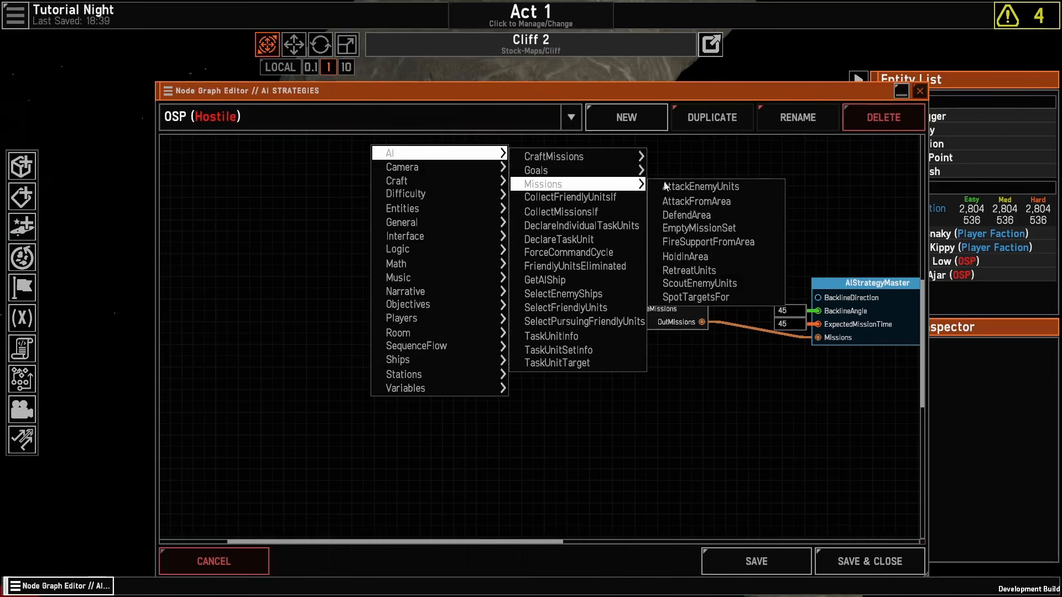
left_click(712, 258)
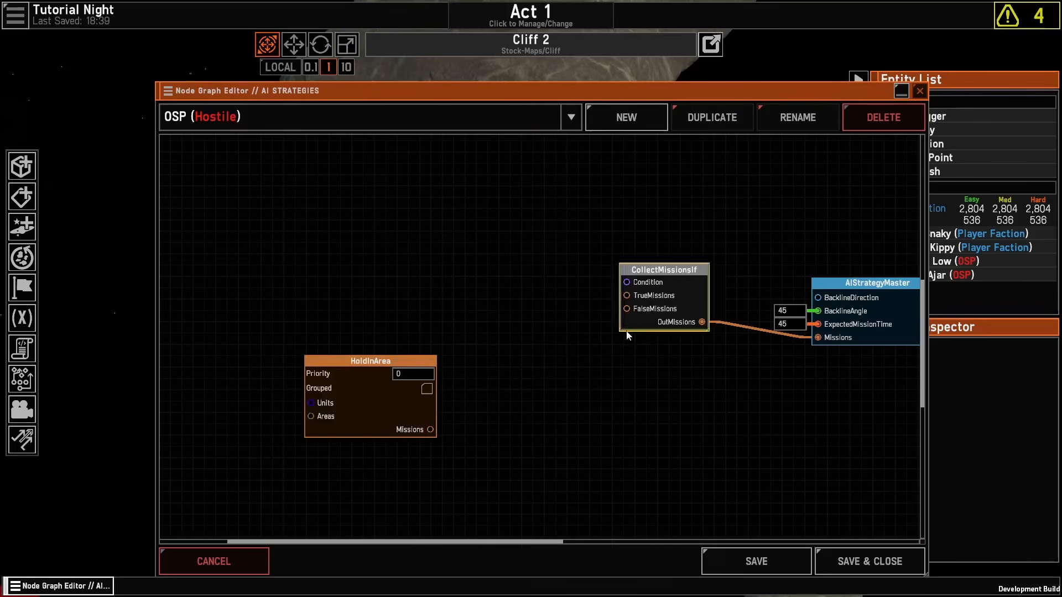
left_click_drag(423, 395, 483, 363)
left_click_drag(502, 404, 625, 310)
left_click_drag(396, 274, 595, 256)
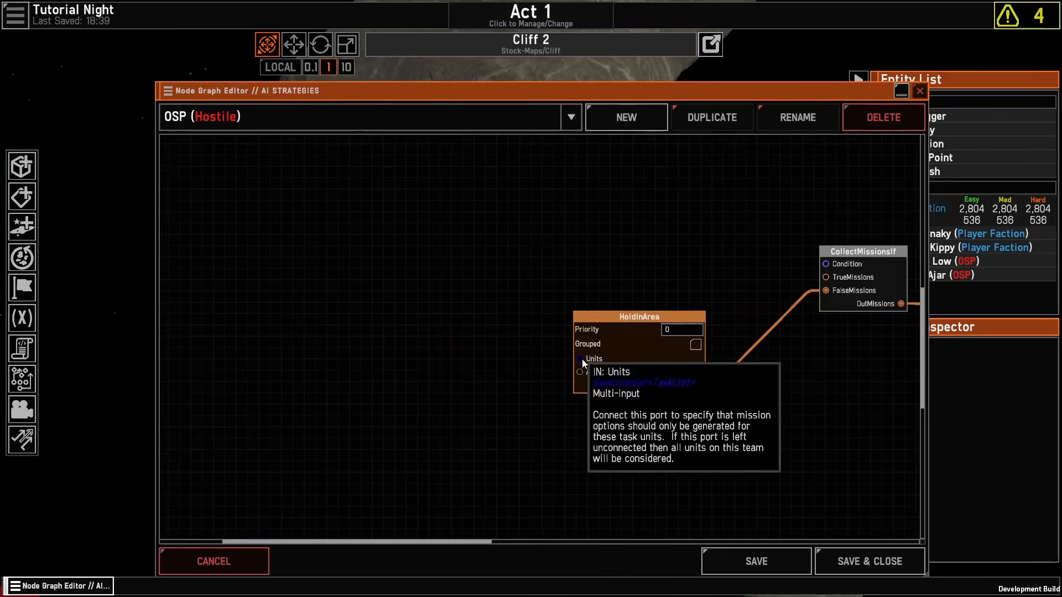
left_click_drag(592, 314, 592, 367)
Step: Add a SelectWorldArea node set to Ruttle Ambush and connect it to the HoldInArea node's Areas input
right_click(456, 292)
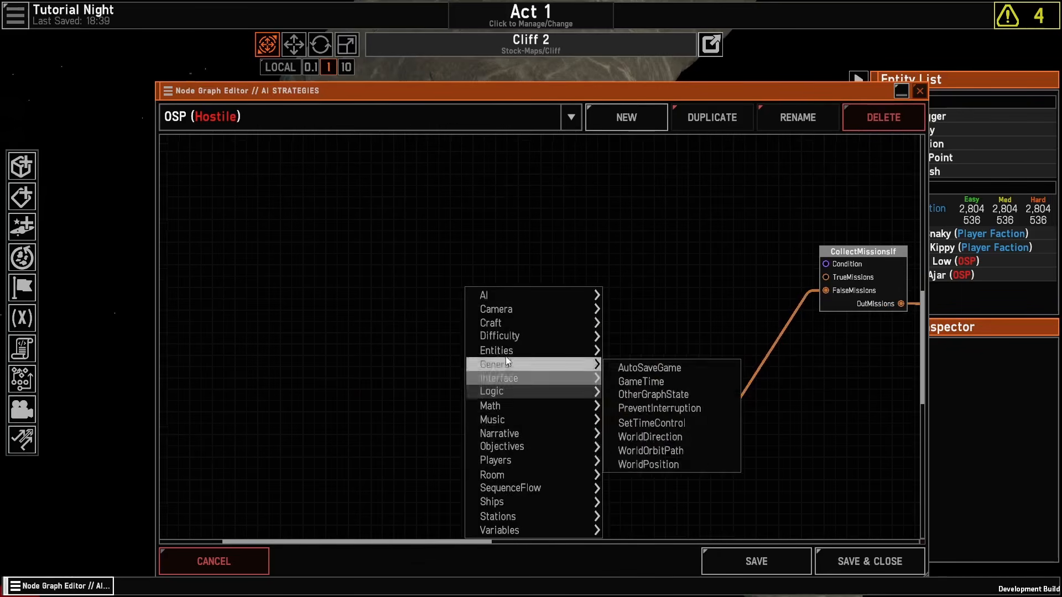
mouse_move(506, 356)
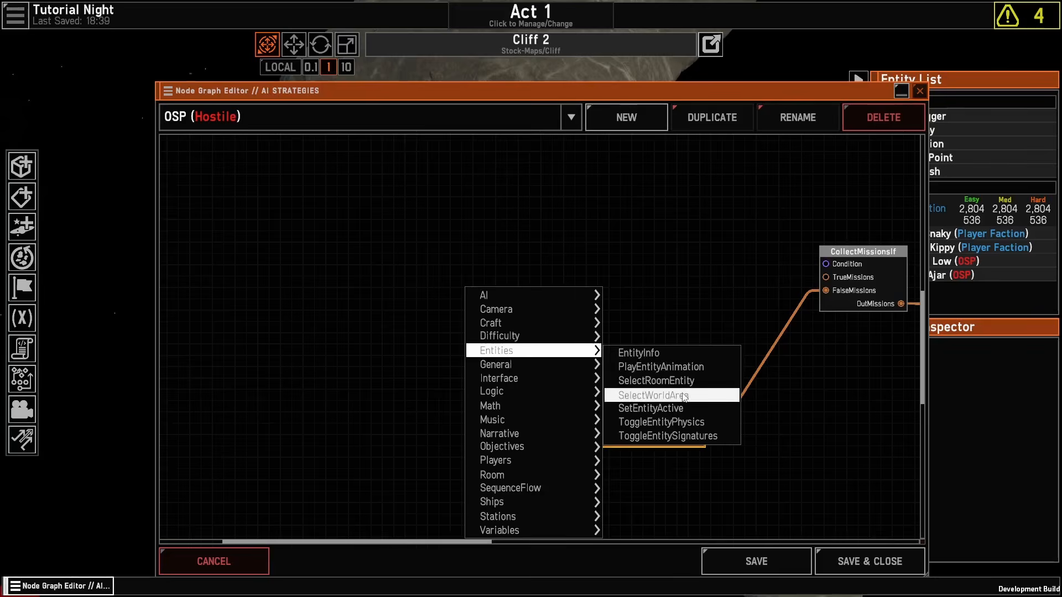
left_click(652, 395)
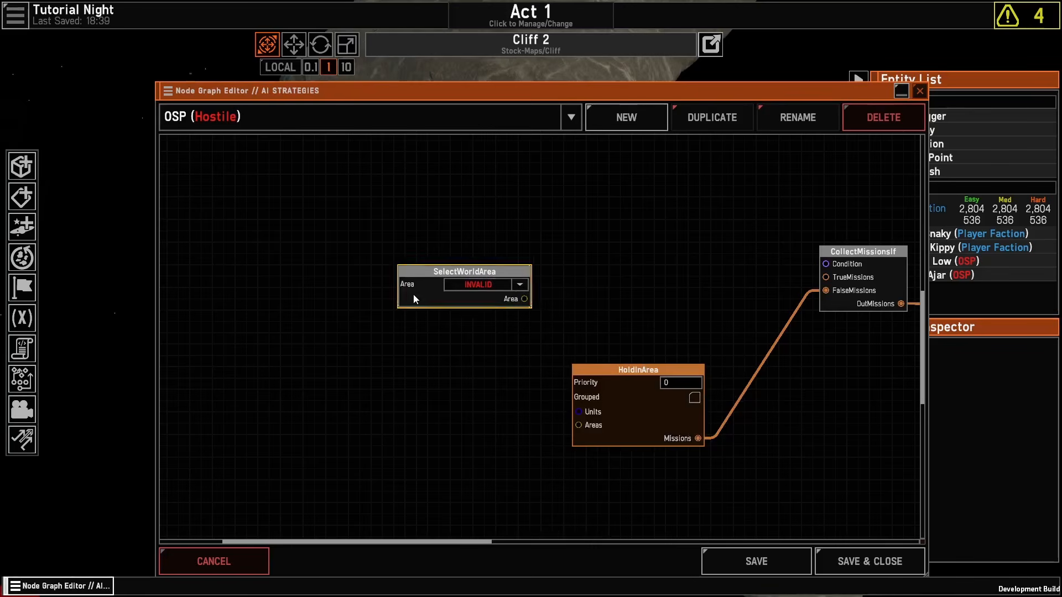
left_click_drag(414, 298, 578, 337)
left_click(650, 323)
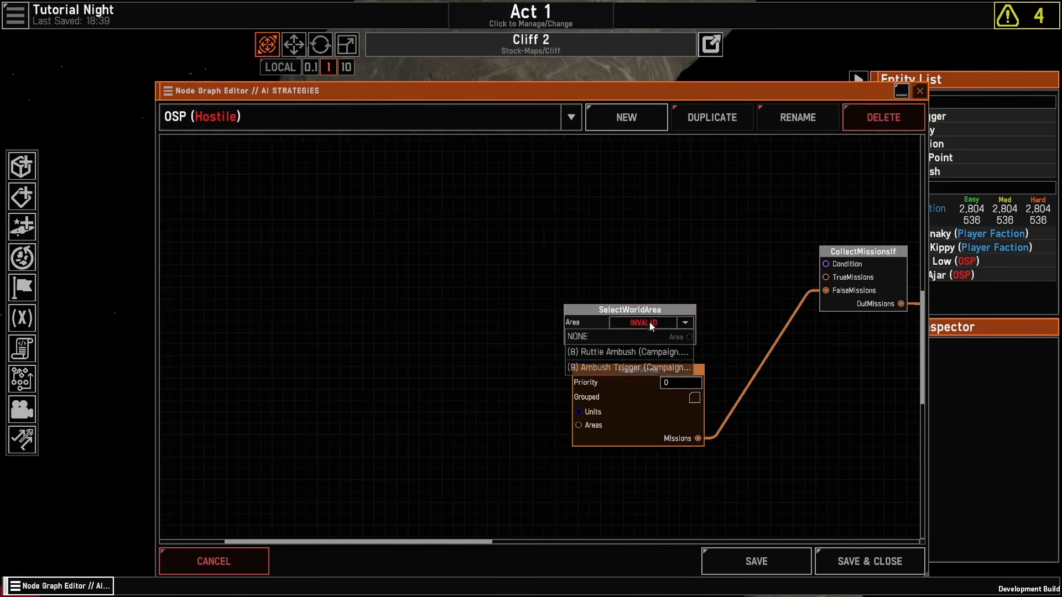
left_click(596, 354)
left_click_drag(691, 337, 578, 424)
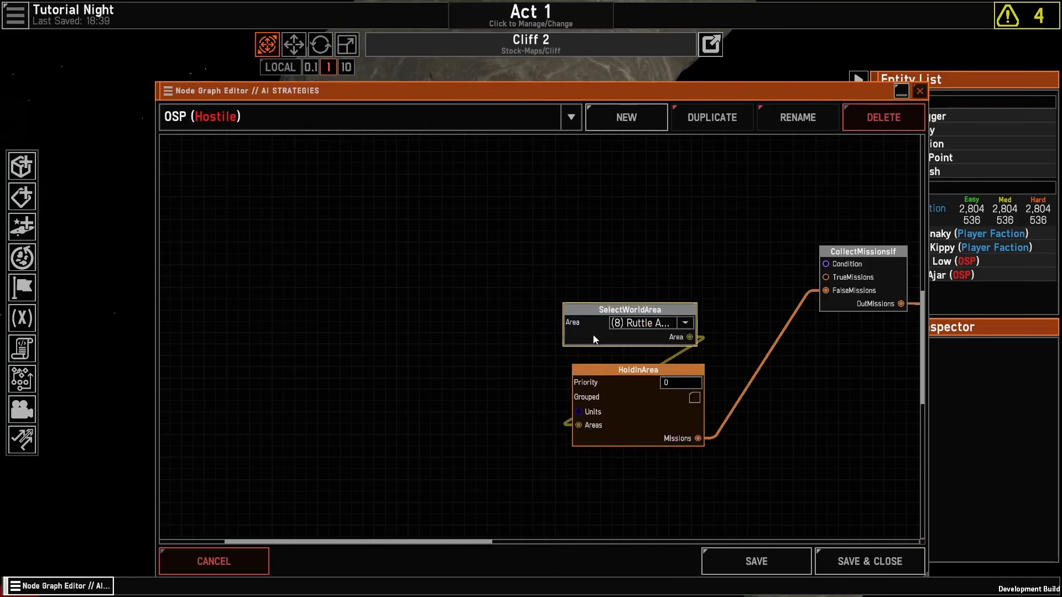
left_click_drag(593, 334, 428, 476)
left_click_drag(465, 353, 496, 288)
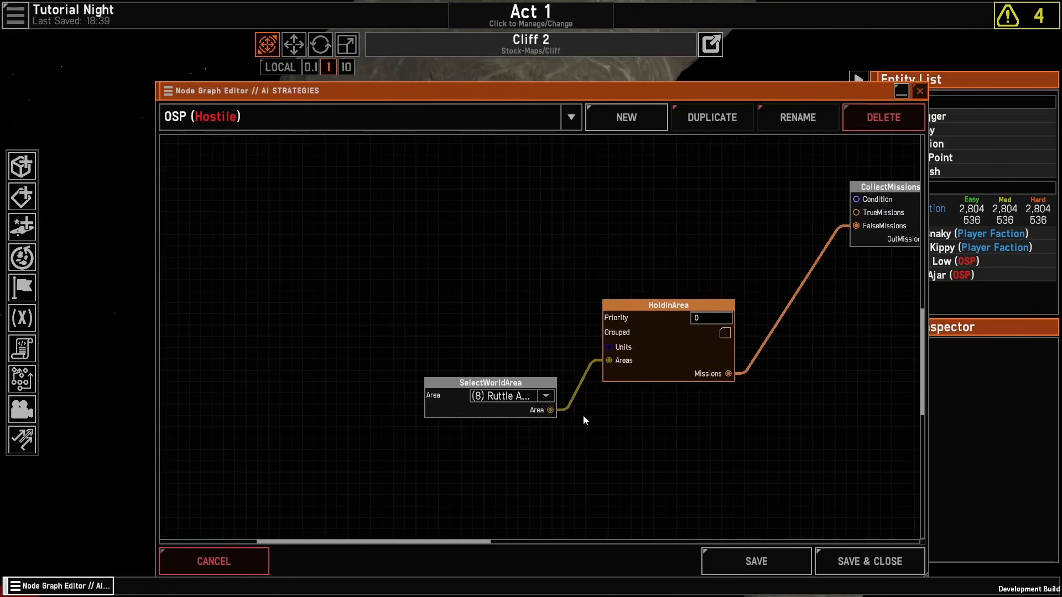
left_click_drag(646, 238, 583, 267)
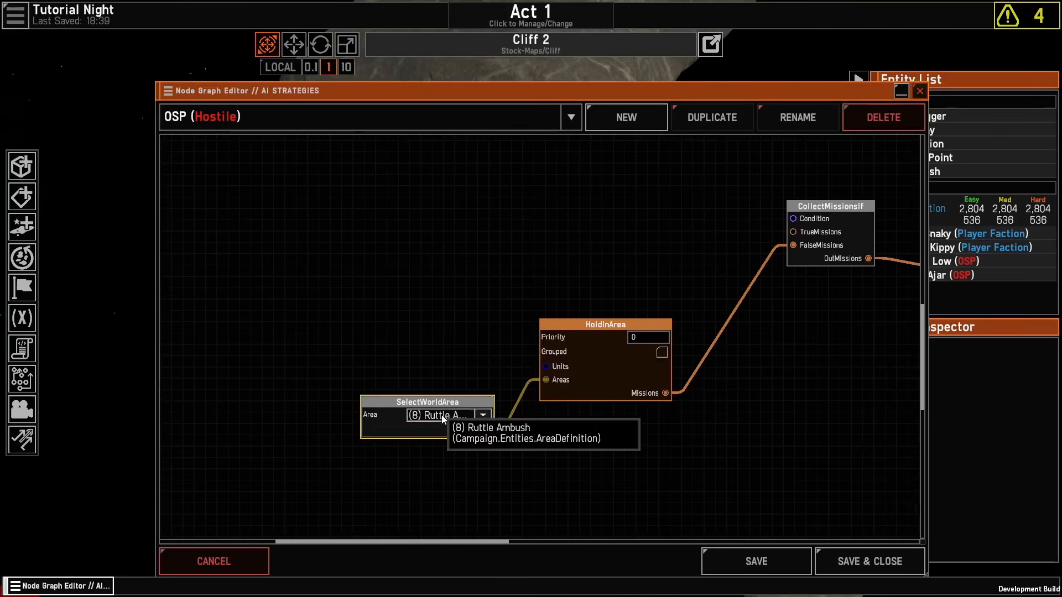
Step: Add a DeclareTaskUnit node before the HoldInArea node and set its unit name to Ruttles
right_click(250, 309)
mouse_move(262, 319)
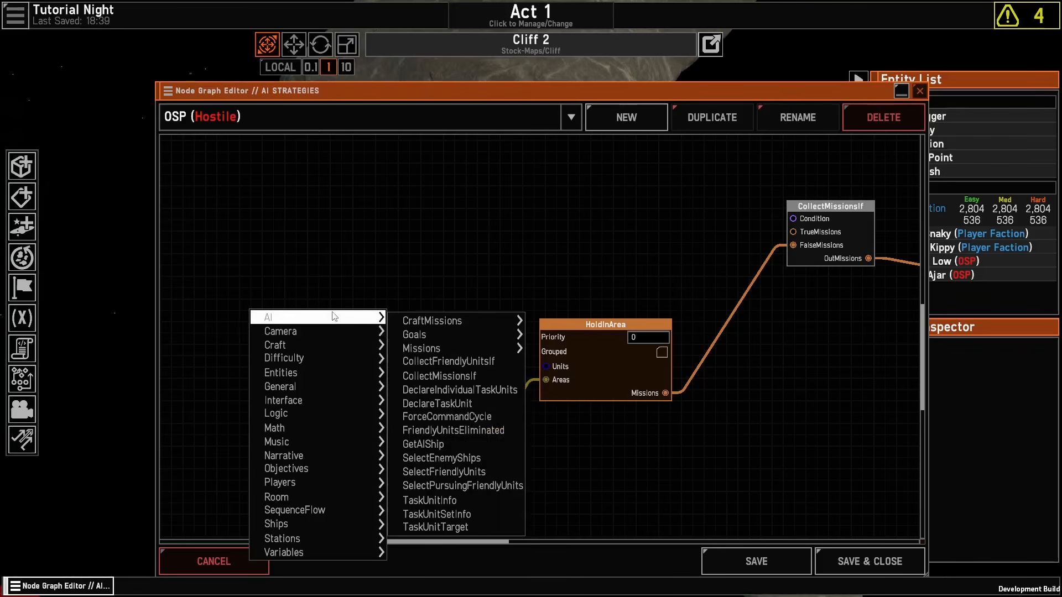
mouse_move(376, 331)
mouse_move(356, 313)
mouse_move(483, 326)
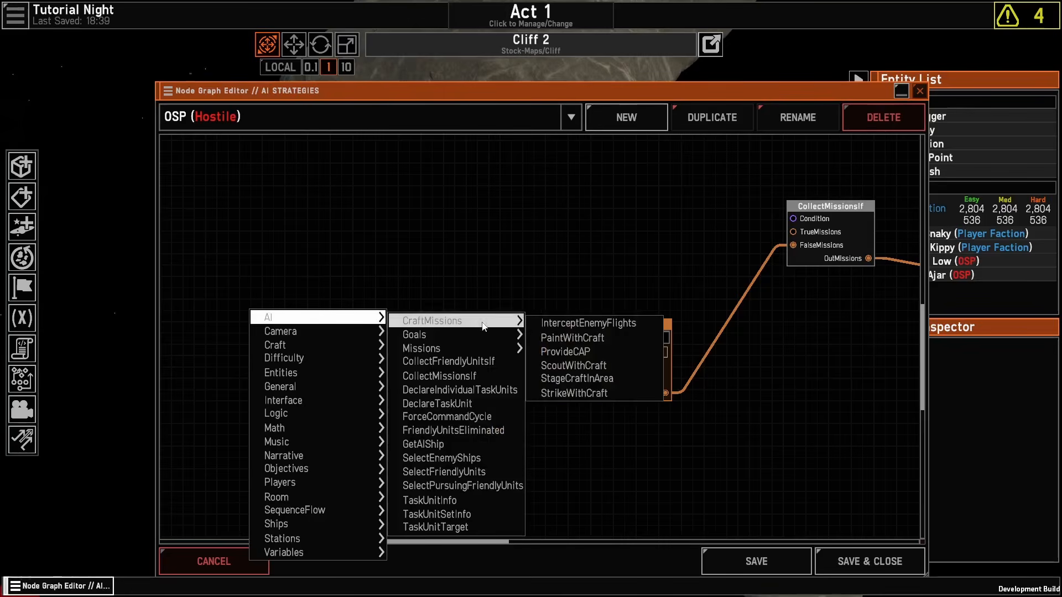
left_click(478, 406)
middle_click_drag(410, 226, 652, 238)
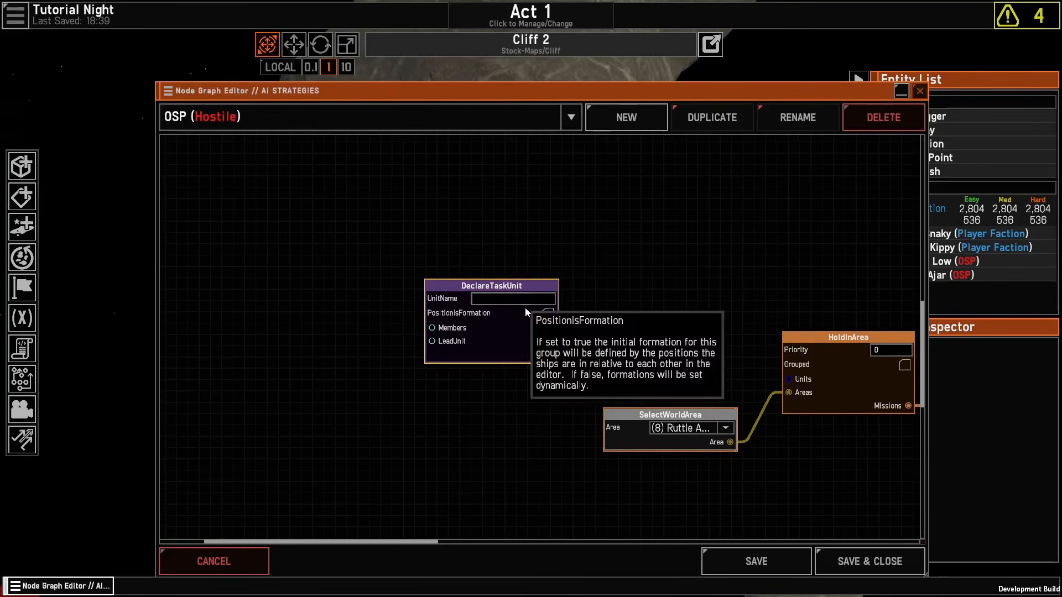
left_click(524, 299)
type("Ruttles")
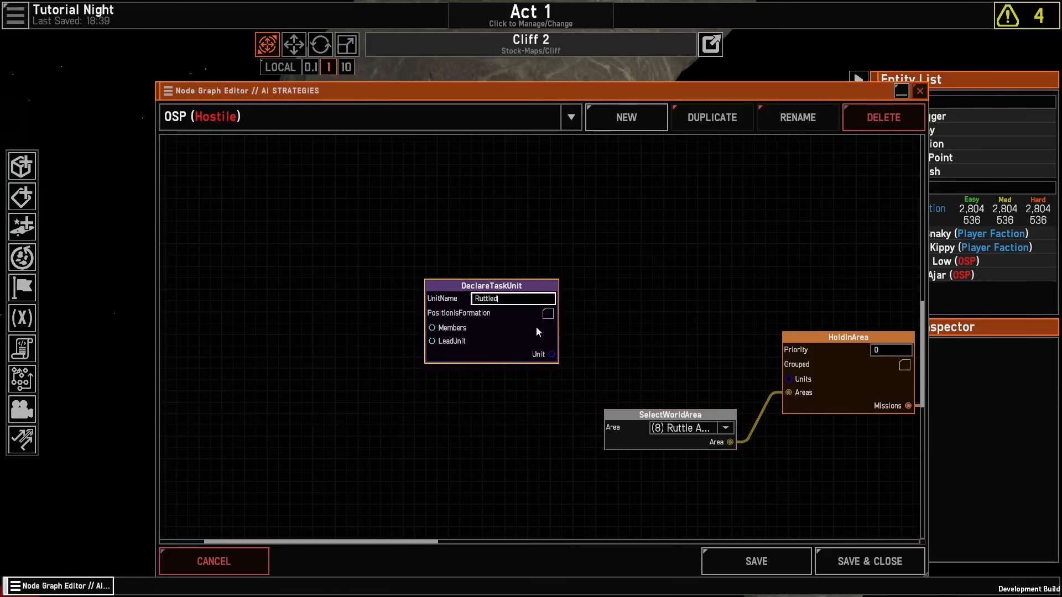
Step: Add a GetAIShip node before the Ruttles task unit, with OSPN Jamb Ajar as its ship entity
right_click(265, 309)
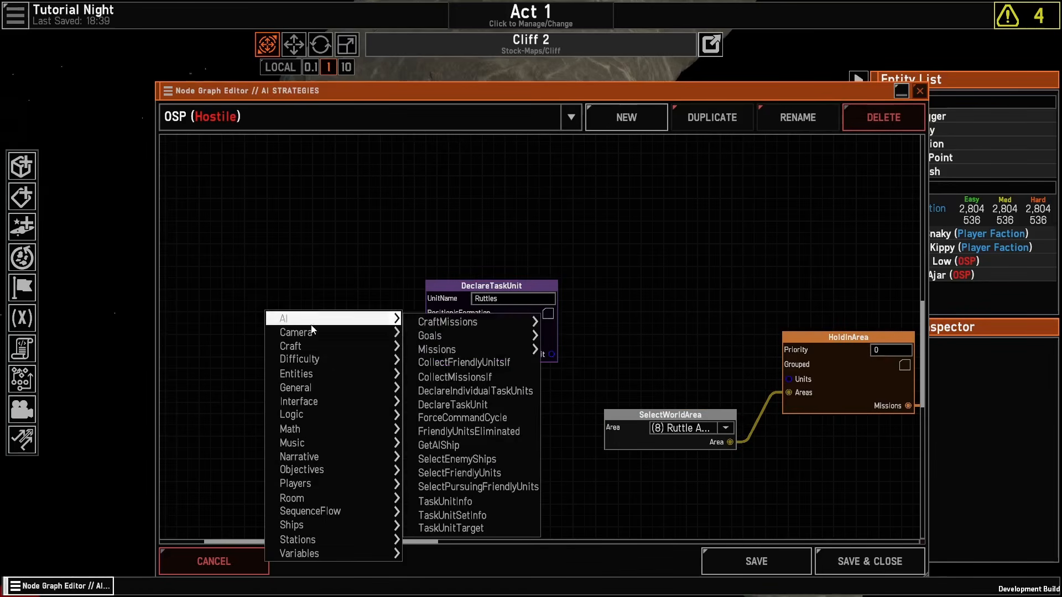
mouse_move(428, 327)
left_click(445, 445)
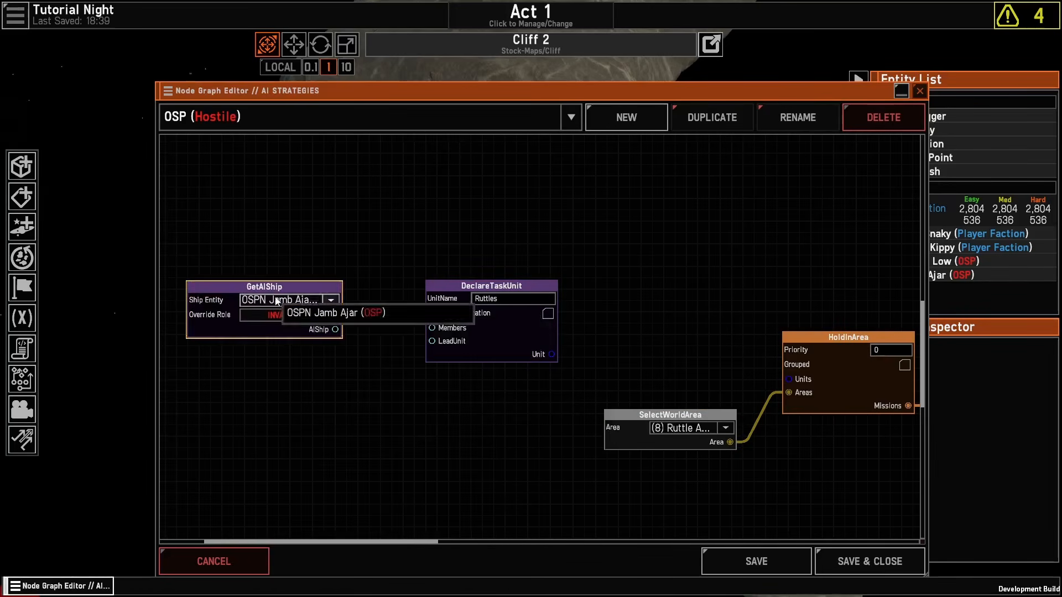
left_click_drag(272, 287, 287, 256)
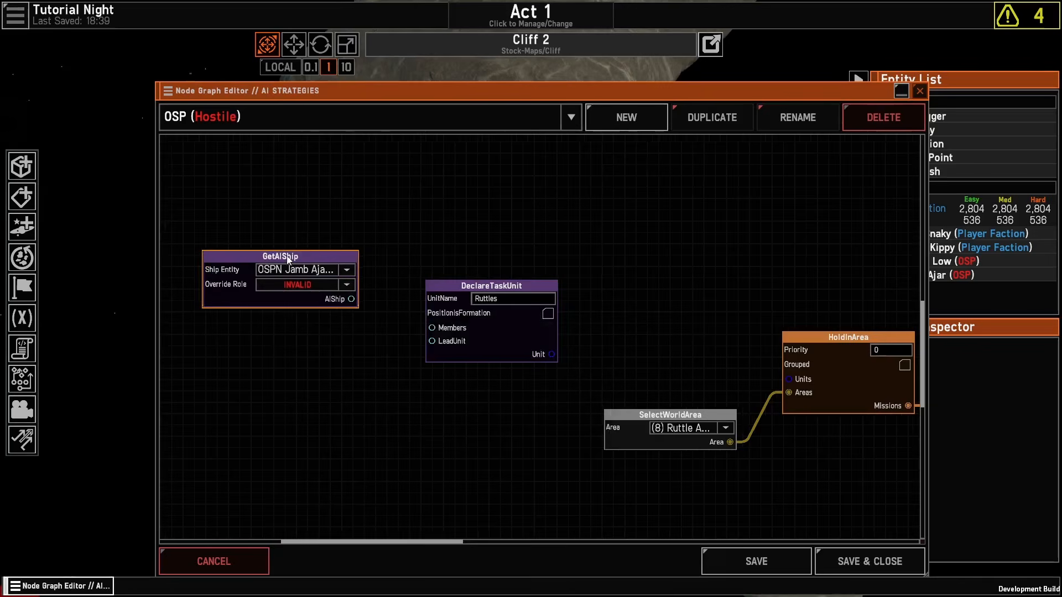
Step: Duplicate the GetAIShip node, place the copy below the original and set its ship entity to OSPN Comet Low
left_click(235, 278)
left_click(251, 254)
key("ctrl+c")
key("ctrl+v")
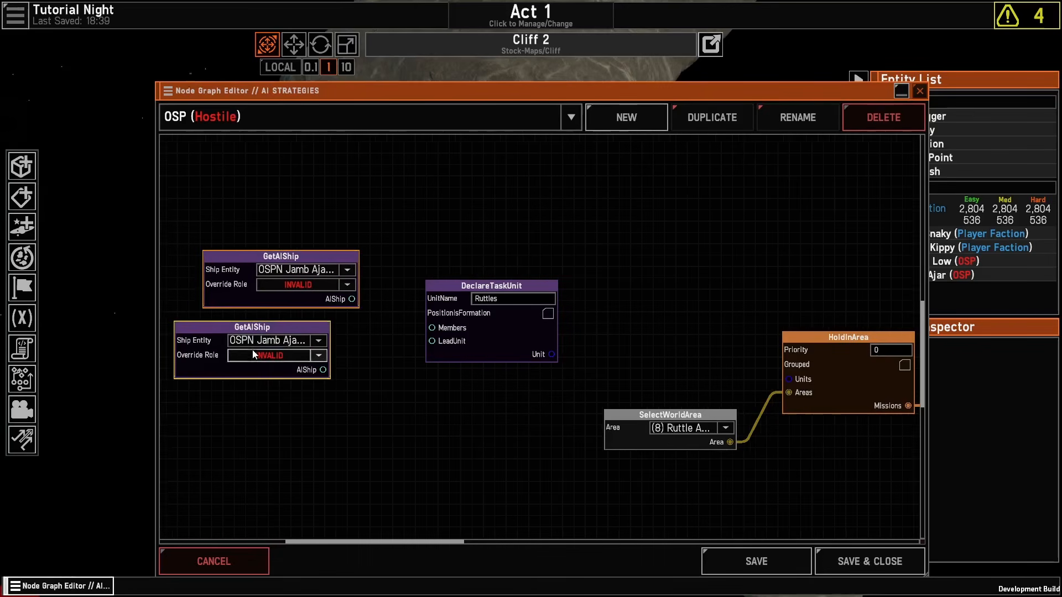
left_click_drag(226, 329, 251, 329)
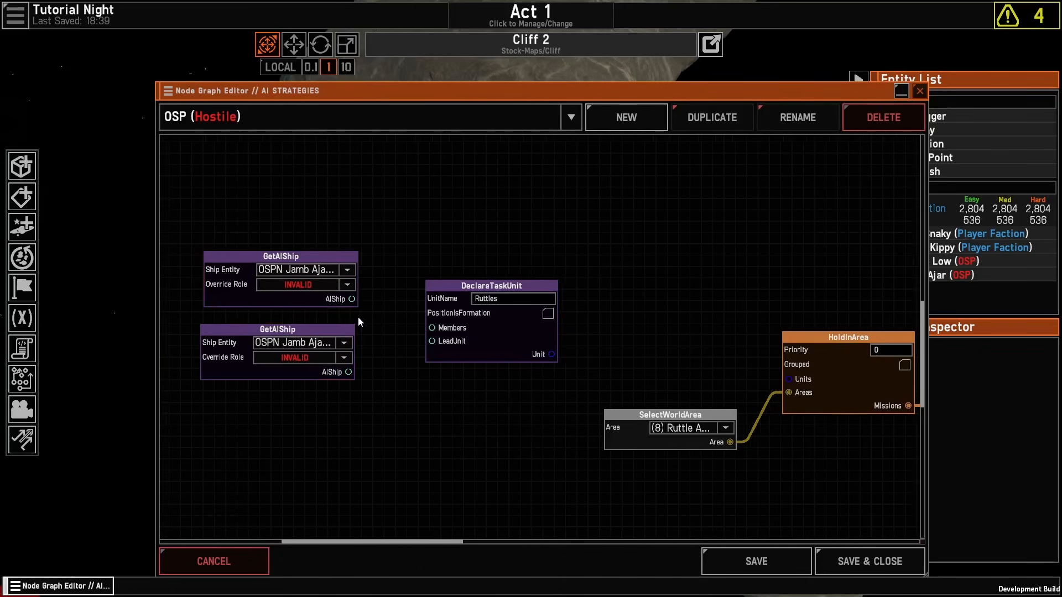
left_click(294, 343)
left_click(296, 392)
Step: Connect both AI ships to the Ruttles task unit's Members input and OSPN Jamb Ajar to its LeadUnit input
left_click_drag(348, 372, 432, 327)
left_click_drag(352, 299, 432, 342)
left_click_drag(316, 330, 319, 325)
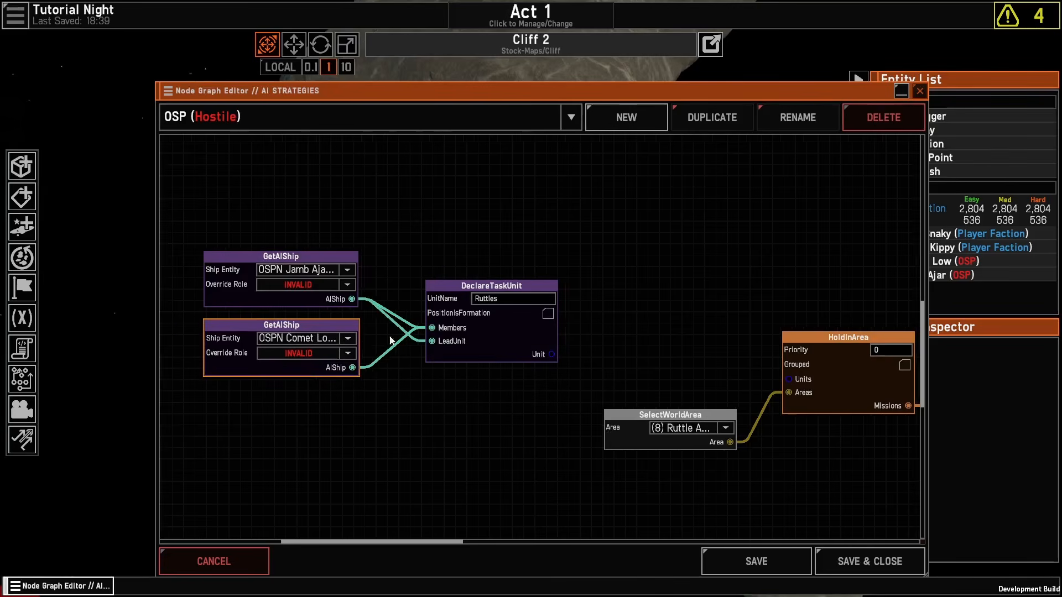
Step: Examine the override role options for the OSPN Jamb Ajar ship node without choosing one
left_click(414, 325)
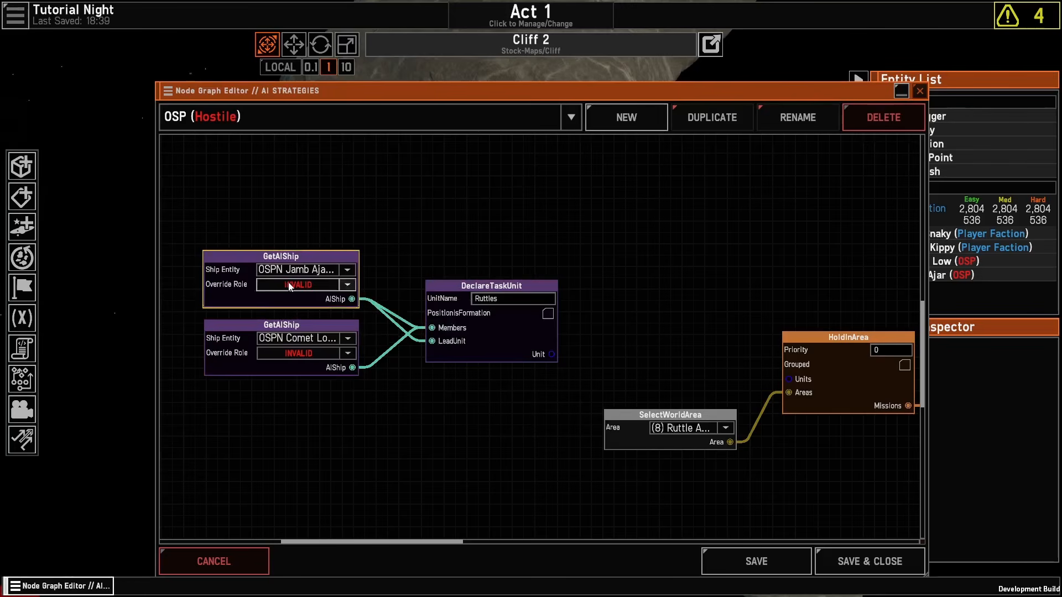
left_click(303, 285)
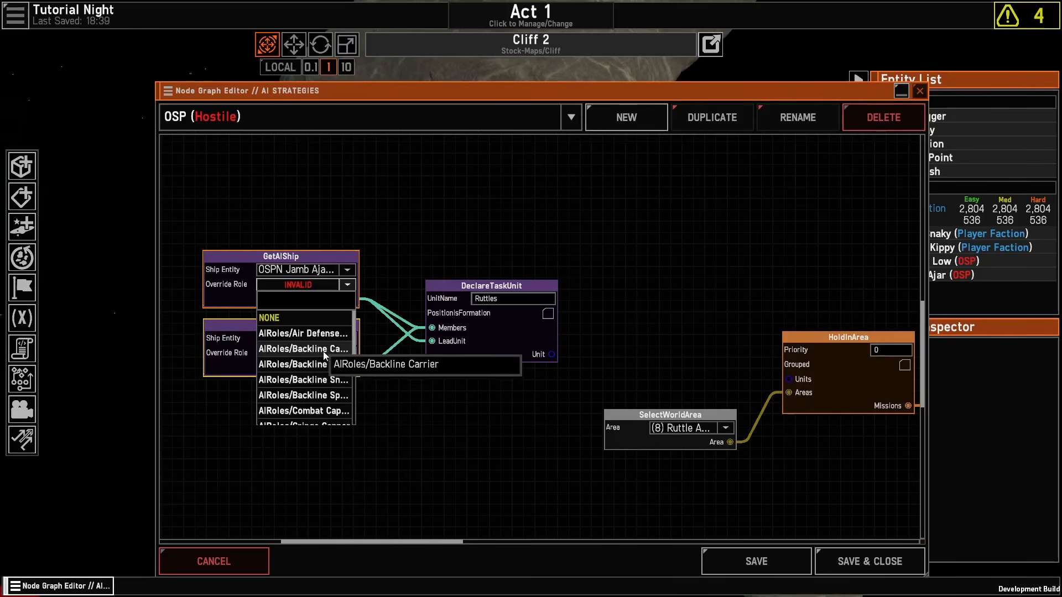
scroll(332, 388, "down", 5)
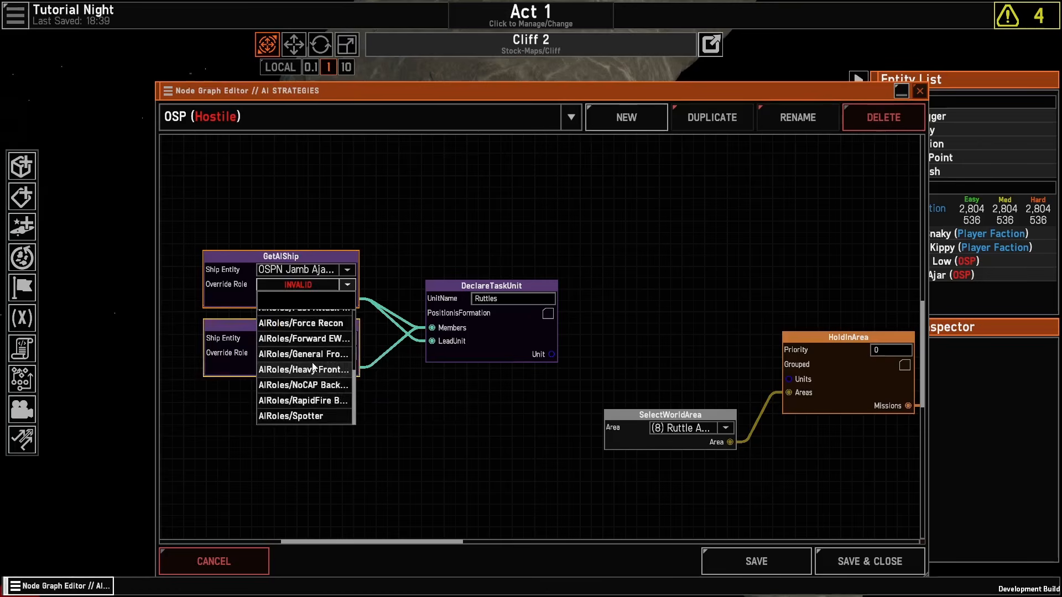
left_click(456, 424)
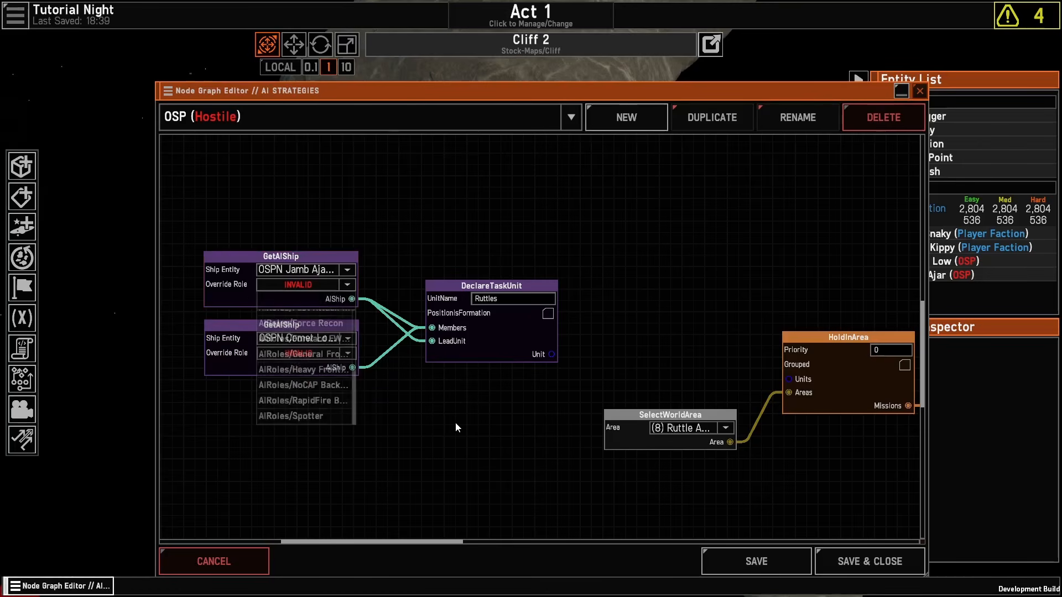
Step: Connect the Ruttles task unit's Unit output to HoldInArea's Units input and move the ship and task unit nodes closer to it
left_click_drag(538, 473, 431, 410)
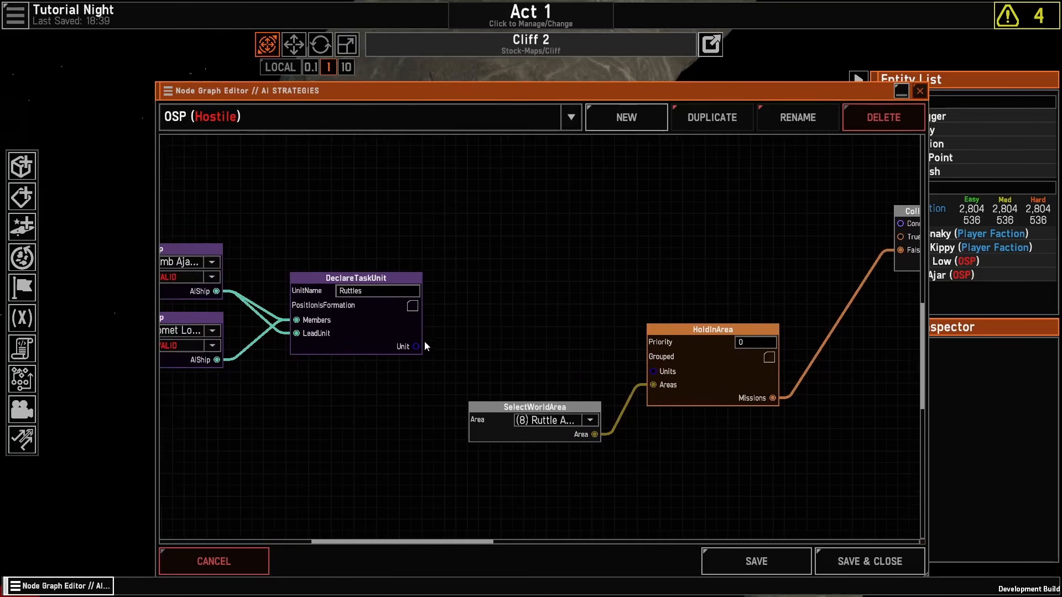
left_click_drag(418, 346, 655, 373)
scroll(672, 462, "down", 3)
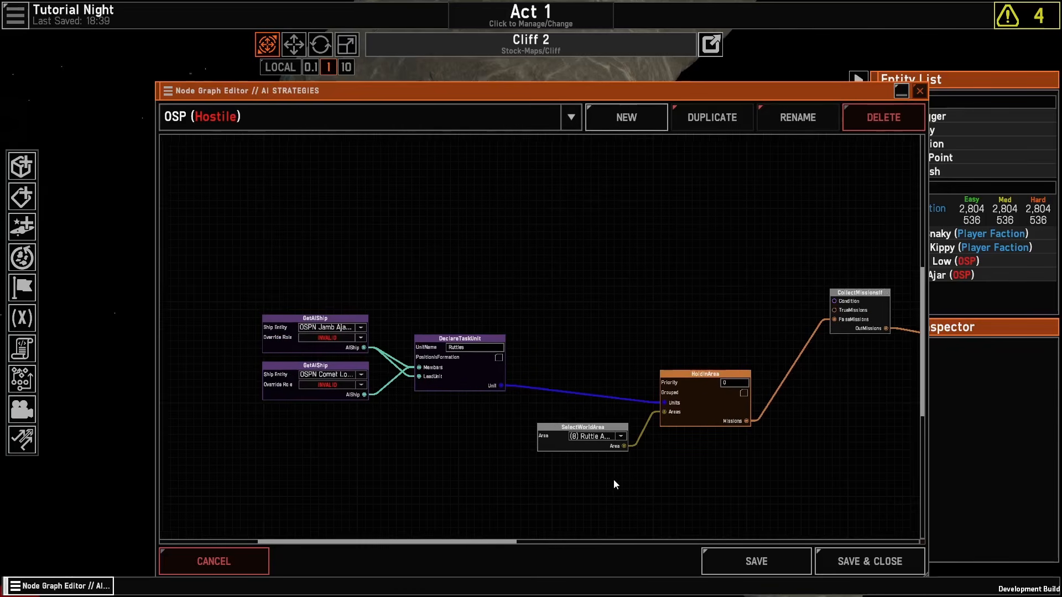
left_click_drag(418, 389, 490, 411)
left_click(536, 469)
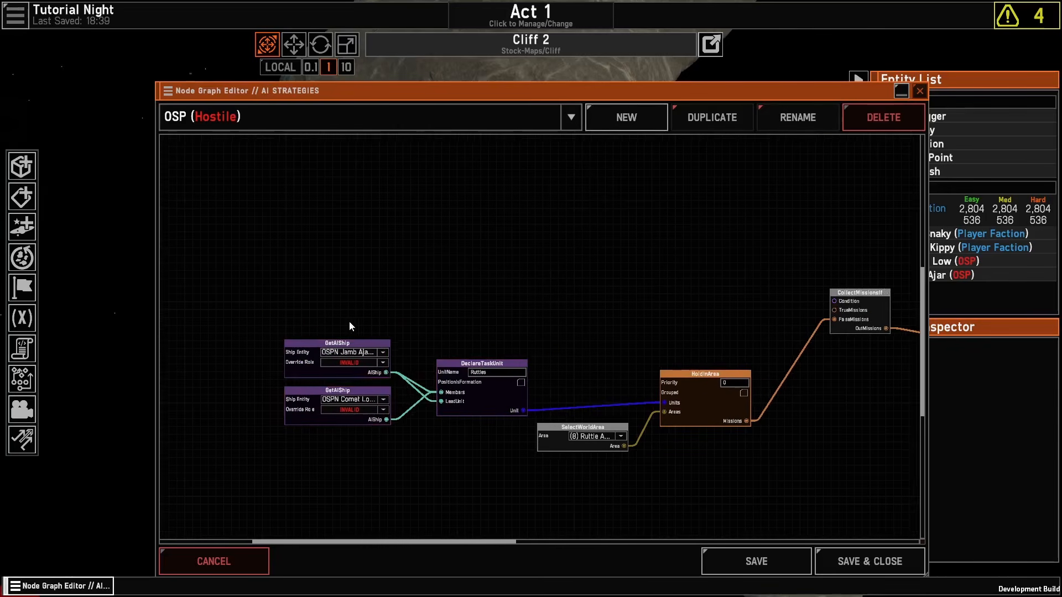
left_click(711, 376)
left_click_drag(668, 333, 714, 434)
left_click(792, 473)
Step: Add a ShipsInsideArea node and place it above the CollectMissionsIf node
middle_click_drag(833, 354, 605, 350)
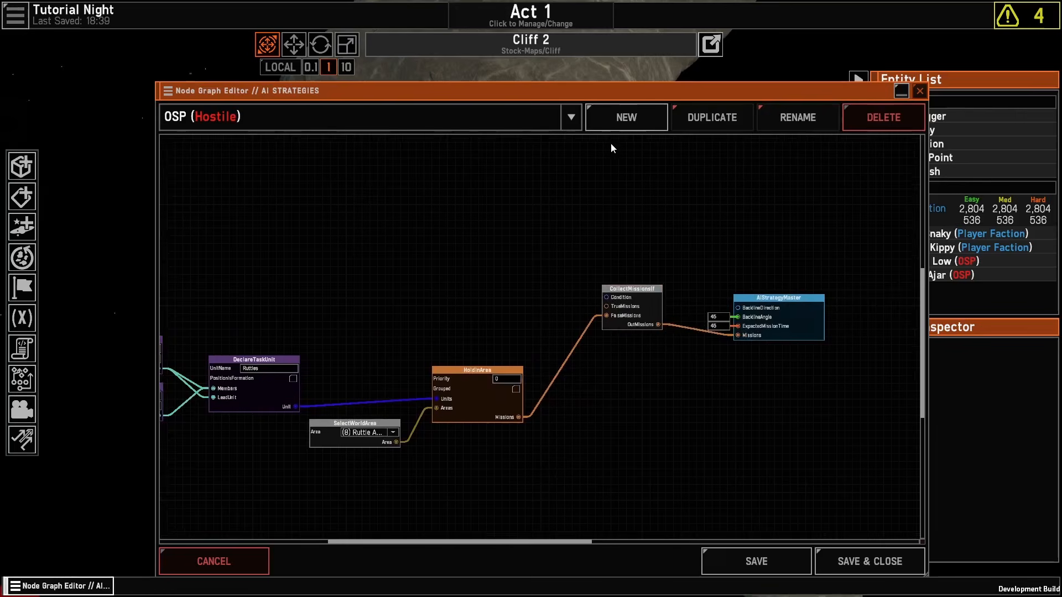
middle_click_drag(599, 189, 585, 332)
right_click(522, 287)
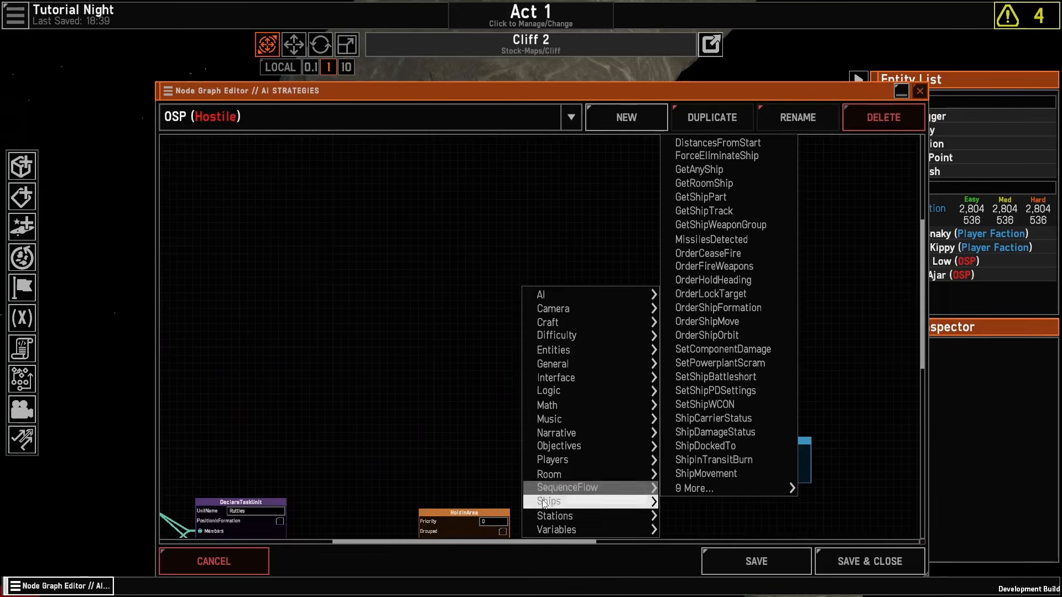
mouse_move(547, 502)
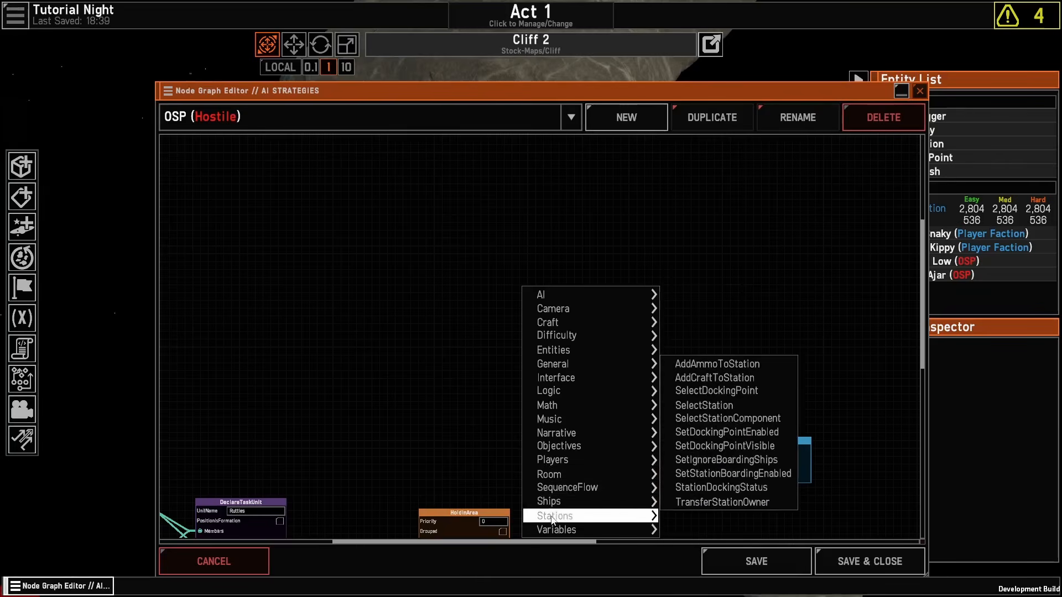
mouse_move(790, 490)
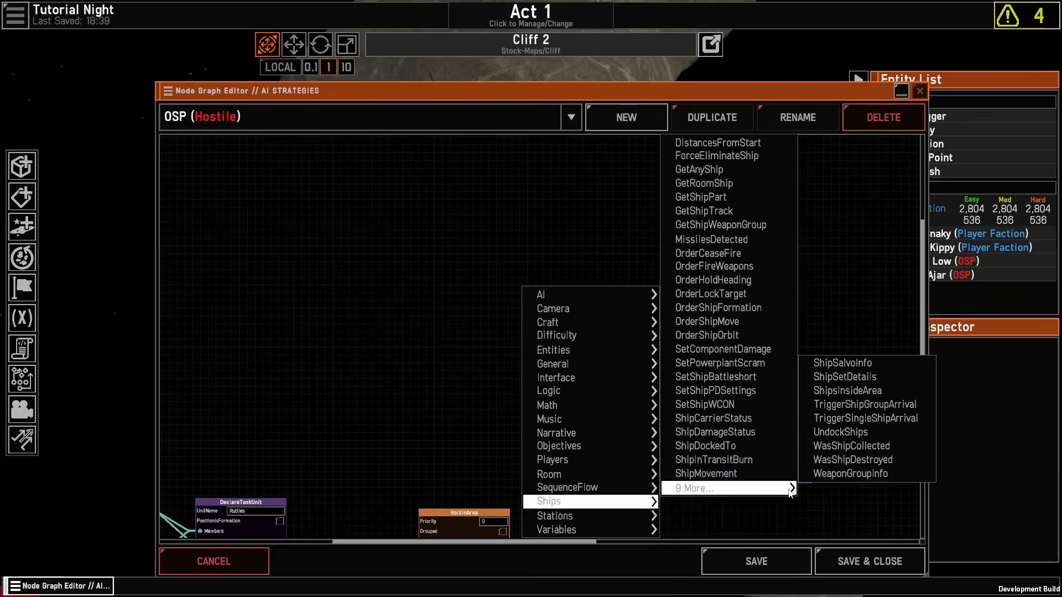
left_click(855, 391)
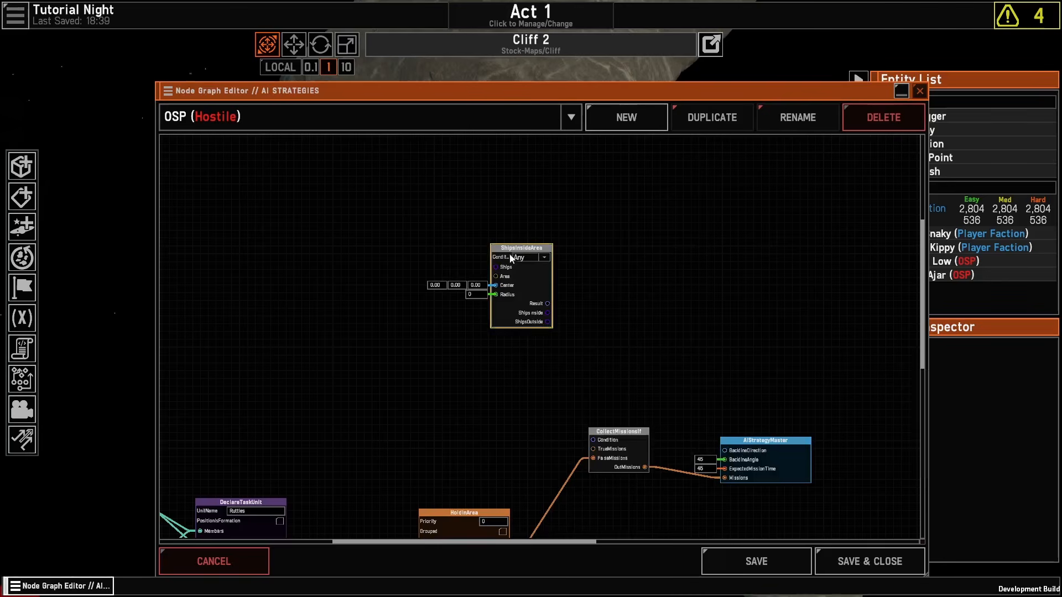
left_click_drag(496, 263, 550, 314)
Step: Add a FactionFleetInfo node and place it above and before the ShipsInsideArea node
right_click(451, 216)
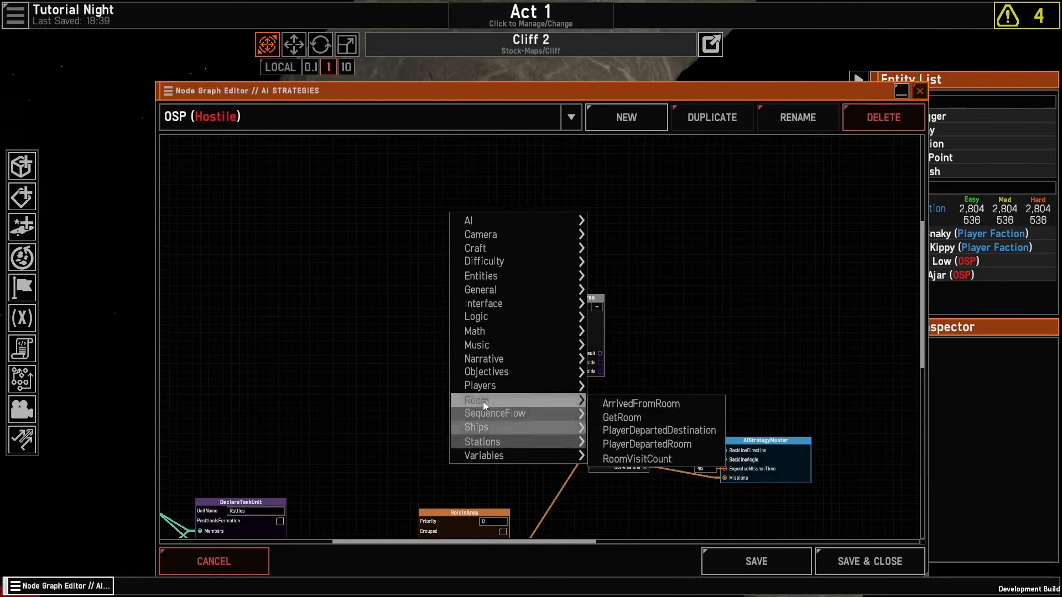
mouse_move(485, 386)
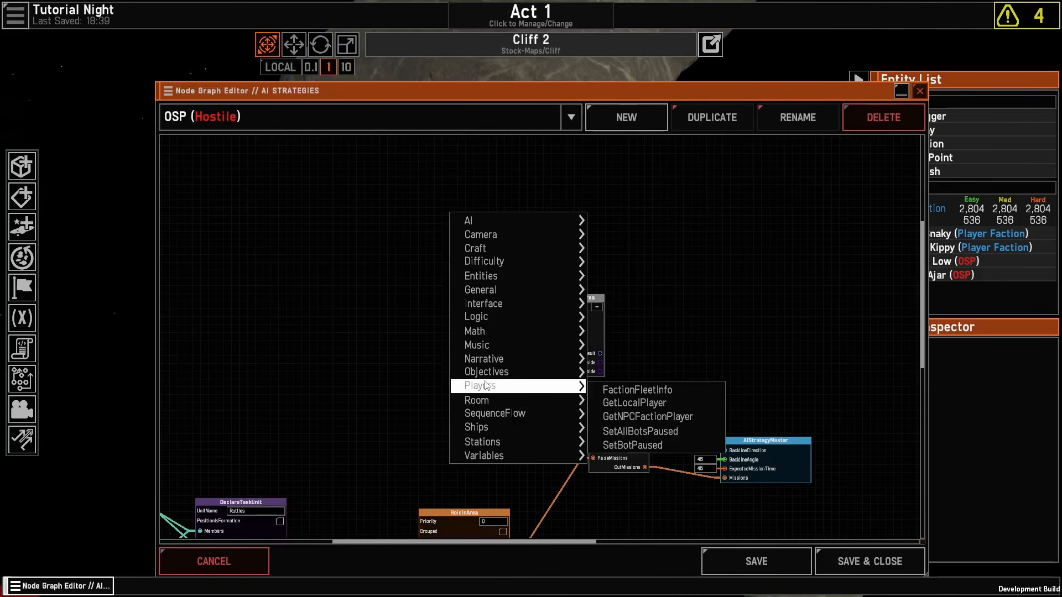
left_click(637, 390)
left_click_drag(455, 184, 444, 192)
Step: Add a SelectWorldArea node set to the (9) Ambush area and connect it to ShipsInsideArea's Area input
right_click(373, 328)
mouse_move(387, 442)
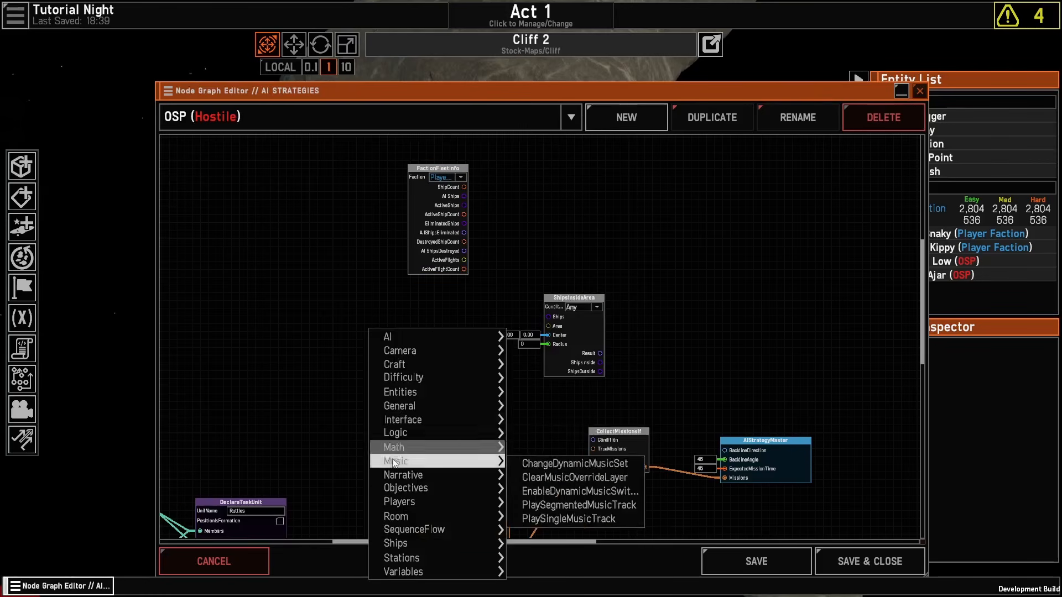
mouse_move(421, 391)
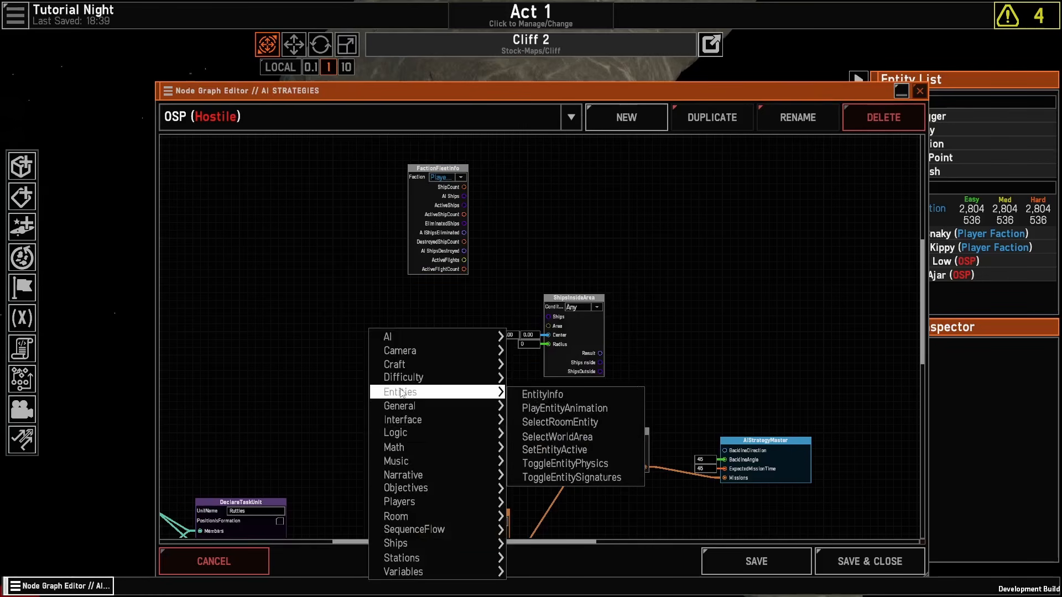
left_click(542, 441)
scroll(444, 381, "up", 2)
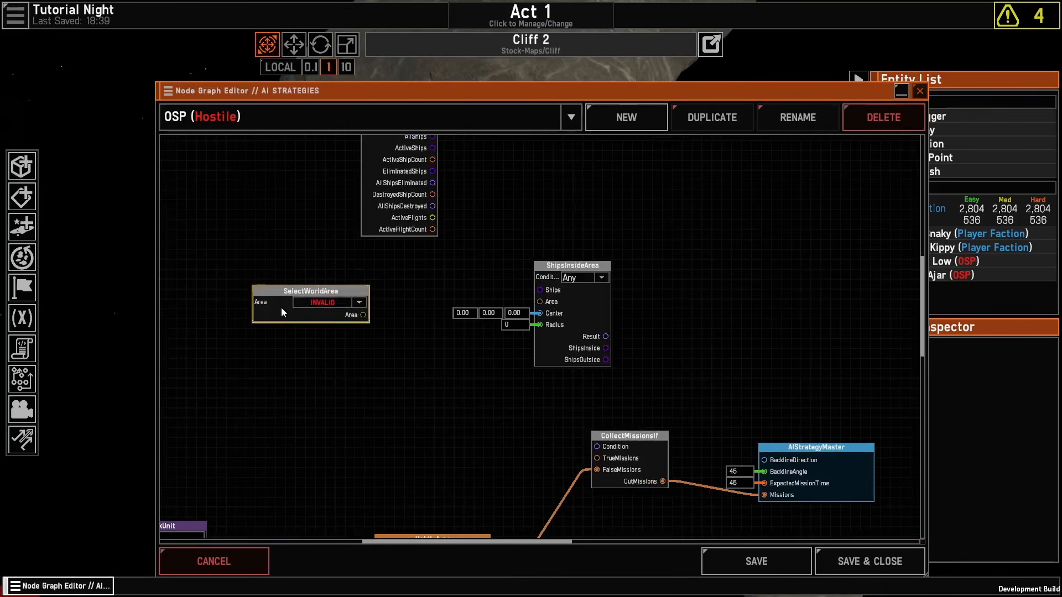
left_click(302, 303)
left_click(301, 341)
left_click_drag(363, 314, 540, 301)
left_click_drag(284, 294, 314, 329)
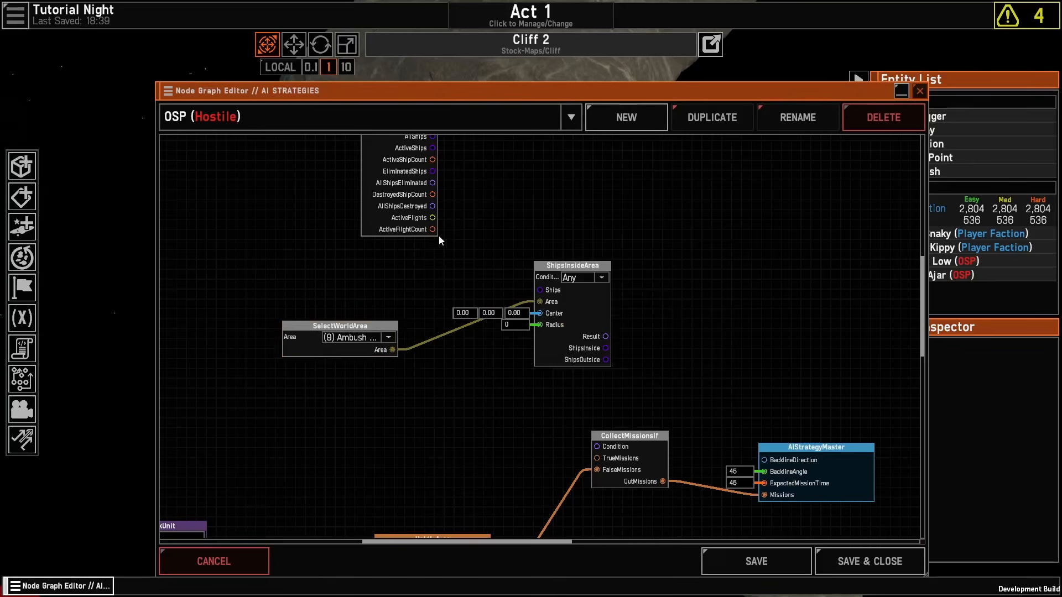
Step: Place FactionFleetInfo above the Ambush area node and connect its ActiveShips output to ShipsInsideArea's Ships input
left_click_drag(454, 248, 437, 327)
left_click_drag(408, 177, 355, 229)
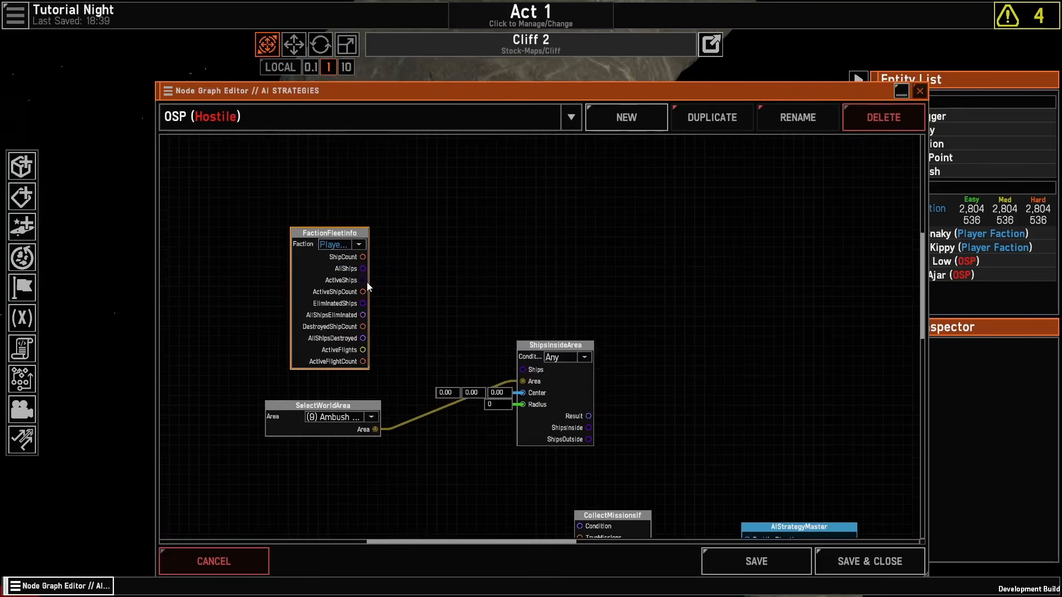
left_click_drag(363, 280, 523, 369)
left_click_drag(350, 335, 350, 343)
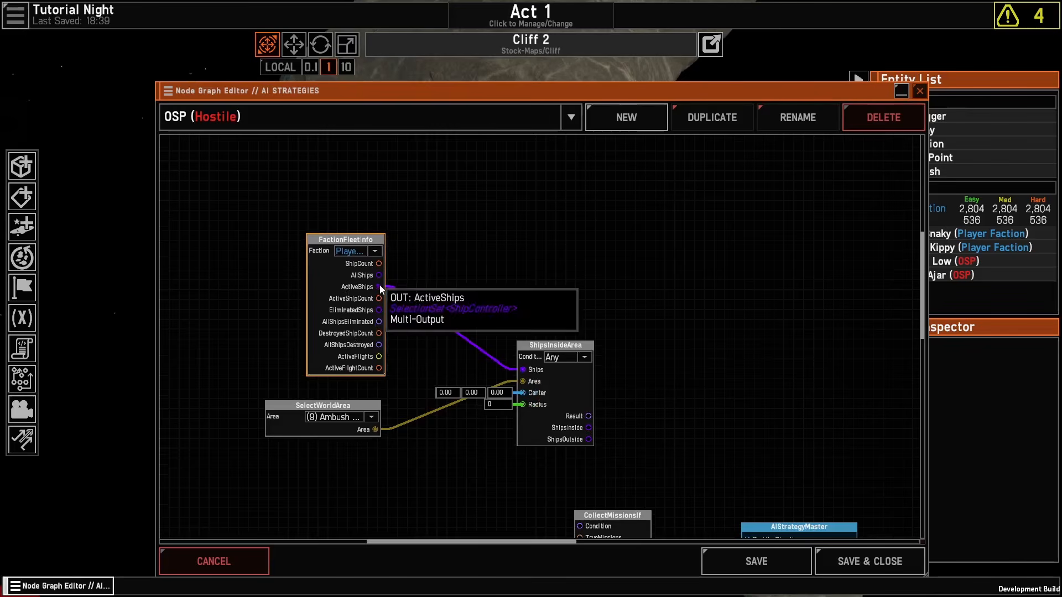
Step: Connect ShipsInsideArea's Result output to CollectMissionsIf's Condition input
left_click(432, 487)
left_click_drag(433, 487, 306, 323)
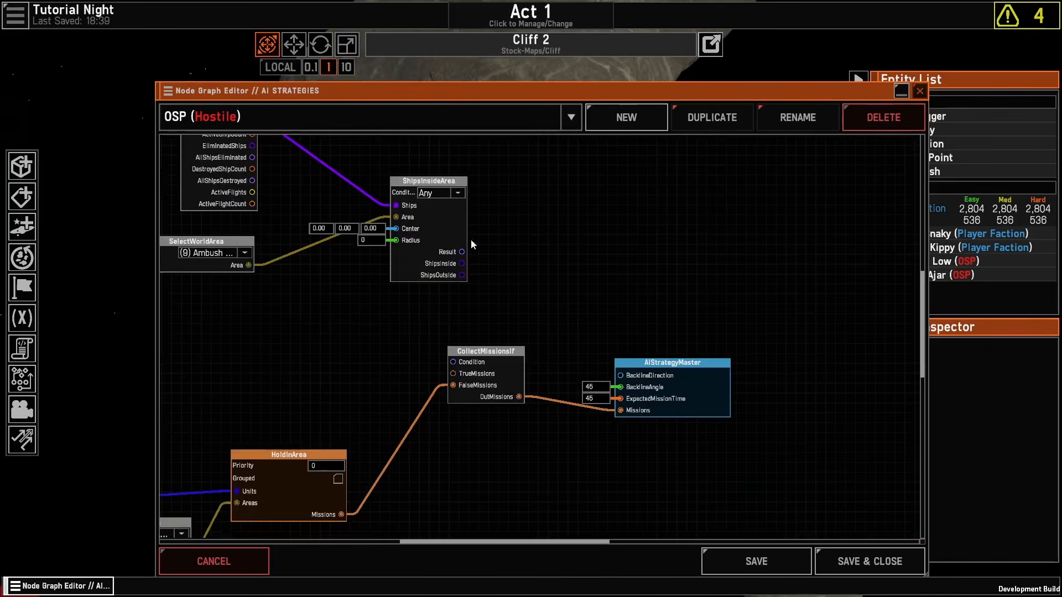
left_click_drag(462, 252, 454, 360)
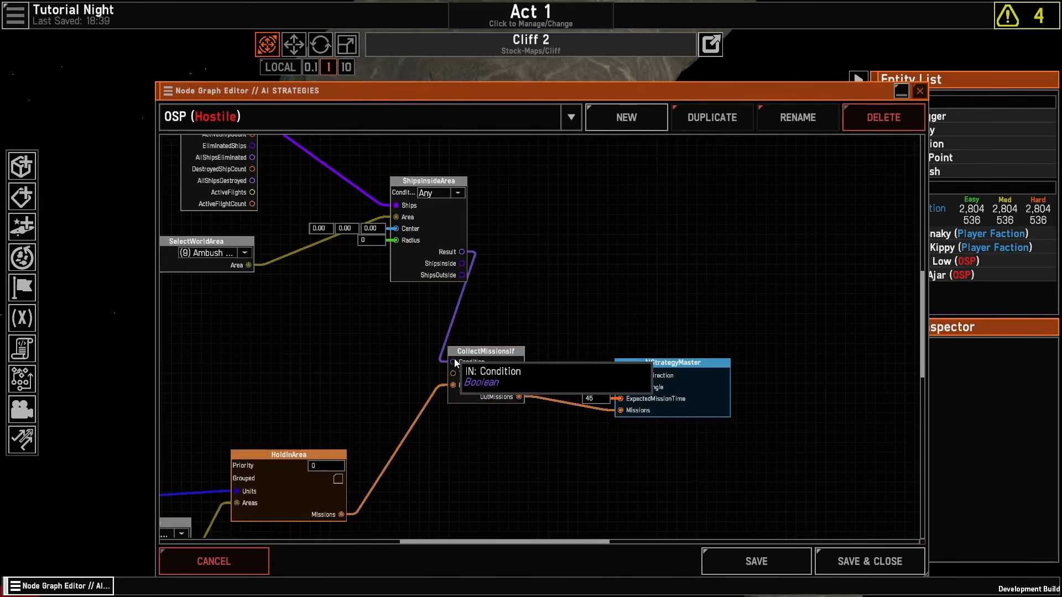
Step: Move the FactionFleetInfo and Ambush SelectWorldArea nodes together closer to the ShipsInsideArea node
left_click_drag(532, 286, 652, 230)
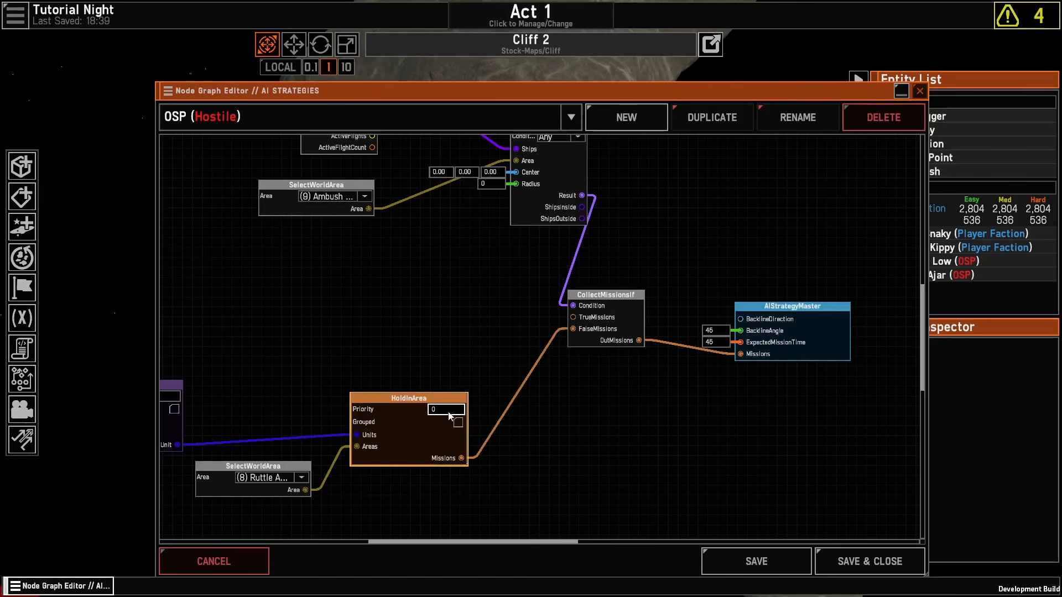
left_click_drag(468, 335, 468, 334)
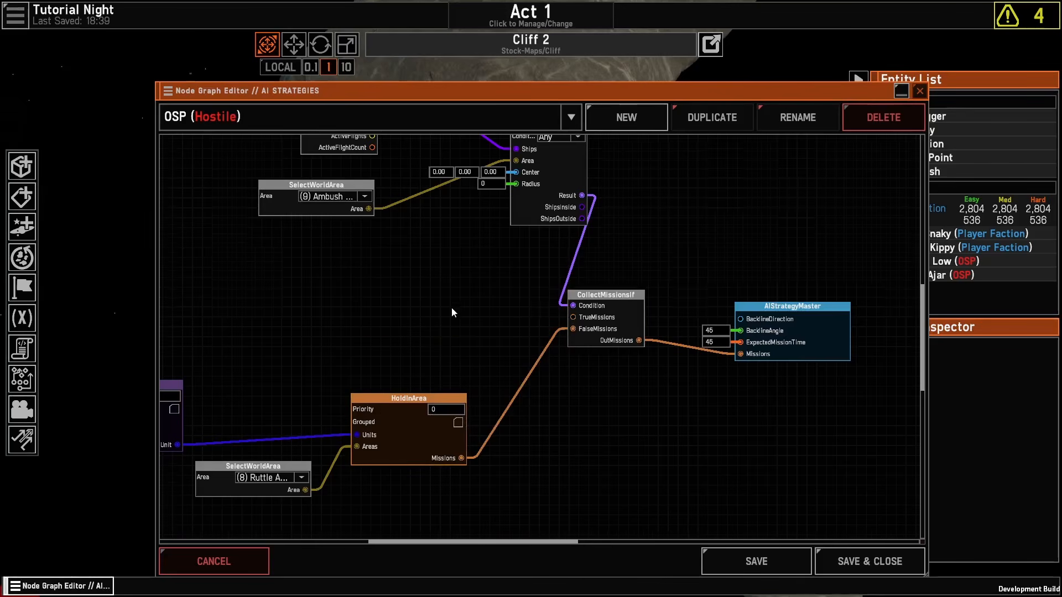
scroll(388, 235, "down", 1)
middle_click_drag(383, 232, 441, 413)
left_click_drag(306, 200, 410, 440)
left_click_drag(360, 378, 420, 379)
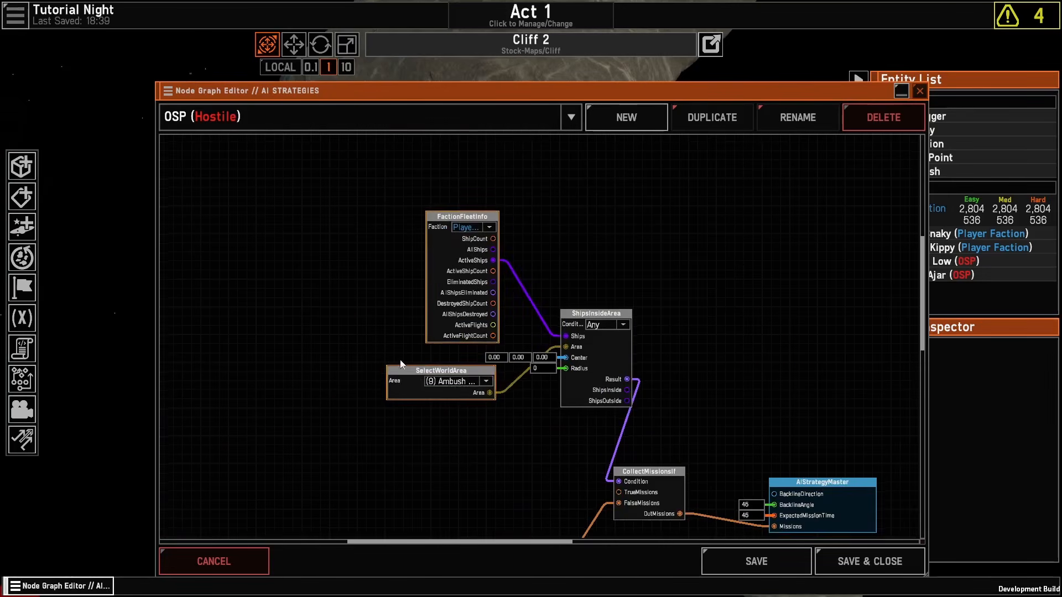
left_click_drag(341, 230, 584, 437)
left_click(593, 402)
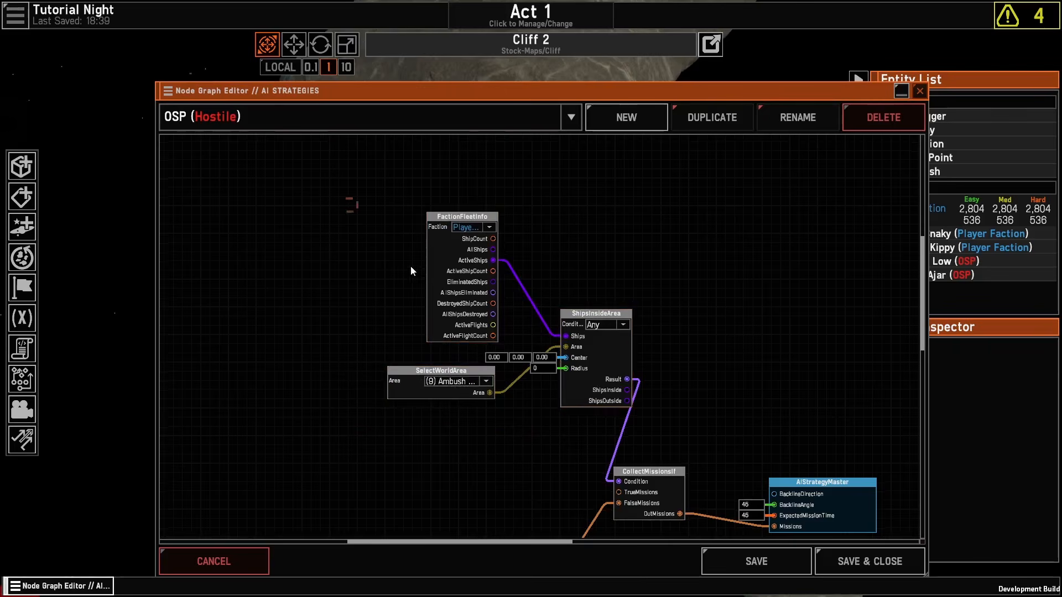
left_click_drag(351, 209, 628, 344)
left_click(498, 435)
Step: Add a DefendArea mission node above HoldInArea and connect its Missions output to CollectMissionsIf's TrueMissions input
middle_click_drag(462, 441, 478, 410)
right_click(344, 383)
mouse_move(362, 140)
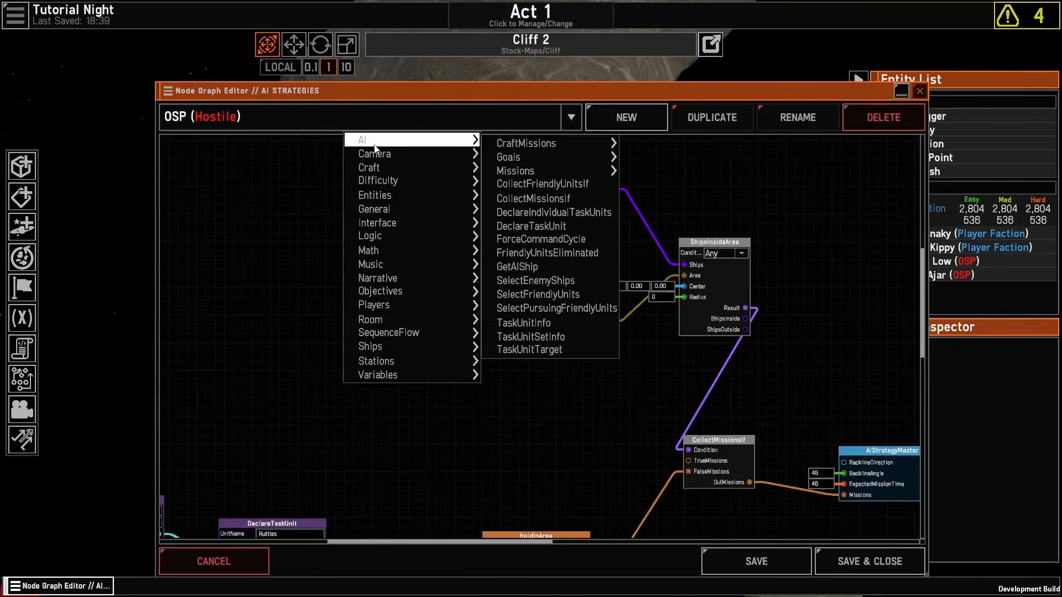
mouse_move(545, 171)
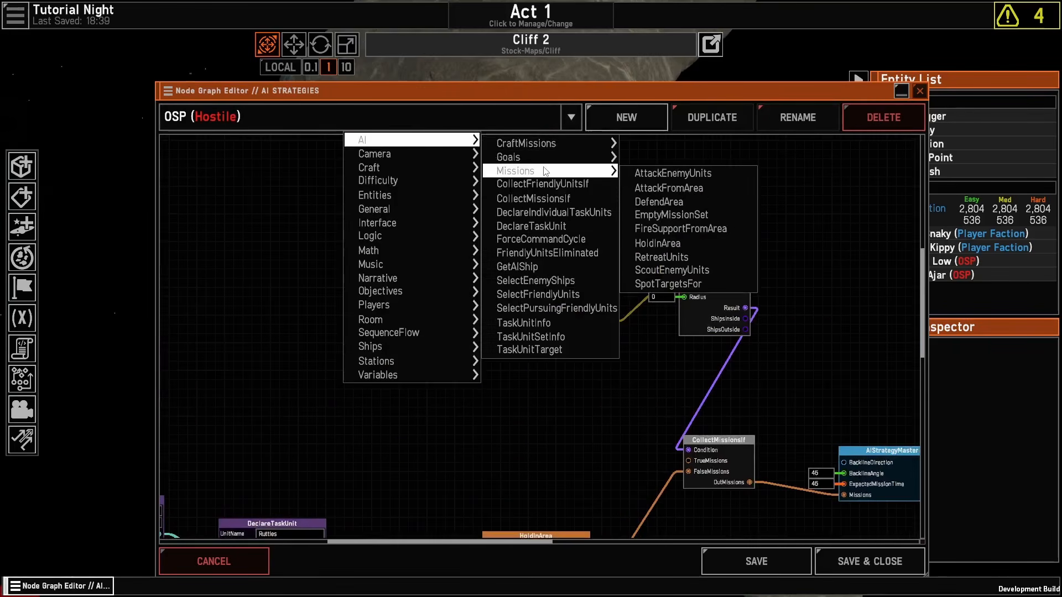
left_click(661, 203)
middle_click_drag(553, 446, 498, 315)
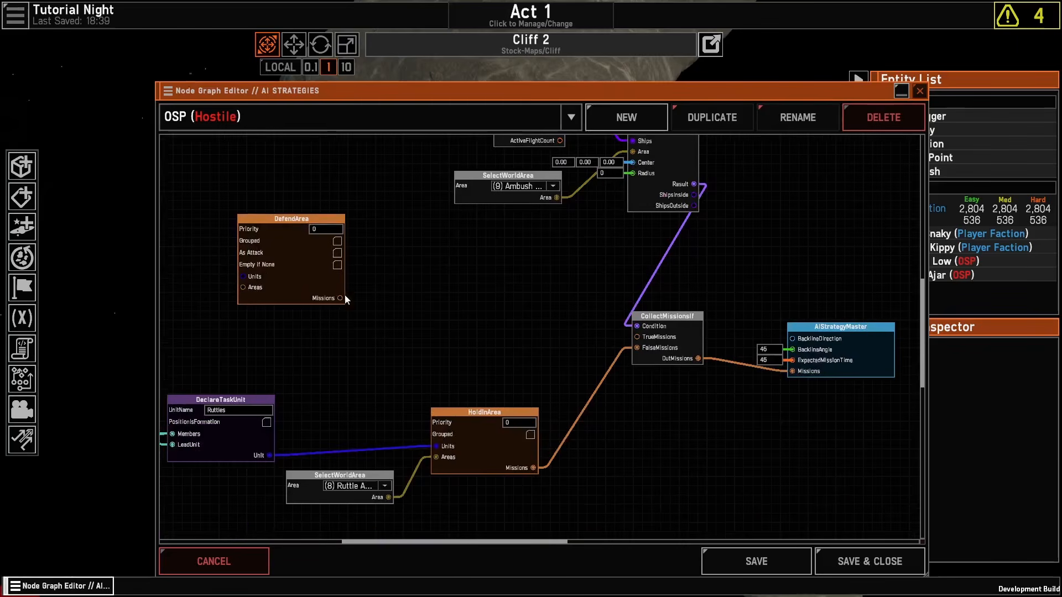
left_click_drag(303, 283, 638, 338)
Step: Duplicate the Ambush SelectWorldArea node, connect the copy to DefendArea's Areas input and the Ruttles unit to its Units input
middle_click_drag(330, 272, 486, 305)
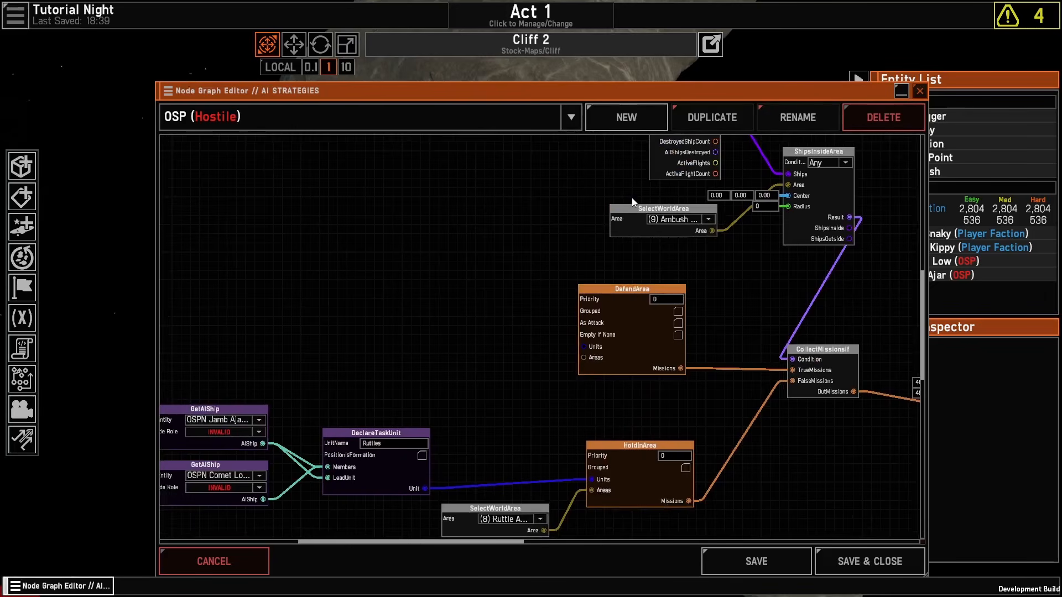
key("ctrl+v")
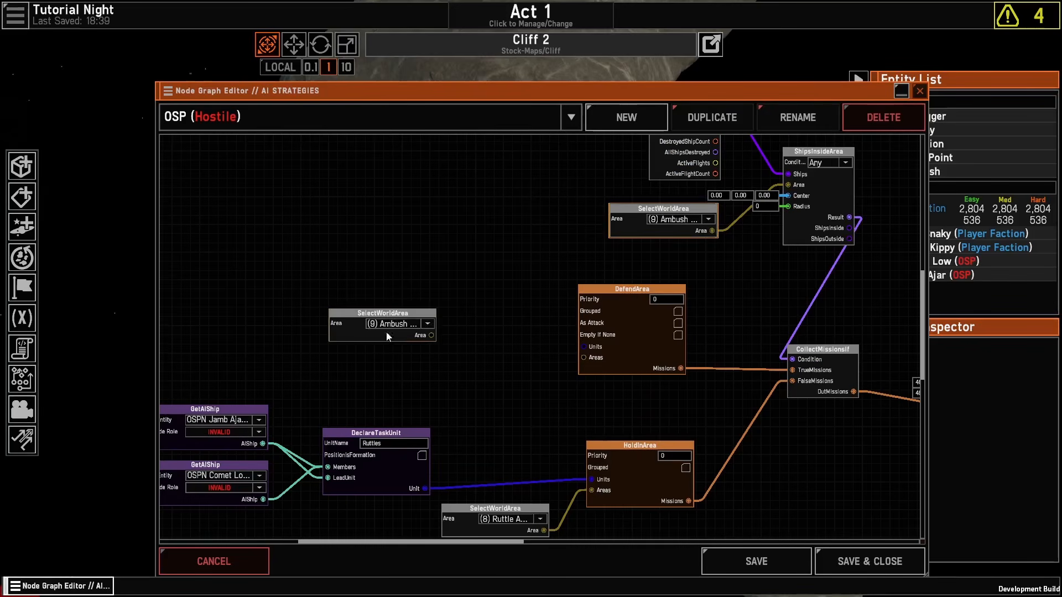
left_click_drag(431, 335, 585, 358)
left_click_drag(380, 344, 447, 369)
left_click_drag(424, 490, 584, 347)
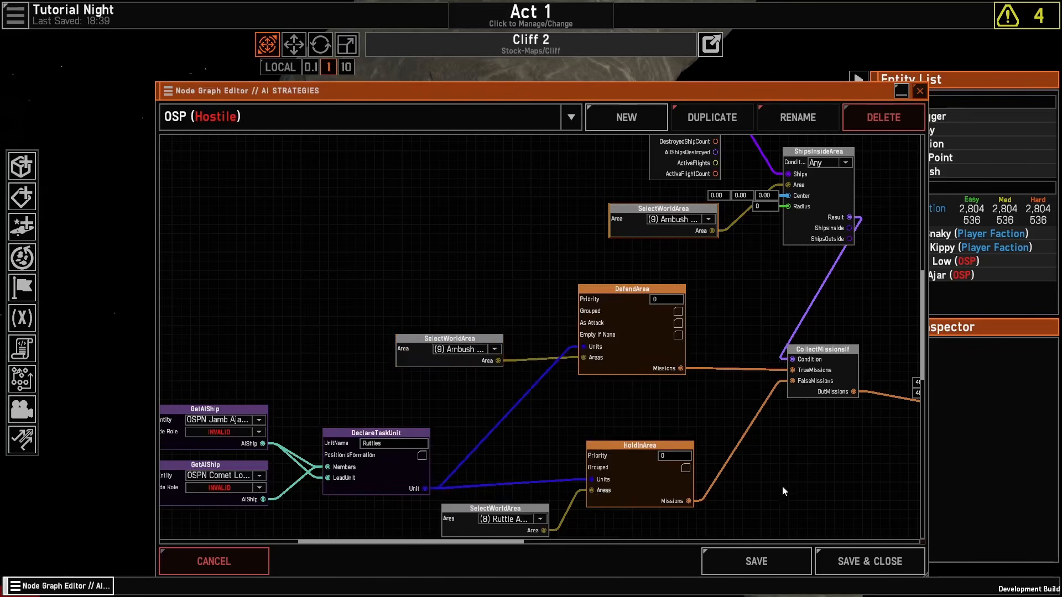
scroll(782, 487, "down", 1)
middle_click_drag(756, 470, 653, 399)
scroll(650, 389, "up", 1)
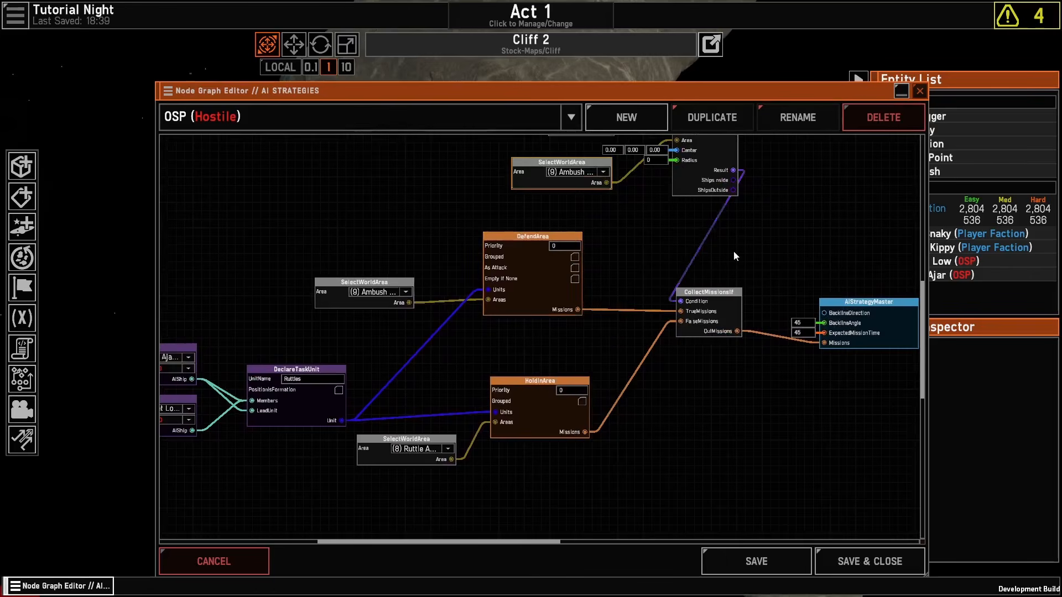
middle_click_drag(762, 248, 692, 382)
left_click(834, 205)
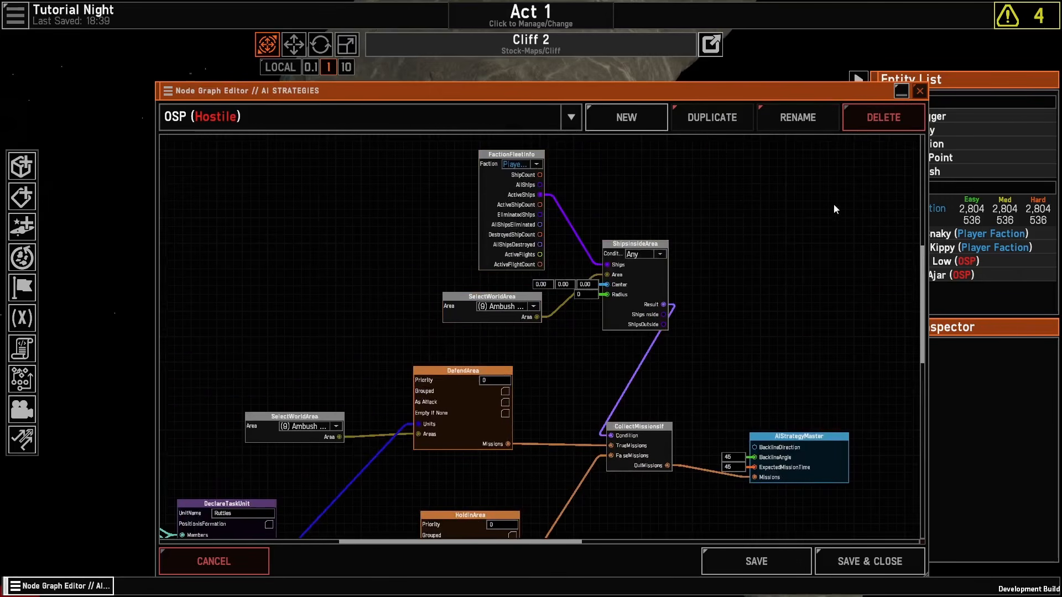
middle_click_drag(426, 204, 423, 183)
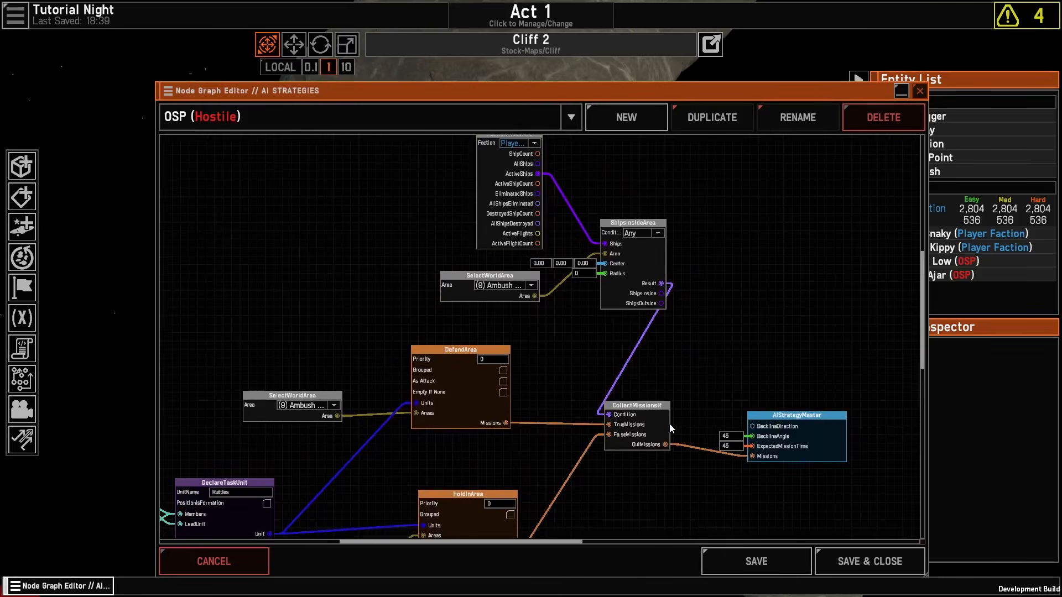
Step: Set the DefendArea mission's Priority to 10 and the HoldInArea mission's Priority to 5
middle_click_drag(672, 428, 787, 216)
middle_click_drag(702, 224, 650, 397)
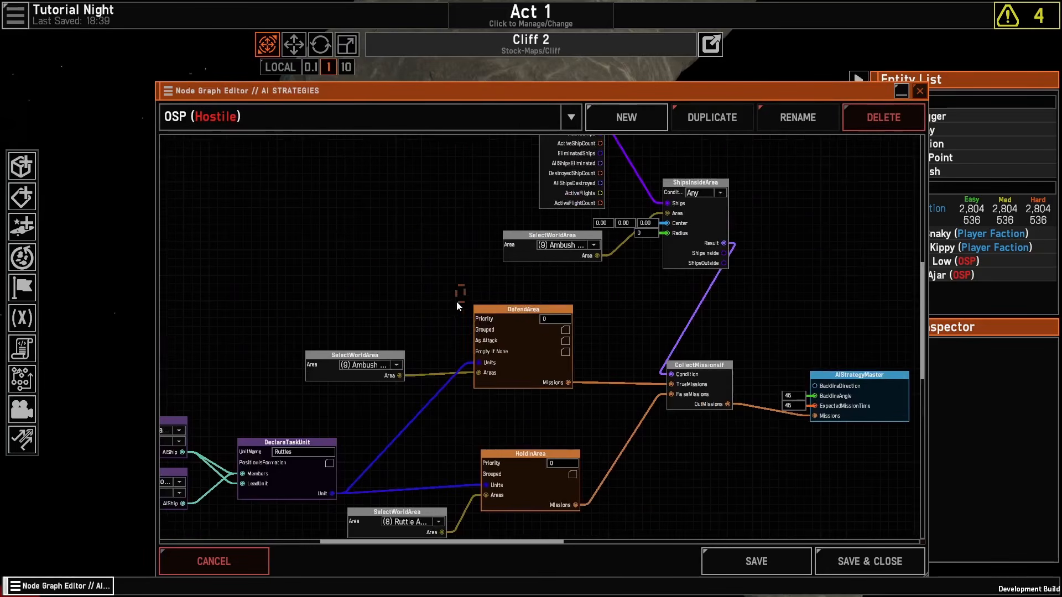
middle_click_drag(623, 448, 575, 387)
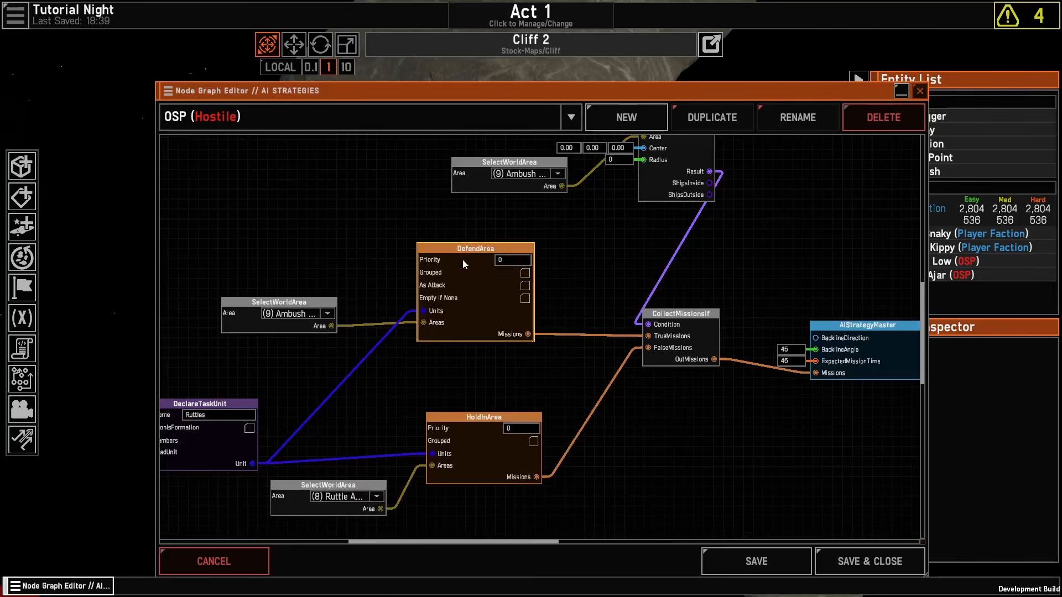
left_click(506, 261)
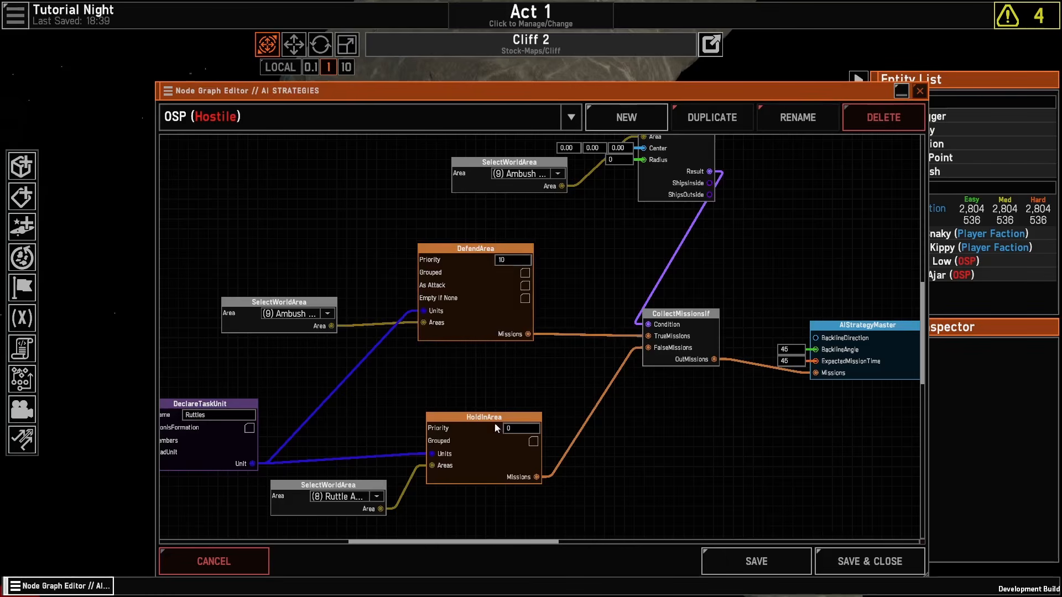
left_click(520, 429)
type("5")
left_click_drag(596, 479, 504, 430)
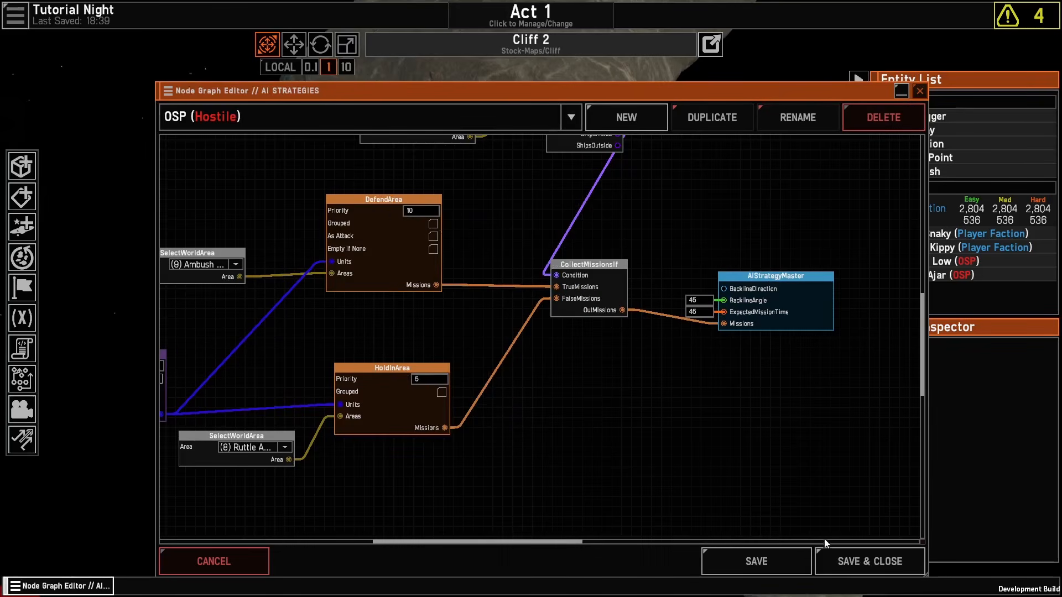
Step: Save and close the OSP AI strategy graph, and save the Tutorial Night campaign
left_click(843, 564)
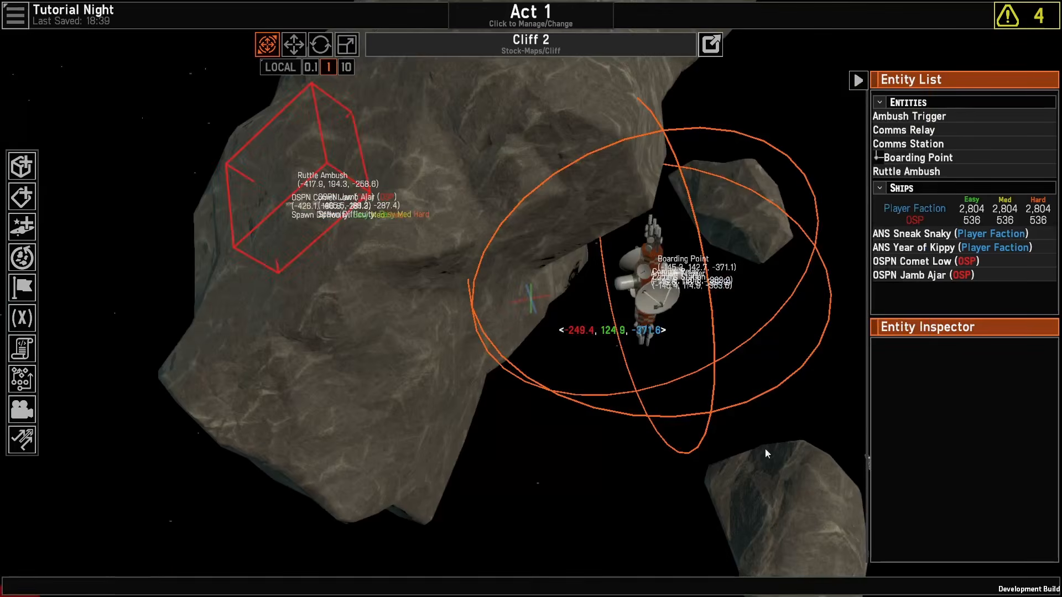
left_click(16, 18)
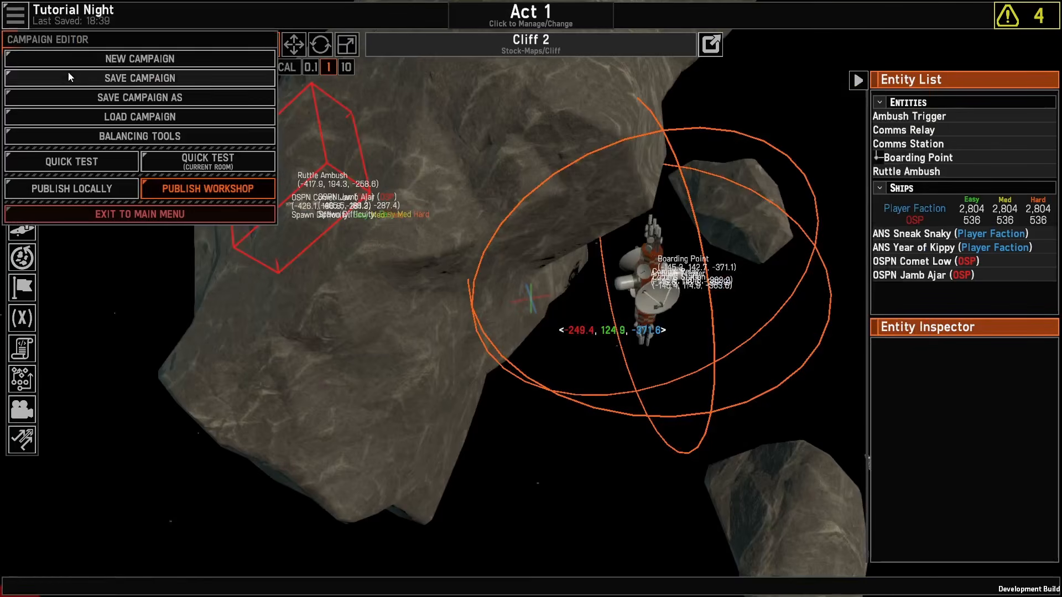
left_click(68, 73)
Step: Start a quick test of the current Cliff 2 room with the default game settings
left_click(15, 16)
left_click(256, 158)
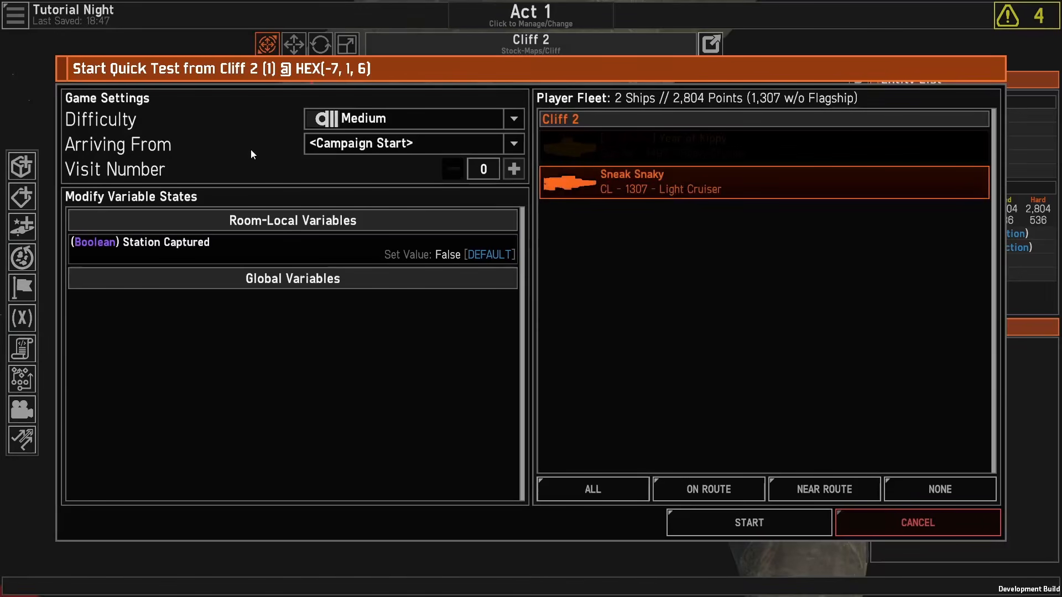
left_click(739, 529)
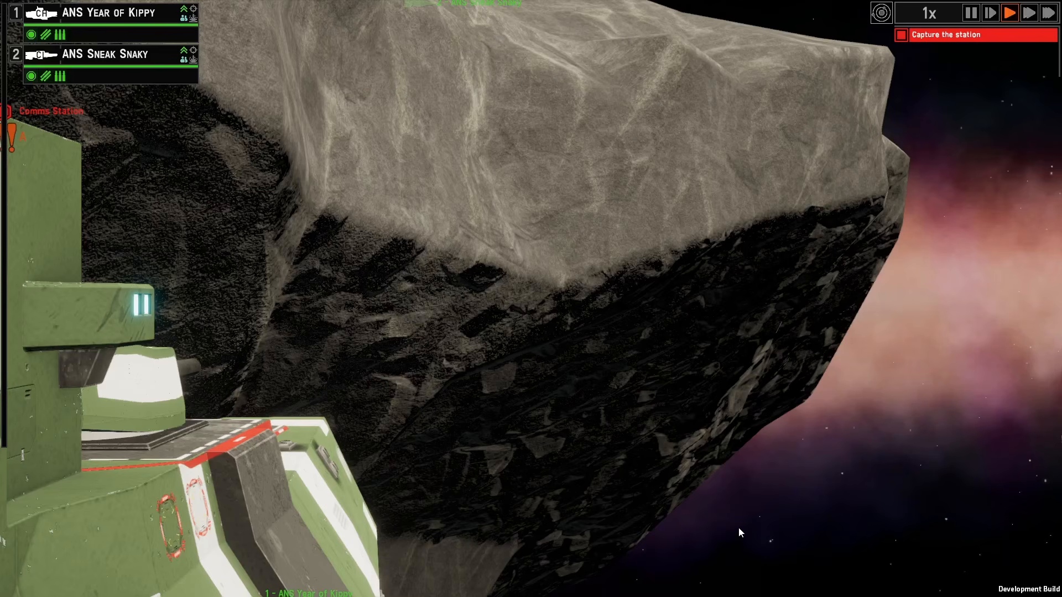
Step: Enable the campaign debug tools with the console command dbgEnableCampaignDebug and close the console
key("space")
key("1")
right_click_drag(686, 289, 619, 271)
key("2")
left_click(672, 225)
right_click_drag(673, 225, 572, 174)
key("space")
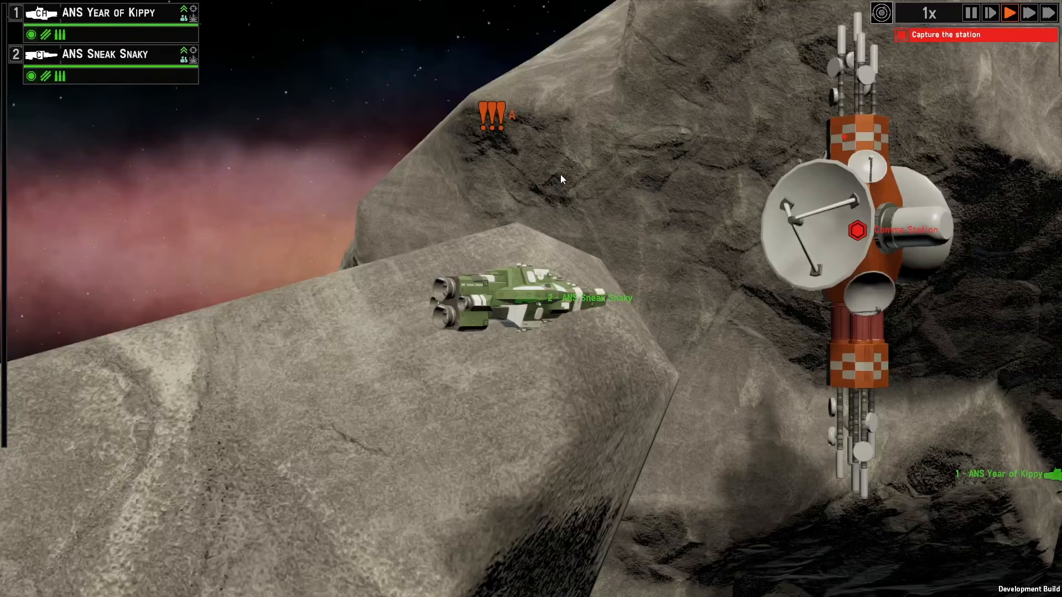
key("grave")
type("d")
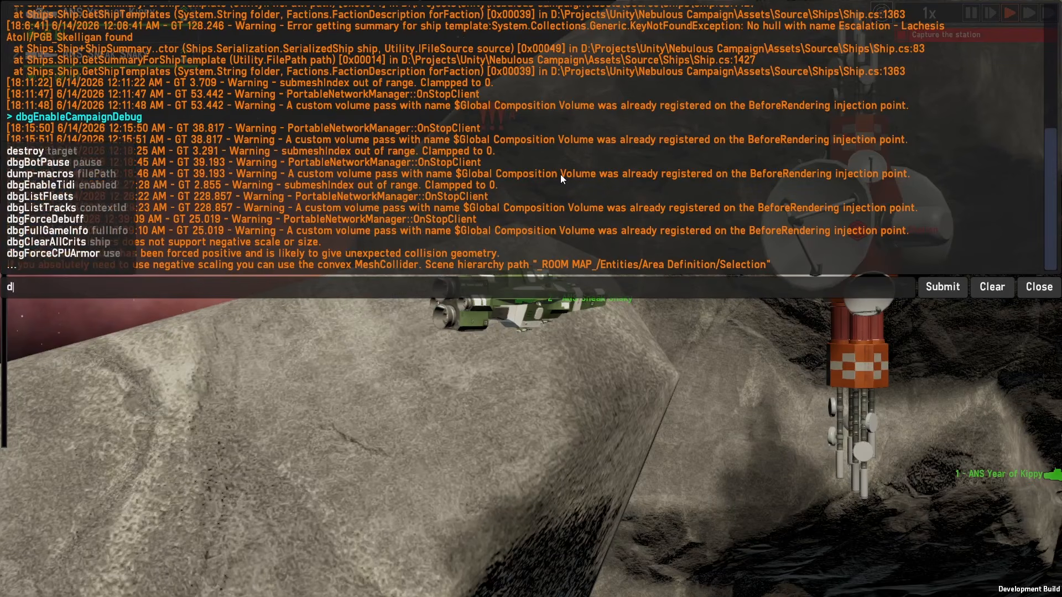
type("bge")
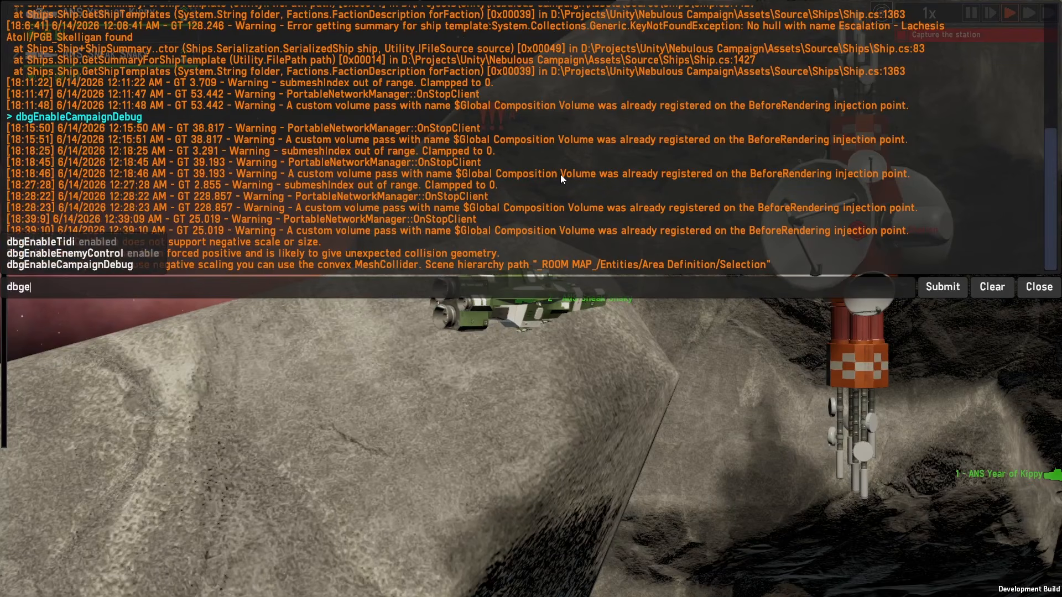
key("Return")
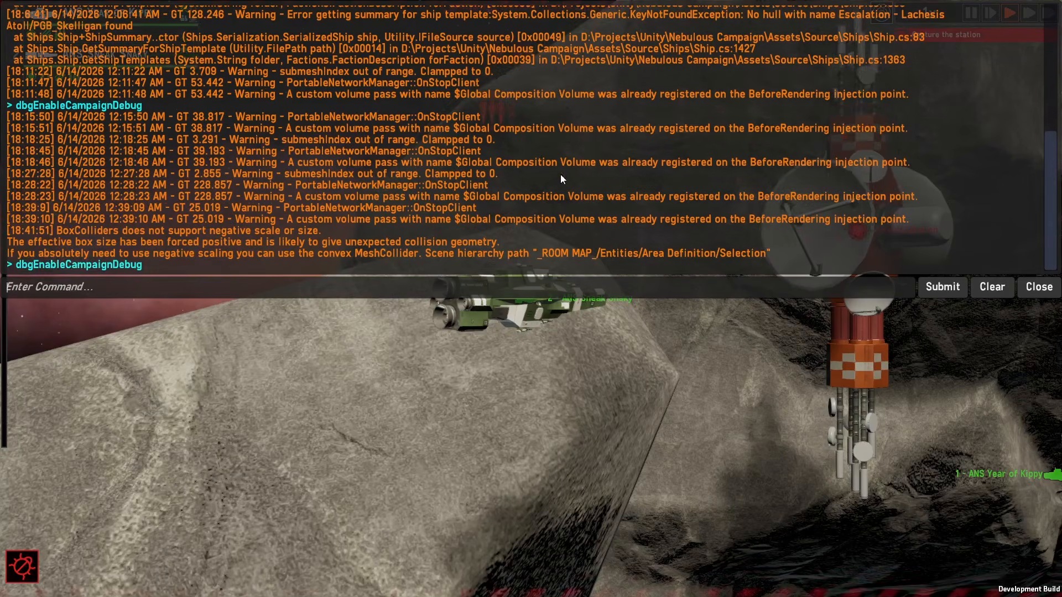
left_click(1040, 286)
Step: Open the AI Visualizer for the OSP Ruttles unit and examine its current mission, priority and assigned area
left_click(28, 576)
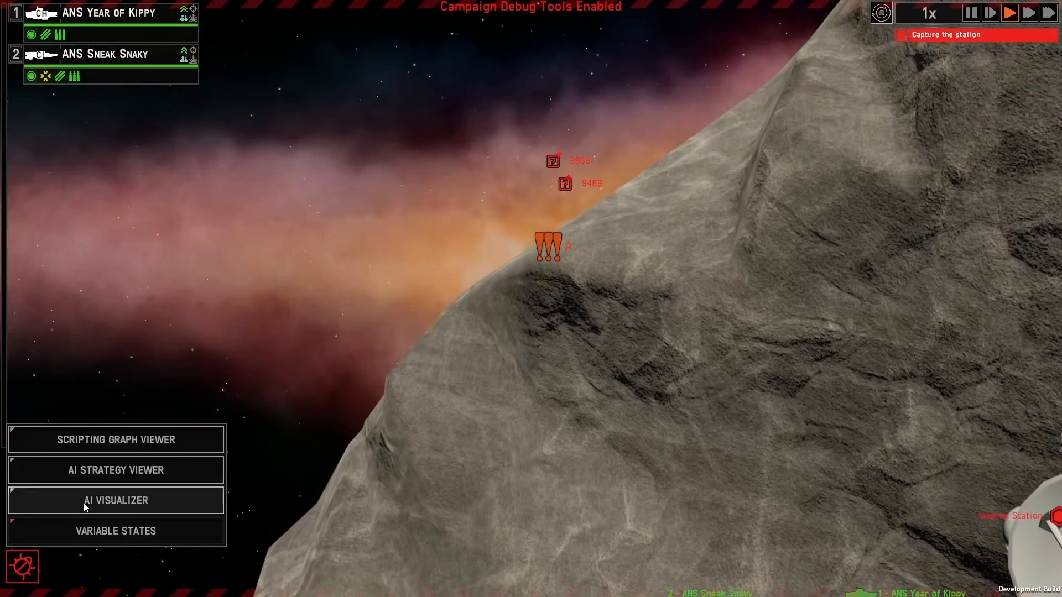
left_click(85, 504)
key("w")
right_click_drag(513, 328, 416, 296)
key("w")
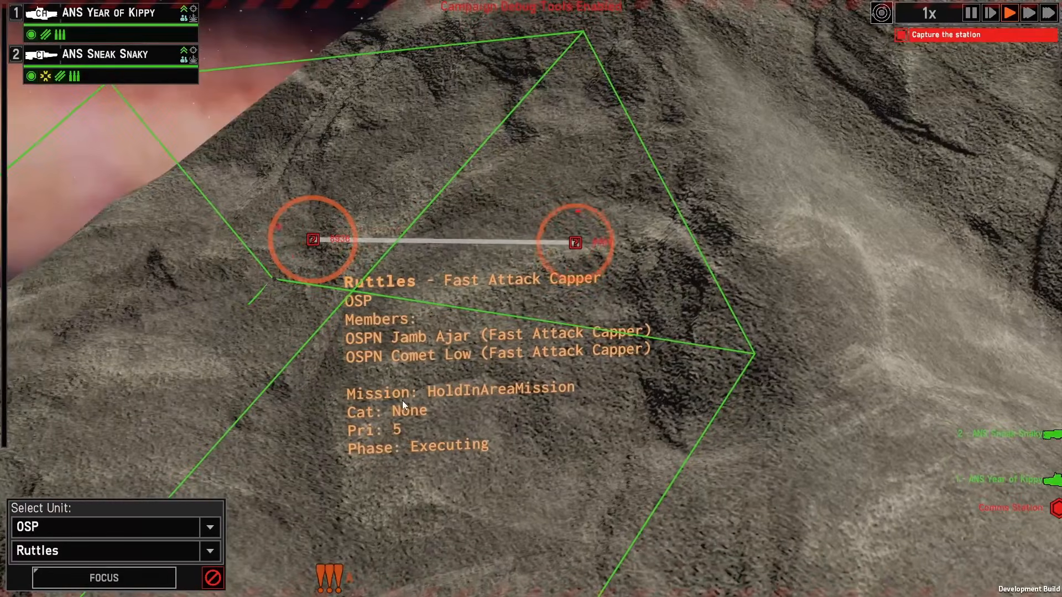
right_click_drag(402, 400, 333, 311)
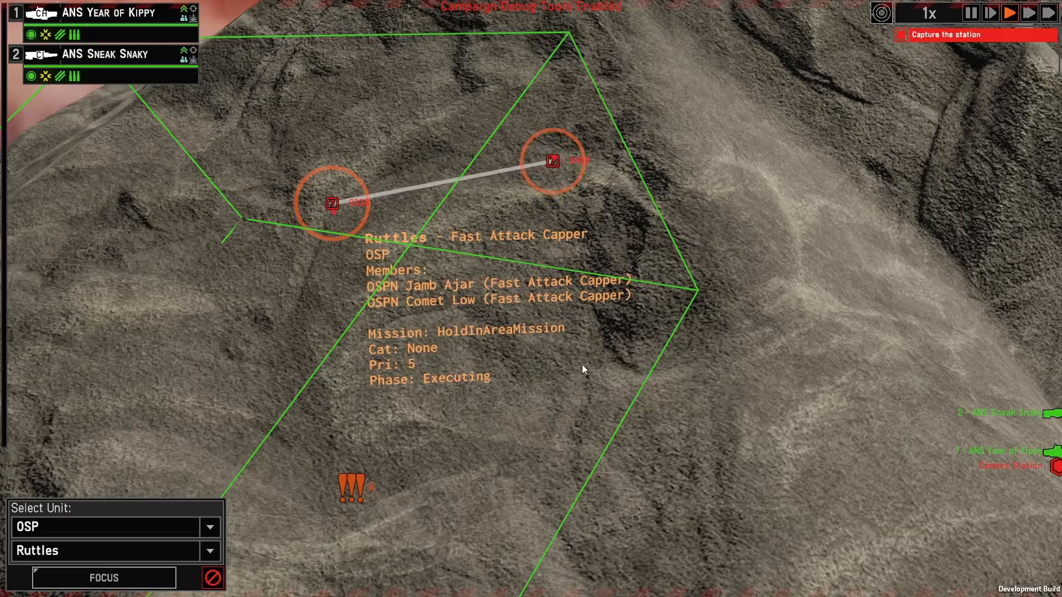
right_click_drag(582, 364, 615, 449)
key("a")
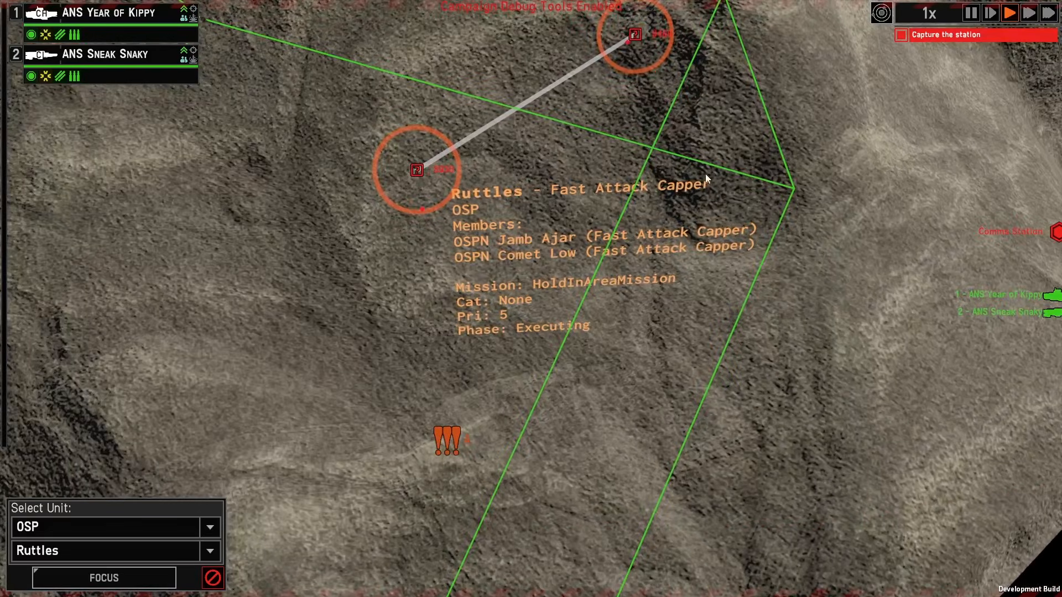
right_click_drag(705, 173, 718, 303)
scroll(736, 254, "down", 5)
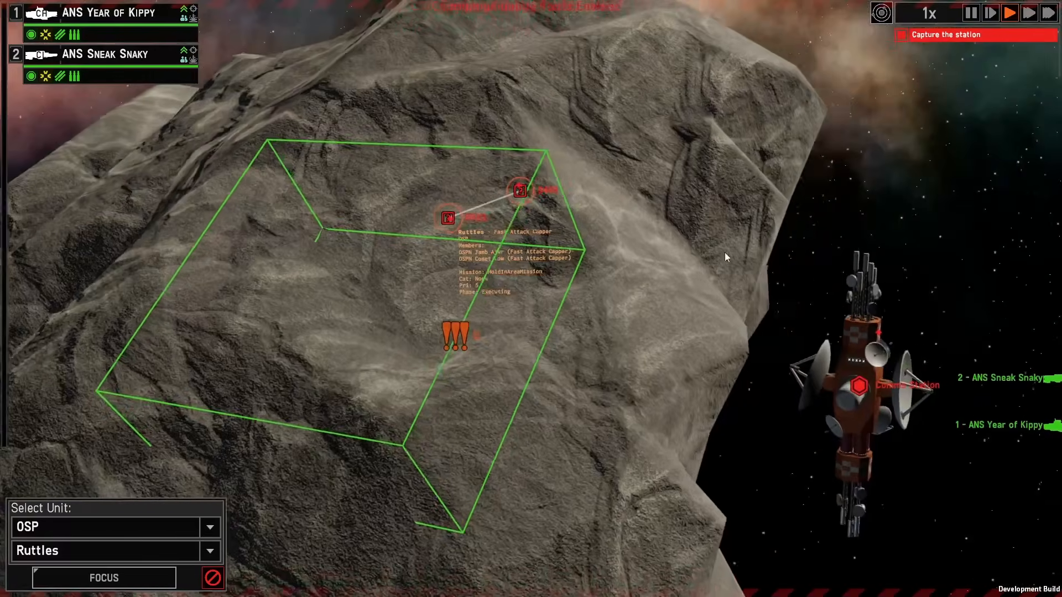
Step: Order ANS Sneak Snaky to move to a raised position beside the Comms Station
key("d")
right_click_drag(725, 252, 677, 315)
key("2")
key("c")
key("ctrl")
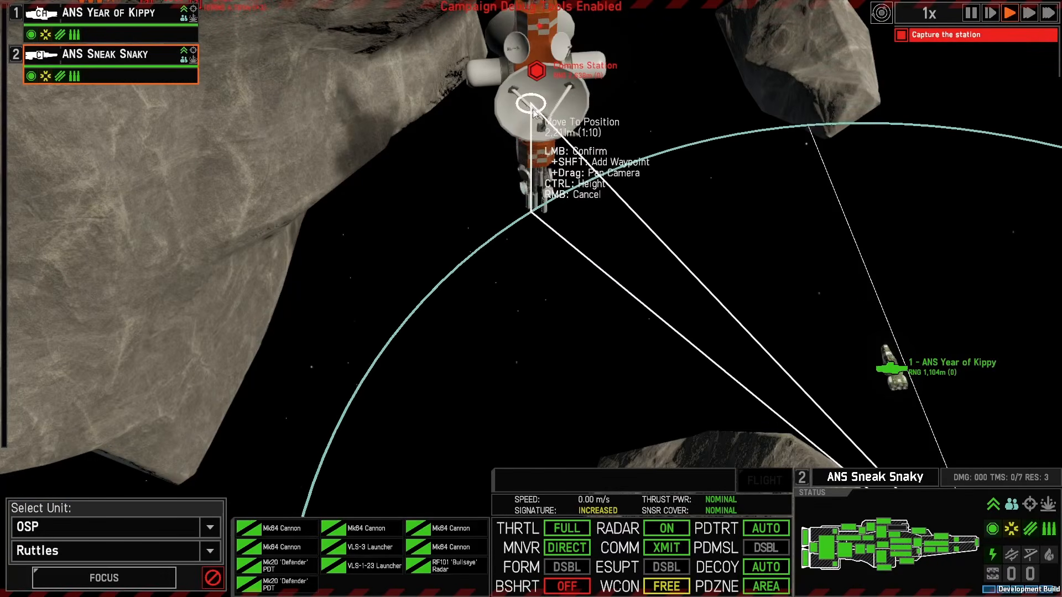
left_click(539, 129)
right_click_drag(539, 130, 426, 72)
key("f")
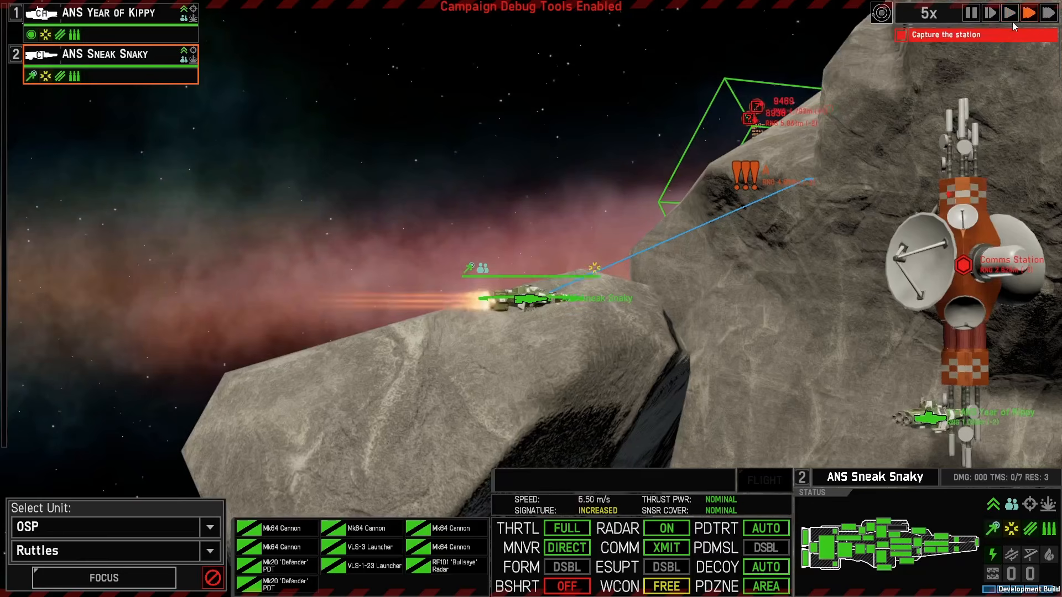
Step: Watch the approach of ANS Sneak Snaky at 5x speed and check the Ruttles' mission in the visualizer
right_click_drag(651, 126, 523, 295)
key("w")
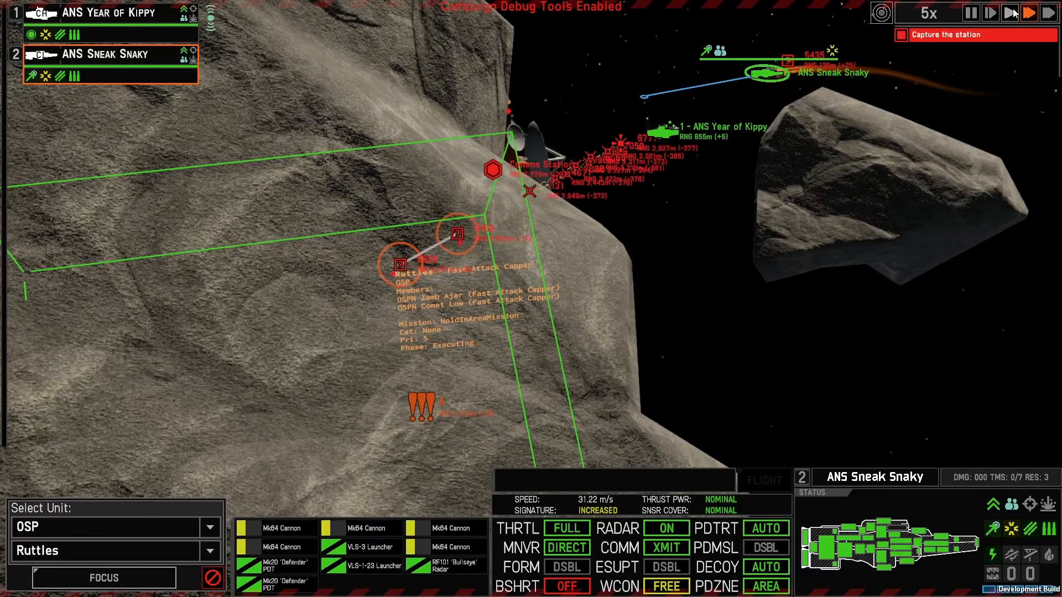
key("f")
right_click_drag(631, 114, 697, 141)
scroll(621, 108, "up", 3)
key("w")
key("f")
key("a")
double_click(380, 22)
right_click_drag(387, 27, 215, 167)
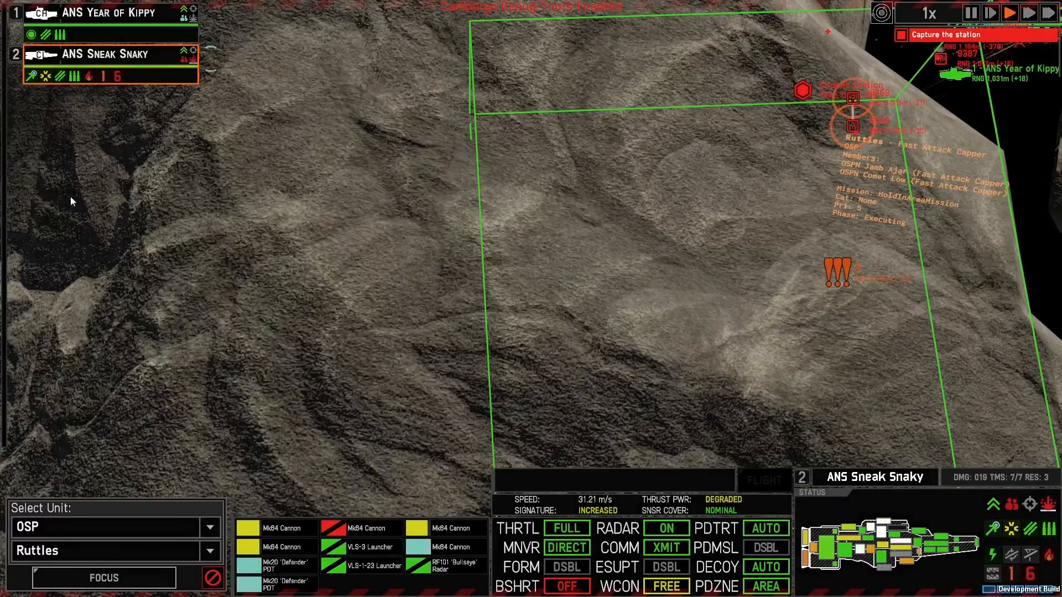
key("f")
right_click_drag(879, 135, 256, 52)
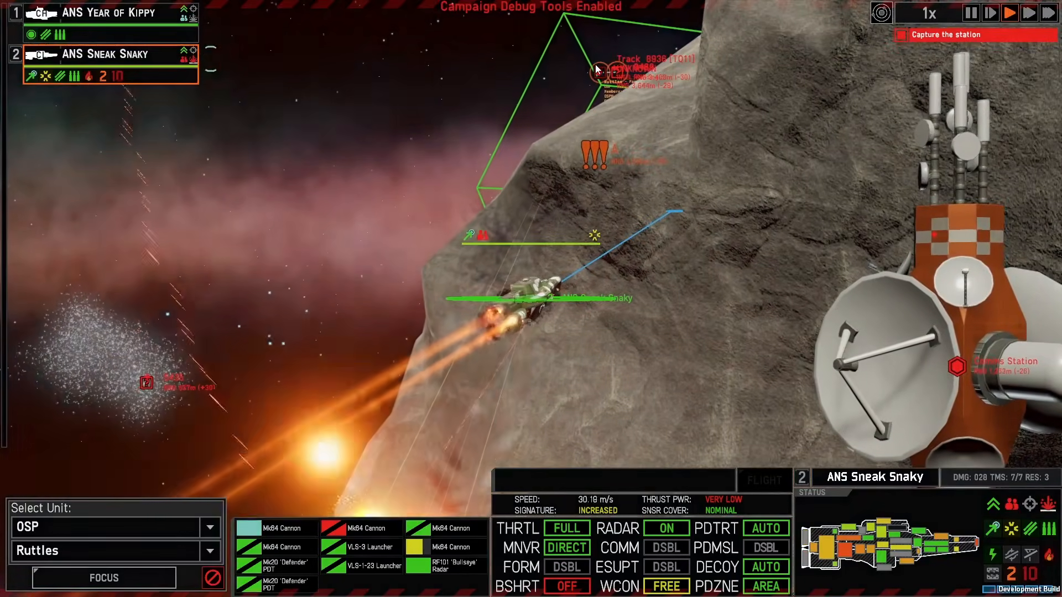
Step: Examine how the Ruttles' mission, priority and target area change as ANS Sneak Snaky nears the station
double_click(594, 69)
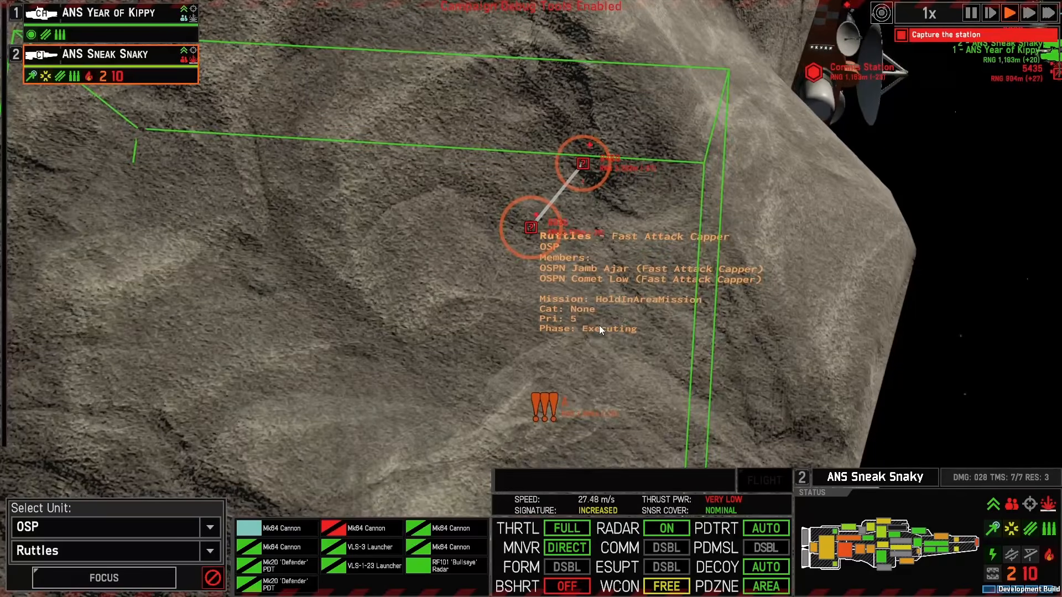
right_click_drag(625, 327, 595, 198)
right_click_drag(752, 160, 274, 224)
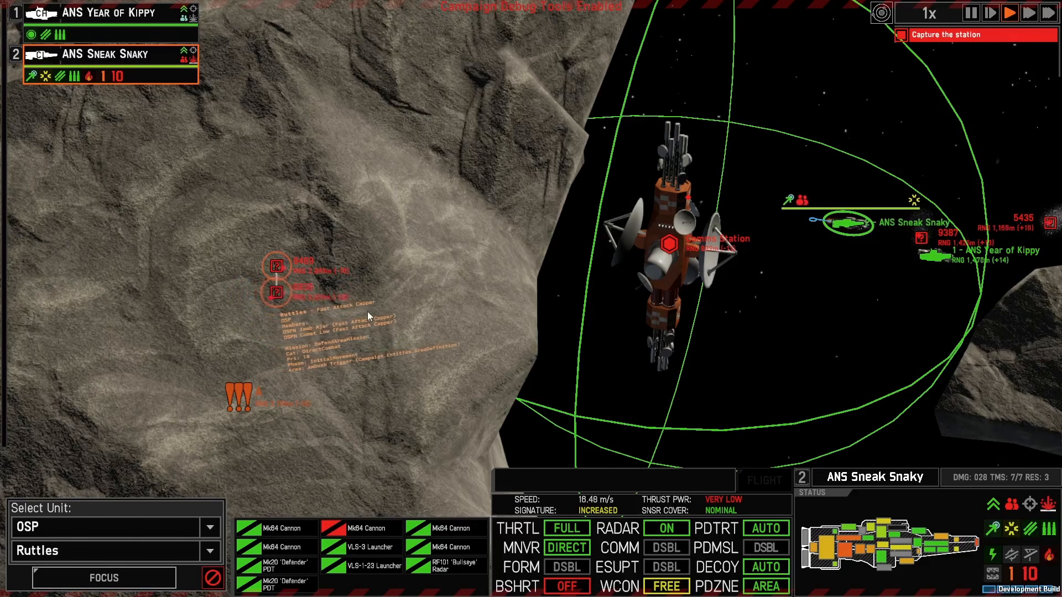
mouse_move(407, 314)
right_mouse_down()
mouse_move(452, 283)
mouse_move(340, 338)
right_mouse_up()
middle_click(339, 338)
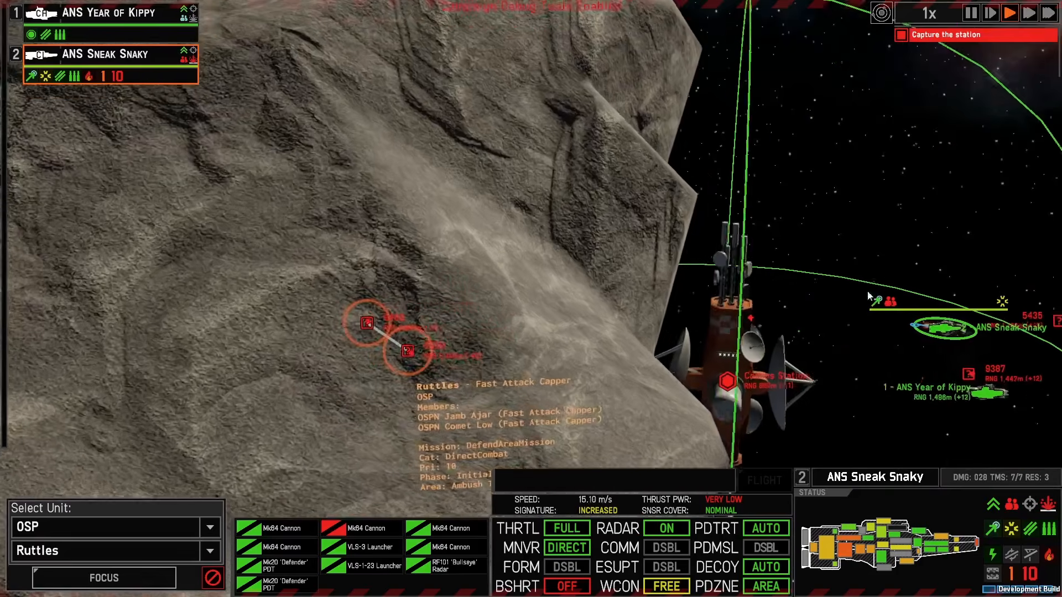
middle_click_drag(755, 460, 755, 348)
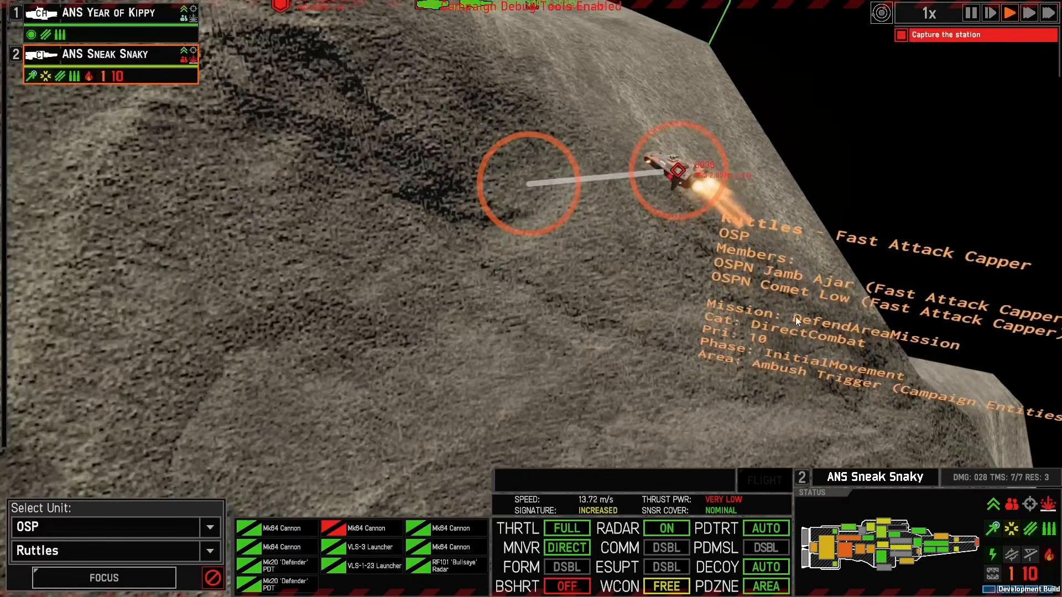
scroll(804, 303, "down", 2)
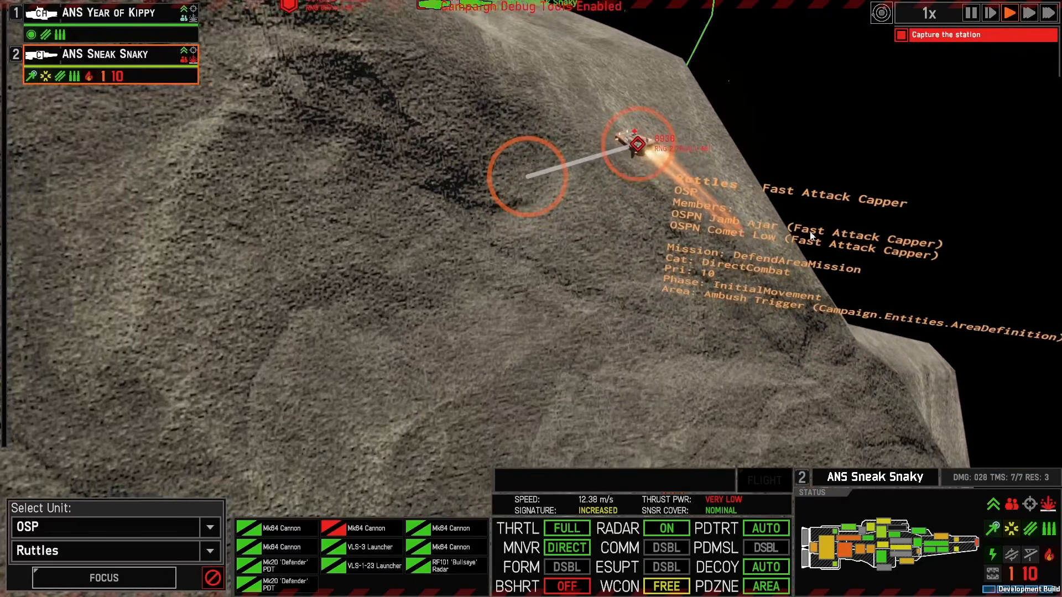
right_click_drag(757, 254, 621, 166)
key("w")
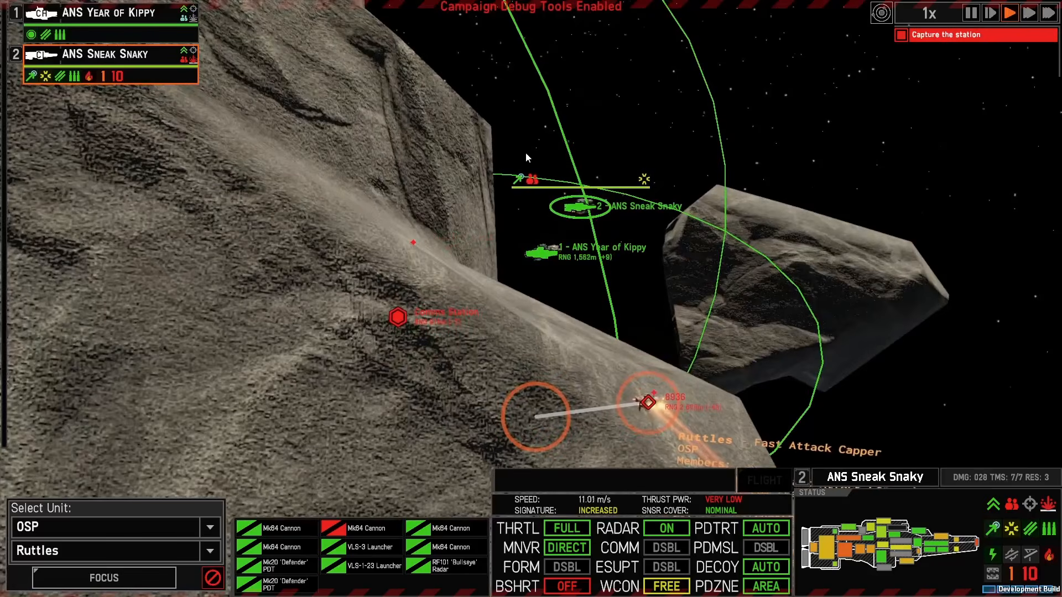
key("d")
key("s")
Step: Follow the Ruttles' movement toward the ambush area at 5x speed, and return the simulation to 1x
left_click(1029, 13)
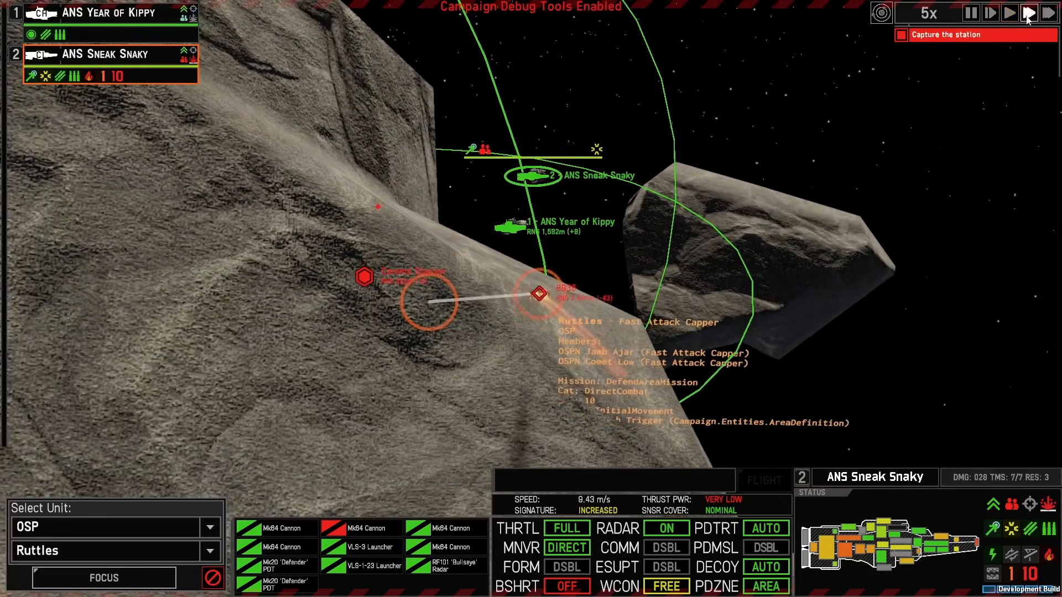
right_click_drag(450, 278, 427, 276)
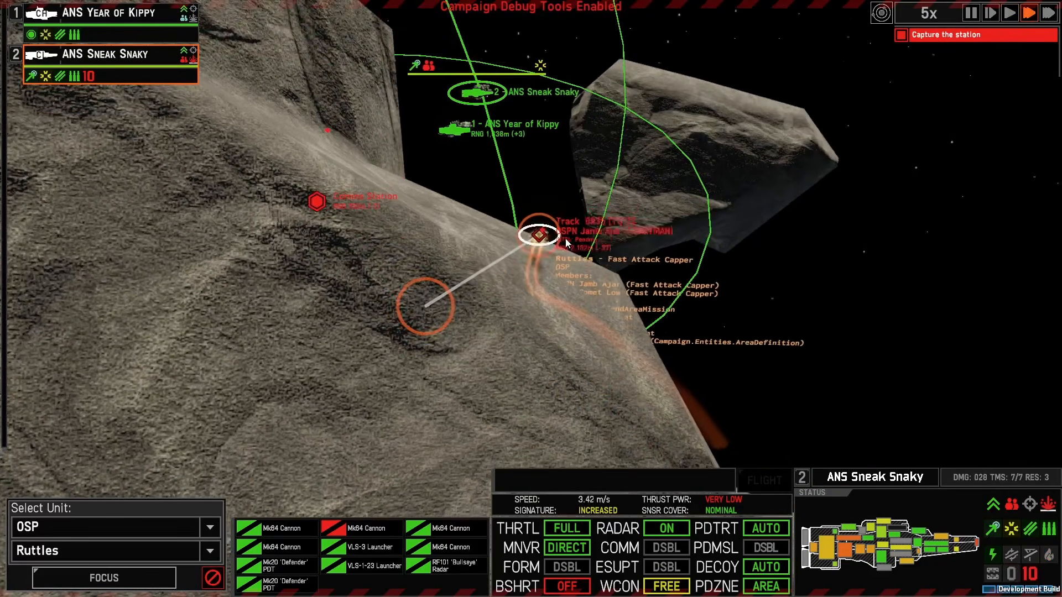
right_click_drag(565, 238, 508, 214)
key("d")
left_click(337, 299)
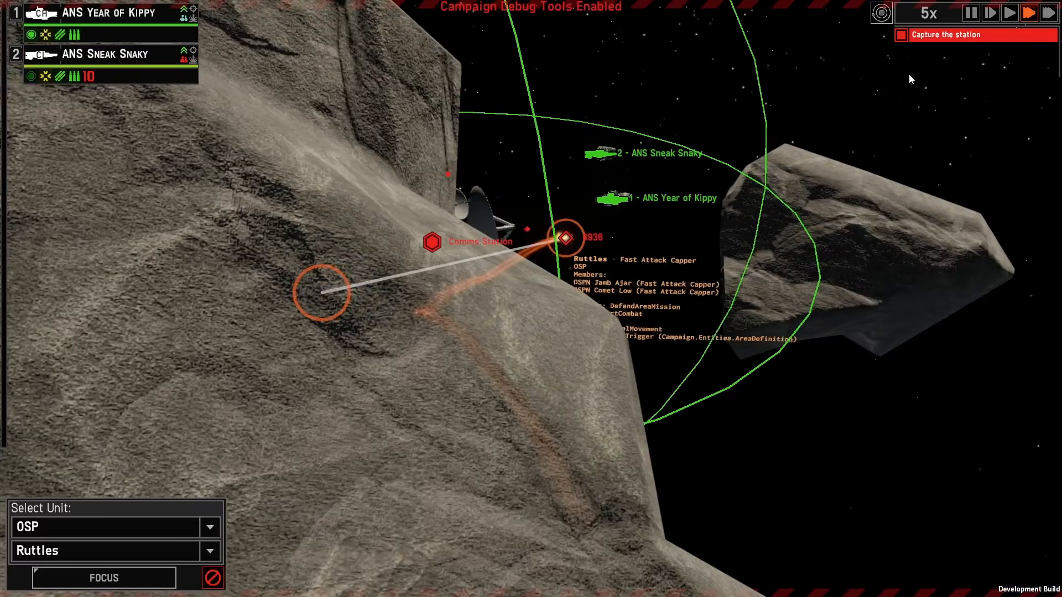
left_click(1008, 13)
Step: Turn on the visualizer's visibility override and follow the leading Ruttle's attack near the Comms Station
key("2")
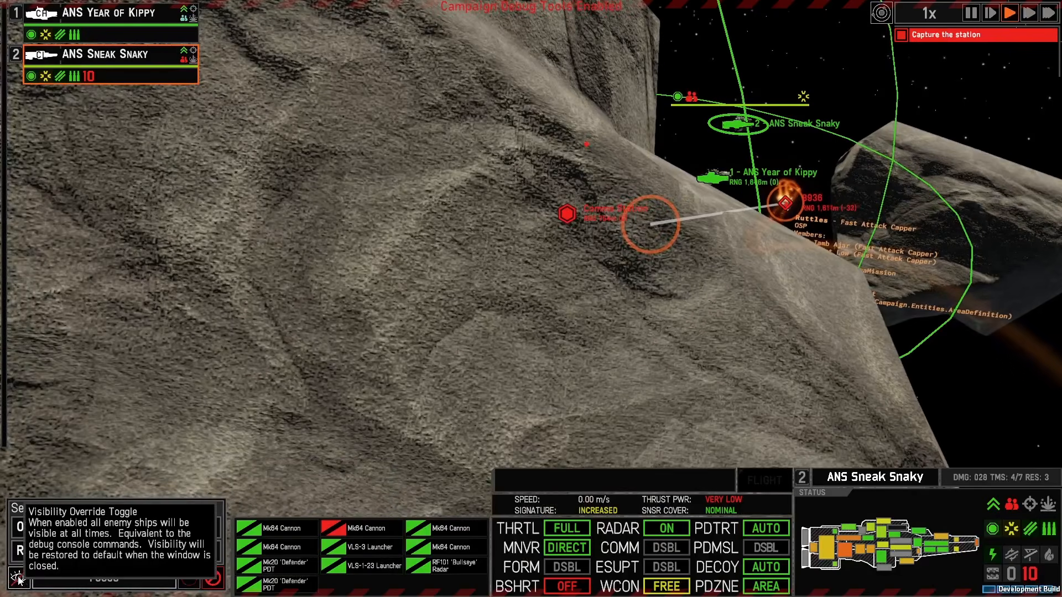
left_click(20, 580)
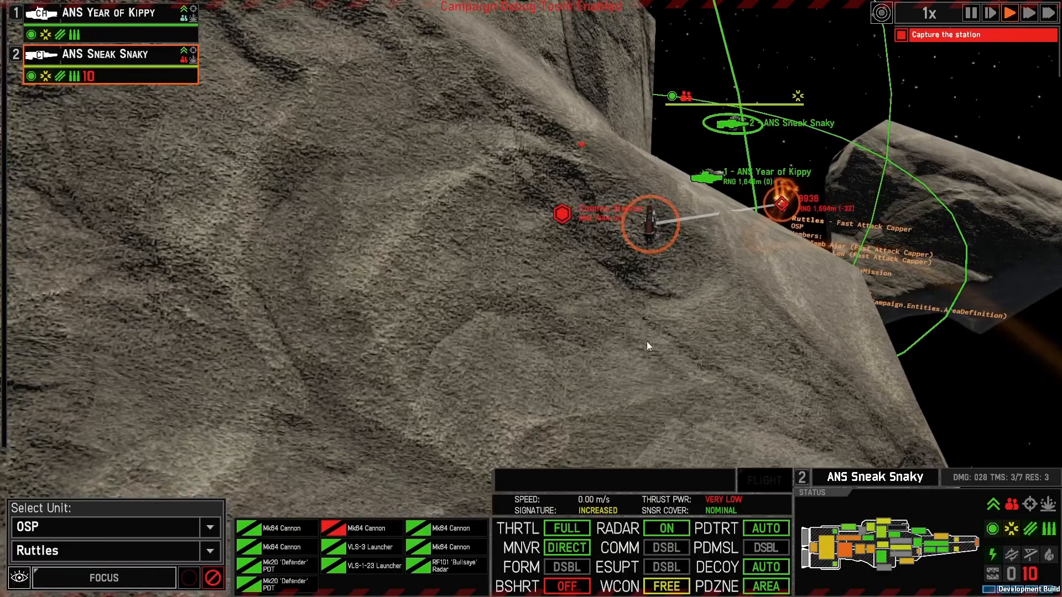
middle_click(651, 228)
scroll(693, 290, "up", 4)
mouse_move(693, 291)
right_mouse_down()
mouse_move(651, 282)
mouse_move(845, 259)
mouse_move(798, 319)
right_mouse_up()
scroll(798, 319, "down", 4)
key("d")
key("w")
right_click_drag(859, 306, 499, 393)
key("a")
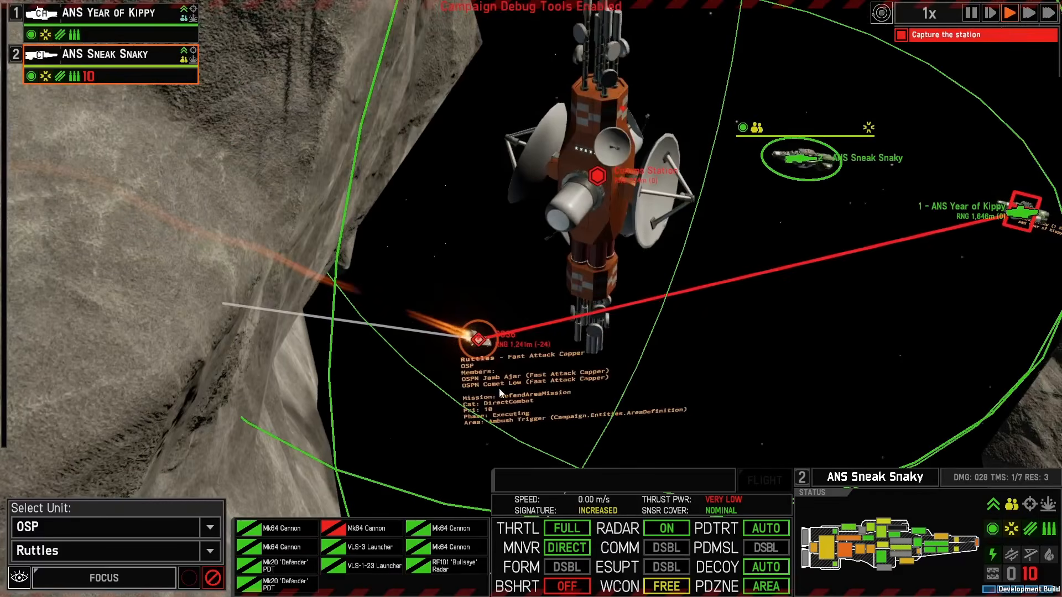
middle_click(504, 343)
right_click_drag(874, 371, 984, 351)
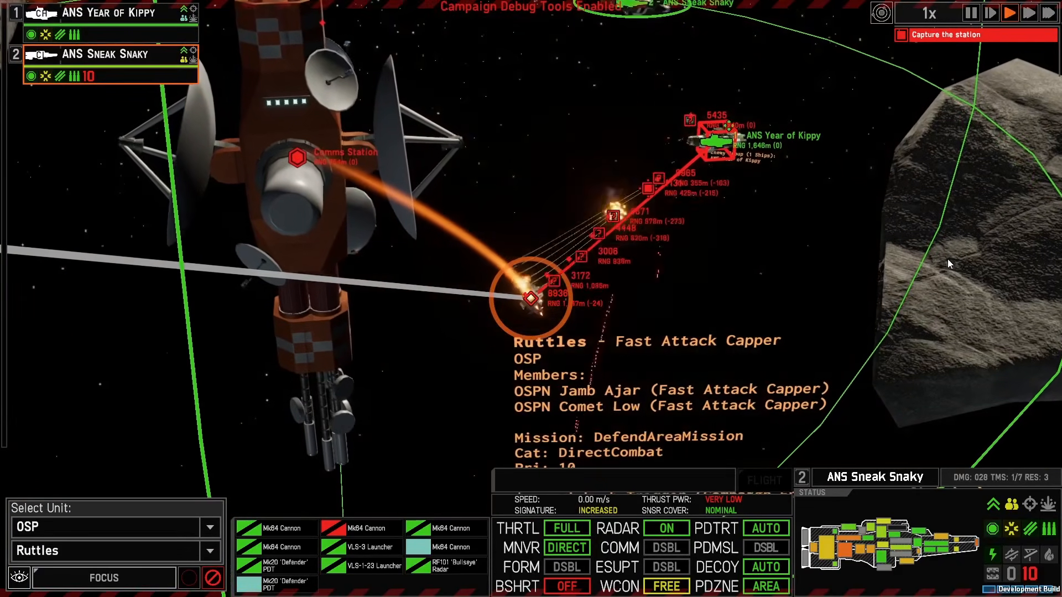
Step: Examine the leading Ruttle's attack on ANS Year of Kippy from several angles around the Comms Station
scroll(890, 251, "down", 4)
right_click_drag(937, 260, 477, 210)
key("a")
key("a")
key("w")
key("d")
left_click(765, 245)
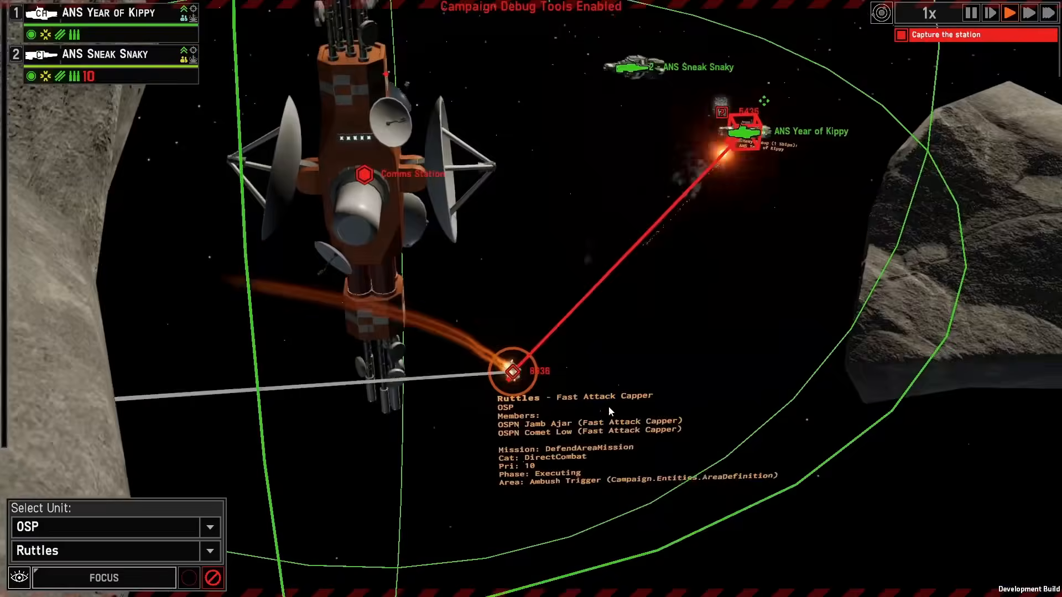
key("a")
right_click_drag(609, 409, 913, 395)
key("w")
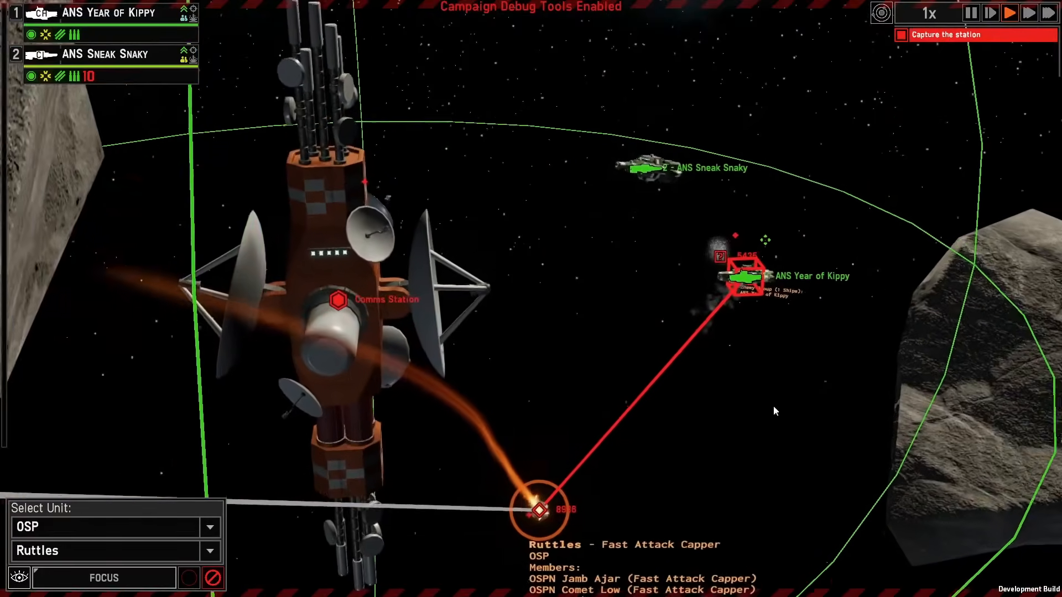
right_click_drag(692, 439, 690, 488)
key("s")
right_click_drag(599, 316, 642, 191)
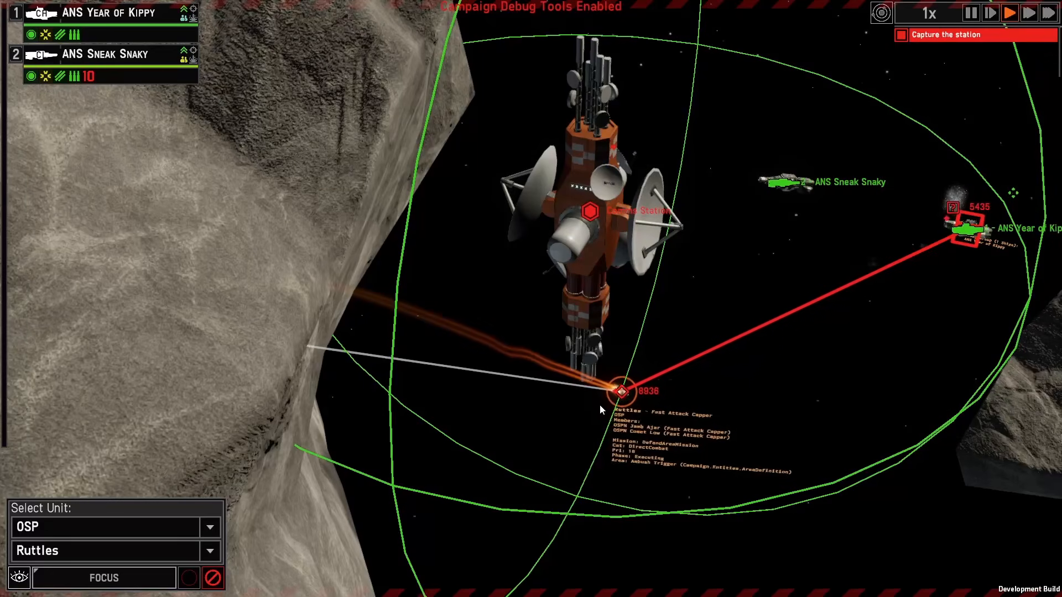
Step: Find the trailing Ruttle beside the large asteroid, focus on it and examine its course toward the fight
right_click_drag(762, 365, 397, 216)
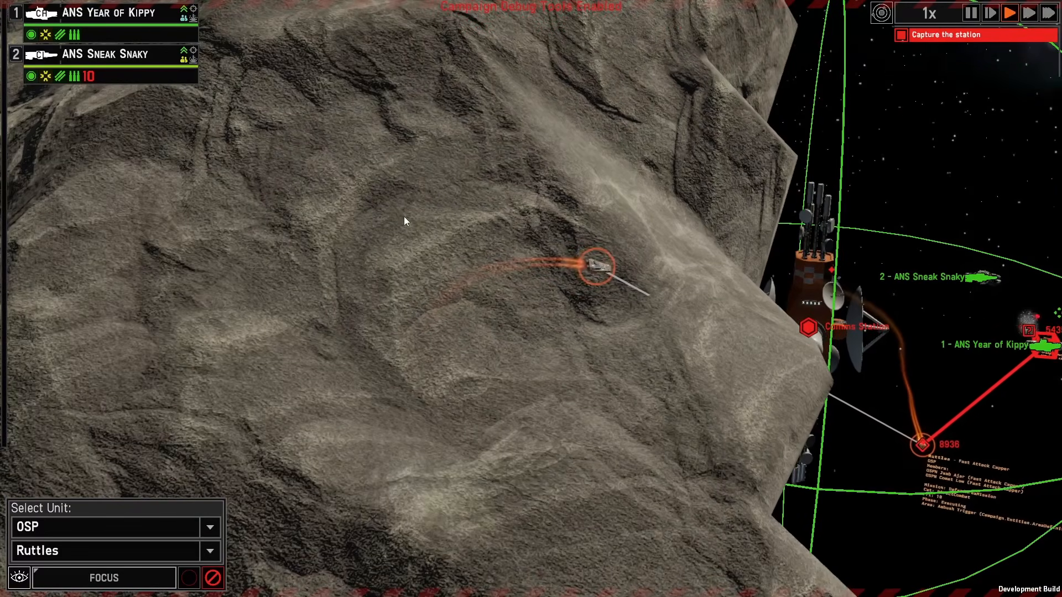
key("d")
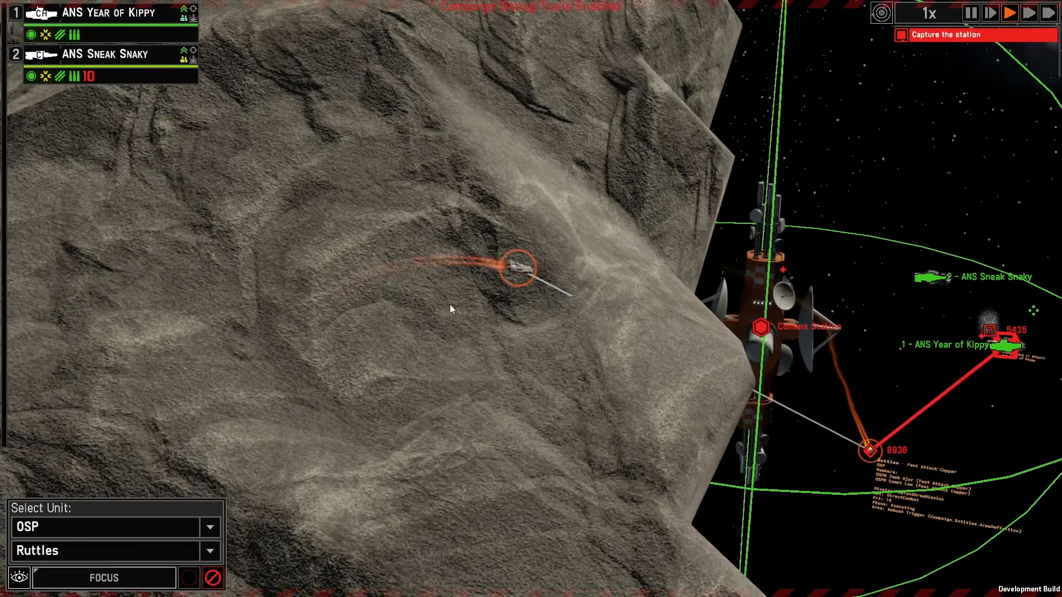
key("d")
key("w")
key("w")
scroll(363, 323, "up", 5)
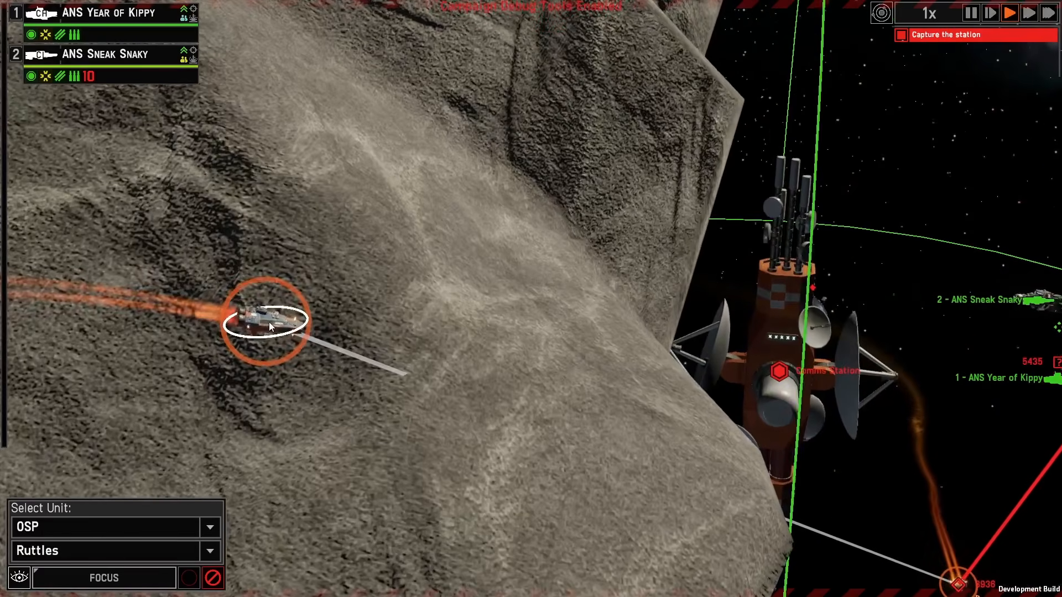
double_click(269, 322)
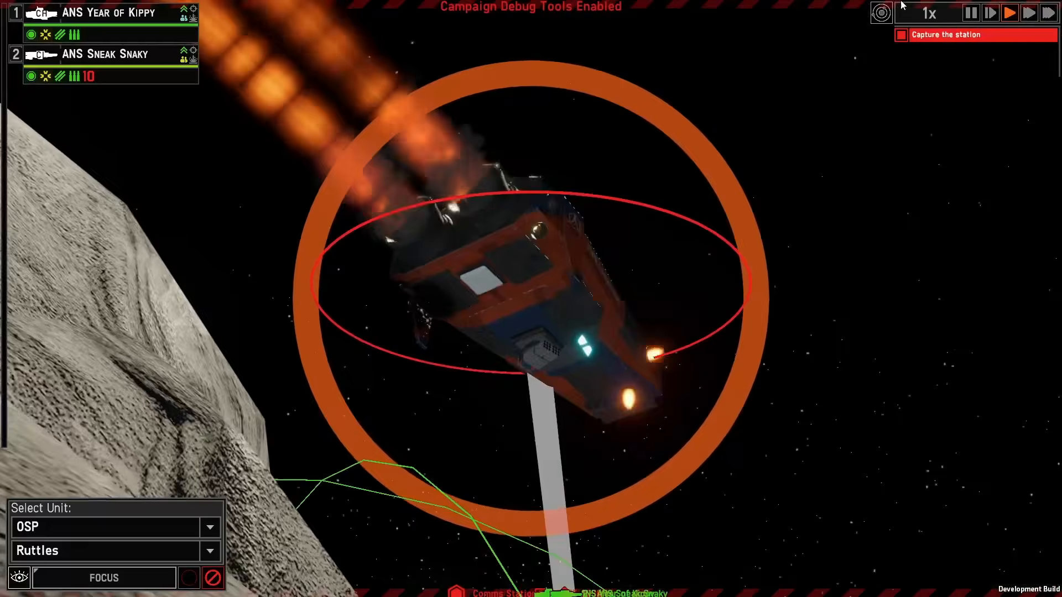
right_click_drag(902, 4, 11, 420)
scroll(824, 175, "up", 4)
scroll(11, 420, "down", 5)
scroll(799, 303, "down", 5)
mouse_move(800, 303)
right_mouse_down()
mouse_move(818, 319)
mouse_move(802, 314)
right_mouse_up()
Step: End the playtest and return to the campaign editor
key("Escape")
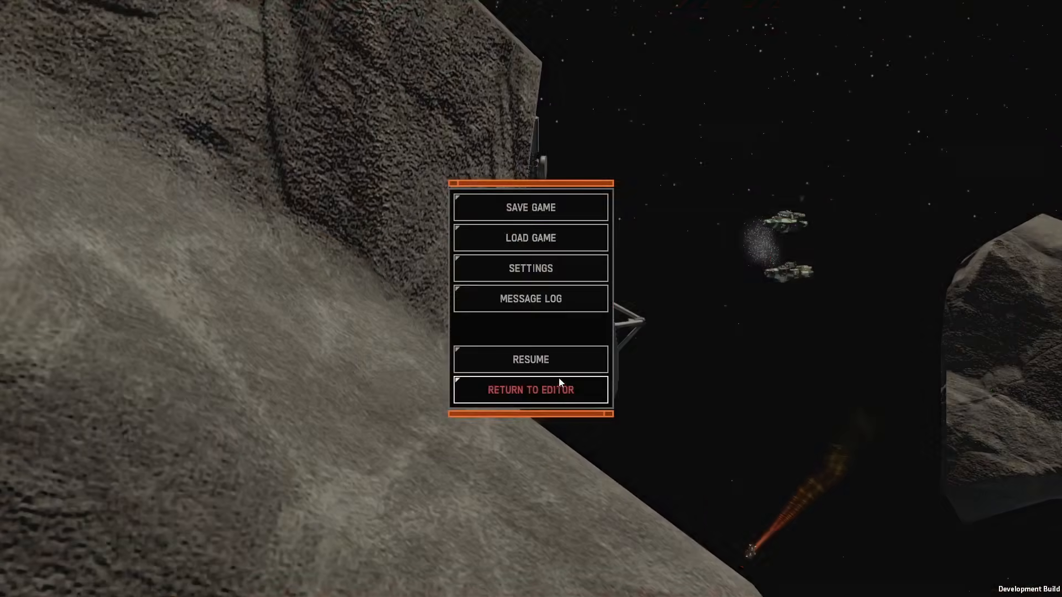
left_click(556, 382)
left_click(476, 378)
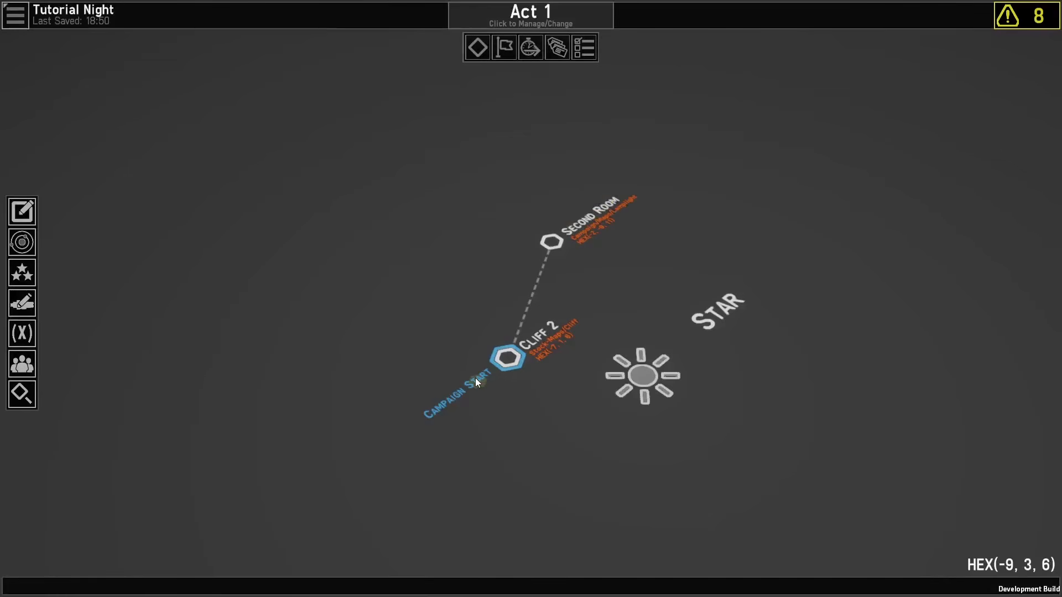
Step: Add a campaign faction based on Shelter Alliance, set its allegiance to Friendly, and close the faction list
left_click(22, 364)
left_click(265, 570)
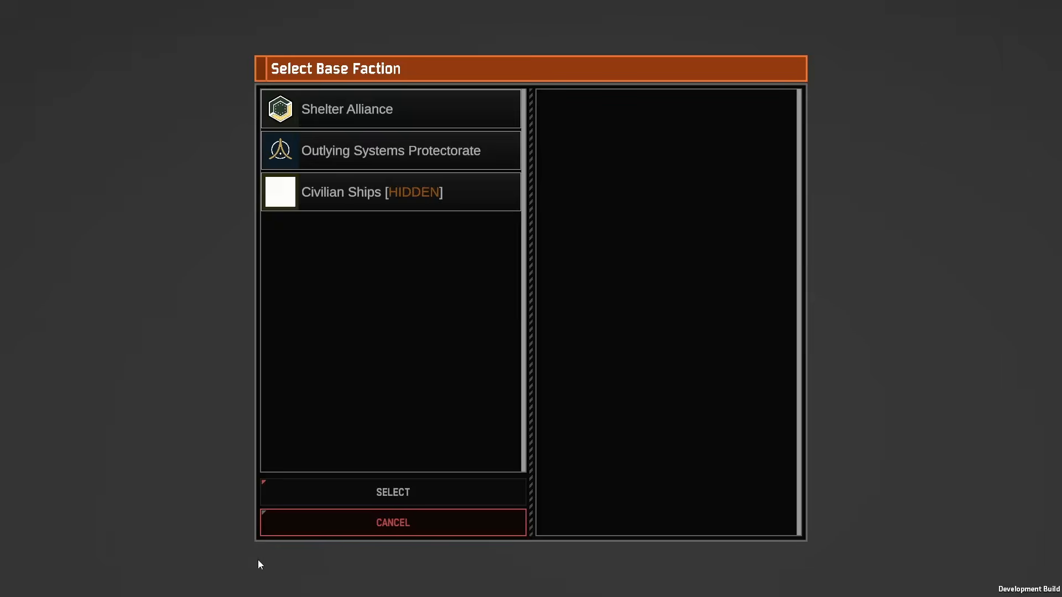
double_click(317, 121)
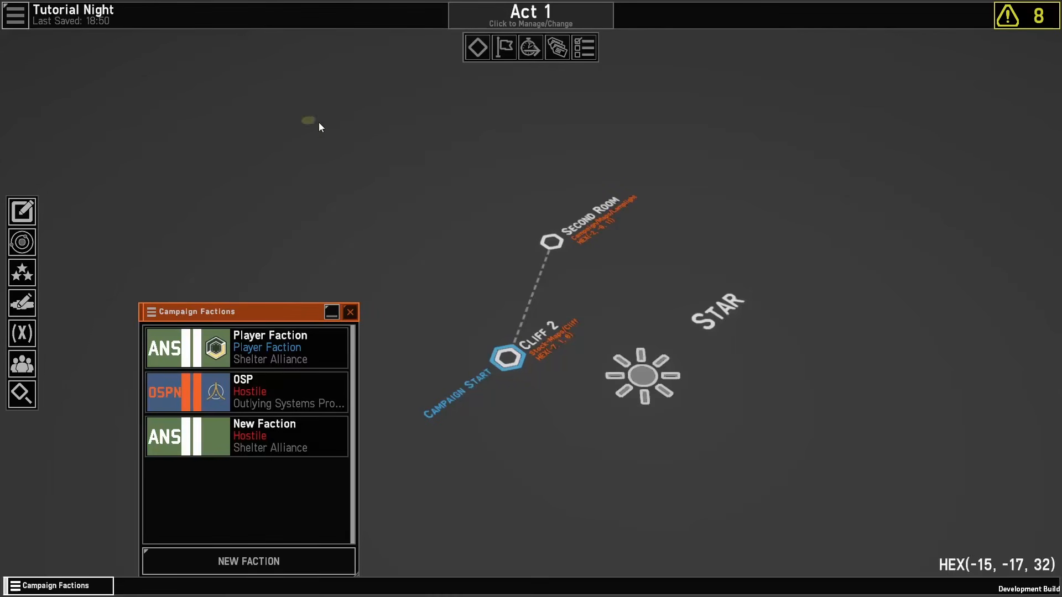
right_click(241, 437)
mouse_move(372, 485)
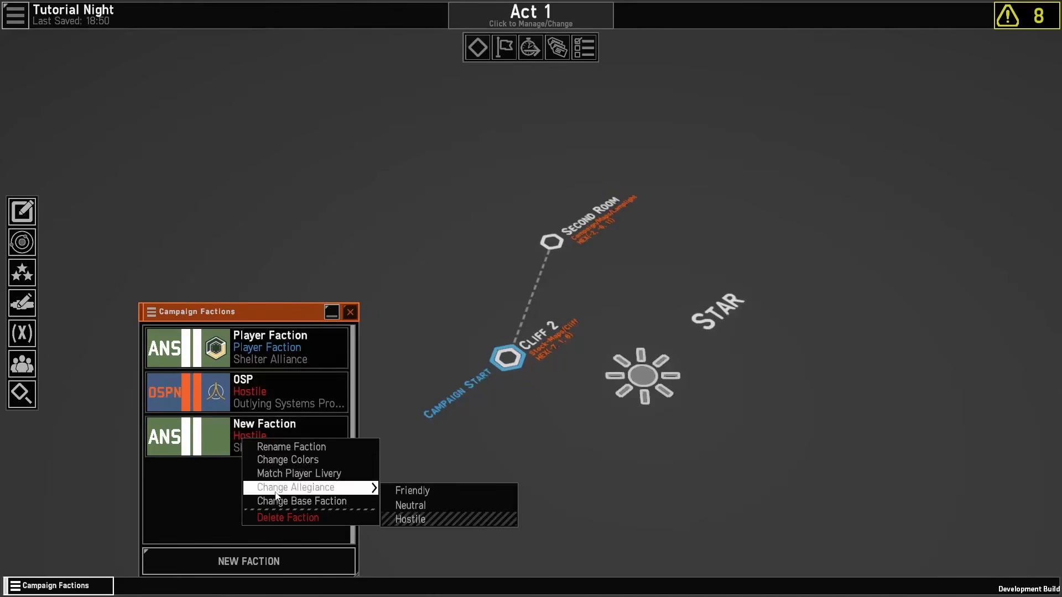
left_click(412, 491)
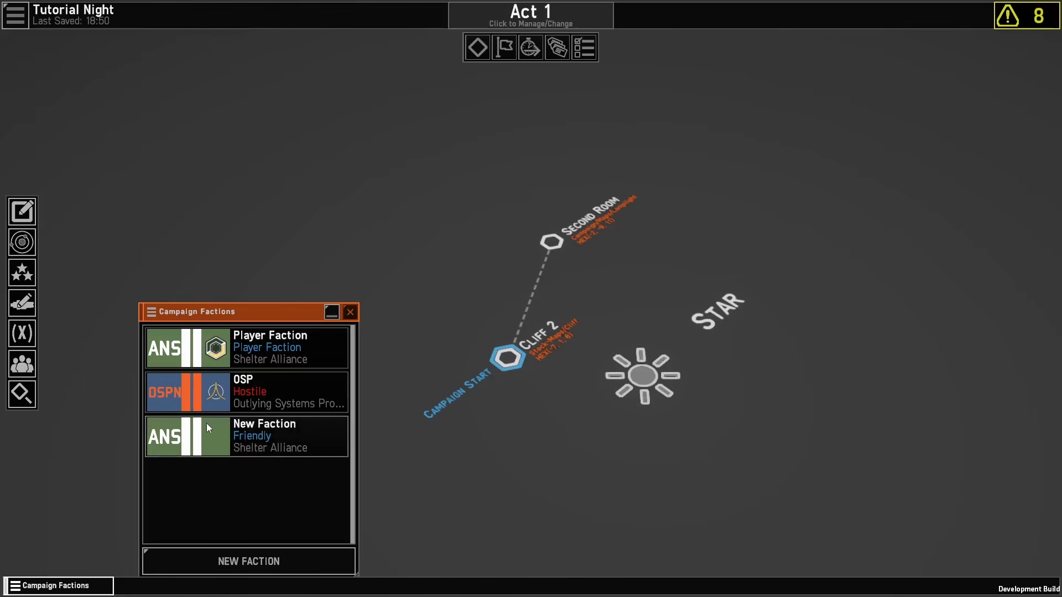
left_click(354, 313)
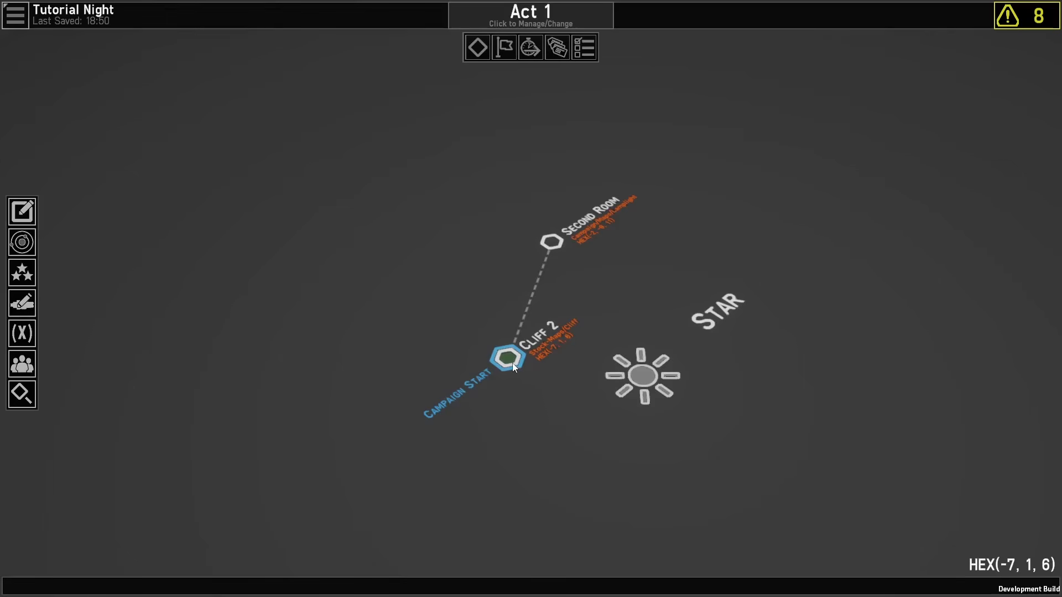
Step: Enter the Cliff 2 room and open its triggered events graph
middle_click_drag(512, 363, 393, 390)
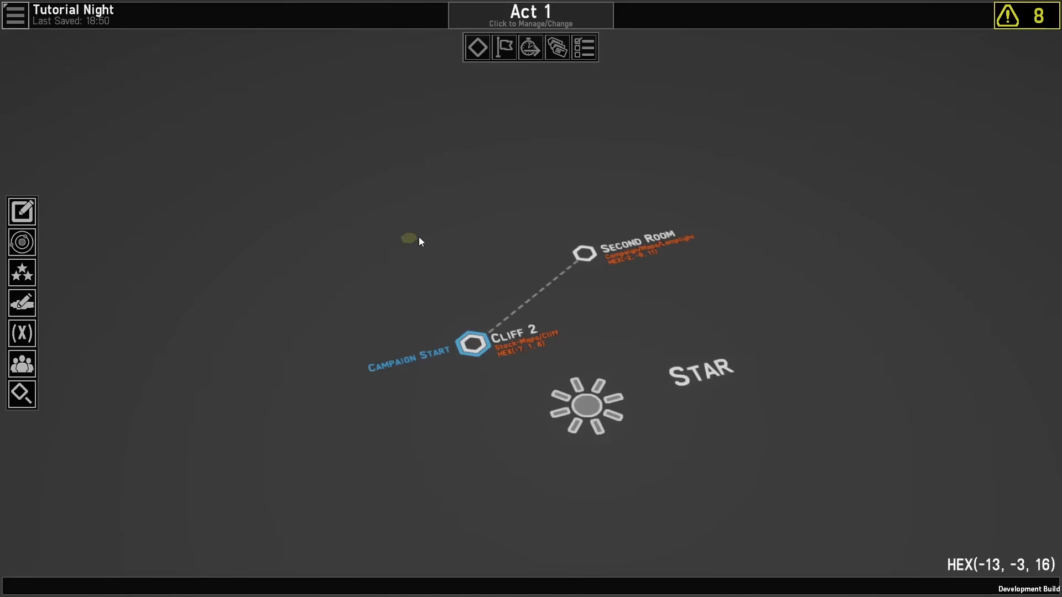
left_click(469, 345)
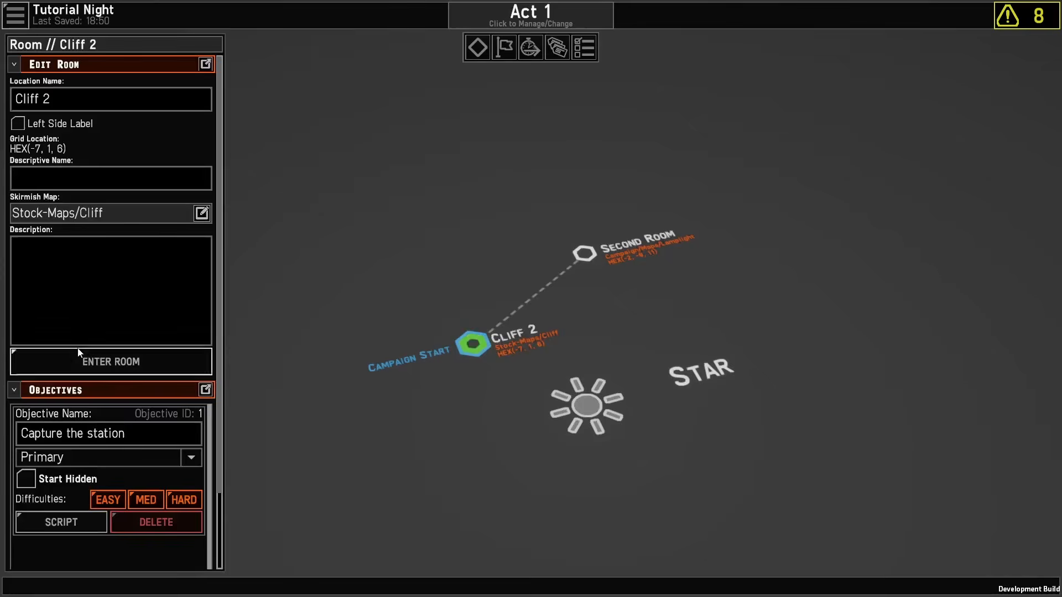
left_click(61, 362)
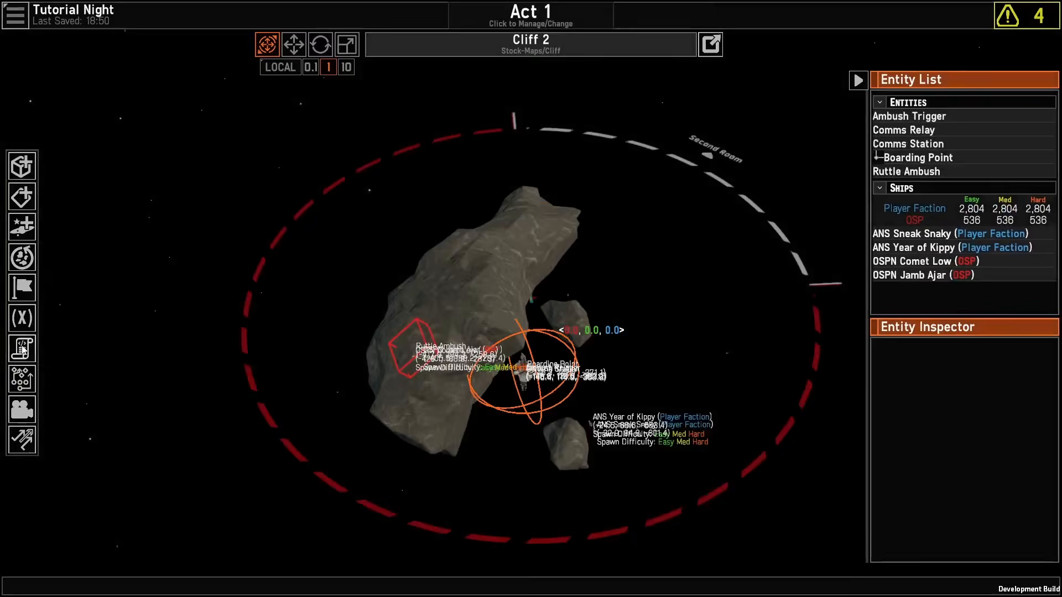
left_click(22, 349)
right_click(327, 286)
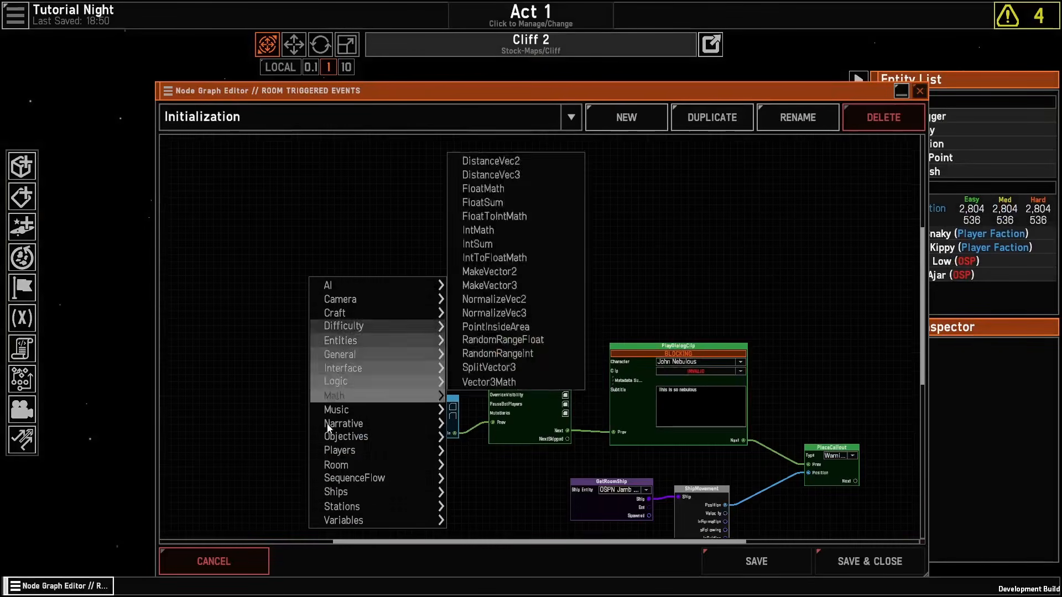
left_click(483, 468)
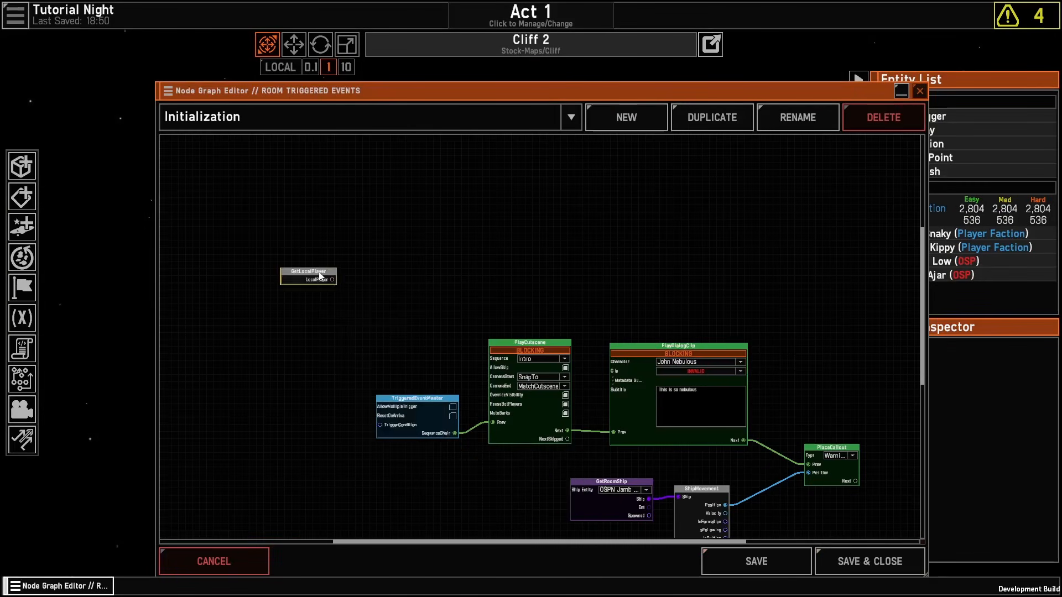
scroll(303, 260, "up", 2)
left_click_drag(308, 211, 250, 268)
key("Delete")
Step: Add an IntByDifficulty node in the empty area of the Initialization graph
right_click(261, 282)
mouse_move(323, 489)
mouse_move(332, 456)
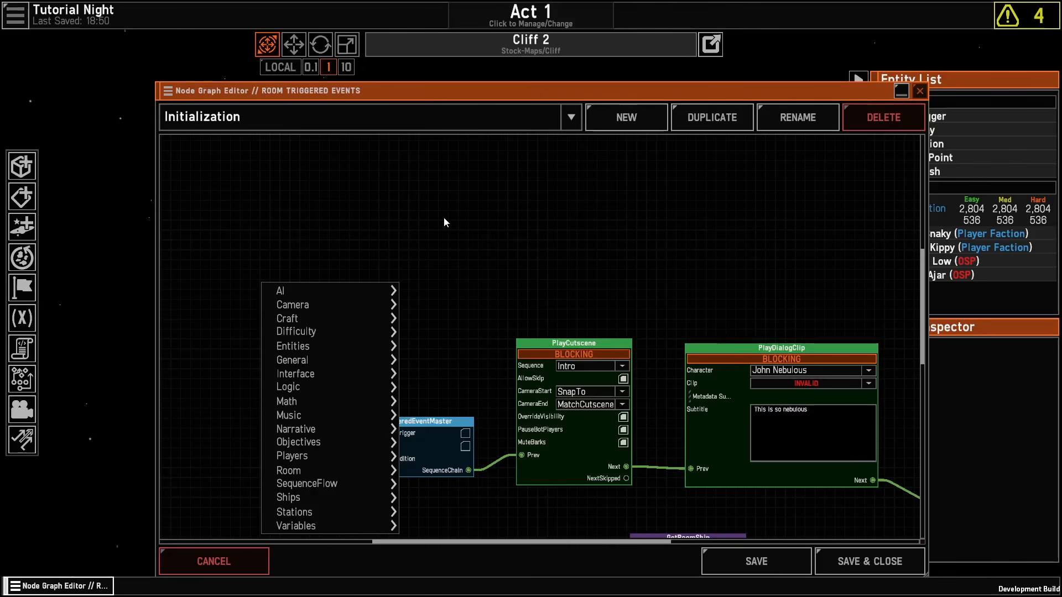
mouse_move(386, 335)
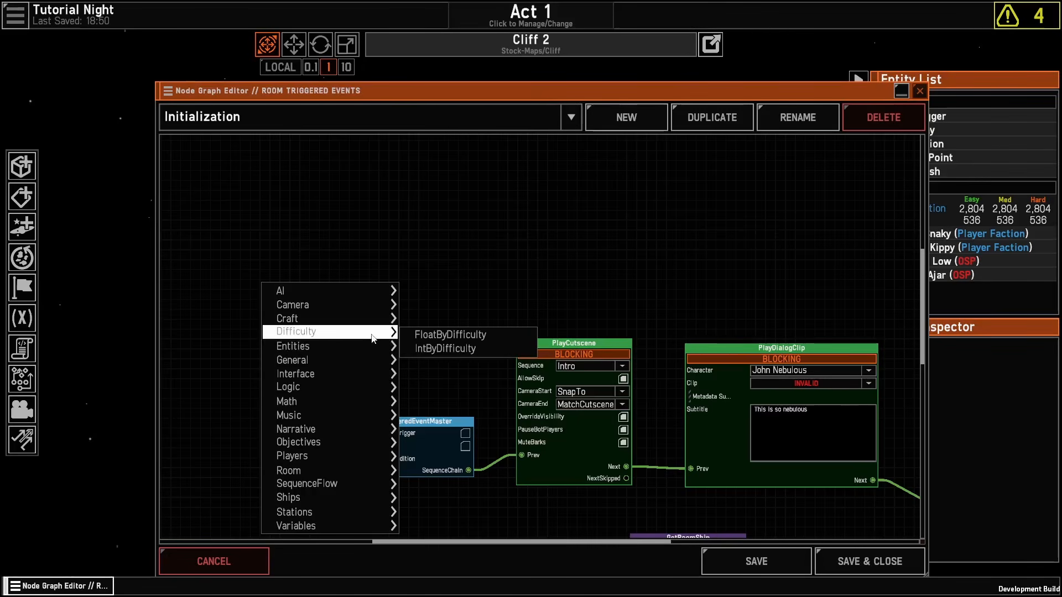
mouse_move(360, 357)
left_click(443, 349)
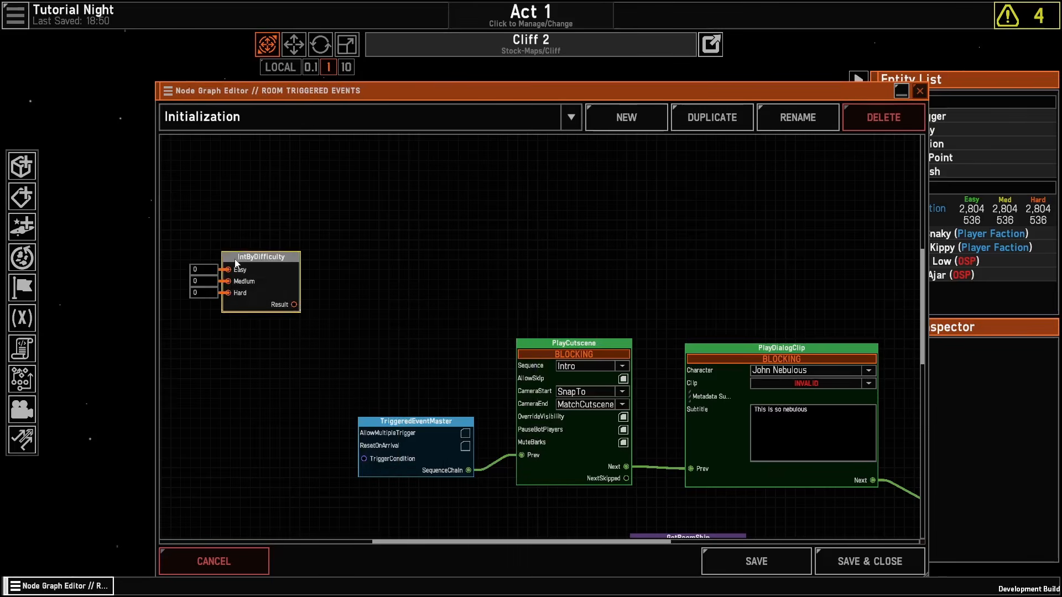
right_click(348, 229)
mouse_move(396, 438)
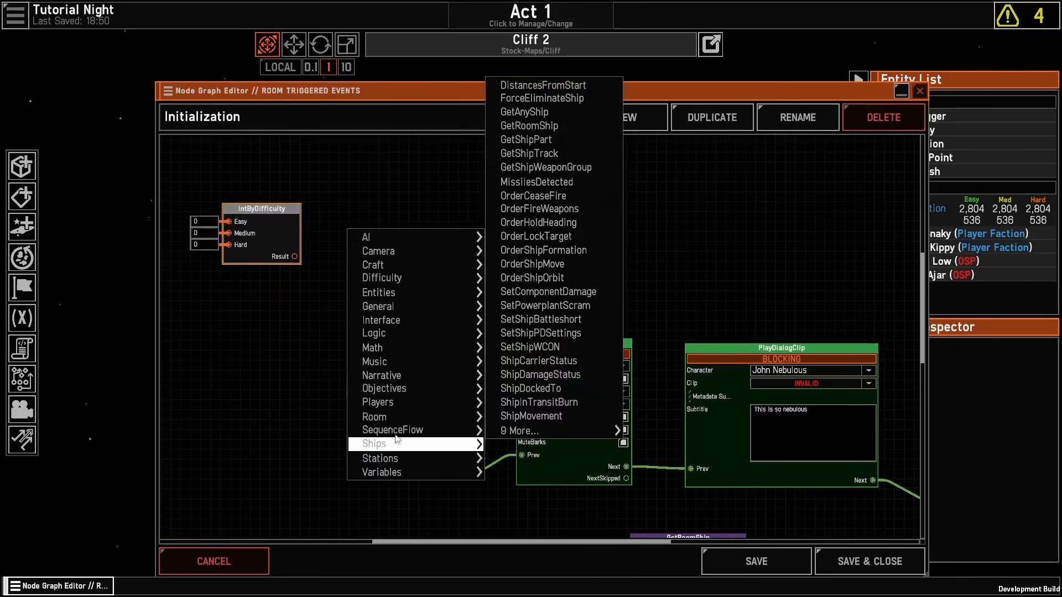
left_click(525, 447)
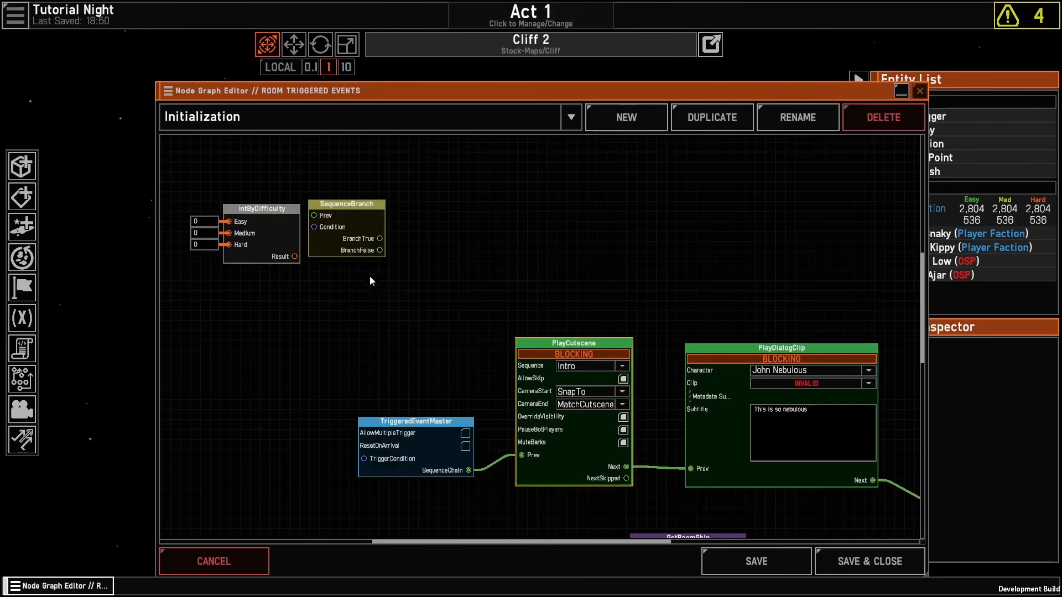
left_click_drag(356, 249, 349, 283)
key("Delete")
Step: Add a SequenceSwitch node beside the IntByDifficulty node and give it three branch elements
right_click(342, 286)
mouse_move(451, 495)
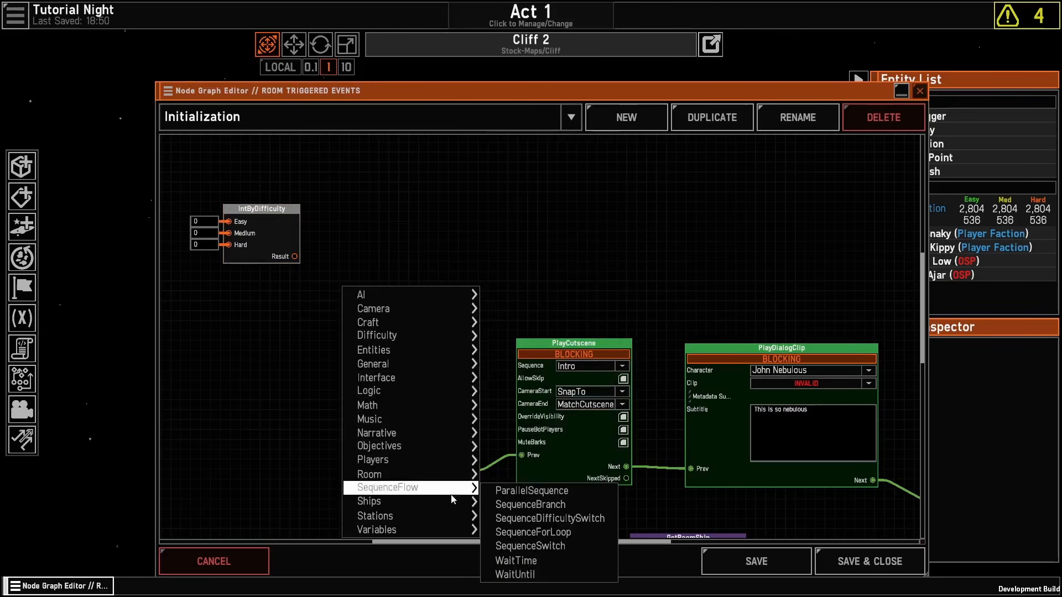
left_click(529, 546)
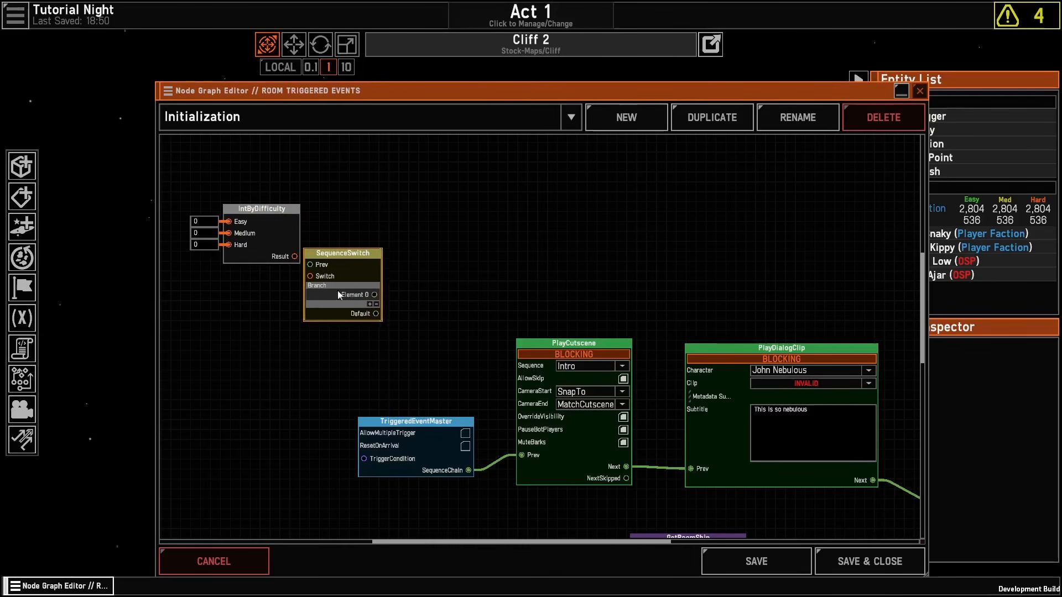
left_click_drag(338, 290, 376, 283)
left_click(408, 297)
left_click(407, 301)
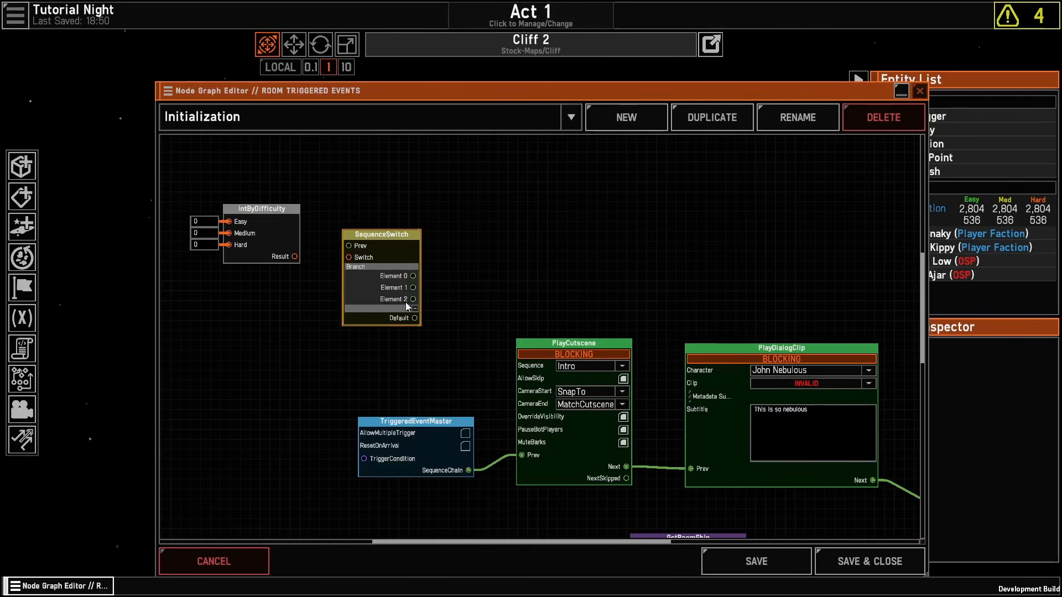
Step: Connect the IntByDifficulty result to the SequenceSwitch's Switch input, and set Medium to 1 and Hard to 2
left_click_drag(294, 256, 456, 171)
left_click(208, 236)
type("1")
left_click(208, 247)
type("2")
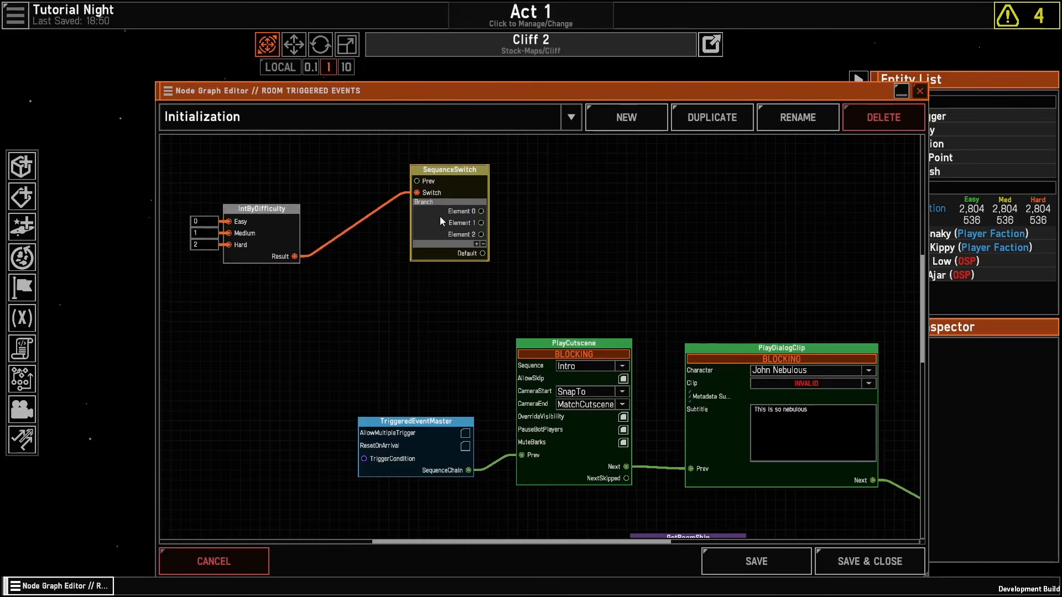
left_click_drag(481, 211, 639, 187)
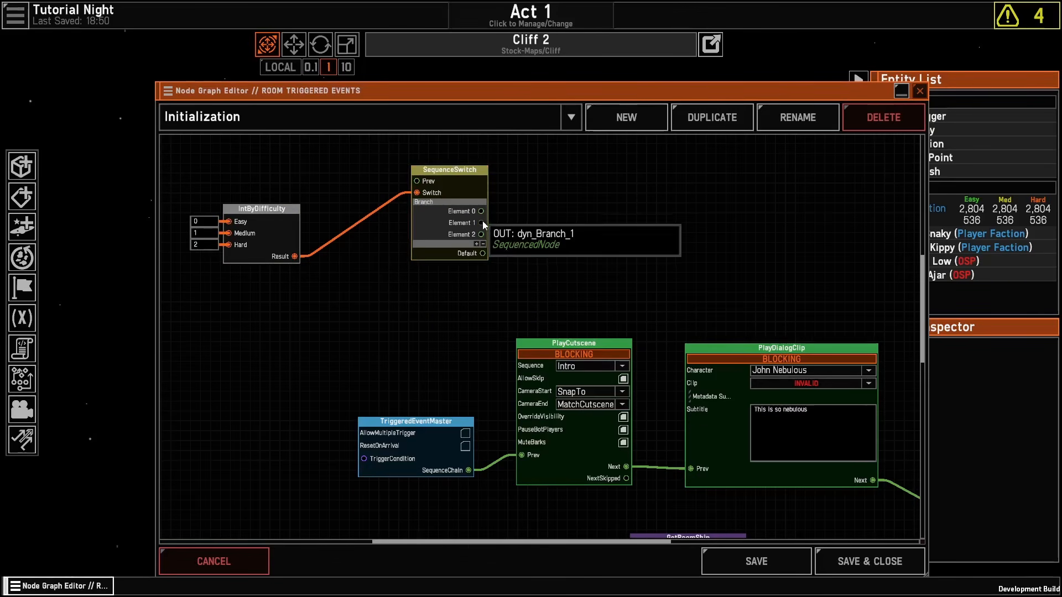
left_click_drag(480, 235, 626, 308)
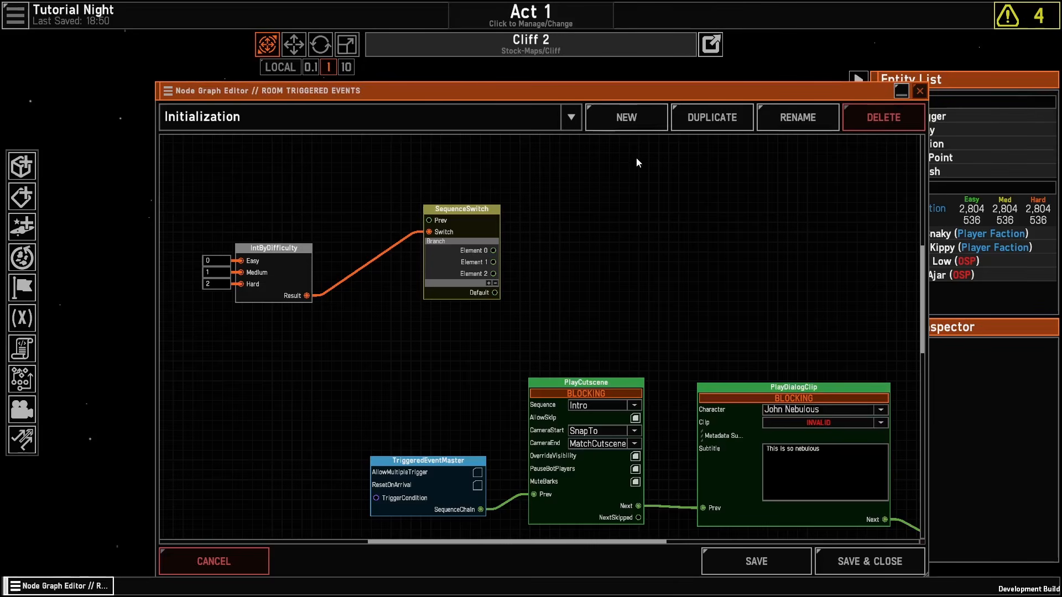
Step: Delete the IntByDifficulty and SequenceSwitch nodes and close the triggered events graph, discarding the changes
left_click_drag(636, 159, 197, 332)
key("Delete")
left_click(920, 91)
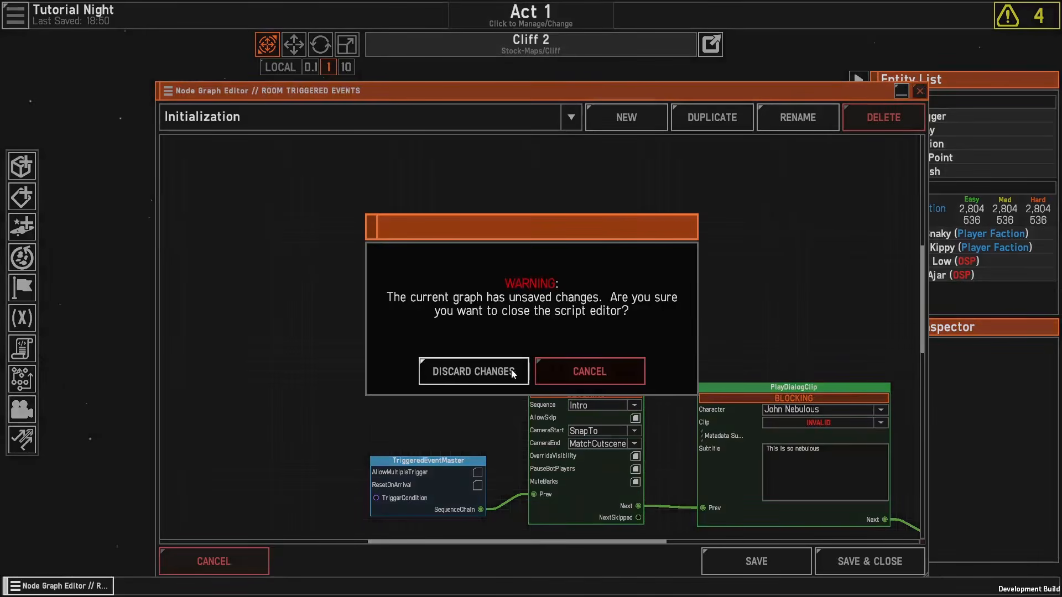
left_click(458, 378)
Step: Open the OSP AI strategy graph and add a RetreatUnits mission node beside the HoldInArea node
left_click(22, 378)
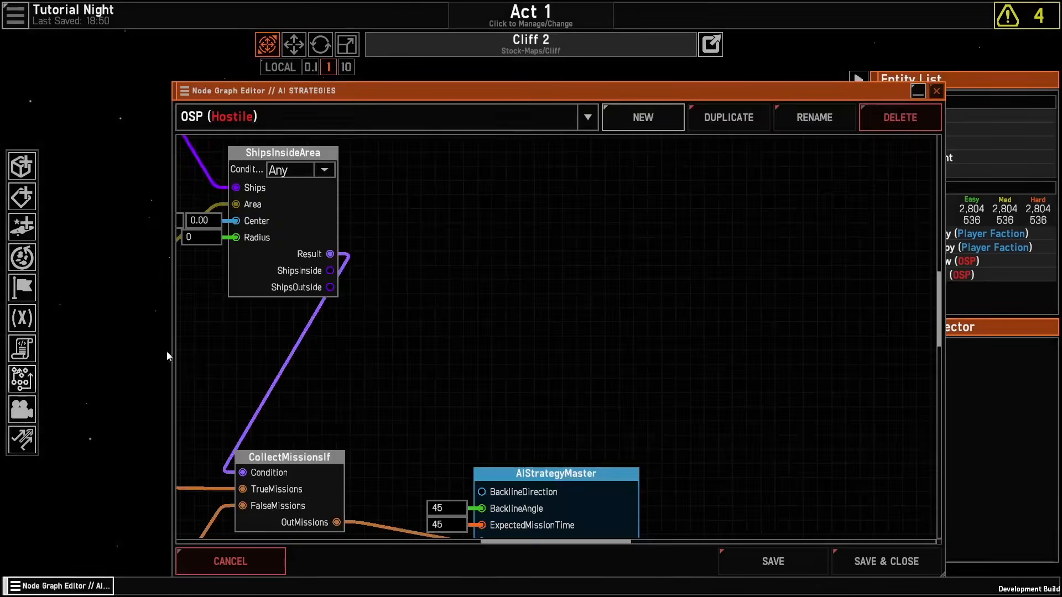
right_click(546, 375)
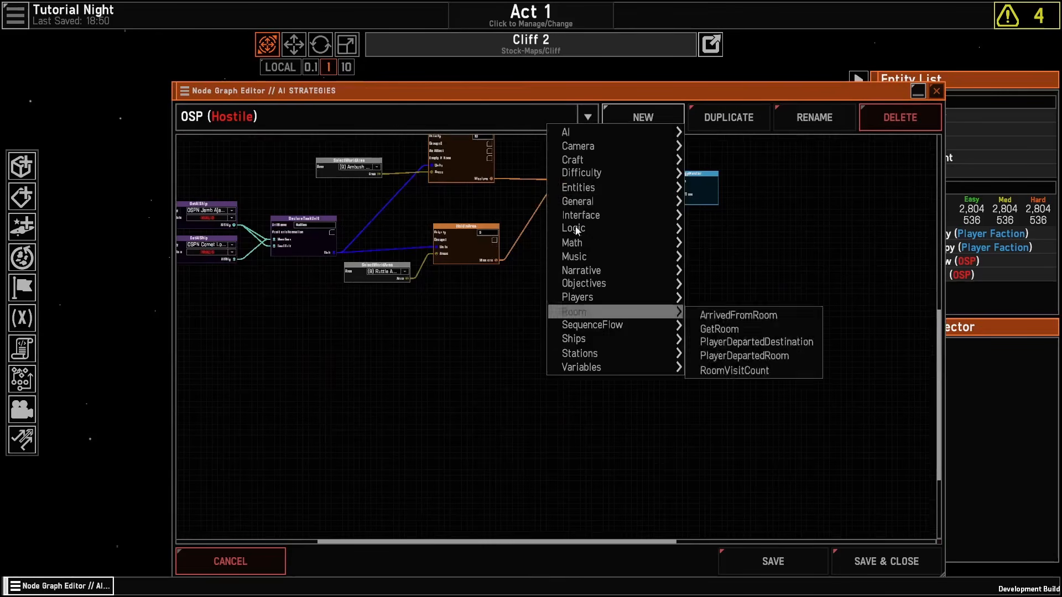
mouse_move(590, 135)
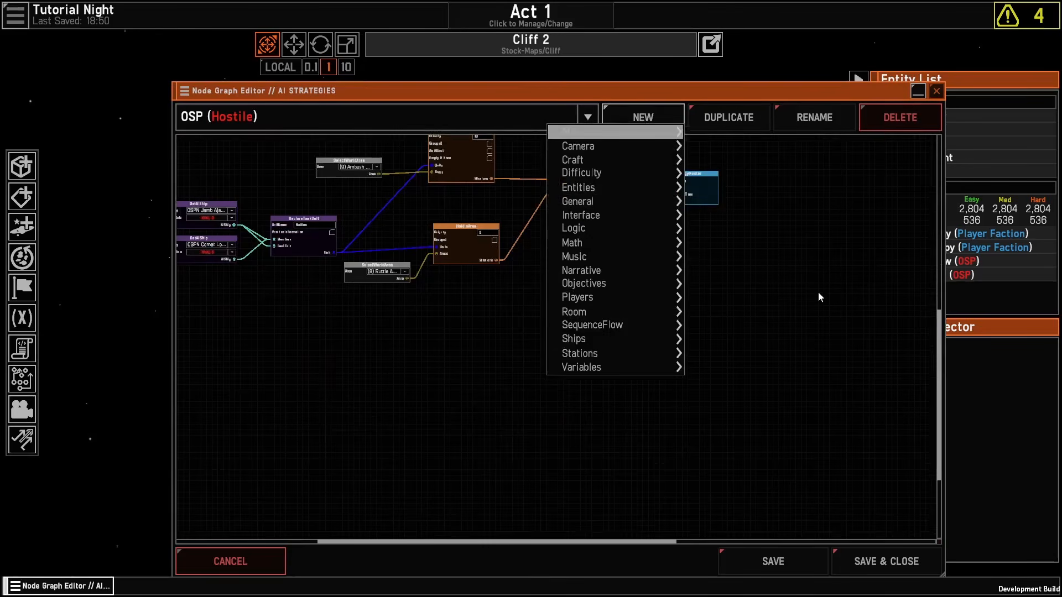
mouse_move(741, 162)
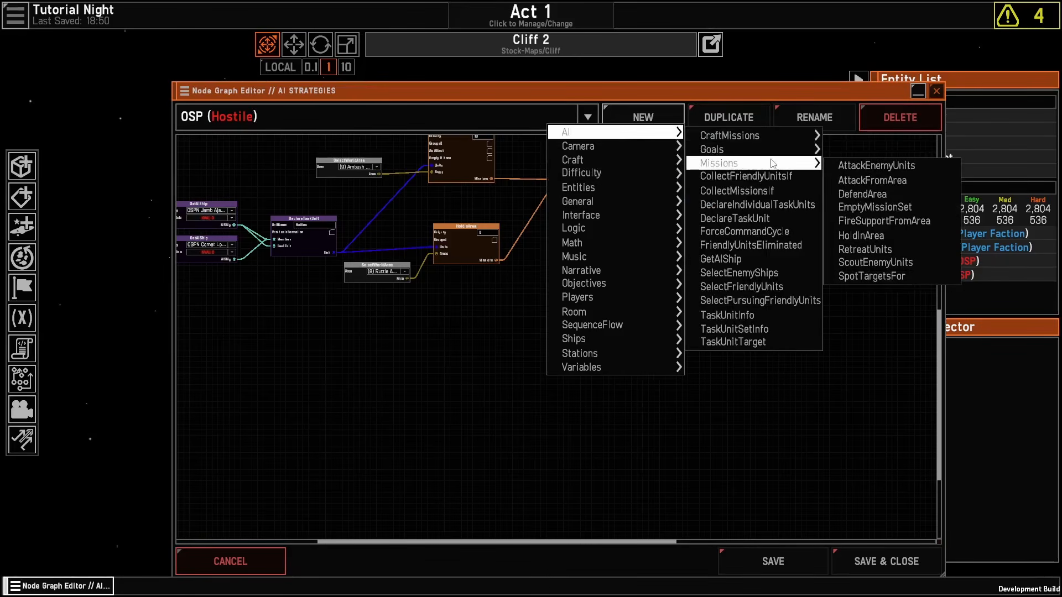
left_click(888, 250)
scroll(562, 331, "up", 3)
middle_click_drag(560, 332, 529, 411)
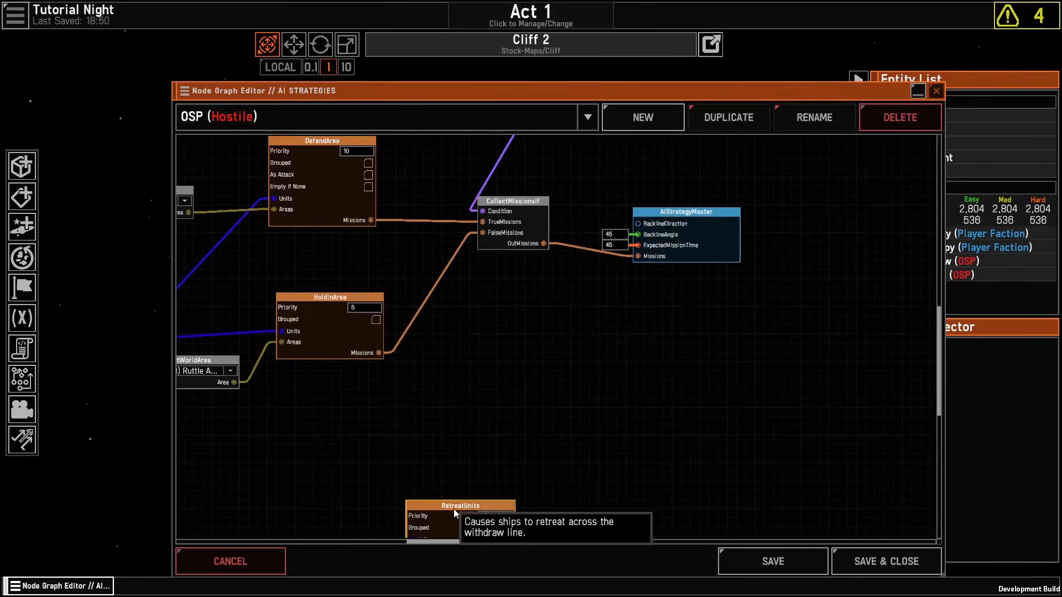
left_click_drag(454, 508, 511, 300)
Step: Set the RetreatUnits priority to 1000 and connect its Missions output to the AIStrategyMaster's Missions input
left_click(563, 309)
type("1000")
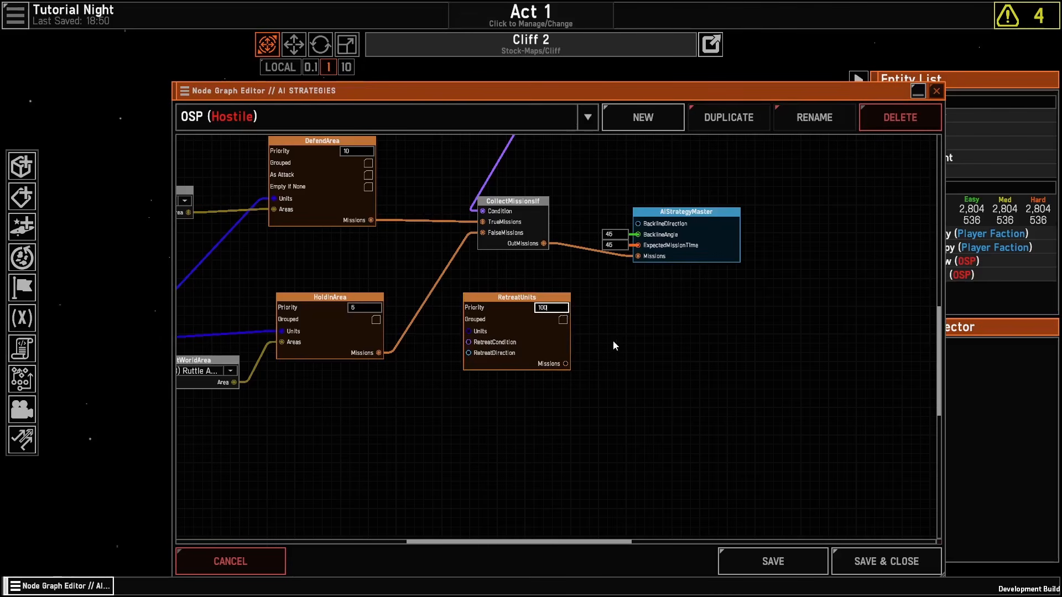
left_click(613, 340)
left_click_drag(535, 353, 638, 256)
Step: Move the RetreatUnits node down into the empty area below HoldInArea and check the description of its Units input
scroll(637, 254, "down", 1)
middle_click_drag(626, 343, 624, 216)
left_click_drag(531, 255, 540, 329)
mouse_move(495, 344)
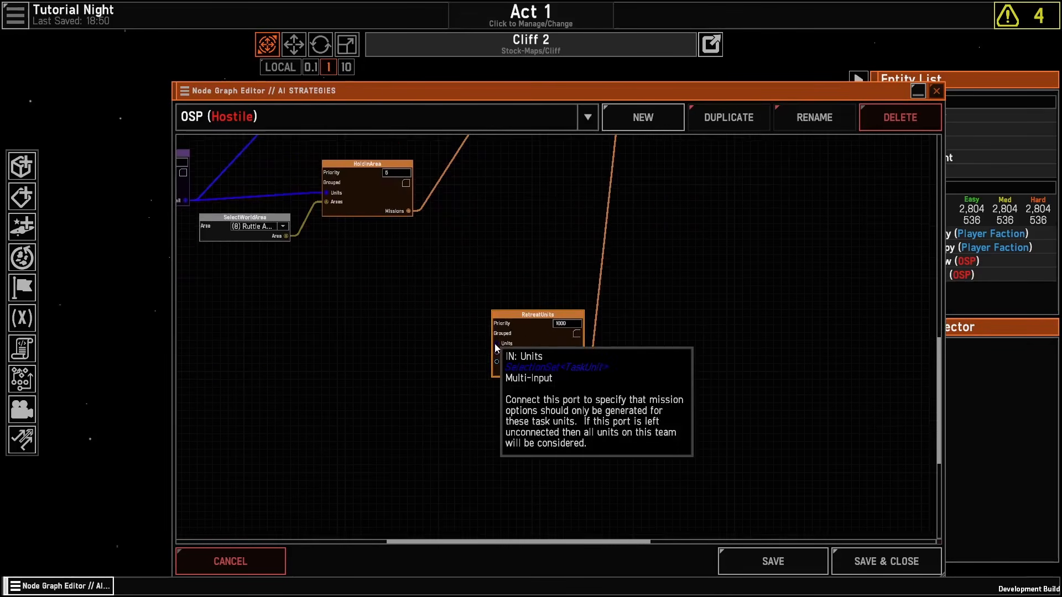
scroll(481, 398, "up", 1)
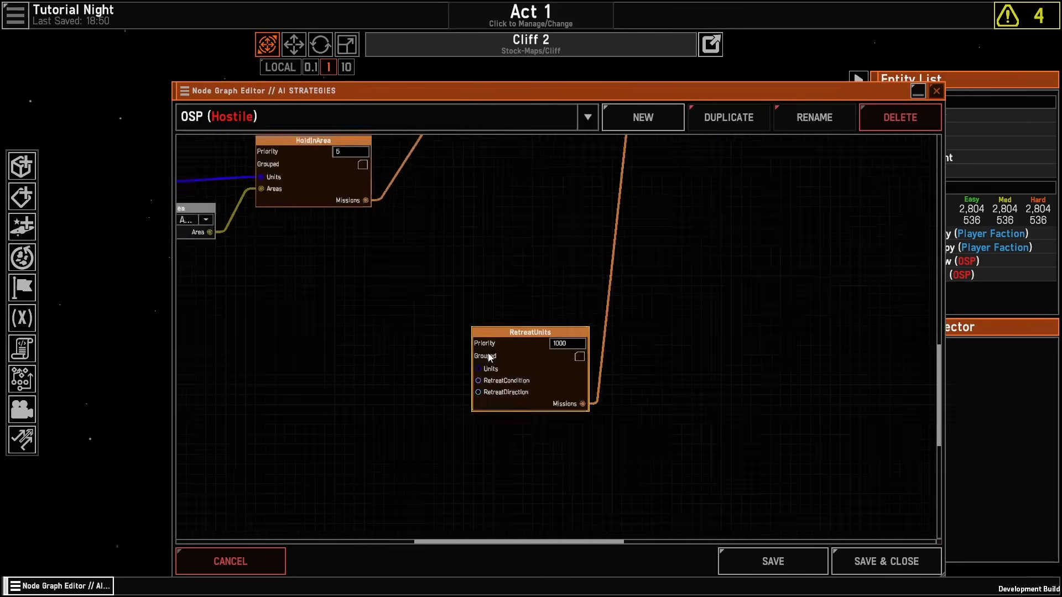
Step: Add SelectObjective and ObjectiveInfo nodes ahead of the RetreatUnits node, with ObjectiveInfo placed below SelectObjective
right_click(253, 356)
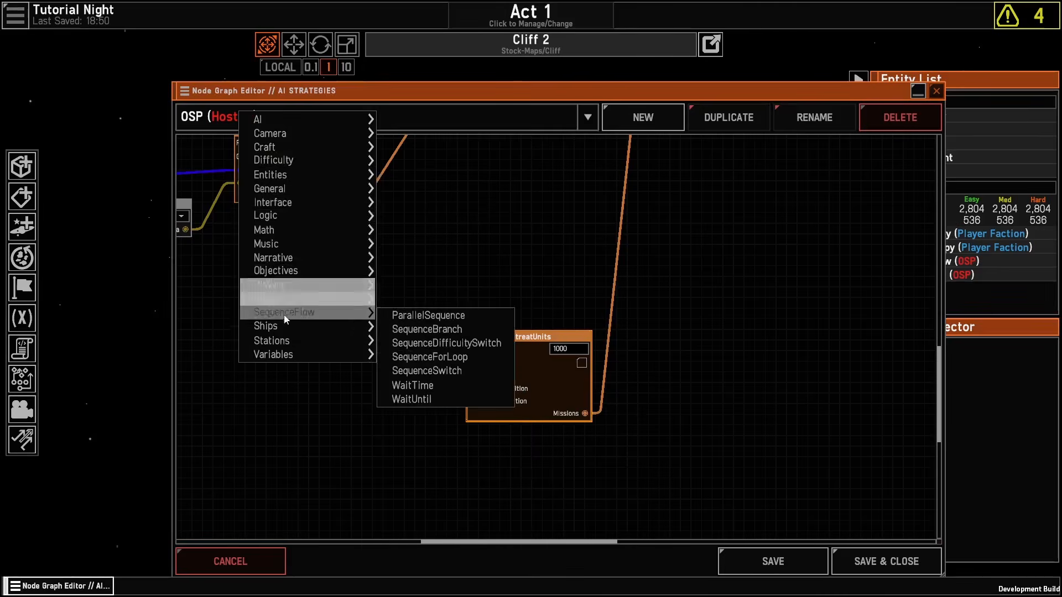
mouse_move(286, 340)
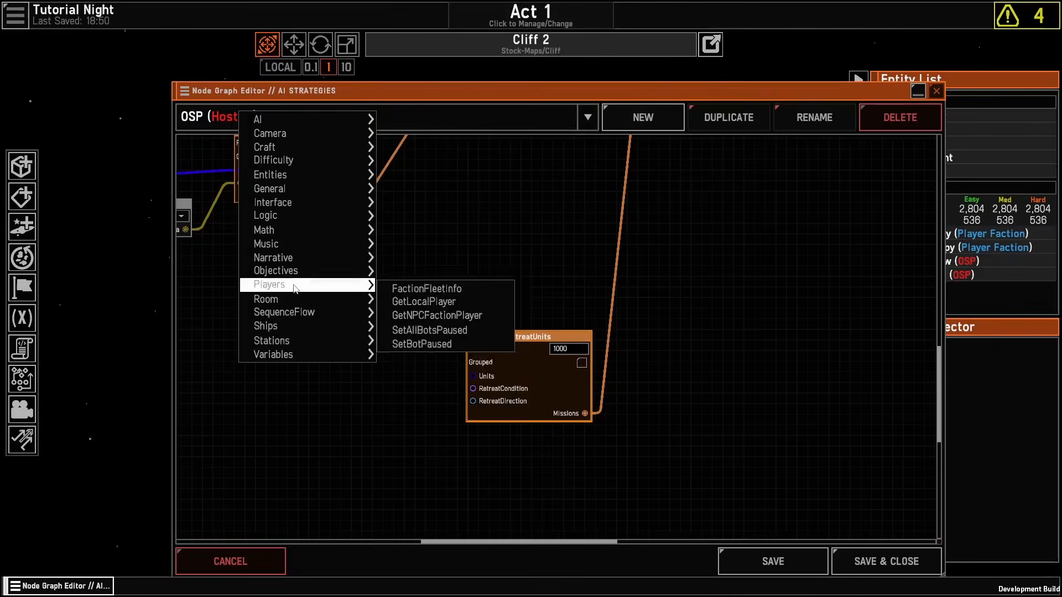
mouse_move(298, 278)
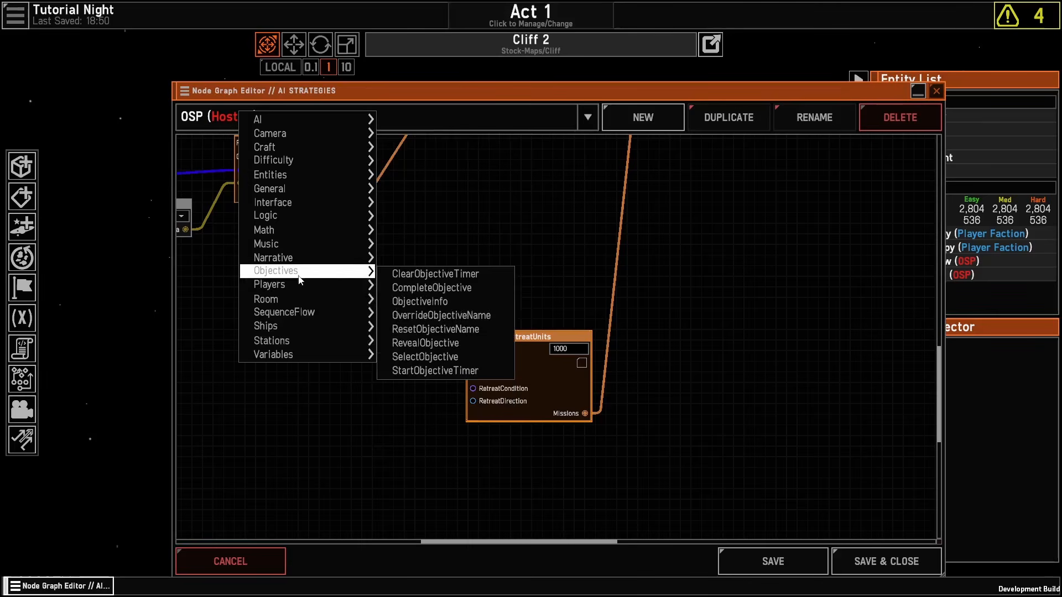
left_click(425, 357)
right_click(389, 381)
mouse_move(434, 298)
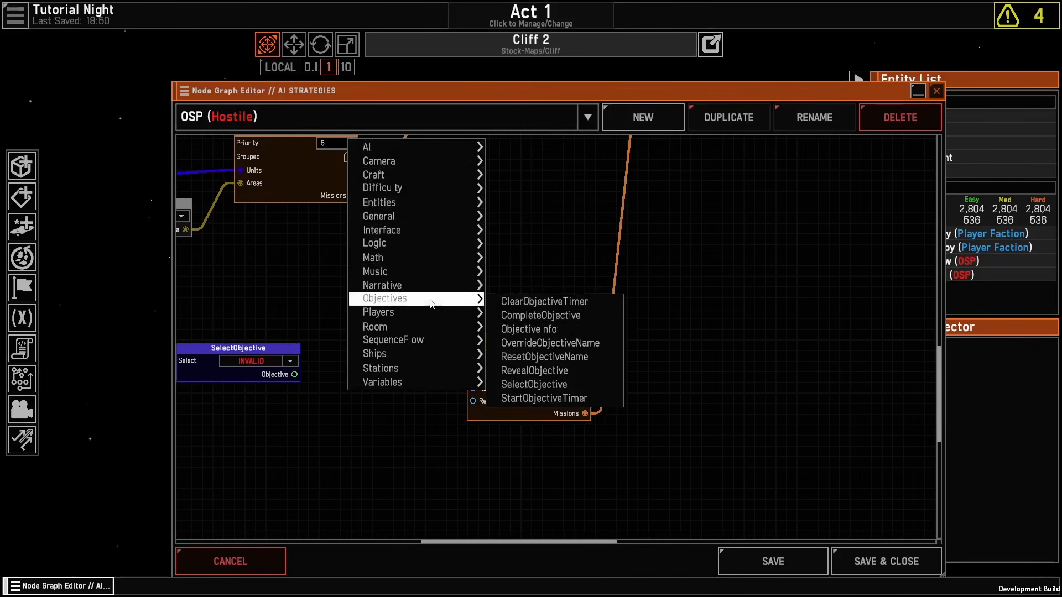
left_click(529, 329)
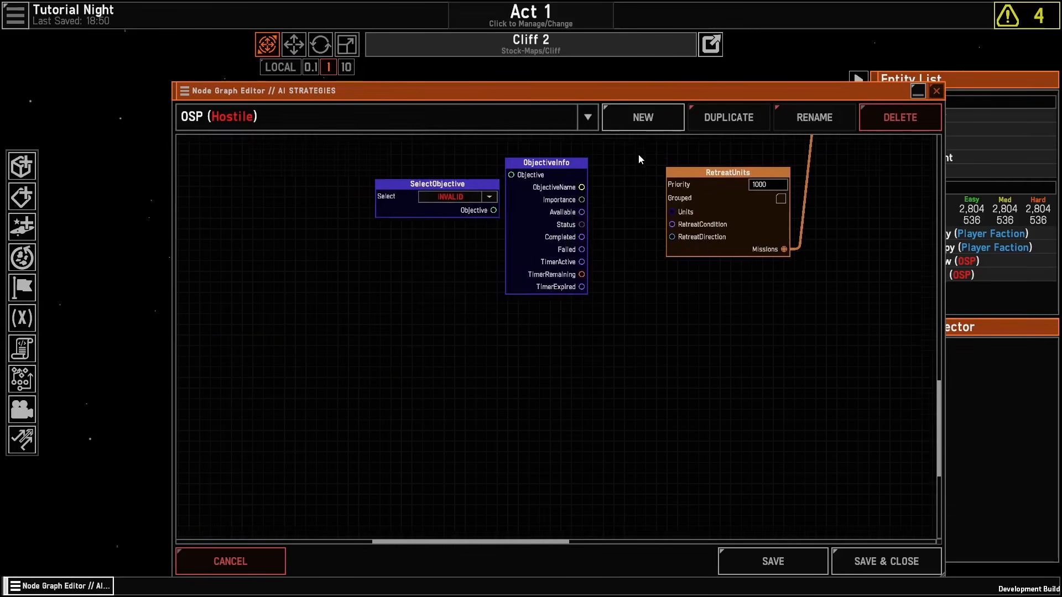
left_click_drag(529, 234, 477, 322)
Step: Choose the "Capture the station" objective in SelectObjective and connect its Objective output to the ObjectiveInfo node
left_click(453, 197)
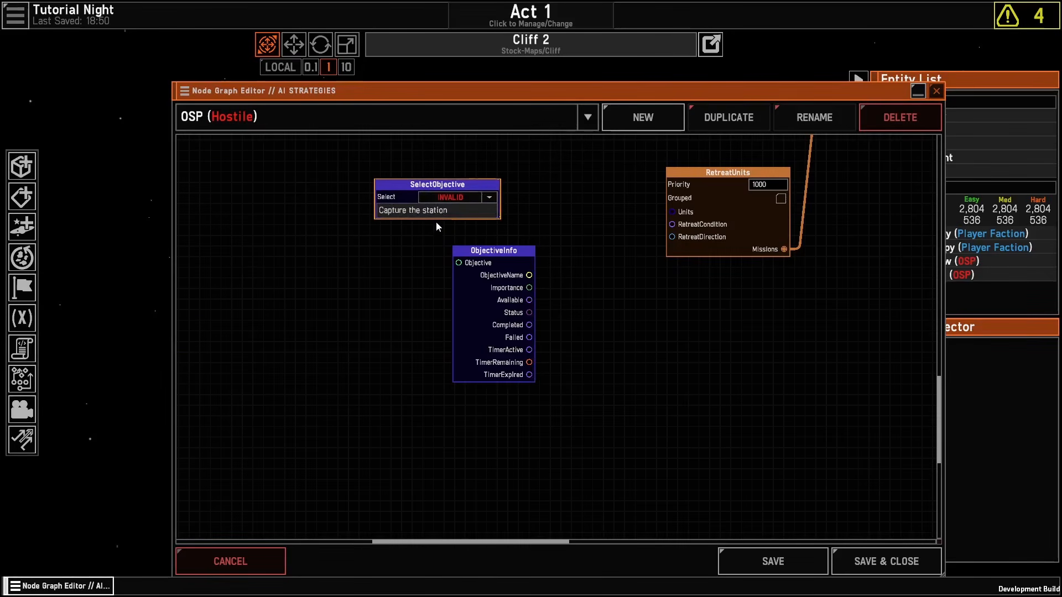
left_click(436, 211)
left_click_drag(458, 263, 493, 210)
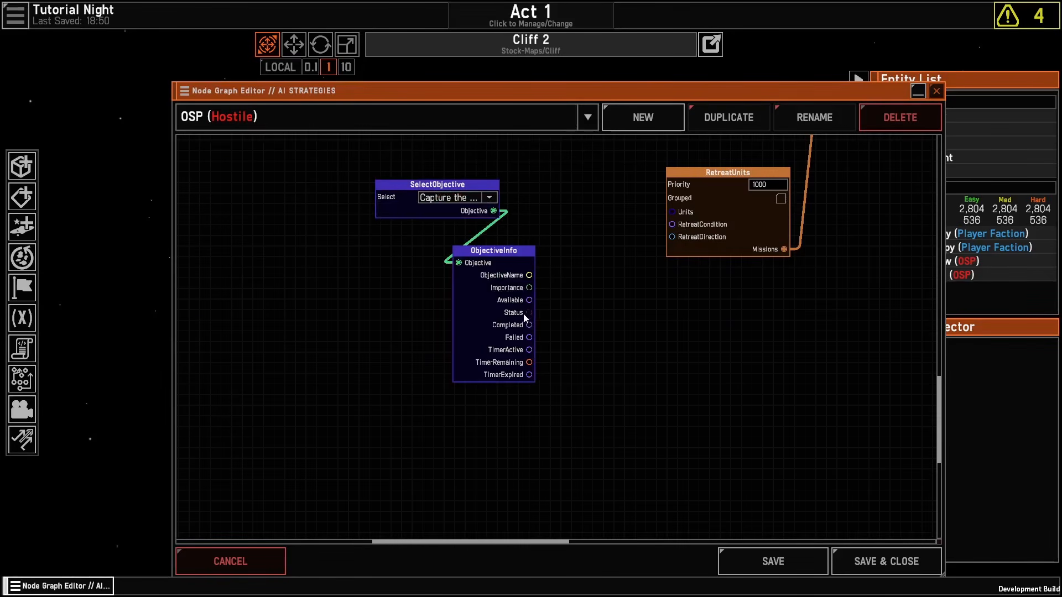
Step: Connect ObjectiveInfo's Available output to the RetreatCondition input of RetreatUnits and move ObjectiveInfo directly under SelectObjective
left_click_drag(530, 301, 671, 224)
left_click_drag(502, 296, 465, 280)
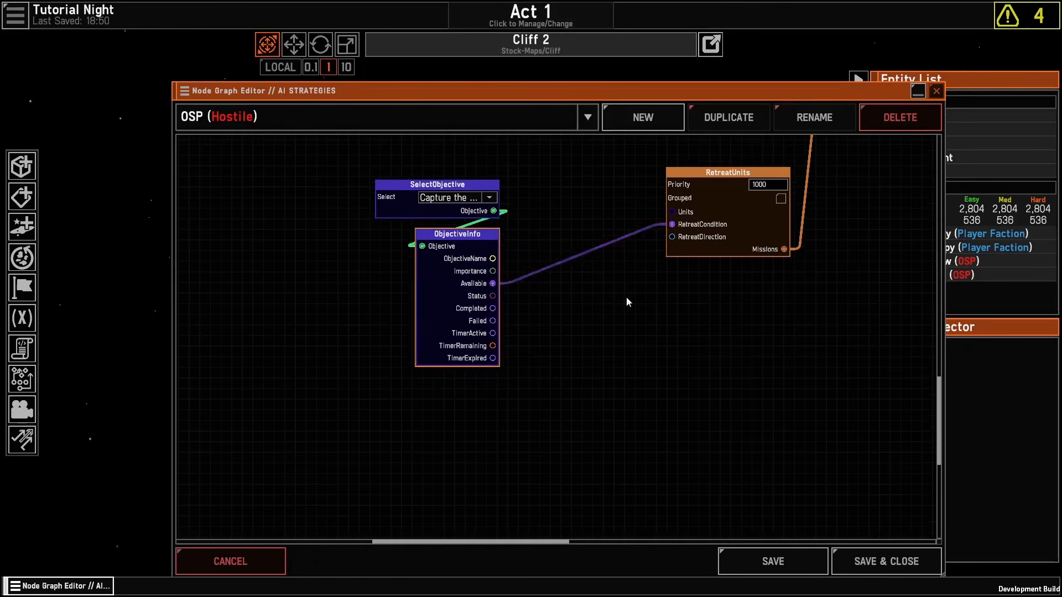
left_click_drag(673, 350, 639, 458)
scroll(551, 271, "down", 2)
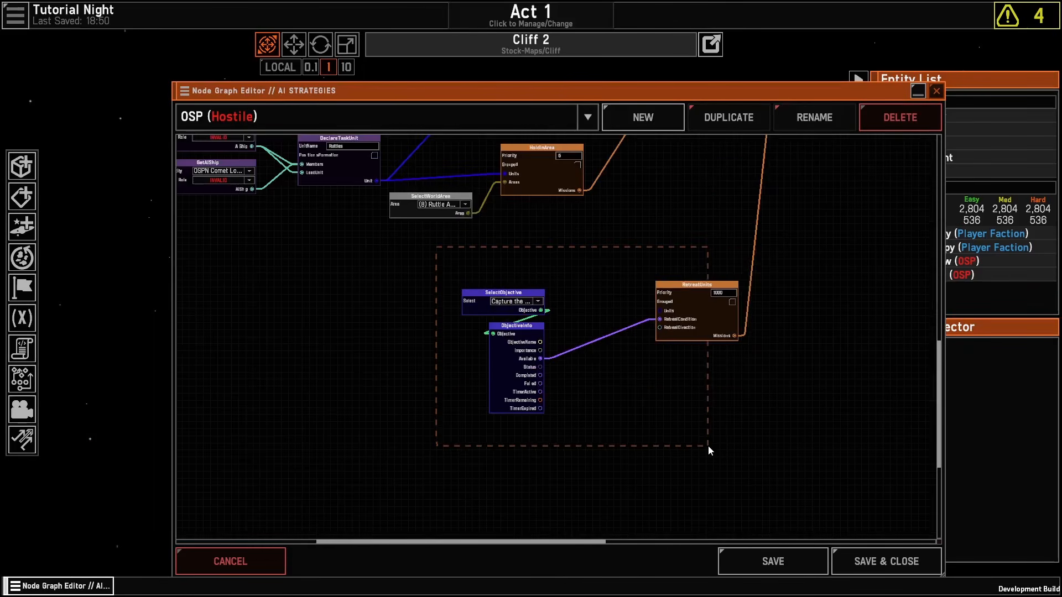
Step: Examine the retreat branch of the OSP strategy and the description of the RetreatCondition input on RetreatUnits
left_click_drag(708, 445, 366, 378)
scroll(659, 389, "up", 3)
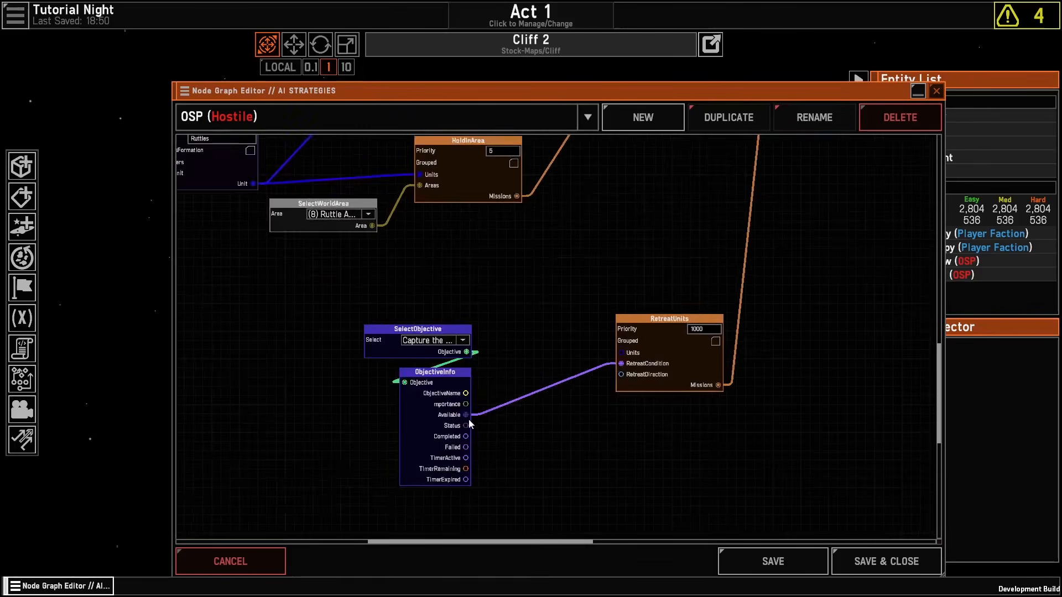
scroll(530, 350, "up", 2)
scroll(581, 321, "down", 5)
left_click_drag(766, 343, 641, 481)
scroll(506, 447, "up", 2)
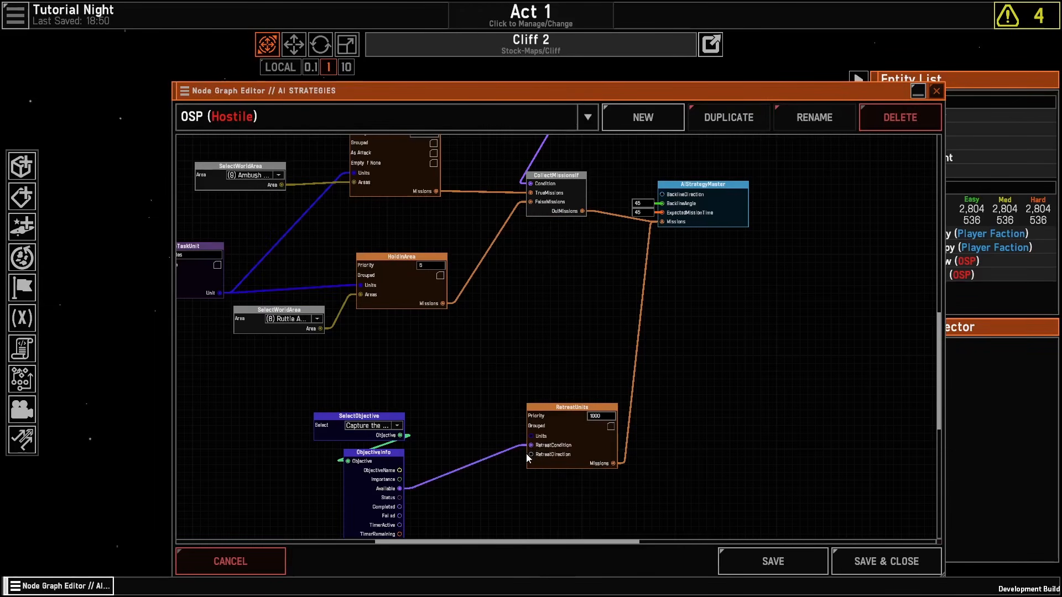
mouse_move(534, 448)
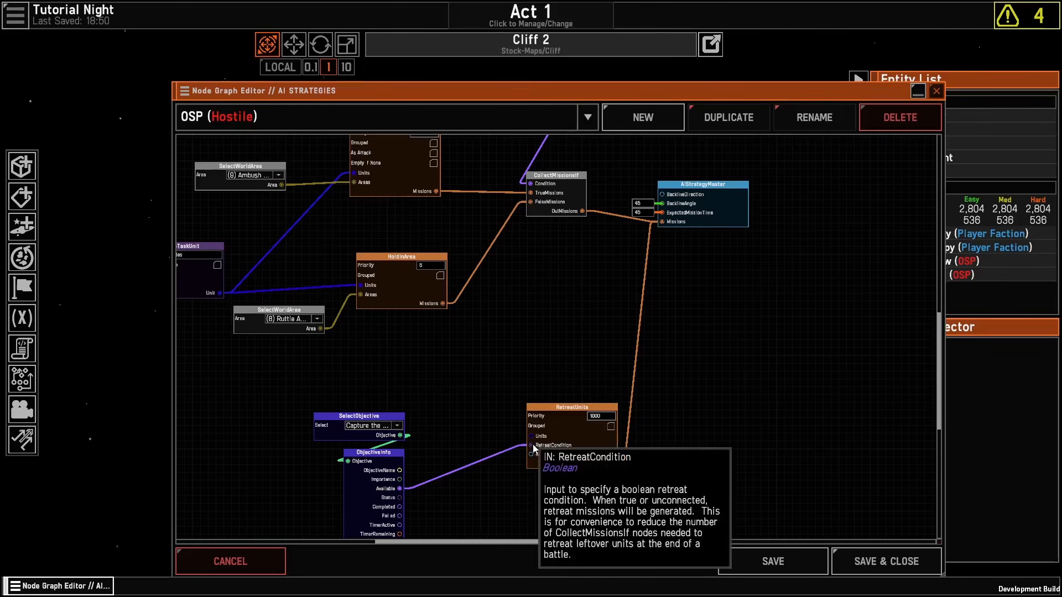
scroll(749, 353, "up", 2)
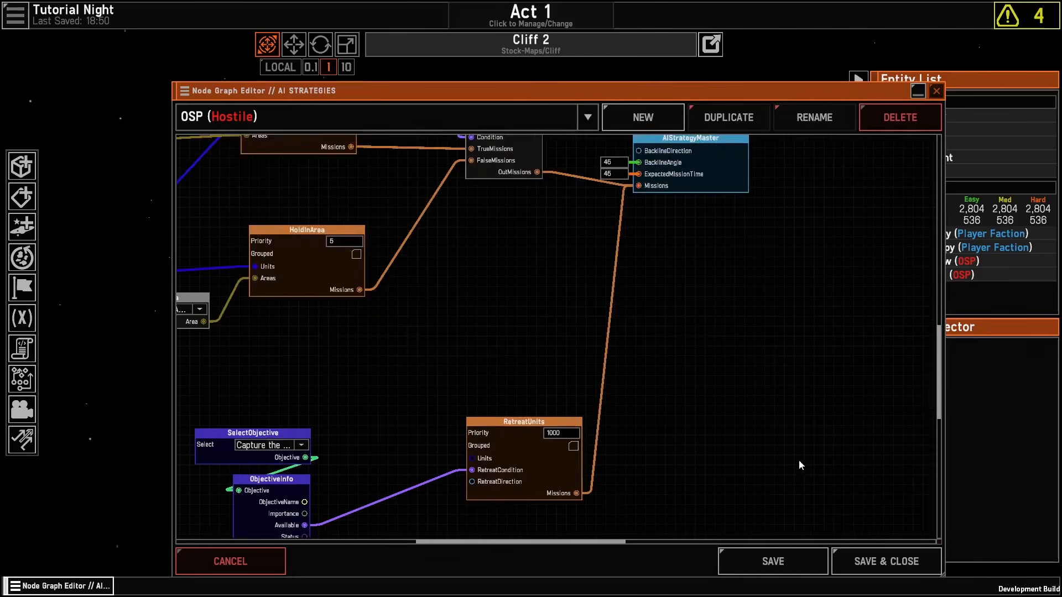
Step: Save and close the OSP AI strategy graph, then save the campaign
left_click_drag(799, 459, 943, 331)
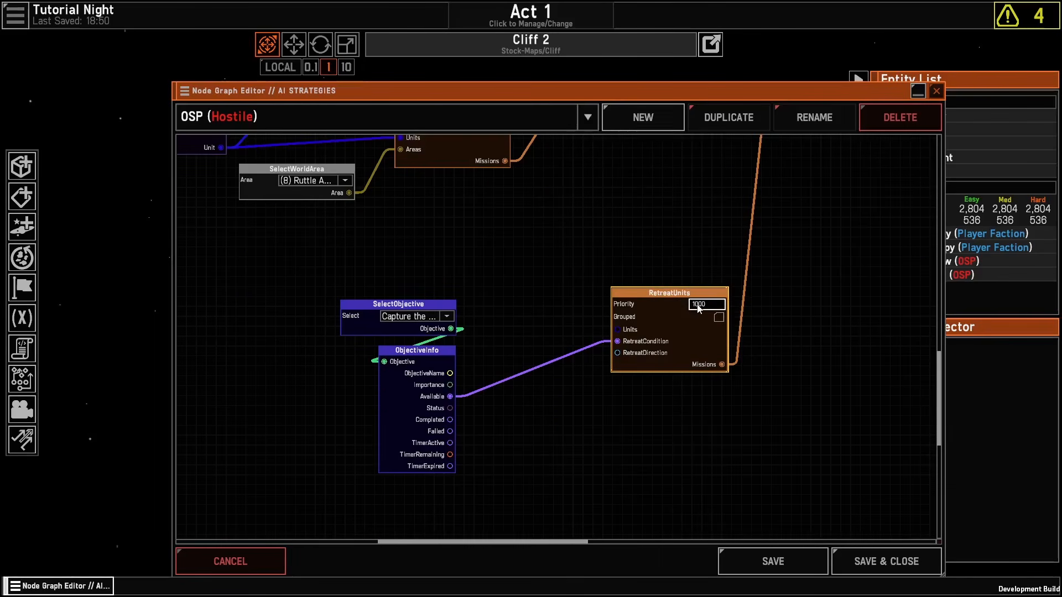
scroll(506, 456, "down", 3)
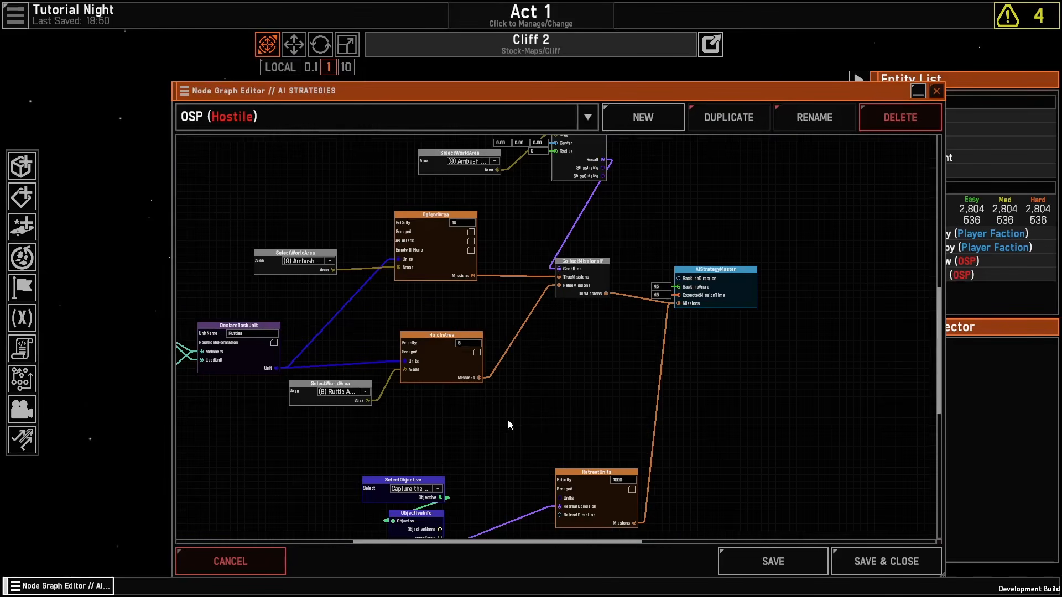
left_click_drag(636, 336, 641, 164)
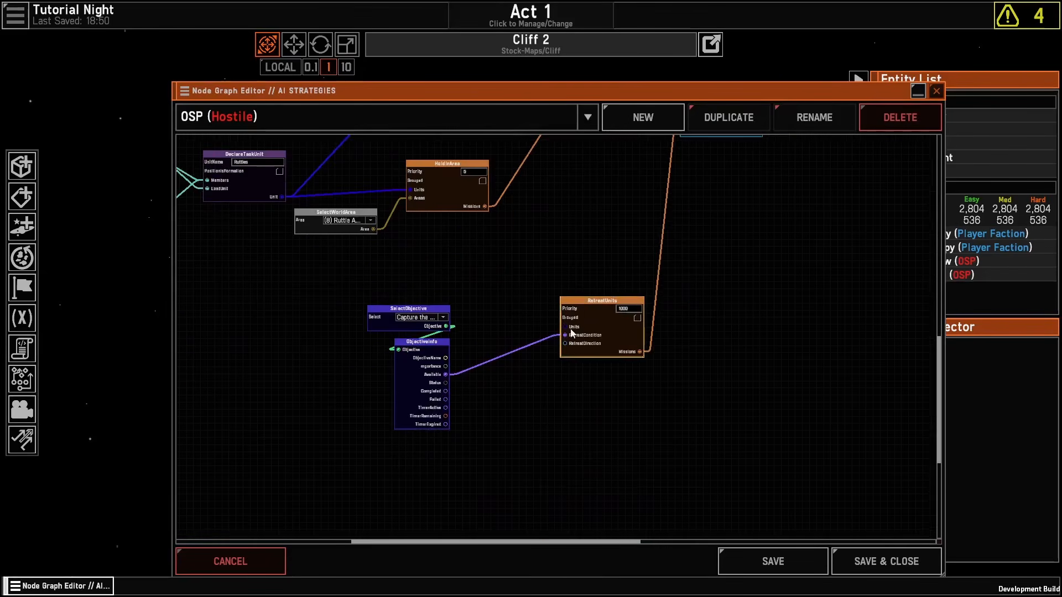
mouse_move(566, 335)
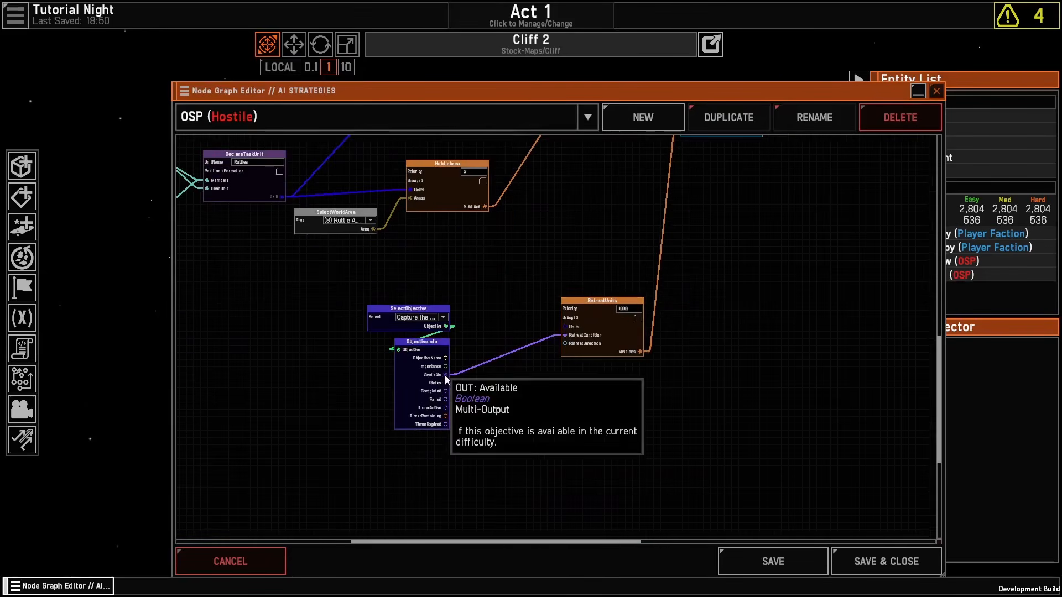
left_click(863, 554)
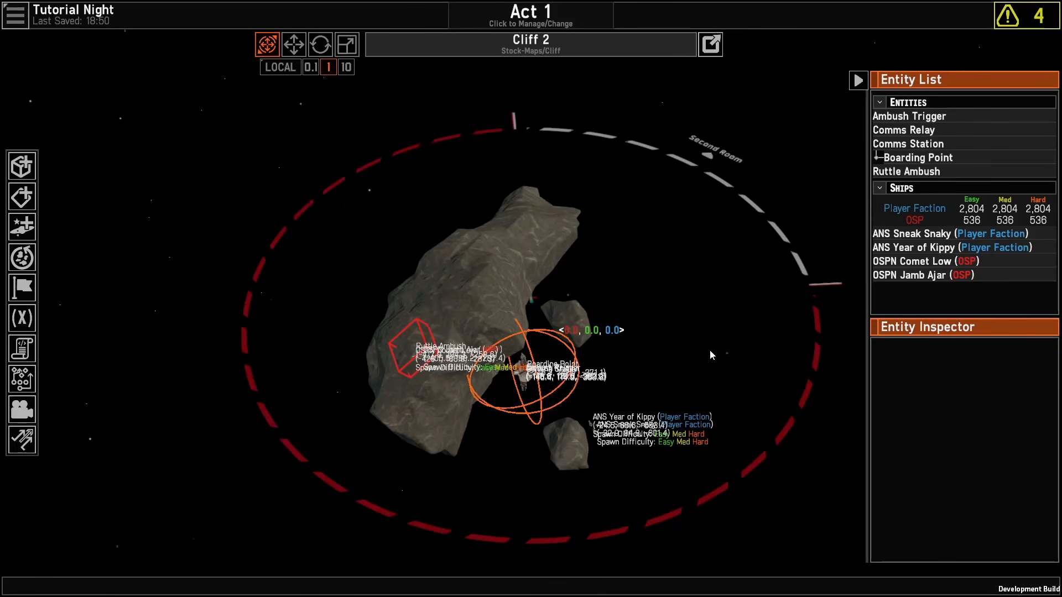
left_click(11, 15)
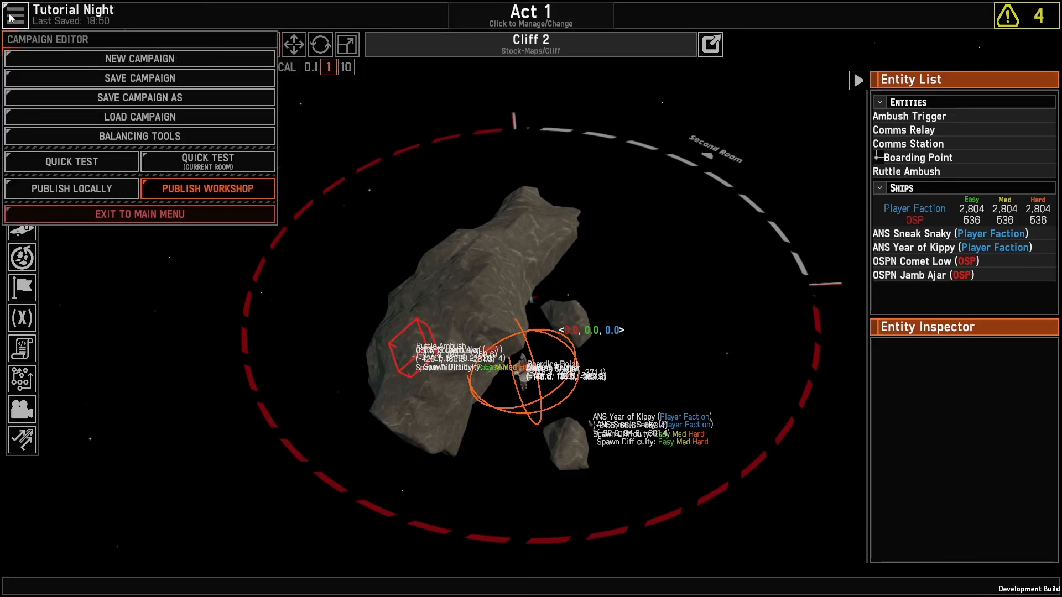
left_click(94, 76)
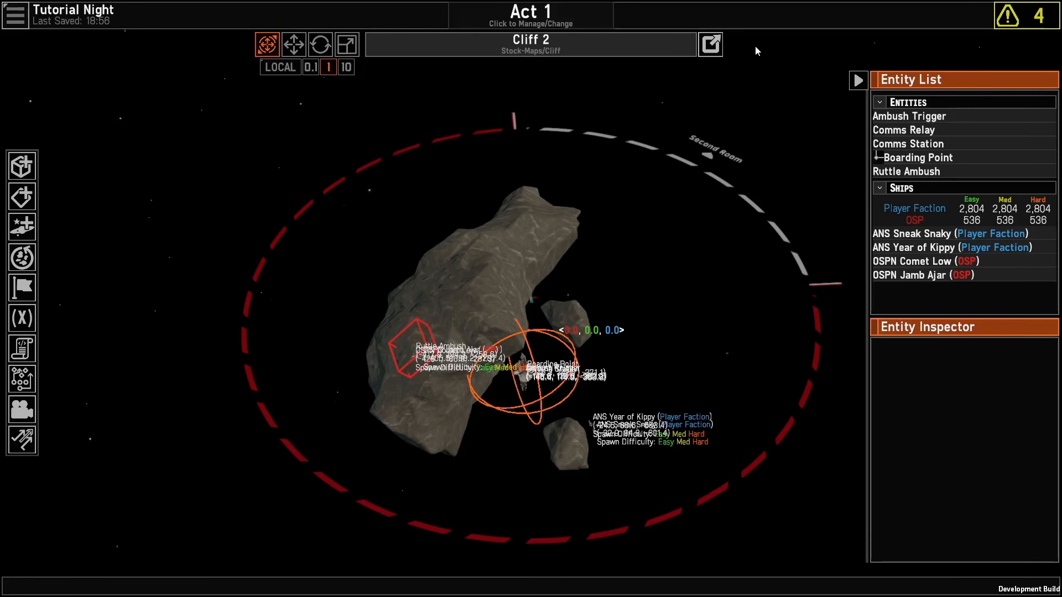
Step: Leave the Cliff 2 room and return to the Act 1 campaign map
left_click(710, 44)
middle_click_drag(376, 327, 400, 361)
key("s")
key("d")
key("w")
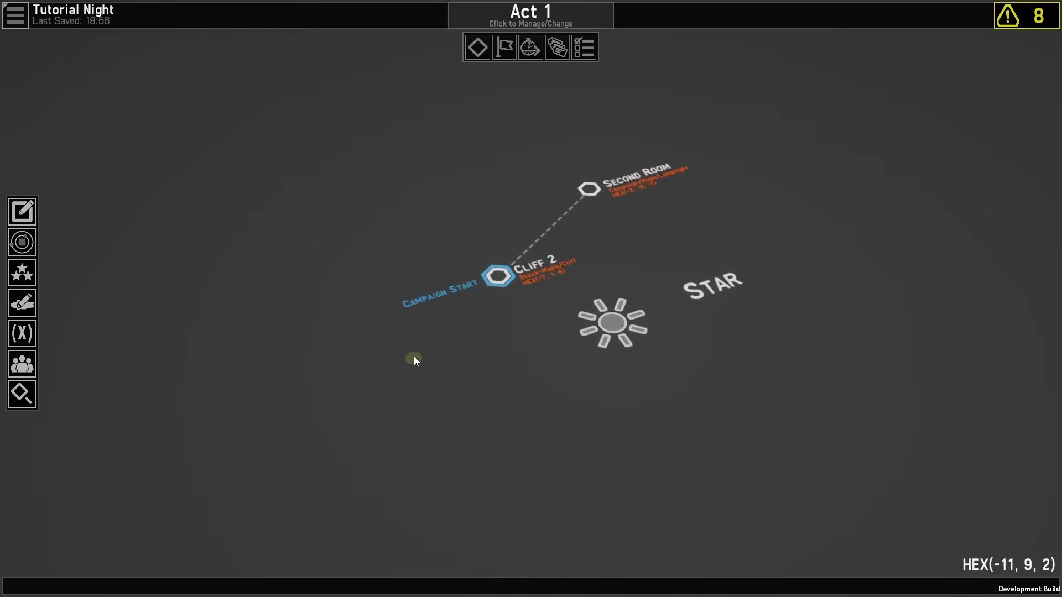
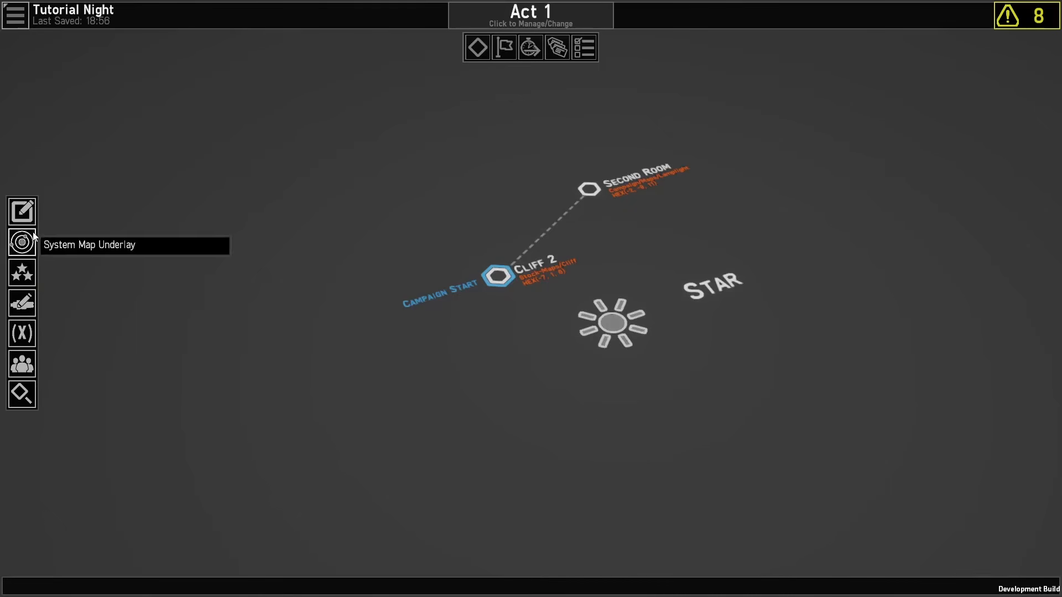
key("d")
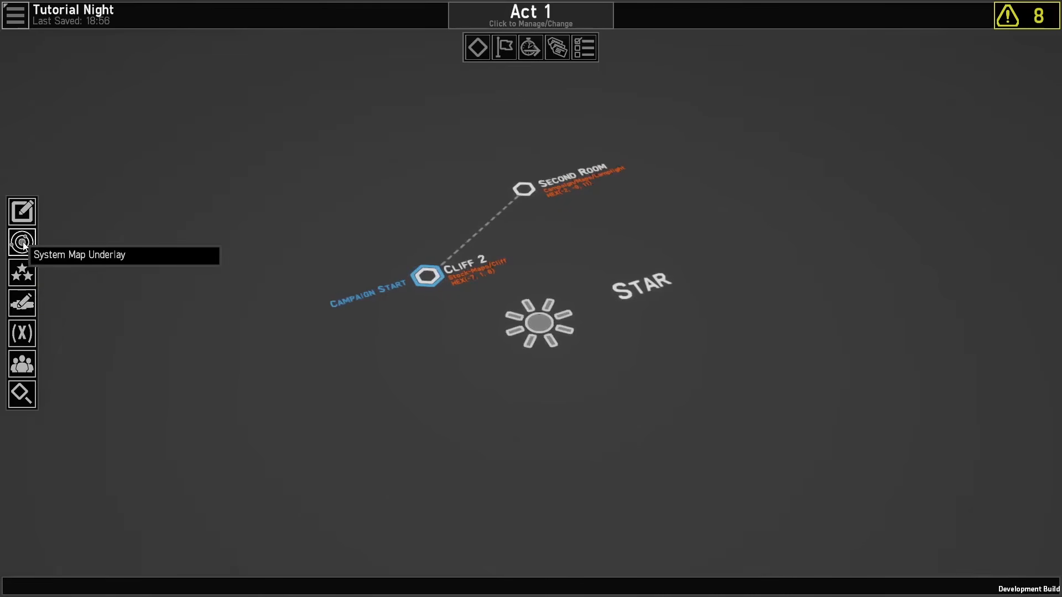
Step: Open the System Map Underlay editor and rename the star as Bethel 2
left_click(21, 239)
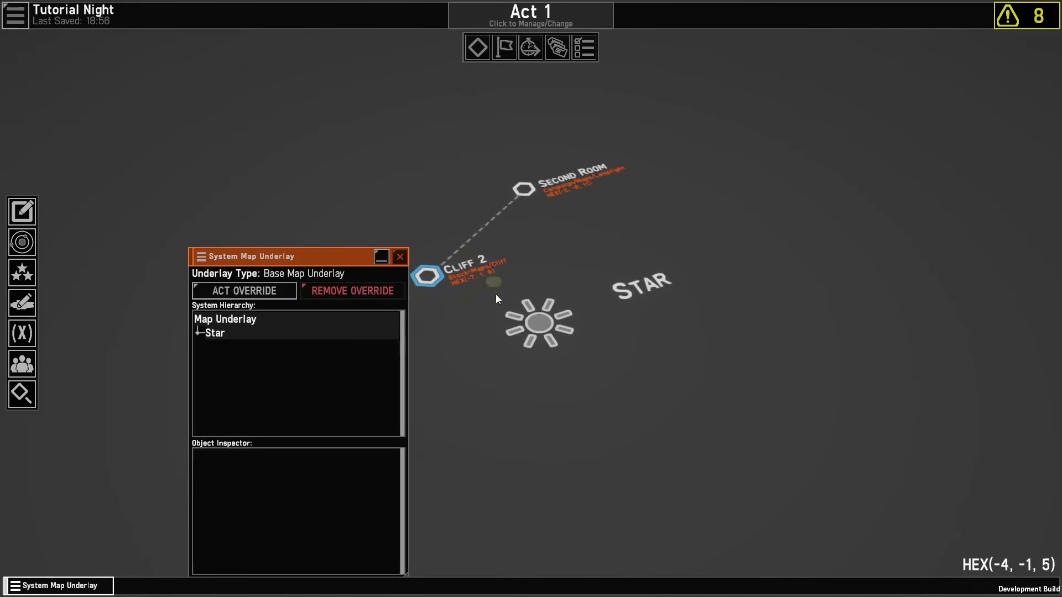
scroll(519, 302, "down", 2)
scroll(512, 320, "down", 3)
key("a")
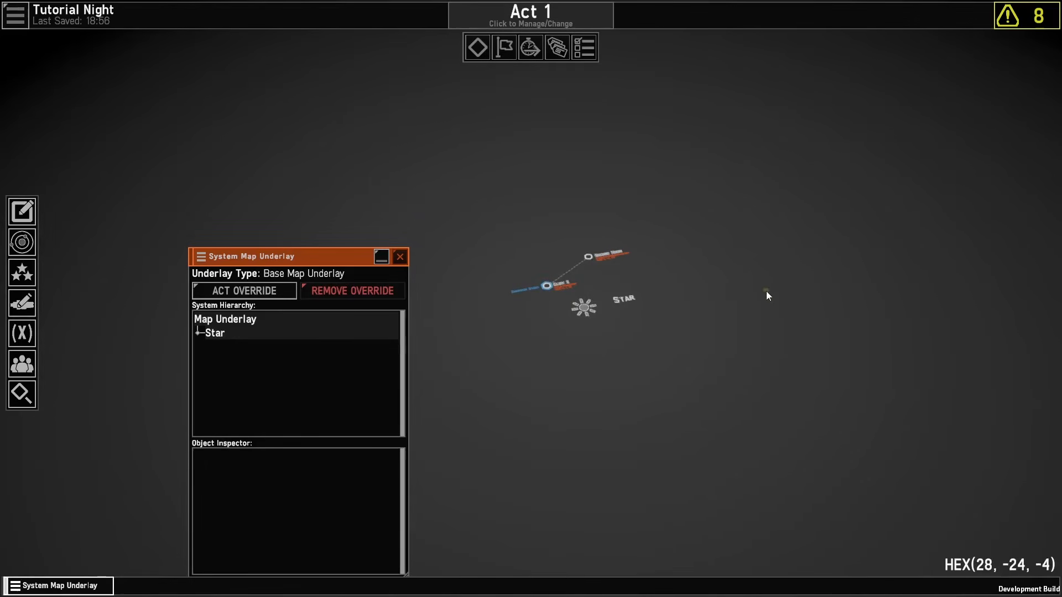
scroll(663, 347, "up", 2)
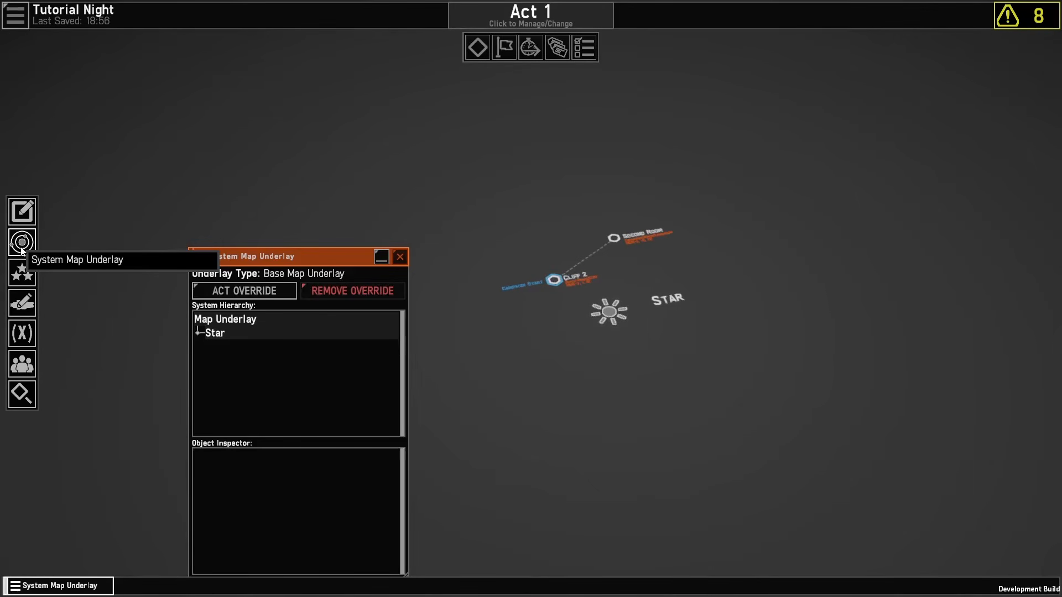
left_click(226, 333)
scroll(298, 451, "down", 3)
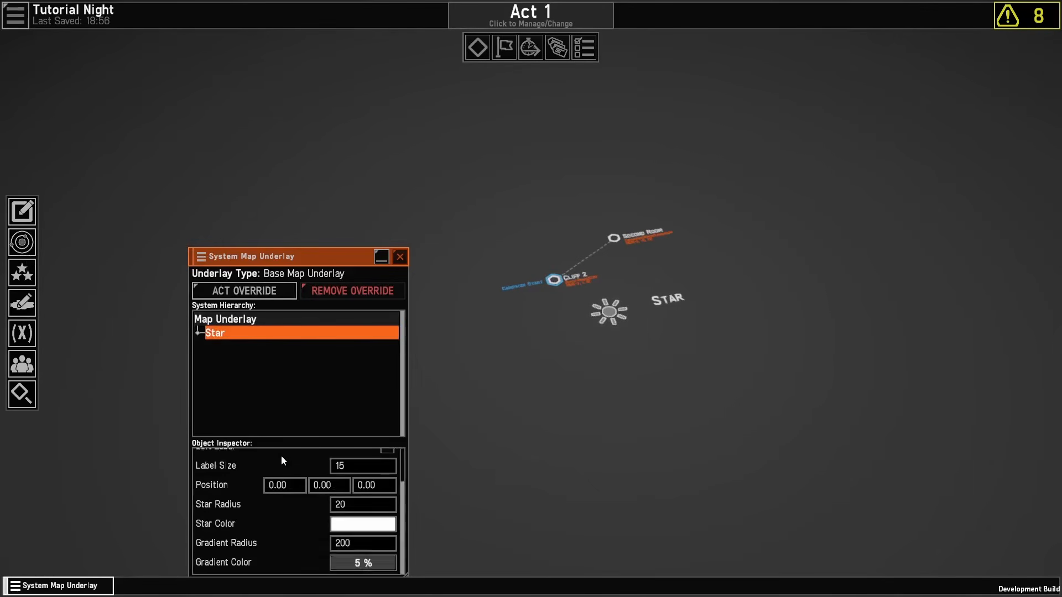
scroll(285, 462, "up", 3)
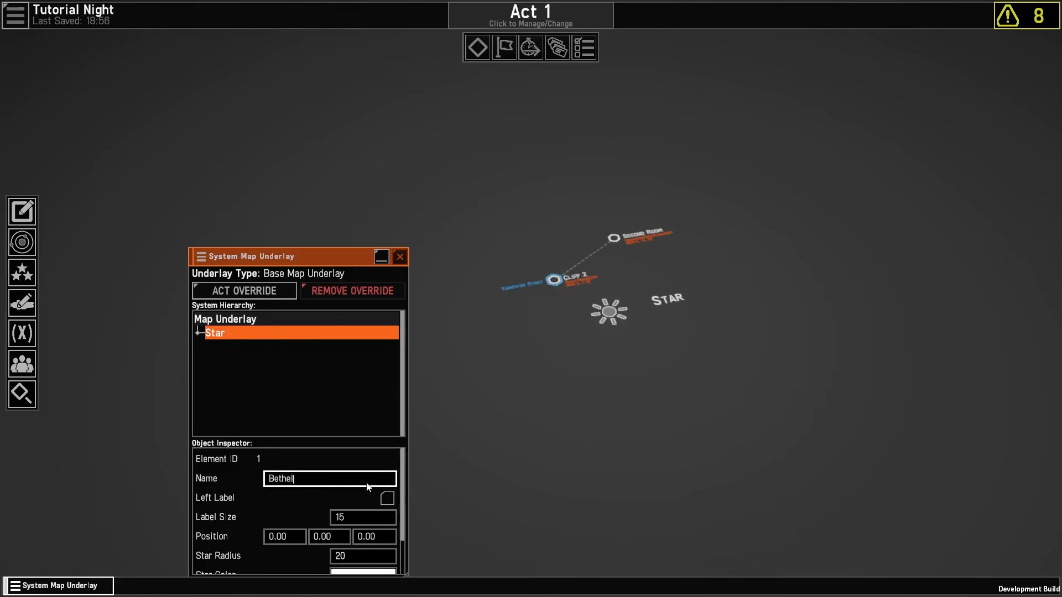
left_click(483, 453)
scroll(858, 346, "up", 3)
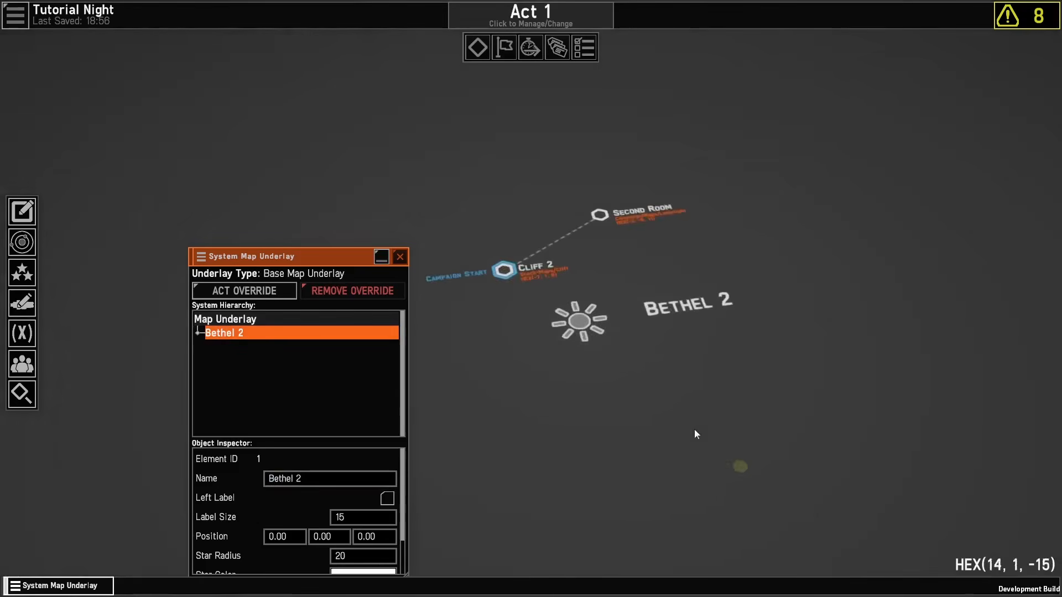
Step: Set the star radius of Bethel 2 to 25
scroll(345, 483, "down", 3)
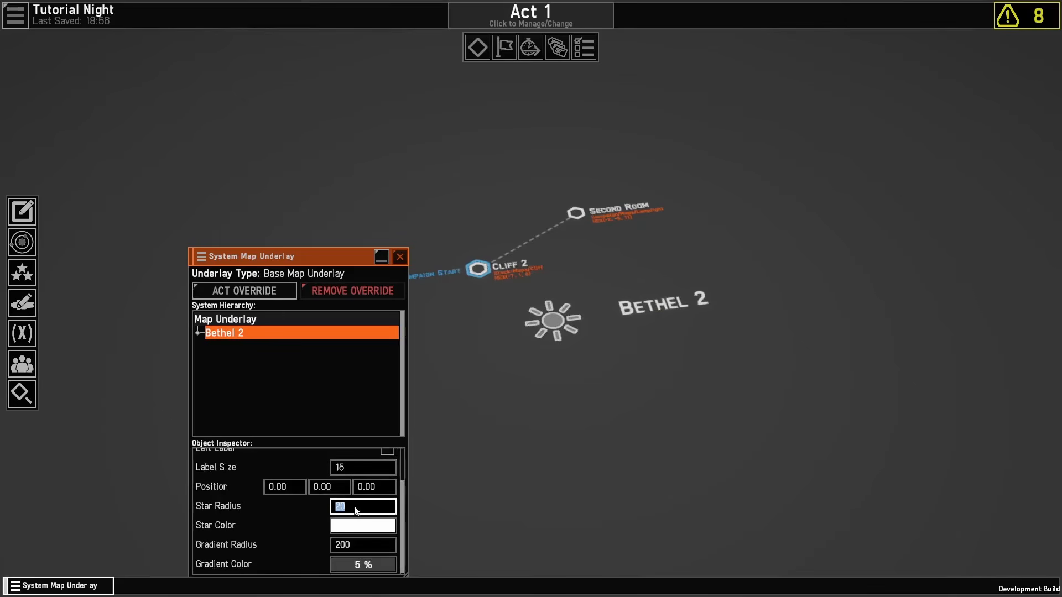
left_click(479, 453)
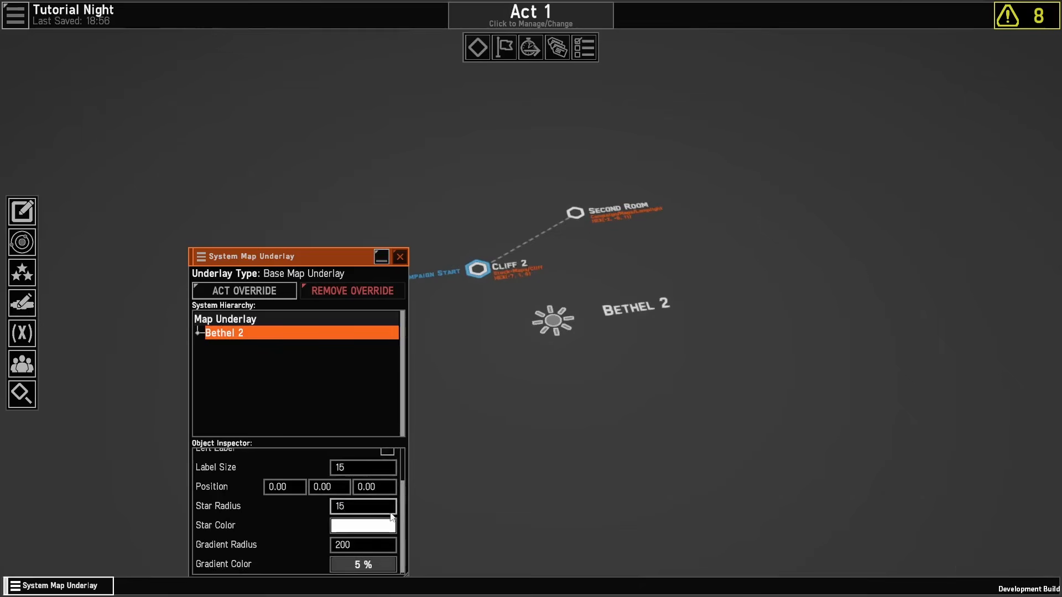
type("25")
key("Return")
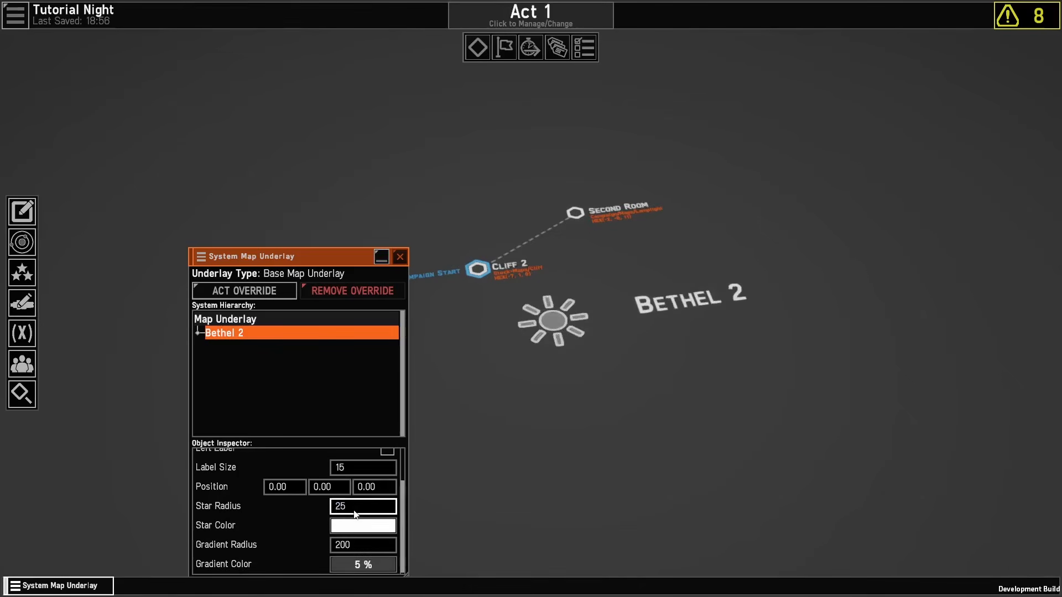
Step: Set the star color of Bethel 2 to pure red (255, 0, 0)
left_click(335, 524)
left_click_drag(448, 227, 552, 168)
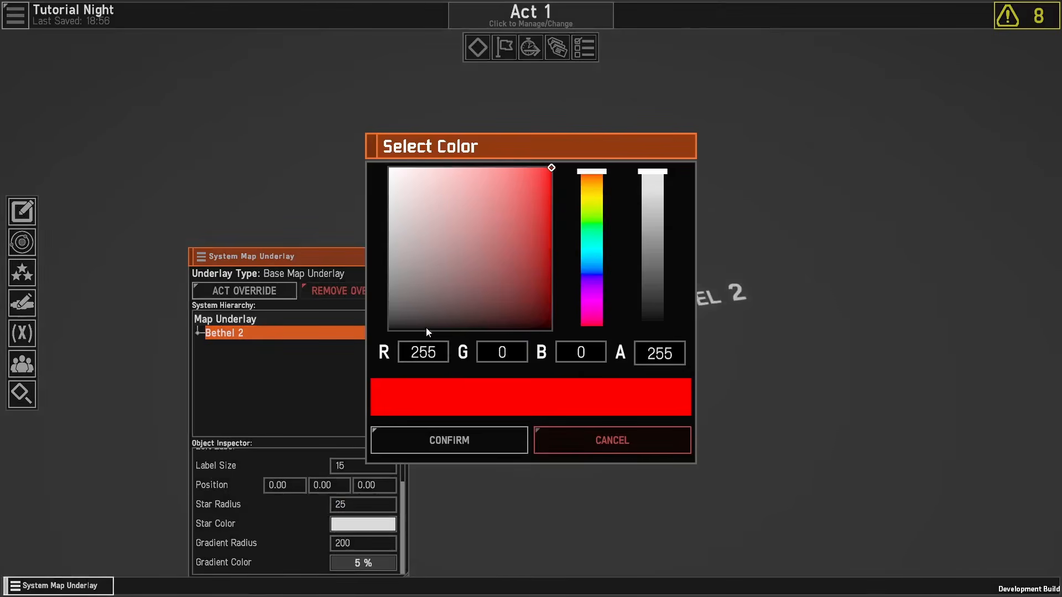
left_click(388, 437)
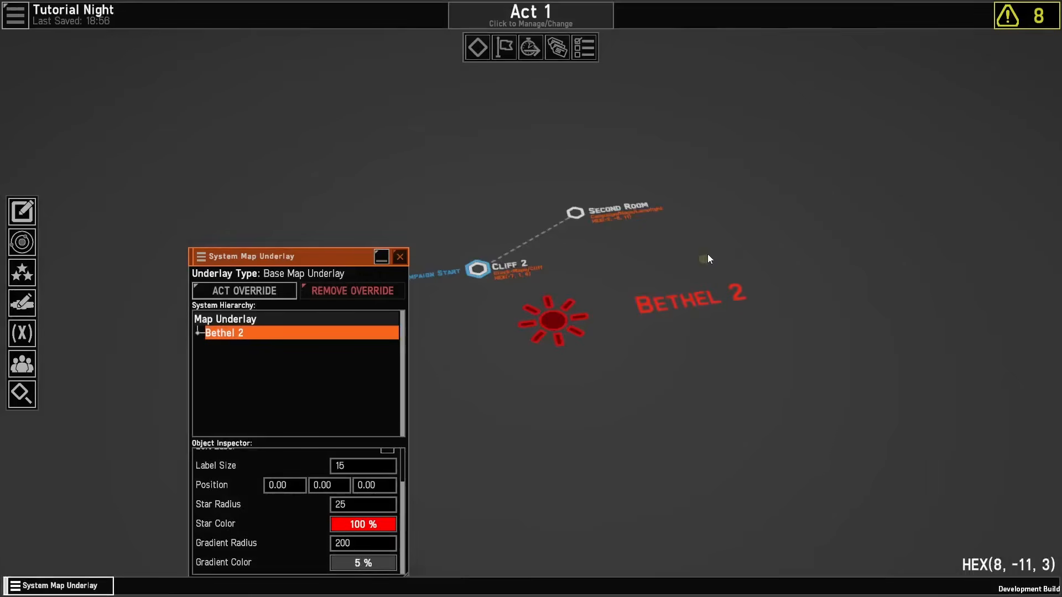
Step: Change the gradient color of Bethel 2 to a red tint, keeping its opacity
scroll(609, 210, "down", 5)
left_click(369, 563)
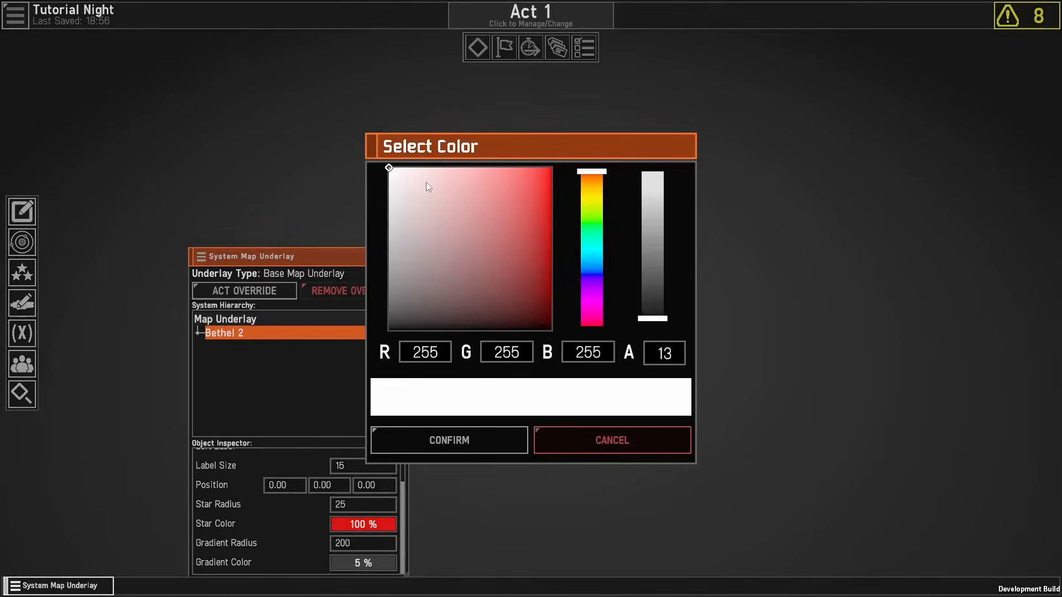
mouse_move(426, 187)
left_mouse_down()
mouse_move(480, 154)
mouse_move(486, 163)
left_mouse_up()
left_click(463, 440)
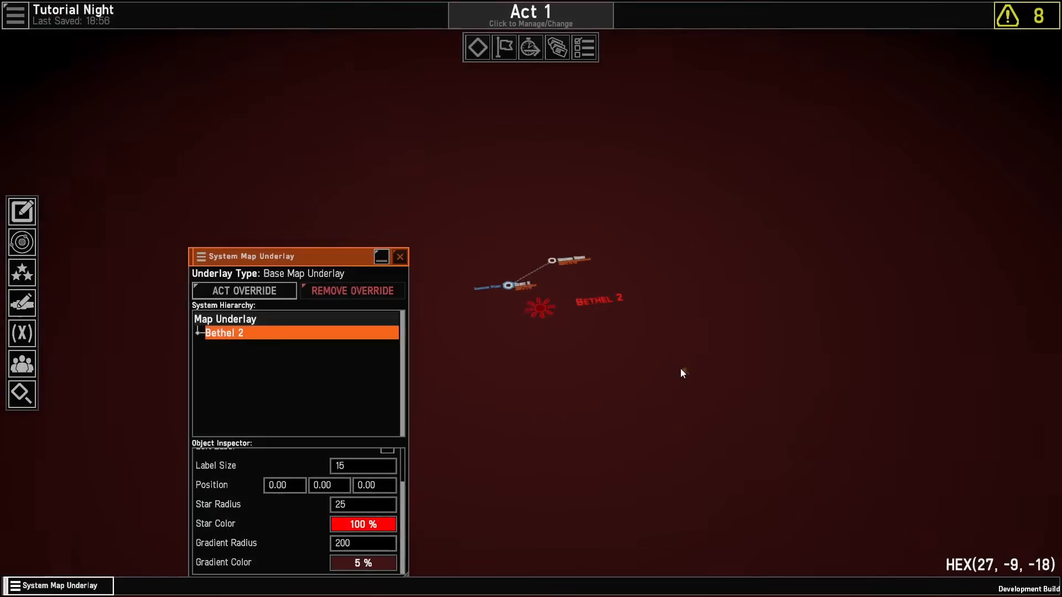
Step: Add a PlanetData child element under Bethel 2 in the system hierarchy
scroll(680, 370, "up", 2)
right_click(237, 333)
mouse_move(276, 341)
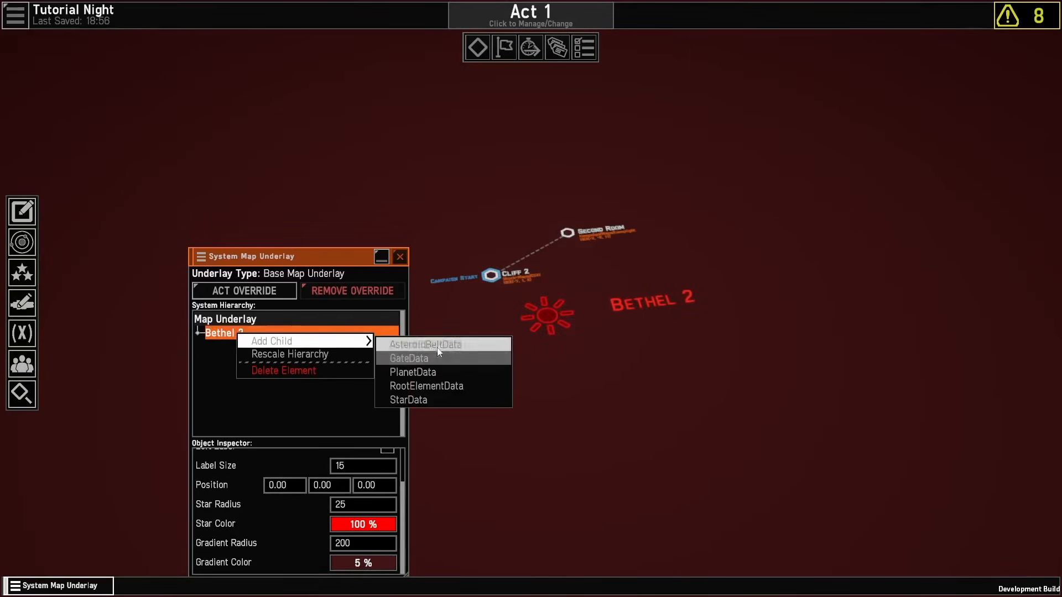
left_click(418, 372)
scroll(570, 397, "up", 2)
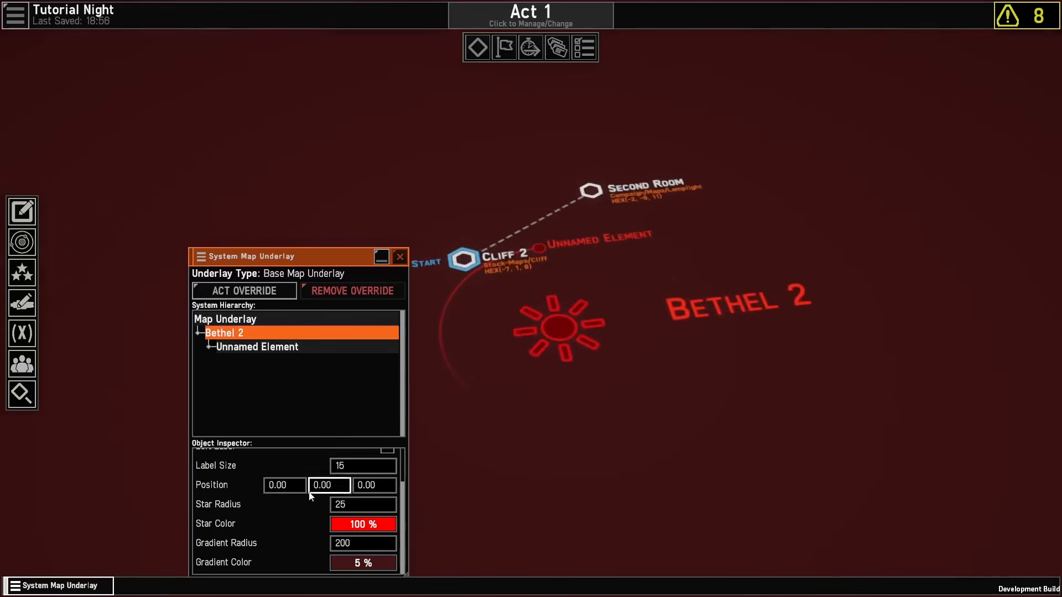
Step: Set the unnamed planet element's orbit radius to 200 and its orbit angle to -15
left_click(261, 347)
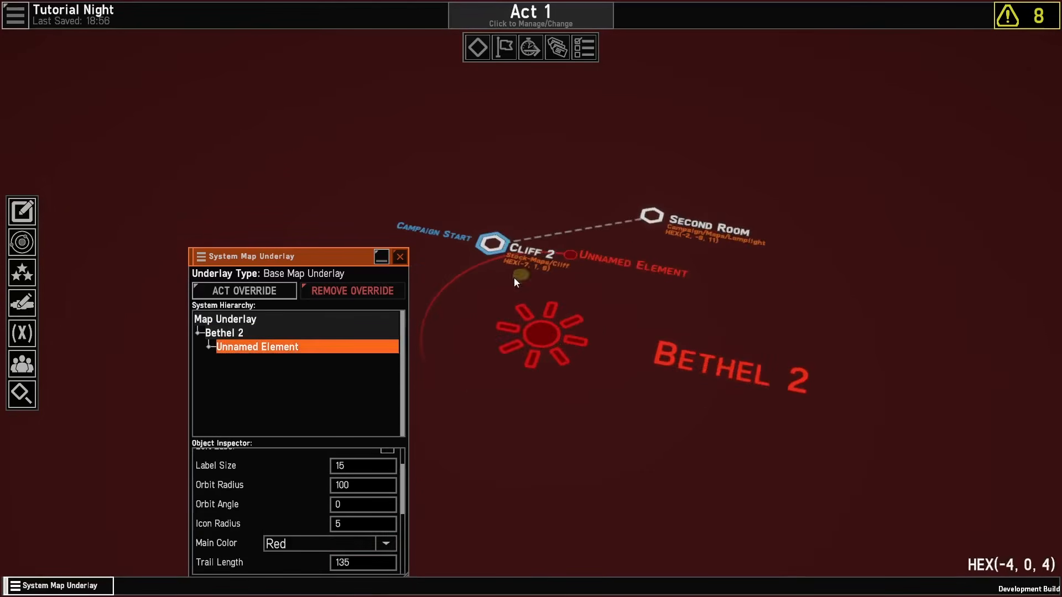
scroll(308, 480, "up", 3)
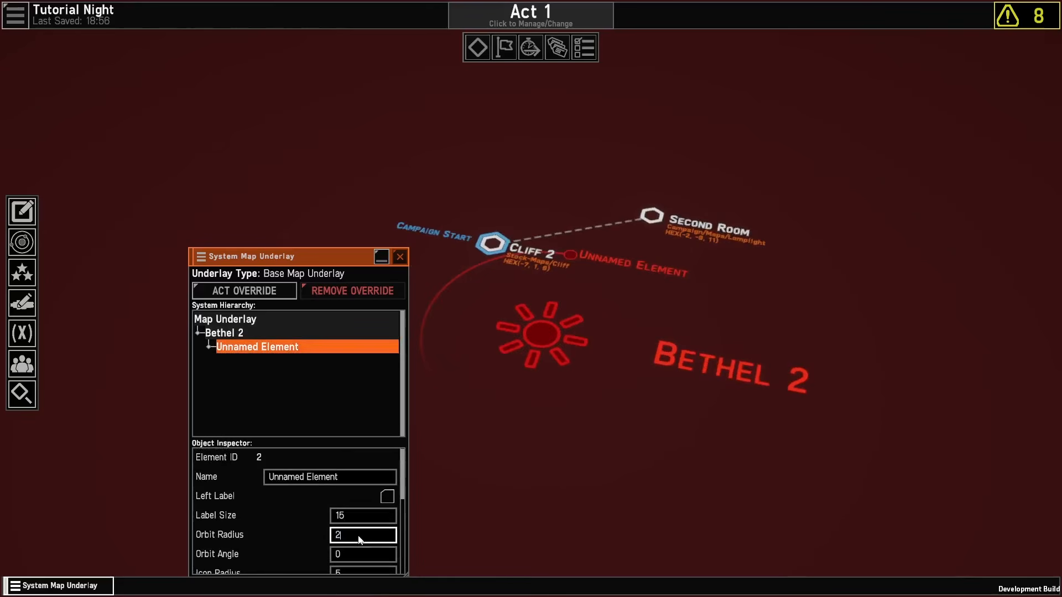
type("900")
type("0")
key("Return")
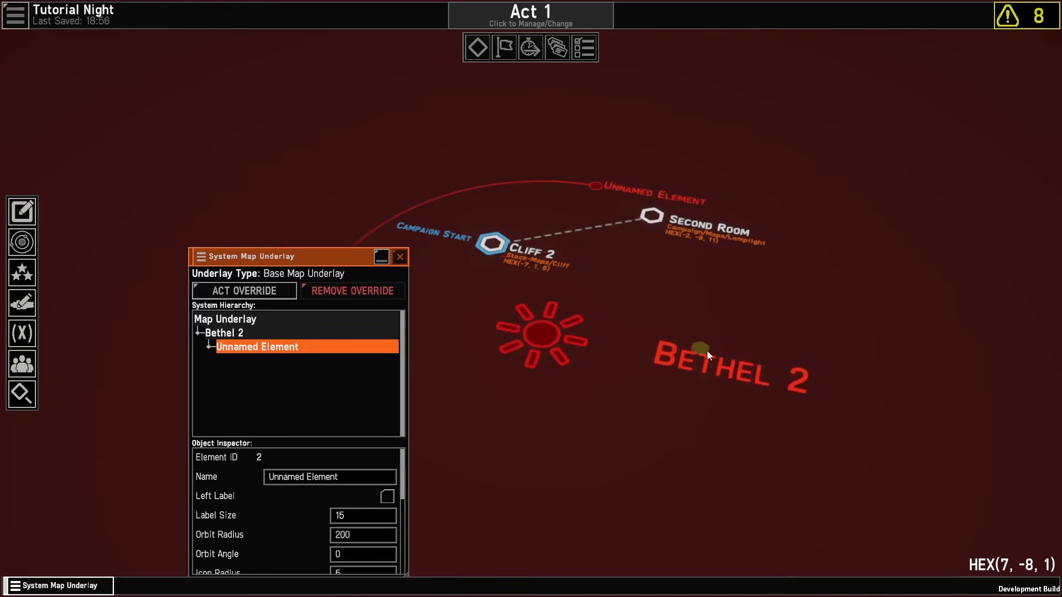
scroll(343, 498, "down", 5)
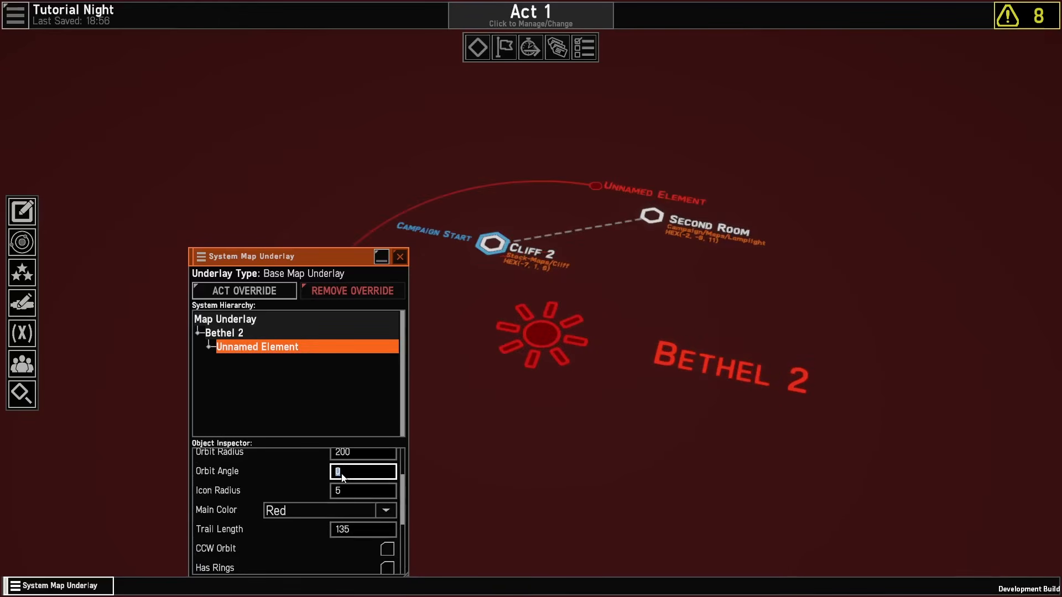
key("Return")
Step: Set the main color of the unnamed planet element to Green
scroll(334, 513, "down", 3)
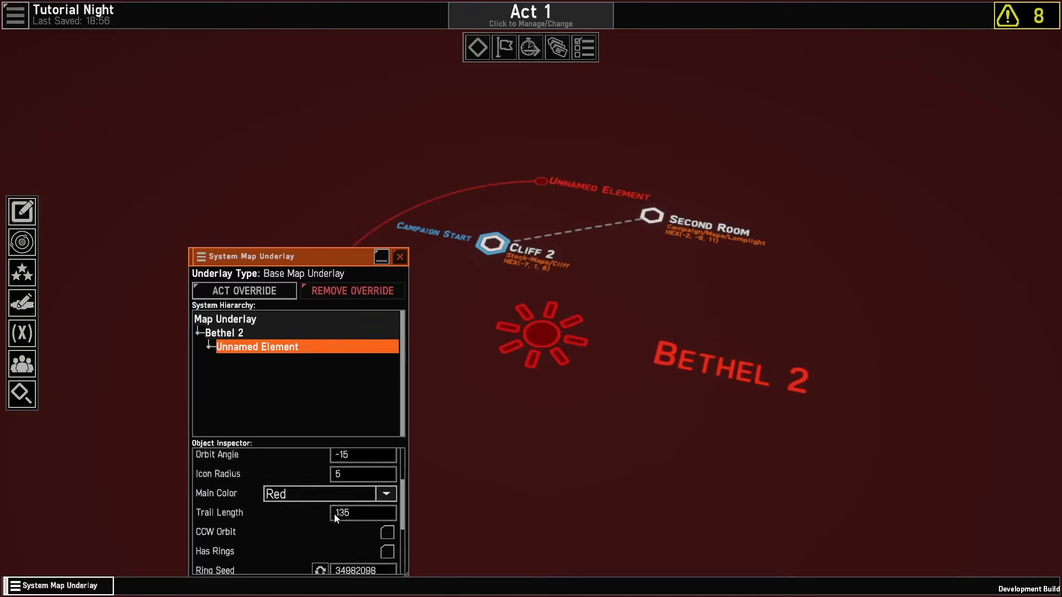
left_click(305, 468)
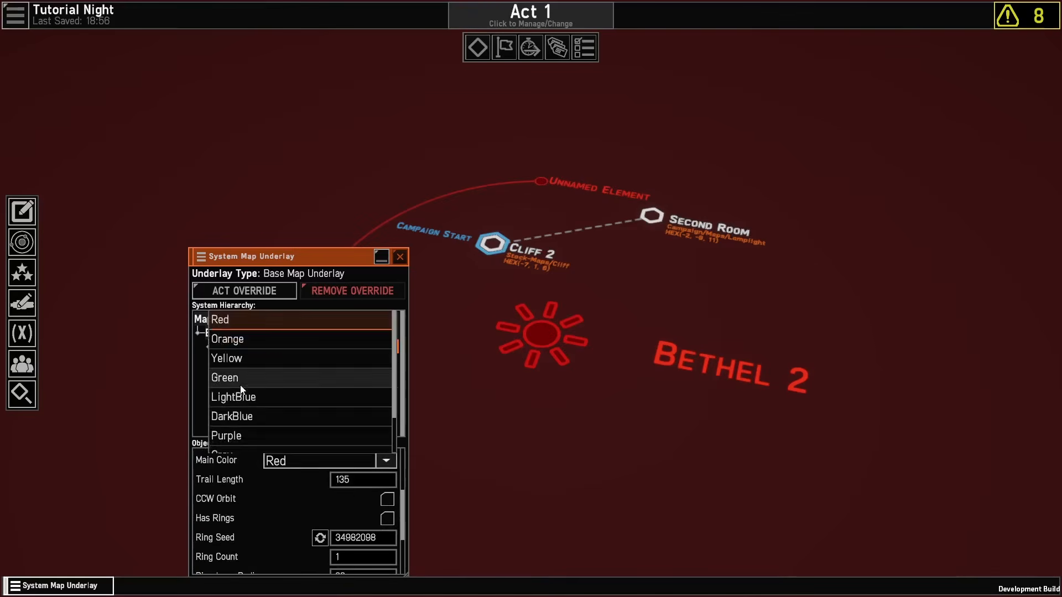
left_click(271, 376)
Step: Rename the unnamed element under Bethel 2 as Planet
scroll(326, 505, "up", 8)
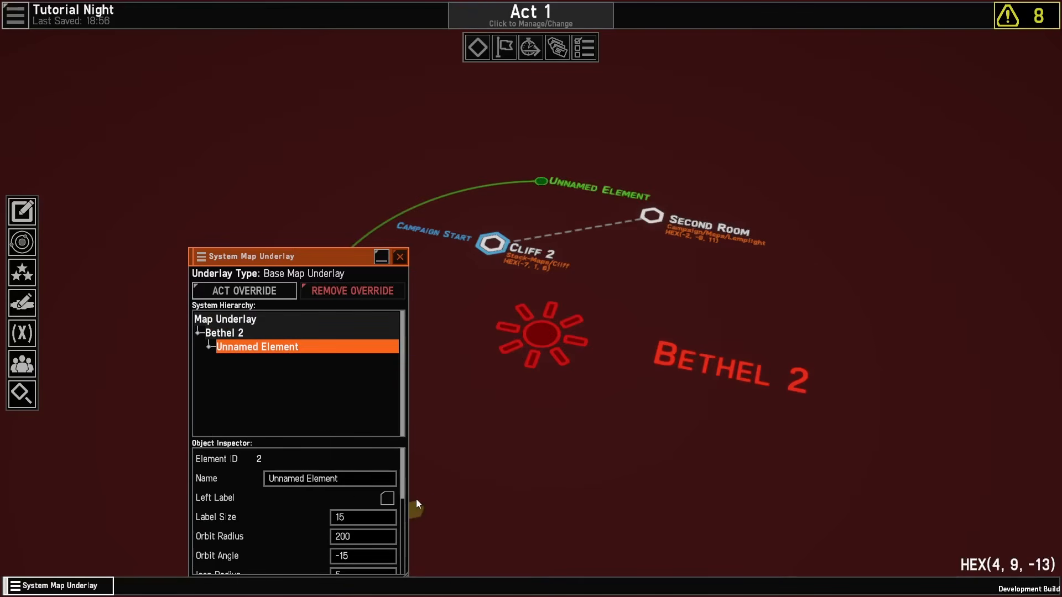
left_click(358, 484)
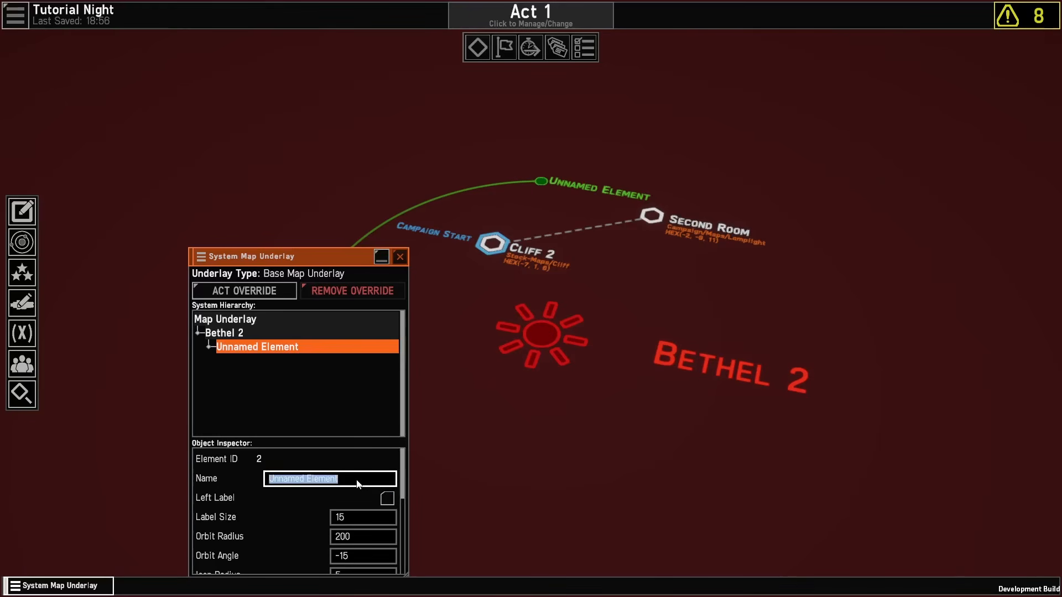
left_click(500, 435)
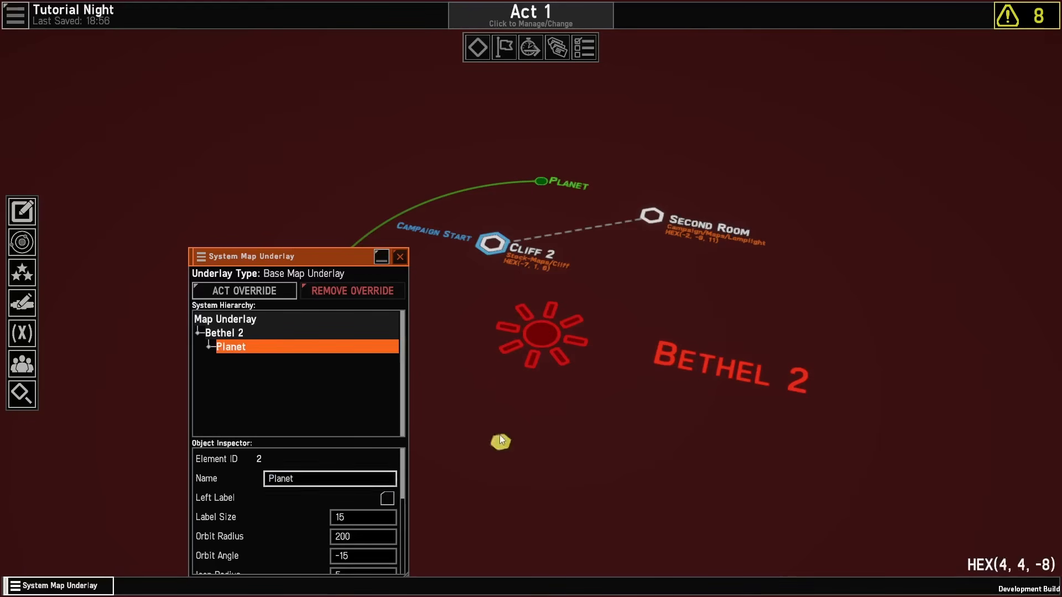
right_click_drag(517, 155, 596, 180)
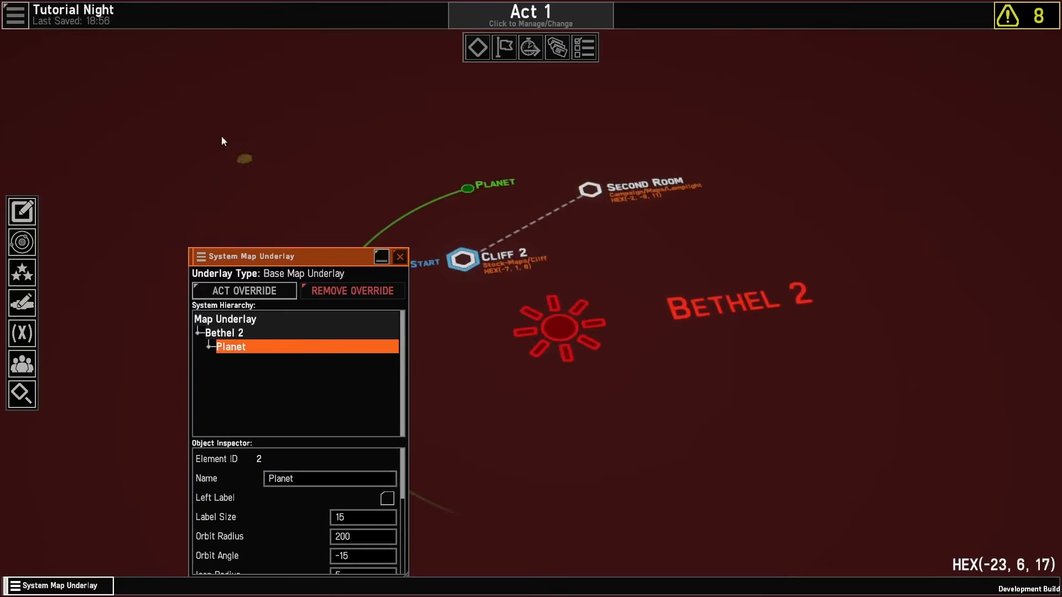
Step: Save the campaign and open the Cliff 2 room for editing
left_click(15, 15)
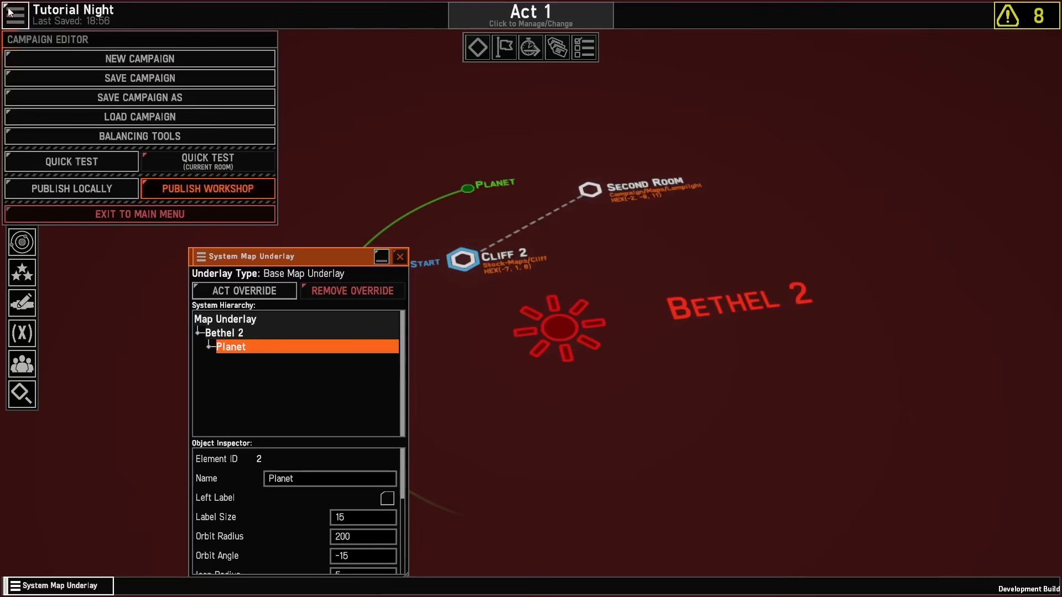
left_click(192, 88)
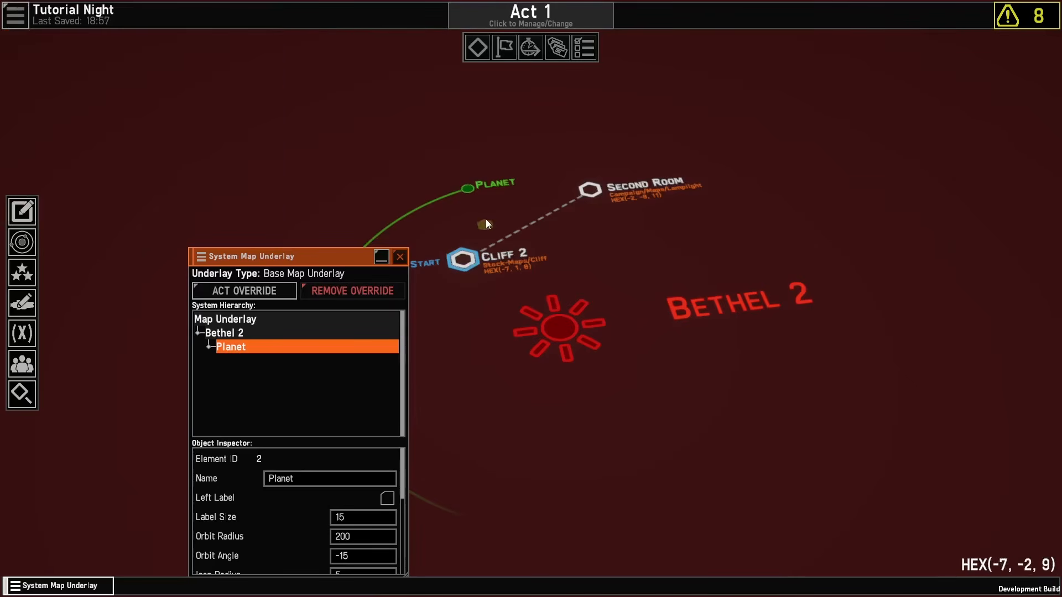
left_click(464, 260)
left_click(90, 367)
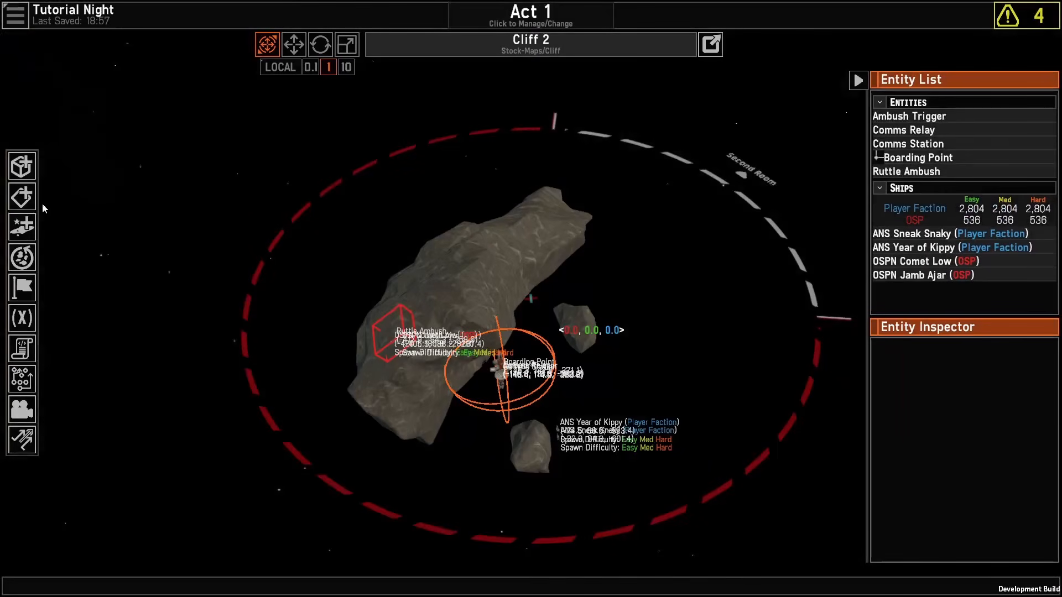
Step: Spawn a Skybox Star skybox entity in the Cliff 2 room
left_click(18, 230)
left_click(356, 301)
scroll(362, 376, "down", 1)
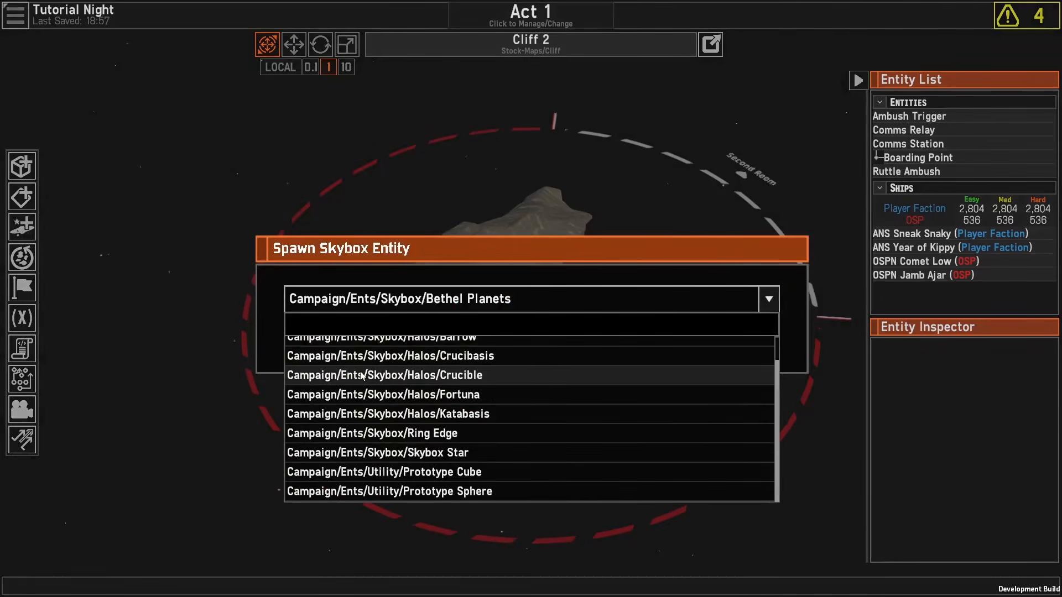
left_click(398, 452)
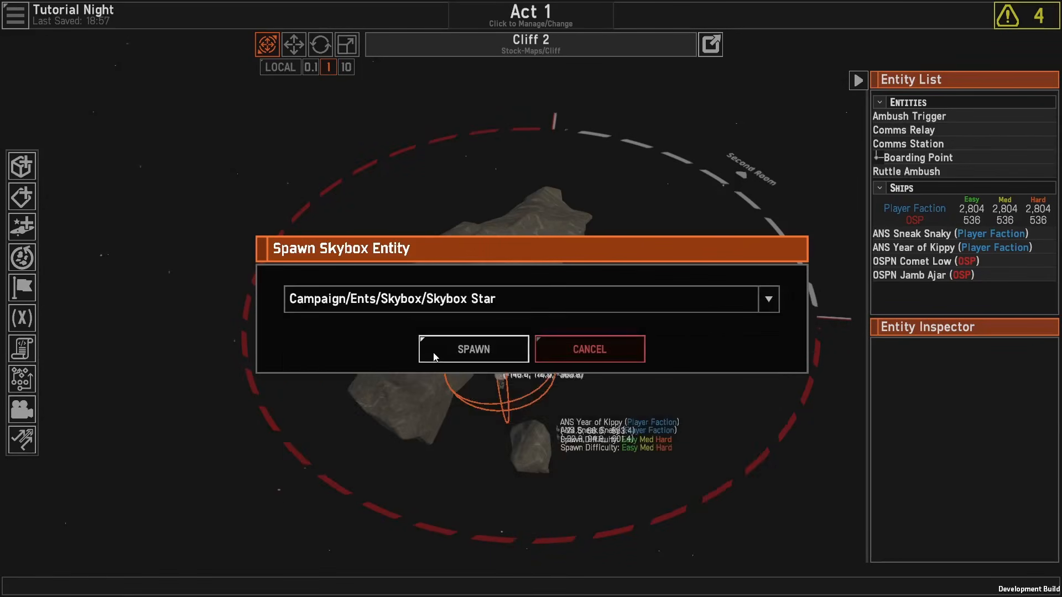
left_click(443, 348)
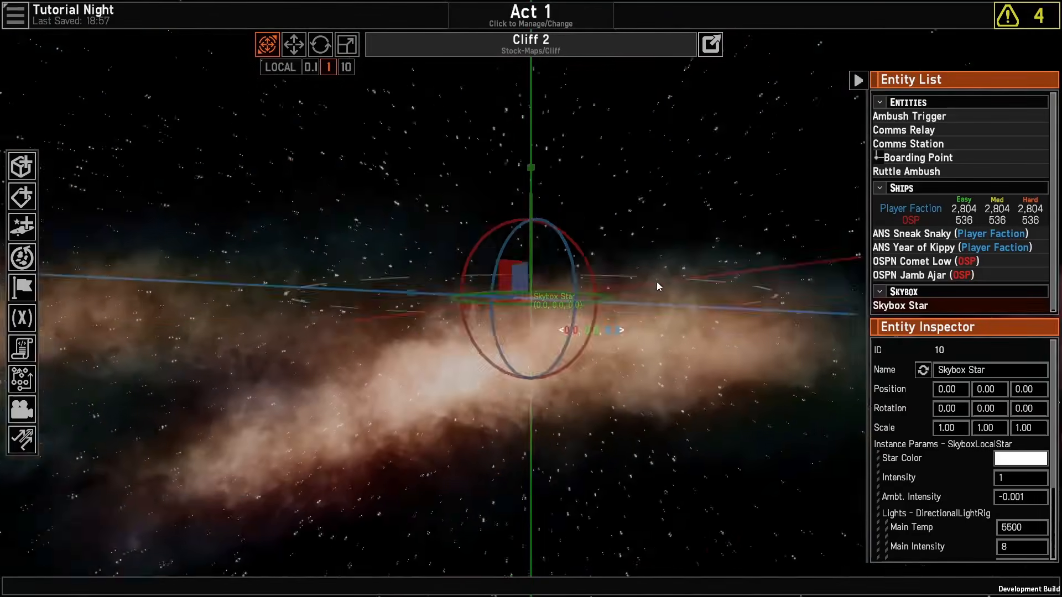
Step: Set the Skybox Star's underlay reference to Bethel 2 and align the star to it
right_click_drag(657, 282, 498, 252)
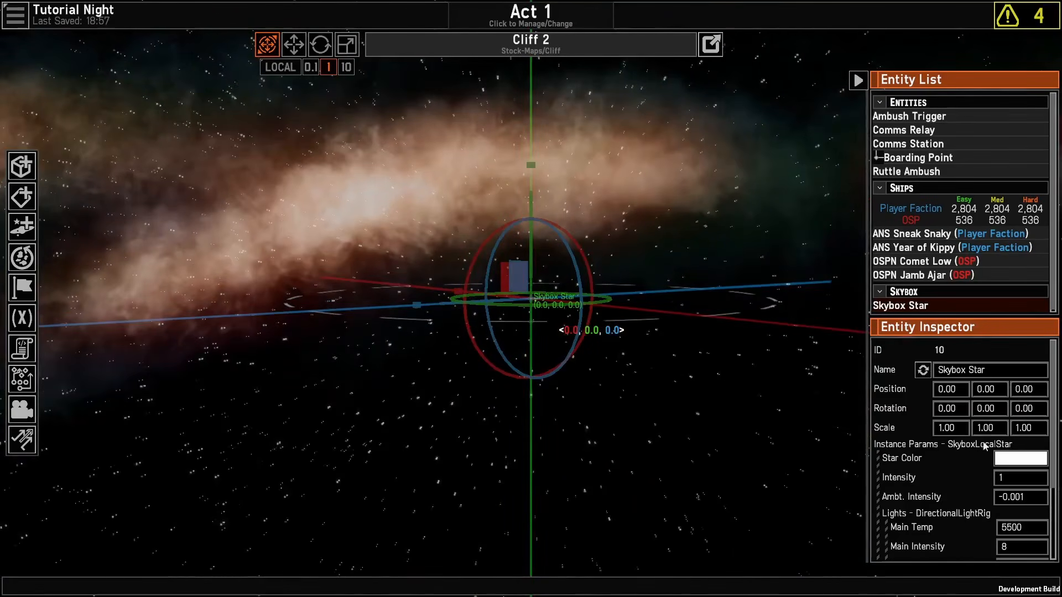
scroll(933, 413, "down", 3)
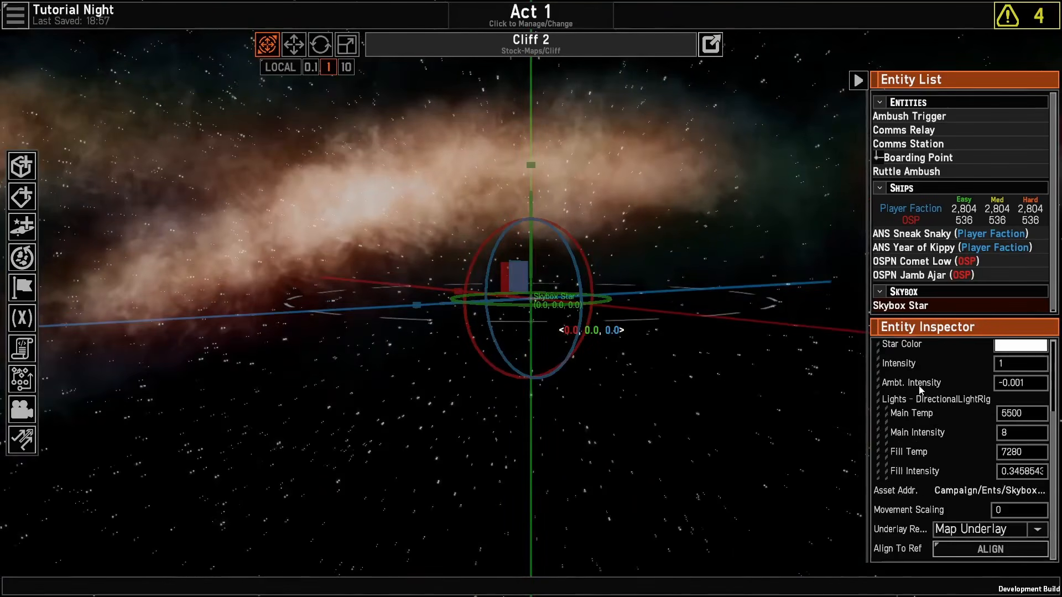
left_click(952, 532)
left_click(955, 591)
left_click(955, 553)
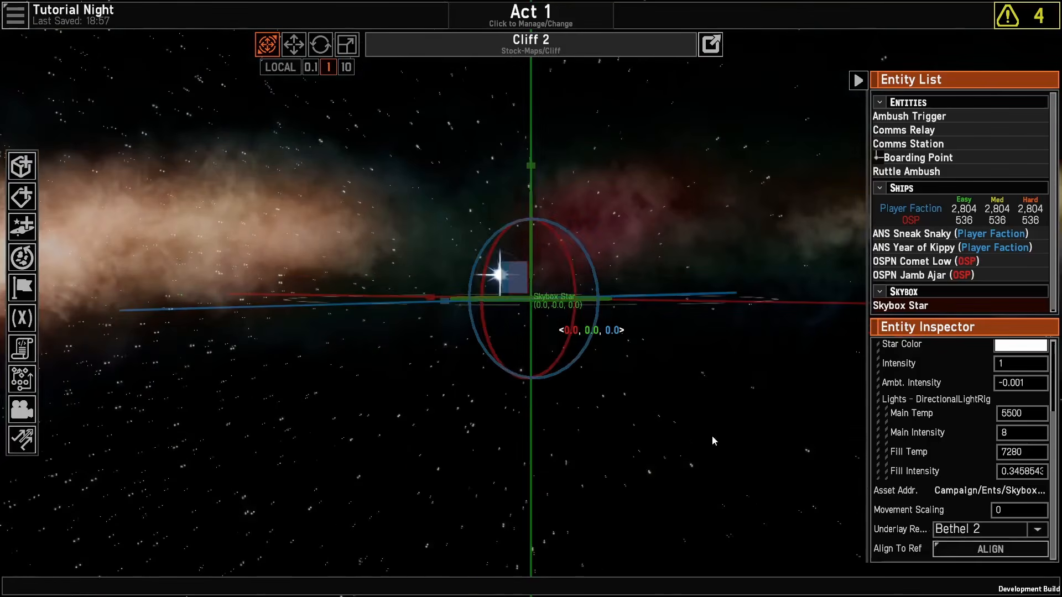
Step: Examine the star's placement and its lighting on the large asteroid from several angles
left_click(716, 437)
scroll(716, 439, "down", 10)
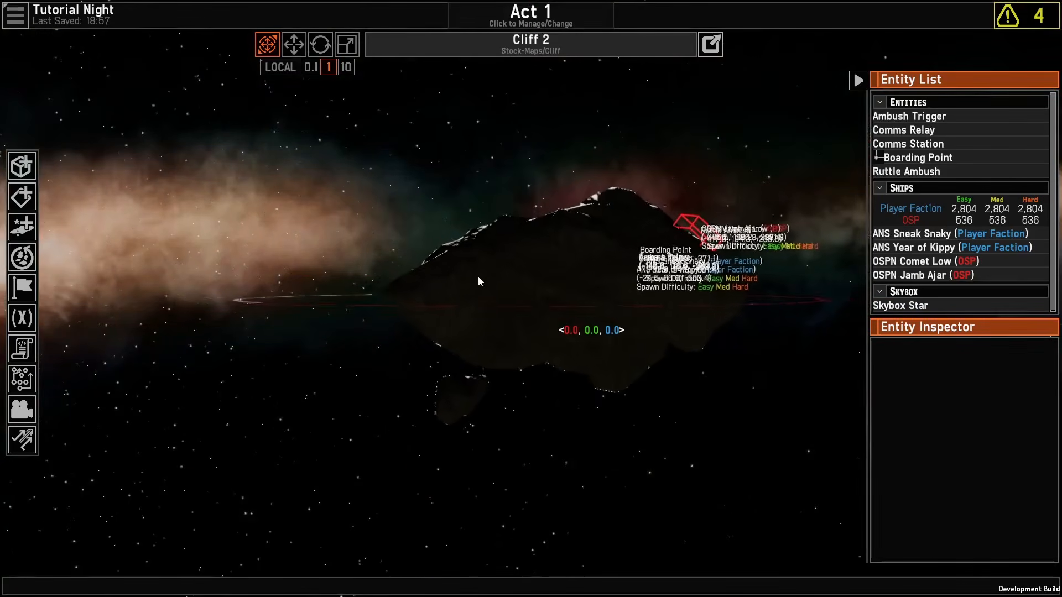
key("s")
right_click_drag(446, 256, 577, 134)
key("a")
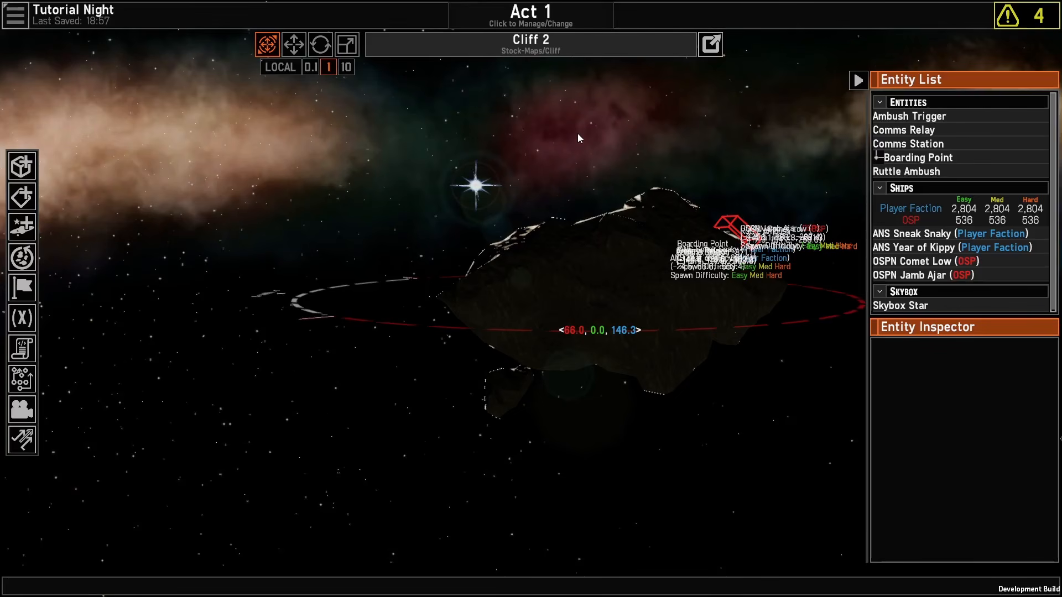
key("w")
right_click_drag(578, 134, 1059, 395)
key("w")
scroll(680, 246, "up", 3)
key("a")
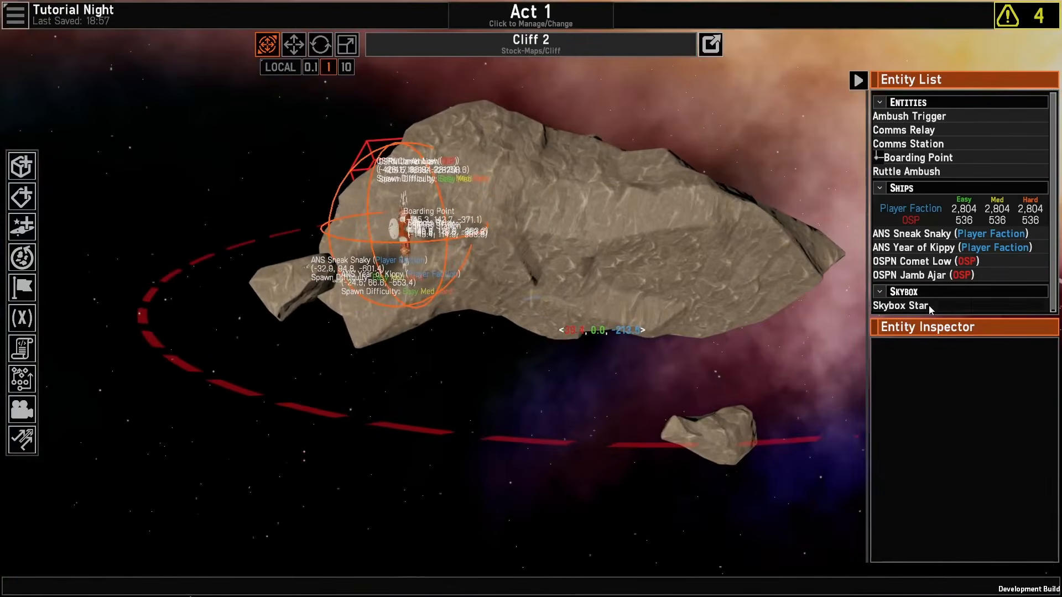
Step: Set the Skybox Star's Main Intensity to 3
left_click(928, 305)
scroll(965, 479, "down", 3)
scroll(969, 454, "up", 1)
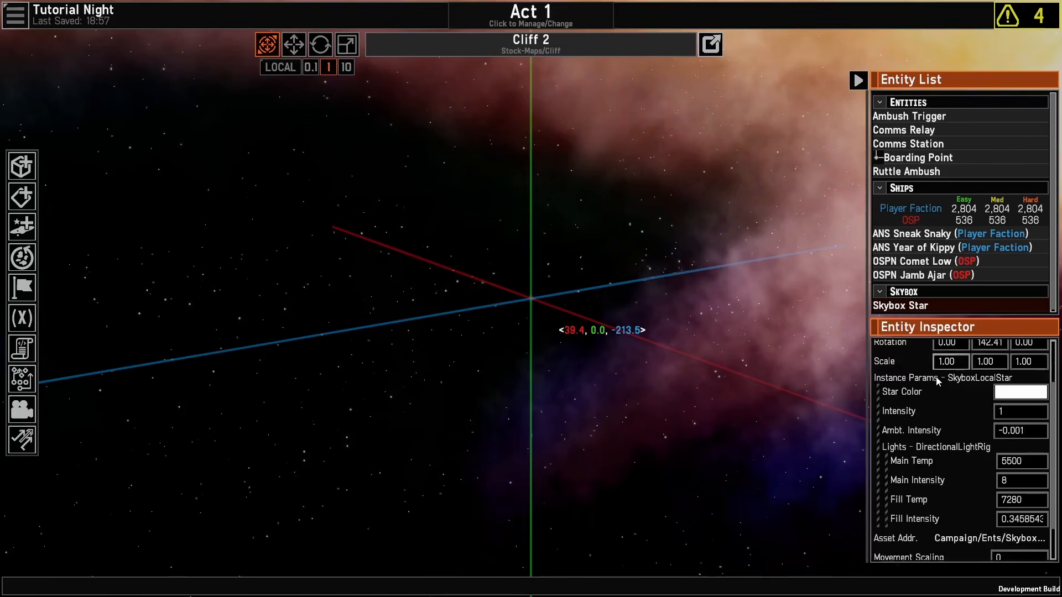
scroll(908, 391, "up", 4)
scroll(901, 401, "down", 3)
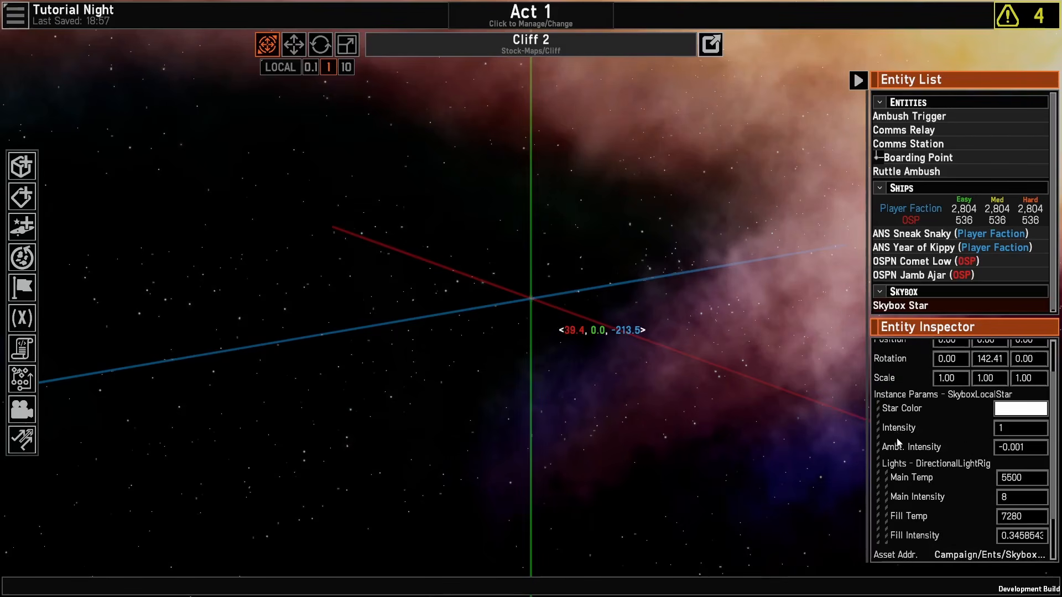
right_click_drag(869, 443, 907, 368)
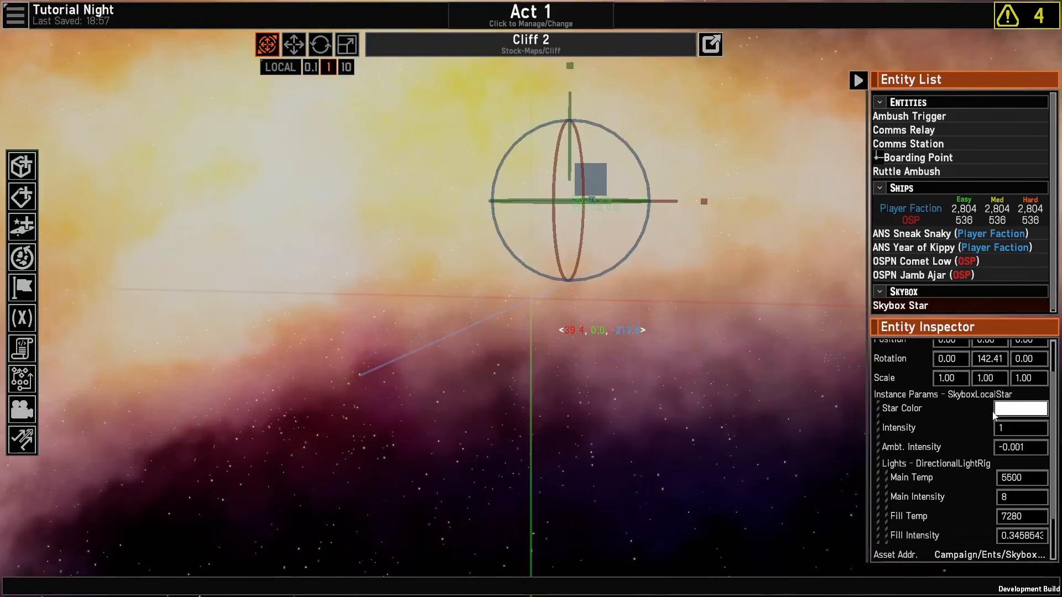
scroll(944, 414, "down", 1)
scroll(943, 412, "down", 3)
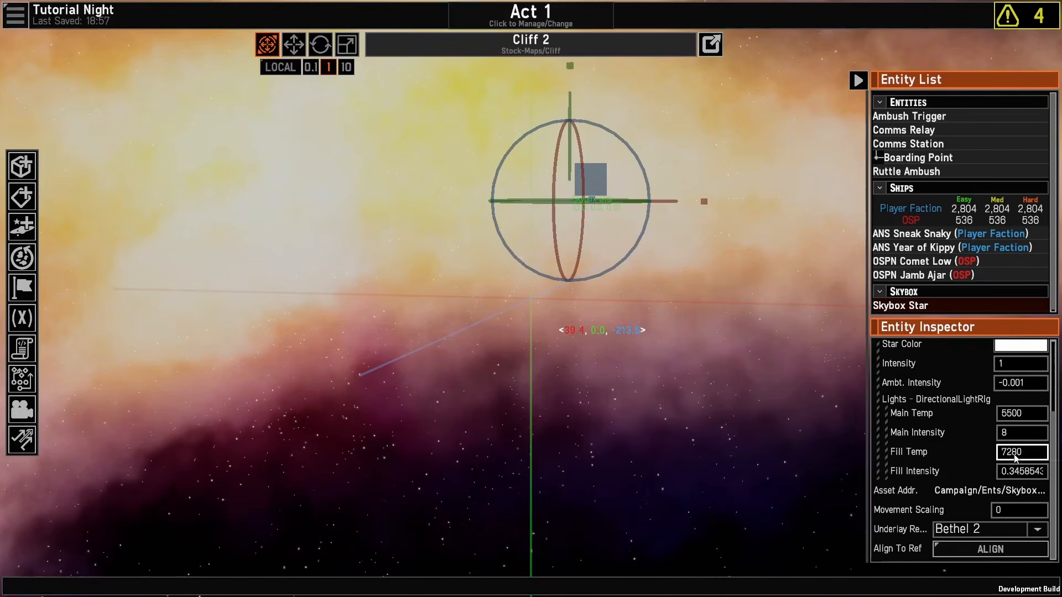
left_click(1011, 434)
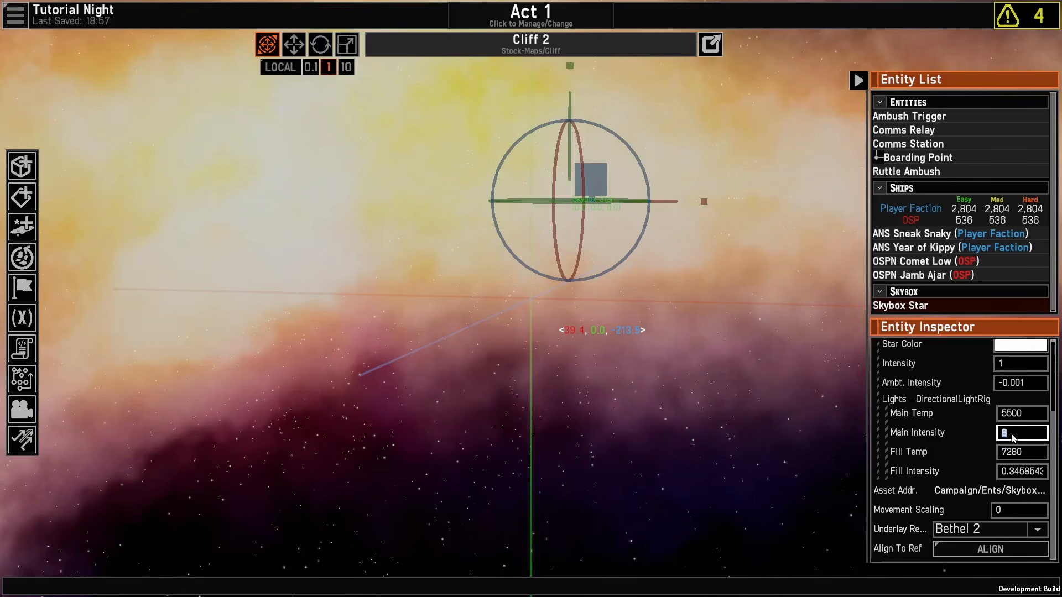
left_click(772, 438)
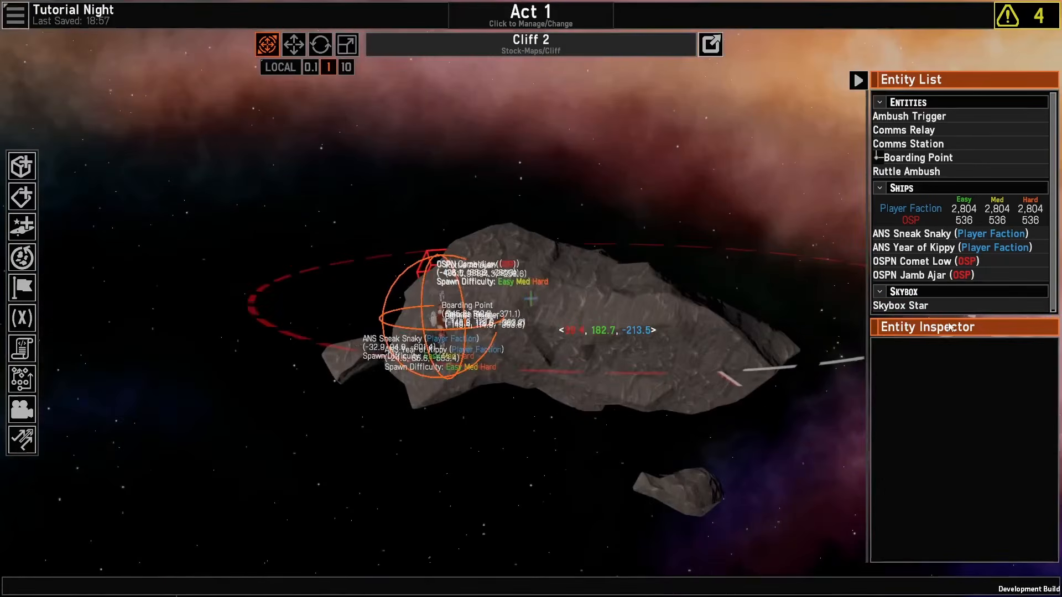
Step: Set the Skybox Star's Main Intensity to 0 and inspect the asteroid's lighting
left_click(900, 305)
scroll(968, 466, "down", 3)
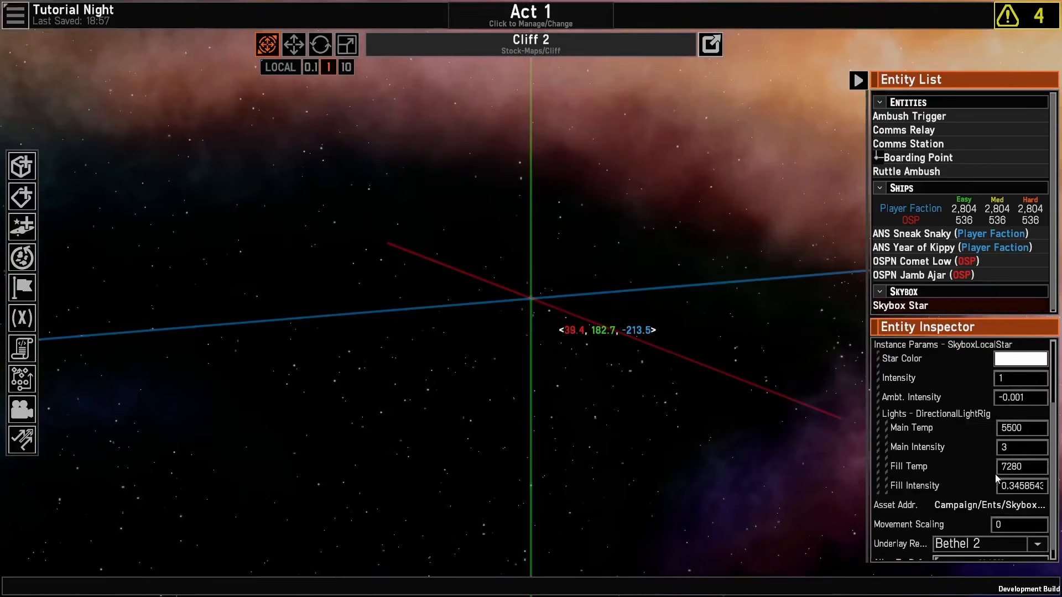
left_click(629, 443)
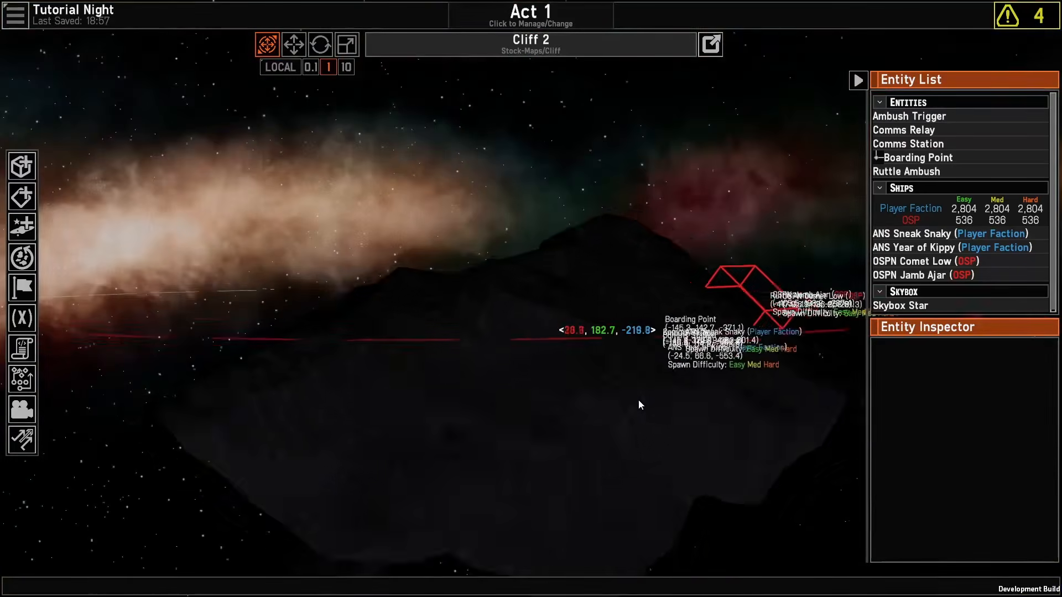
middle_click_drag(639, 400, 277, 386)
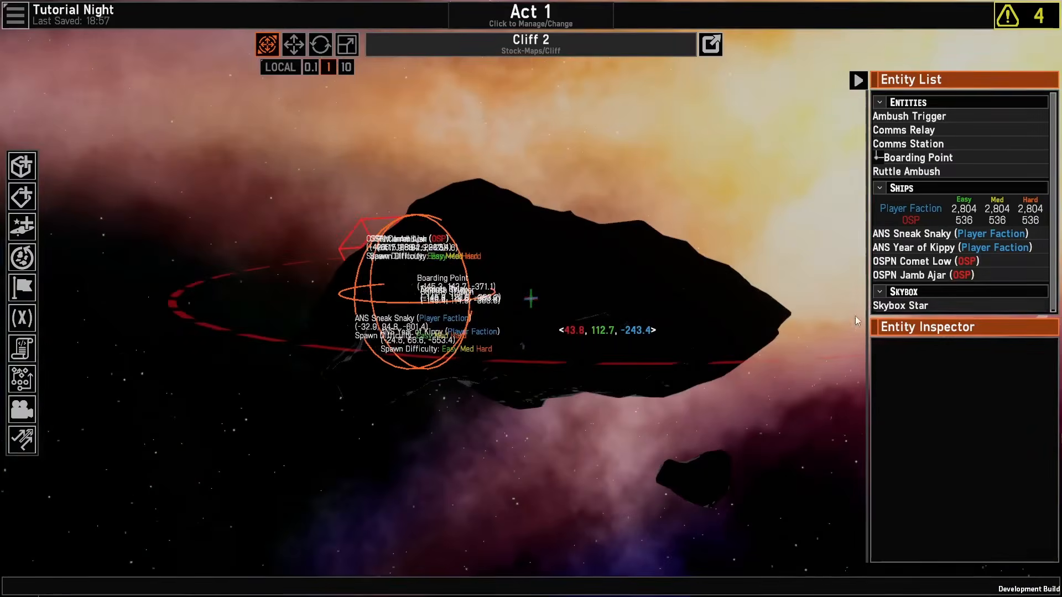
Step: Raise the Skybox Star's Main Intensity above 0 and save the campaign
left_click(891, 306)
scroll(1029, 507, "down", 3)
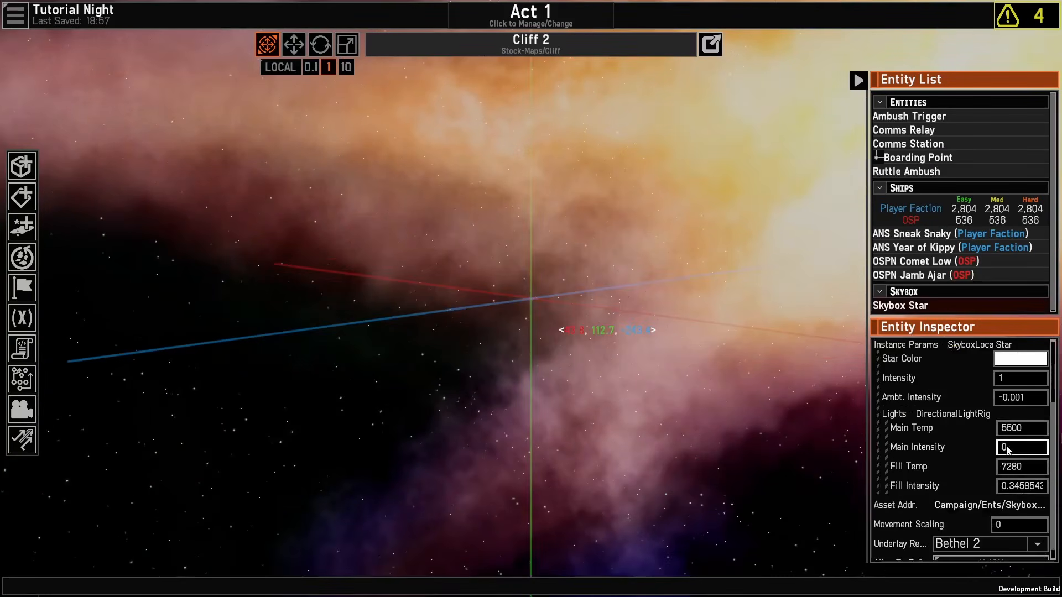
left_click(543, 407)
scroll(597, 423, "down", 10)
middle_click_drag(596, 423, 706, 375)
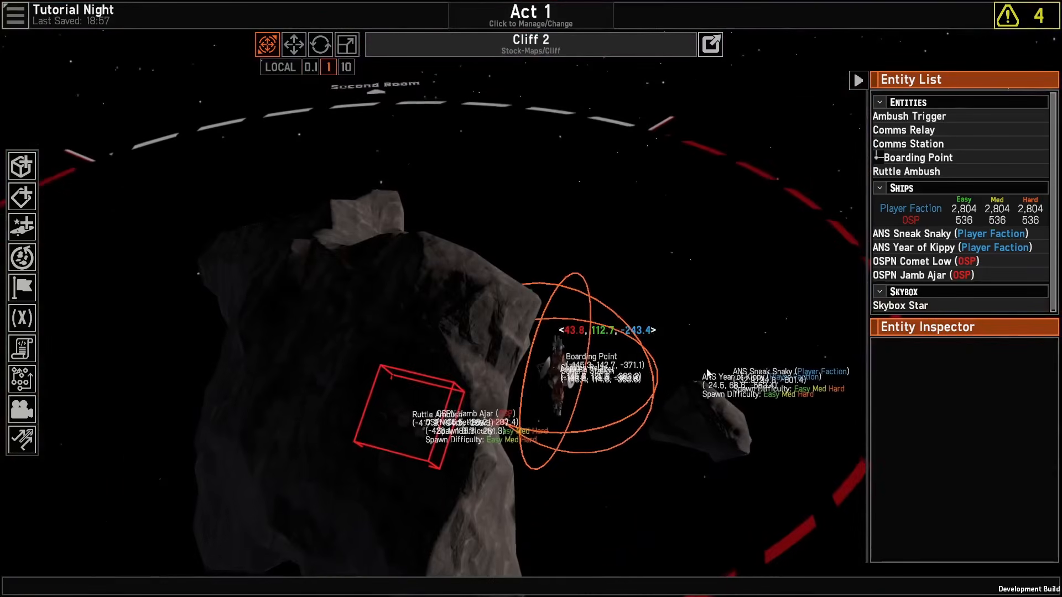
left_click(16, 16)
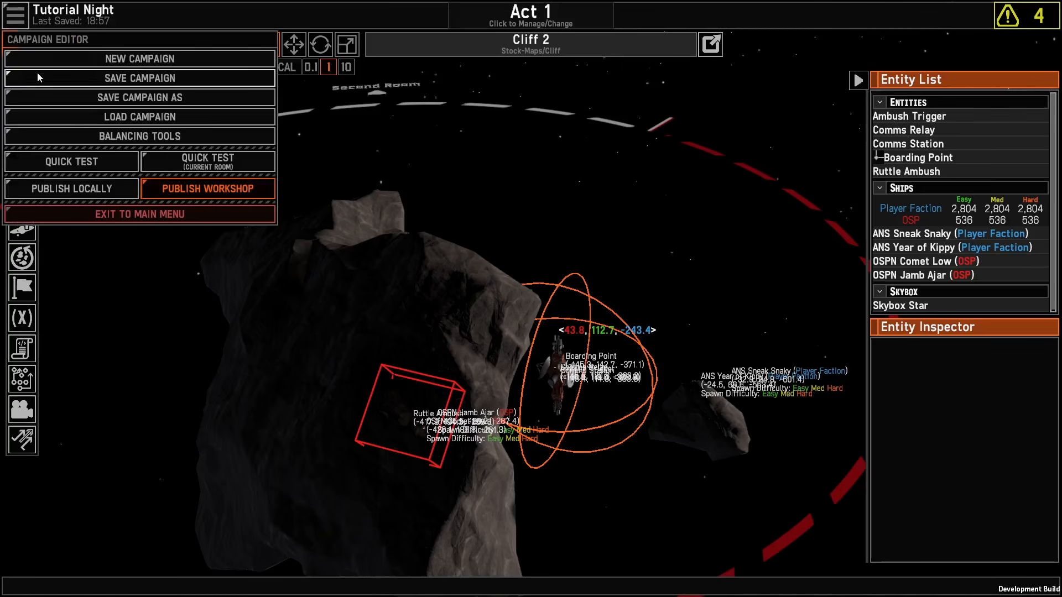
left_click(60, 80)
Step: Spawn a Bethel Planets skybox entity in the Cliff 2 room
key("w")
scroll(594, 354, "down", 5)
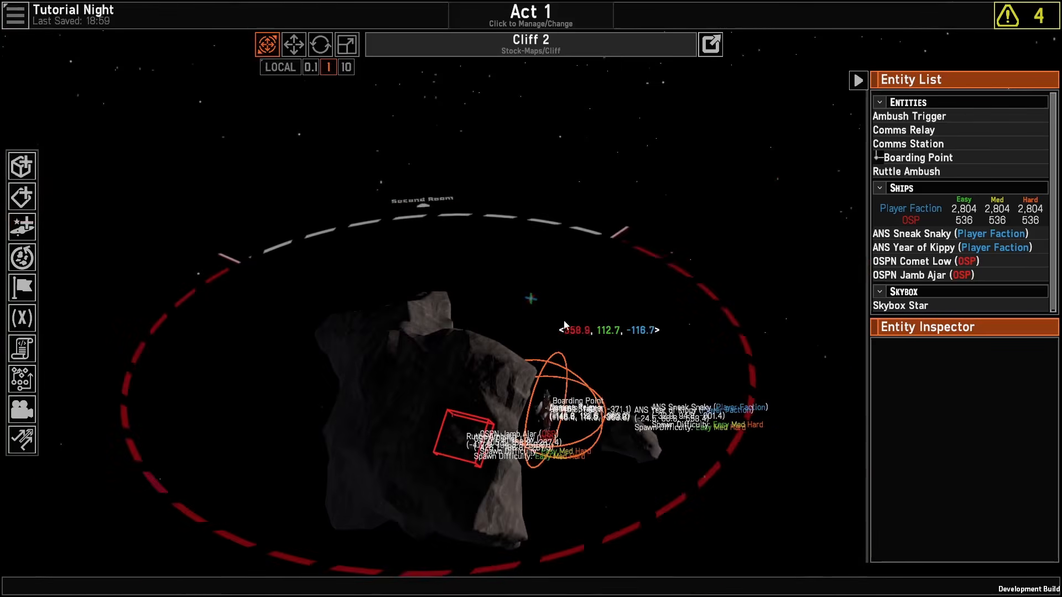
middle_click_drag(566, 326, 426, 386)
left_click(22, 225)
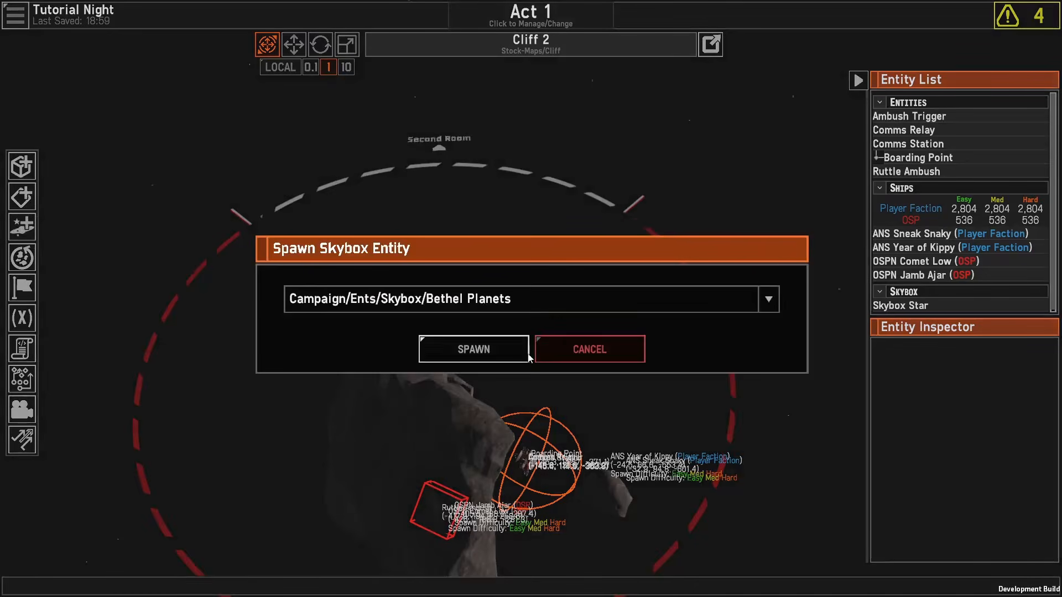
left_click(464, 299)
scroll(465, 397, "down", 1)
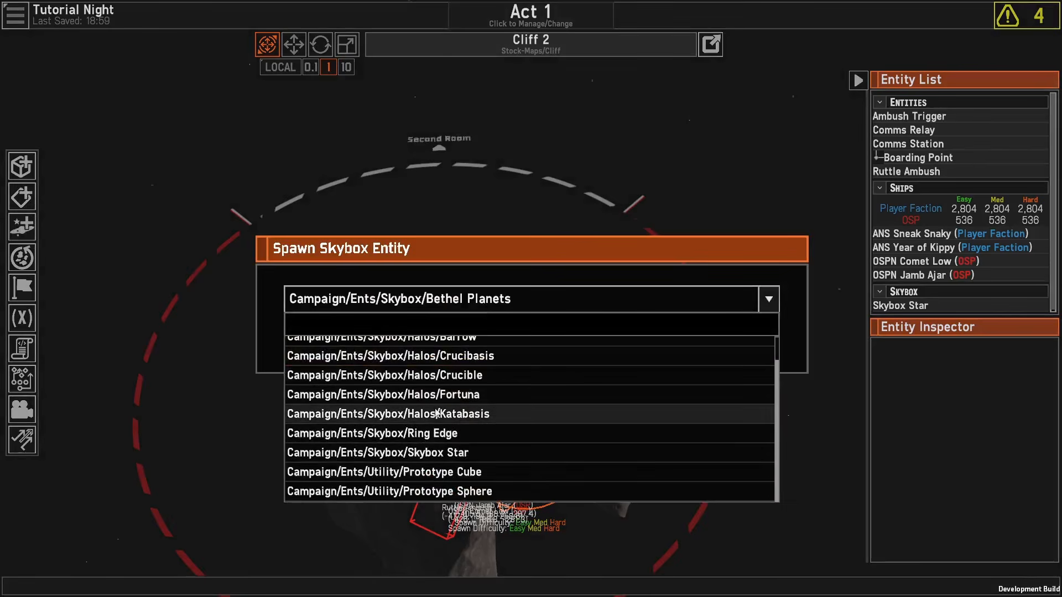
scroll(467, 367, "up", 1)
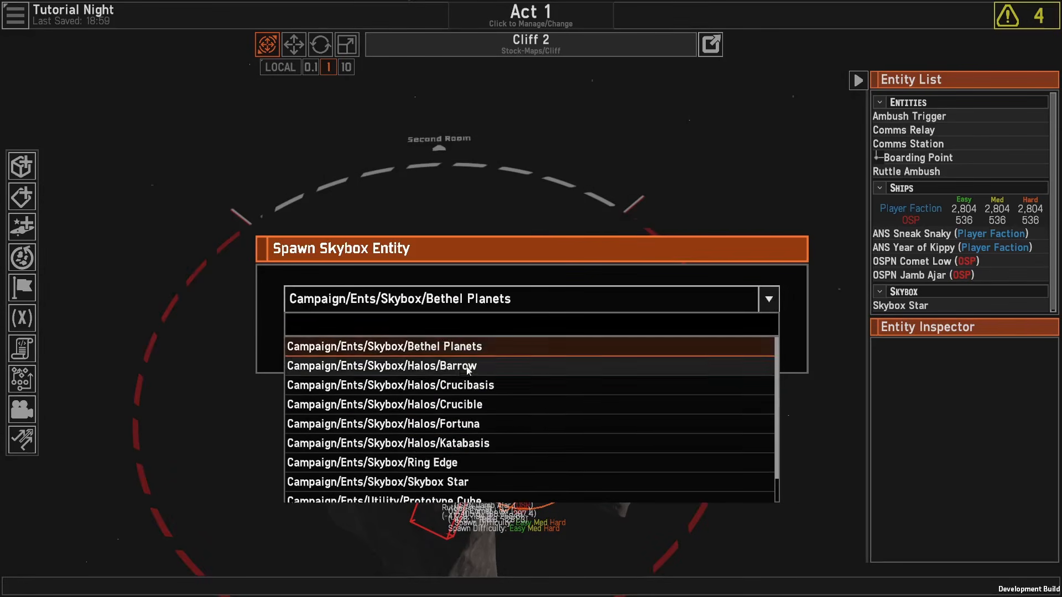
scroll(464, 387, "down", 1)
scroll(453, 368, "up", 1)
left_click(447, 346)
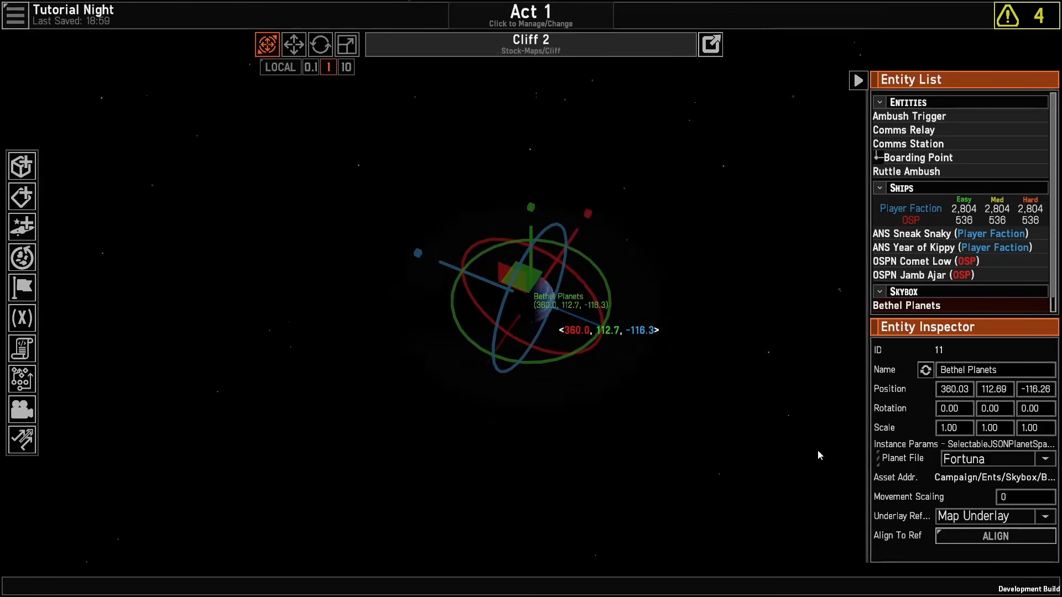
Step: Set the Bethel Planets entity's planet file to Aureus and review the other planet options
left_click(954, 459)
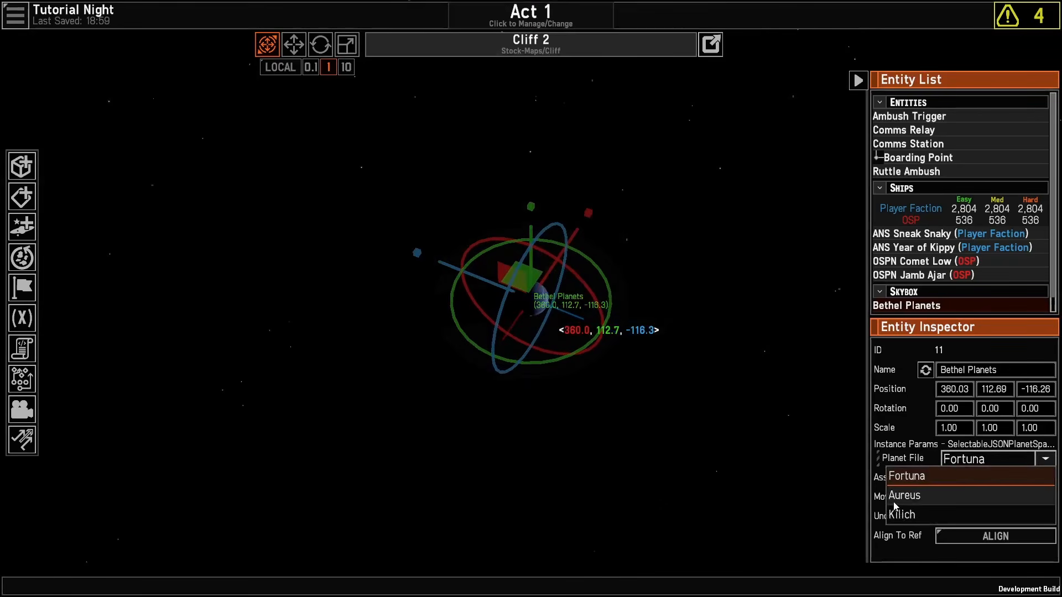
left_click(895, 496)
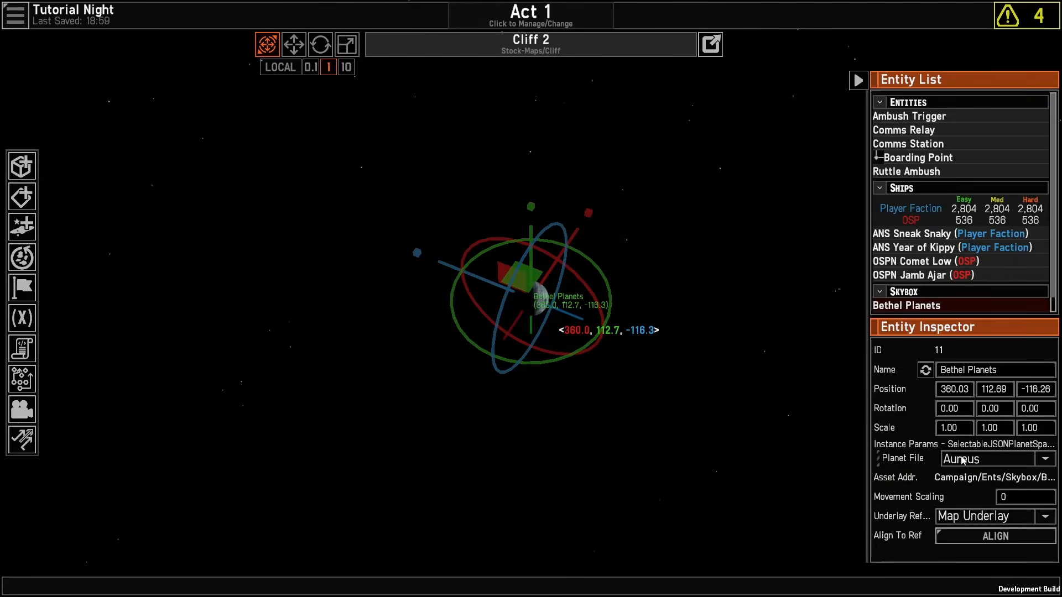
middle_click_drag(674, 188, 567, 404)
scroll(567, 404, "up", 5)
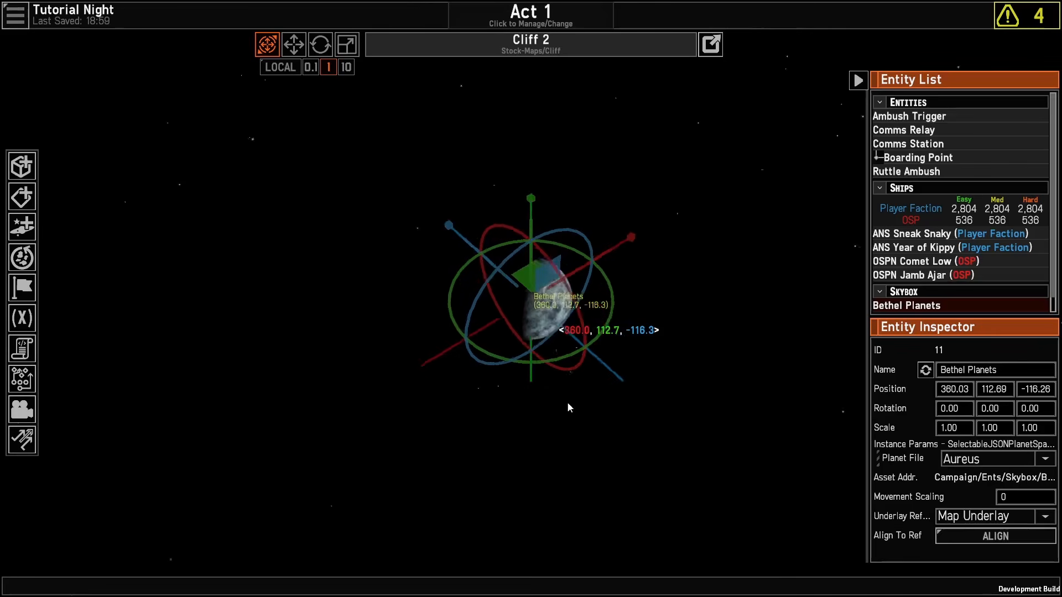
left_click(969, 459)
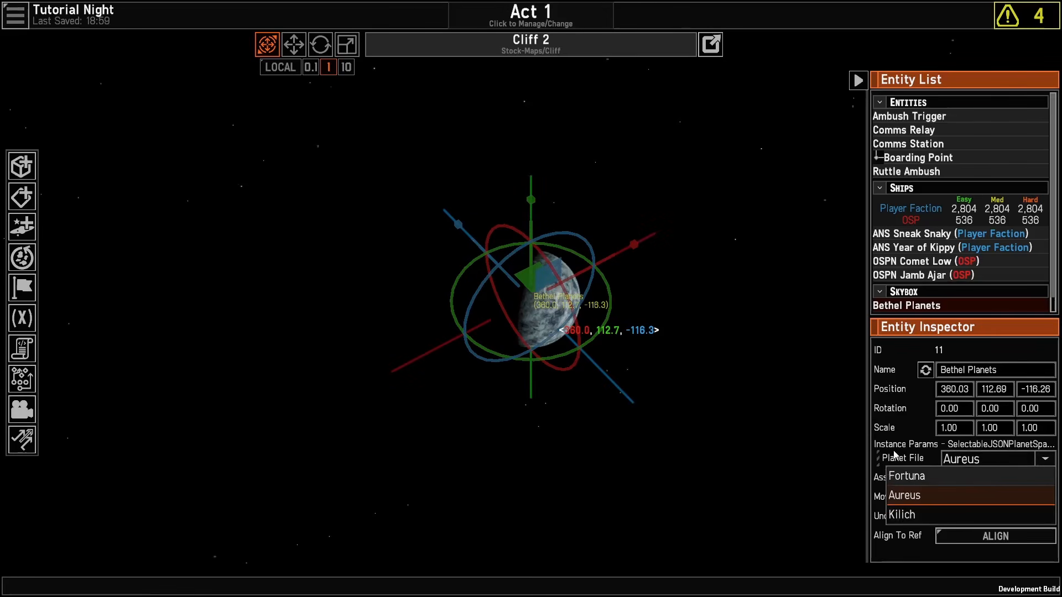
left_click(694, 433)
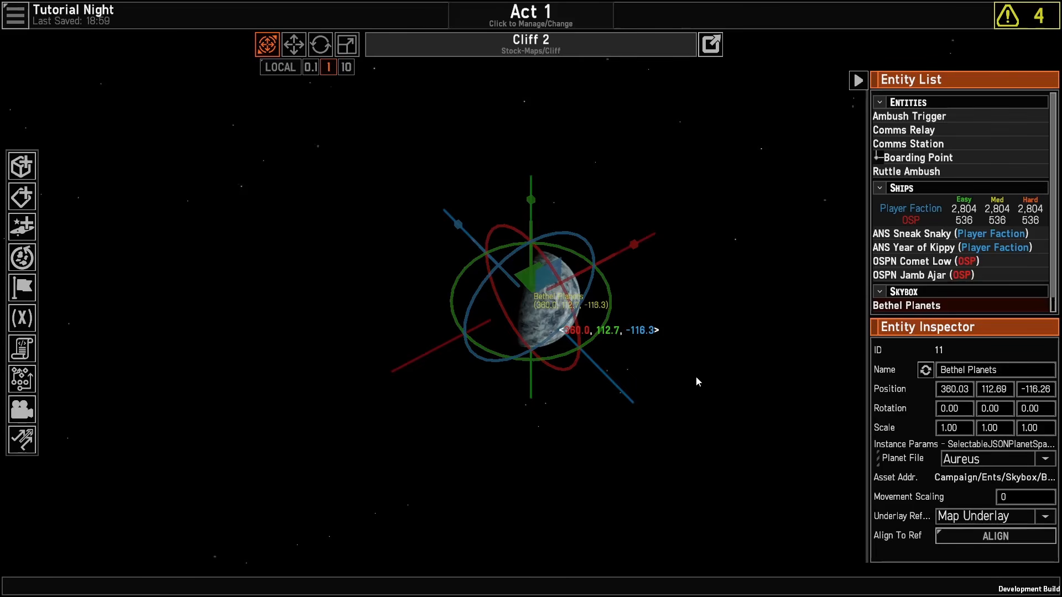
scroll(730, 403, "down", 5)
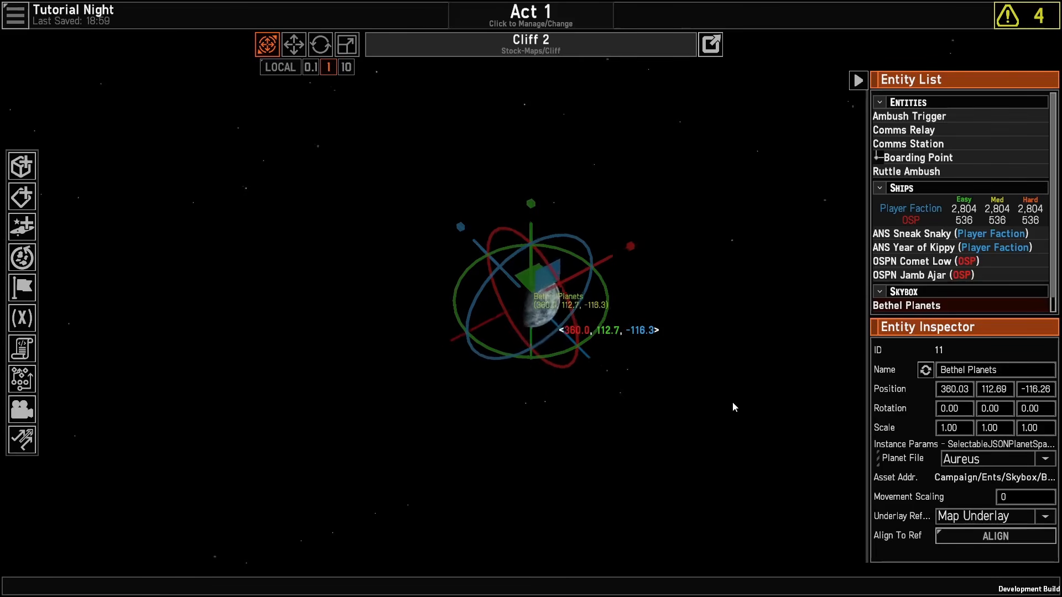
Step: Set the Bethel Planets entity's underlay reference to Planet, align the entity to it, and check the planet in the room
middle_click_drag(751, 403, 682, 440)
left_click(972, 518)
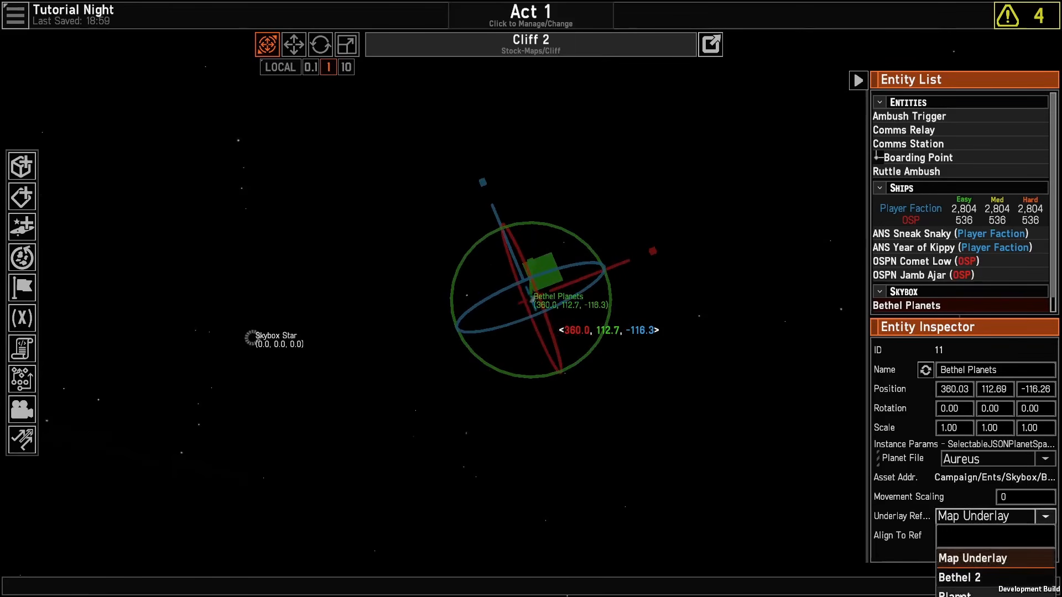
left_click(968, 591)
left_click(979, 542)
middle_click_drag(581, 354, 718, 227)
key("w")
scroll(664, 265, "up", 5)
left_click(615, 310)
scroll(615, 309, "down", 10)
middle_click_drag(615, 310, 561, 223)
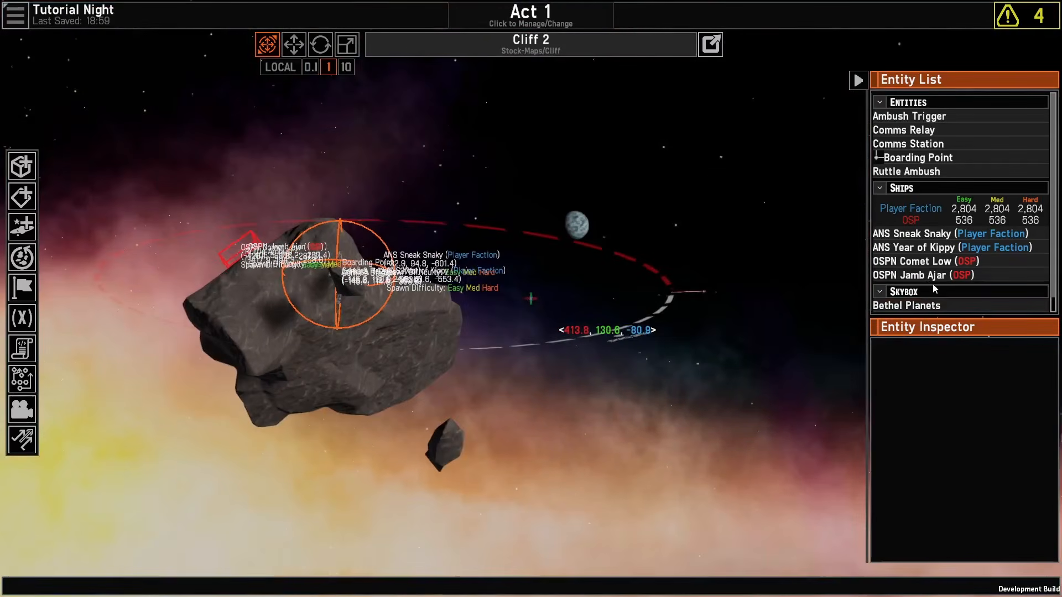
Step: Move the Bethel Planets entity close to the Skybox Star, to about (10.12, -0.33, 34.34)
left_click(925, 307)
middle_click_drag(561, 429, 441, 527)
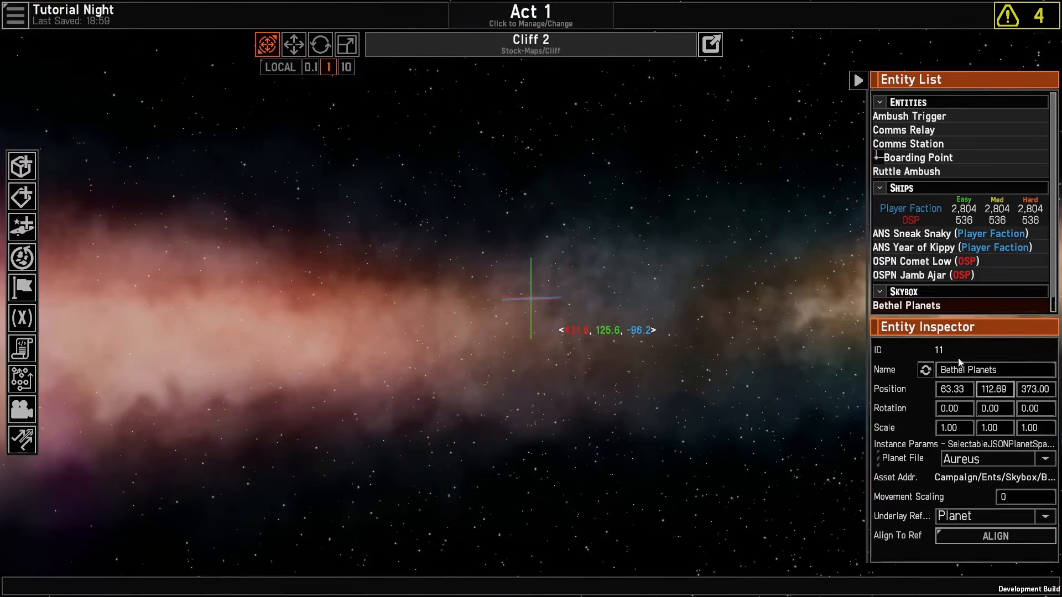
key("f")
middle_click_drag(724, 345, 674, 354)
key("a")
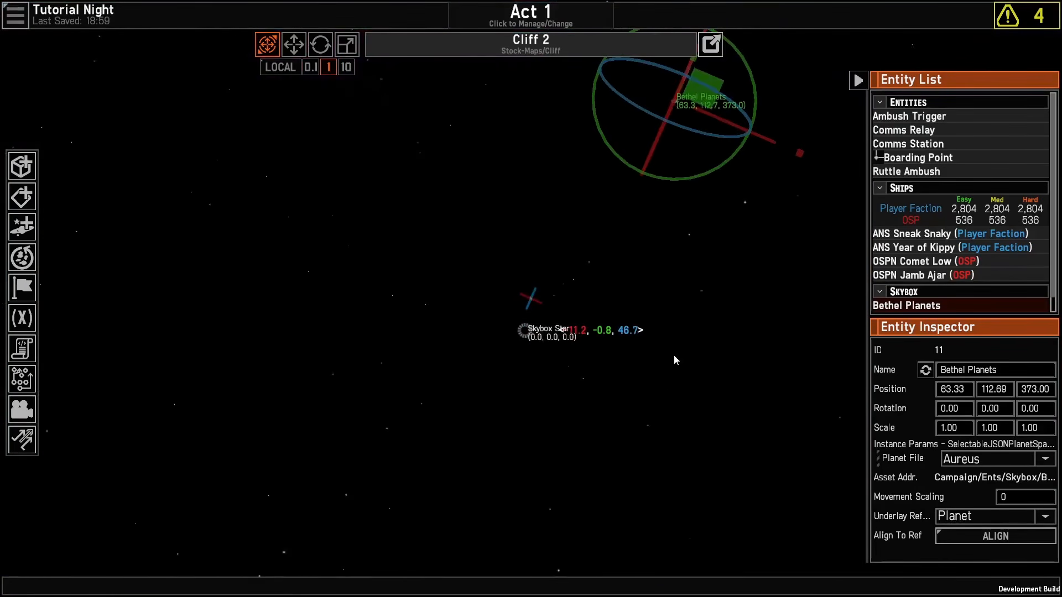
left_click_drag(704, 90, 578, 258)
middle_click_drag(576, 402, 739, 1)
left_click_drag(534, 126, 534, 199)
middle_click_drag(780, 300, 636, 564)
key("s")
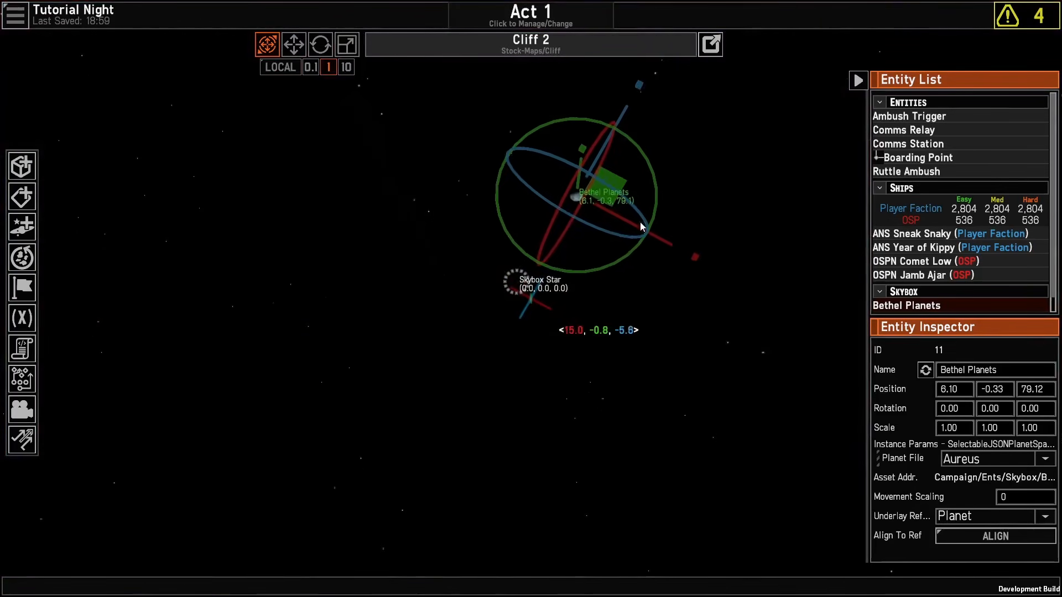
left_click_drag(613, 189, 590, 246)
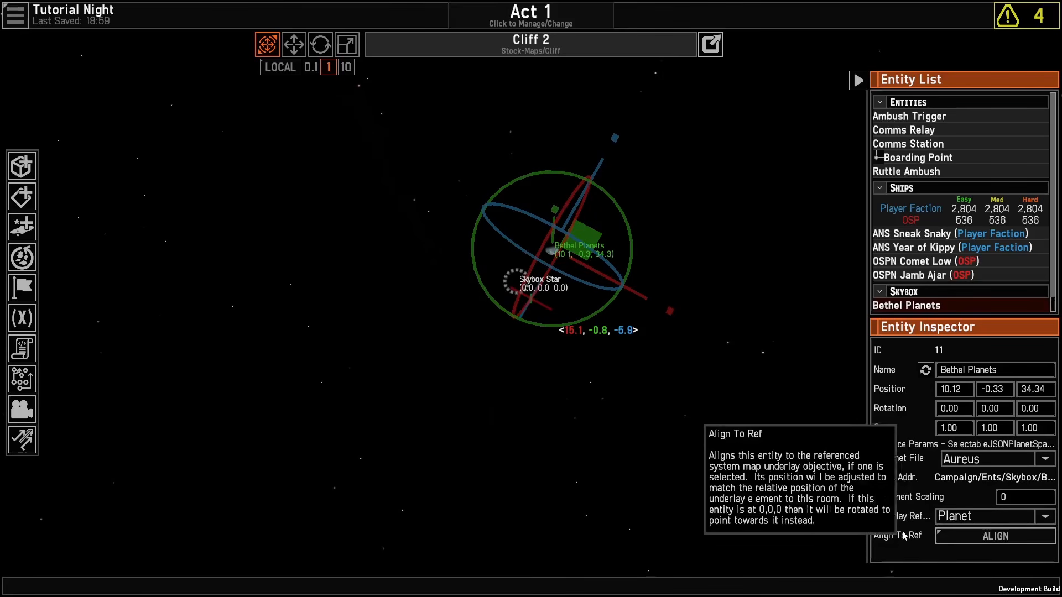
Step: Realign the moved Bethel Planets entity to its Planet underlay reference and check the planet against the asteroid
left_click(957, 536)
right_click_drag(681, 434, 672, 360)
left_click(735, 488)
right_click_drag(735, 489, 791, 166)
scroll(793, 373, "down", 10)
middle_click_drag(791, 166, 609, 201)
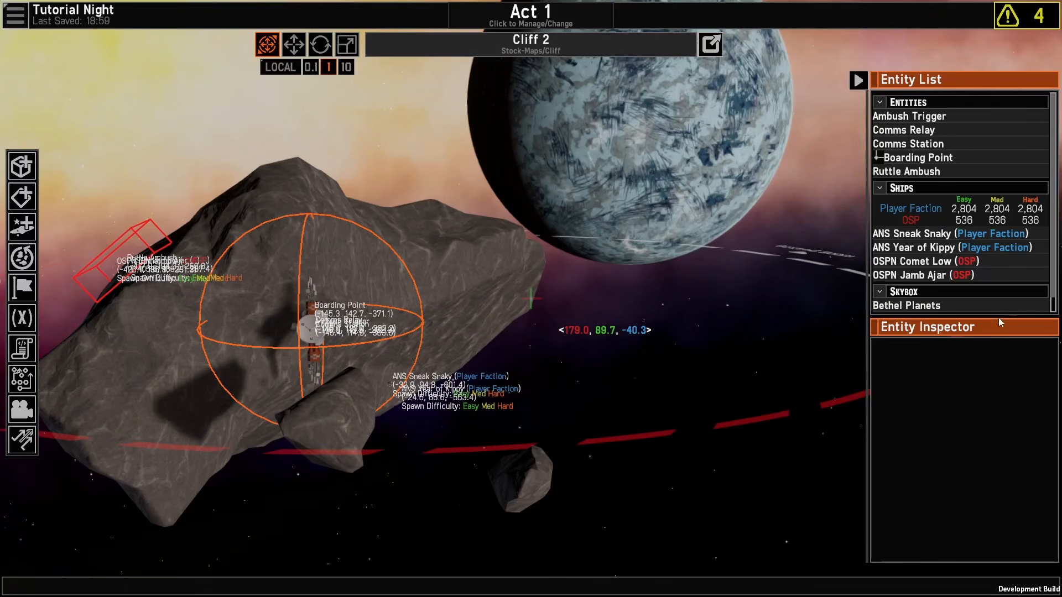
Step: Examine the Bethel Planets entity in the skybox and the Cliff 2 room from several angles
left_click(964, 305)
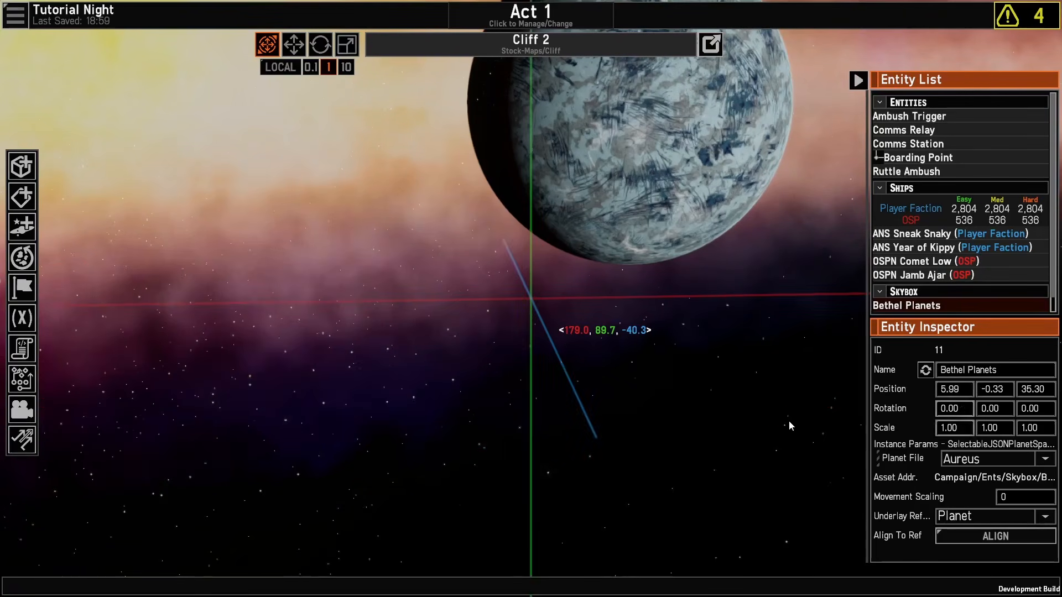
scroll(725, 410, "down", 8)
right_click_drag(725, 411, 856, 506)
scroll(654, 442, "up", 8)
left_click(653, 441)
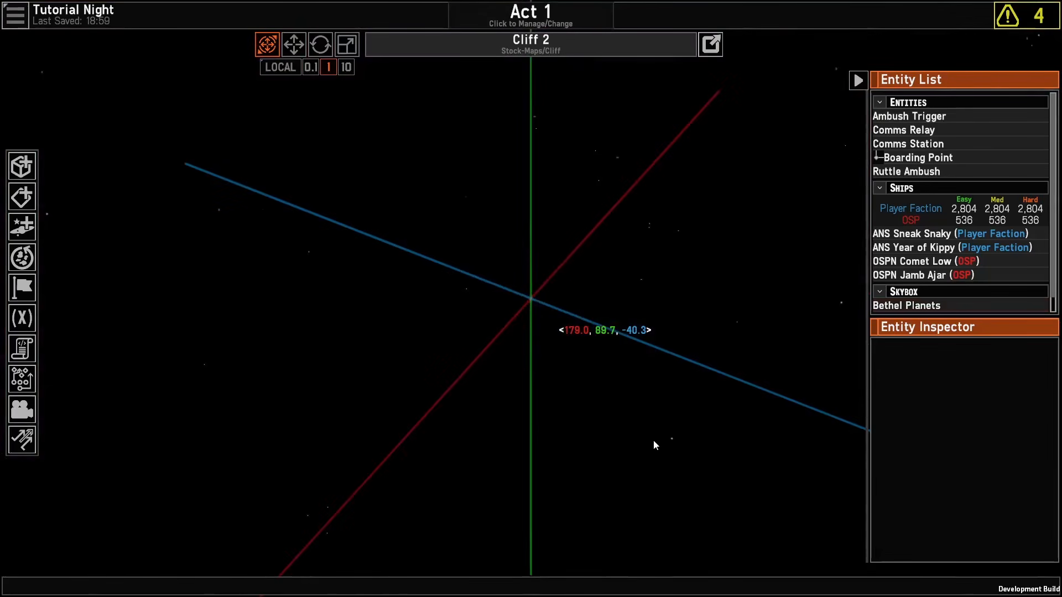
scroll(741, 416, "down", 10)
right_click_drag(730, 401, 634, 400)
key("s")
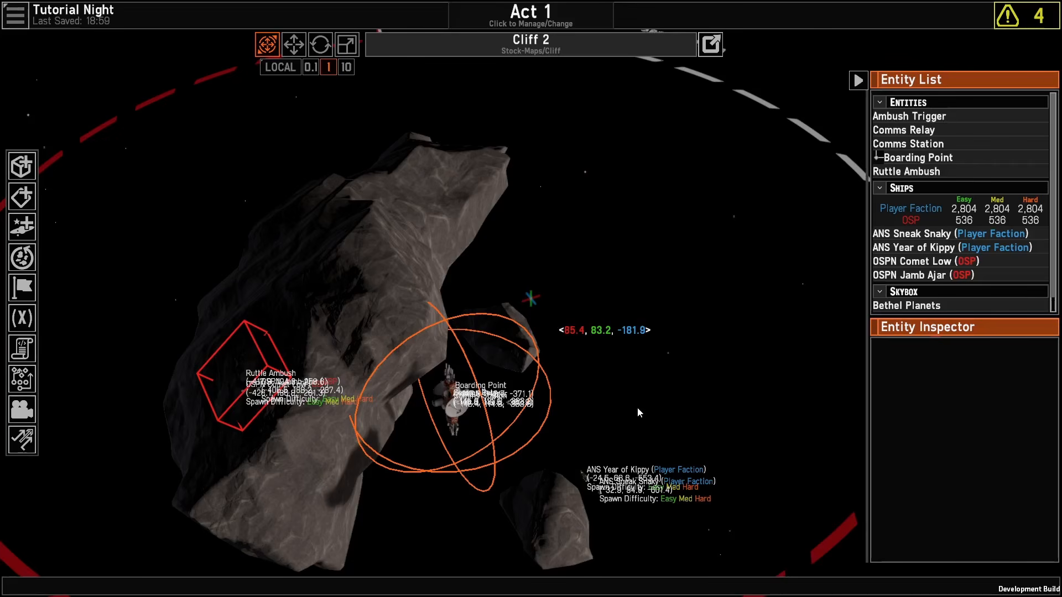
Step: Save the campaign and return to the Act 1 system map
left_click(15, 16)
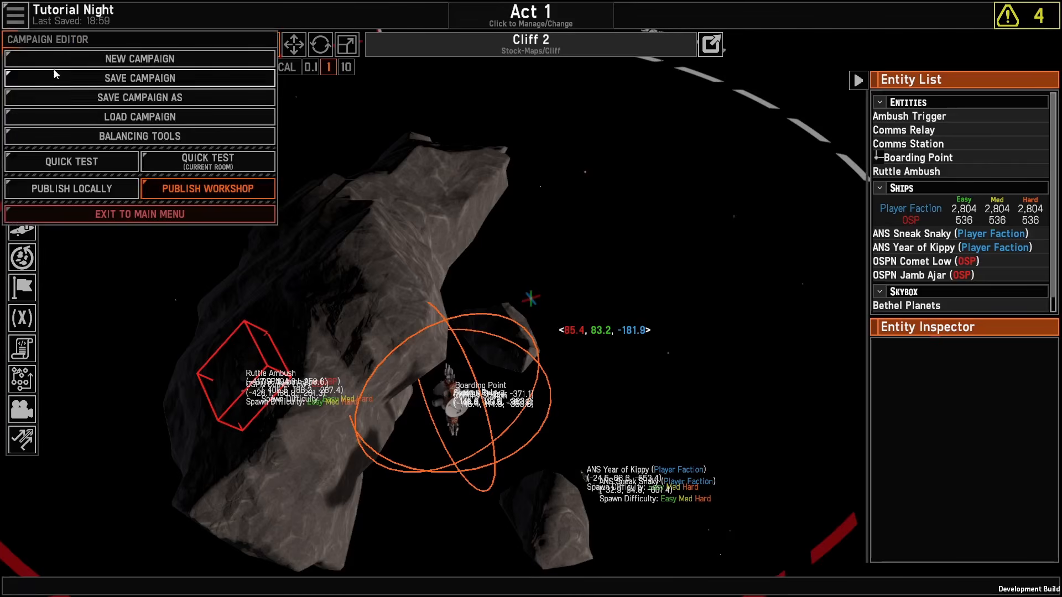
left_click(141, 78)
left_click(711, 44)
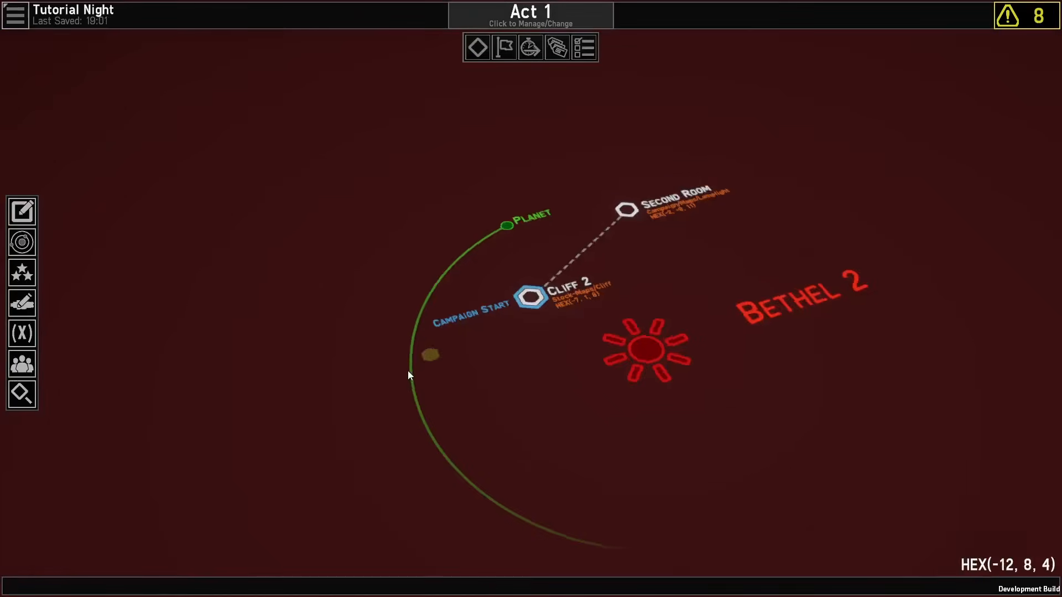
Step: Create a Boolean campaign variable named "Ruttles Survived" and close the variable editor
left_click(22, 333)
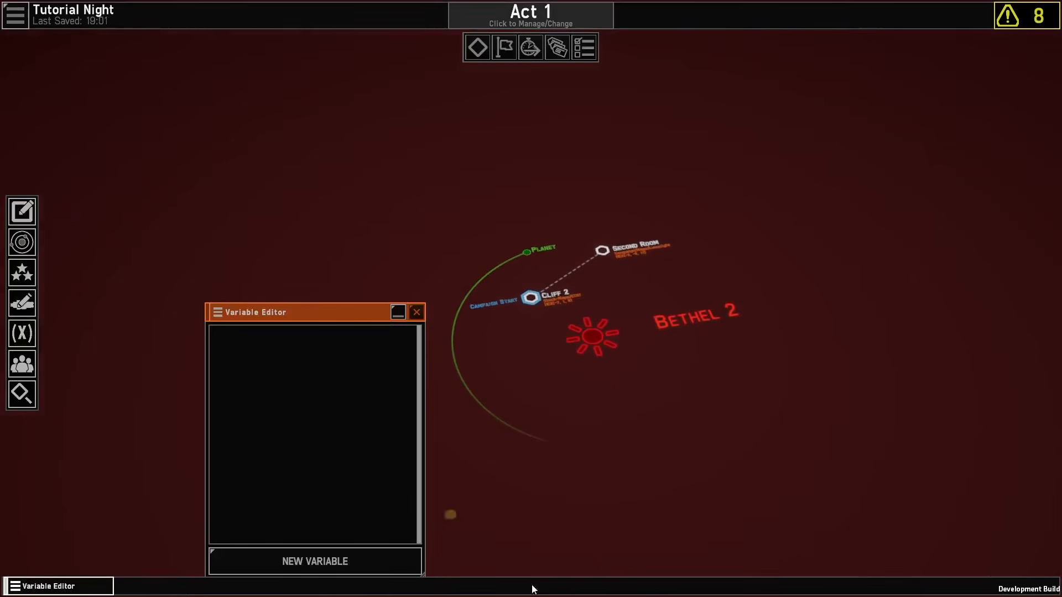
left_click(366, 560)
left_click(451, 344)
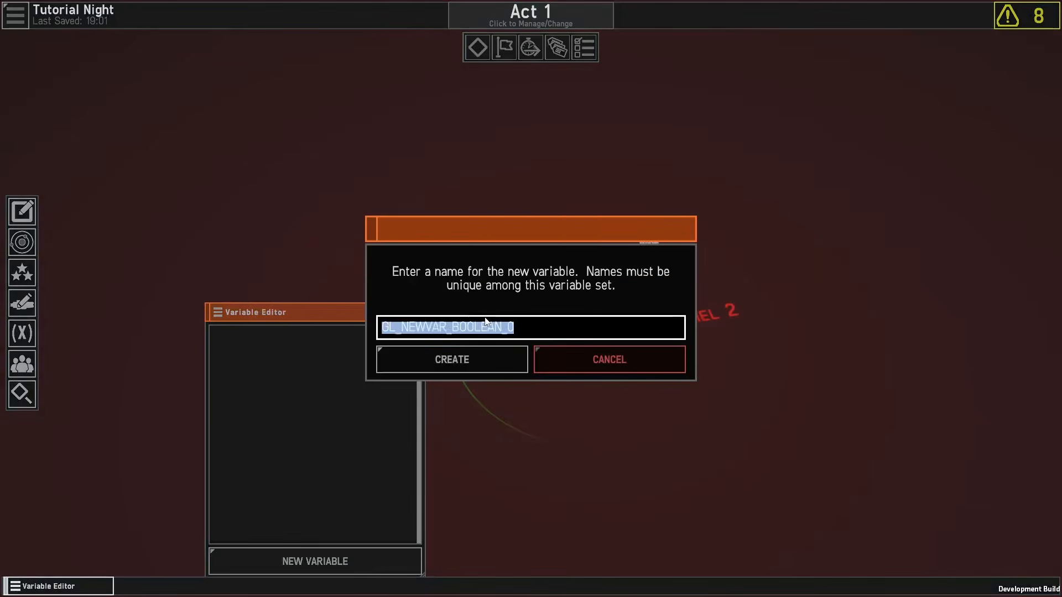
type("Ruttles S")
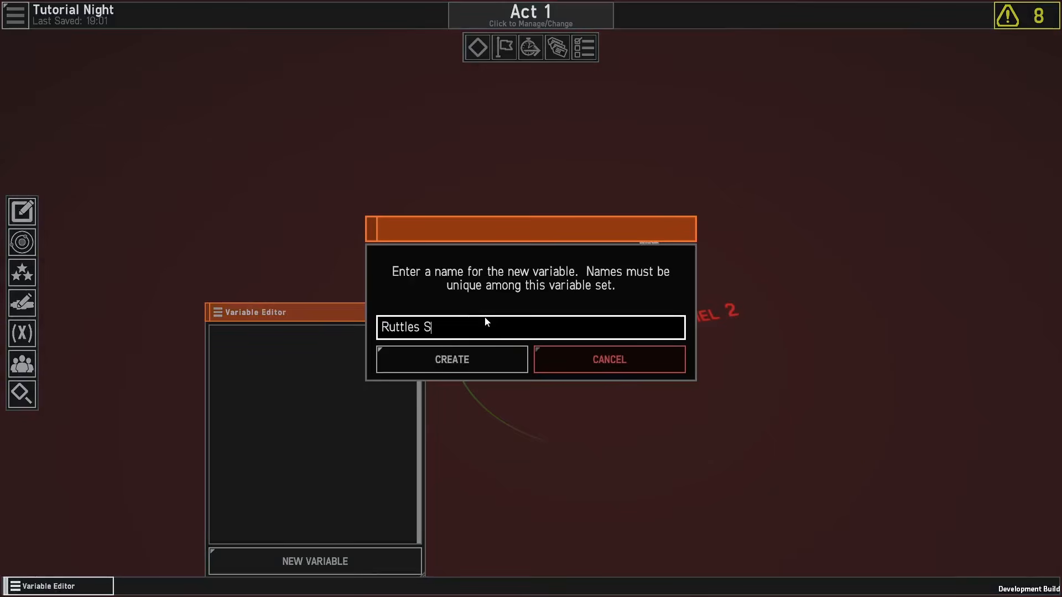
type("urvived")
left_click(432, 358)
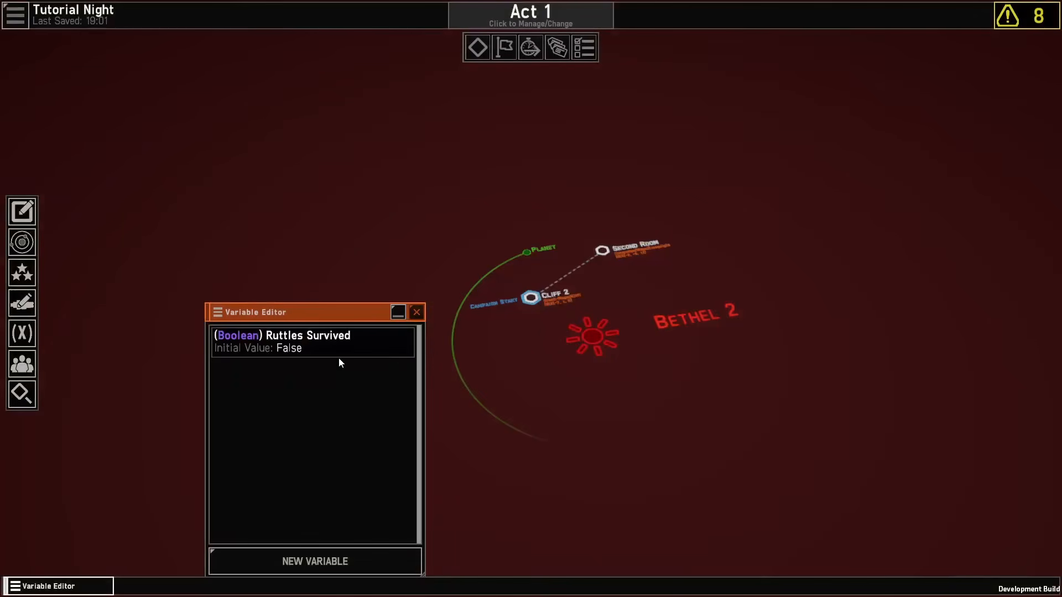
scroll(540, 314, "up", 5)
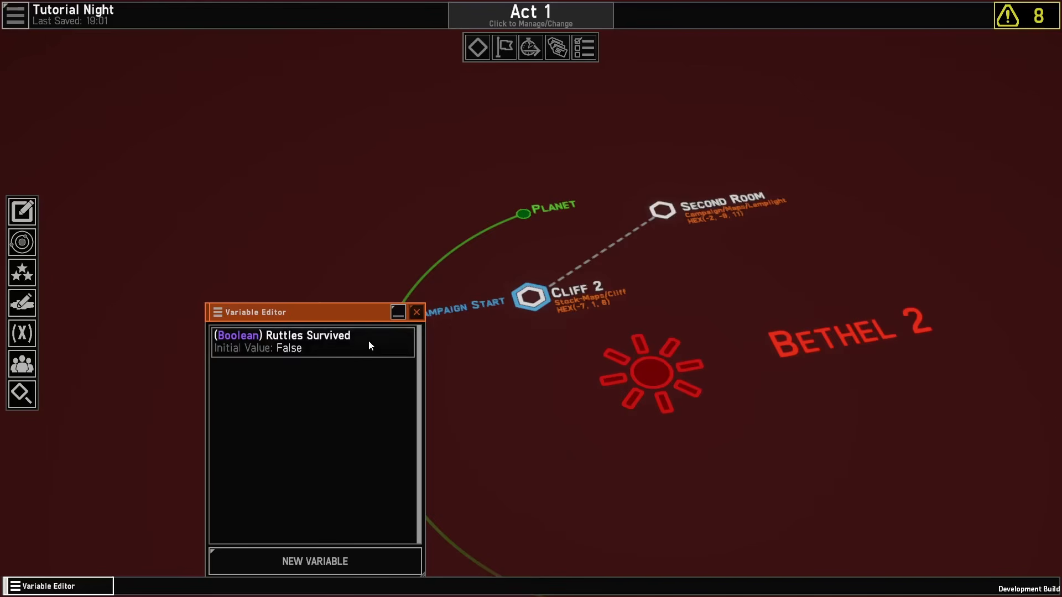
left_click(415, 313)
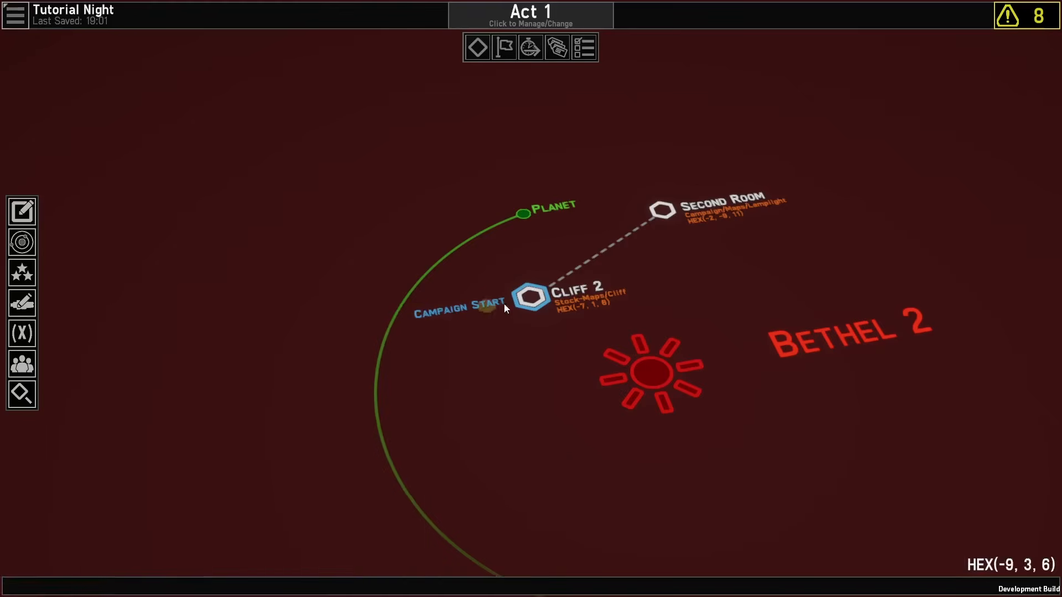
Step: Enter the Cliff 2 room and review the AI pursuit conditions of the OSP ships
left_click(544, 306)
left_click(55, 360)
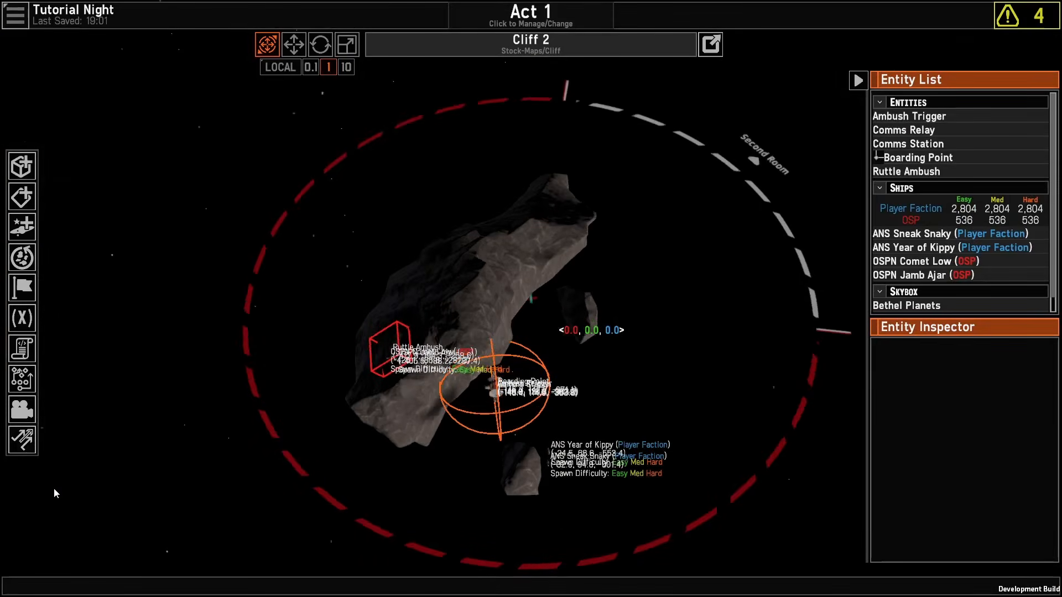
left_click(22, 440)
right_click_drag(127, 408, 167, 158)
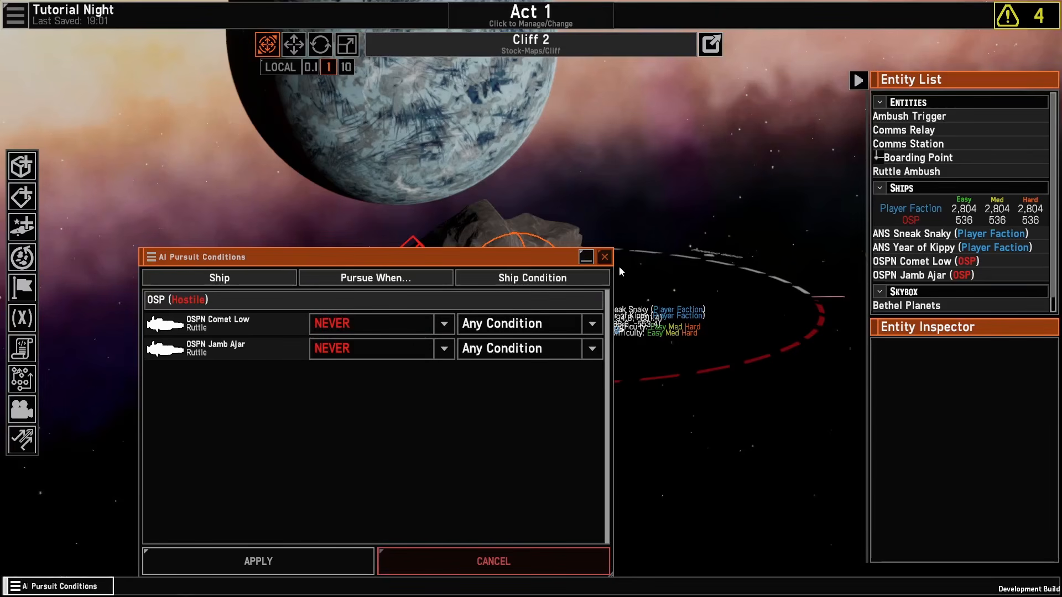
left_click(605, 256)
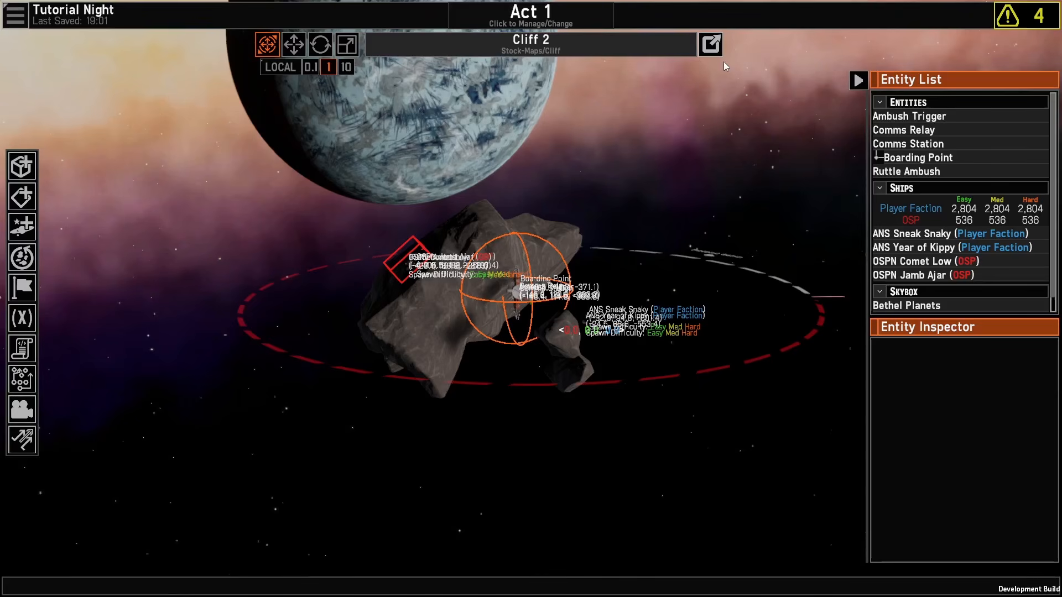
Step: Return to the Act 1 map, add a new location beside Second Room, and connect it to Cliff 2
left_click(711, 44)
middle_click_drag(507, 436, 546, 473)
scroll(547, 474, "down", 3)
scroll(427, 297, "up", 7)
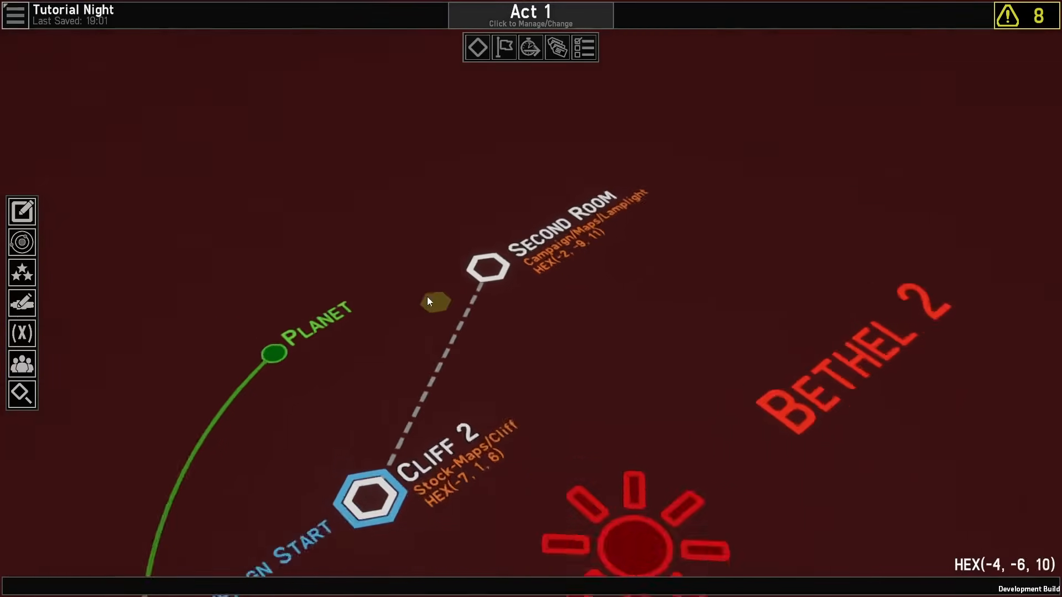
right_click(423, 233)
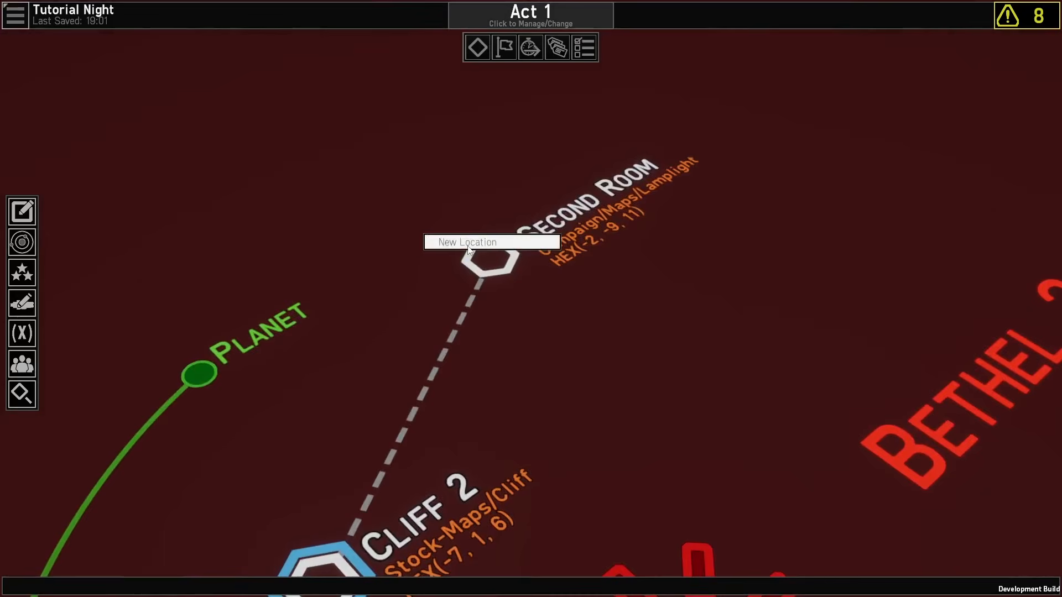
left_click(429, 239)
right_click(411, 242)
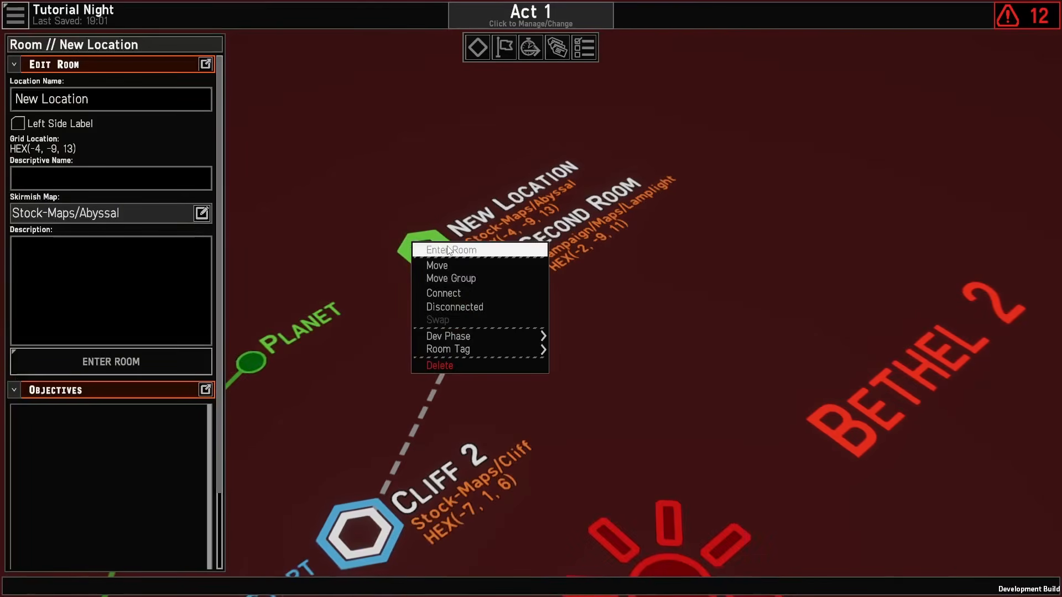
left_click(437, 294)
left_click(360, 534)
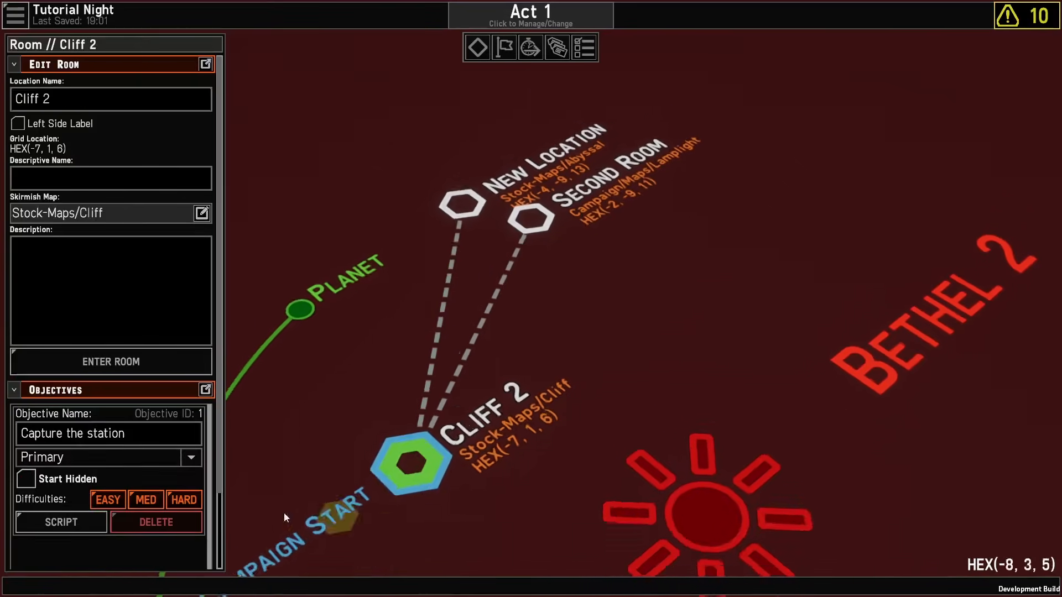
Step: Enter the Cliff 2 room and examine the boundary exit sections leading to New Location and Second Room
left_click(113, 365)
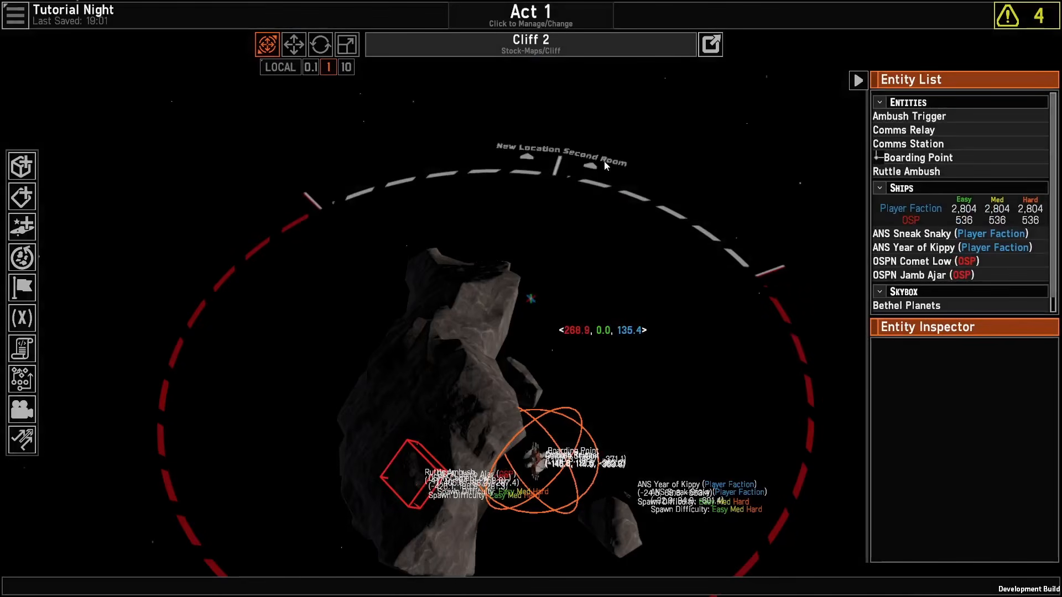
key("w")
right_click_drag(657, 243, 682, 297)
key("s")
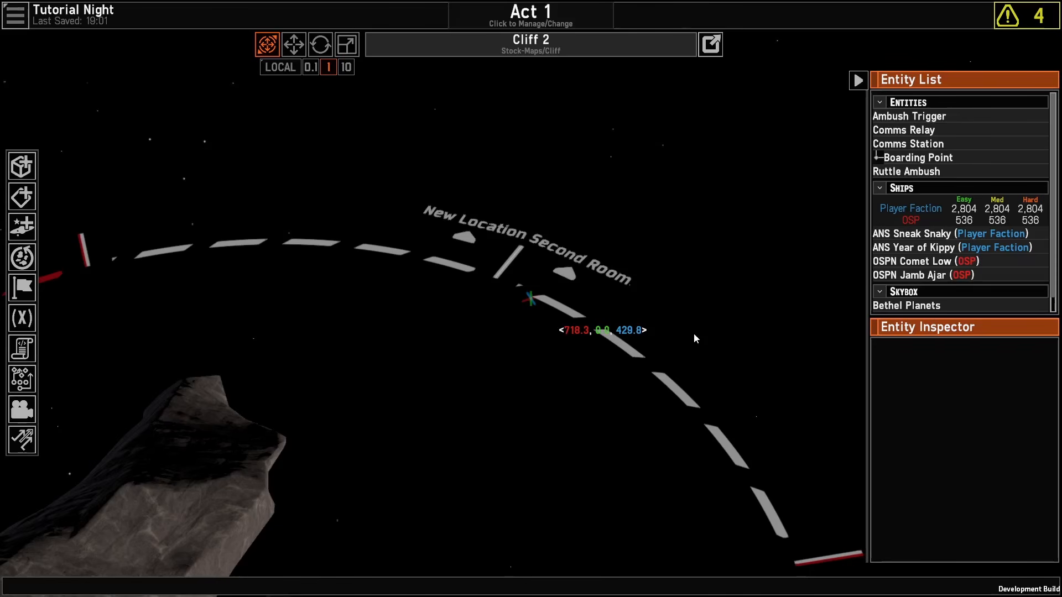
scroll(625, 367, "down", 4)
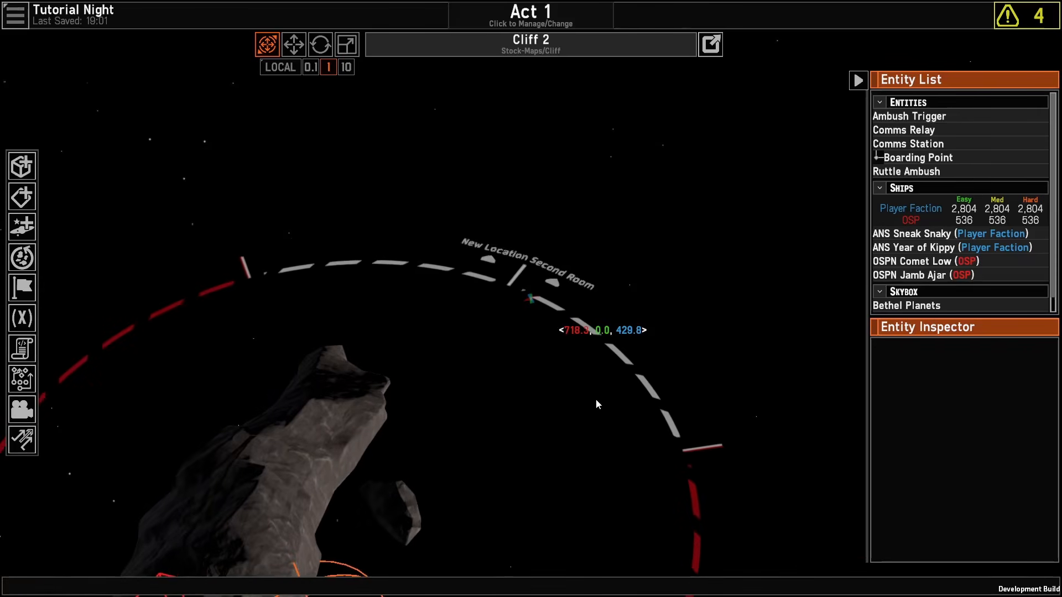
right_click_drag(596, 399, 513, 407)
key("a")
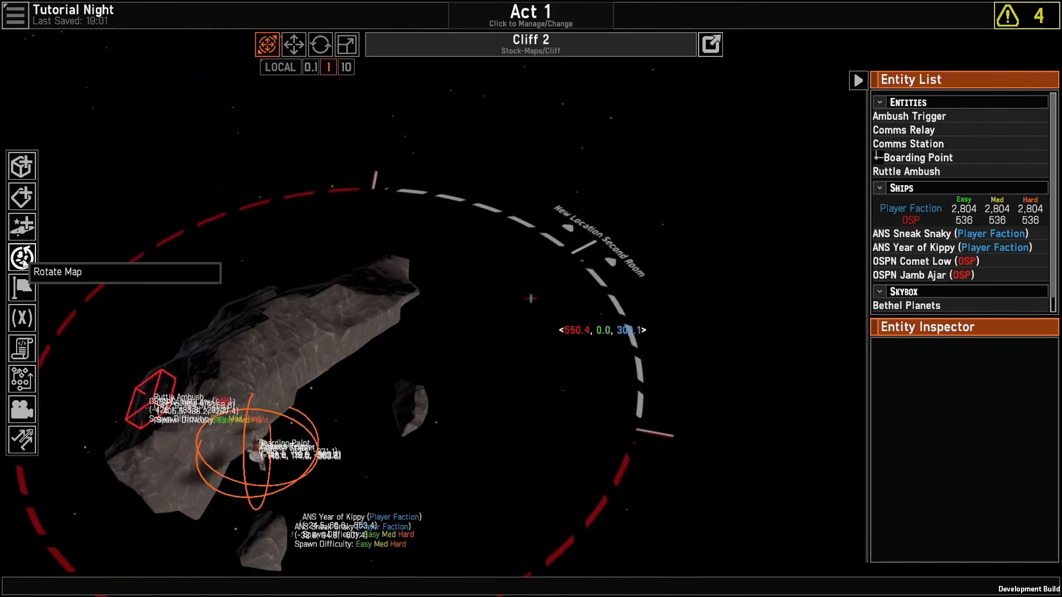
Step: Try rotating the Cliff 2 room map to 245 and return its rotation to 0
left_click(22, 258)
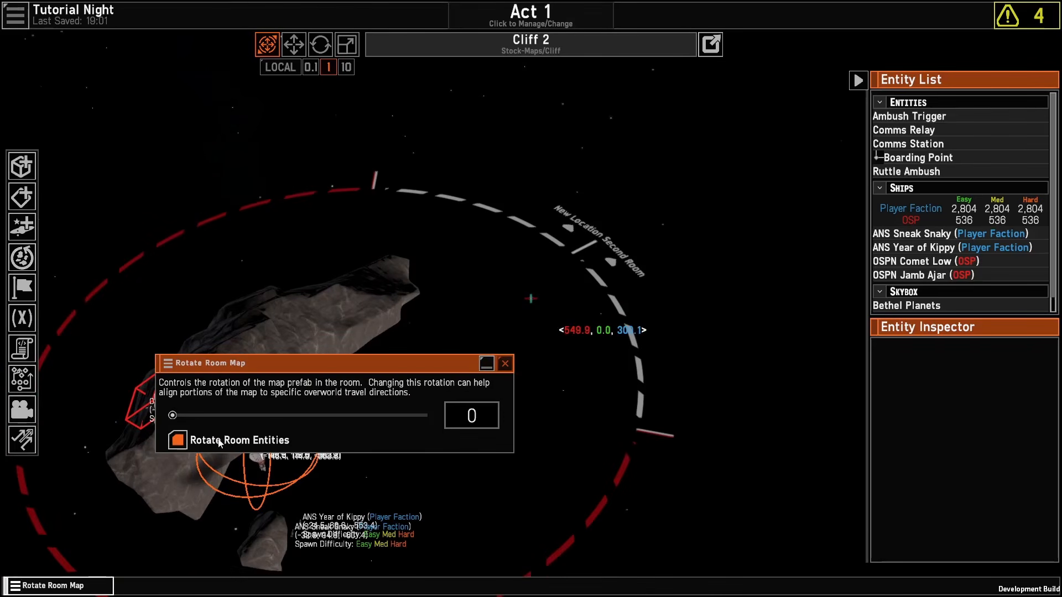
left_click(187, 441)
left_click_drag(172, 416, 350, 399)
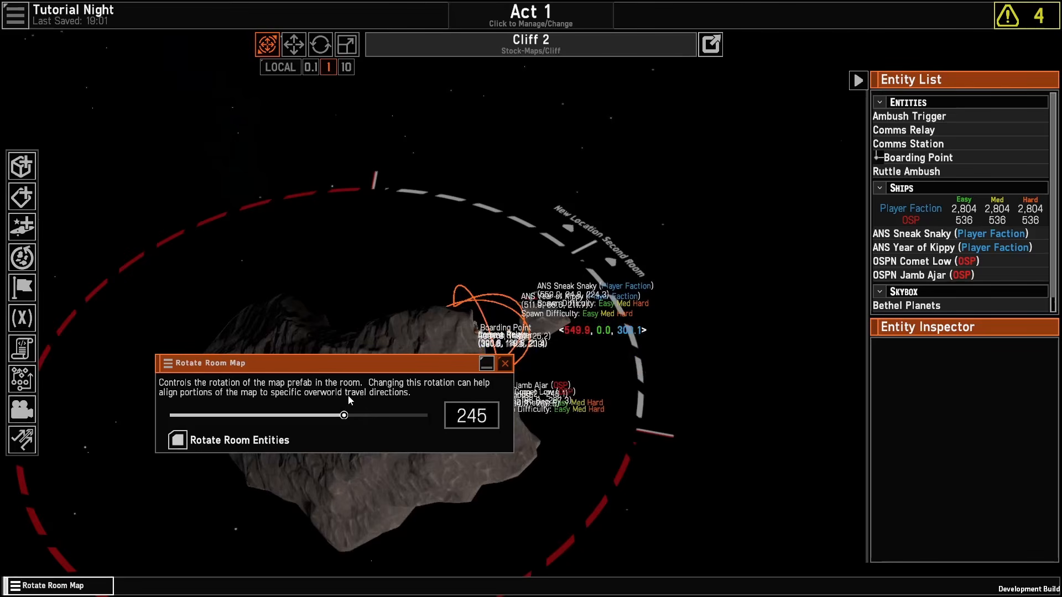
left_click_drag(349, 397, 166, 438)
left_click(505, 364)
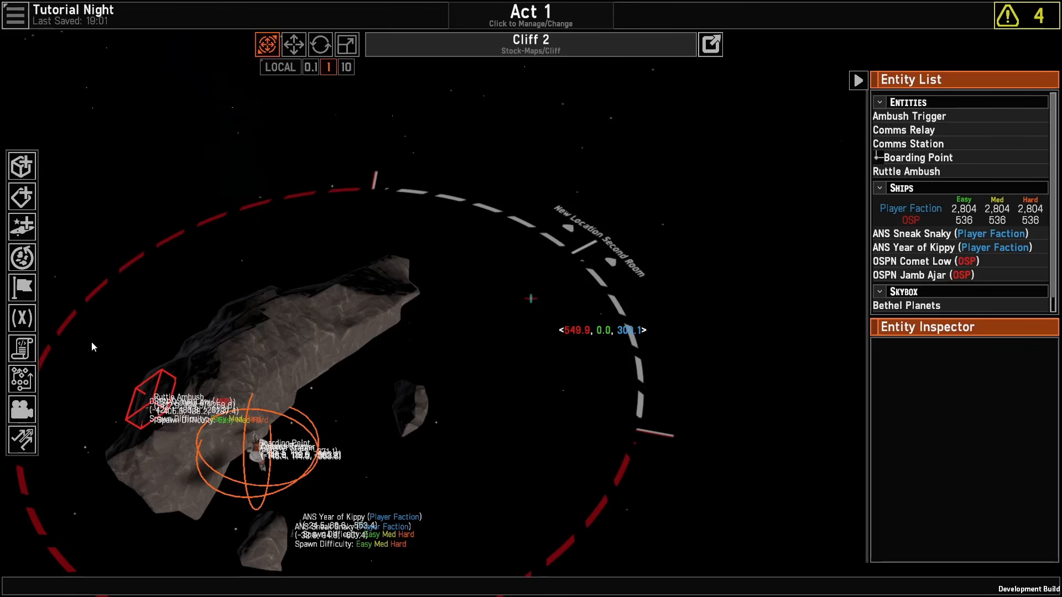
Step: Select the ANS Sneak Snaky ship and examine its template, owner, spawn and damage settings
key("s")
key("a")
scroll(514, 315, "up", 5)
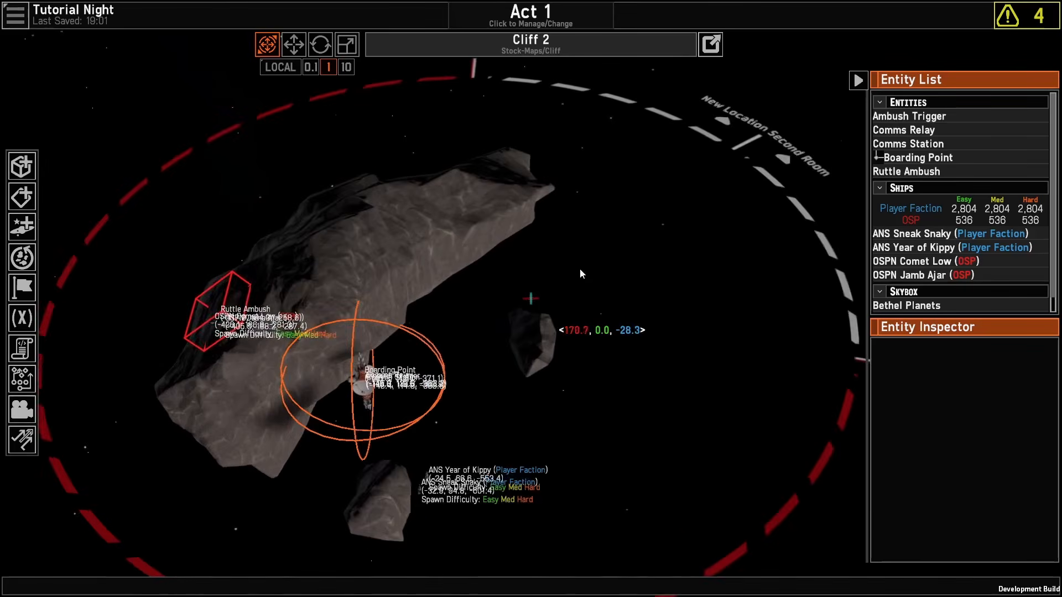
left_click(950, 234)
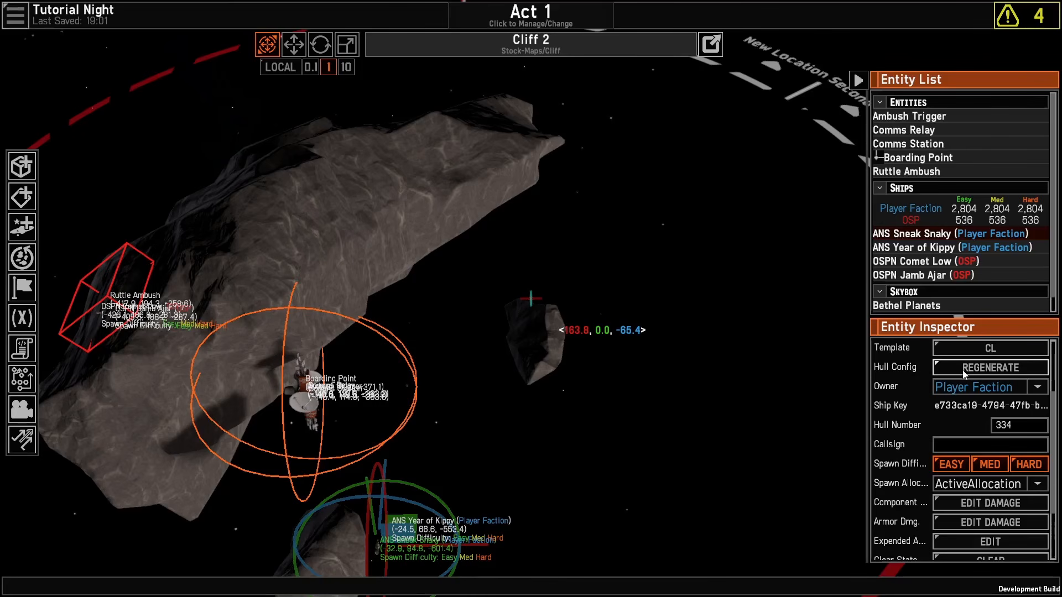
key("s")
key("a")
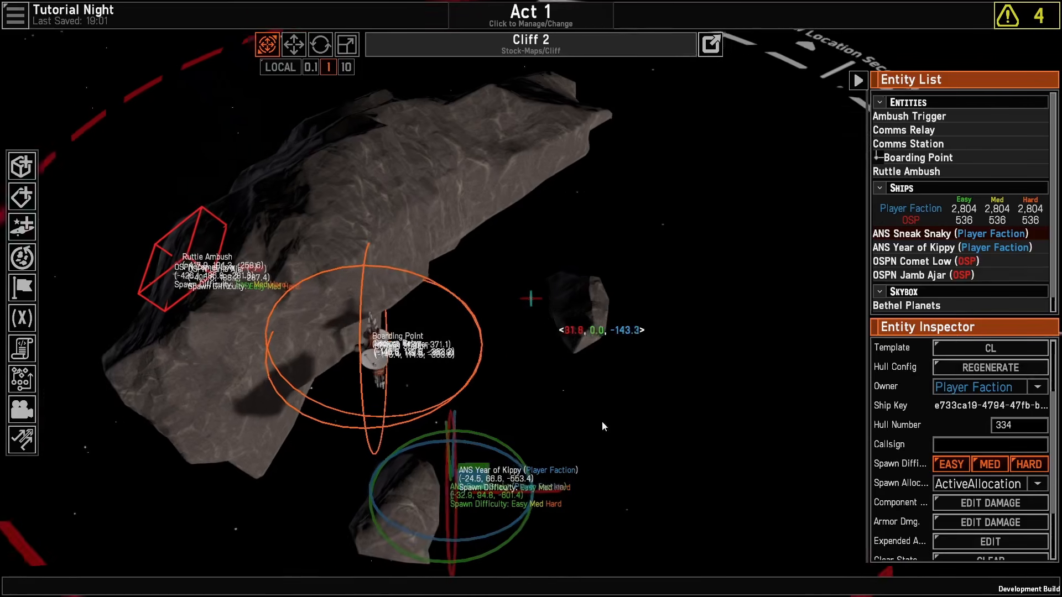
Step: Add a new Player Faction ship in open space near the comms station, at about (28.5, 43.2, -373.8)
scroll(605, 426, "up", 3)
key("s")
left_click(725, 318)
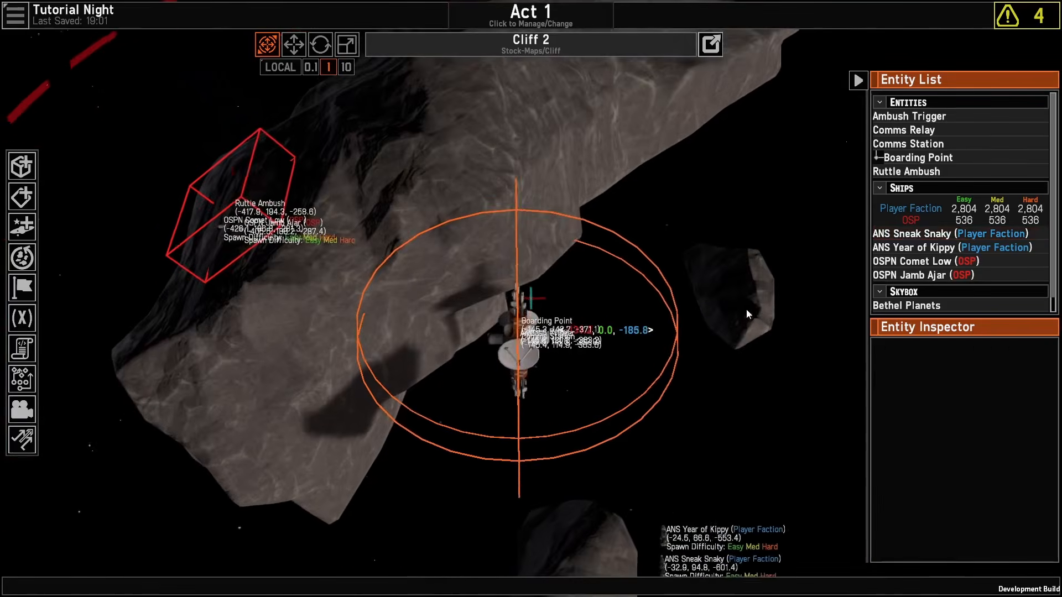
middle_click_drag(746, 311, 774, 237)
key("q")
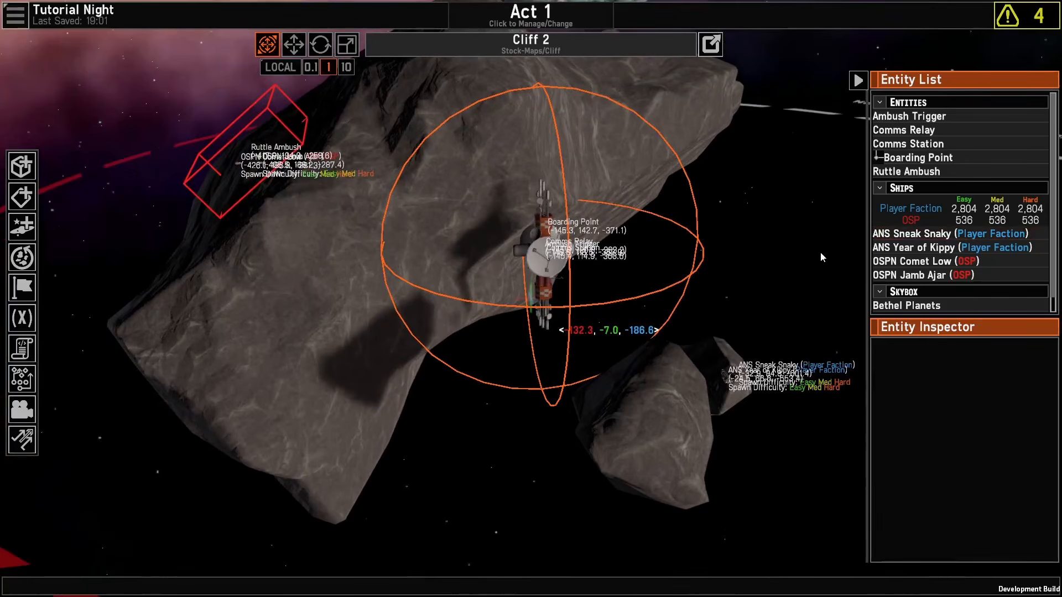
key("e")
scroll(821, 251, "down", 3)
key("s")
middle_click_drag(820, 251, 610, 326)
key("d")
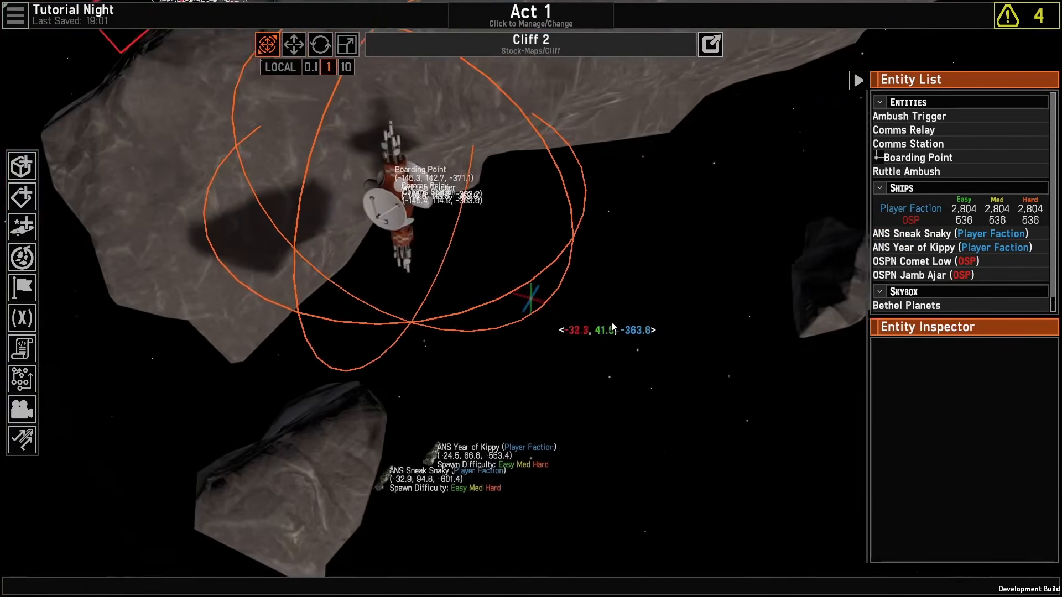
scroll(611, 325, "up", 3)
left_click(22, 227)
left_click(450, 371)
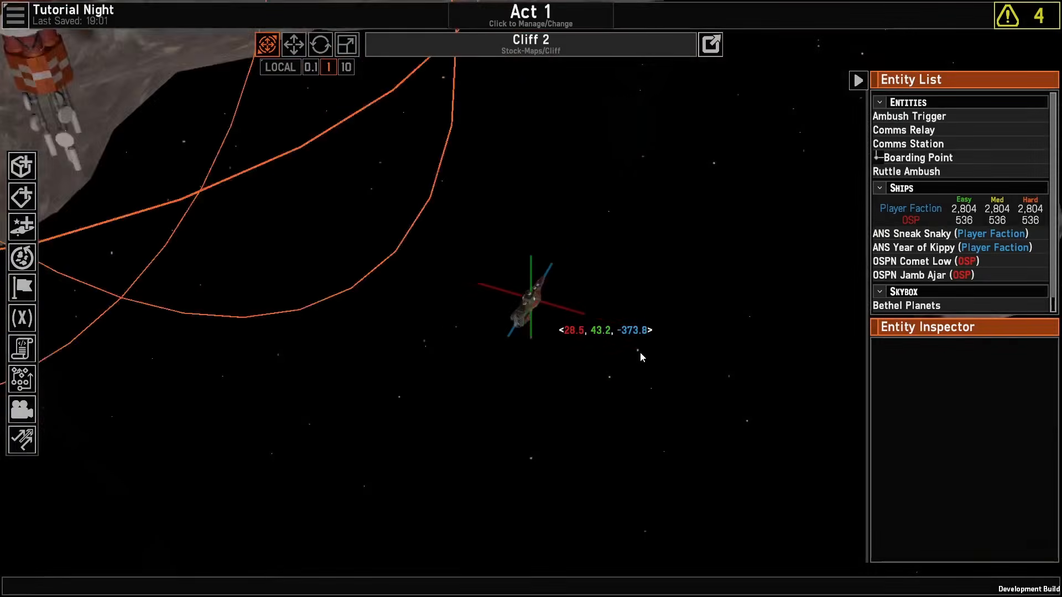
Step: Set the new ship's spawn allocation to DockedAllocation and dock it at the Comms Station's Boarding Point
scroll(917, 403, "down", 3)
scroll(918, 402, "down", 3)
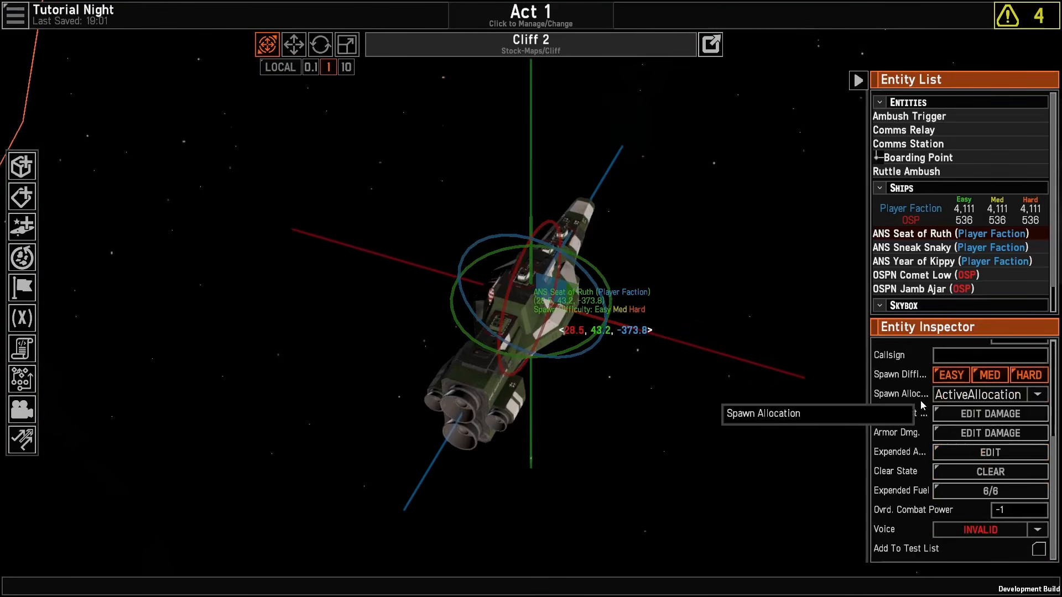
left_click(939, 394)
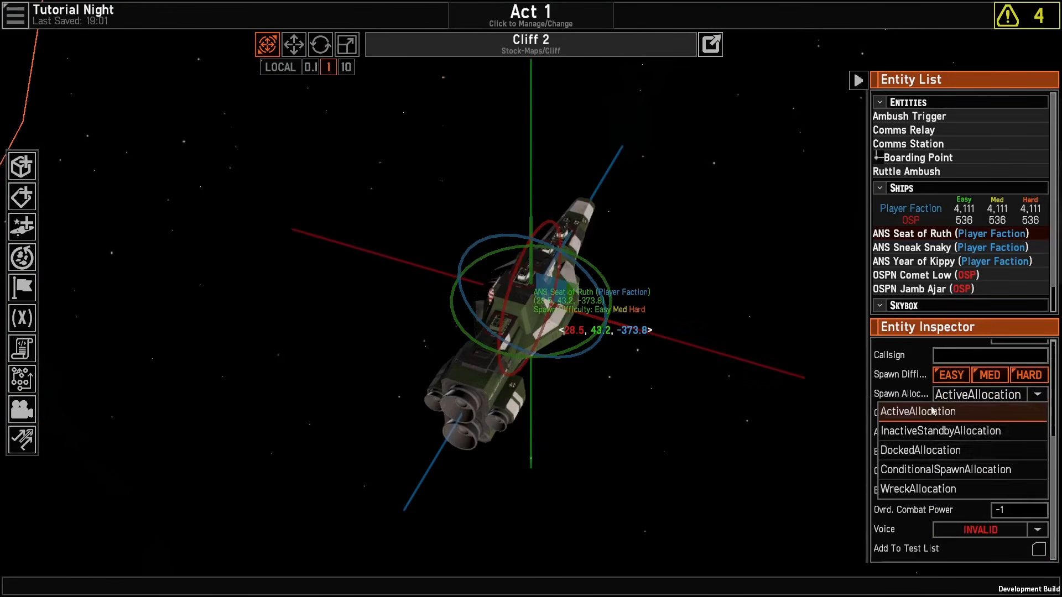
left_click(907, 451)
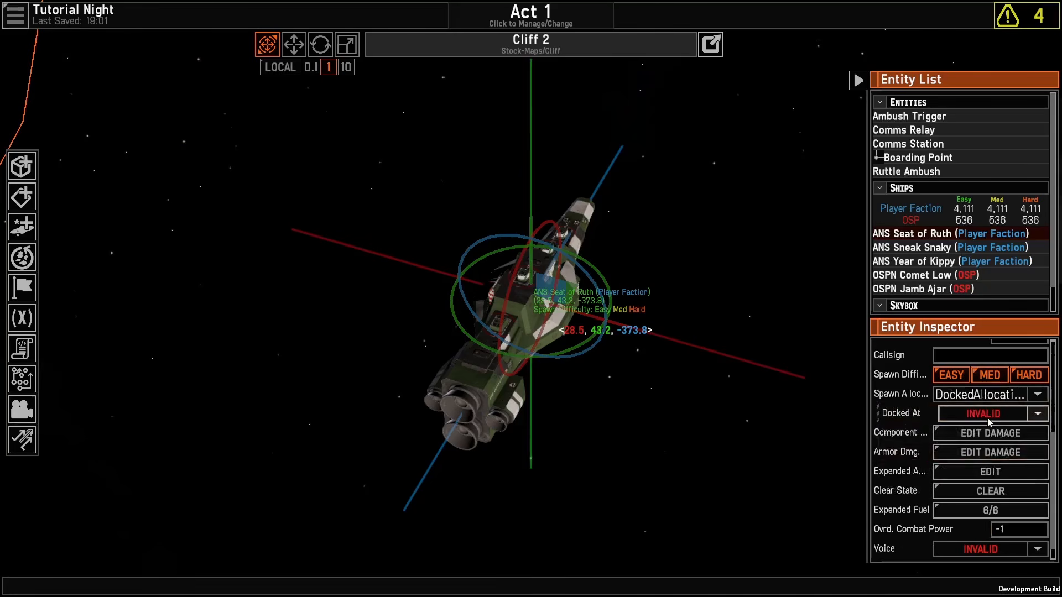
left_click(981, 414)
left_click(924, 449)
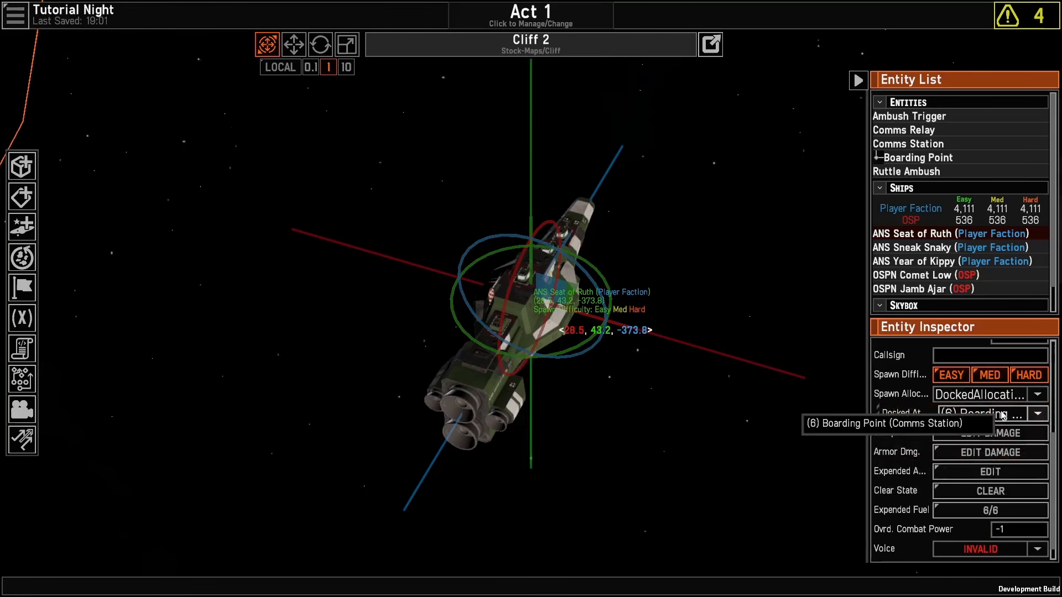
Step: Examine the comms station's boarding point and the placement of the surrounding Player Faction ships, then deselect the new ship
key("s")
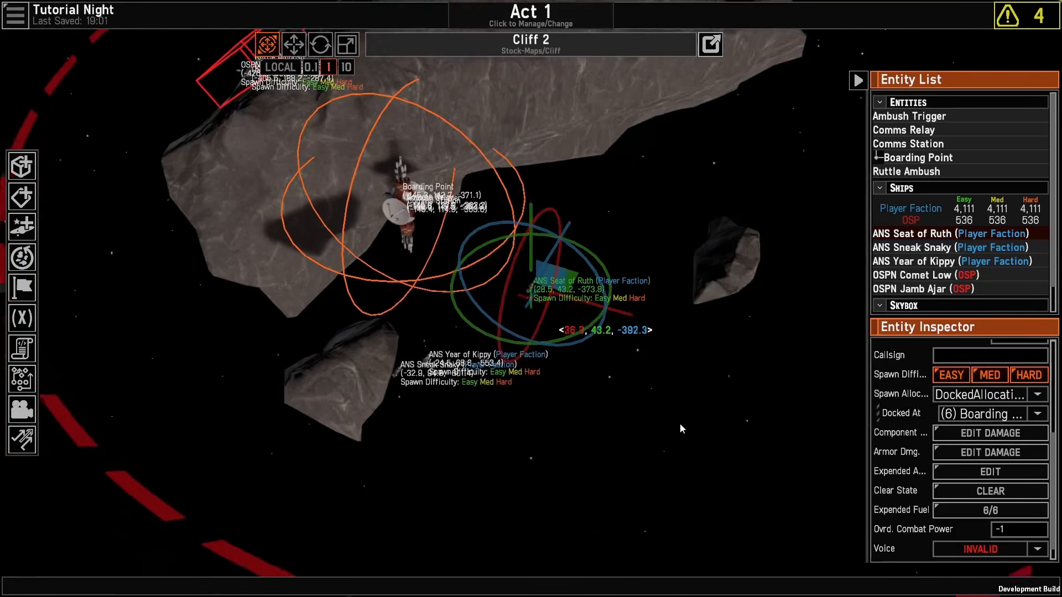
right_click_drag(679, 424, 738, 352)
scroll(804, 396, "up", 3)
key("a")
key("r")
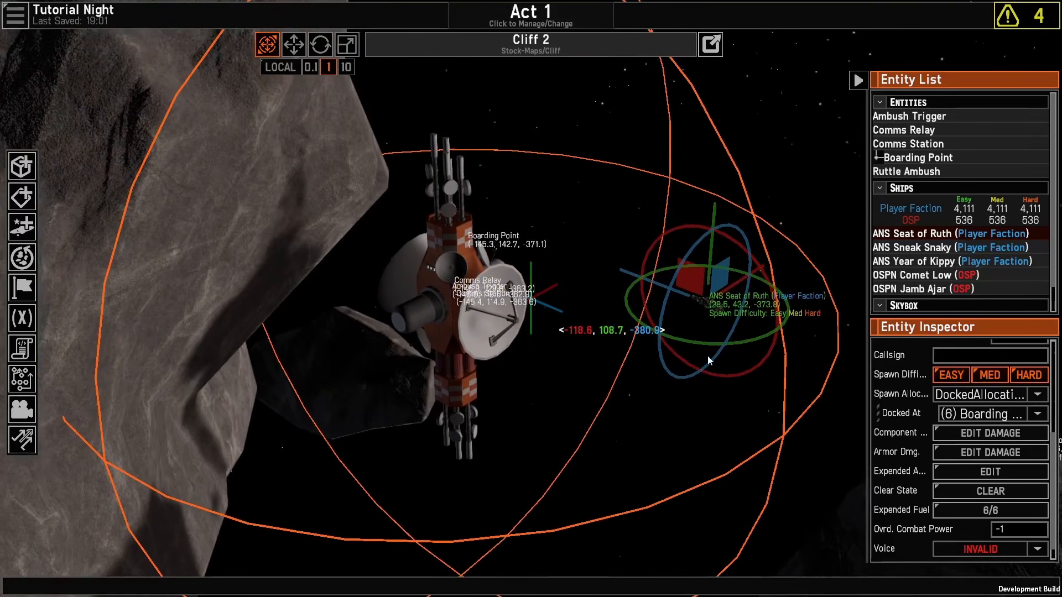
right_click_drag(572, 353, 424, 313)
key("d")
key("f")
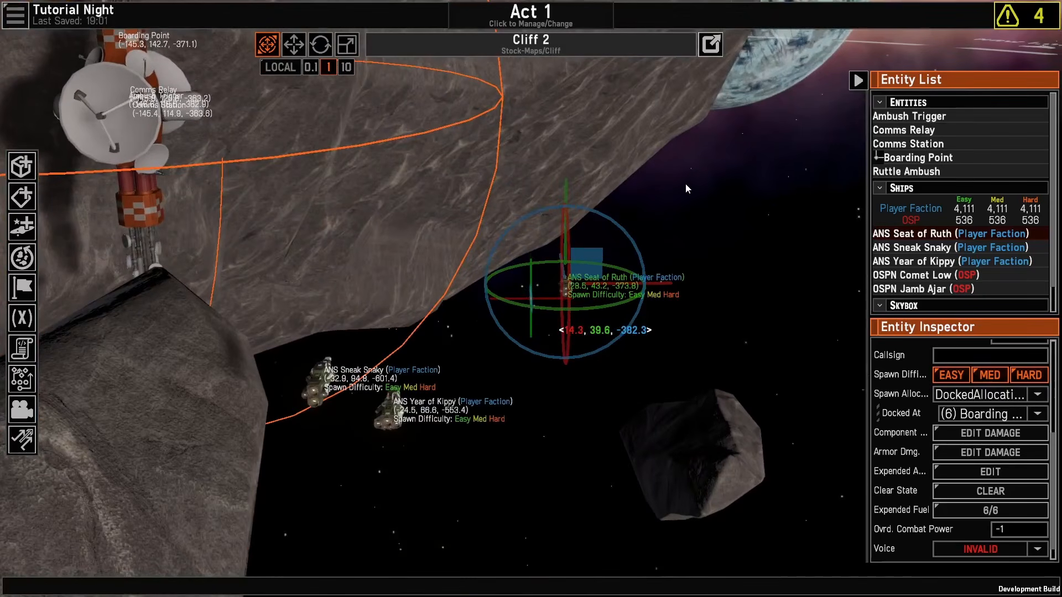
left_click(678, 215)
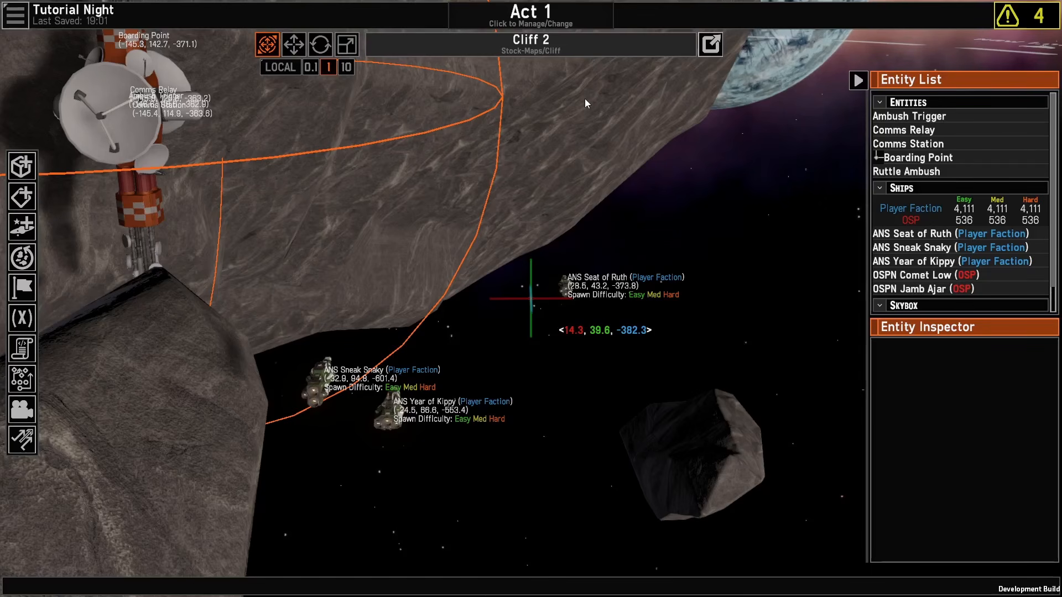
Step: Return to the Act 1 map and add a new character to the campaign's cast
left_click(707, 48)
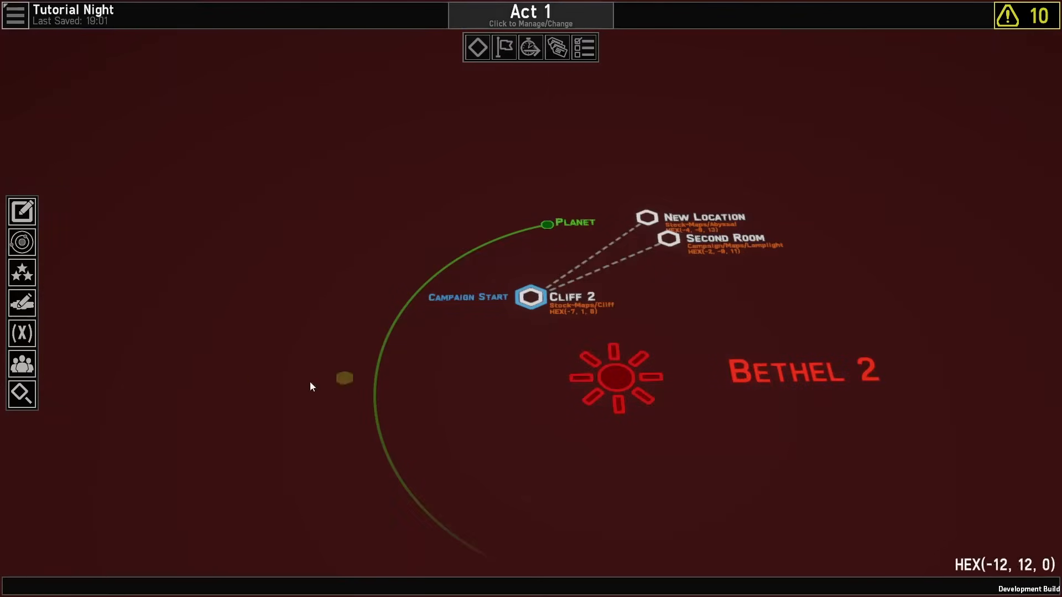
left_click(23, 364)
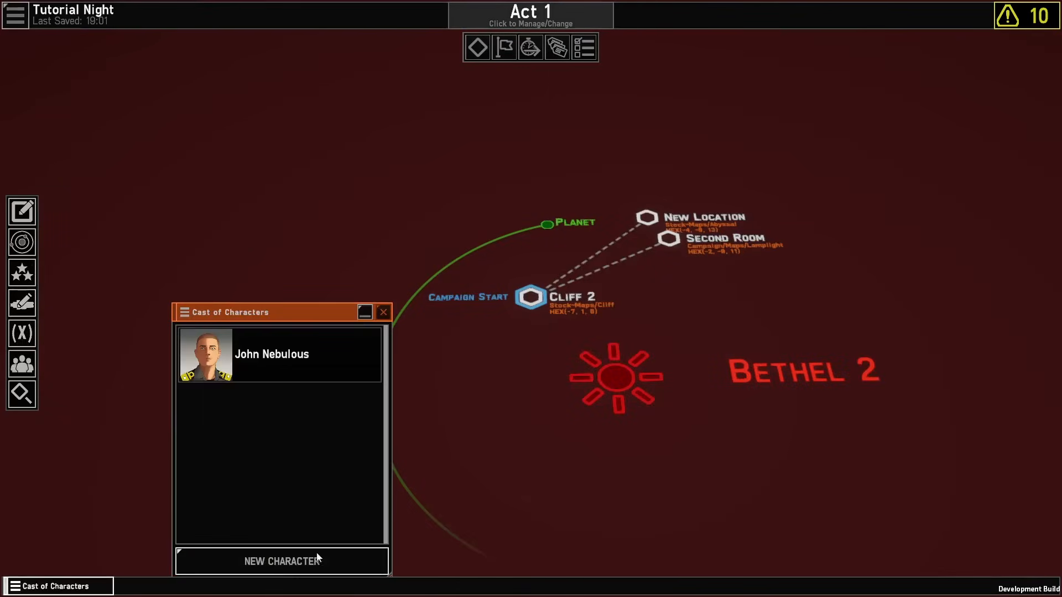
left_click(298, 565)
Step: Try the bespoke sprite Campaign/Portraits/Bespoke/Hazel as the new character's appearance
right_click(291, 355)
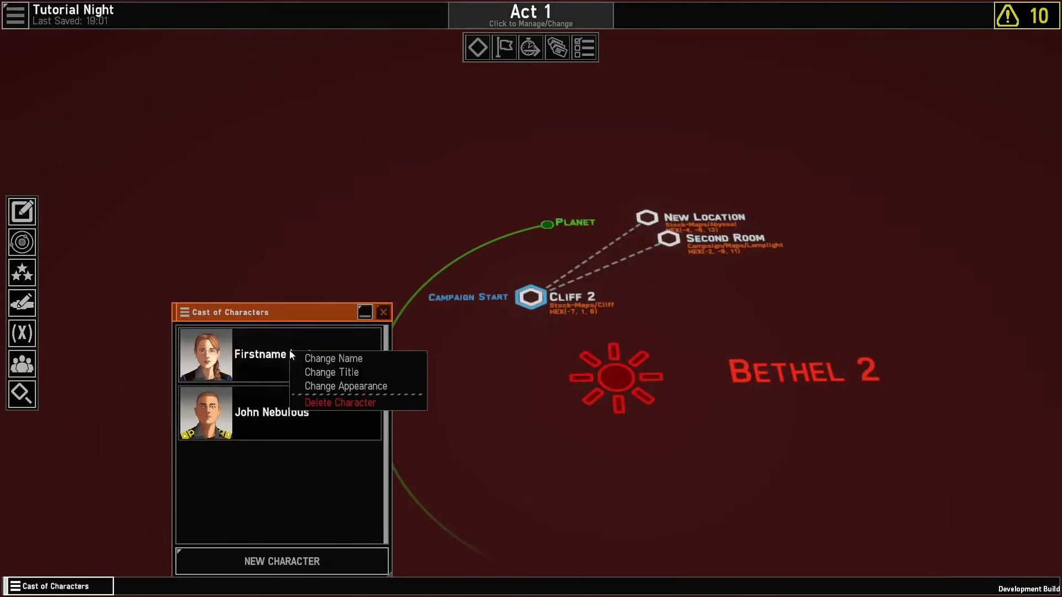
left_click(348, 386)
left_click(334, 349)
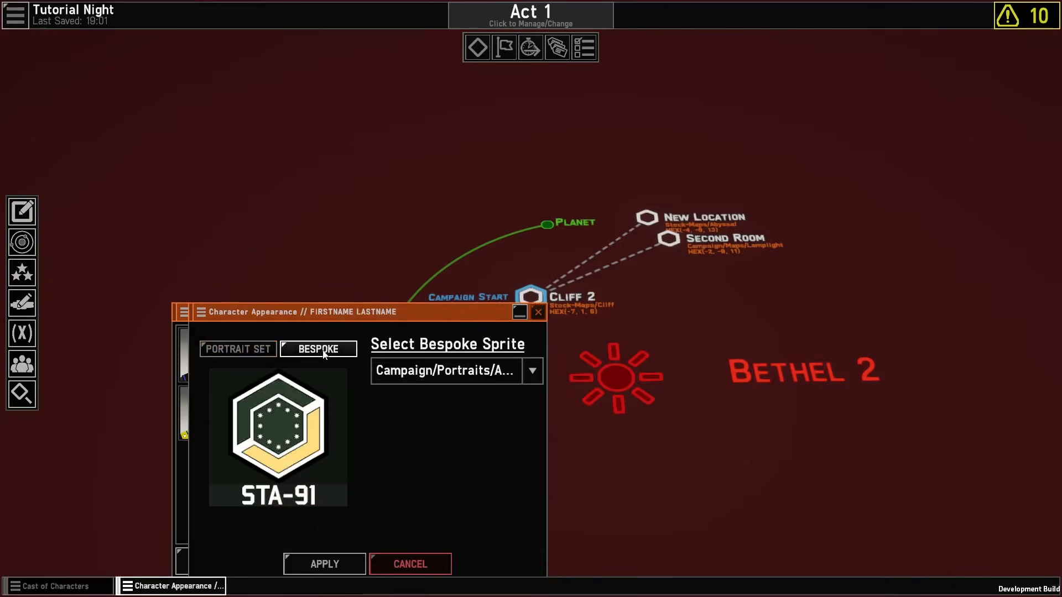
left_click(464, 371)
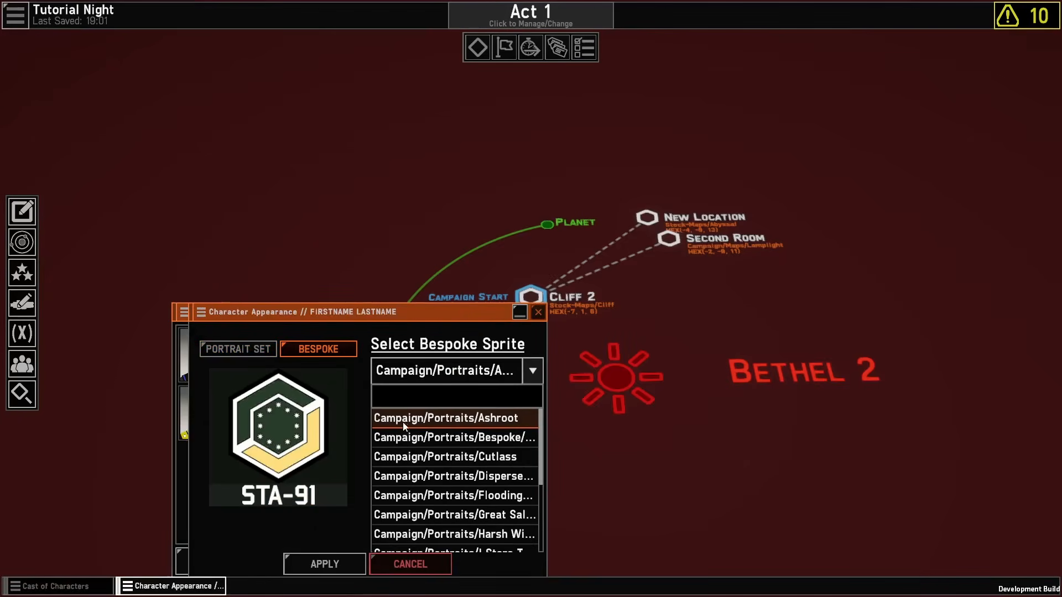
scroll(409, 443, "down", 5)
scroll(475, 449, "up", 5)
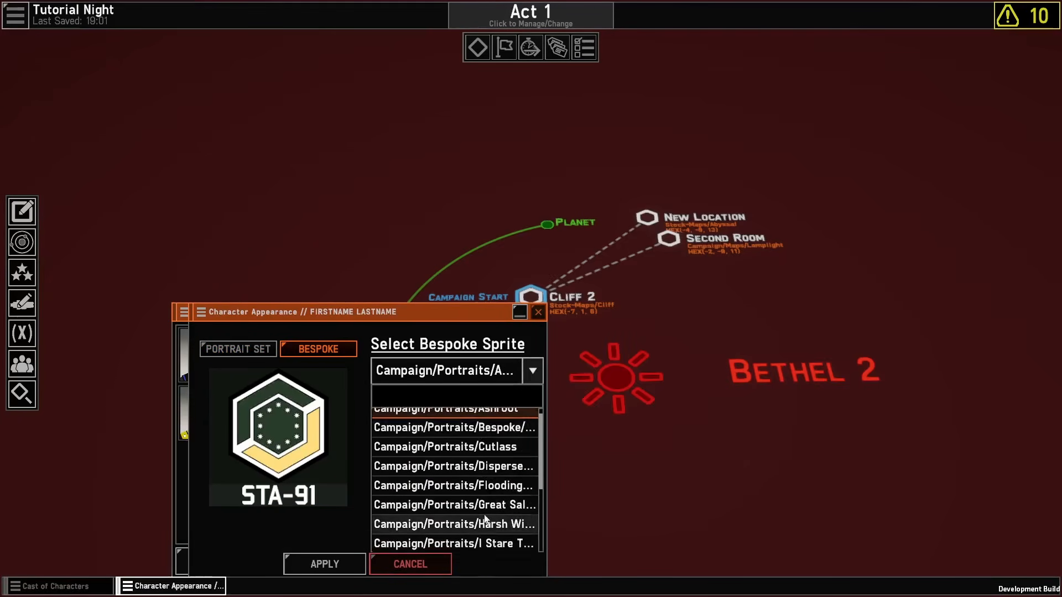
left_click(486, 441)
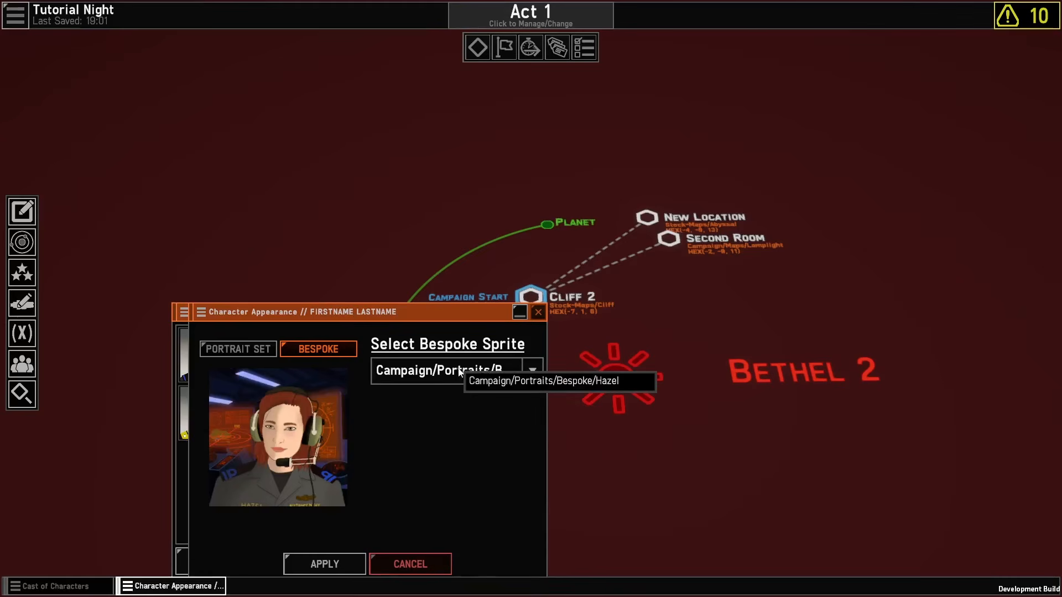
Step: Compare the new character's bespoke and portrait-set options, try the second portrait set, and cancel the appearance changes
left_click(238, 349)
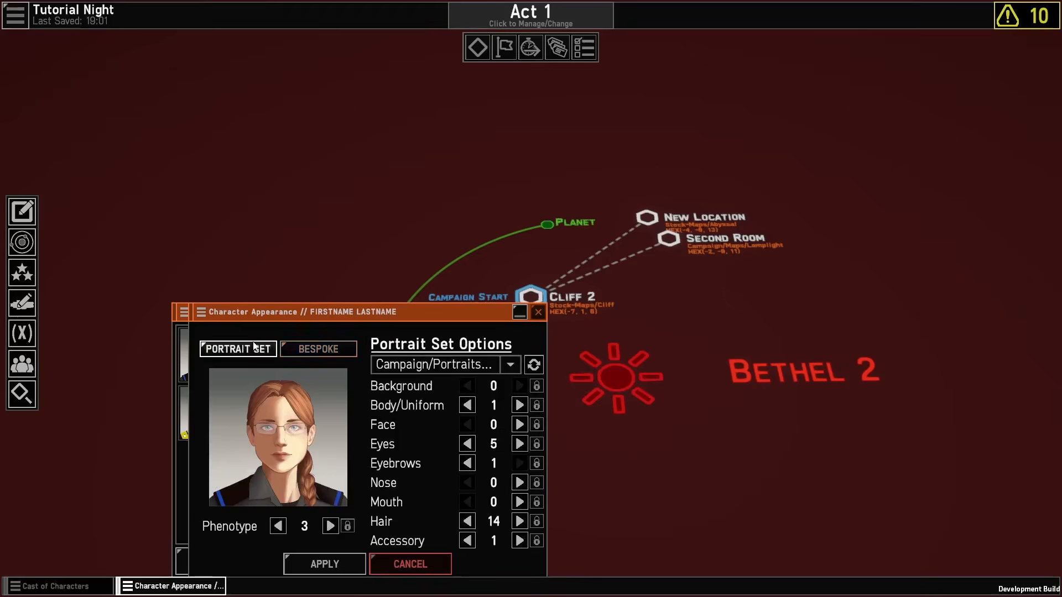
left_click(323, 346)
left_click(481, 370)
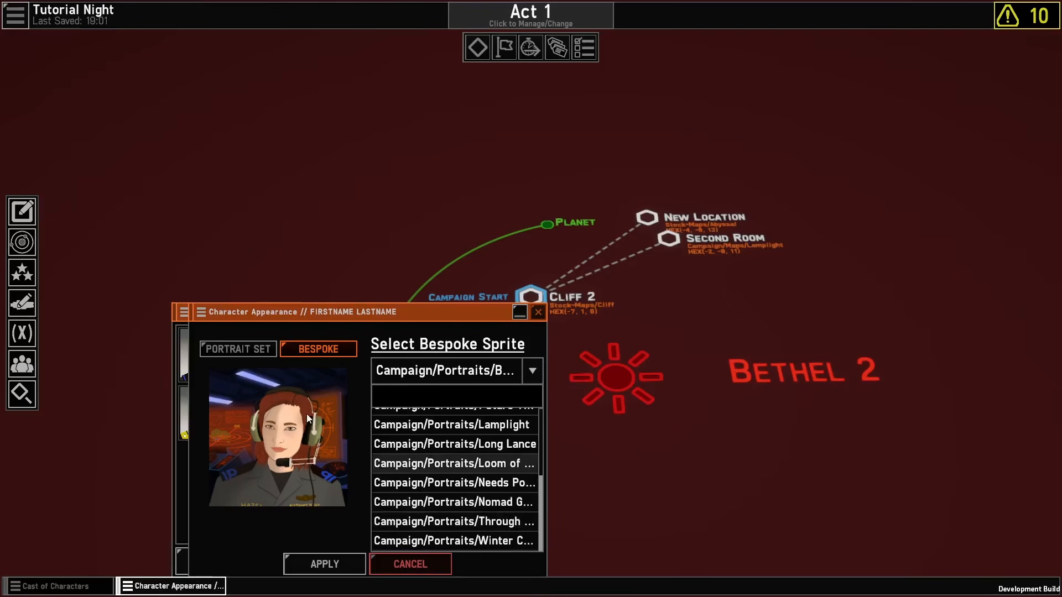
left_click(226, 354)
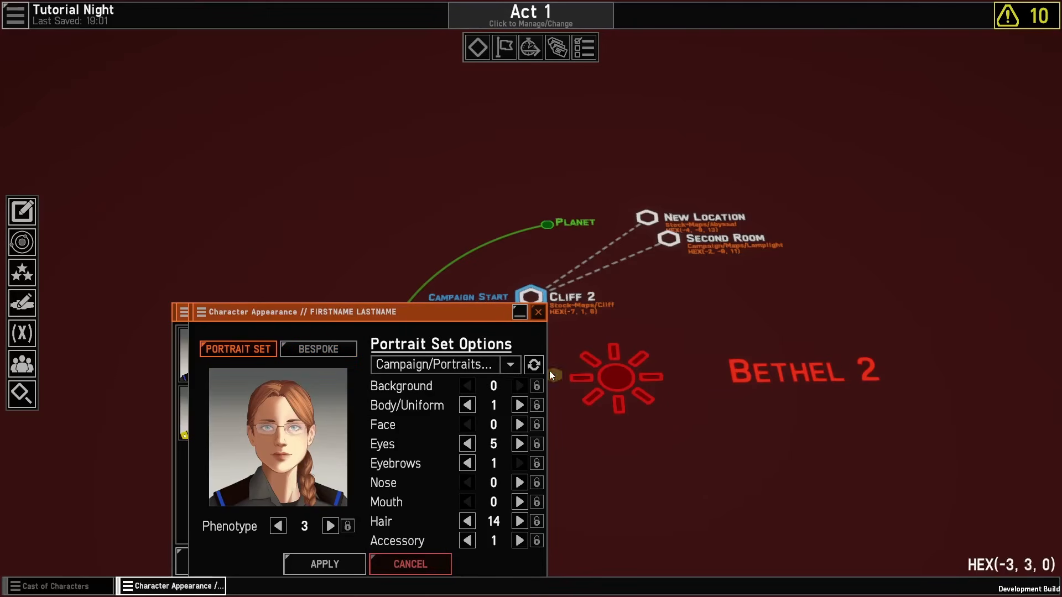
left_click(479, 365)
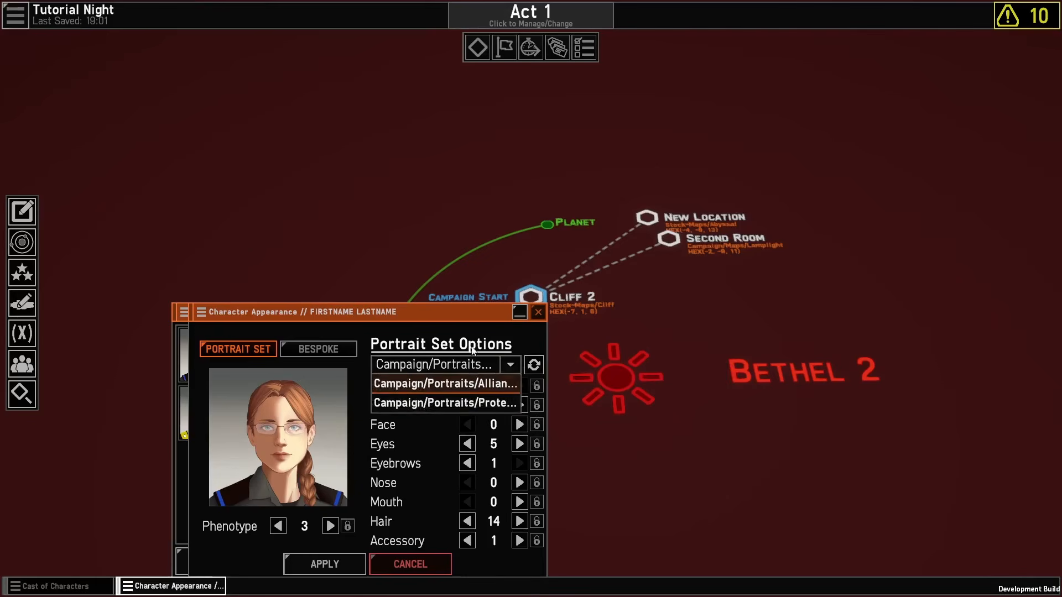
left_click(452, 405)
left_click(447, 367)
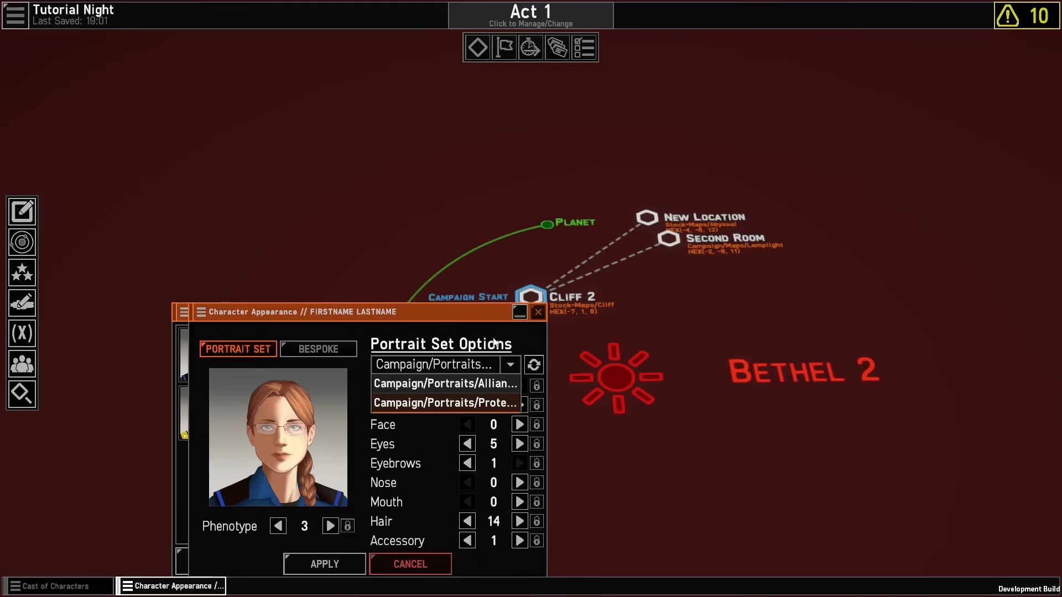
left_click(413, 563)
left_click(411, 566)
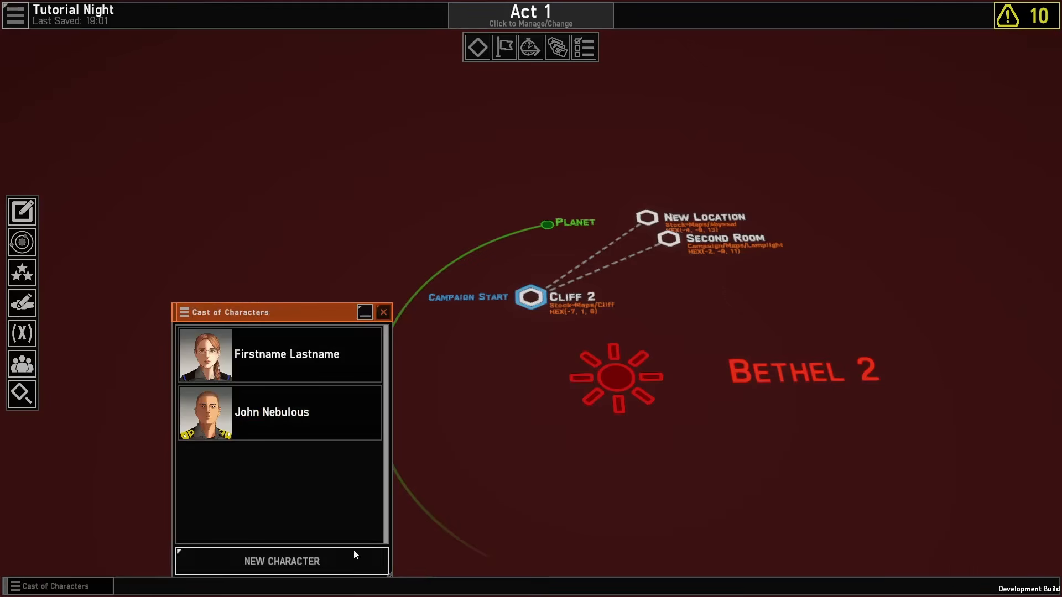
Step: Enter the Cliff 2 room and open its scripted events in the node graph editor
left_click(531, 297)
left_click(50, 362)
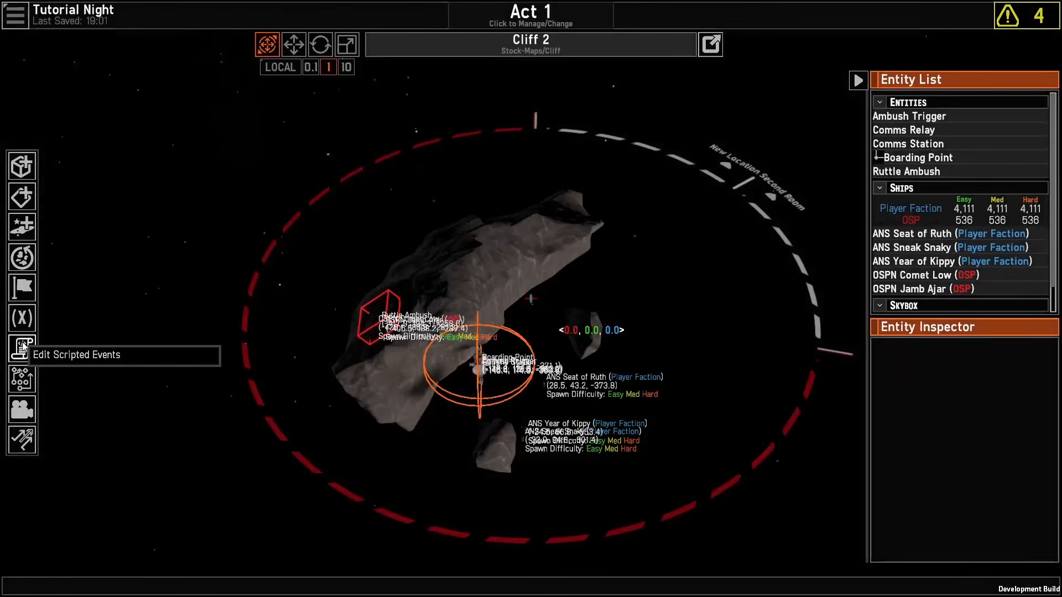
left_click(22, 349)
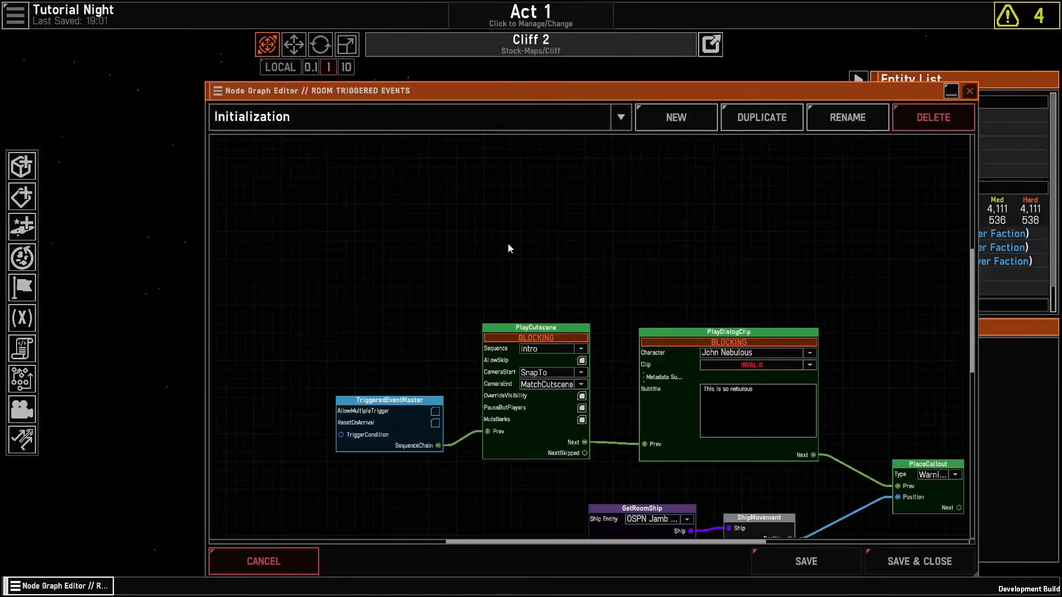
Step: Browse the node categories available for the Initialization graph, including Ships, SequenceFlow, Players and Music
scroll(524, 318, "down", 3)
right_click(274, 226)
mouse_move(307, 440)
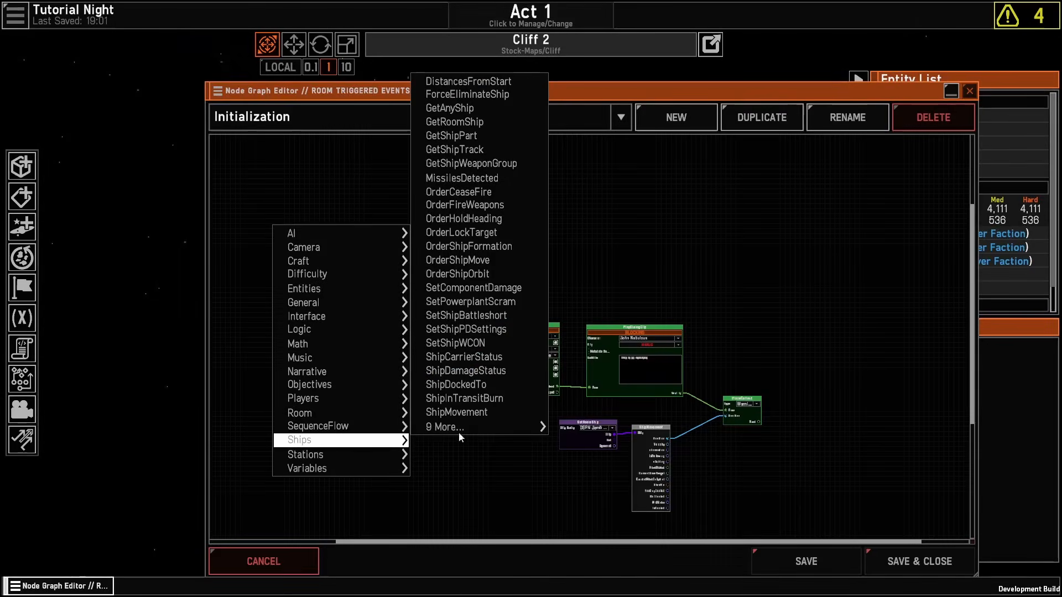
mouse_move(488, 423)
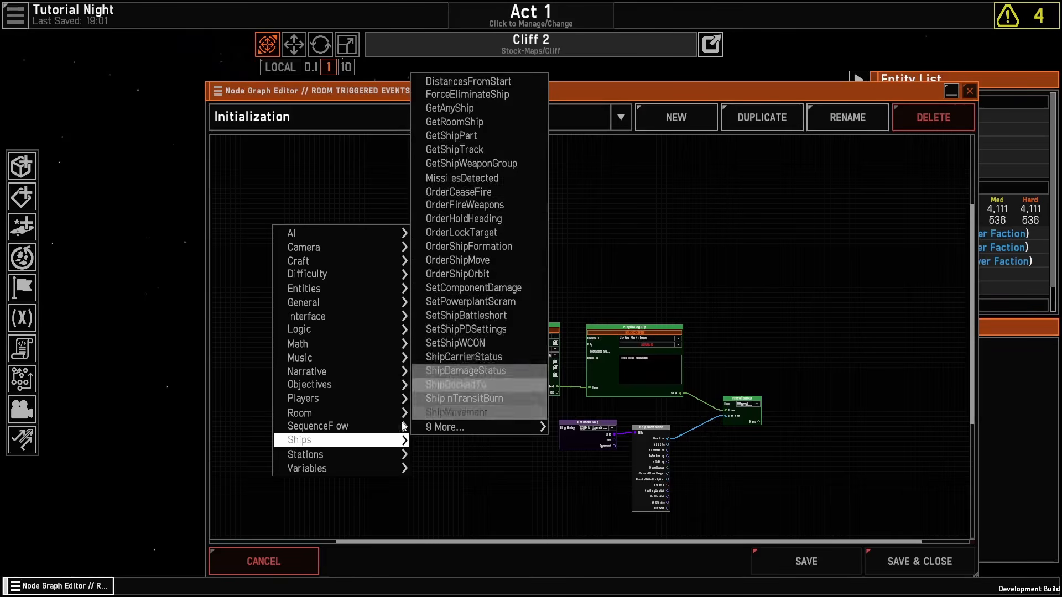
mouse_move(333, 426)
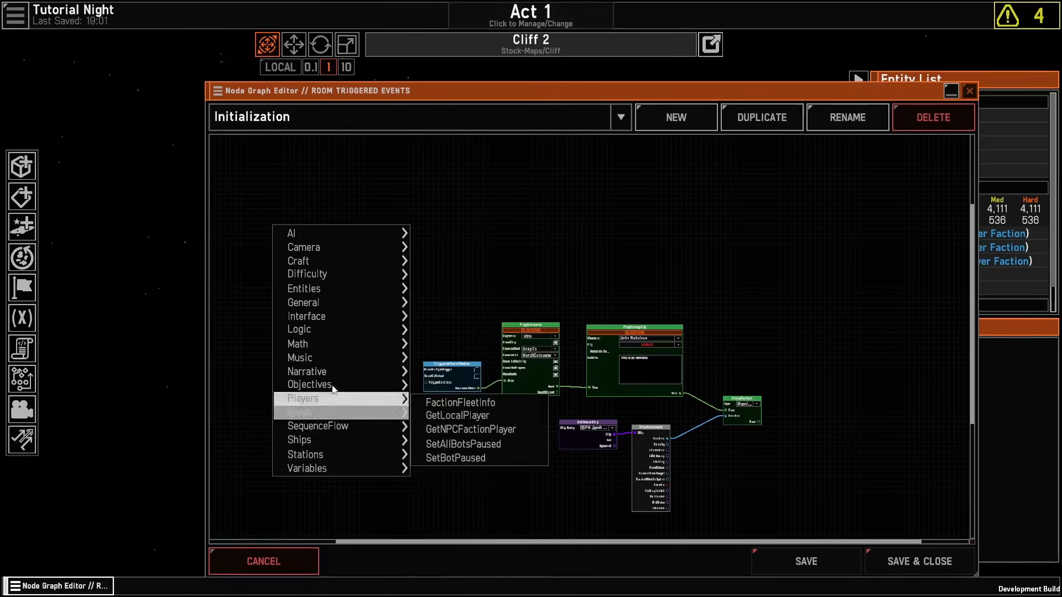
mouse_move(334, 372)
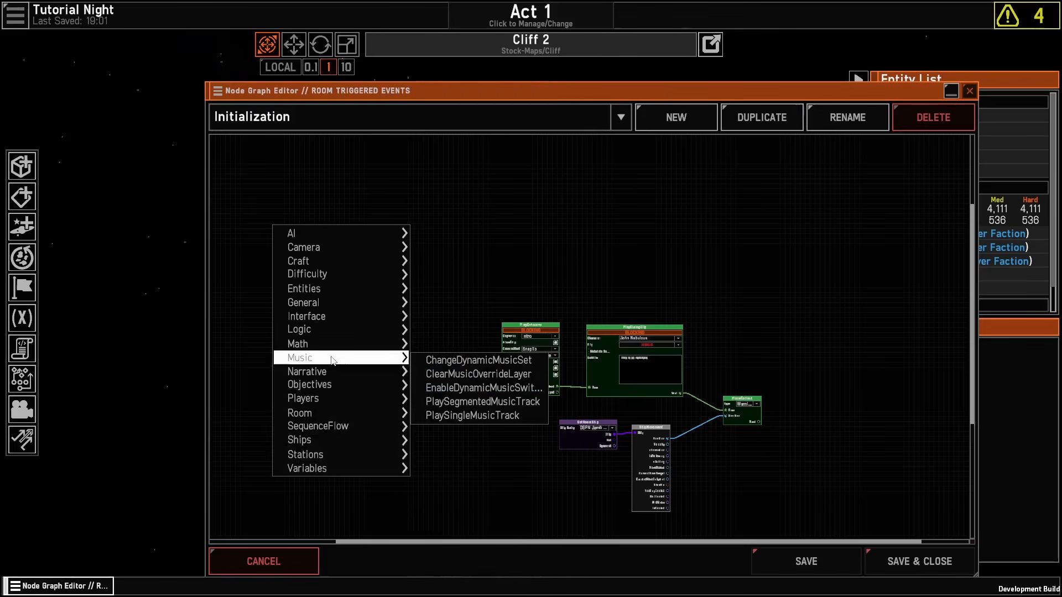
mouse_move(336, 338)
mouse_move(339, 319)
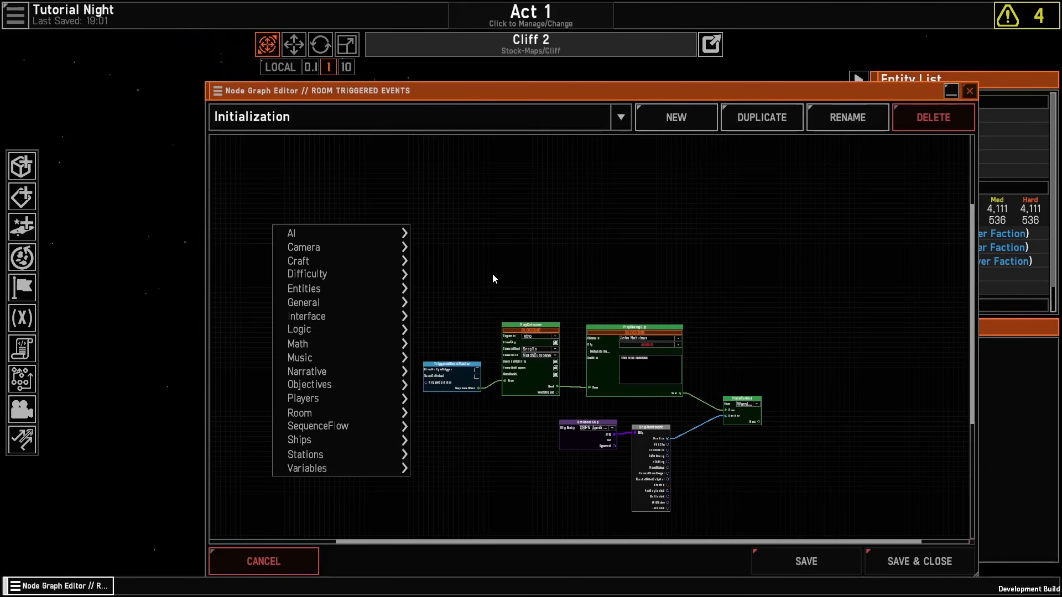
right_click(508, 244)
left_click(517, 215)
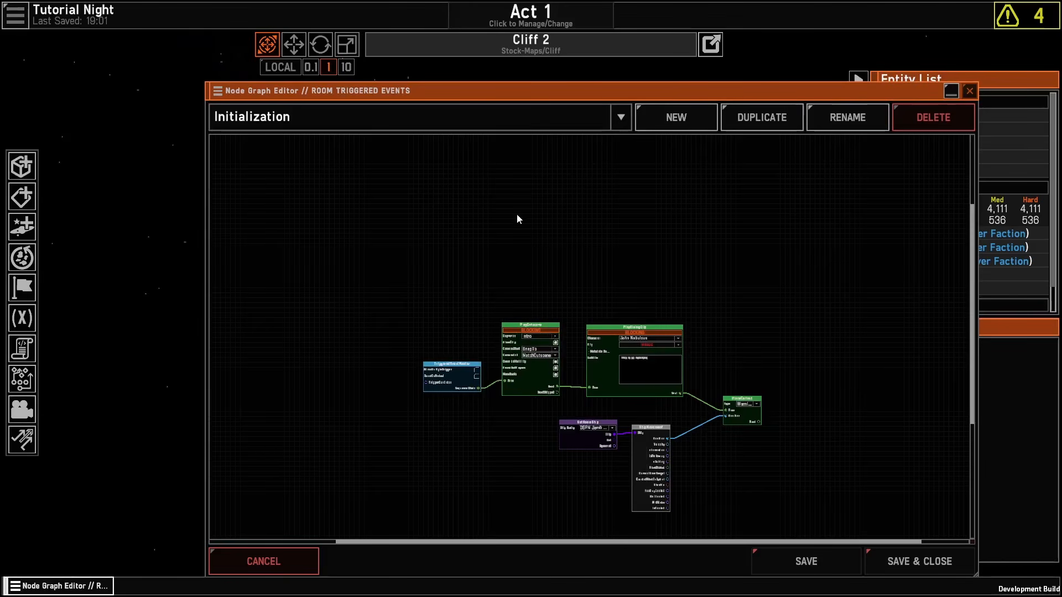
right_click(539, 258)
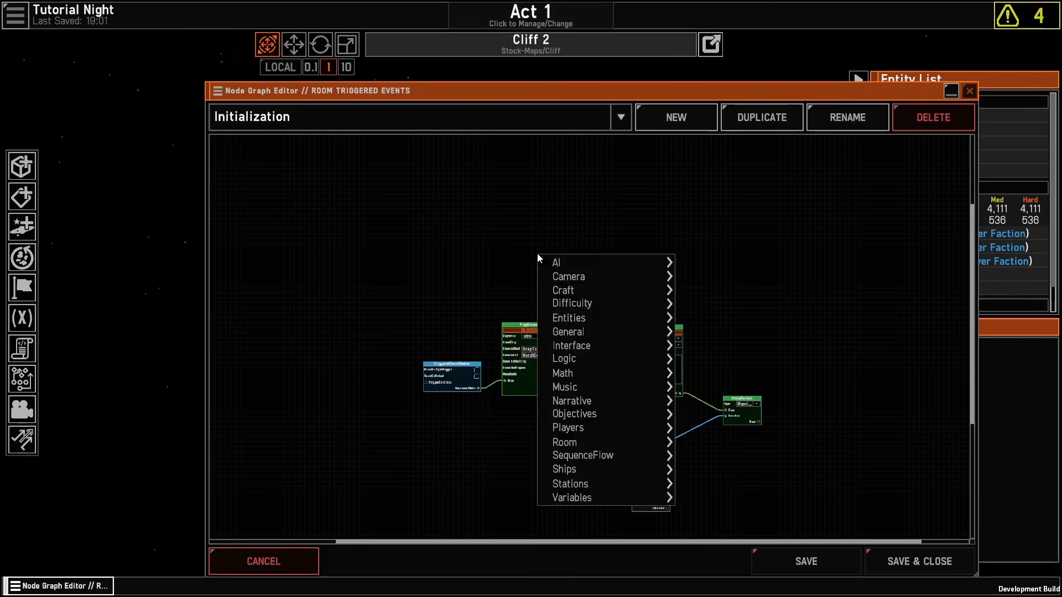
mouse_move(564, 469)
mouse_move(719, 456)
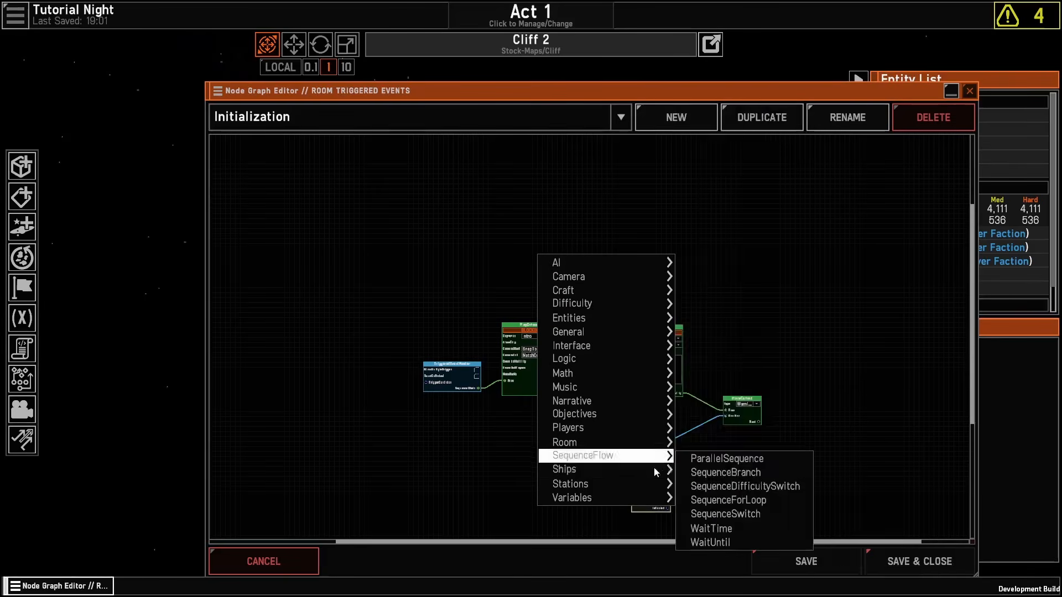
mouse_move(636, 484)
left_click(747, 337)
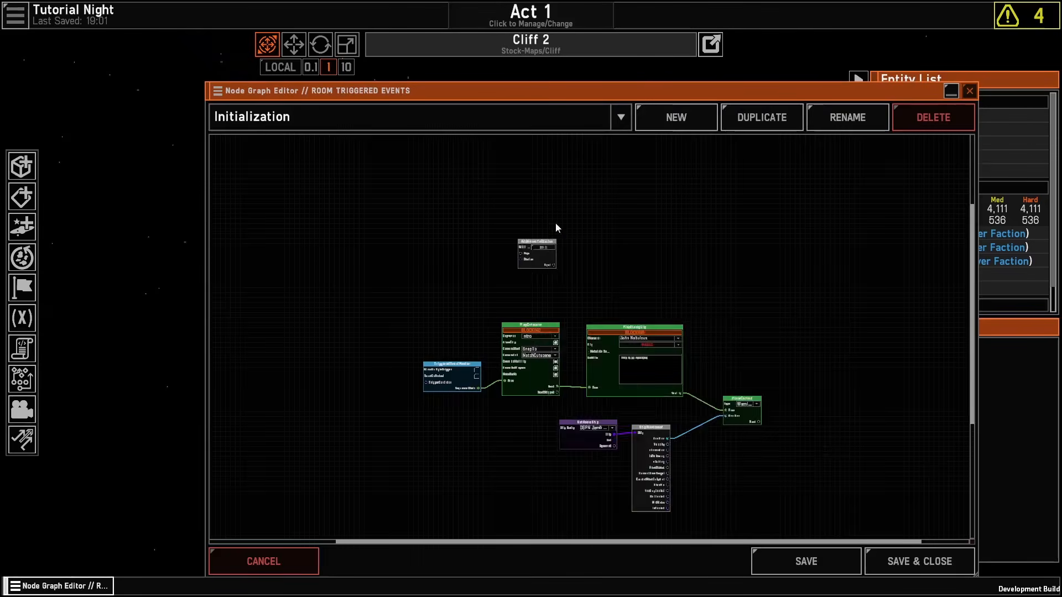
scroll(555, 223, "up", 3)
left_click_drag(528, 227, 523, 235)
key("Delete")
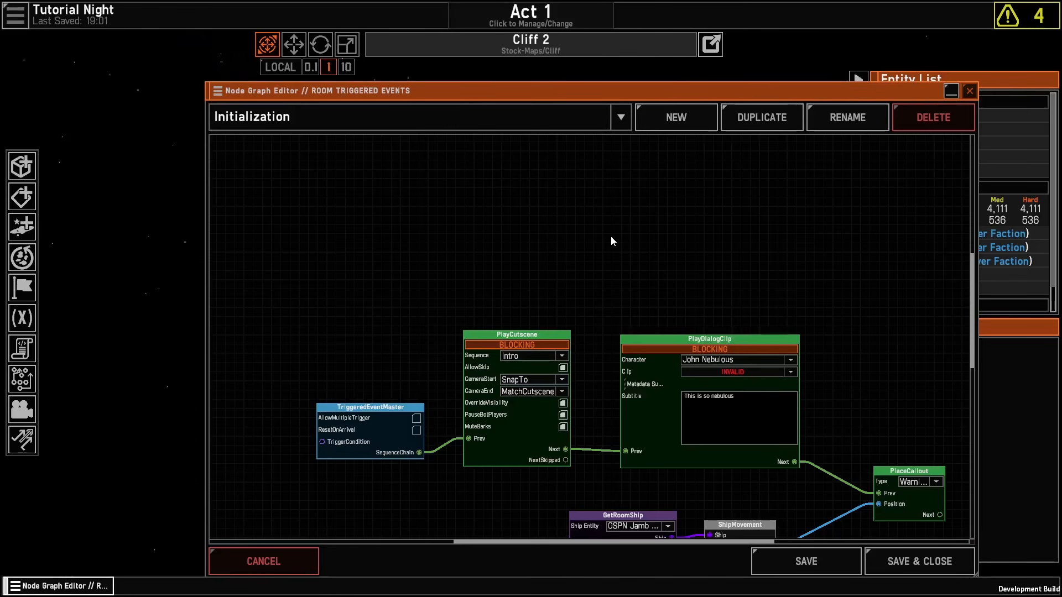
Step: Add a WeaponGroupInfo node from the Ships category in the empty area above the existing event chain
right_click(366, 227)
mouse_move(385, 252)
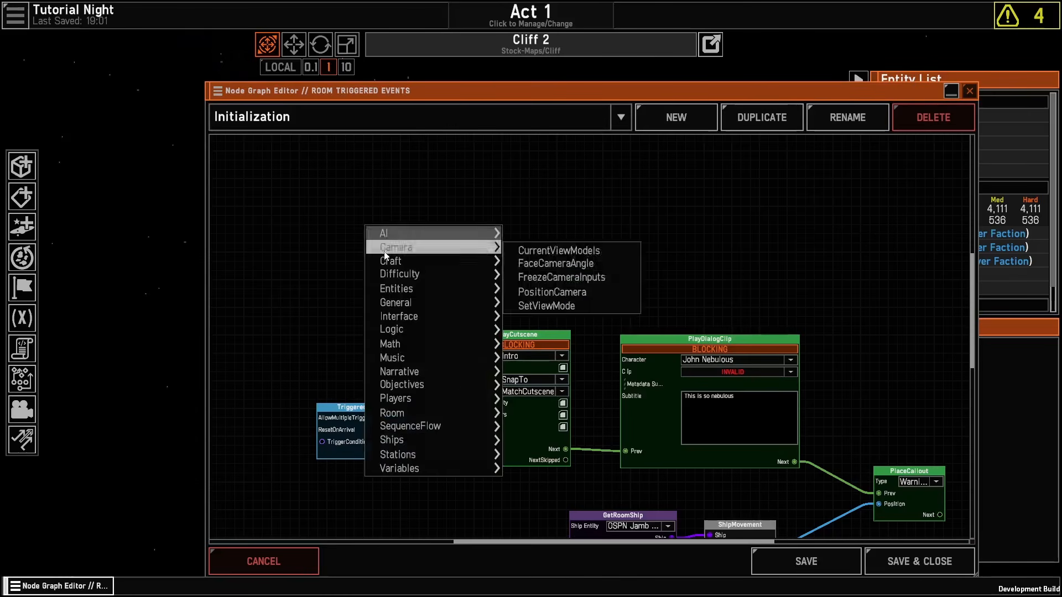
mouse_move(423, 442)
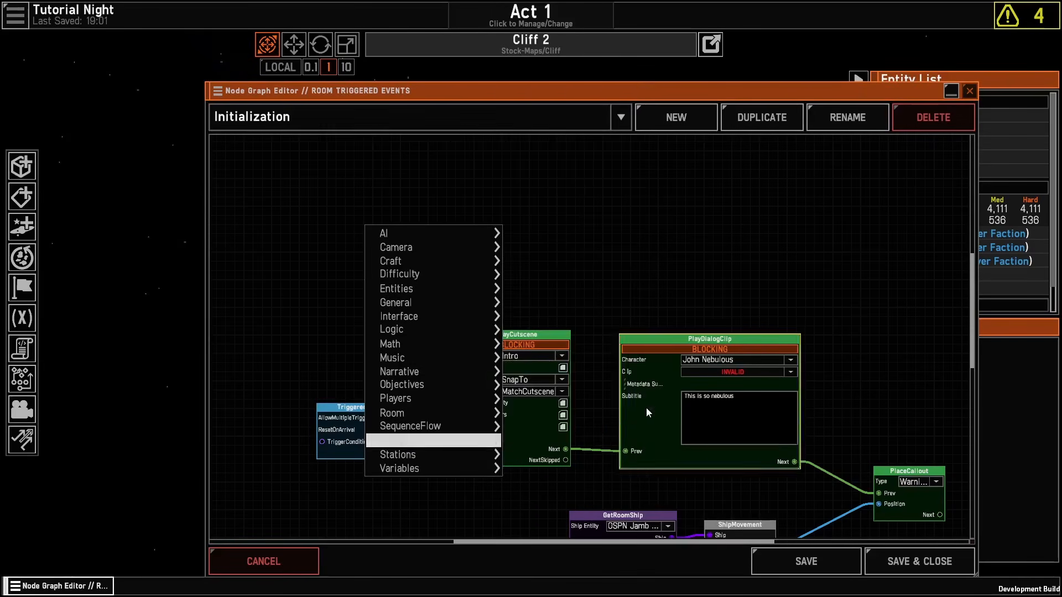
mouse_move(577, 427)
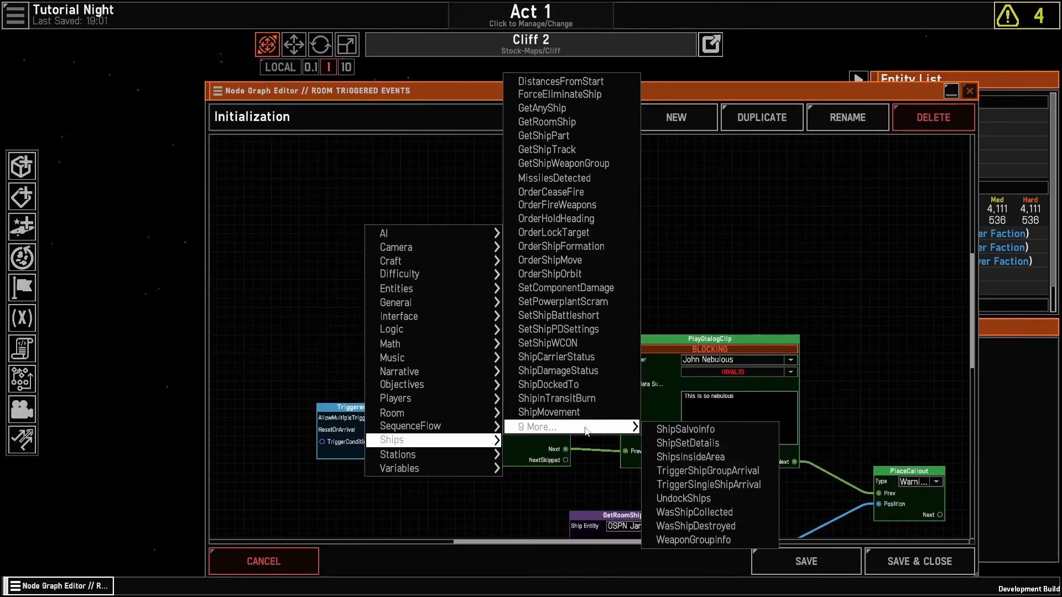
left_click(727, 541)
scroll(402, 215, "up", 3)
middle_click_drag(401, 216, 552, 344)
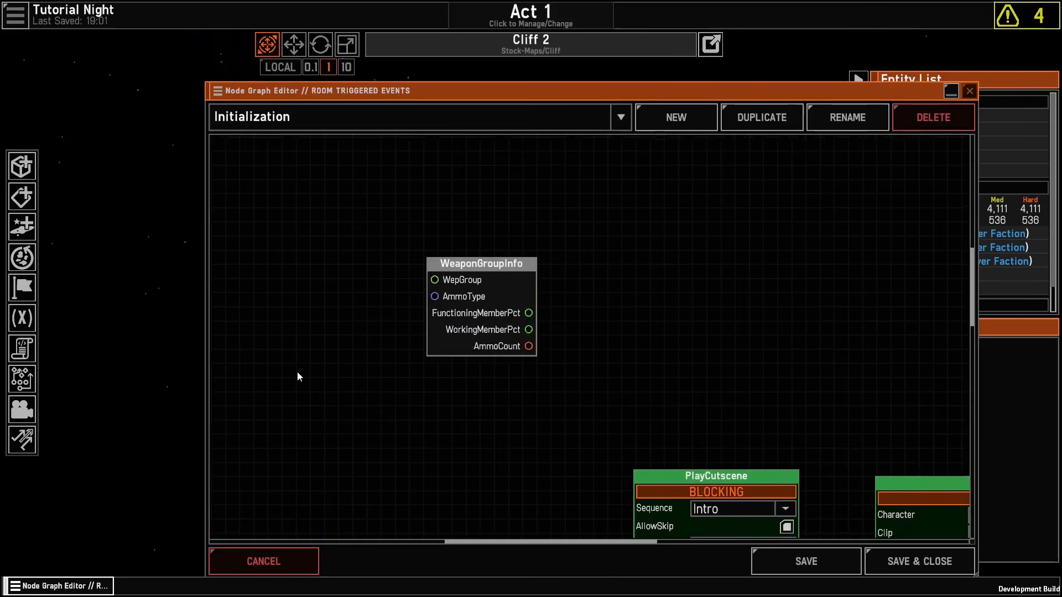
Step: Add a GetShipWeaponGroup node beside the WeaponGroupInfo node
middle_click_drag(298, 372, 452, 402)
scroll(503, 329, "down", 2)
right_click(381, 330)
mouse_move(426, 508)
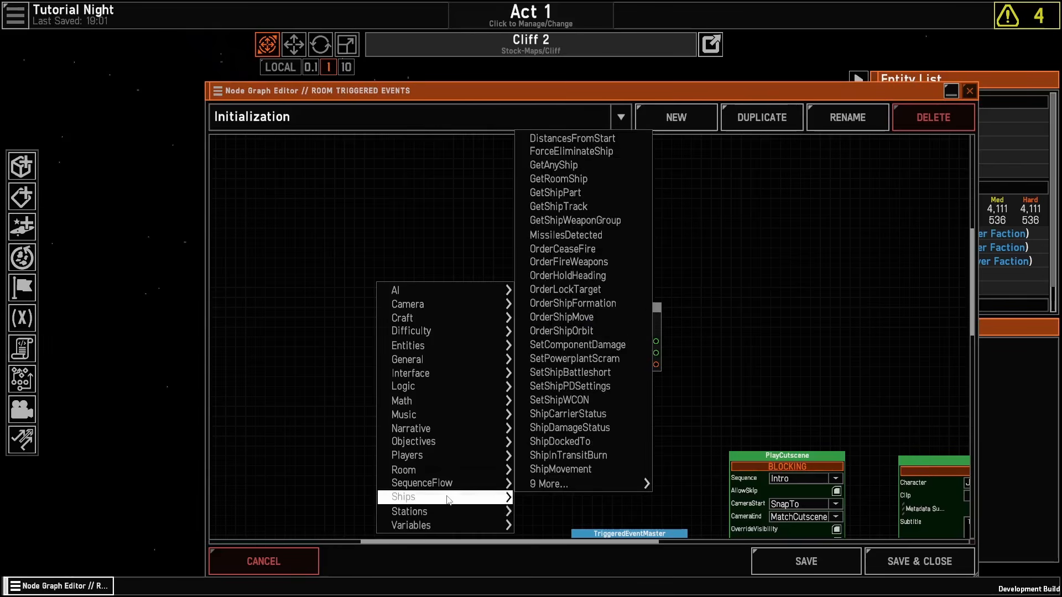
left_click(575, 220)
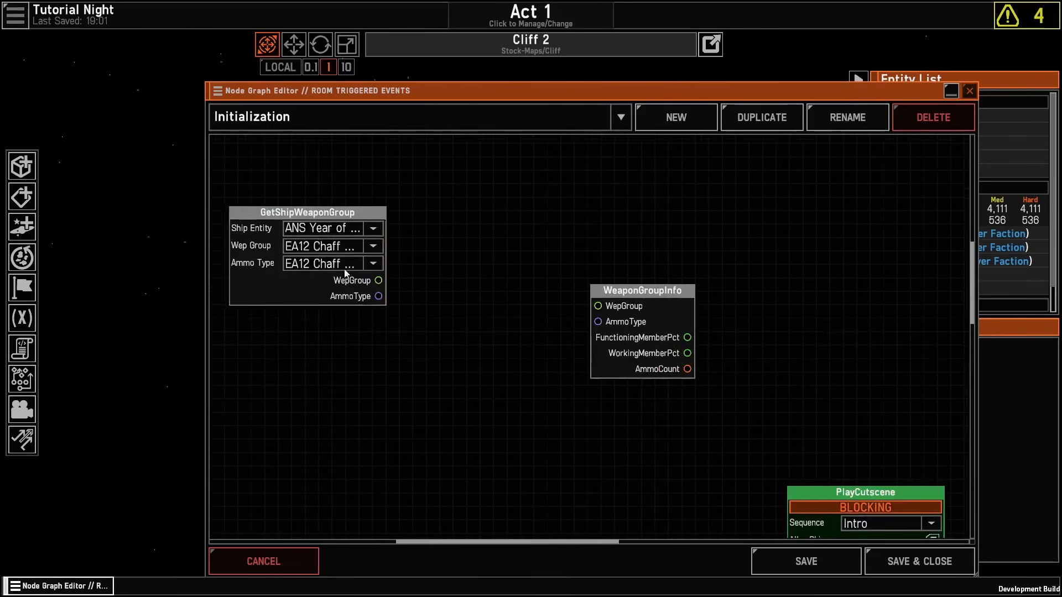
Step: Set the GetShipWeaponGroup node's ship entity to ANS Sneak Snaky and its weapon group to SGM-H-301
left_click(321, 228)
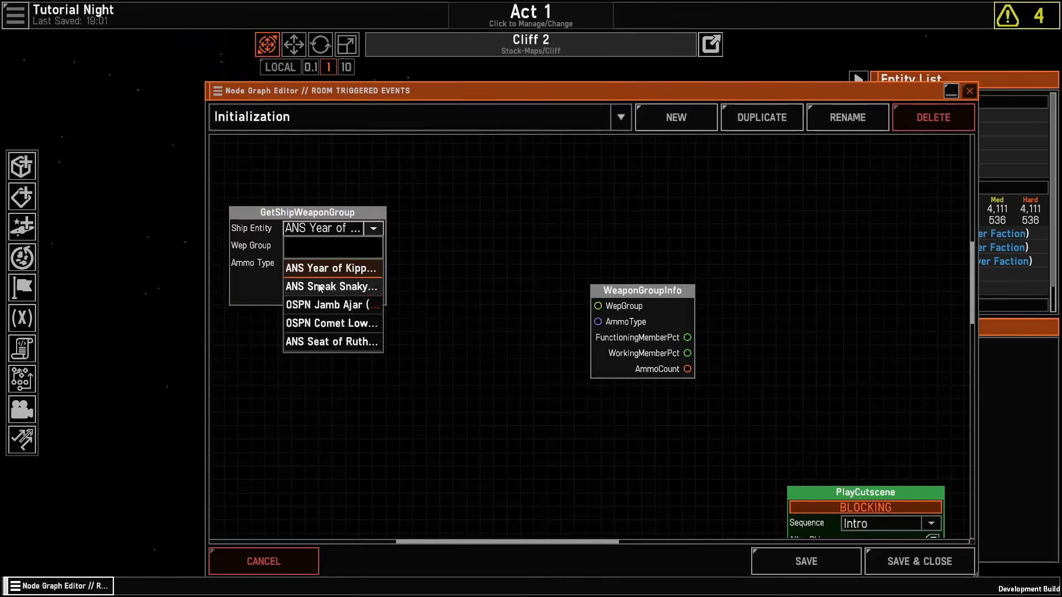
left_click(321, 288)
left_click(318, 246)
left_click(303, 335)
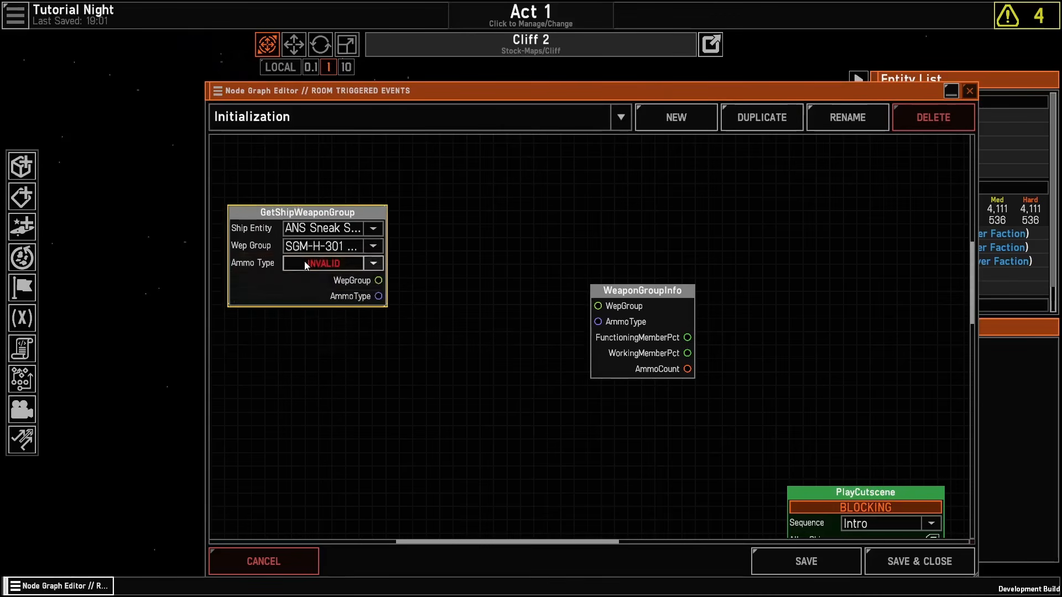
left_click(347, 246)
left_click(348, 247)
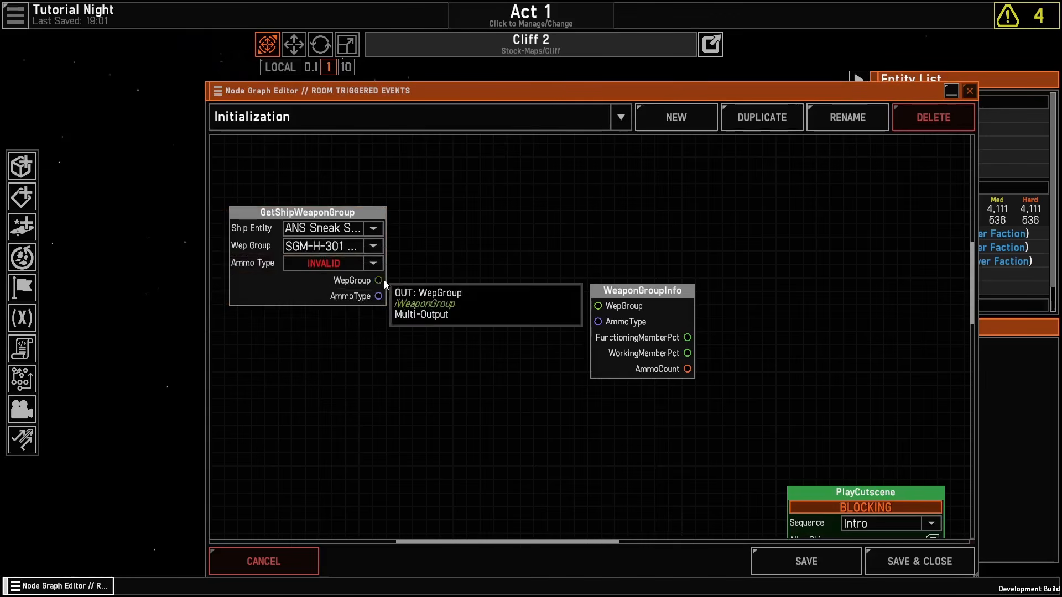
Step: Connect GetShipWeaponGroup's WepGroup and AmmoType outputs to the matching WeaponGroupInfo inputs and move WeaponGroupInfo closer
left_click_drag(378, 280, 598, 306)
left_click_drag(439, 303, 601, 321)
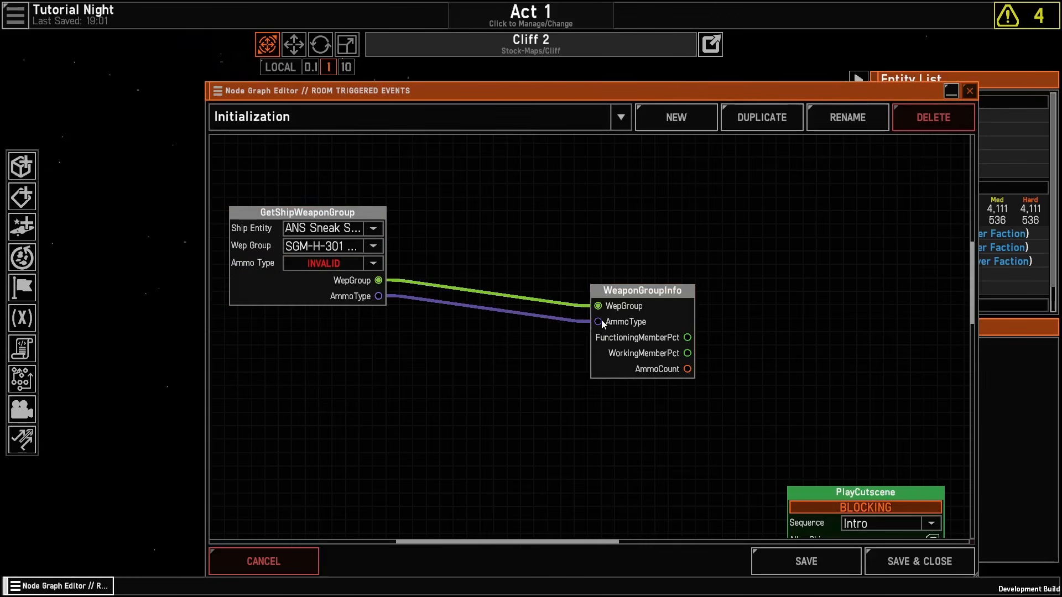
left_click_drag(672, 316, 559, 285)
Step: Add an IntComparison node beyond the WeaponGroupInfo node's outputs
right_click(753, 288)
scroll(729, 355, "down", 3)
mouse_move(857, 396)
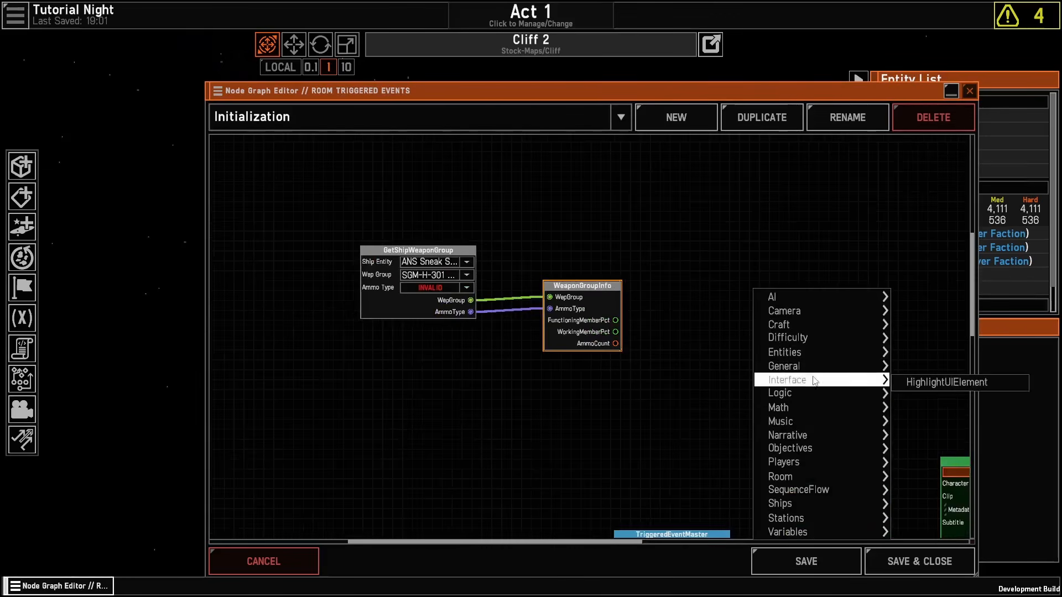
left_click(935, 426)
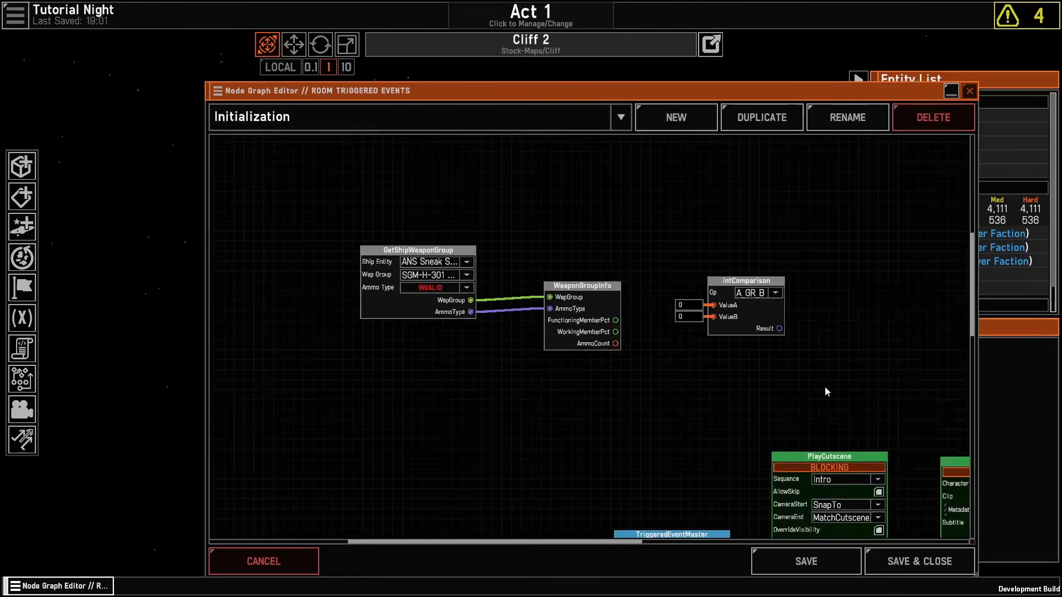
scroll(825, 391, "up", 2)
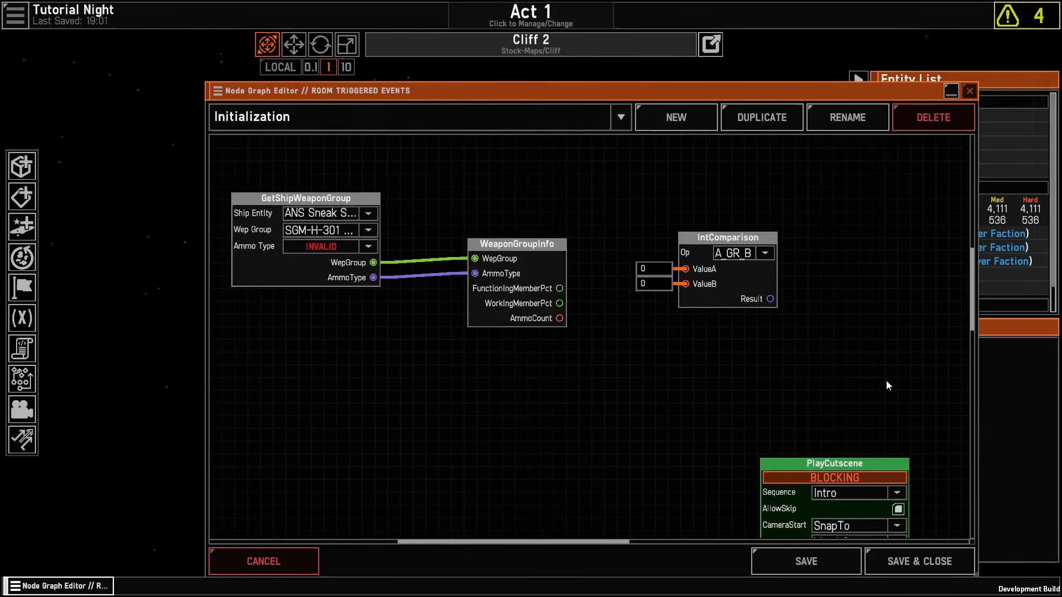
Step: Set the IntComparison operation to A_EQ_B and connect WeaponGroupInfo's AmmoCount to ValueA, positioning the comparison node beside it
left_click_drag(727, 238, 705, 302)
left_click(742, 318)
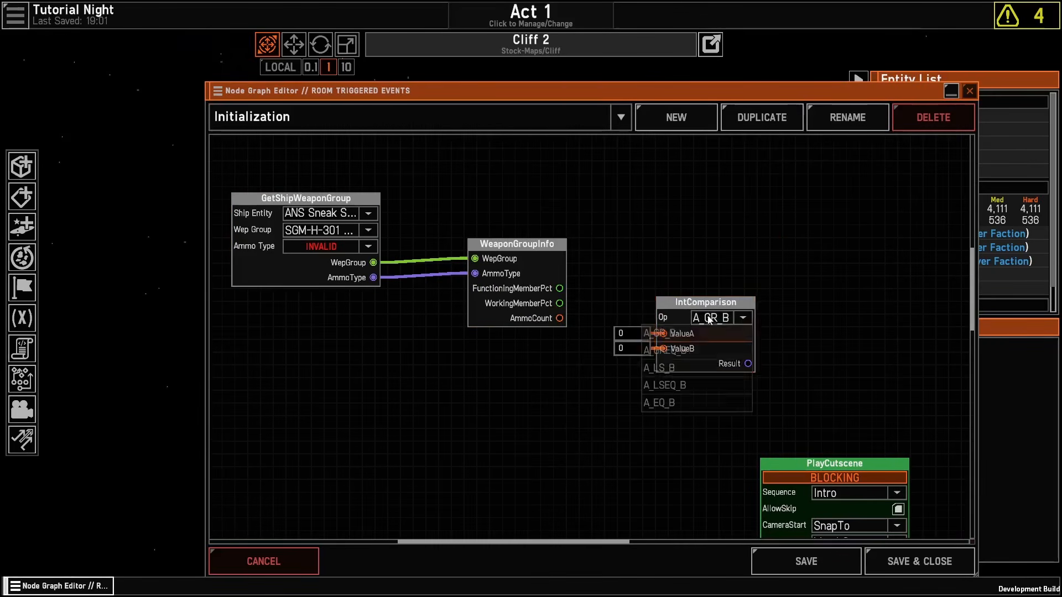
left_click(660, 402)
left_click_drag(663, 334, 560, 318)
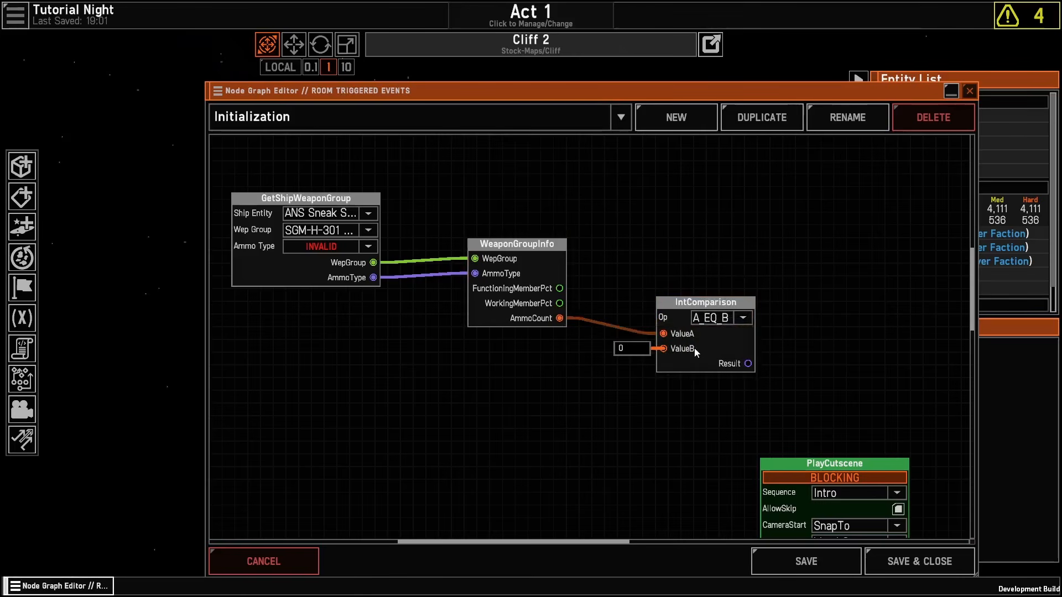
mouse_move(719, 302)
left_mouse_down()
mouse_move(686, 240)
mouse_move(721, 283)
left_mouse_up()
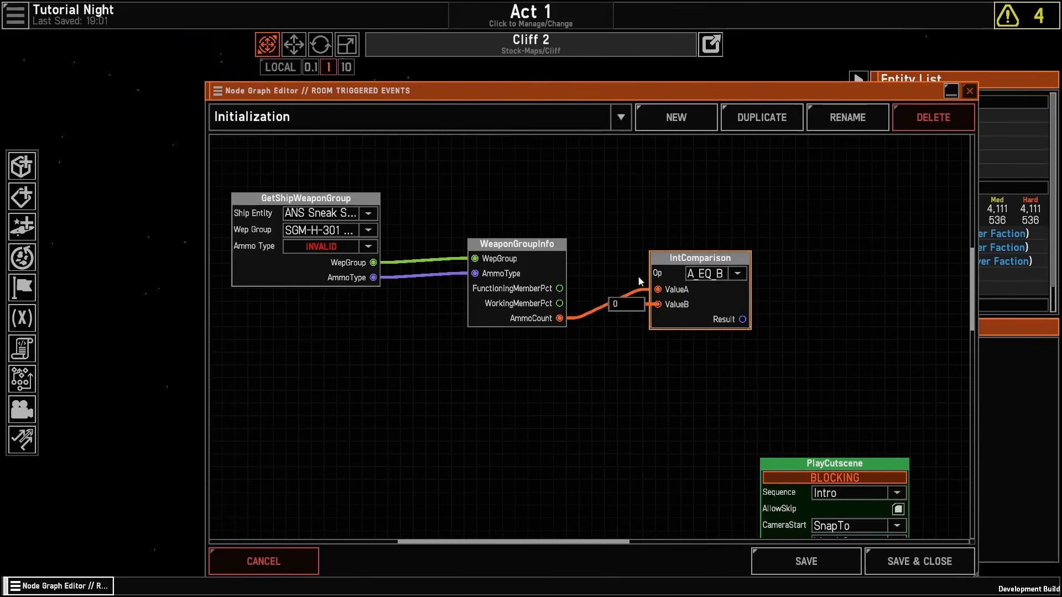
Step: Close the room triggered events graph and return to the Cliff 2 room view
scroll(636, 280, "down", 2)
mouse_move(307, 179)
left_mouse_down()
mouse_move(724, 353)
mouse_move(450, 161)
mouse_move(498, 173)
left_mouse_up()
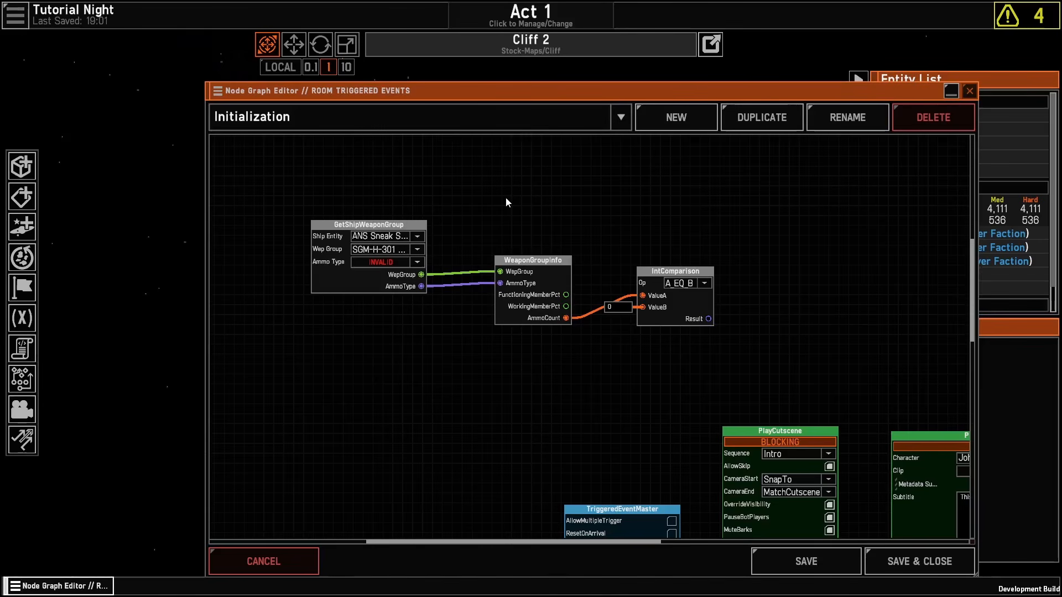
left_click(969, 91)
left_click(458, 374)
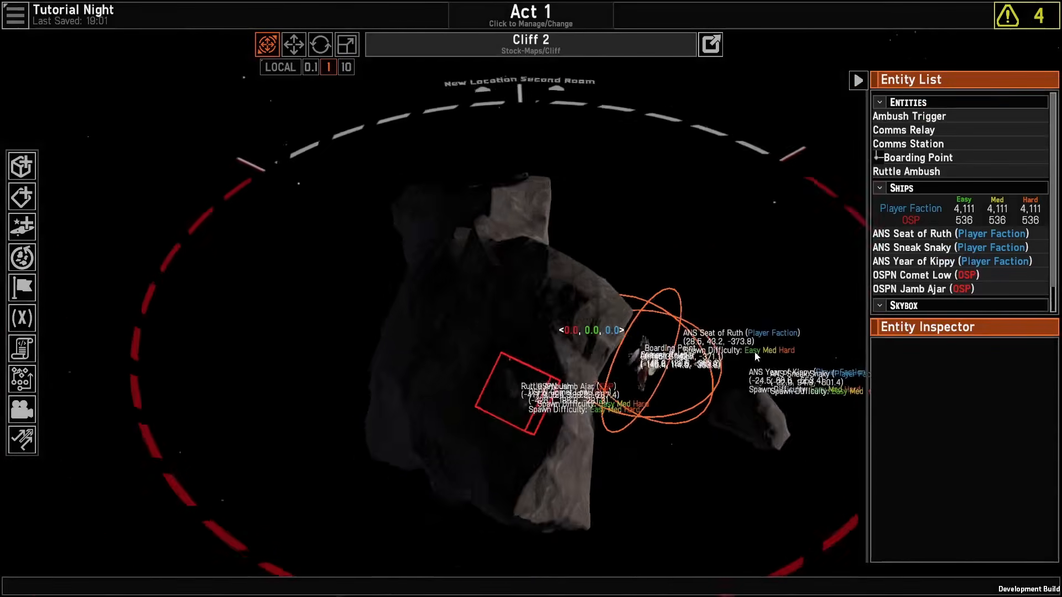
Step: Spawn an OSP ship from the Ruttle template near ANS Seat of Ruth and rotate it about its vertical axis
key("w")
right_click_drag(779, 337, 429, 294)
key("e")
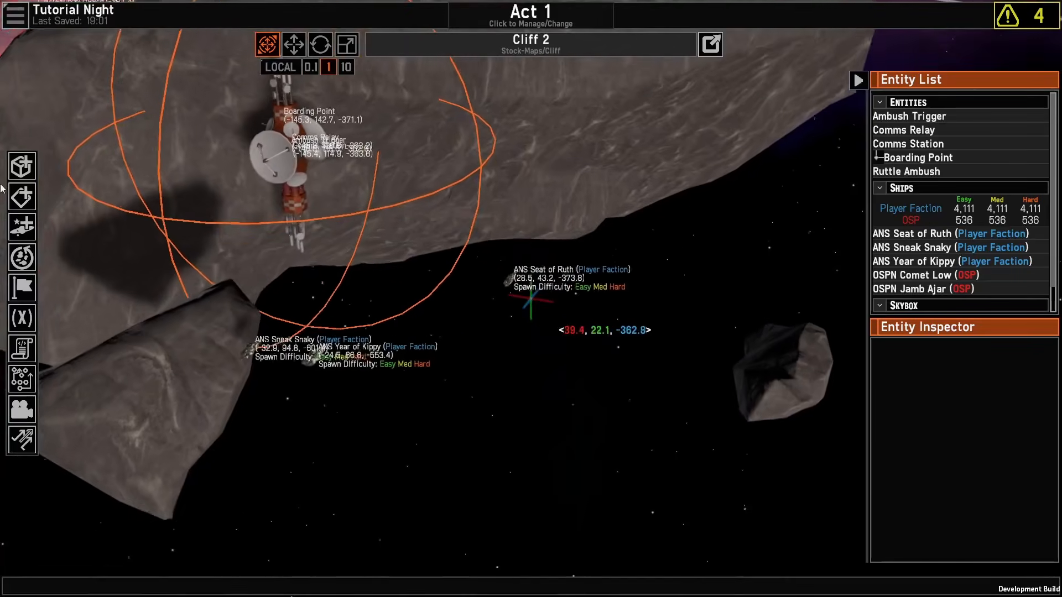
left_click(22, 226)
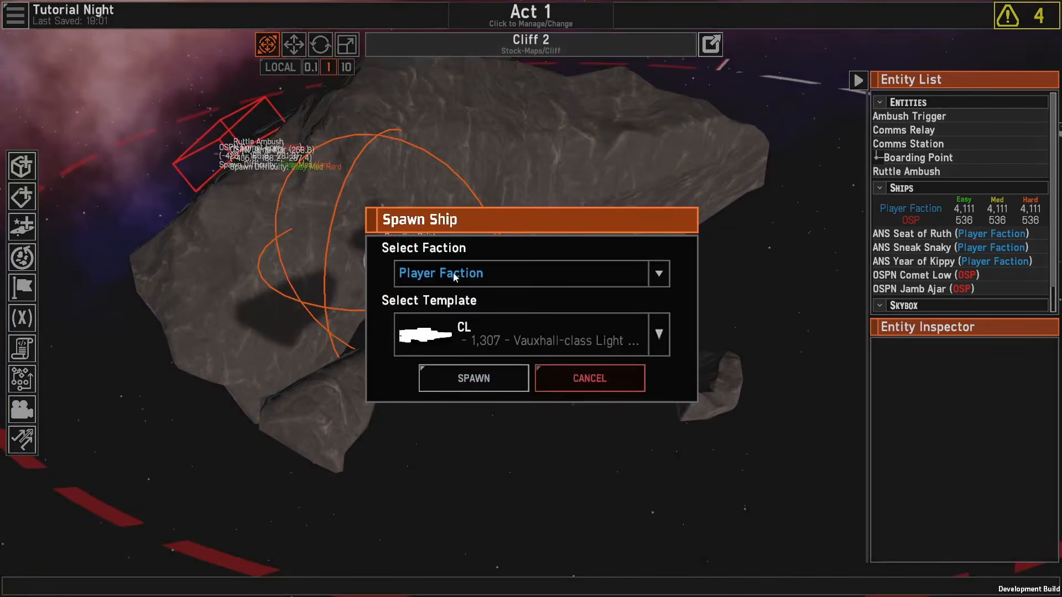
left_click(453, 274)
left_click(446, 340)
left_click(498, 378)
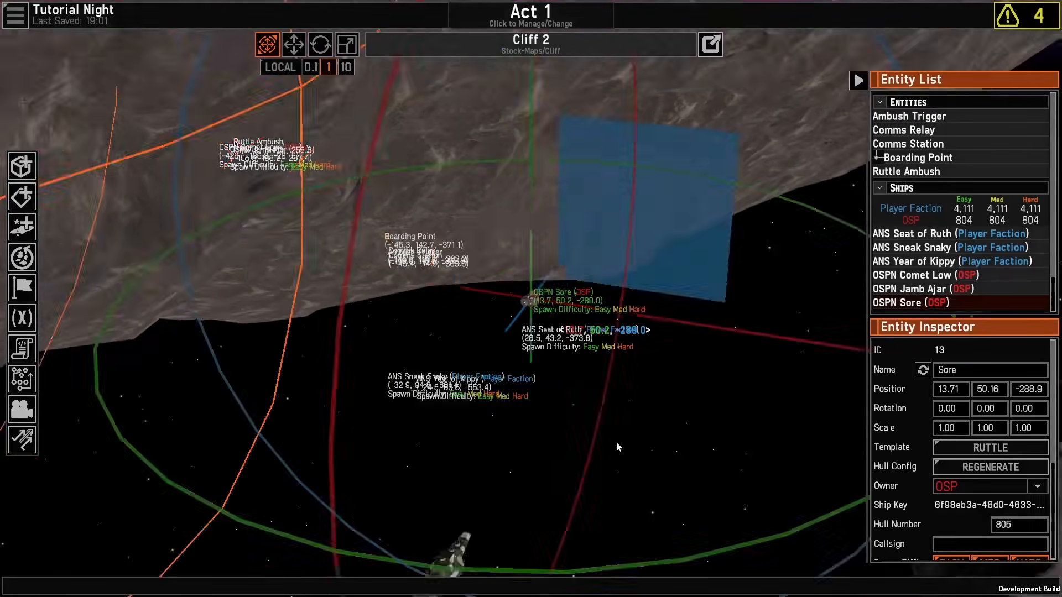
scroll(661, 423, "down", 5)
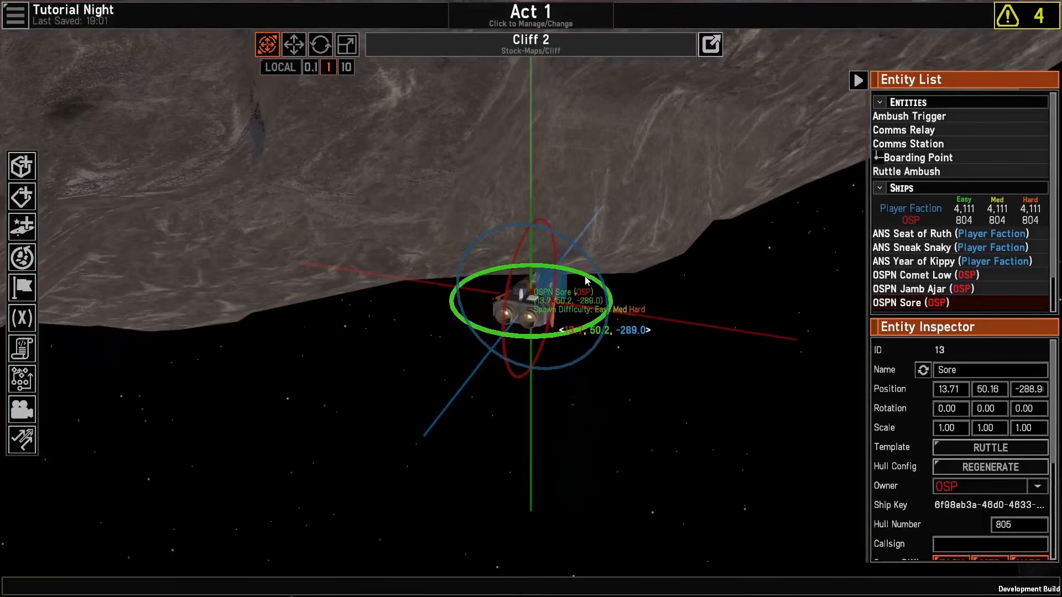
left_click_drag(587, 282, 192, 486)
Step: Set the new OSP ship's spawn allocation to ConditionalSpawnAllocation and open its conditional spawn graph
scroll(974, 420, "down", 3)
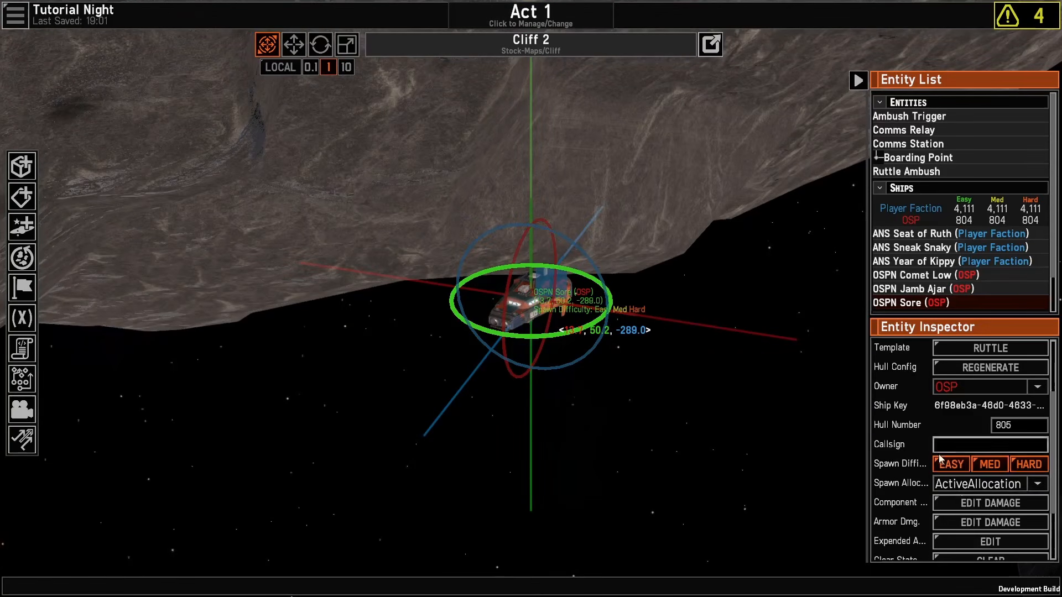
left_click(957, 486)
left_click(904, 562)
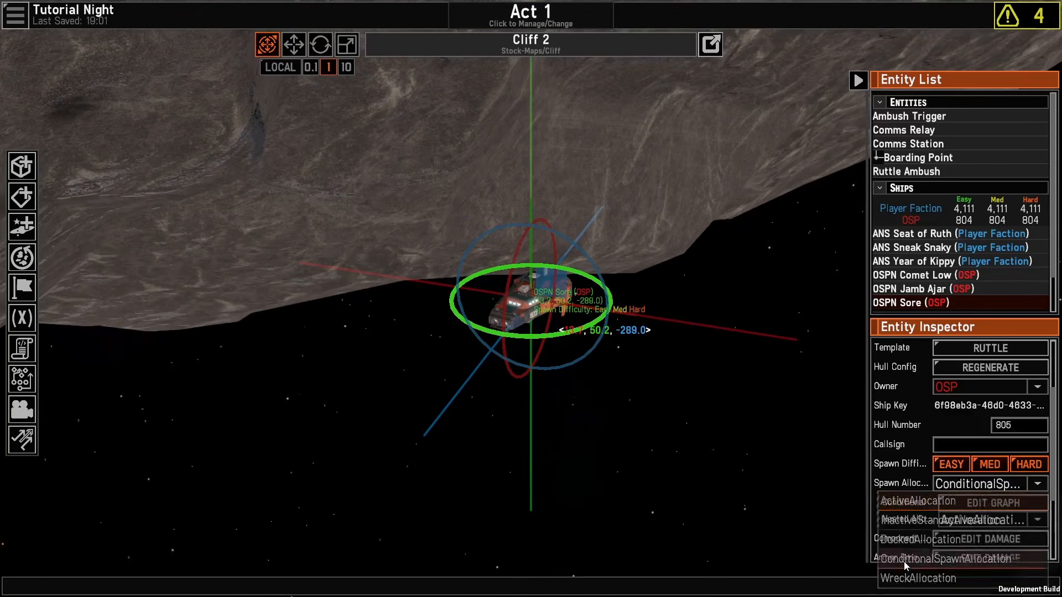
scroll(890, 481, "down", 4)
left_click(966, 387)
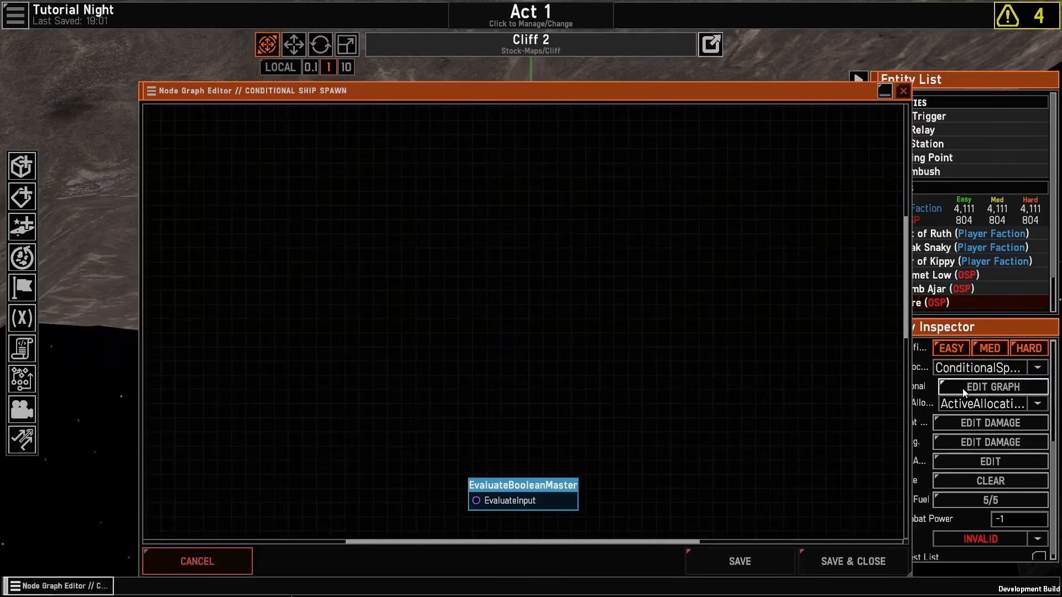
Step: Add a RandomRangeInt node to the conditional ship spawn graph with Low 0 and High 10
right_click(292, 293)
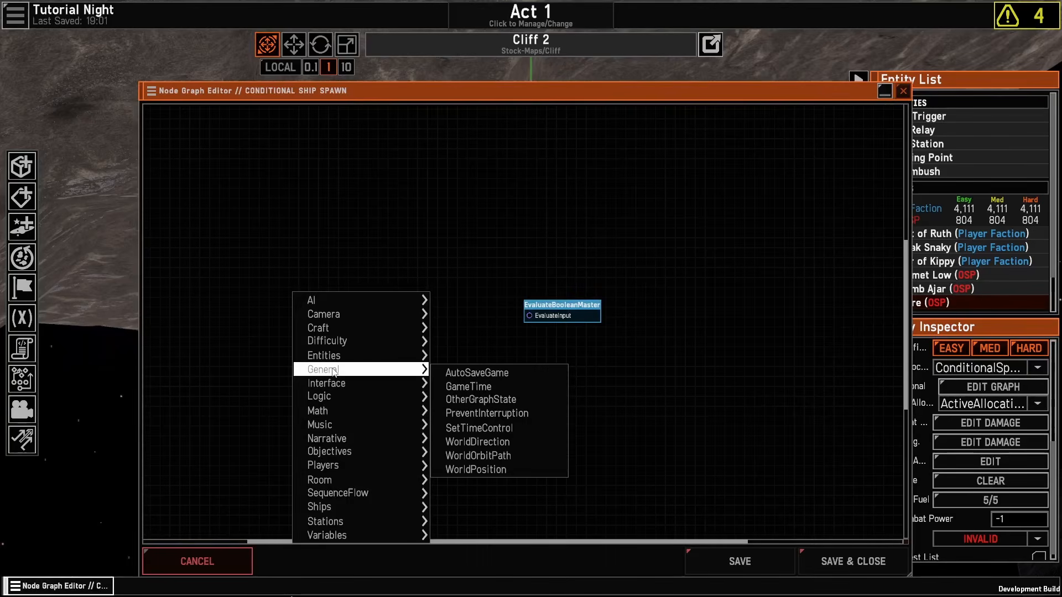
mouse_move(346, 416)
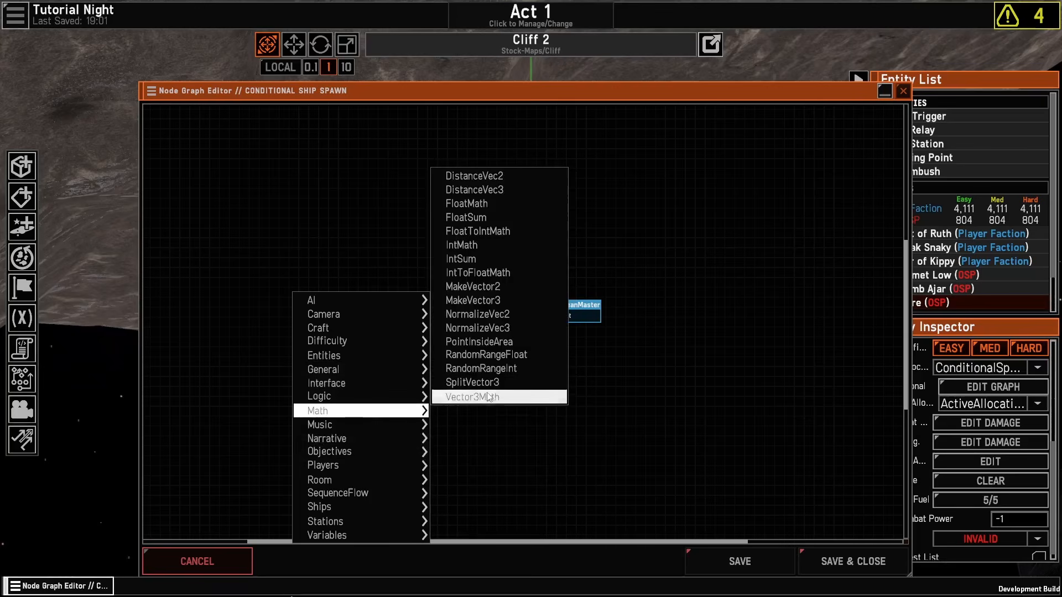
left_click(485, 369)
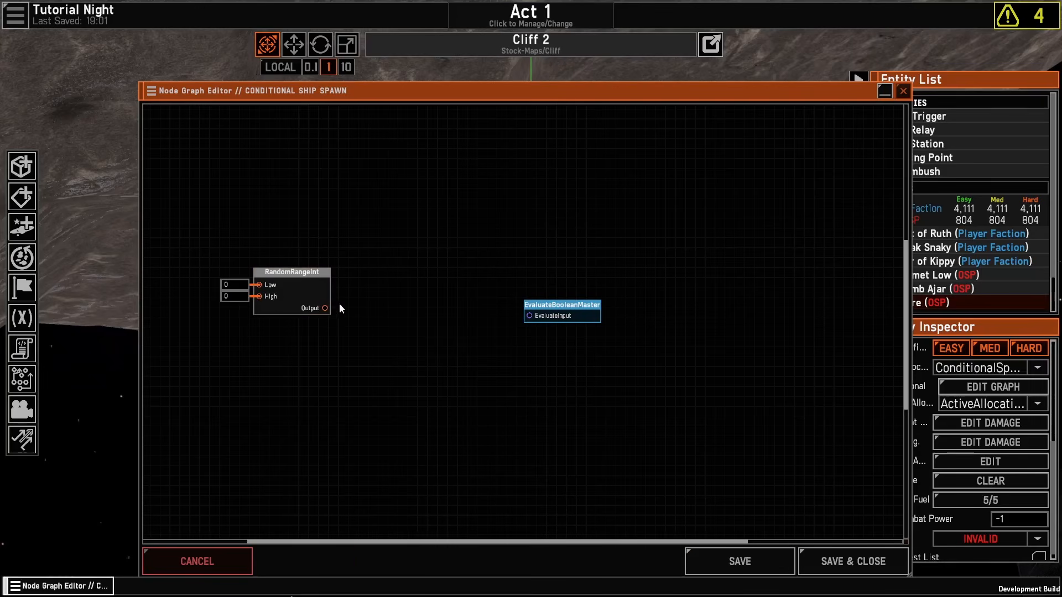
left_click(242, 297)
key("BackSpace")
right_click(382, 298)
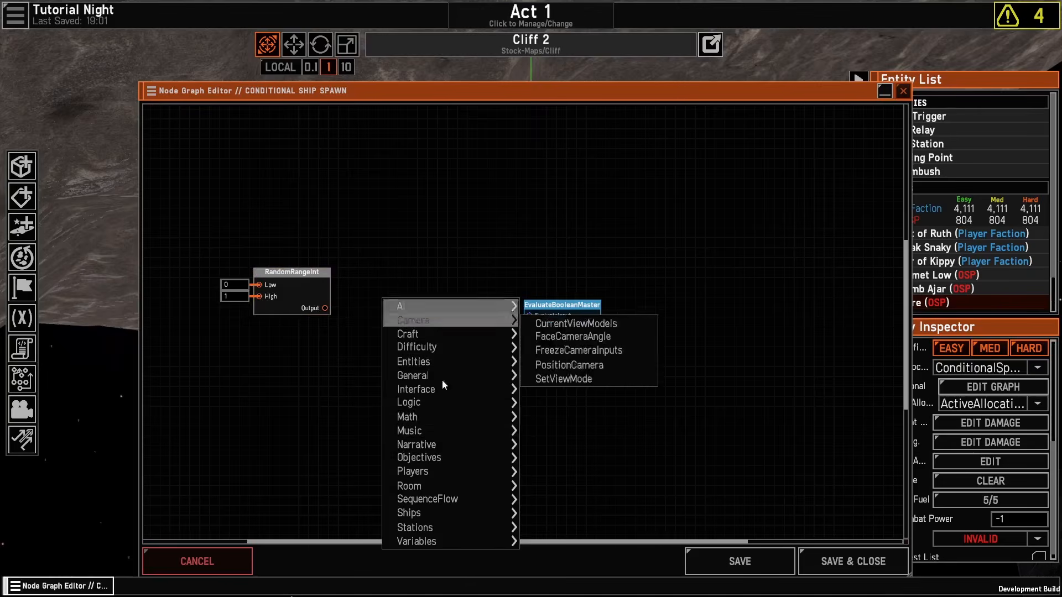
left_click(329, 323)
left_click(273, 273)
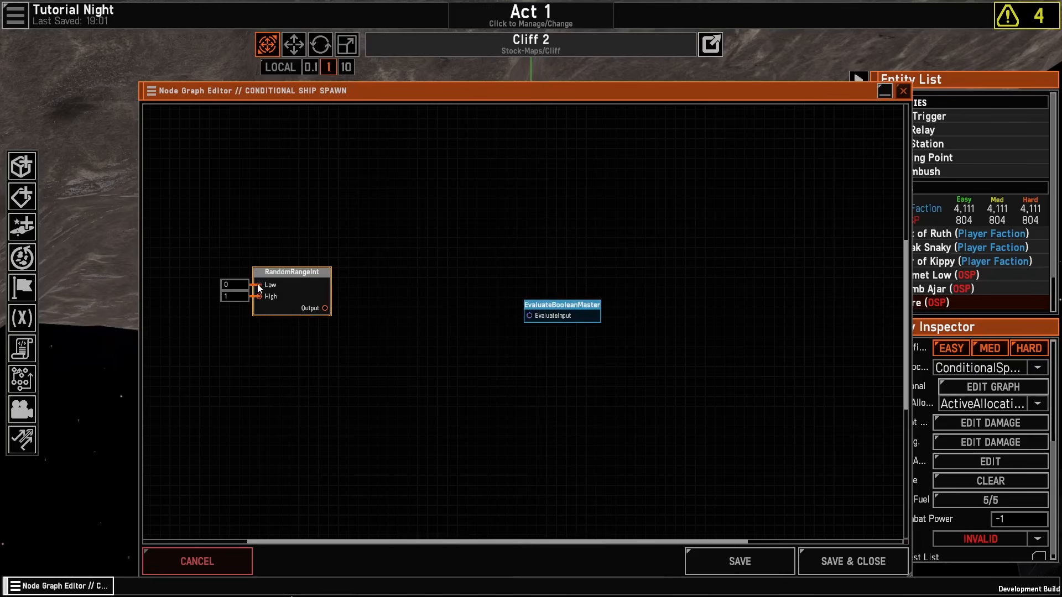
left_click(236, 299)
type("10")
left_click(417, 323)
Step: Add an IntComparison node between RandomRangeInt and EvaluateBooleanMaster and set its operation to A_LSEQ_B
right_click(329, 323)
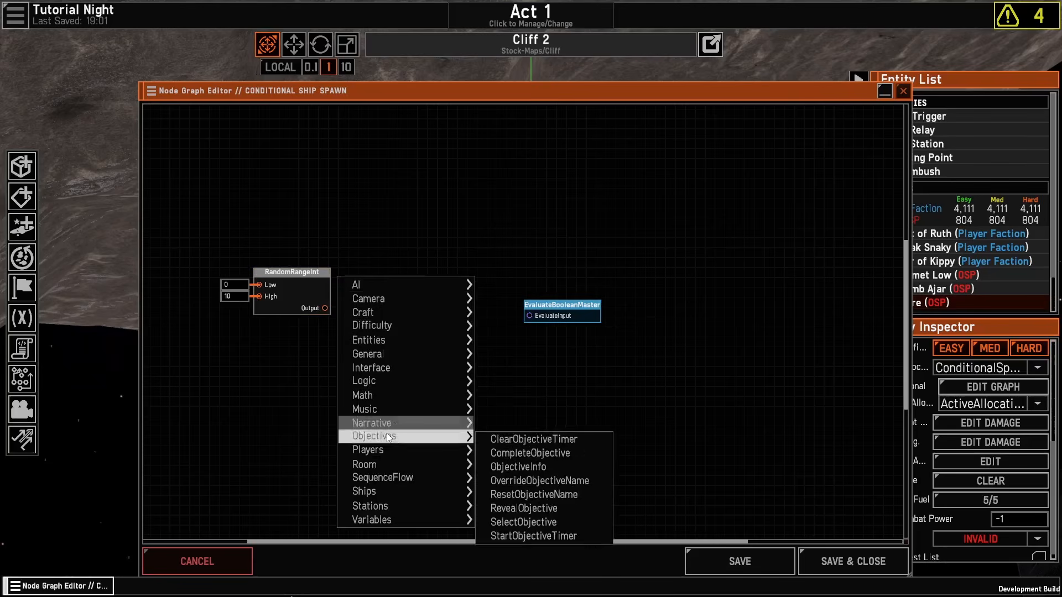
mouse_move(396, 394)
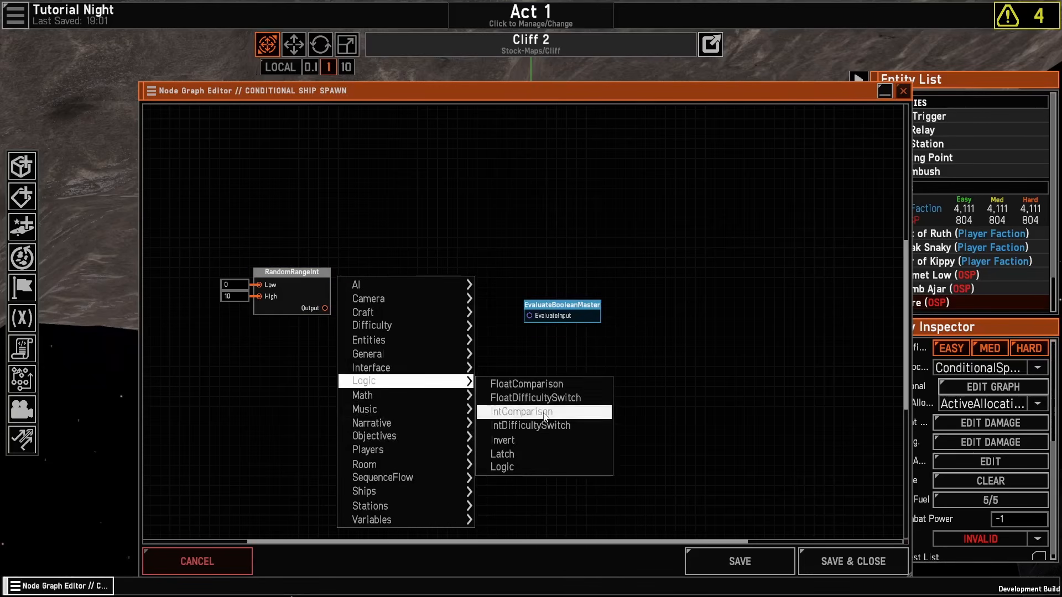
left_click(522, 411)
left_click_drag(337, 248, 403, 291)
left_click(409, 303)
left_click(395, 343)
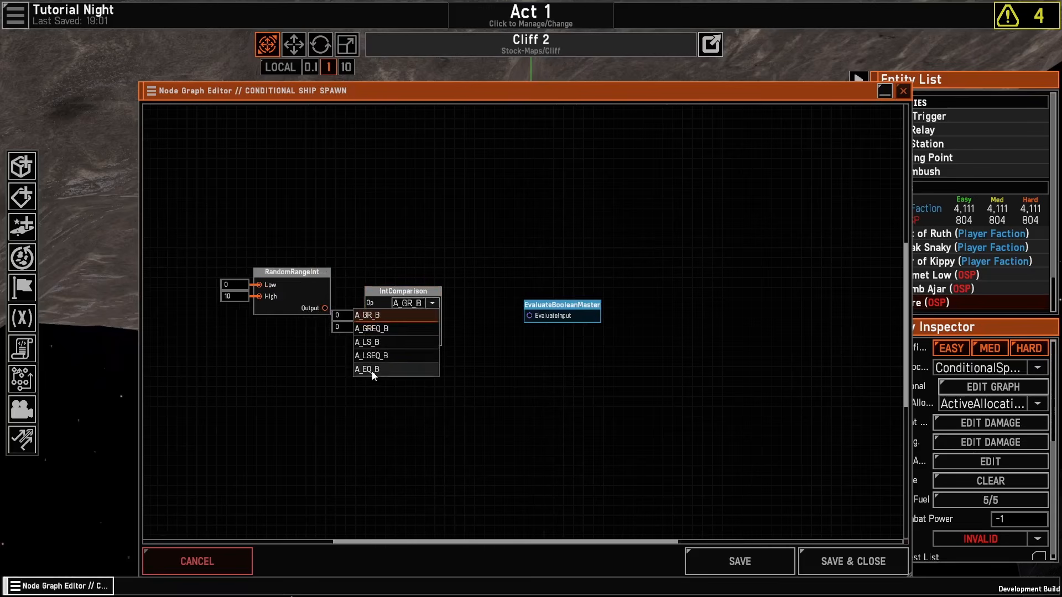
Step: Complete the spawn condition by wiring Output to ValueA, ValueB as 5 and Result to EvaluateInput, saving and closing the graph
left_click_drag(327, 308, 370, 315)
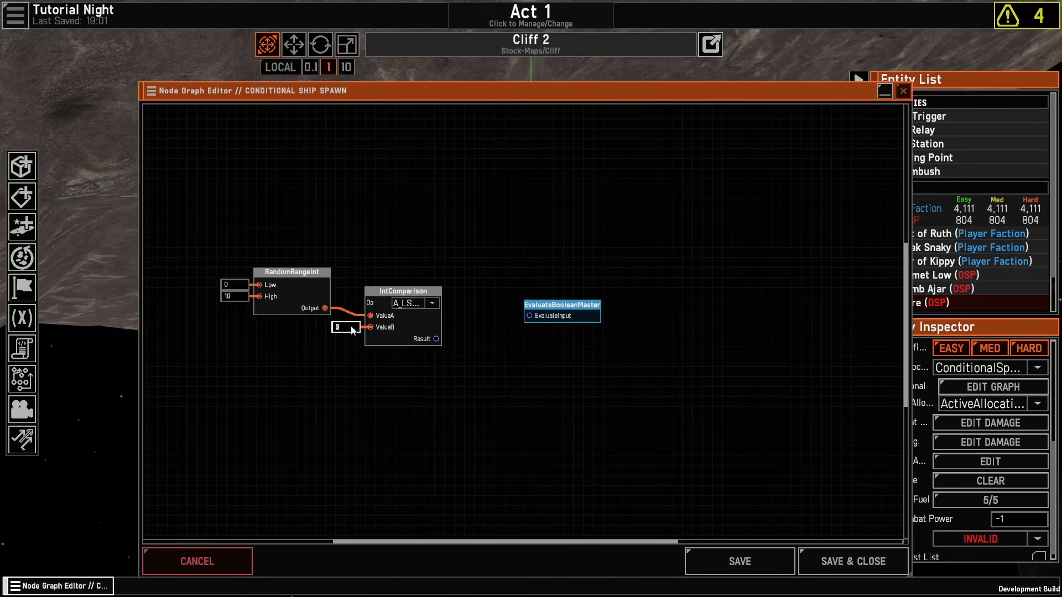
type("5")
left_click_drag(436, 339, 530, 317)
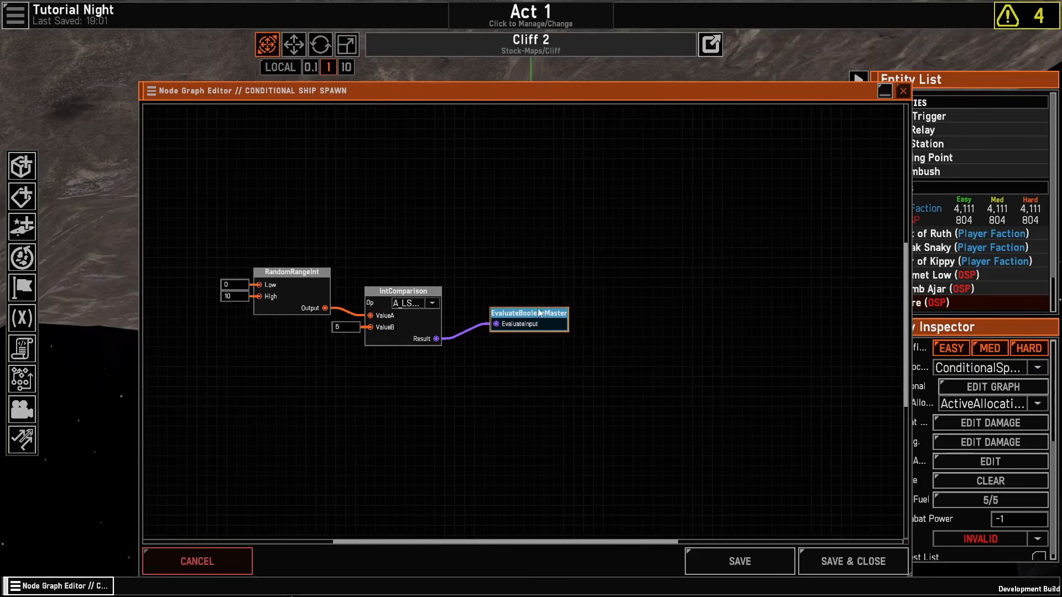
left_click(853, 562)
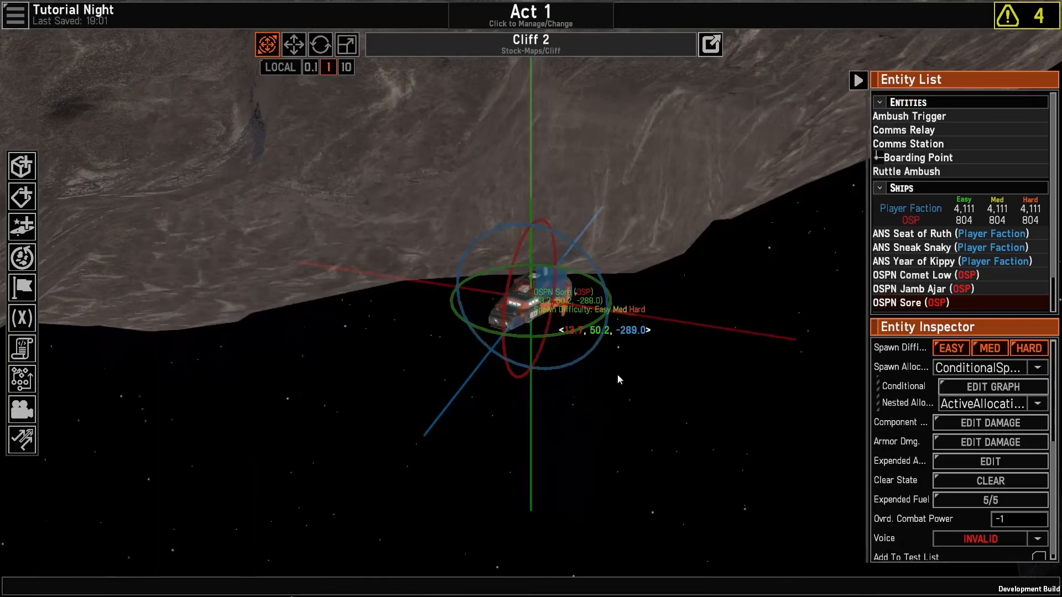
Step: Look over the whole Cliff 2 room and view the Intro cutscene timeline, leaving it unchanged
scroll(700, 459, "down", 5)
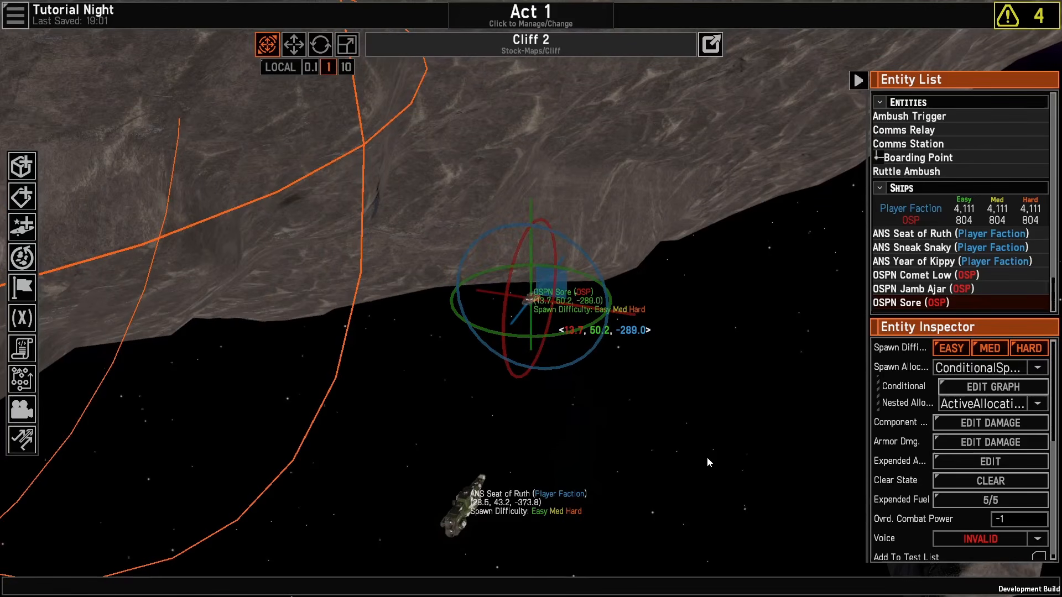
left_click(646, 415)
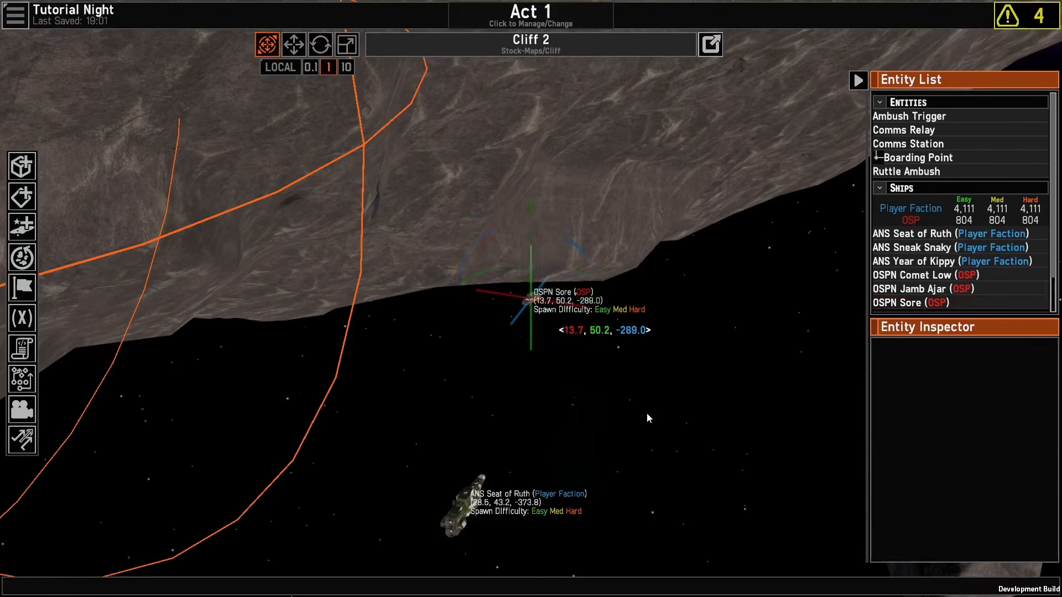
scroll(658, 447, "down", 8)
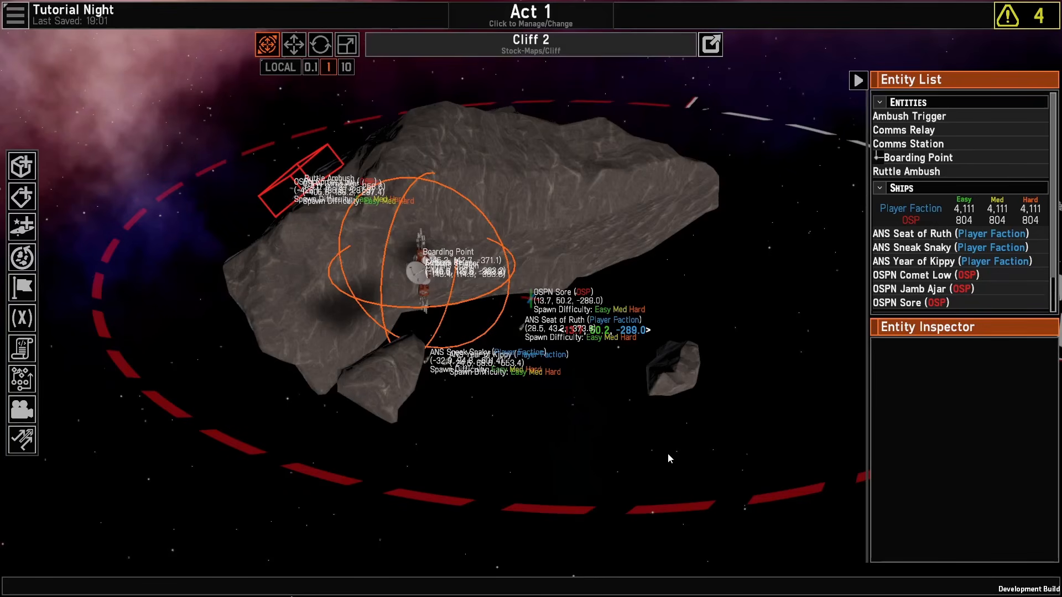
left_click(21, 410)
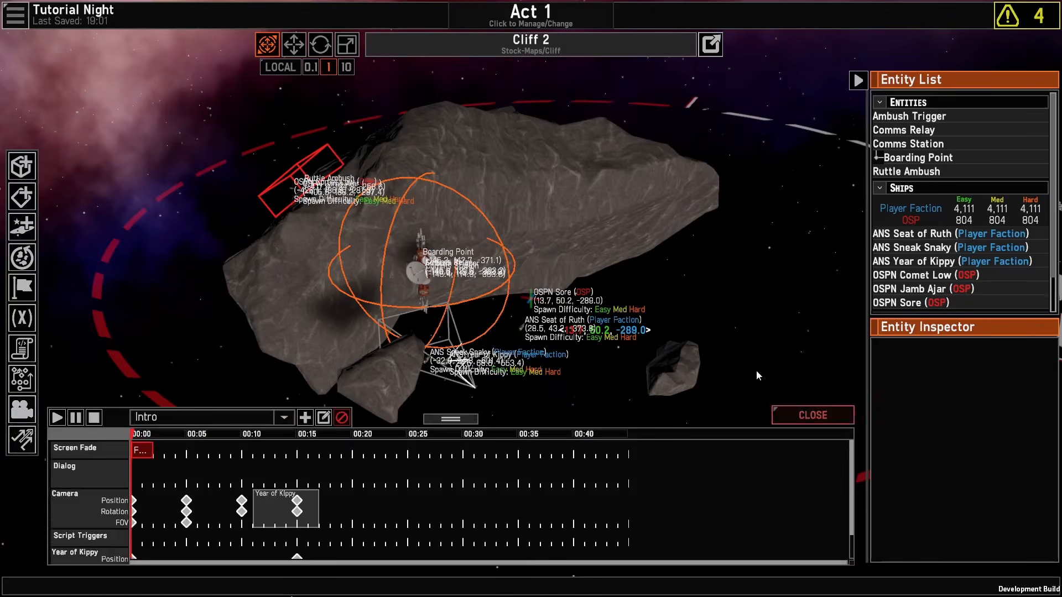
left_click(833, 416)
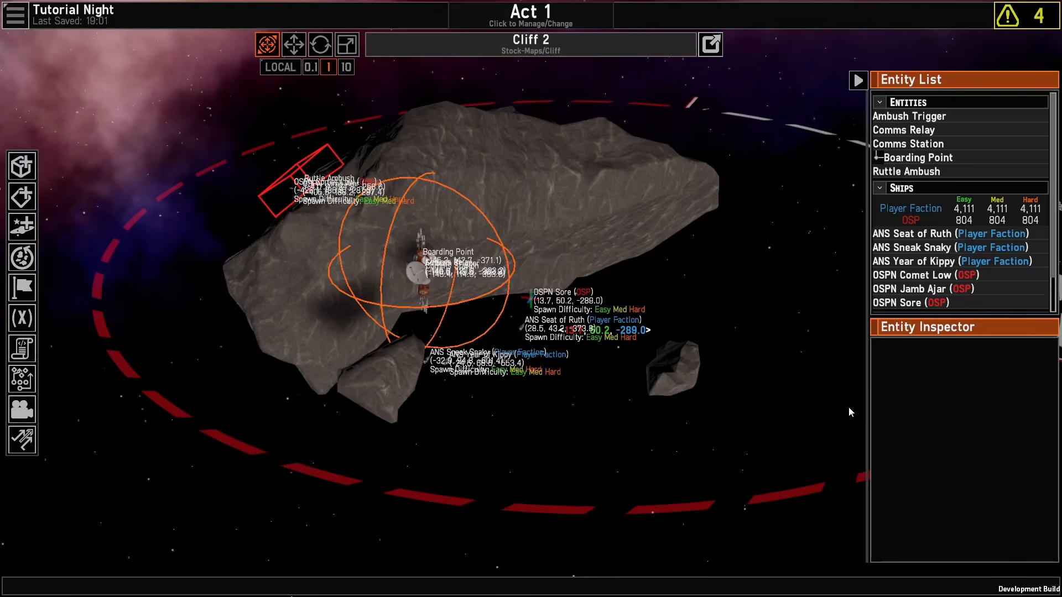
Step: Examine the spawn difficulty and allocation settings of OSPN Sore
scroll(693, 387, "up", 10)
right_click_drag(616, 467, 458, 262)
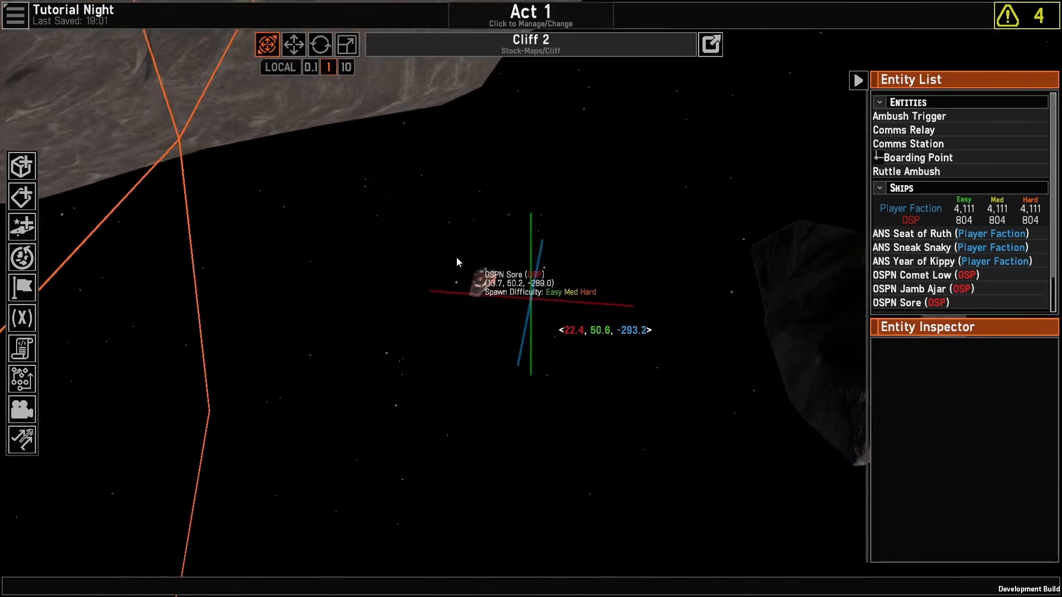
scroll(458, 262, "up", 5)
left_click(402, 287)
scroll(965, 429, "down", 3)
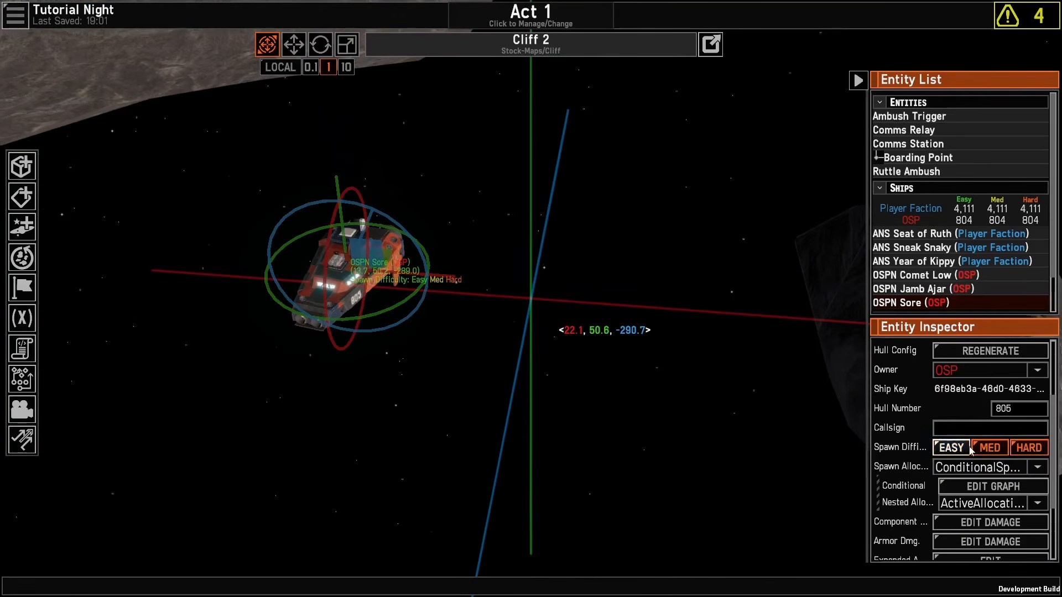
left_click(664, 410)
scroll(562, 342, "down", 5)
scroll(588, 352, "up", 4)
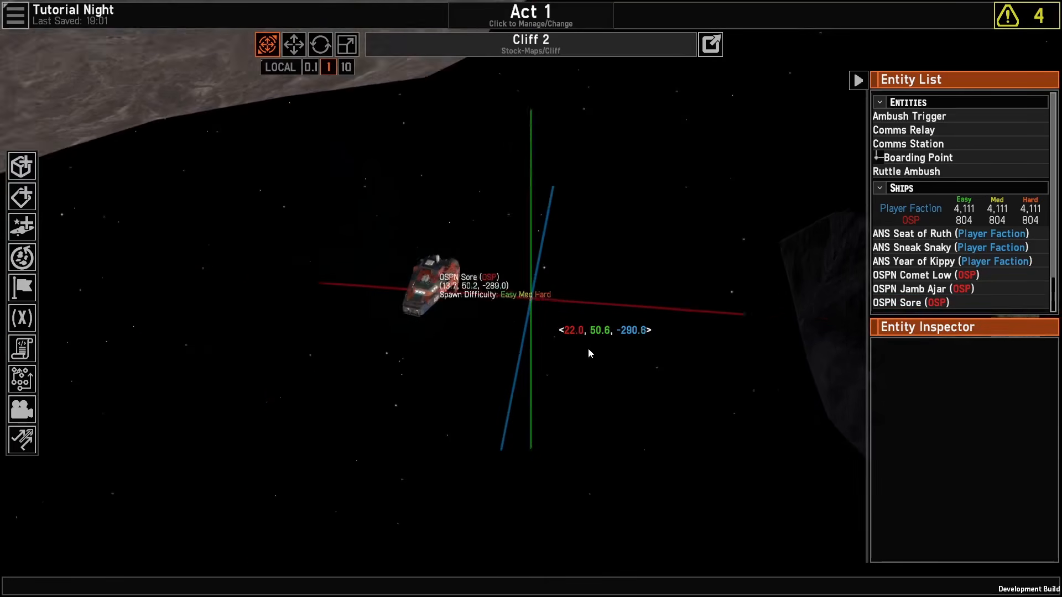
Step: Spawn another OSP ship from the Ruttle template beside OSPN Sore and rotate it about its vertical axis to 183.97 degrees
scroll(588, 350, "up", 3)
key("w")
left_click(22, 198)
left_click(474, 378)
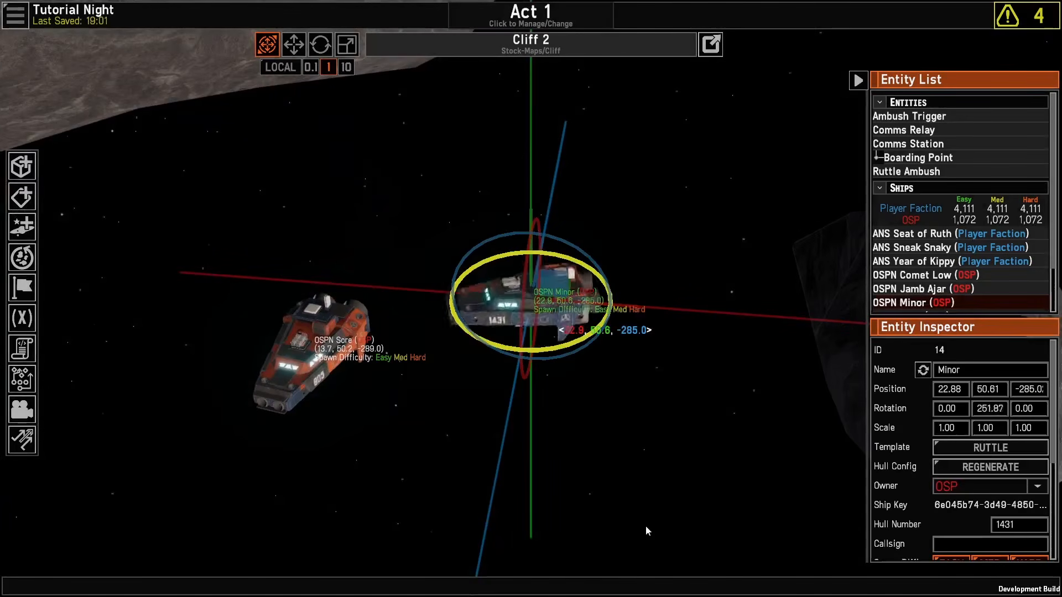
left_click_drag(648, 531, 684, 294)
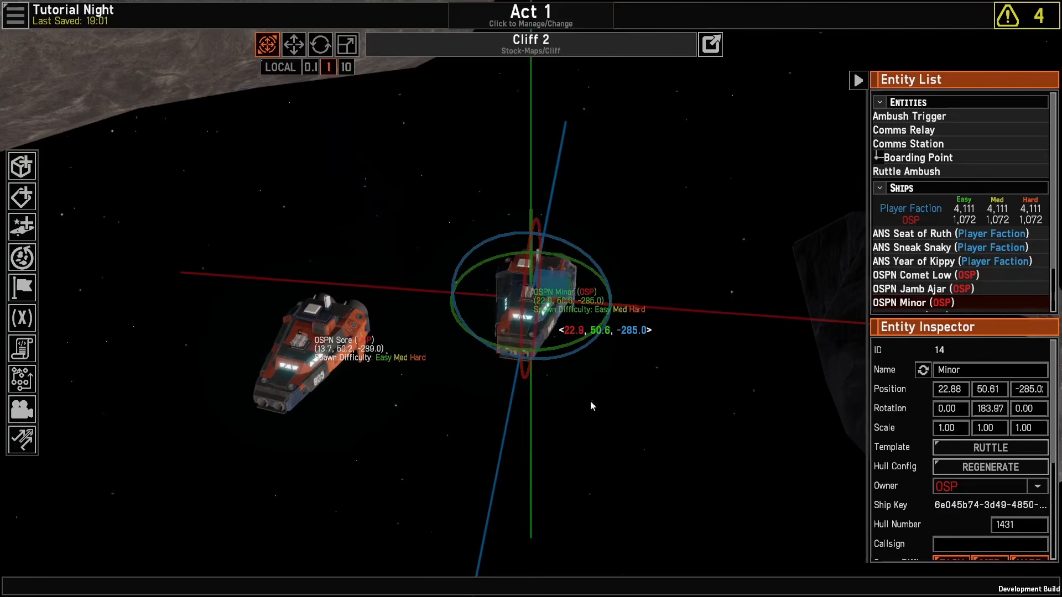
Step: Exclude the Hard difficulty from OSPN Sore's spawn difficulties, keeping Easy and Med
scroll(706, 433, "down", 5)
left_click(491, 309)
scroll(492, 309, "up", 2)
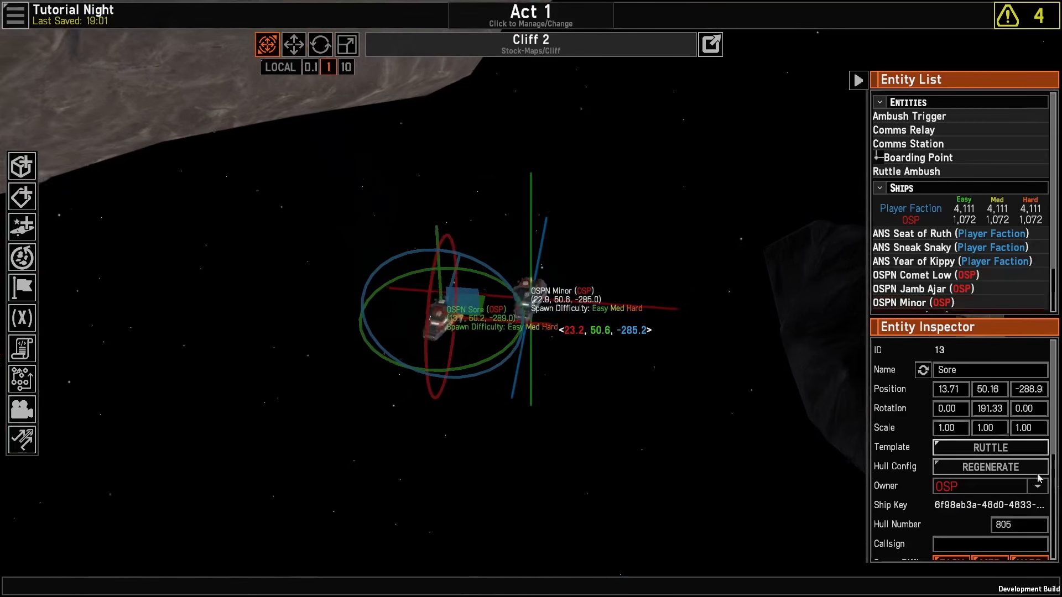
scroll(1029, 483, "down", 4)
left_click(1027, 498)
Step: Restrict OSPN Minor to the Hard spawn difficulty by turning off Easy and Med, and deselect the ship
left_click(525, 293)
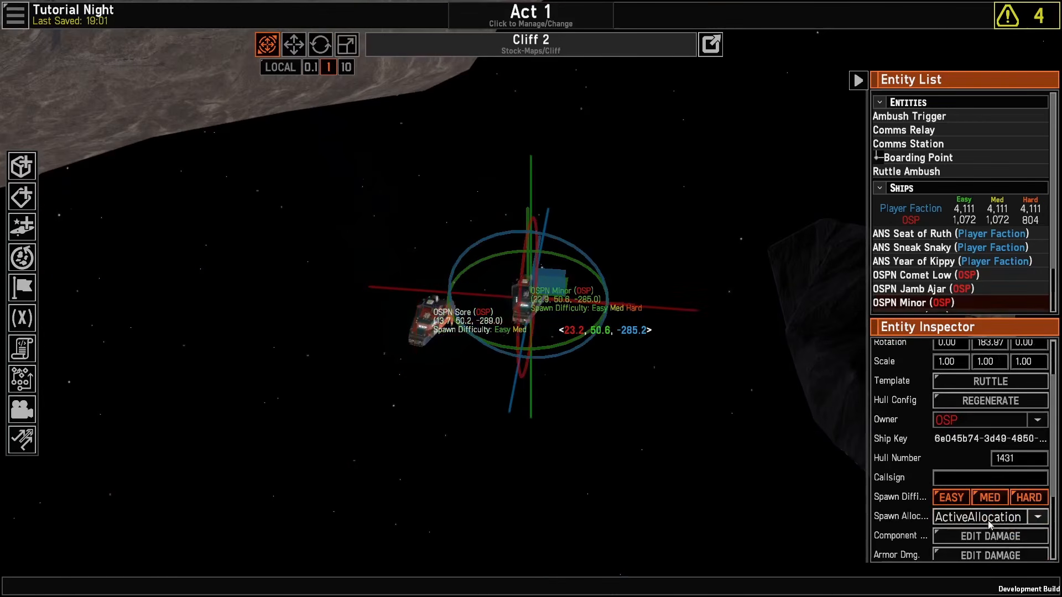
left_click(951, 497)
left_click(990, 497)
middle_click_drag(828, 498, 565, 569)
left_click(662, 420)
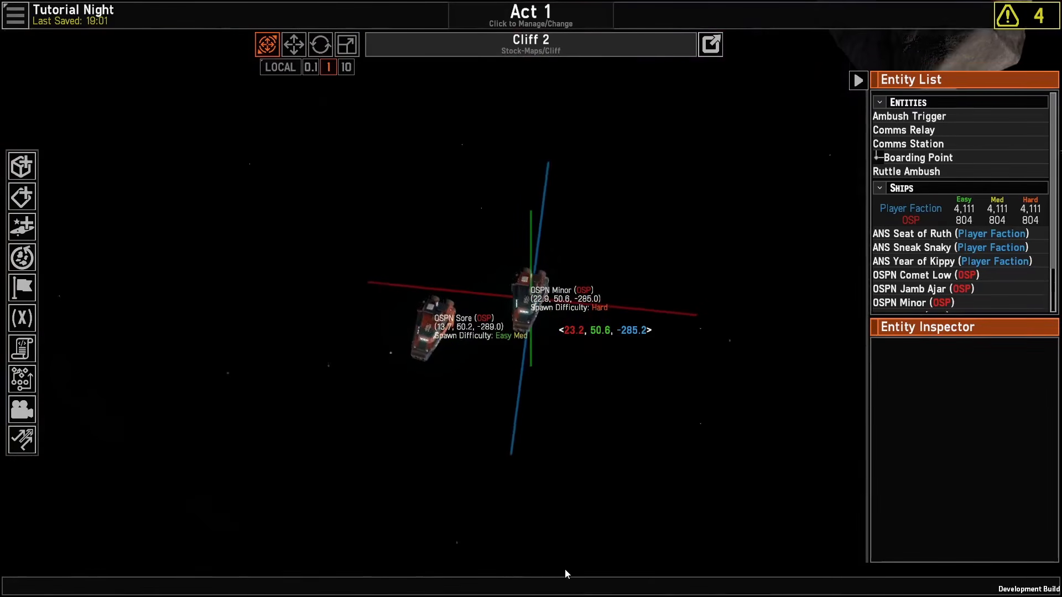
scroll(675, 355, "up", 6)
scroll(680, 352, "down", 5)
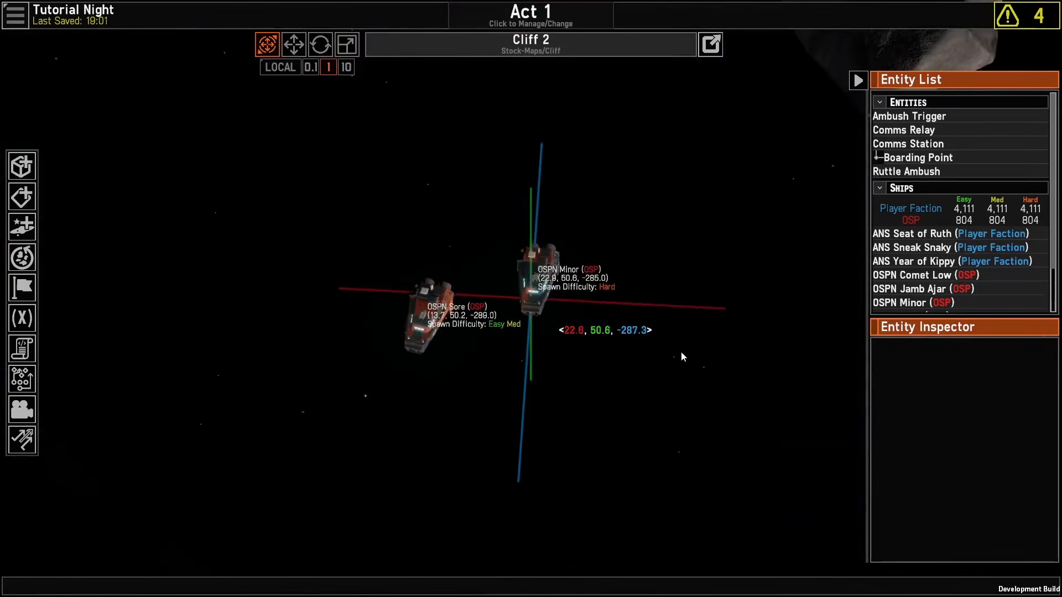
key("a")
scroll(683, 355, "up", 6)
scroll(704, 336, "down", 5)
middle_click_drag(705, 336, 764, 386)
key("d")
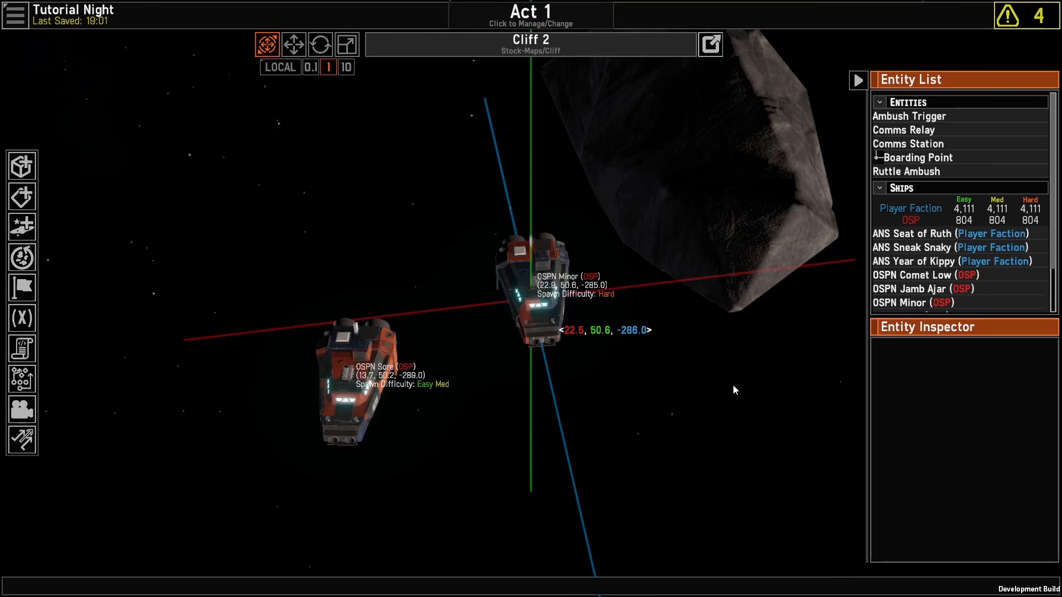
Step: Open the OSP AI strategies graph and reposition the SelectWorldArea node that feeds ShipsInsideArea
scroll(429, 102, "down", 10)
key("a")
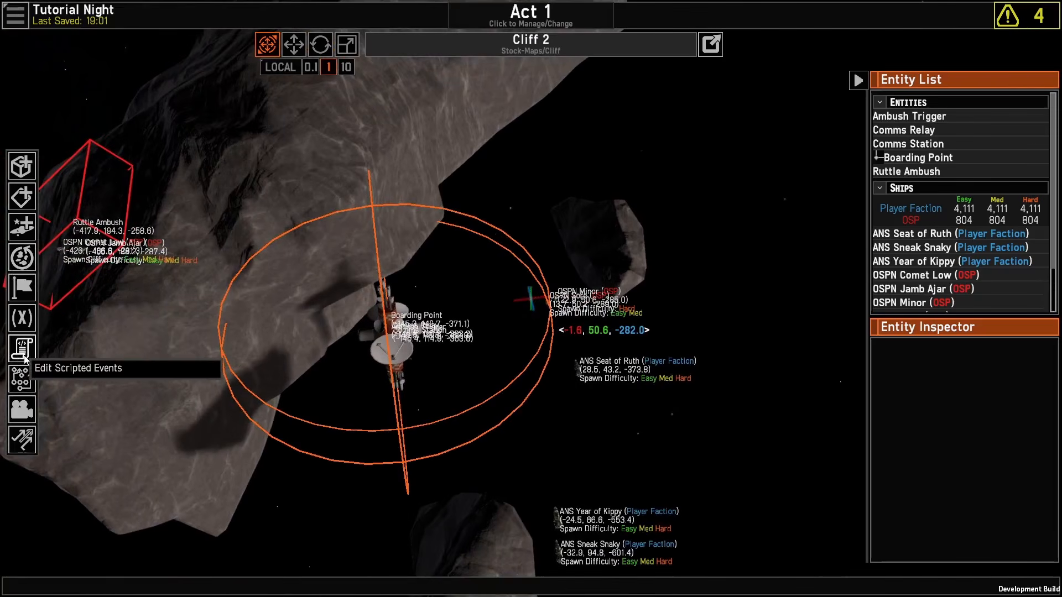
left_click(21, 379)
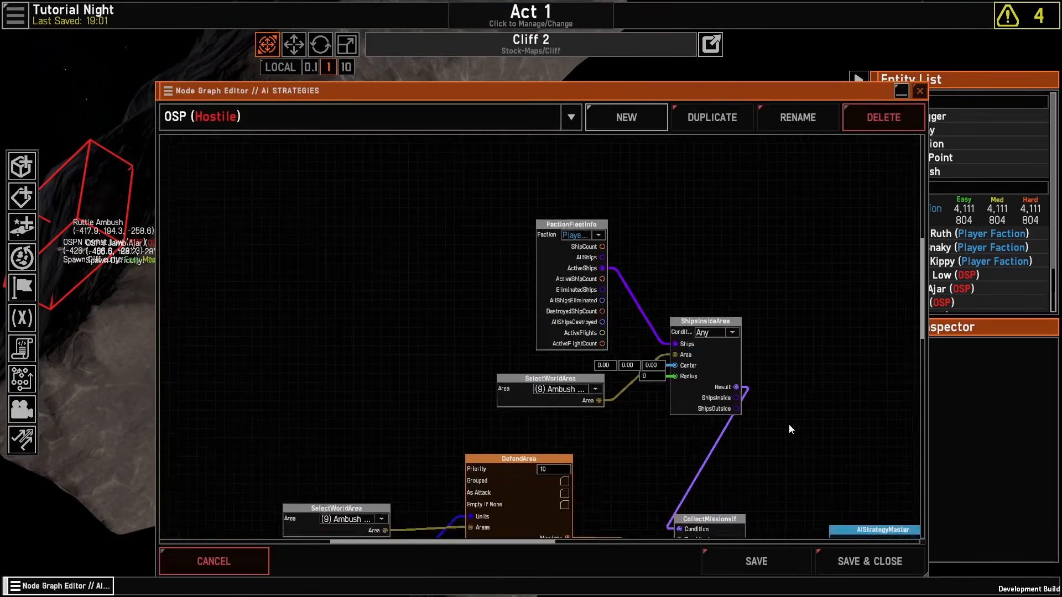
scroll(790, 429, "up", 2)
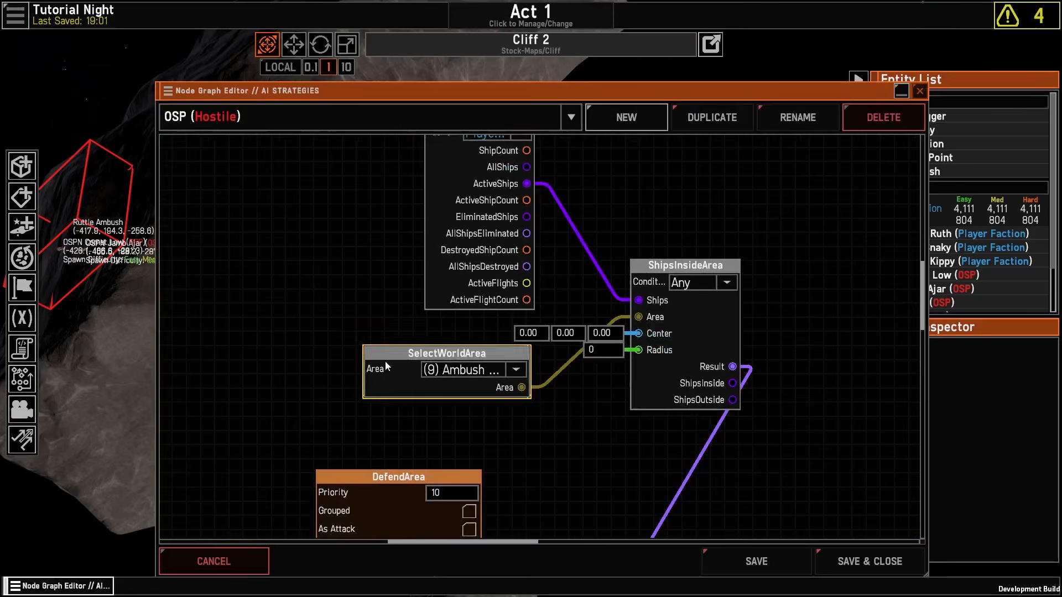
left_click_drag(386, 366, 210, 361)
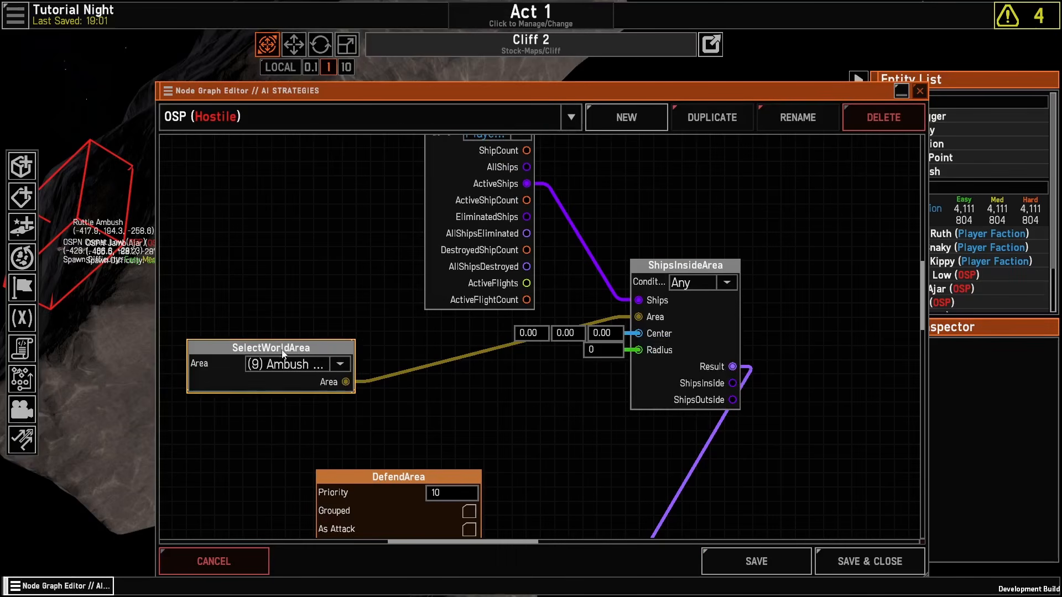
left_click_drag(282, 354, 459, 337)
Step: Duplicate the connected FactionFleetInfo and ShipsInsideArea nodes into an empty area of the AI strategies graph
scroll(751, 208, "down", 2)
left_click_drag(751, 209, 447, 407)
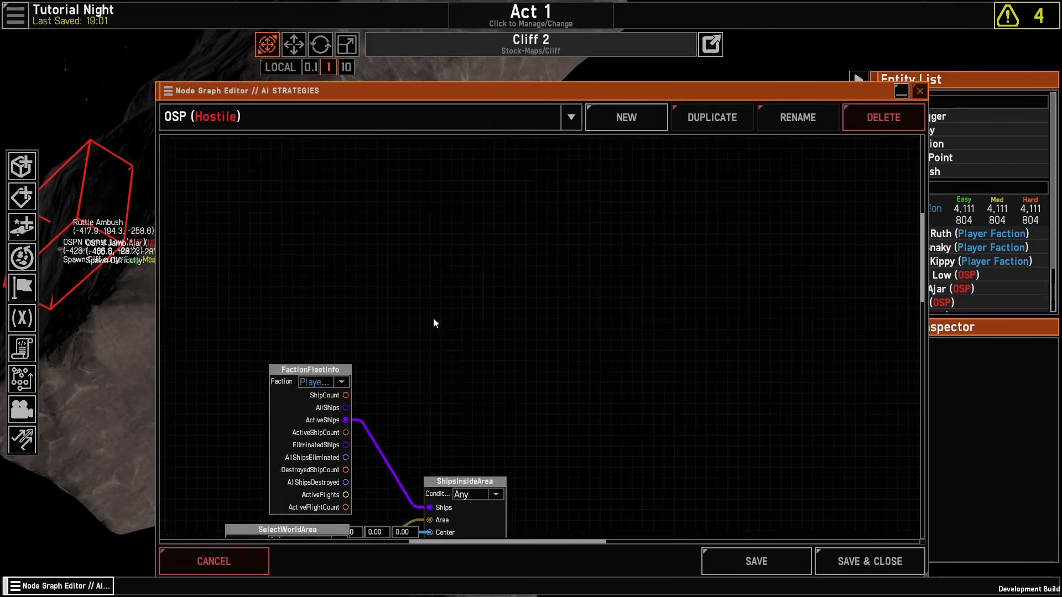
scroll(433, 319, "down", 1)
middle_click_drag(435, 317, 437, 218)
left_click_drag(260, 320, 516, 410)
middle_click_drag(604, 251, 658, 476)
key("ctrl+v")
scroll(479, 441, "up", 1)
middle_click_drag(183, 291, 249, 366)
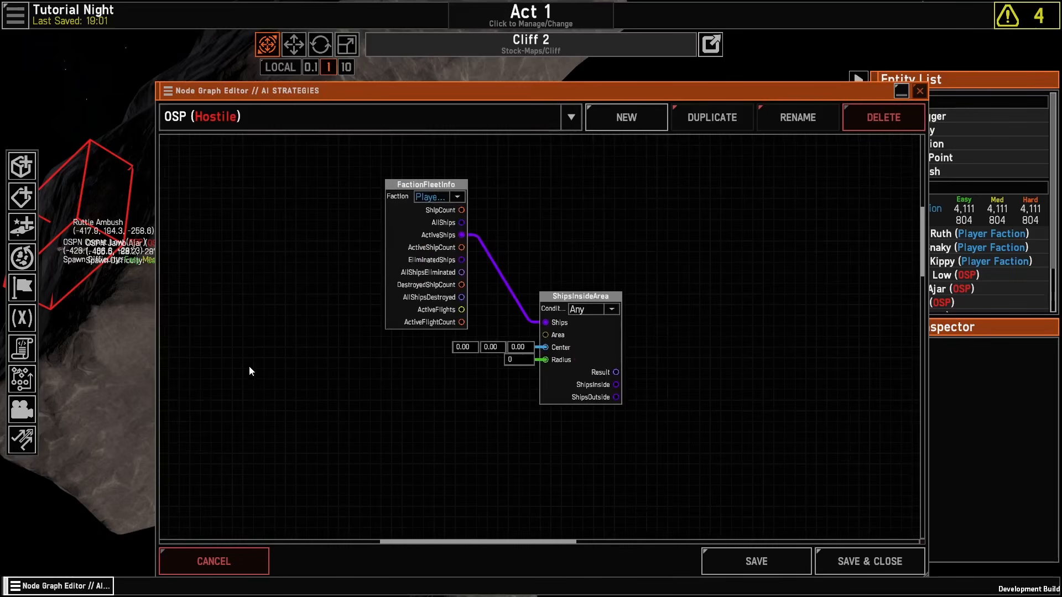
Step: Add a GetRoomShip node and a ShipMovement node beside the duplicated FactionFleetInfo node
right_click(249, 367)
mouse_move(324, 336)
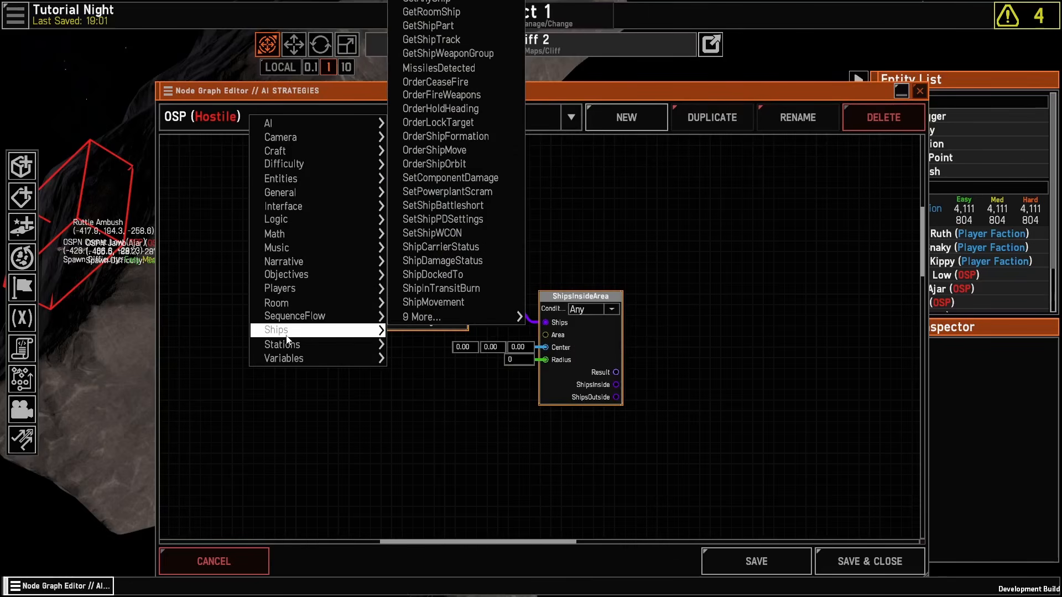
mouse_move(278, 318)
left_click(431, 11)
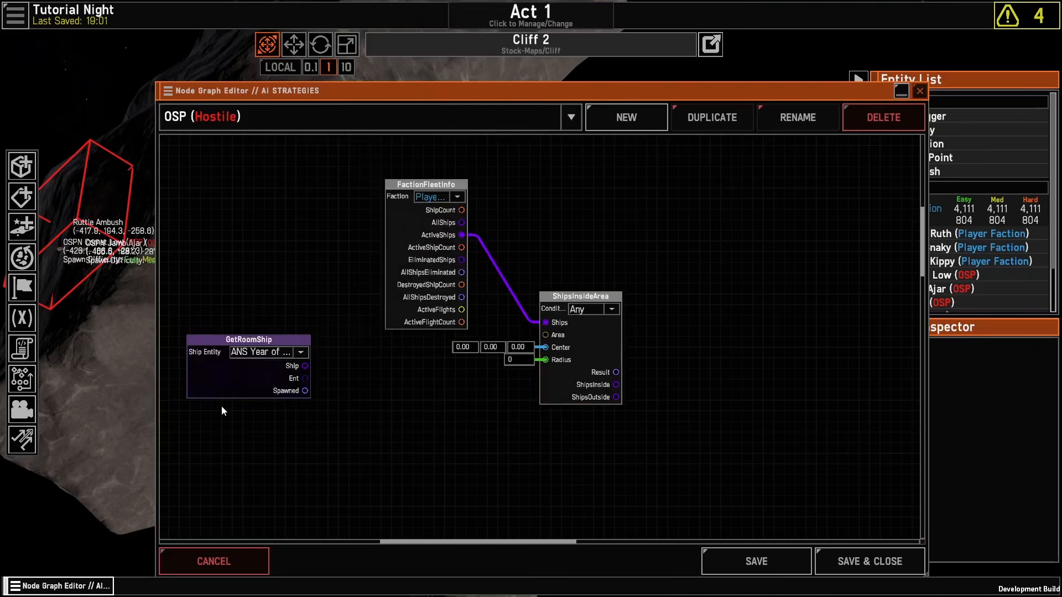
right_click(222, 410)
mouse_move(268, 366)
left_click(420, 343)
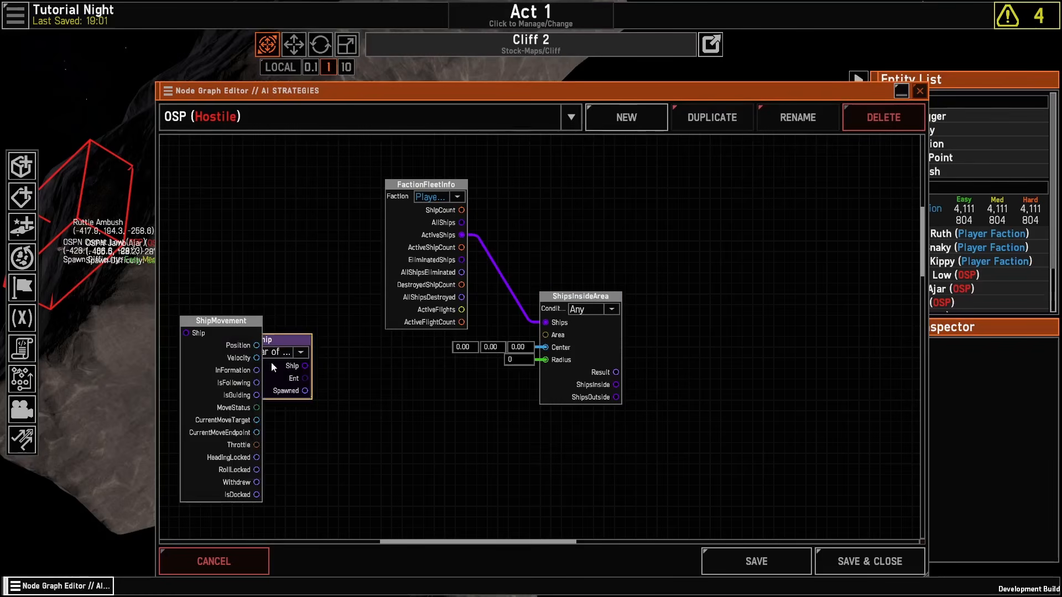
Step: Set the GetRoomShip node's ship entity to OSPN Jamb Ajar and connect its Ship output to the ShipMovement node
left_click(286, 353)
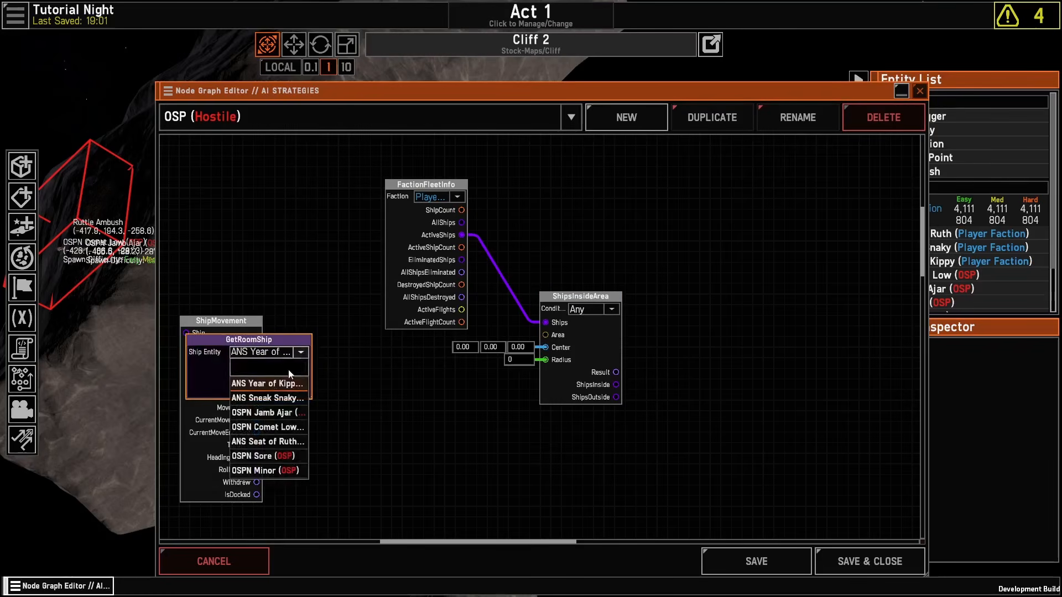
left_click(284, 416)
left_click_drag(221, 321, 396, 343)
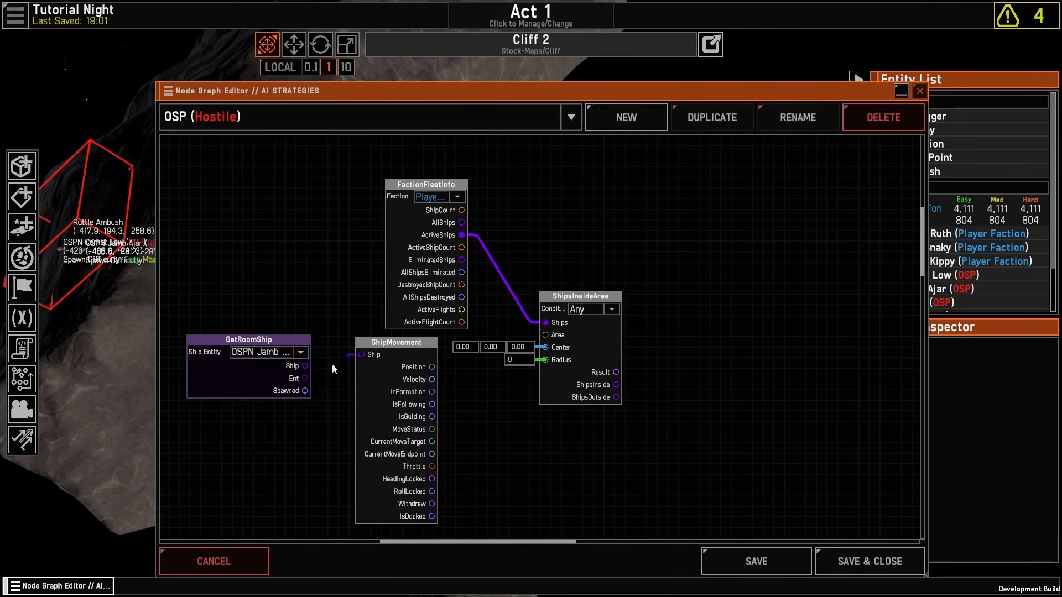
left_click_drag(332, 364, 300, 366)
Step: Set the ShipsInsideArea radius to 100 and feed its Center from the ShipMovement node's Position output
left_click_drag(401, 382, 545, 348)
left_click(522, 361)
key("BackSpace")
type("1")
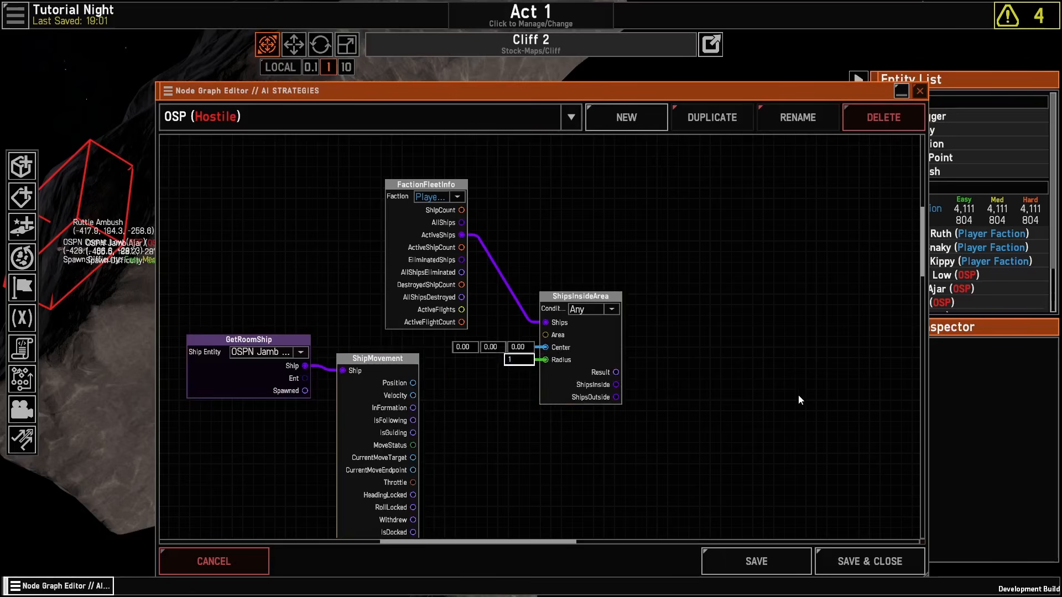
type("00")
key("Return")
left_click_drag(412, 382, 545, 347)
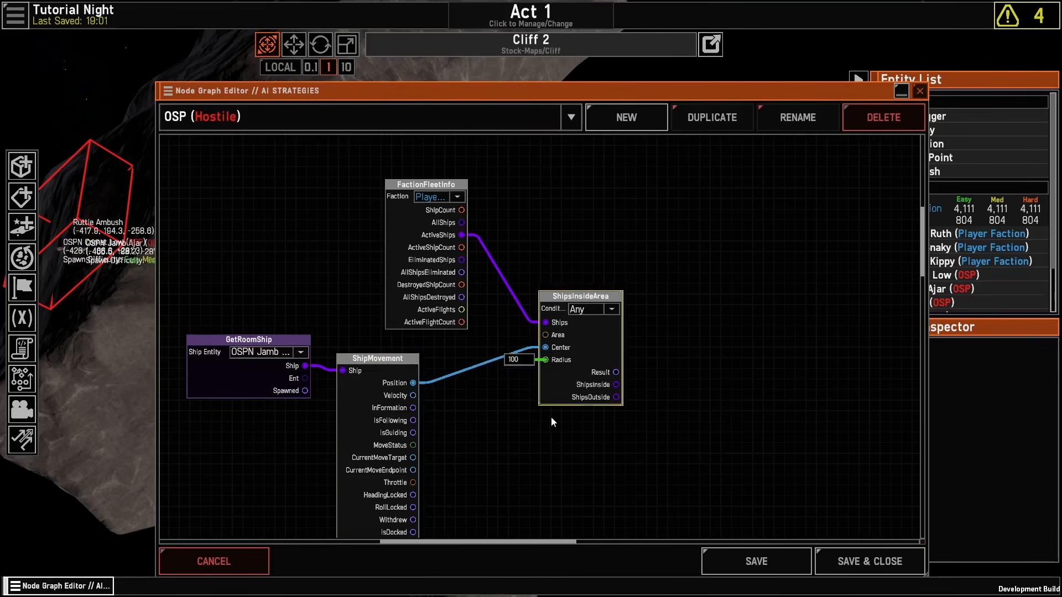
Step: Close the AI strategies graph editor and save the campaign
left_click_drag(536, 420, 533, 385)
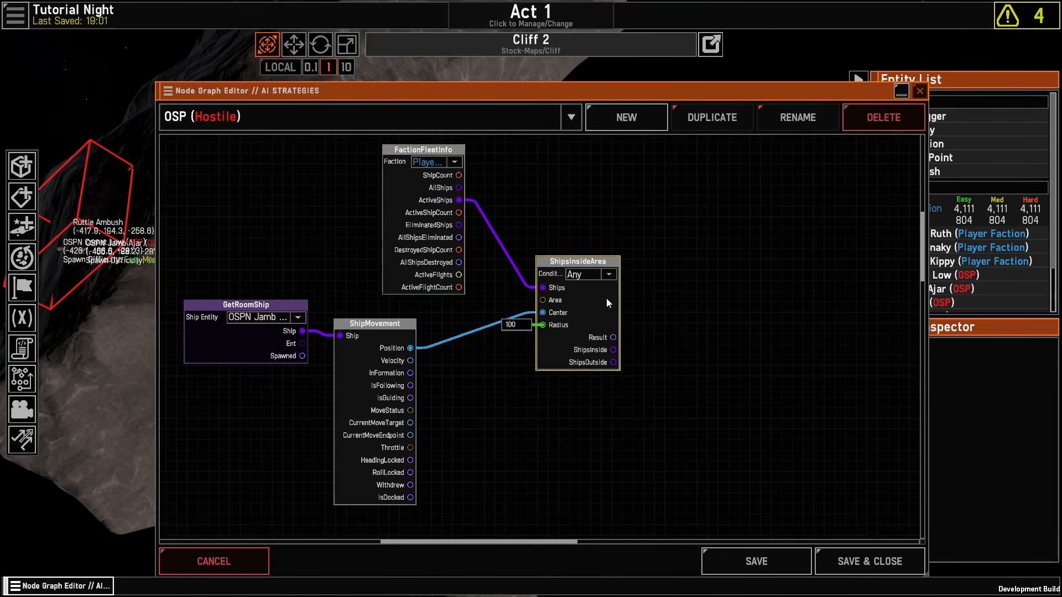
left_click_drag(612, 337, 769, 347)
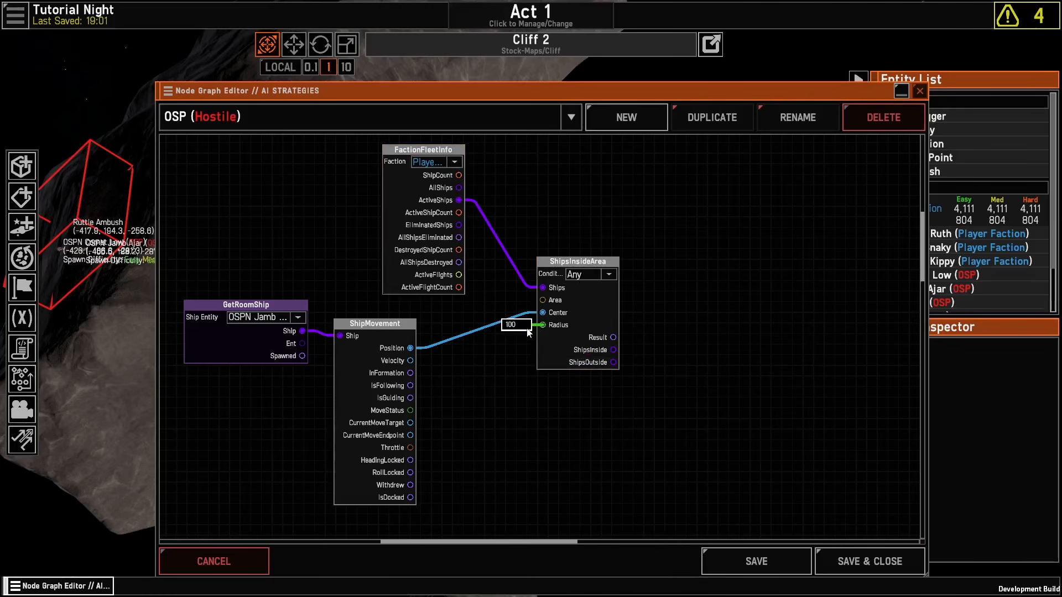
left_click_drag(218, 294, 357, 394)
scroll(503, 370, "up", 2)
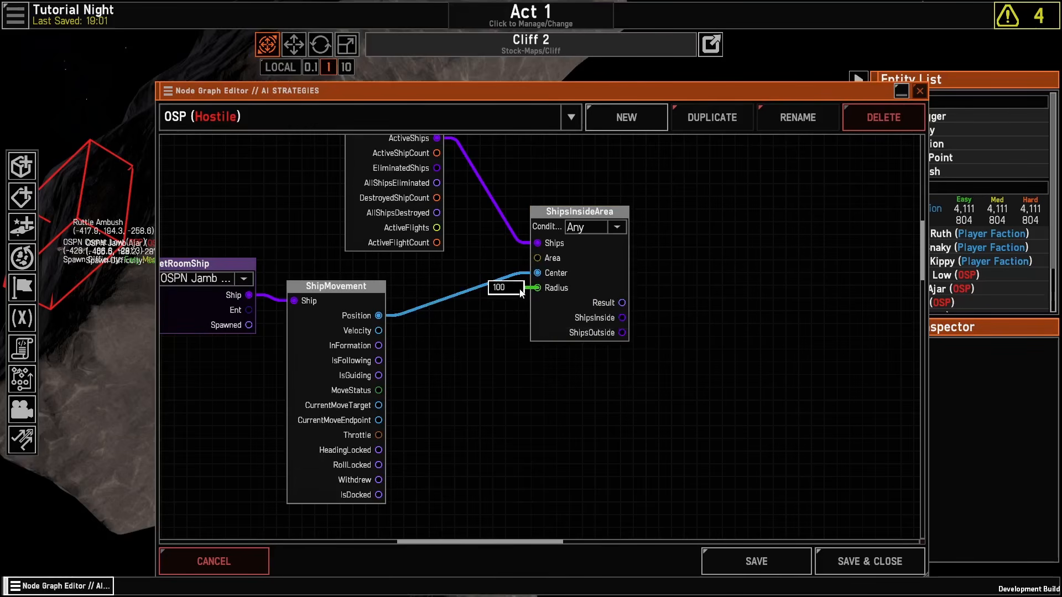
left_click(495, 387)
left_click(920, 91)
left_click(477, 379)
left_click(16, 15)
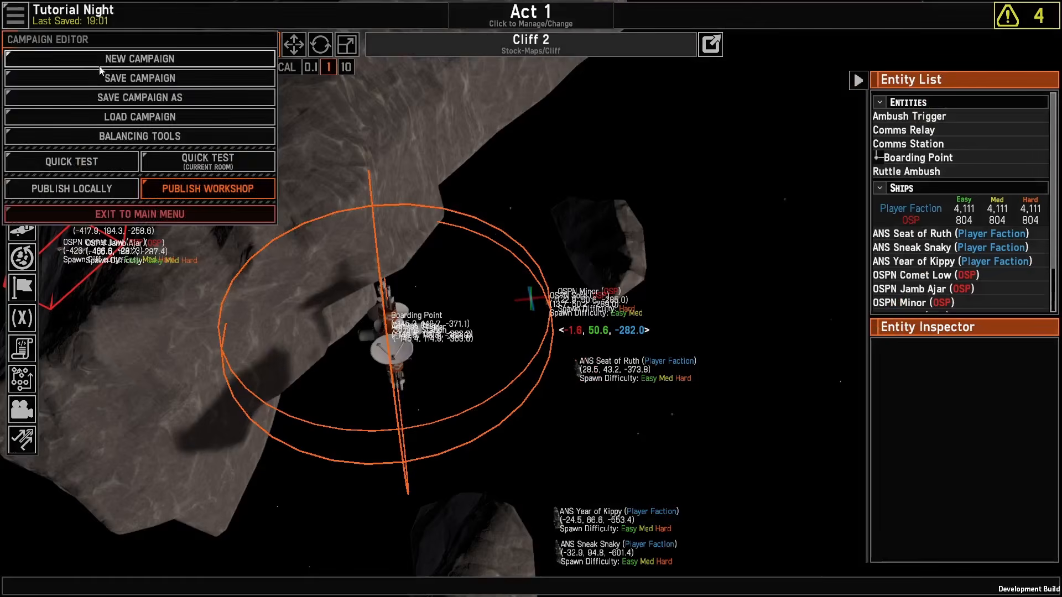
left_click(141, 76)
Step: Return to the Act 1 map, set New Location's skirmish map to Campaign/Maps/Gas Rig, and enter that room
left_click(711, 45)
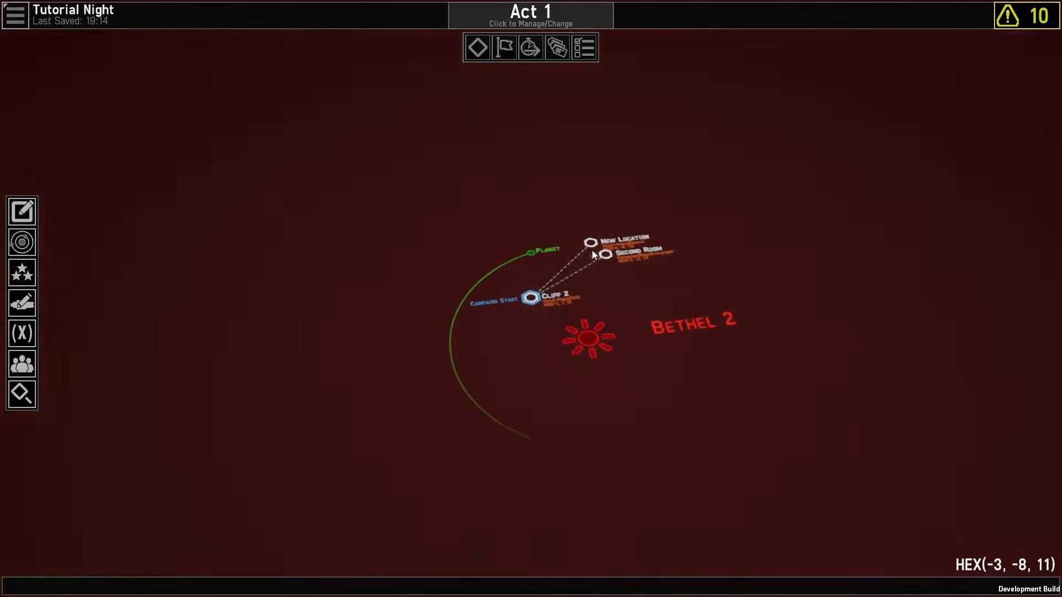
left_click(202, 213)
scroll(483, 251, "down", 6)
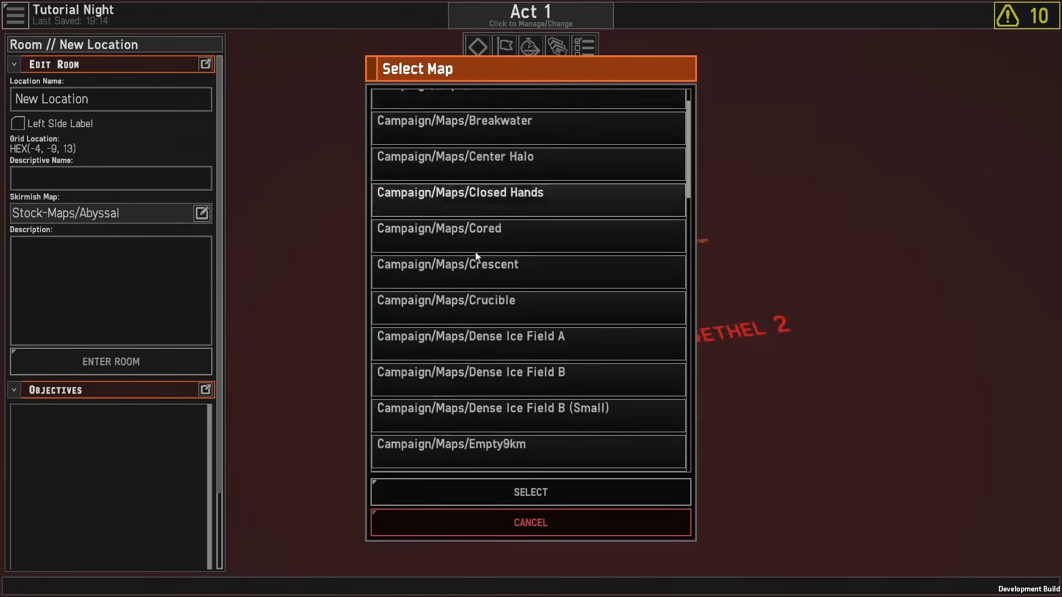
scroll(487, 298, "down", 1)
double_click(481, 248)
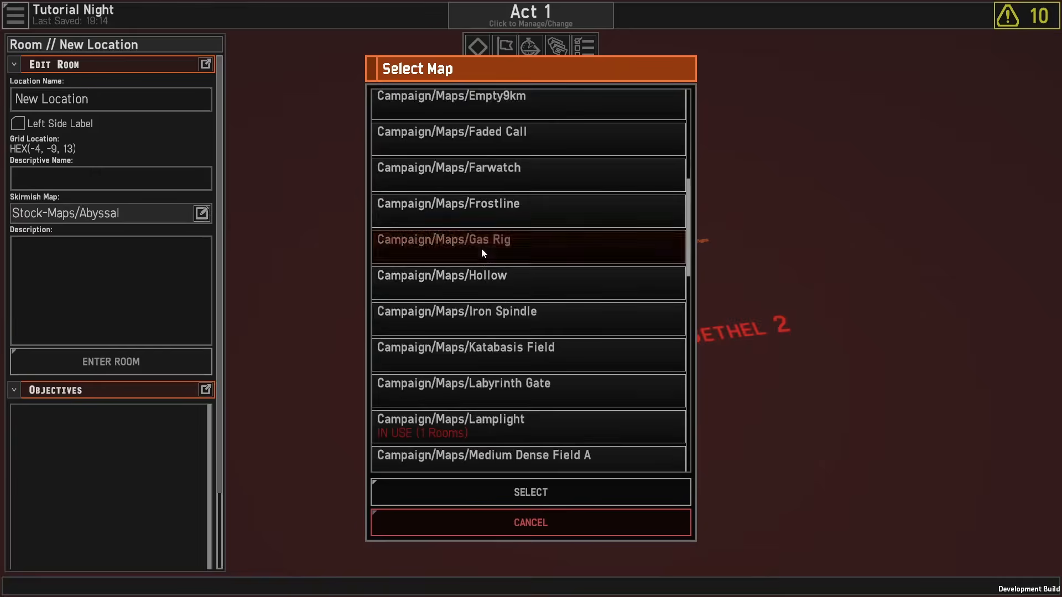
left_click(62, 371)
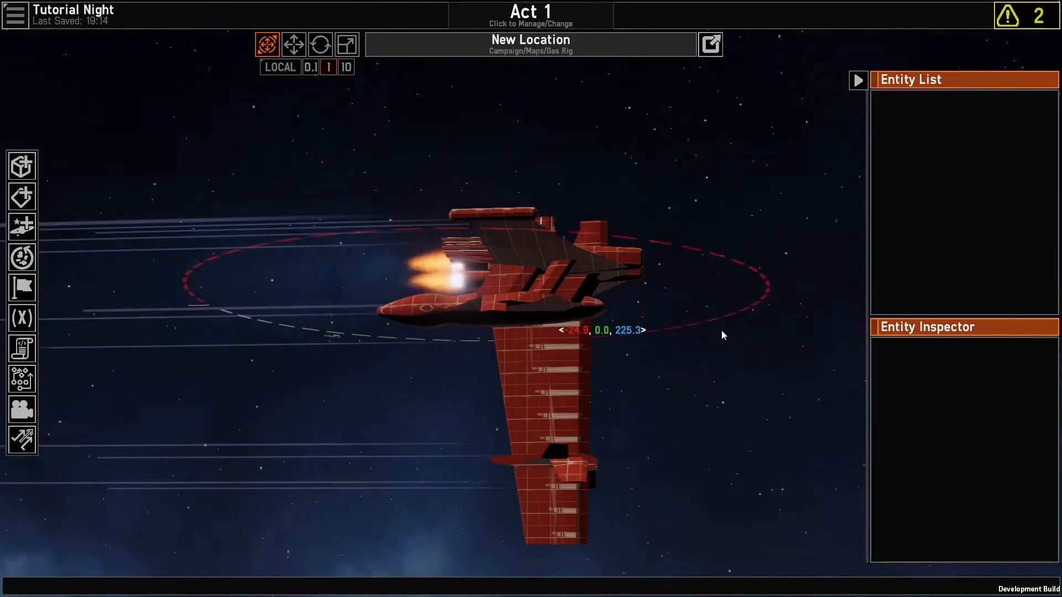
middle_click_drag(721, 331, 672, 370)
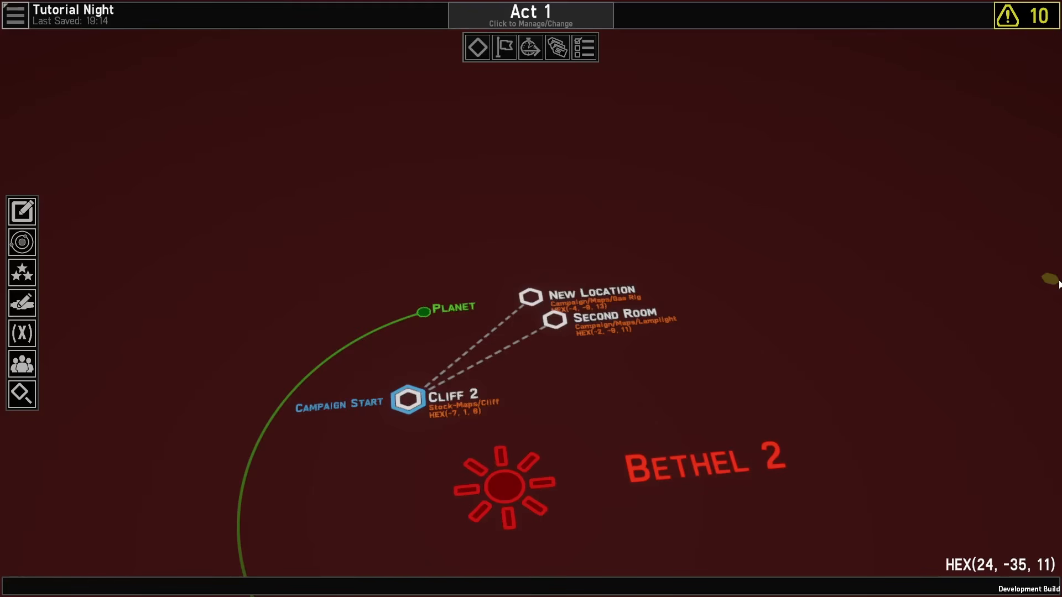
Step: Enter the Cliff 2 room from the Act 1 map and open its cutscene timeline
scroll(954, 277, "up", 2)
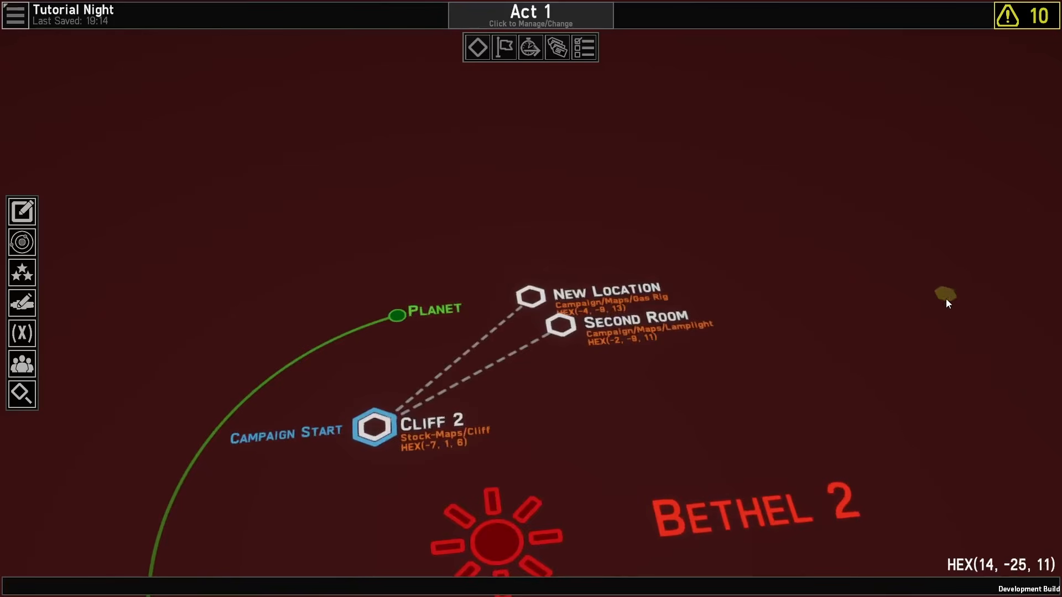
left_click(561, 18)
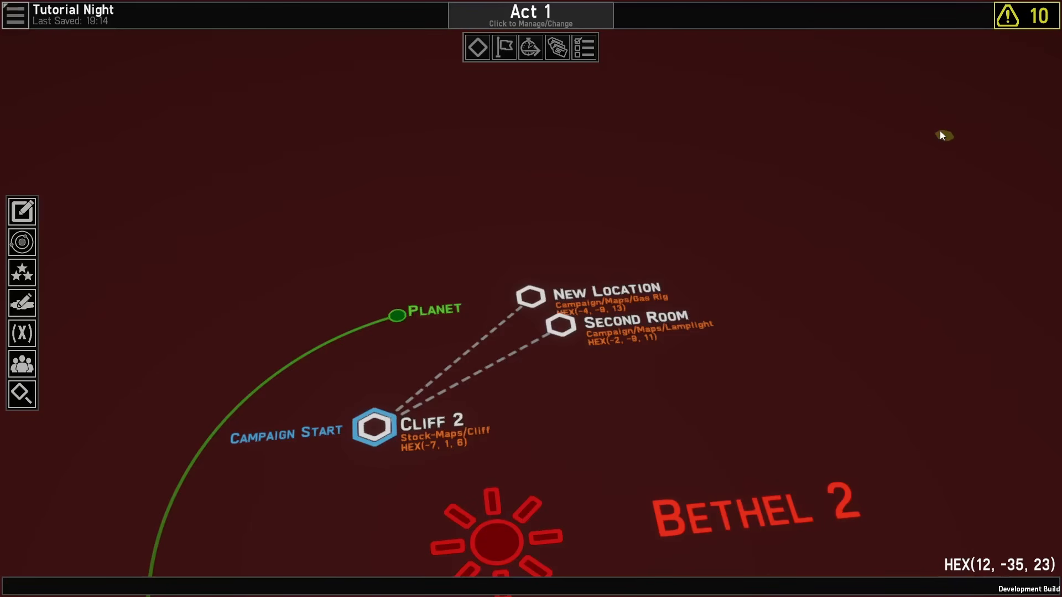
left_click(370, 432)
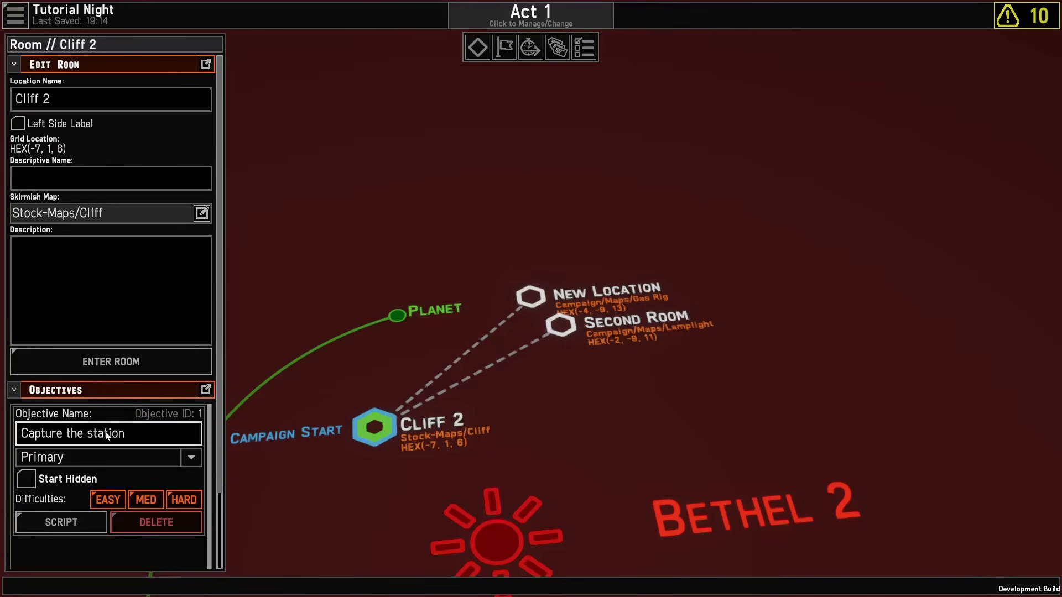
left_click(111, 362)
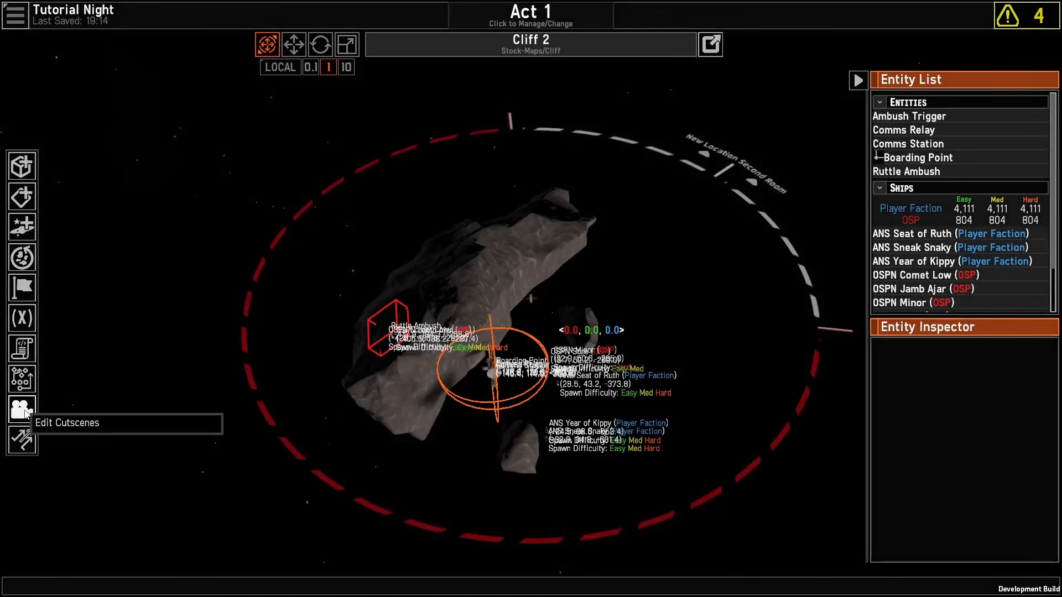
left_click(25, 412)
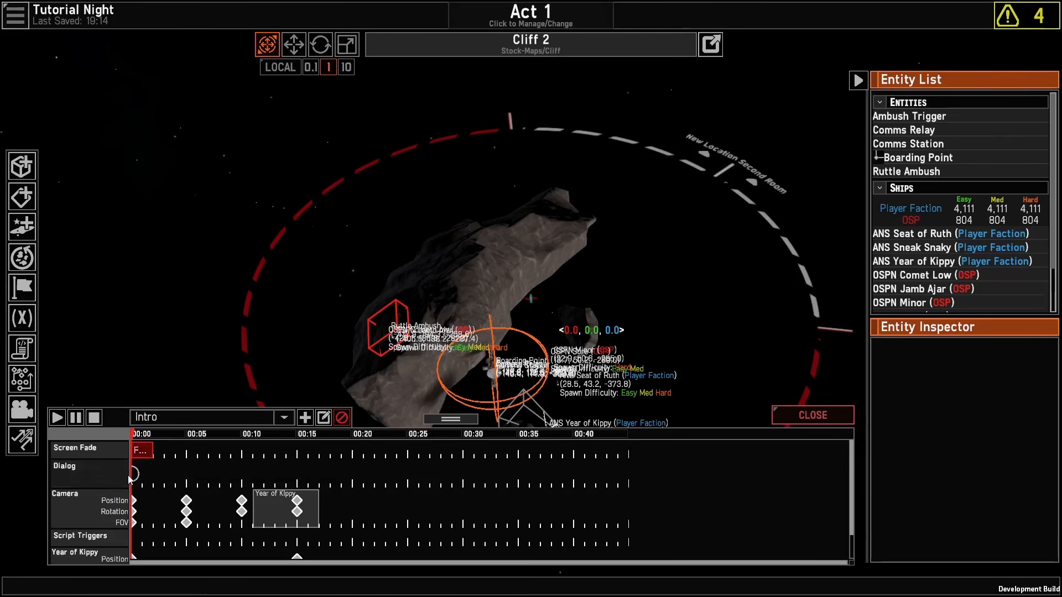
Step: Add a Screen Text track to the Intro cutscene
scroll(94, 531, "down", 2)
left_click(94, 551)
left_click(388, 294)
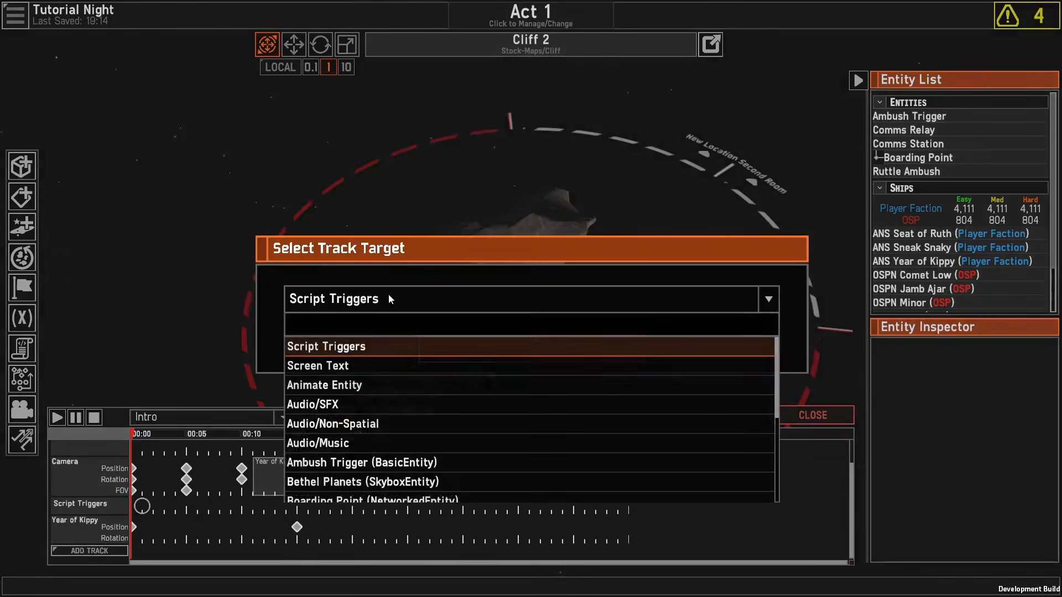
left_click(354, 367)
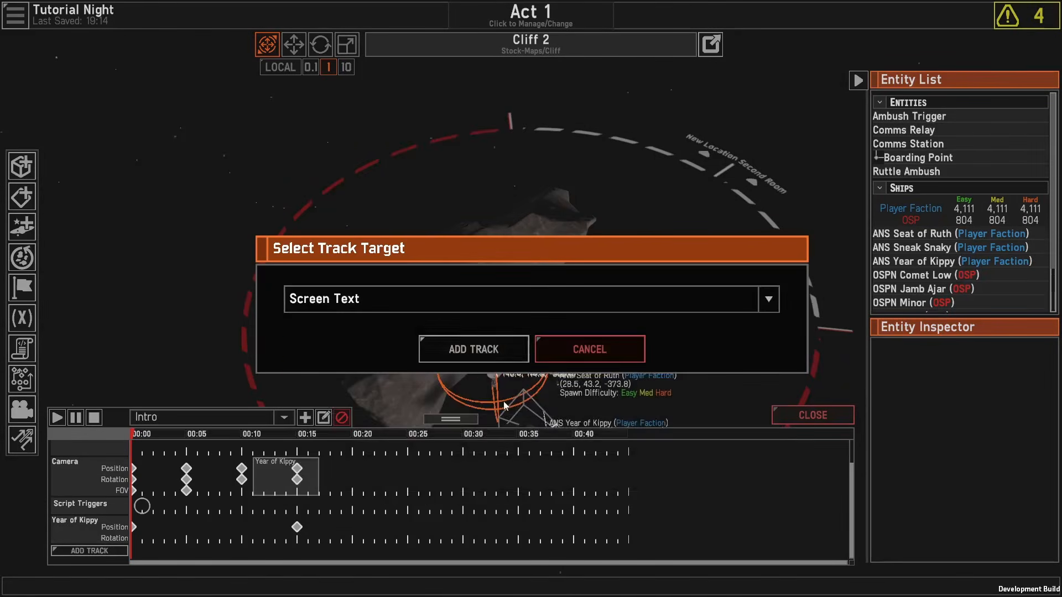
left_click(473, 349)
Step: Place a screen text clip at the start of the Screen Text track and set its main text to "Nebulous"
scroll(217, 516, "down", 1)
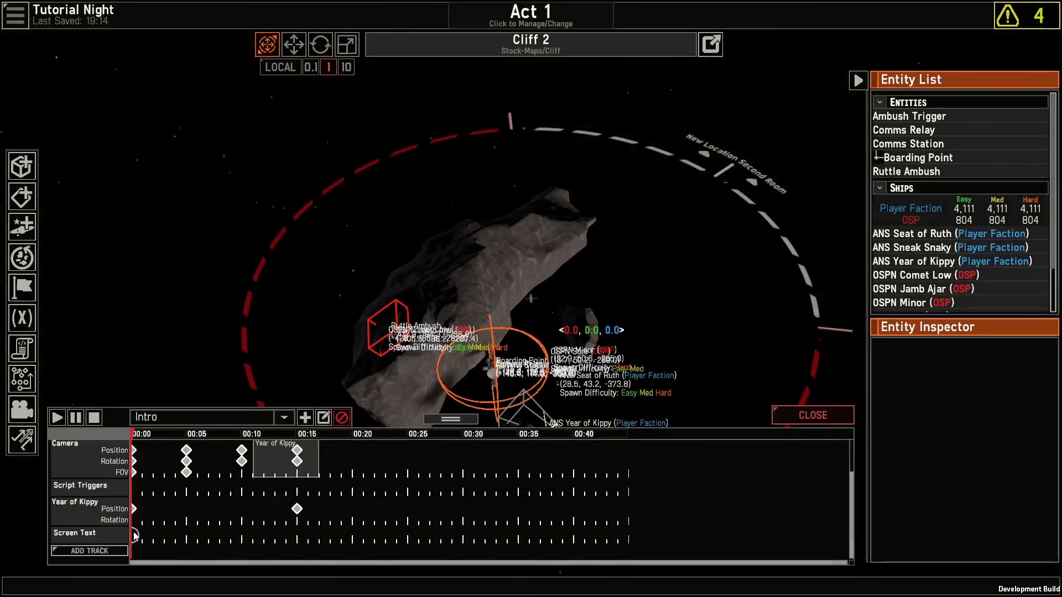
left_click(135, 536)
left_click(150, 543)
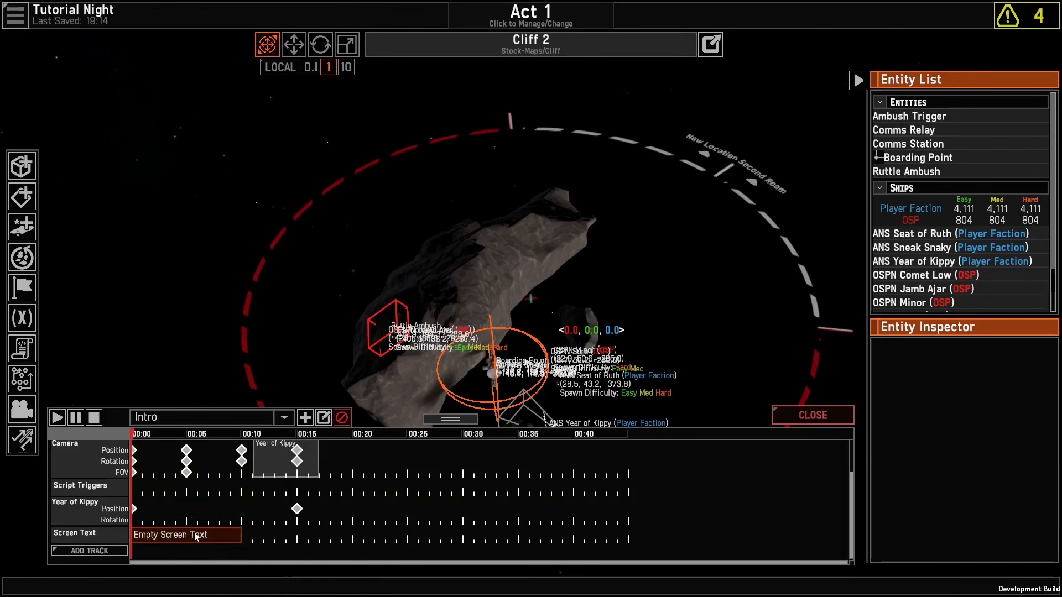
right_click(165, 537)
left_click(185, 467)
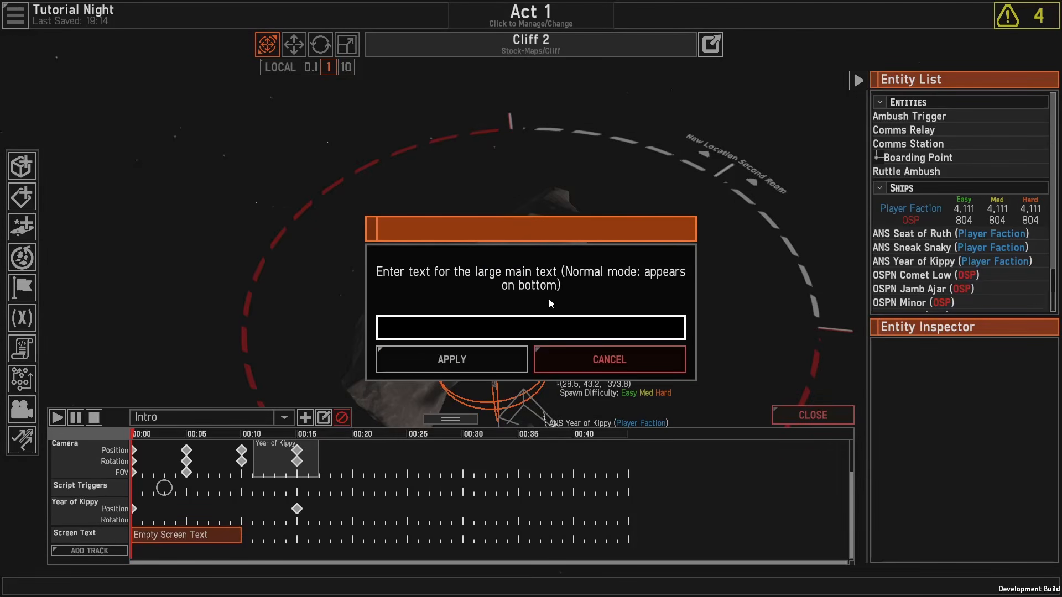
type("Nebulous")
left_click(452, 359)
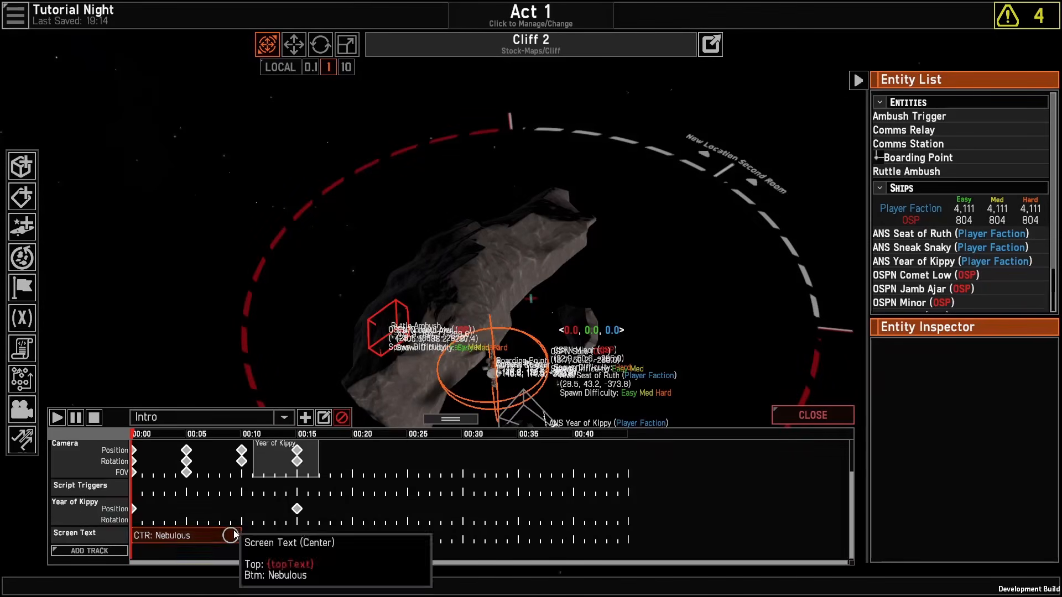
Step: Set the screen text clip's secondary text to "Fleet Command" and change its location to Bottom Left
right_click(233, 536)
left_click(278, 481)
type("Fleet Command")
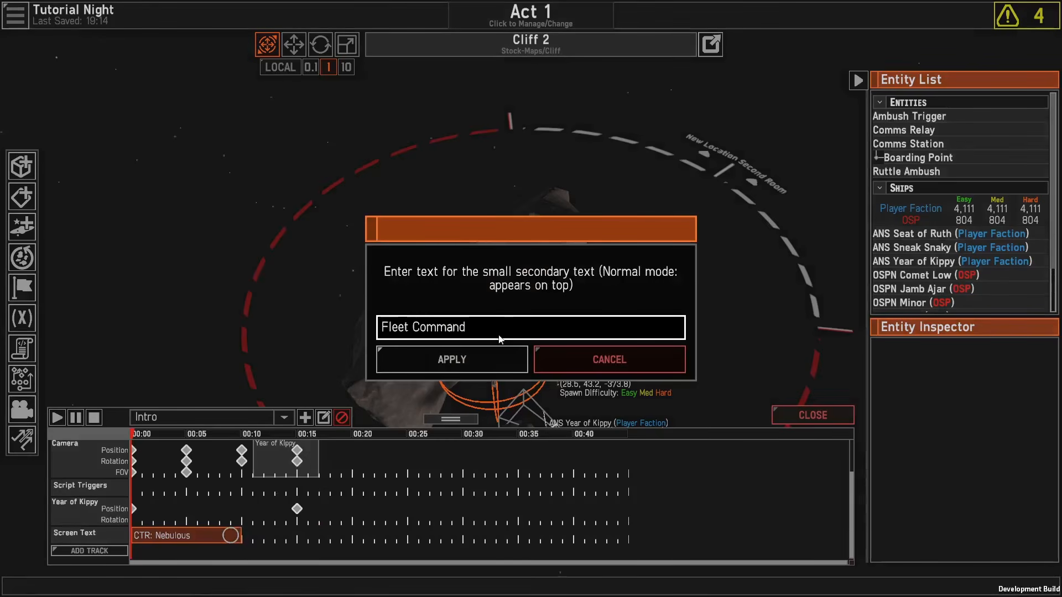
left_click(492, 366)
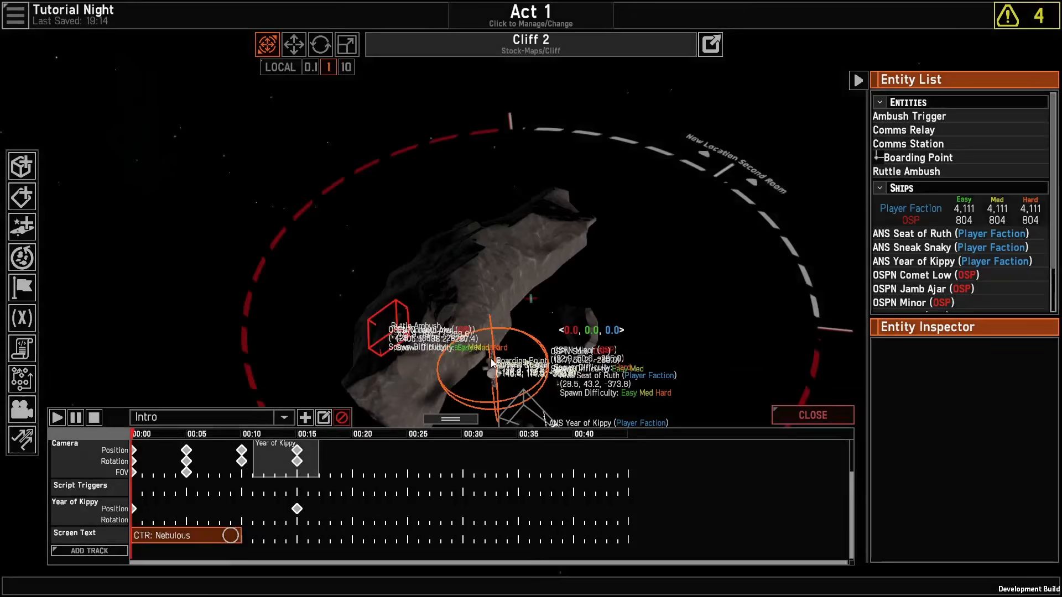
right_click(165, 541)
mouse_move(232, 505)
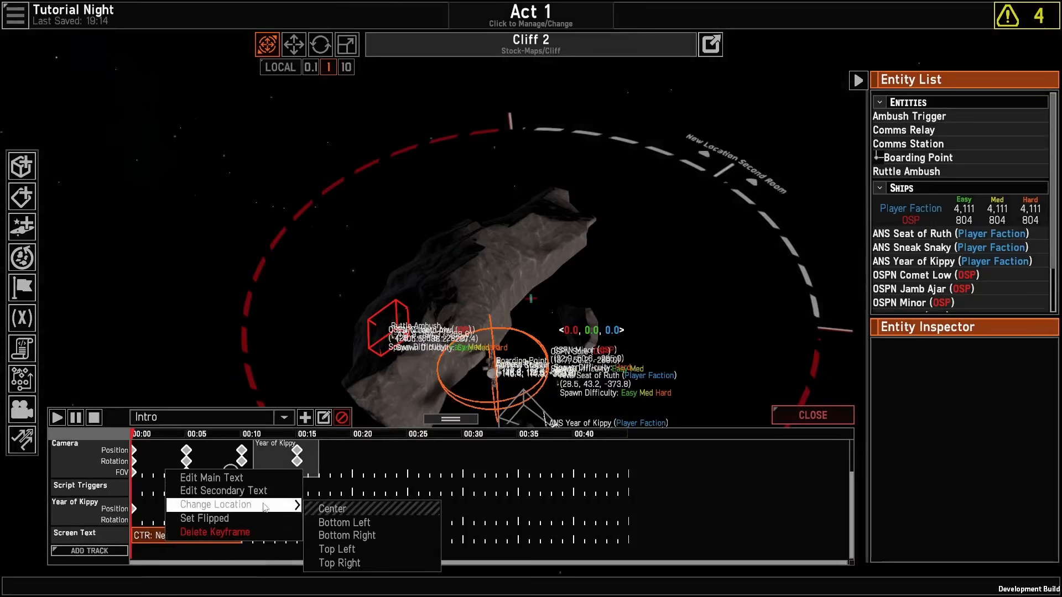
left_click(369, 522)
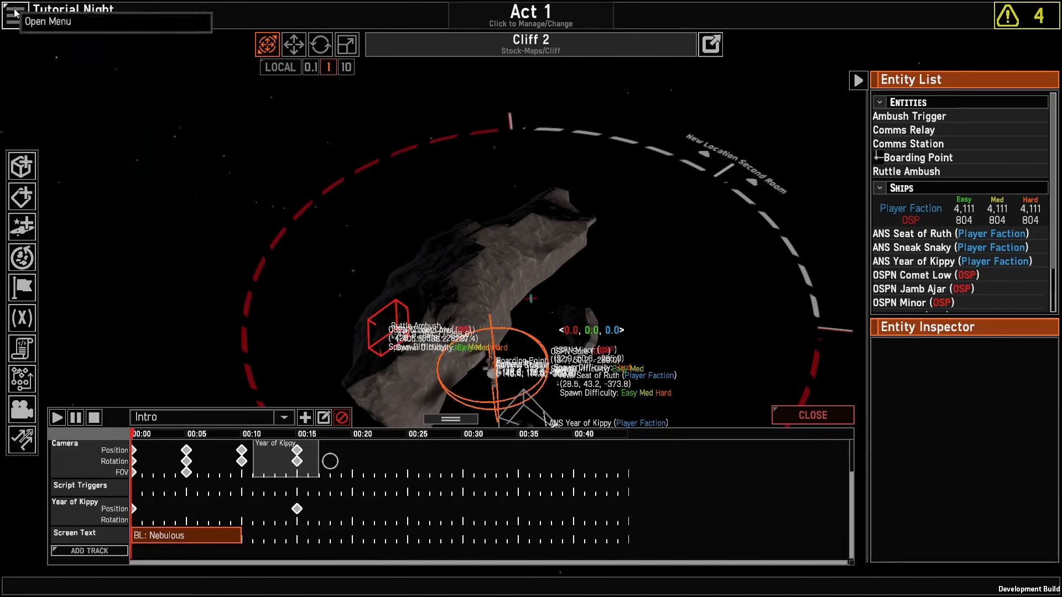
Step: Save the campaign and start a quick test of the current room, Cliff 2
left_click(16, 11)
left_click(140, 76)
left_click(16, 15)
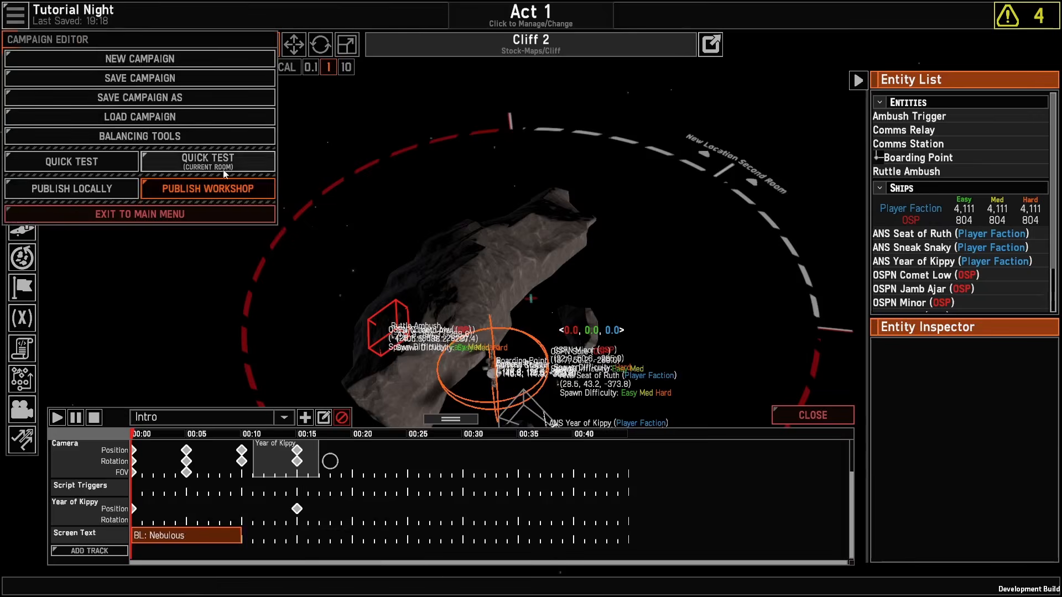
left_click(238, 161)
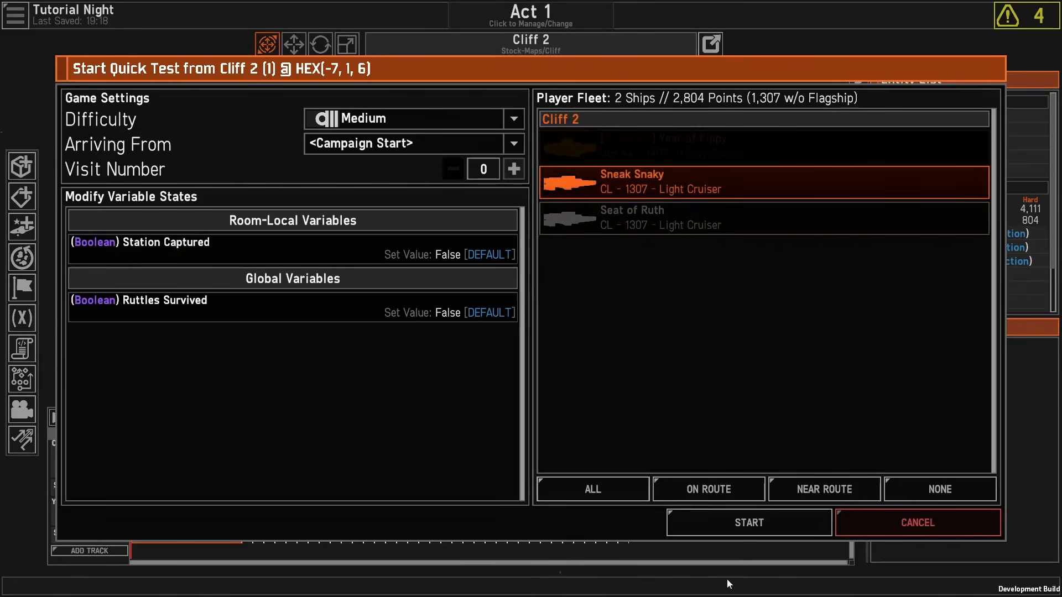
left_click(721, 530)
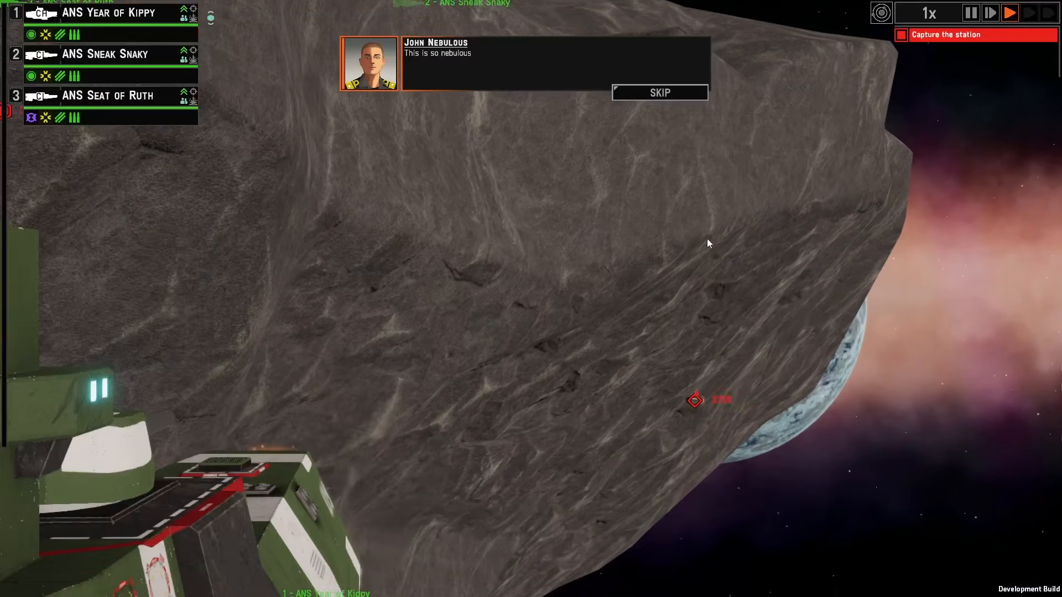
Step: Exit the quick test and return to the campaign editor
key("Escape")
left_click(545, 394)
left_click(457, 383)
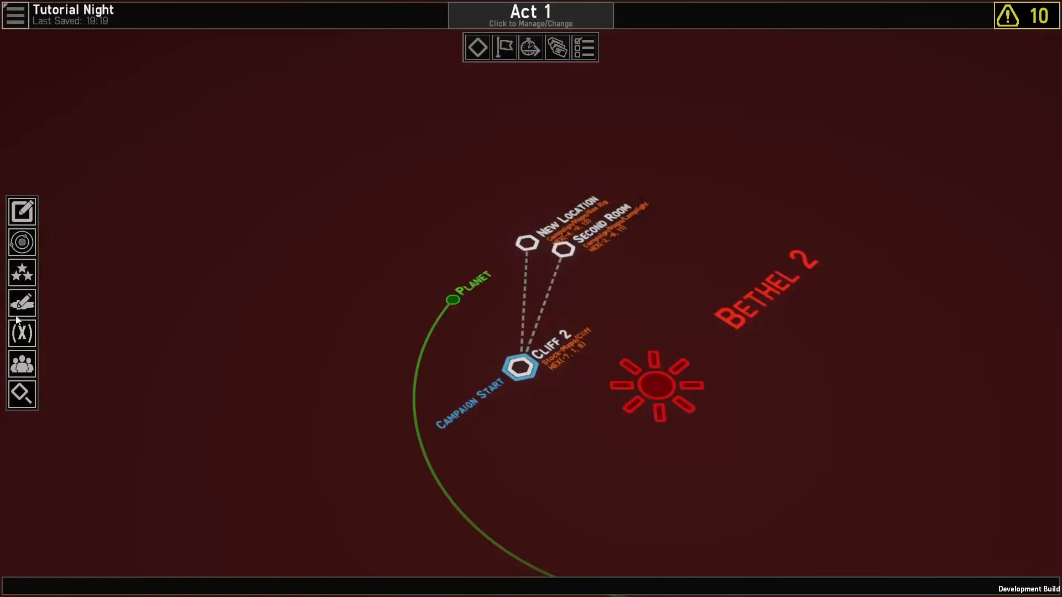
Step: Enter the Cliff 2 room again and open its scripted events graph
left_click(520, 367)
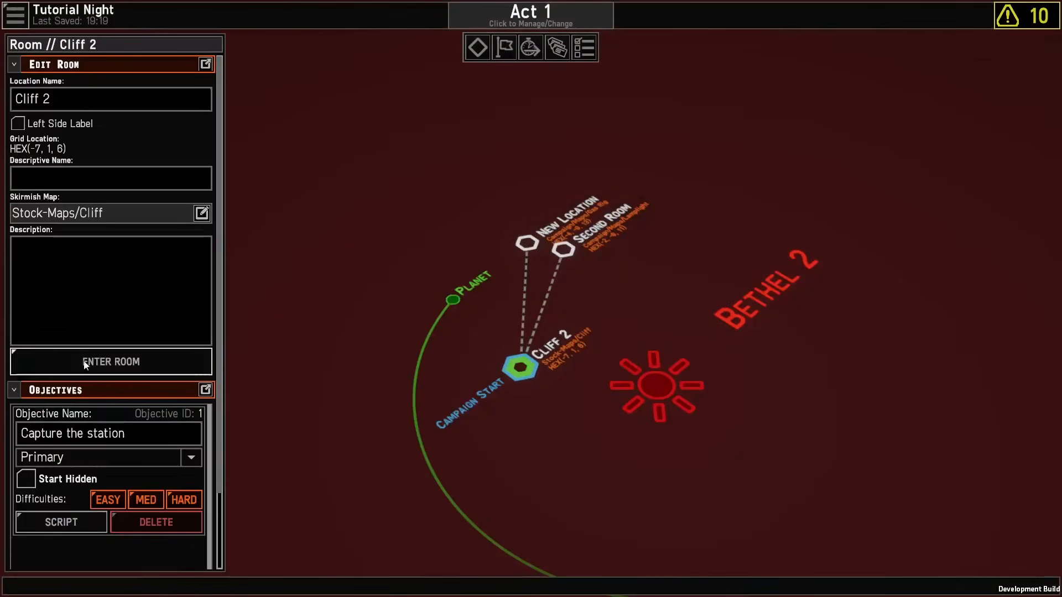
left_click(27, 362)
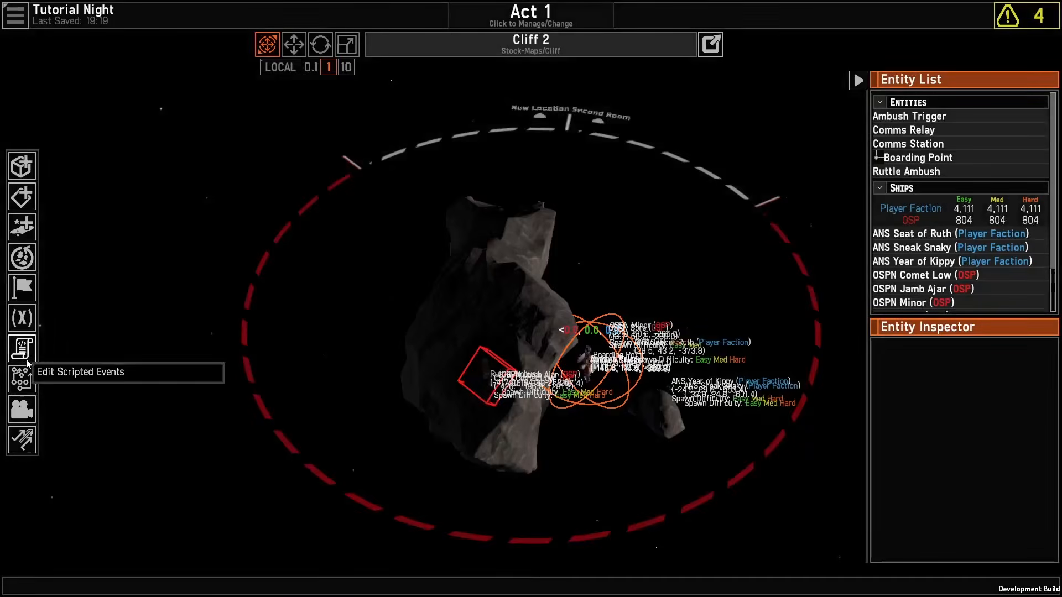
left_click(25, 359)
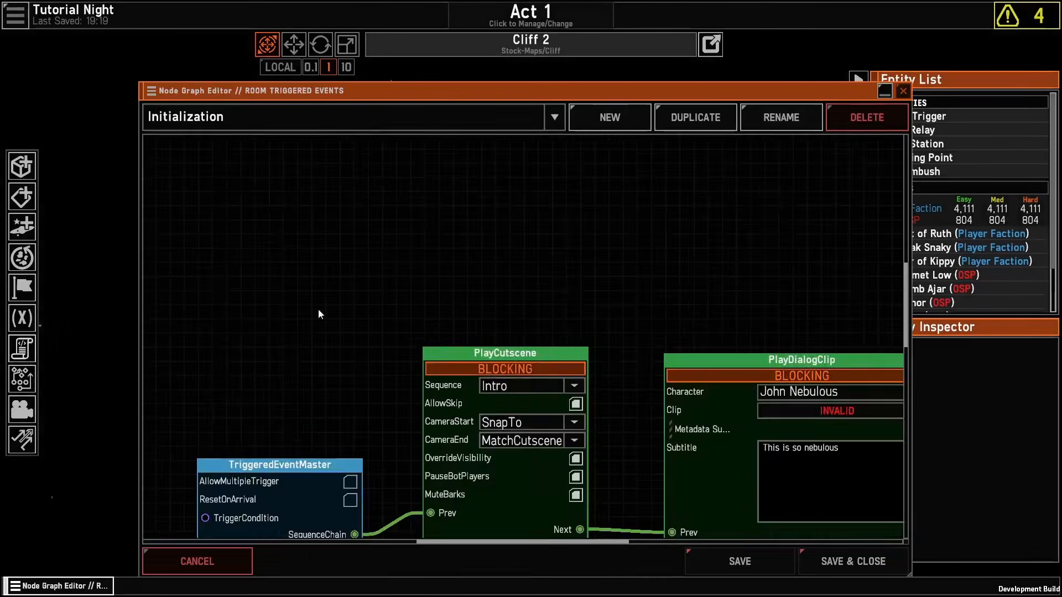
Step: Try out a FlightSetDetails node in an empty area of the Initialization graph, then remove it
scroll(326, 260, "down", 4)
right_click(277, 211)
mouse_move(314, 232)
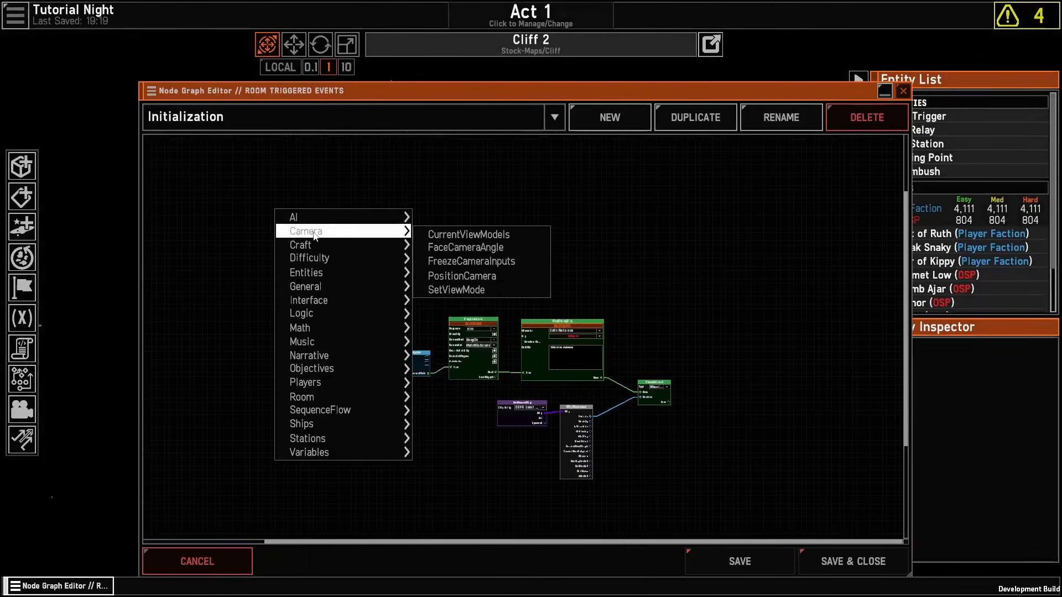
left_click(476, 248)
scroll(345, 232, "up", 3)
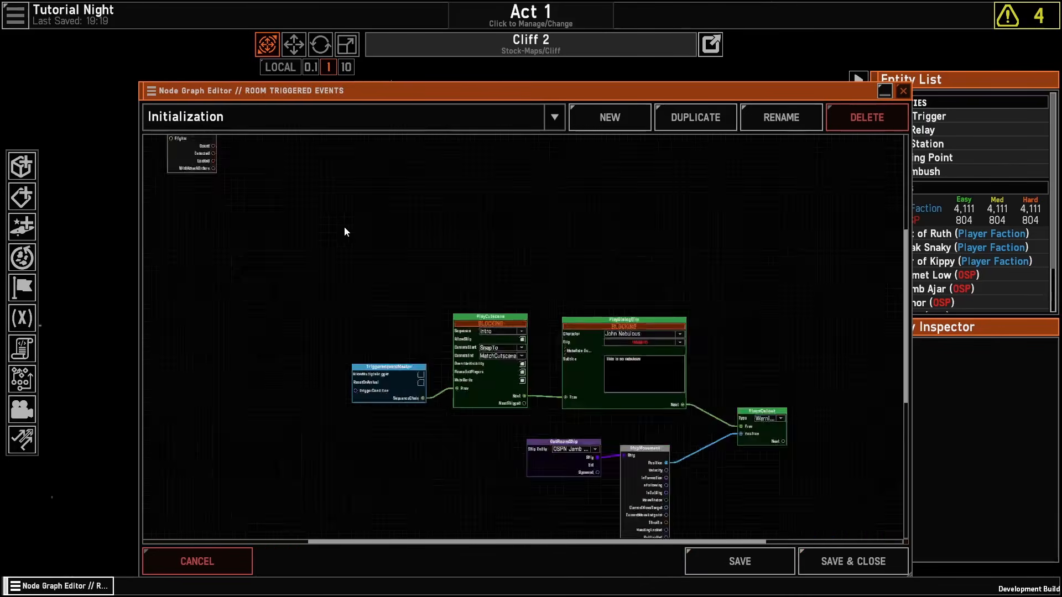
scroll(344, 232, "up", 1)
left_click_drag(354, 237, 711, 396)
scroll(711, 396, "up", 2)
left_click_drag(391, 206, 383, 294)
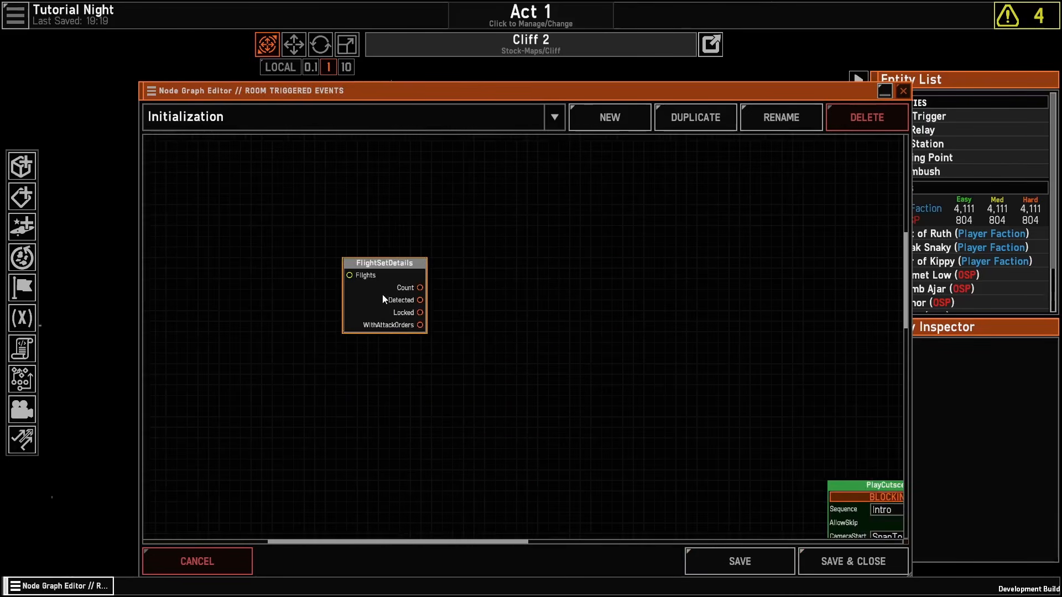
right_click(351, 272)
left_click(377, 306)
Step: Try out a SelectCraftFlights node, look through the available Craft and Ships node types, and delete the node
right_click(378, 308)
mouse_move(432, 334)
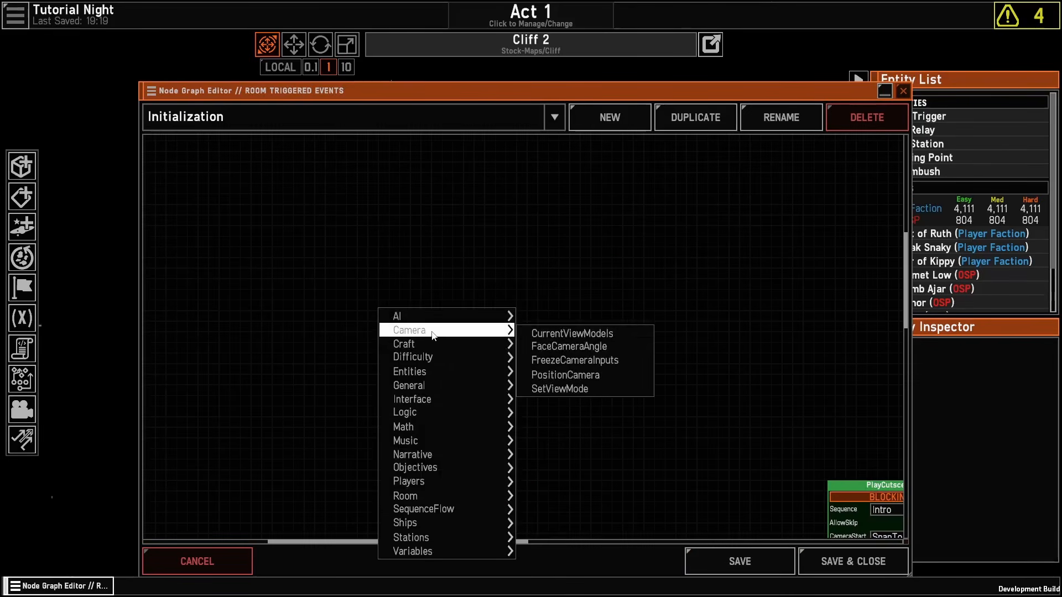
left_click(559, 390)
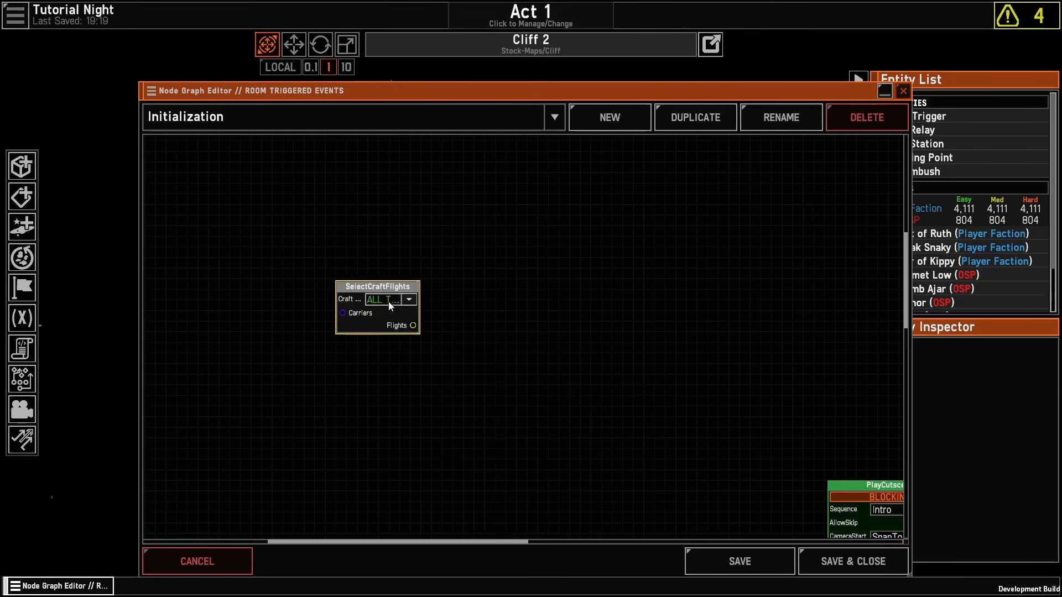
scroll(390, 306, "up", 1)
right_click(469, 313)
mouse_move(510, 341)
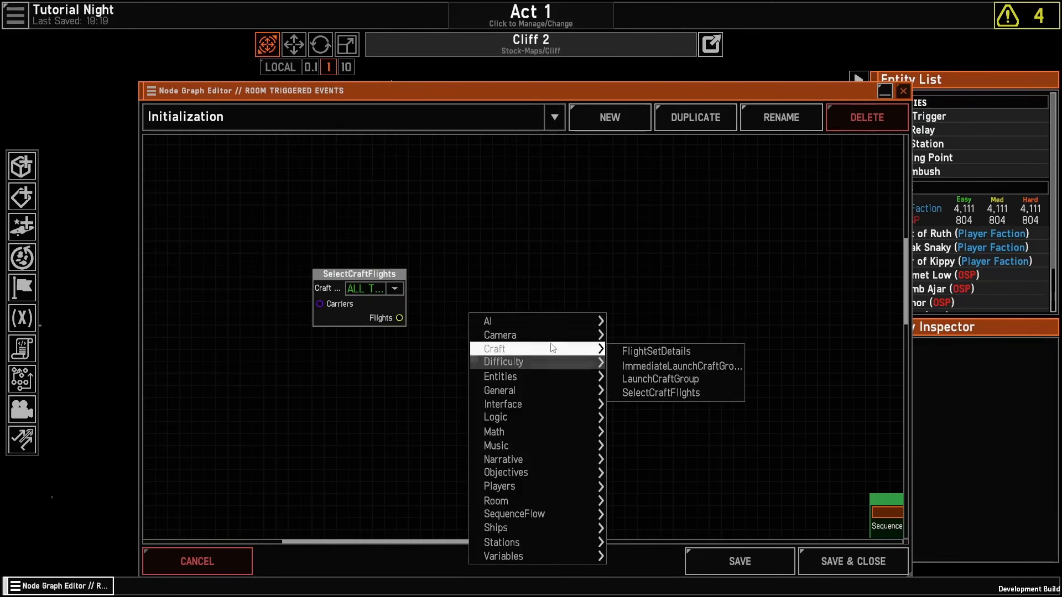
mouse_move(526, 531)
mouse_move(666, 520)
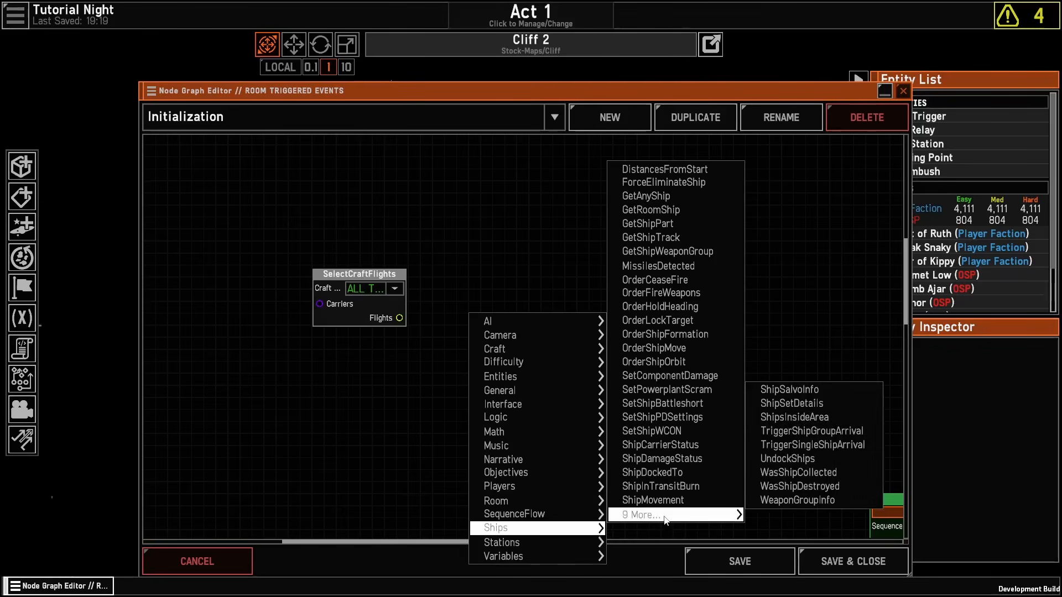
left_click_drag(263, 193, 377, 422)
key("Delete")
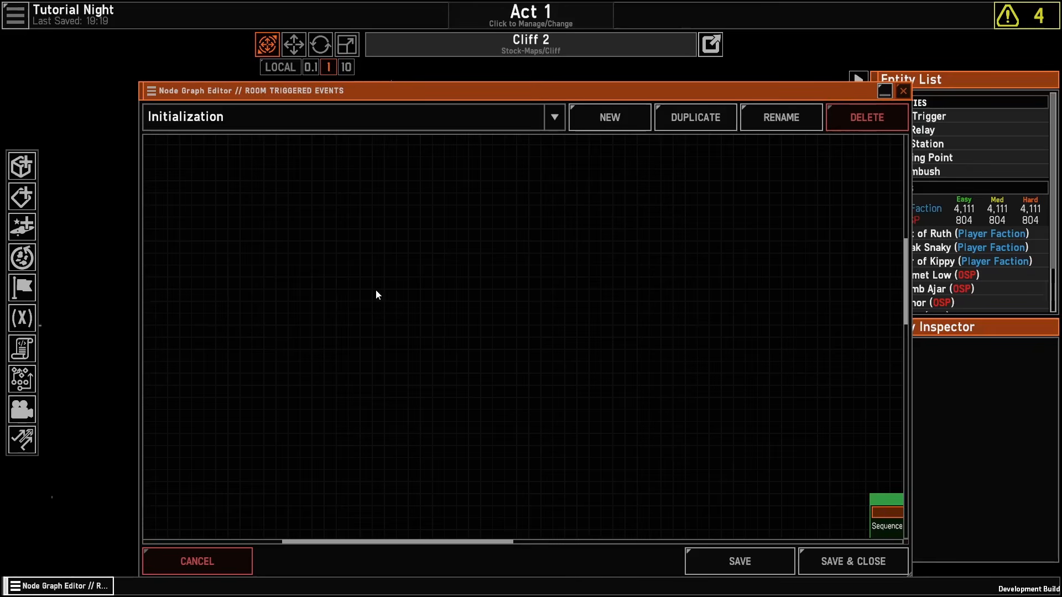
Step: Add a GetRoomShip node and an OrderFireWeapons node in the empty area above the cutscene chain
scroll(376, 289, "down", 5)
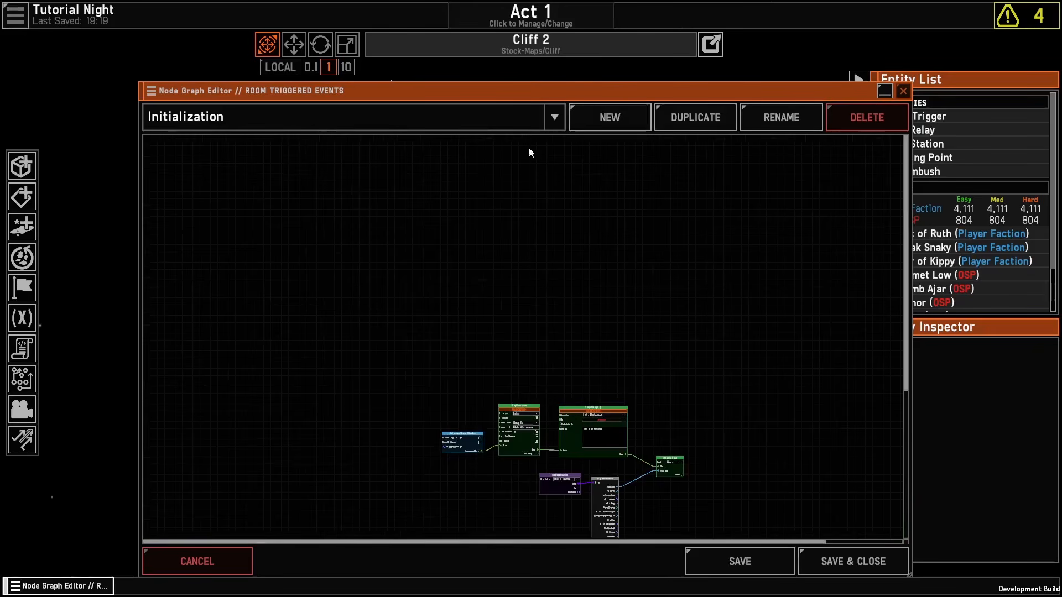
scroll(433, 252, "up", 4)
right_click(337, 303)
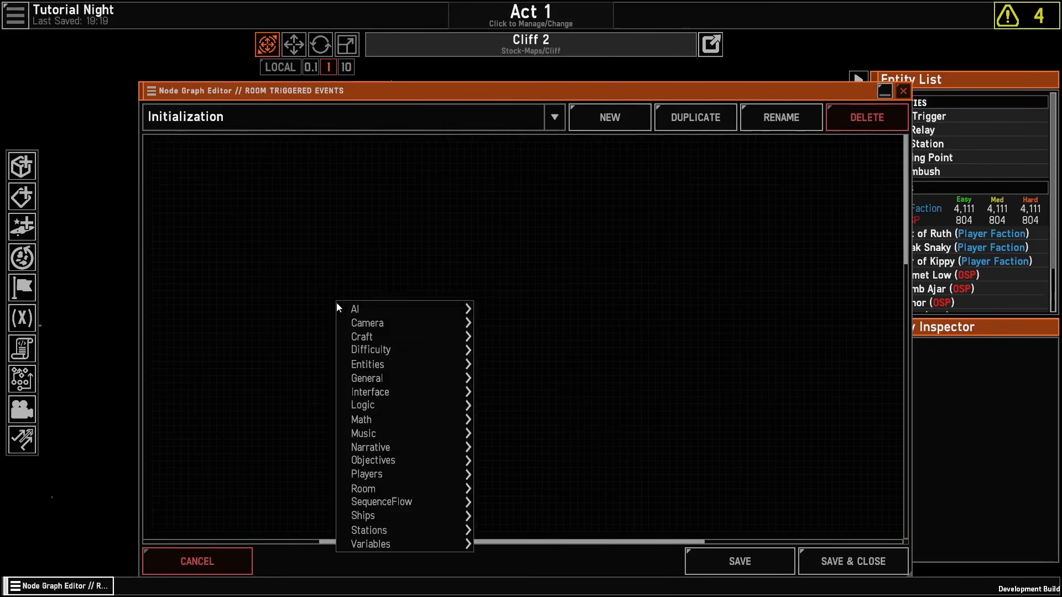
mouse_move(383, 517)
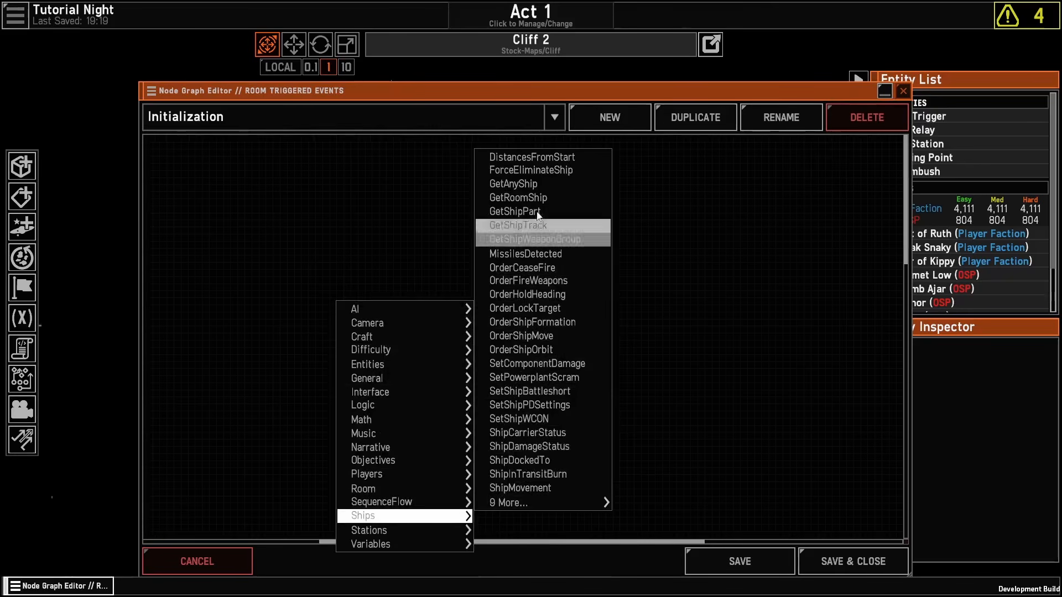
left_click(519, 197)
right_click(361, 407)
mouse_move(476, 372)
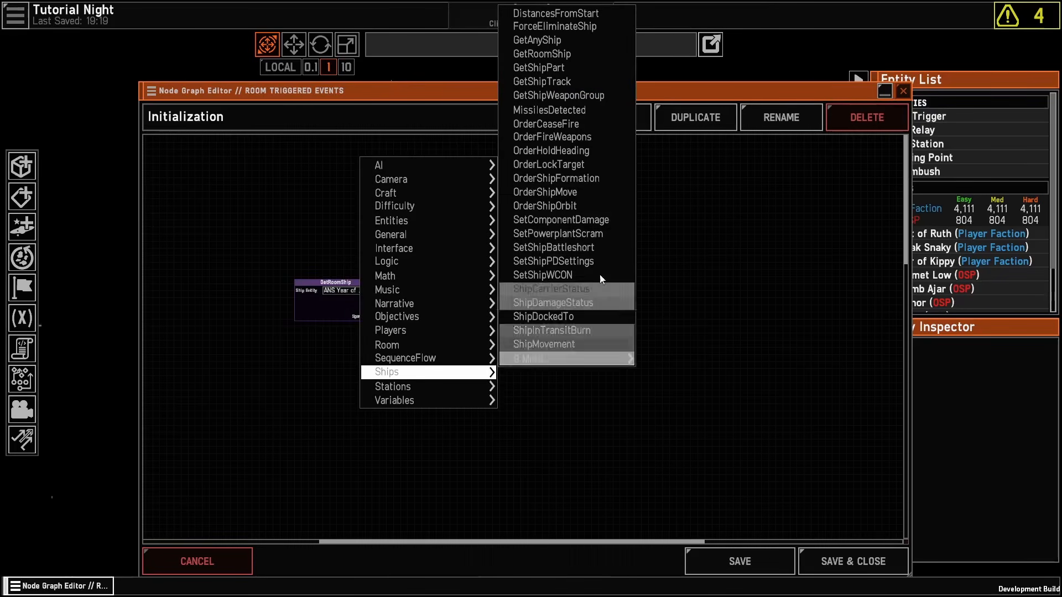
left_click(553, 137)
Step: Add GetShipWeaponGroup and GetShipTrack nodes, and move OrderFireWeapons to their upper right
right_click(510, 416)
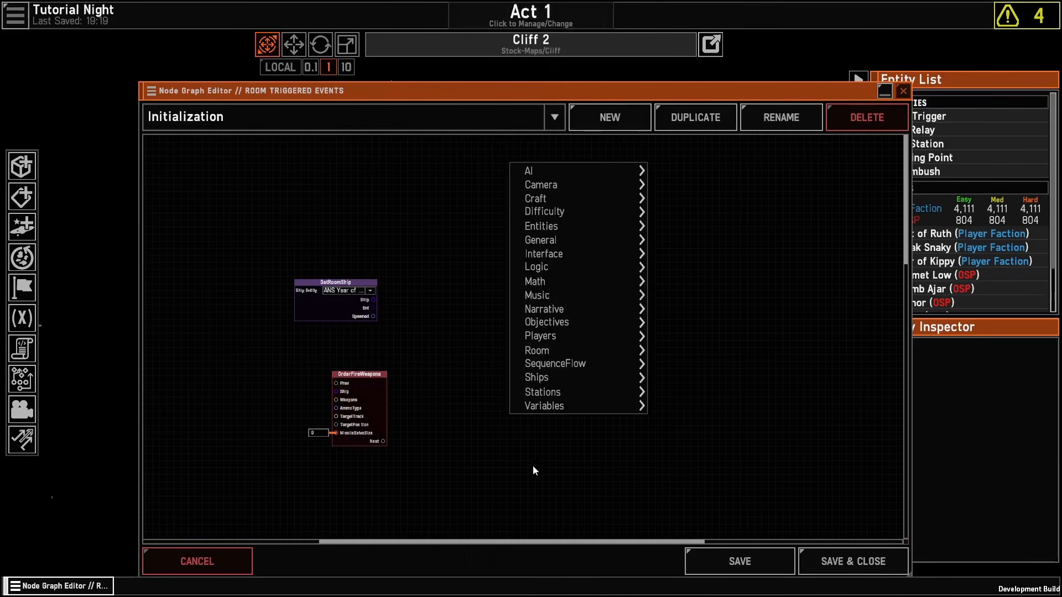
mouse_move(636, 376)
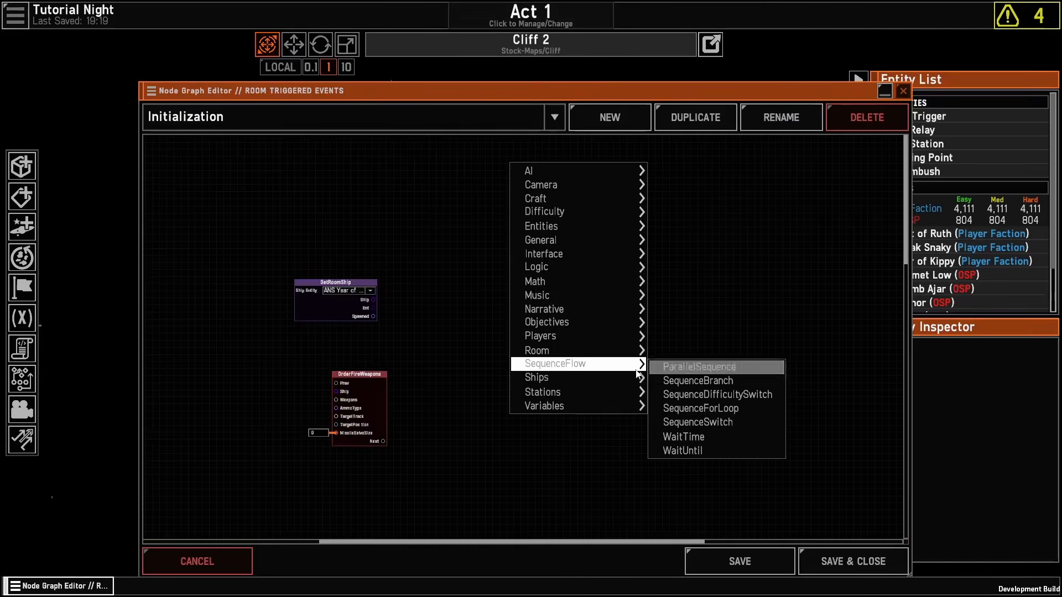
left_click(708, 100)
right_click(496, 365)
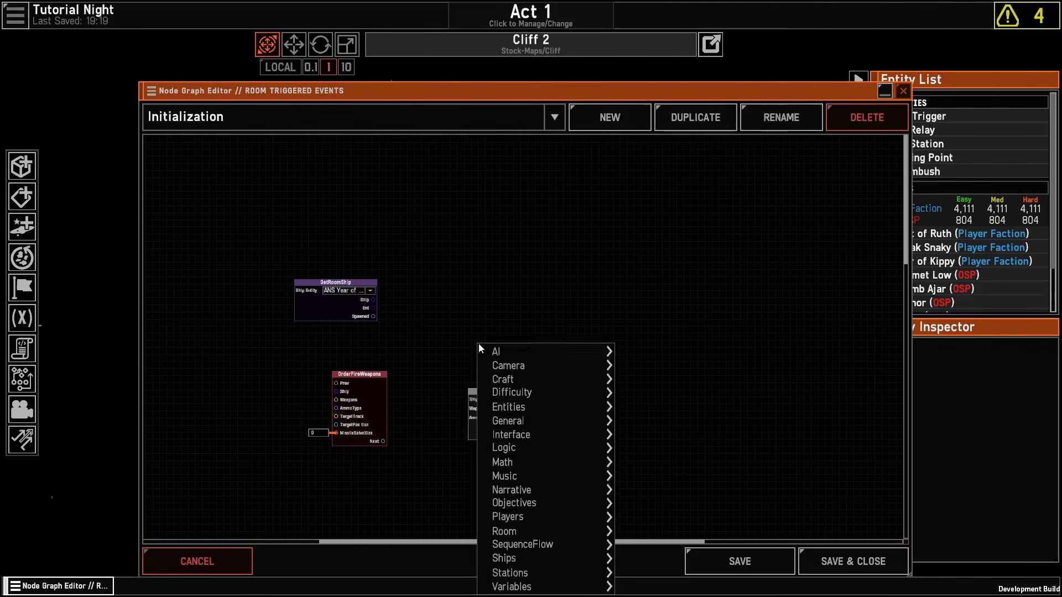
mouse_move(573, 560)
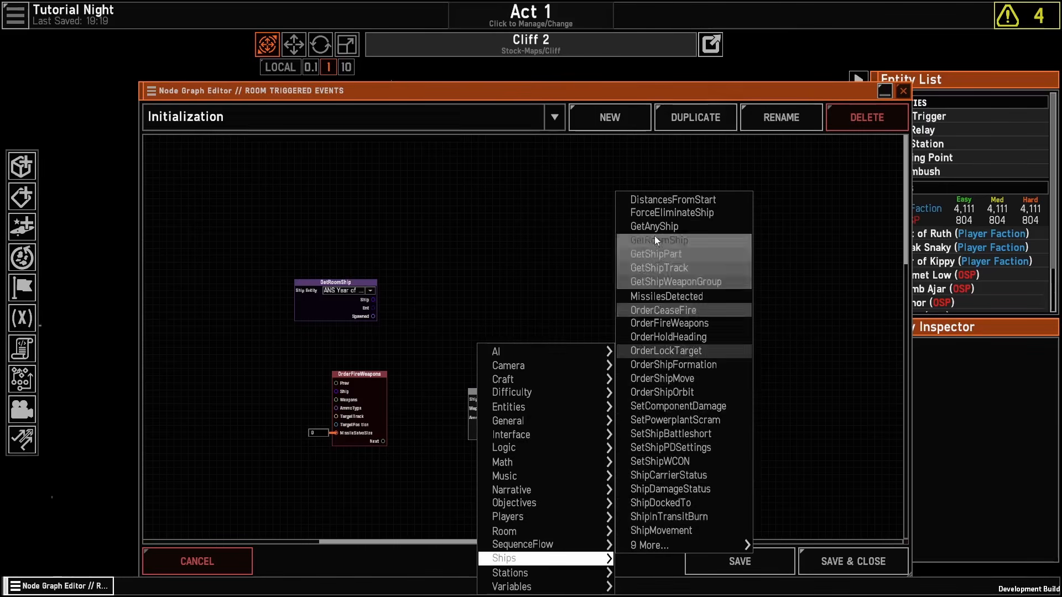
left_click(659, 268)
left_click_drag(359, 389, 577, 275)
scroll(477, 355, "up", 2)
left_click(569, 319)
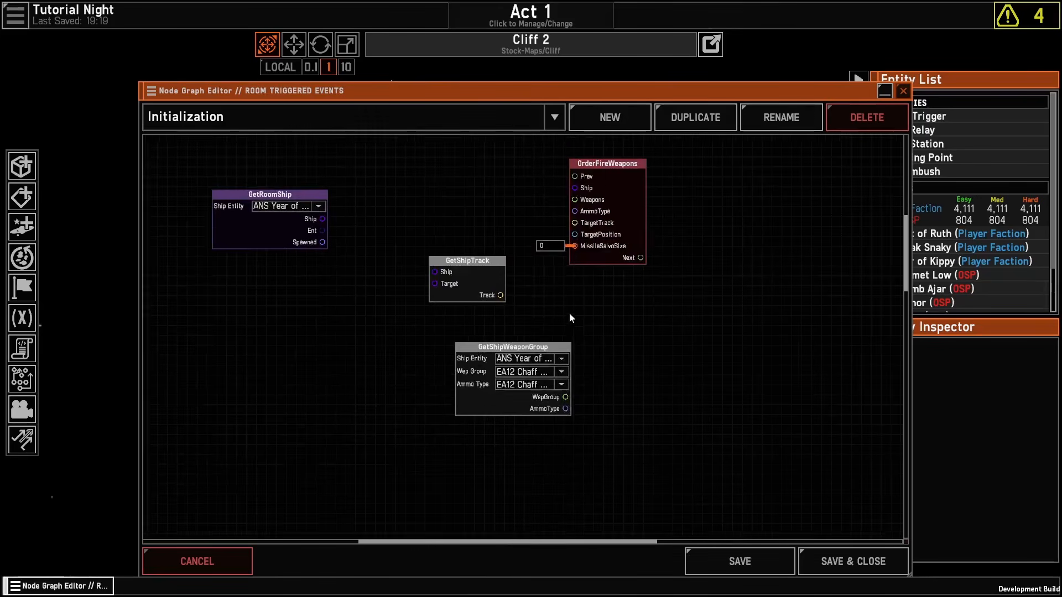
Step: Add a second GetRoomShip node beneath the first for ANS Year of Kippy, and set the first node's ship entity to OSPN Jamb Ajar
right_click(282, 410)
mouse_move(371, 337)
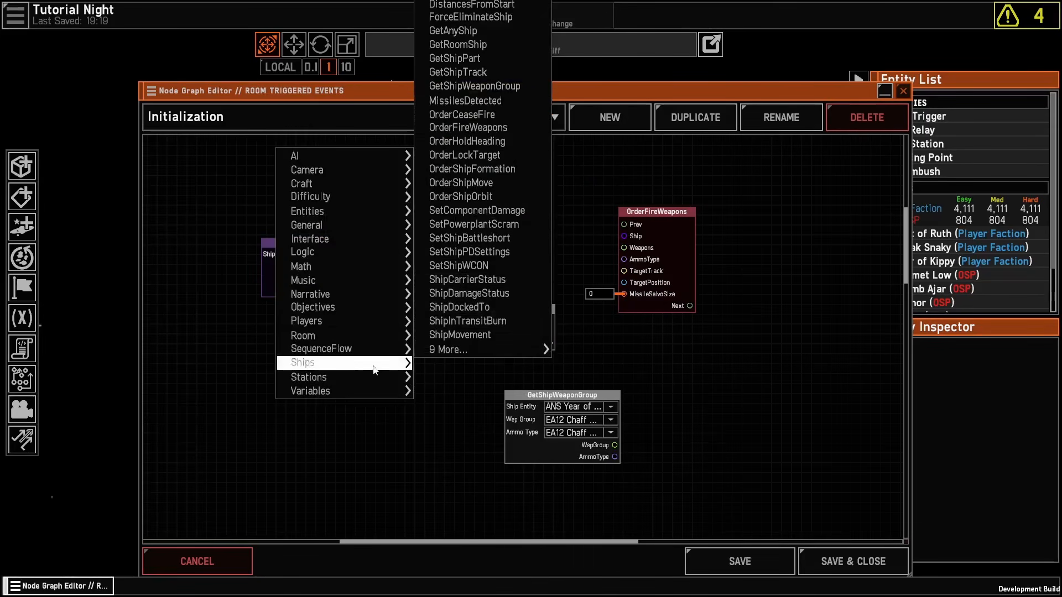
left_click(470, 48)
left_click(330, 240)
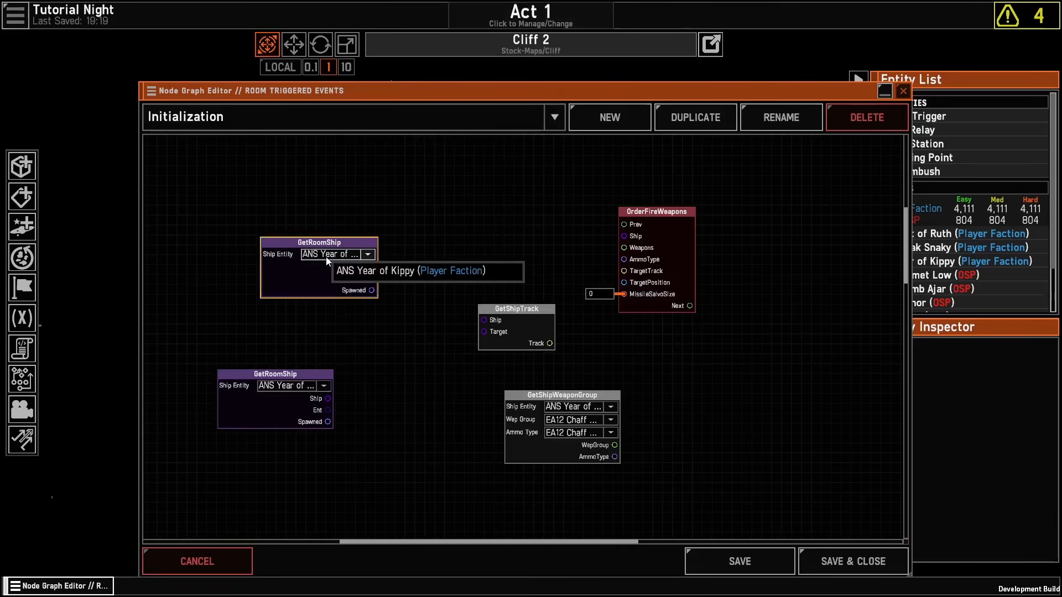
left_click(331, 254)
left_click(330, 312)
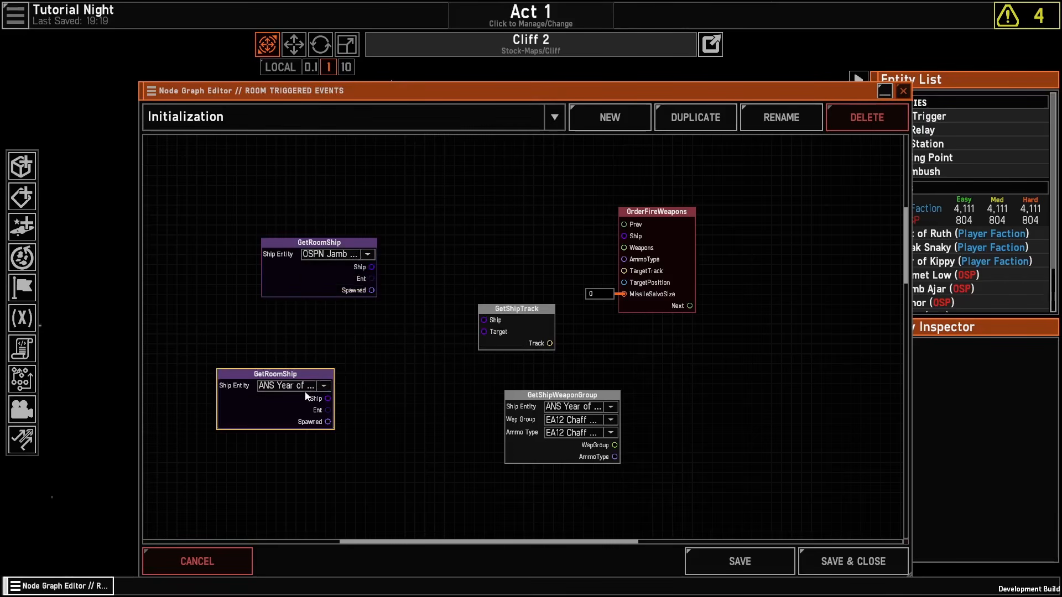
left_click(293, 385)
left_click(255, 376)
left_click_drag(255, 376, 274, 324)
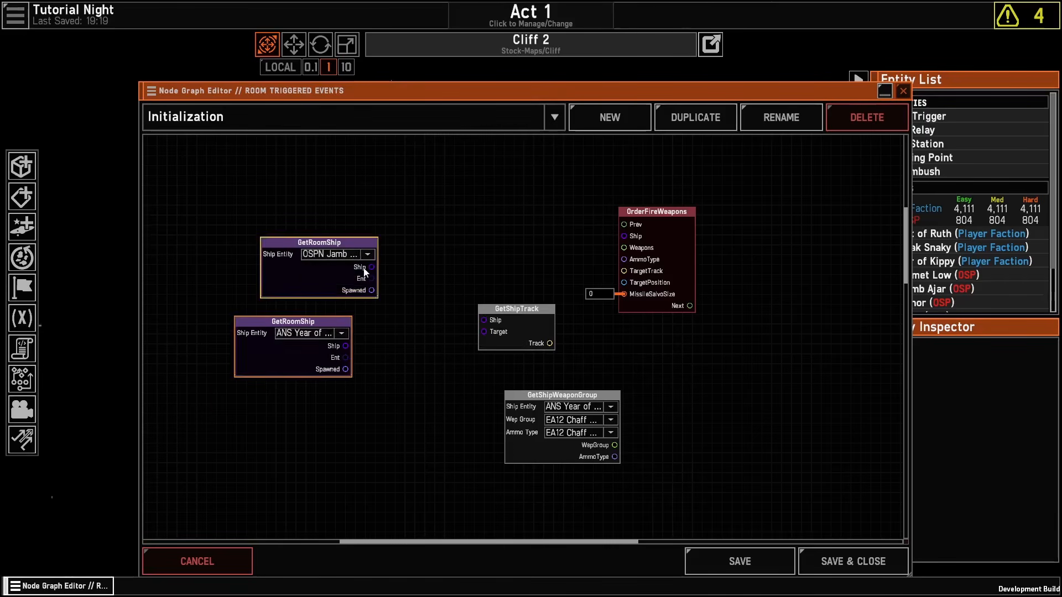
Step: Connect OSPN Jamb Ajar to GetShipTrack's Ship input, ANS Year of Kippy to its Target input, and its Track output to OrderFireWeapons' TargetTrack
mouse_move(371, 267)
left_mouse_down()
mouse_move(484, 320)
mouse_move(345, 346)
left_mouse_up()
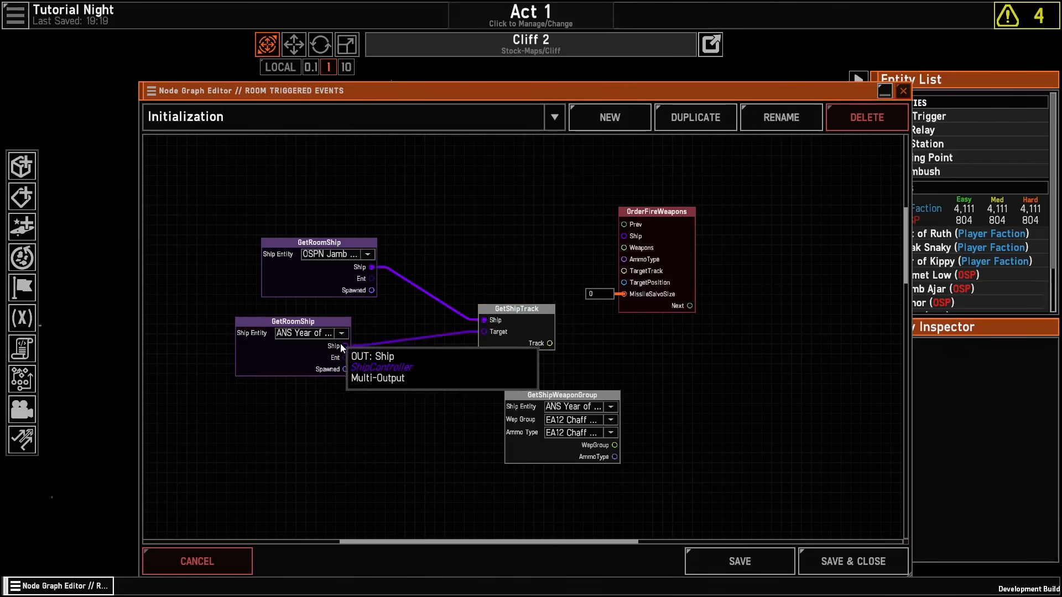
left_click_drag(516, 309, 464, 278)
mouse_move(497, 313)
left_mouse_down()
mouse_move(612, 265)
mouse_move(624, 271)
left_mouse_up()
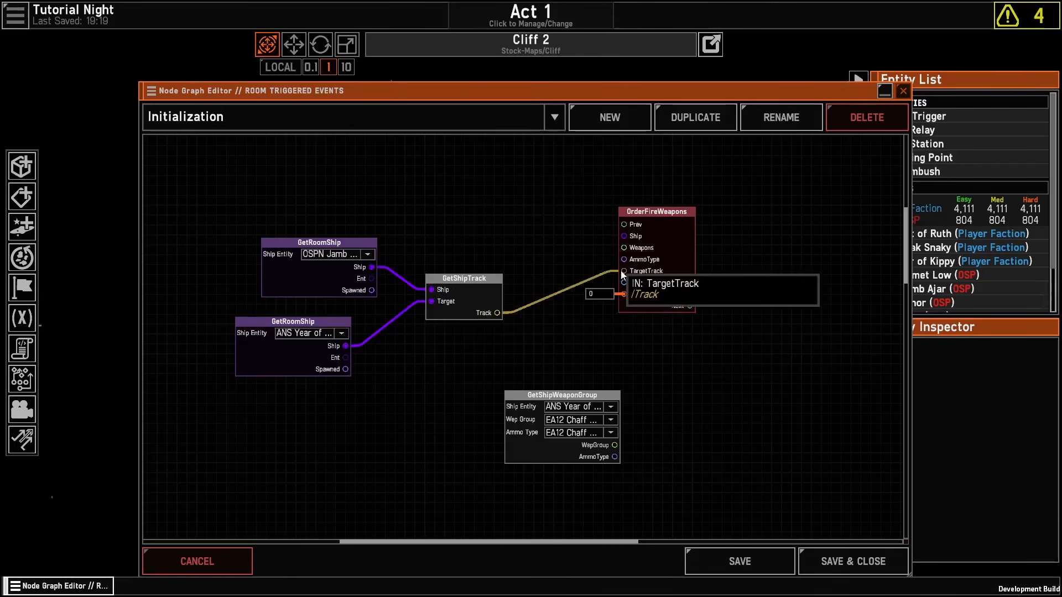
Step: Set GetShipWeaponGroup to OSPN Jamb Ajar's R-2 'Piranha' Rocket and connect its WepGroup and AmmoType outputs to OrderFireWeapons
left_click_drag(536, 408, 399, 166)
left_click(420, 166)
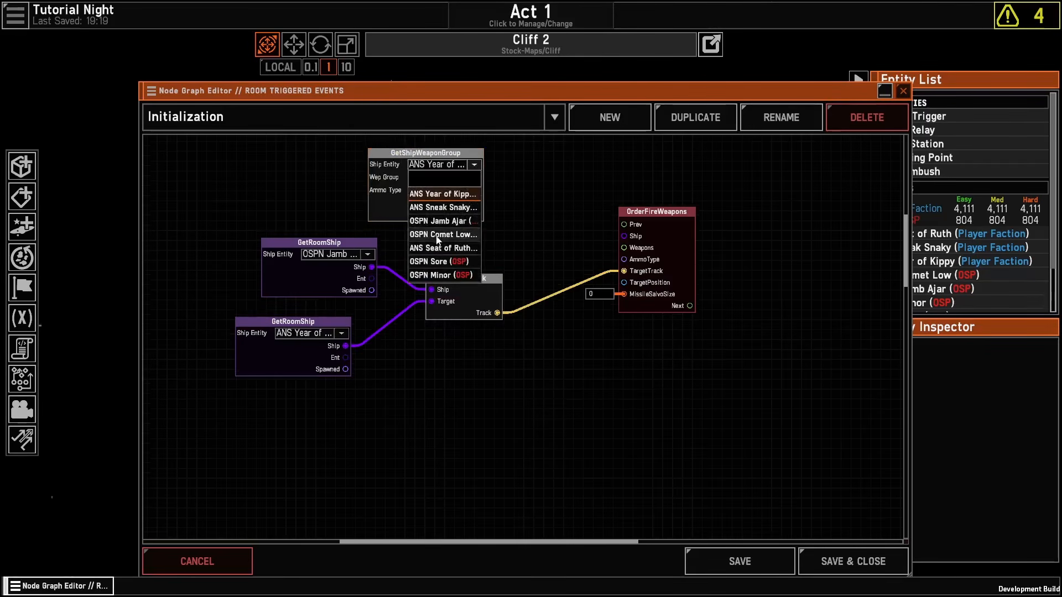
left_click(443, 221)
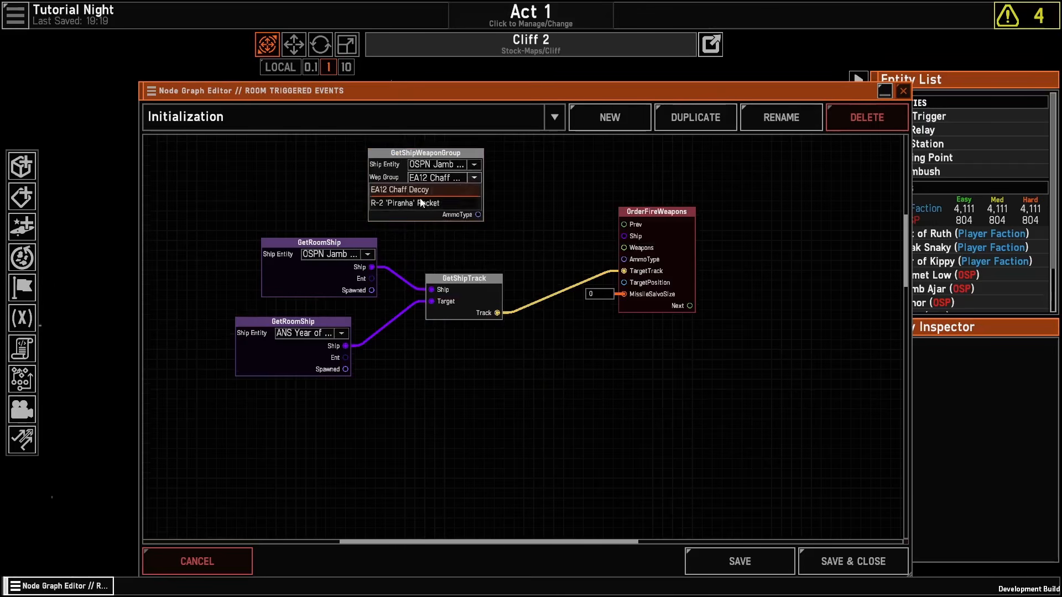
left_click(464, 203)
mouse_move(478, 203)
left_mouse_down()
mouse_move(624, 248)
mouse_move(479, 215)
left_mouse_up()
Step: Connect OSPN Jamb Ajar's Ship output to OrderFireWeapons' Ship input and set MissileSalvoSize to 10
middle_click_drag(668, 272, 605, 332)
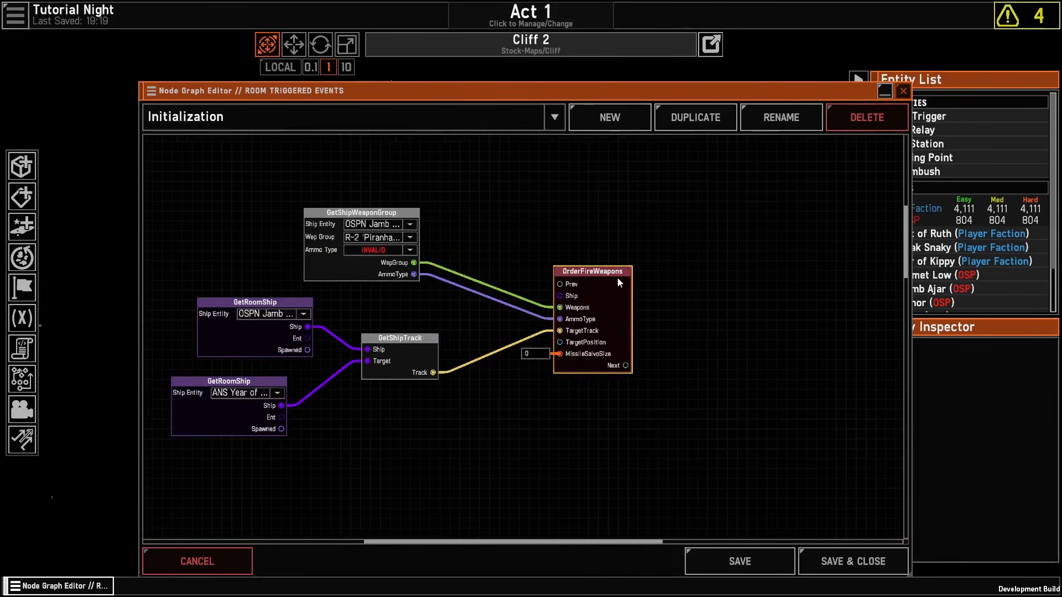
left_click_drag(617, 272, 630, 241)
left_click_drag(572, 264, 309, 328)
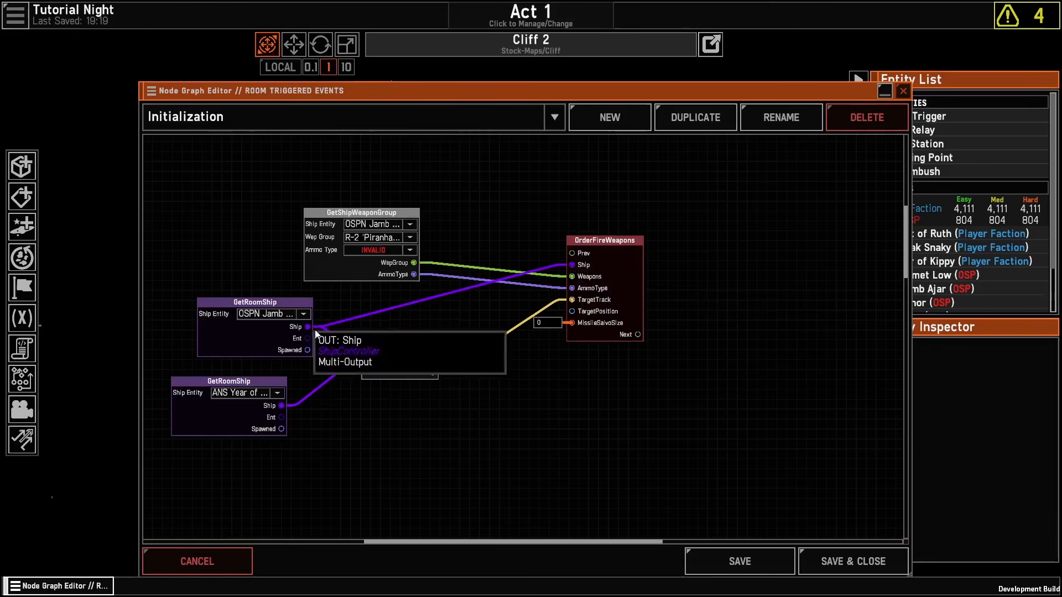
scroll(589, 327, "up", 2)
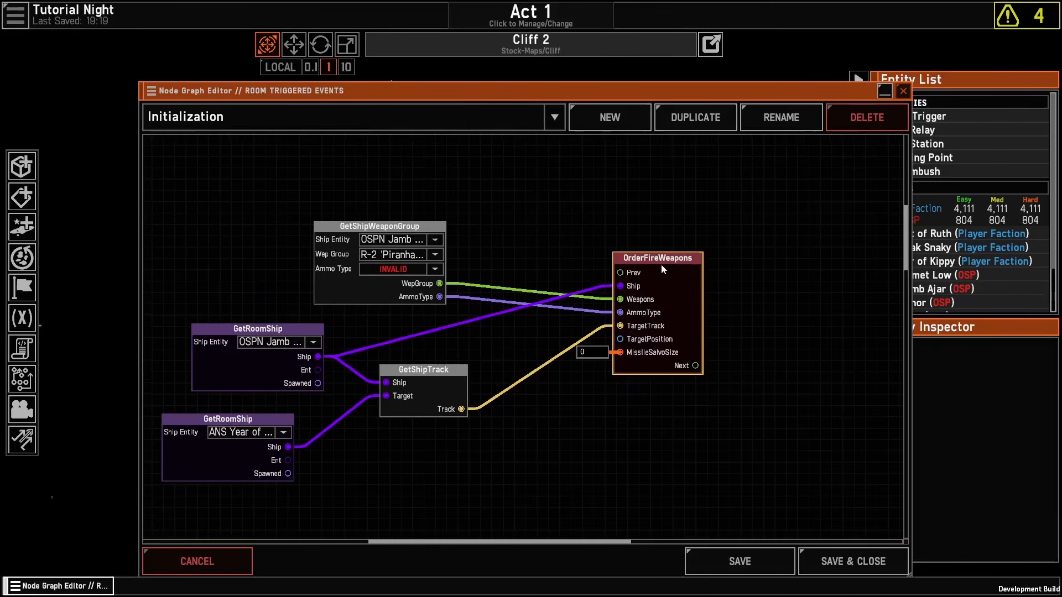
left_click(592, 353)
type("10")
key("Return")
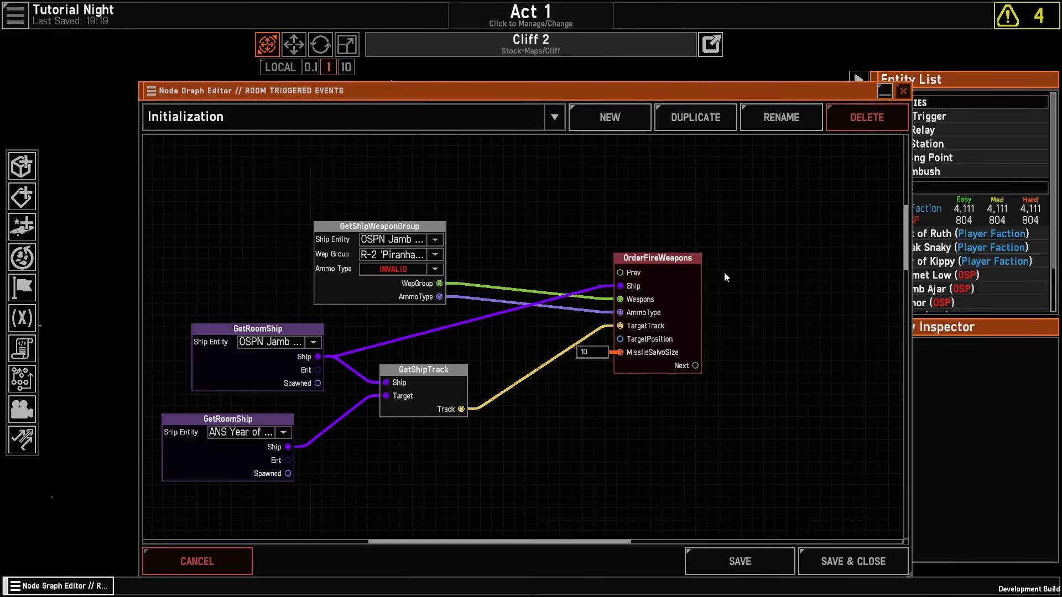
scroll(730, 273, "down", 2)
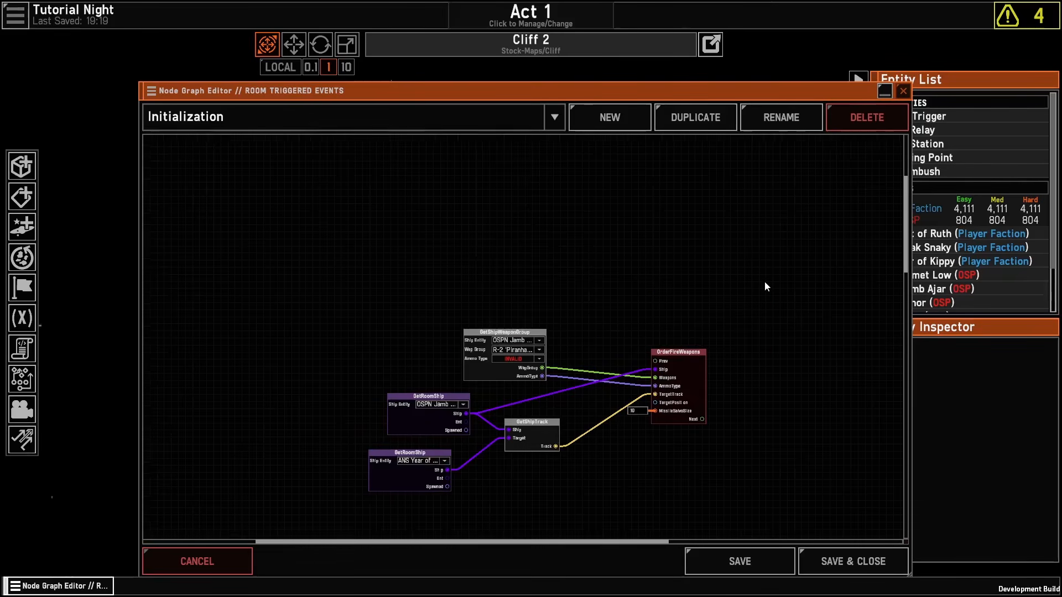
left_click_drag(711, 276, 679, 249)
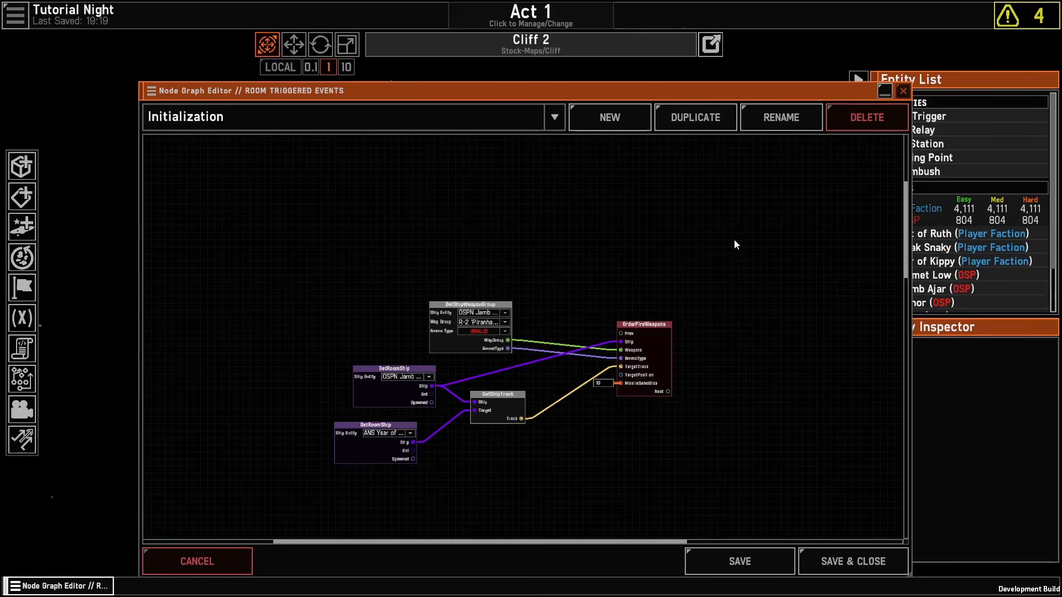
left_click_drag(734, 242, 734, 209)
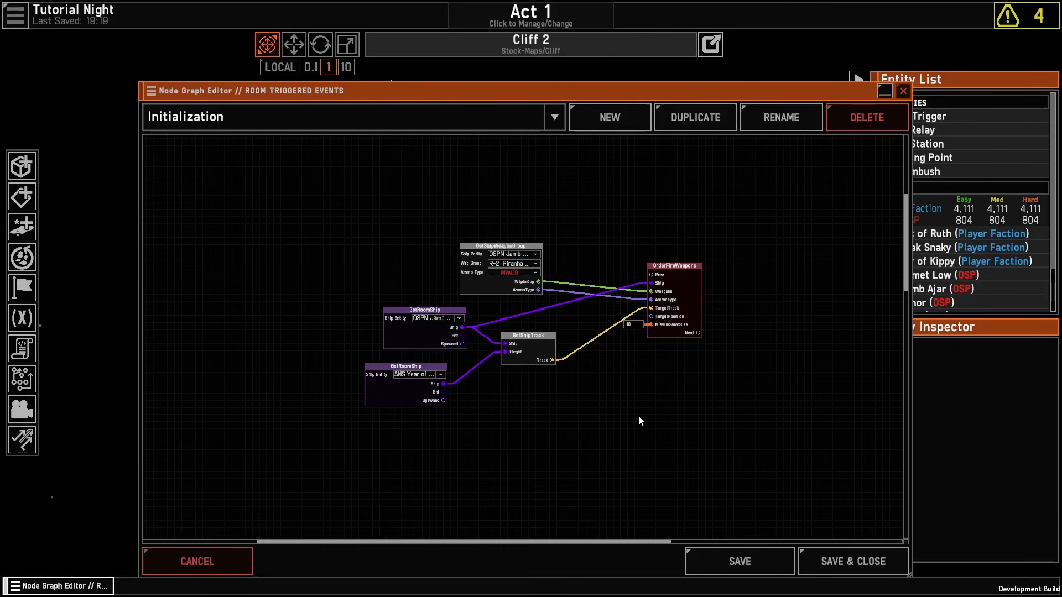
Step: Add a ShipsInsideArea node in the space between the fire-order nodes and the cutscene chain
scroll(638, 416, "down", 5)
scroll(572, 266, "up", 3)
middle_click_drag(619, 383, 459, 584)
scroll(540, 288, "down", 3)
scroll(506, 261, "up", 3)
right_click(402, 358)
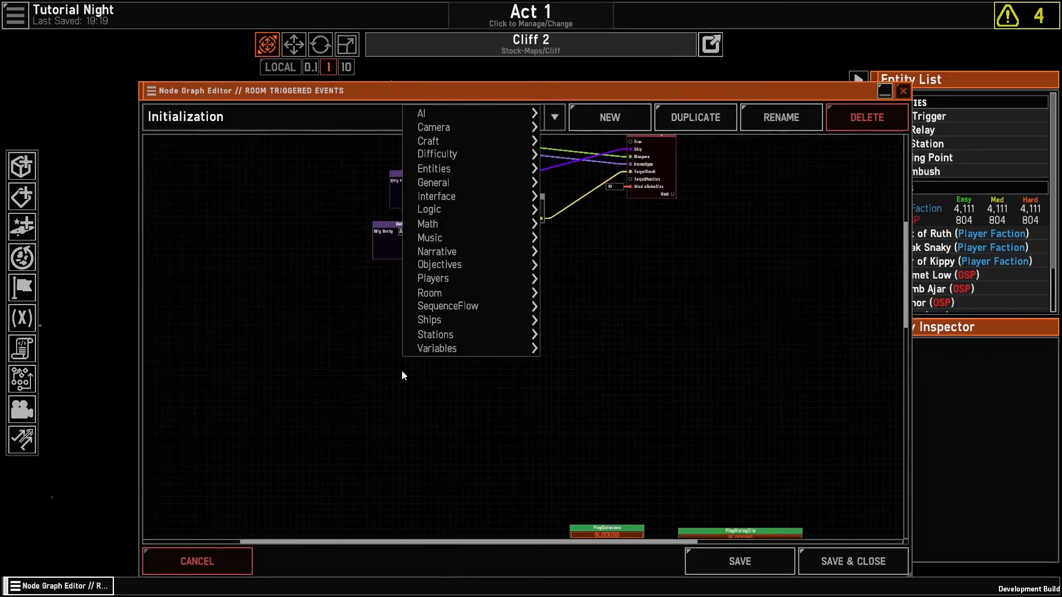
mouse_move(433, 327)
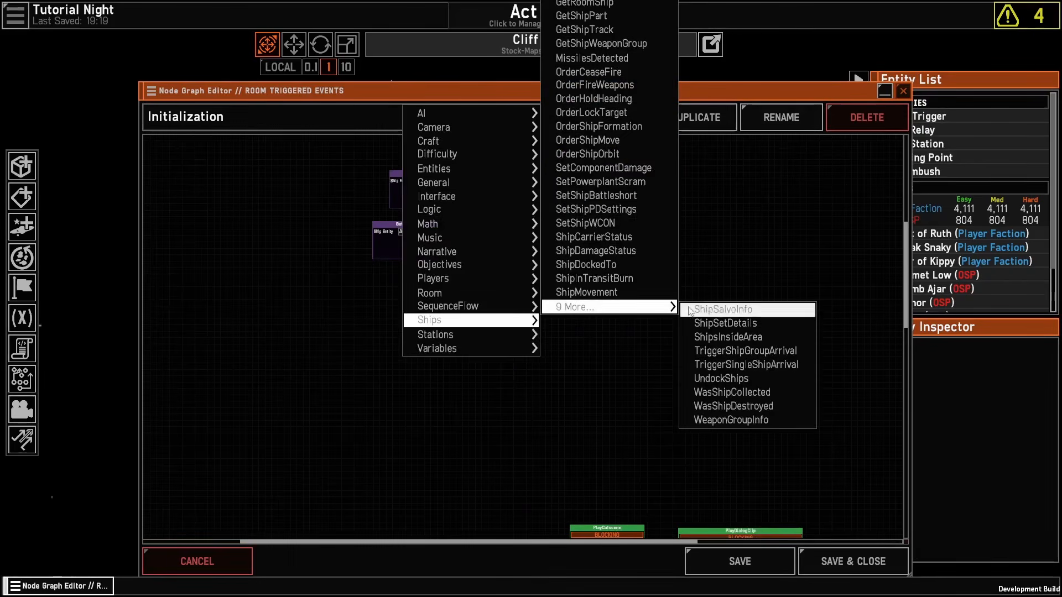
left_click(702, 337)
scroll(668, 373, "up", 2)
left_click_drag(329, 316, 454, 350)
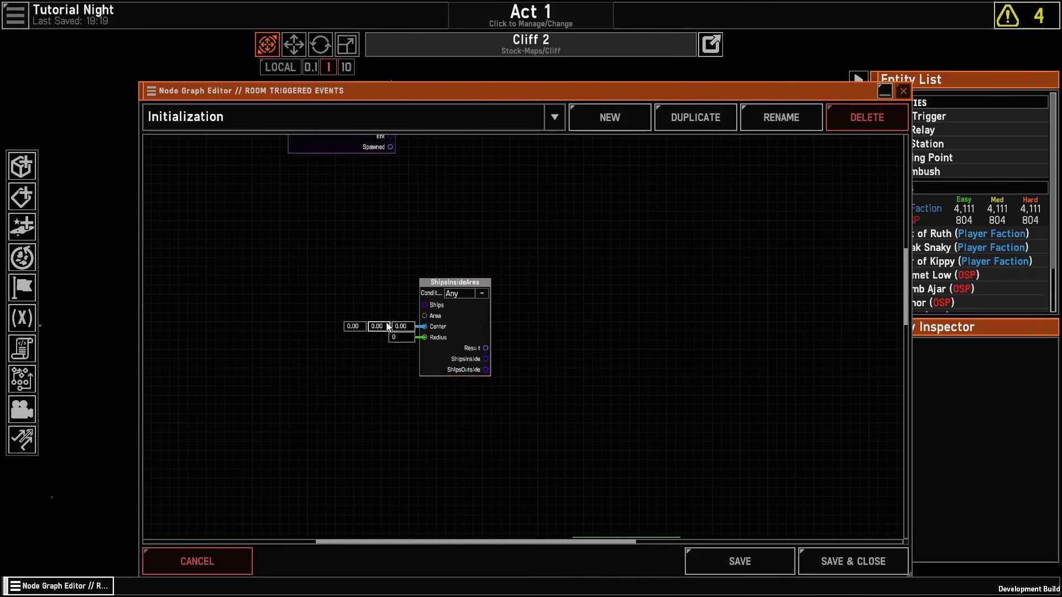
Step: Delete the ShipsInsideArea node from the Initialization event graph
left_click_drag(456, 326, 296, 409)
key("Delete")
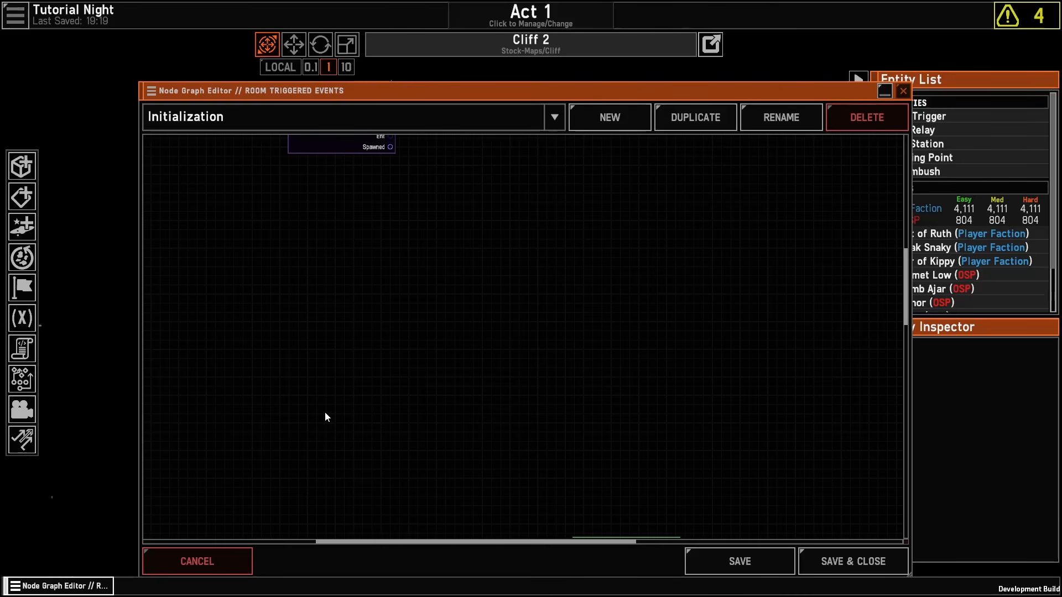
scroll(479, 212, "down", 4)
scroll(476, 347, "up", 2)
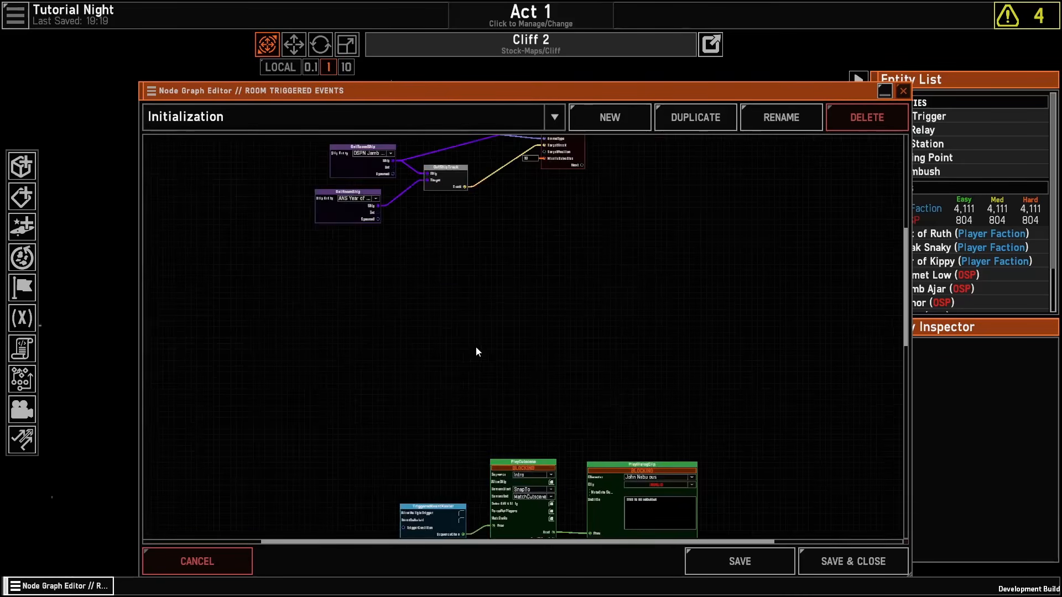
Step: Add an ImmediateLaunchCraftGroup node in the empty space between the fire-order nodes and the cutscene chain
scroll(450, 383, "up", 1)
right_click(281, 299)
mouse_move(302, 333)
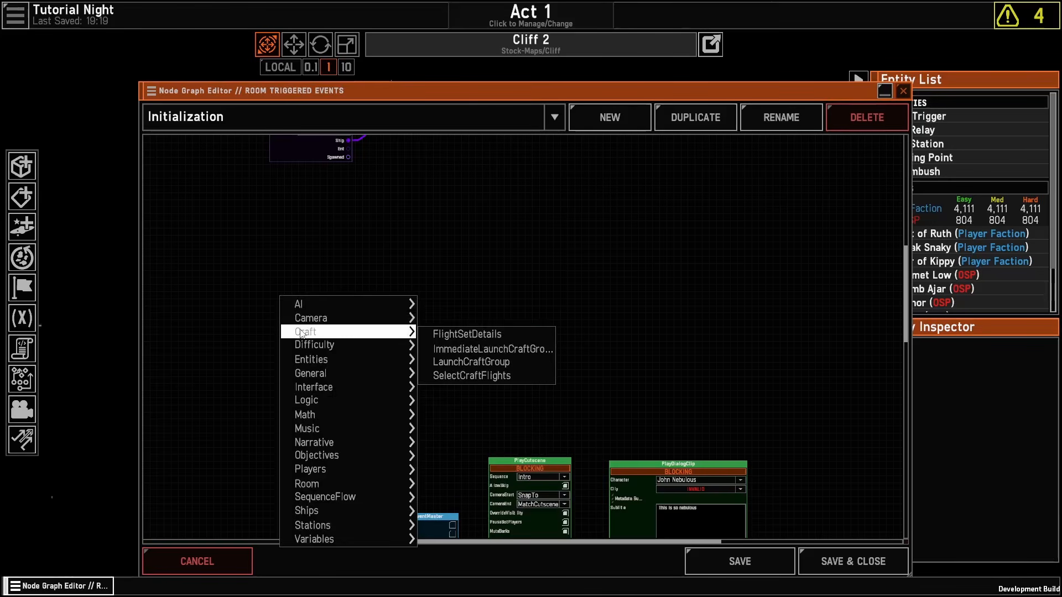
left_click(481, 349)
middle_click_drag(344, 276, 565, 362)
scroll(545, 313, "up", 2)
scroll(565, 362, "up", 1)
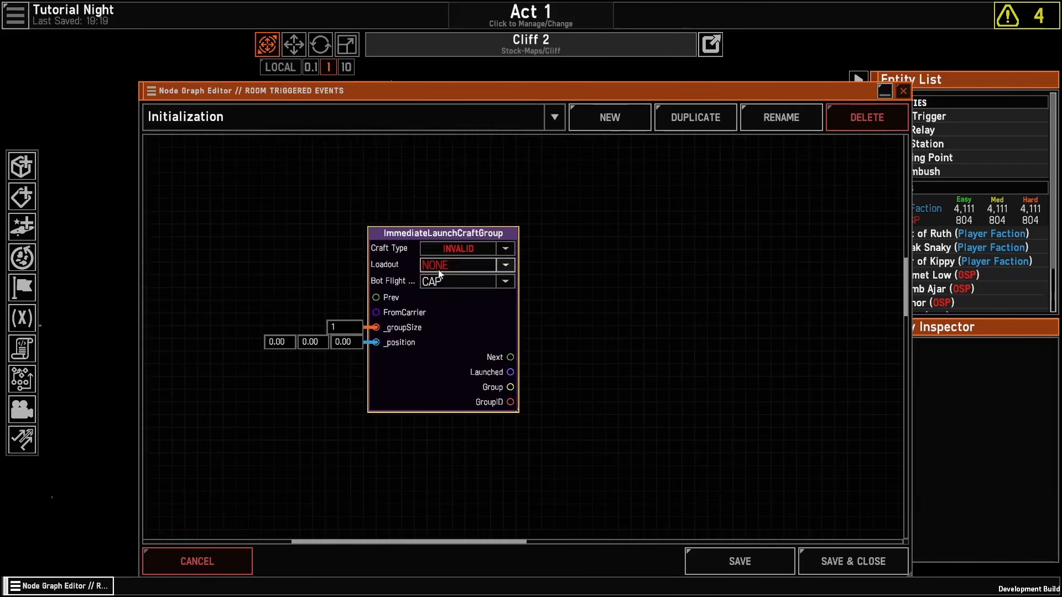
left_click_drag(415, 237, 536, 239)
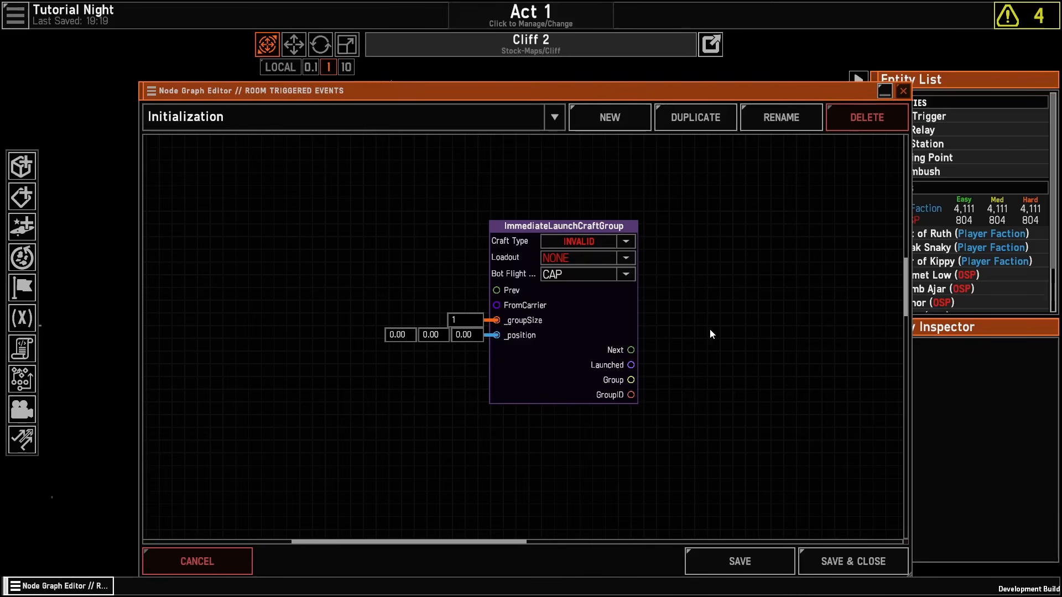
Step: Add a ToggleEntitySignatures node beside the ImmediateLaunchCraftGroup node and turn on its Enabled option
scroll(712, 330, "down", 3)
scroll(632, 341, "up", 2)
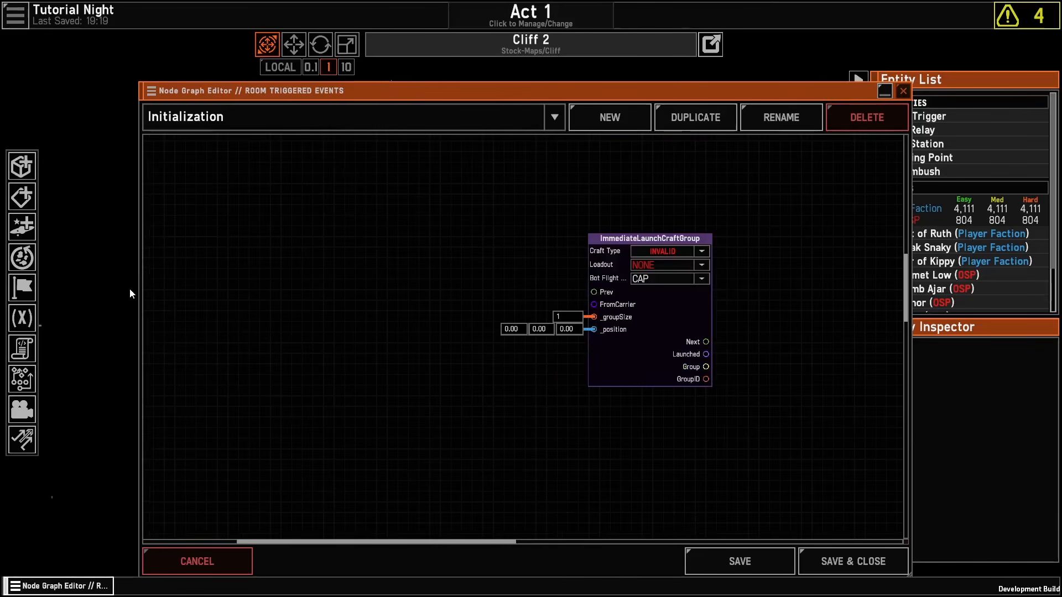
right_click(228, 306)
mouse_move(317, 522)
mouse_move(309, 370)
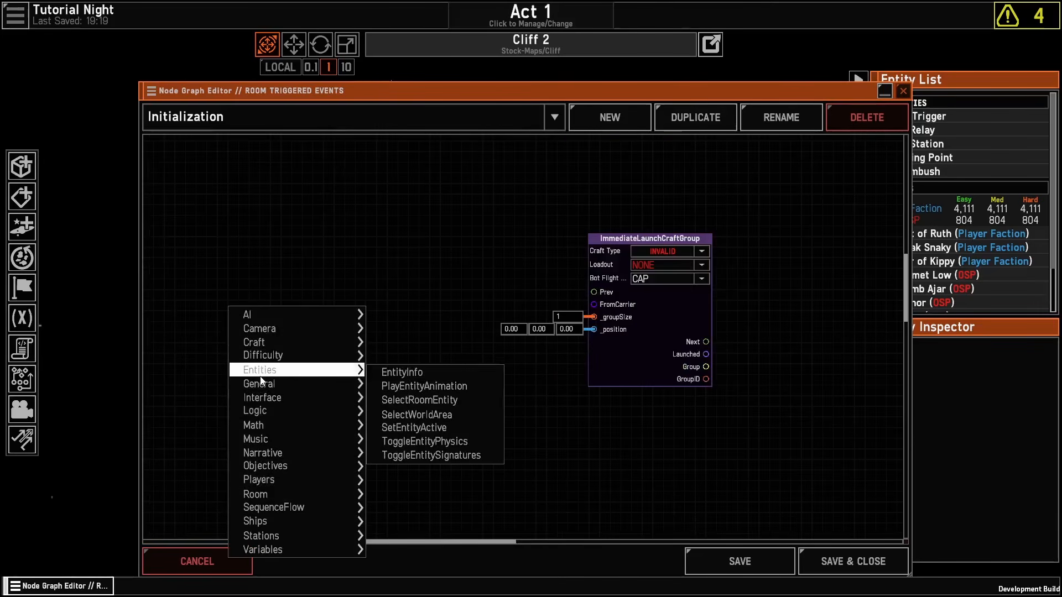
left_click(463, 458)
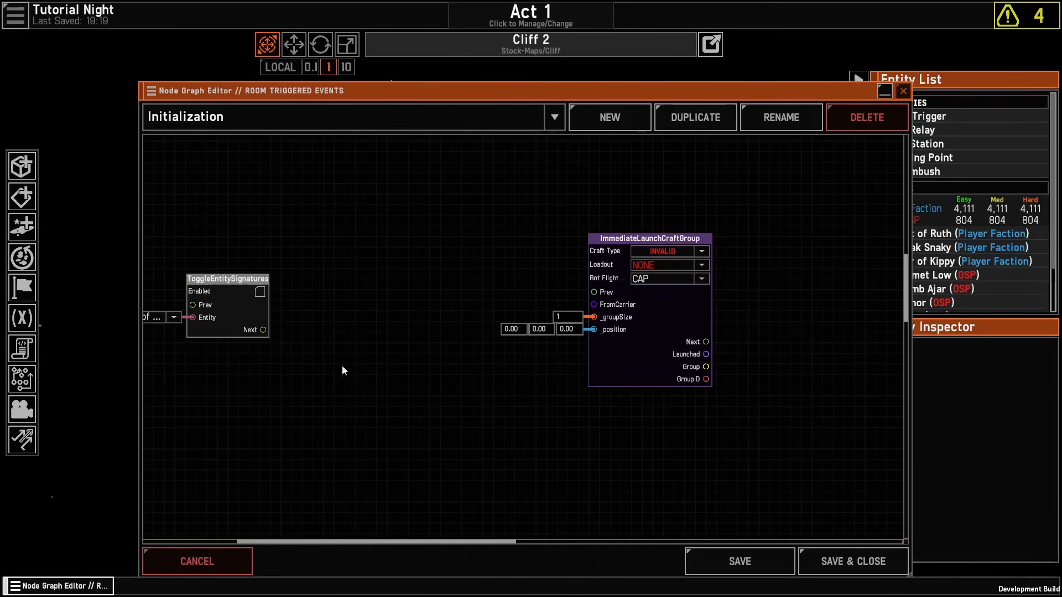
left_click_drag(263, 330, 353, 366)
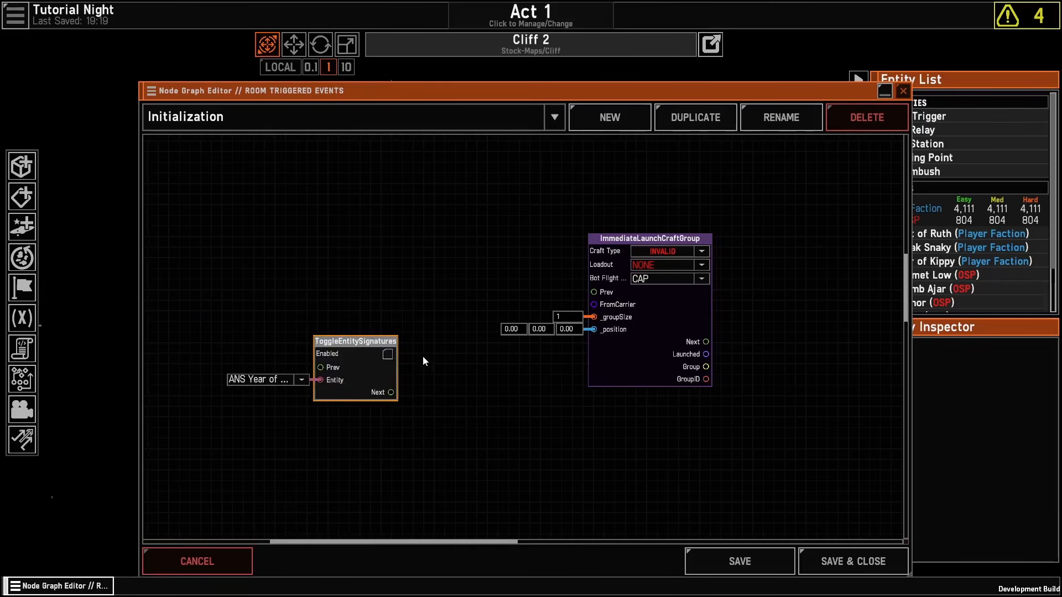
left_click(387, 354)
Step: Check which room entities can be chosen for the ToggleEntitySignatures node's Entity input
middle_click_drag(395, 258, 611, 185)
scroll(610, 185, "up", 2)
left_click(496, 323)
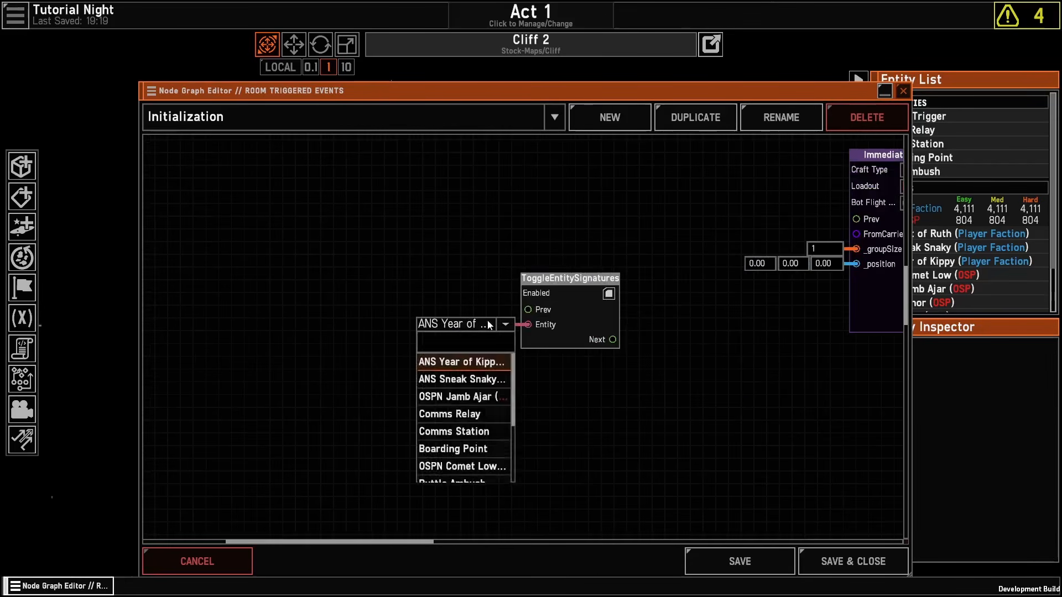
left_click(541, 286)
mouse_move(452, 248)
left_mouse_down()
mouse_move(574, 374)
mouse_move(666, 381)
left_mouse_up()
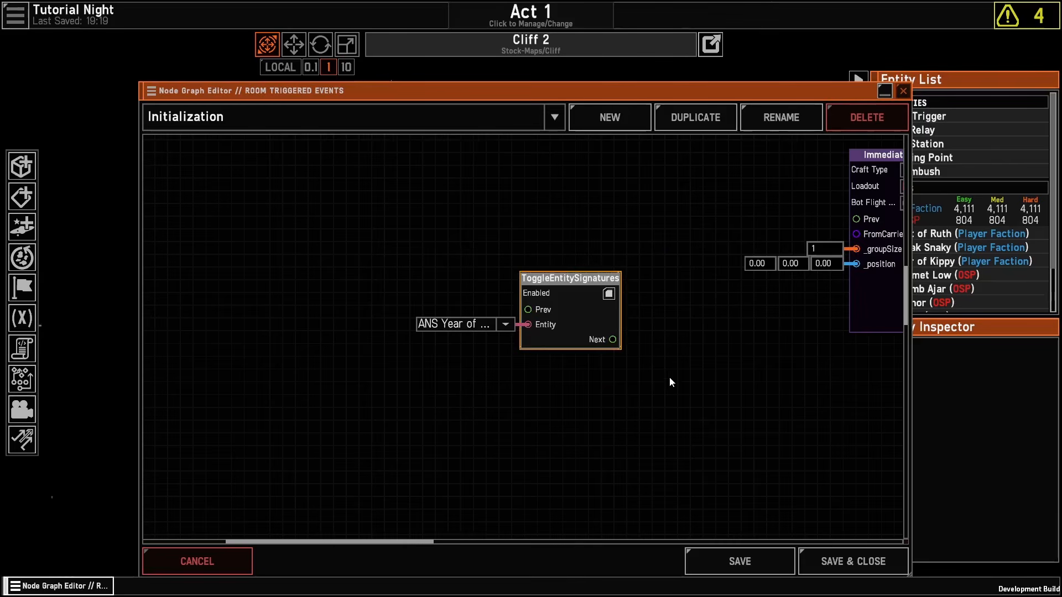
scroll(669, 377, "down", 2)
left_click_drag(677, 313, 526, 355)
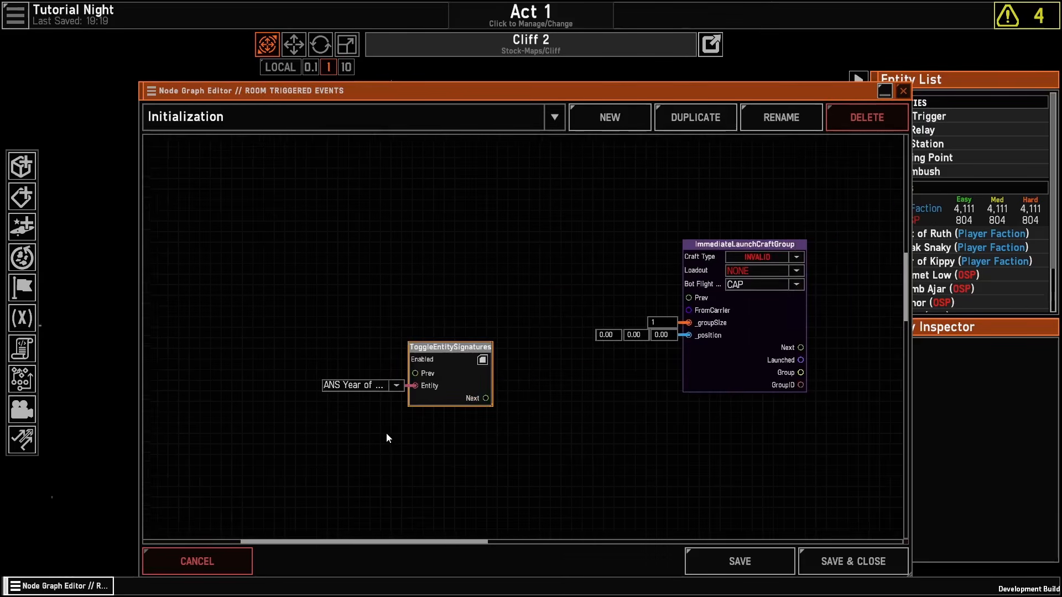
Step: Delete the ImmediateLaunchCraftGroup and ToggleEntitySignatures nodes and close the room event graph, discarding its unsaved changes
scroll(503, 418, "down", 2)
scroll(688, 454, "up", 1)
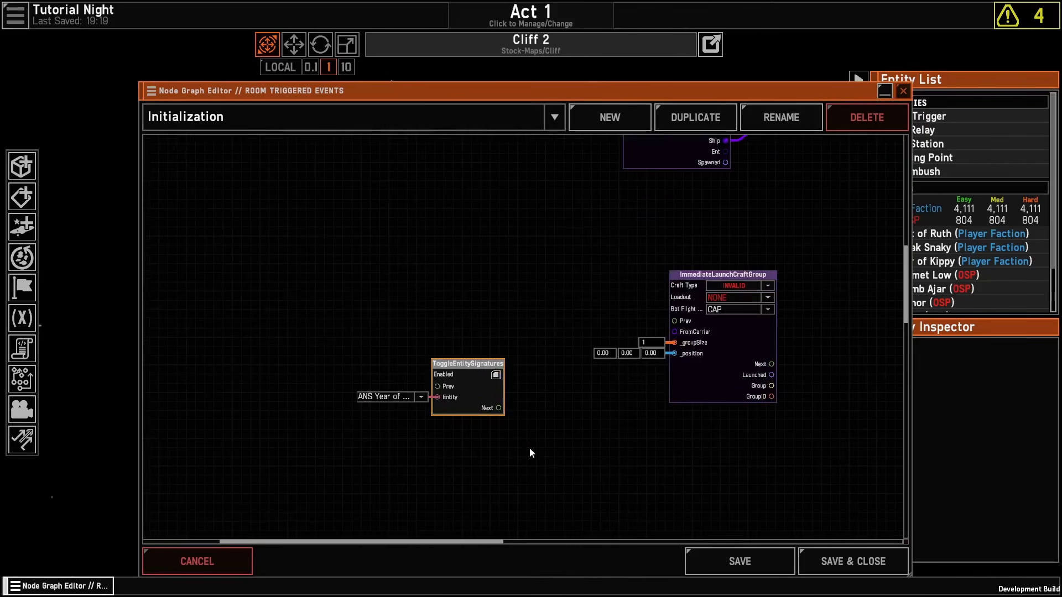
left_click_drag(526, 227, 822, 416)
left_click_drag(830, 296, 399, 443)
key("Delete")
left_click(904, 92)
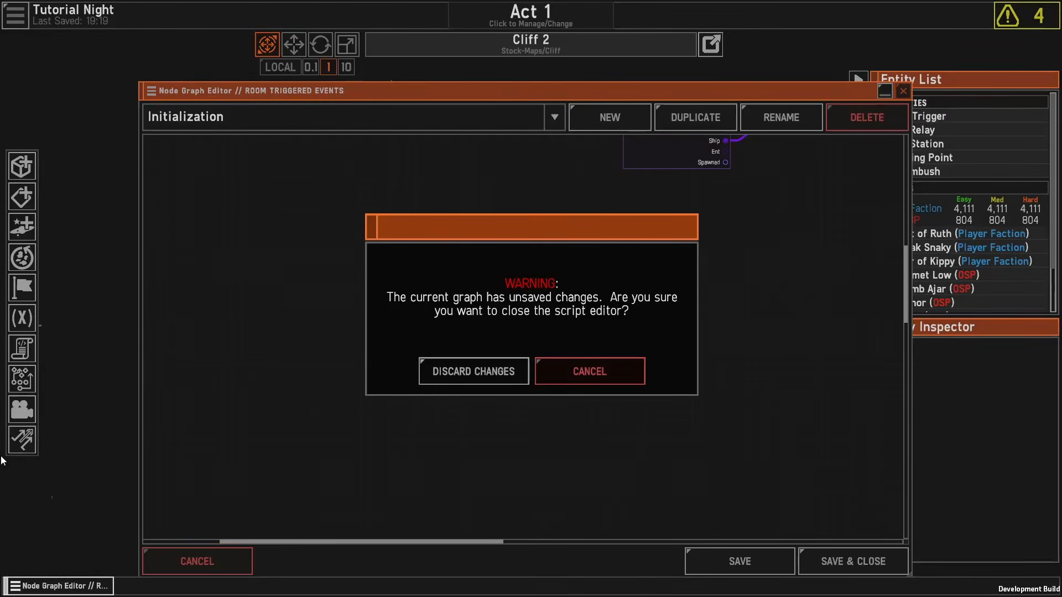
left_click(466, 371)
Step: Review the OSP AI strategy graph's area missions, ambush condition and task unit, and close the graph
left_click(22, 379)
scroll(482, 265, "down", 5)
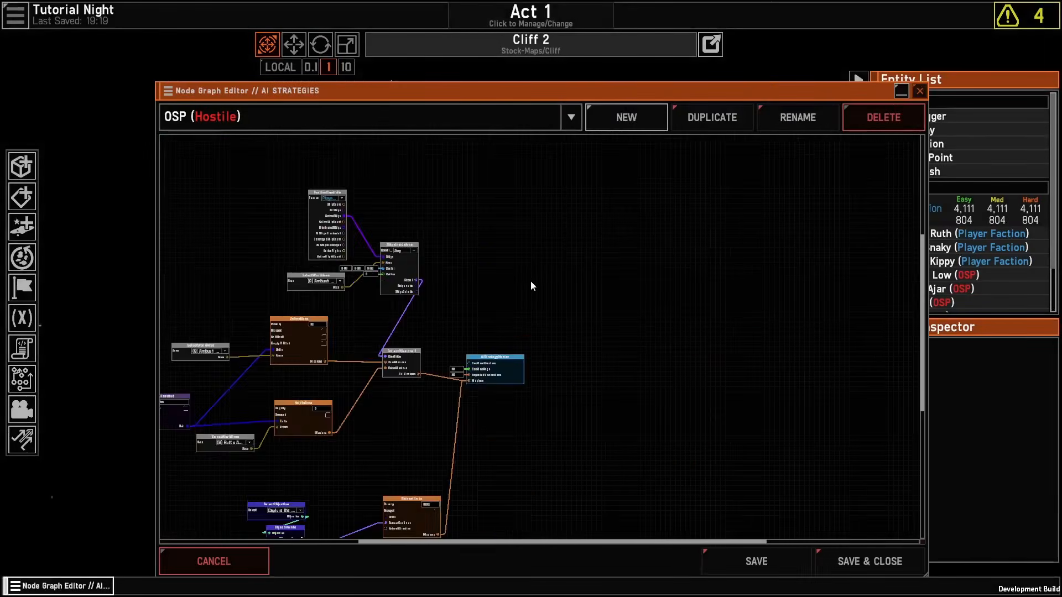
middle_click_drag(530, 280, 762, 229)
scroll(725, 343, "up", 2)
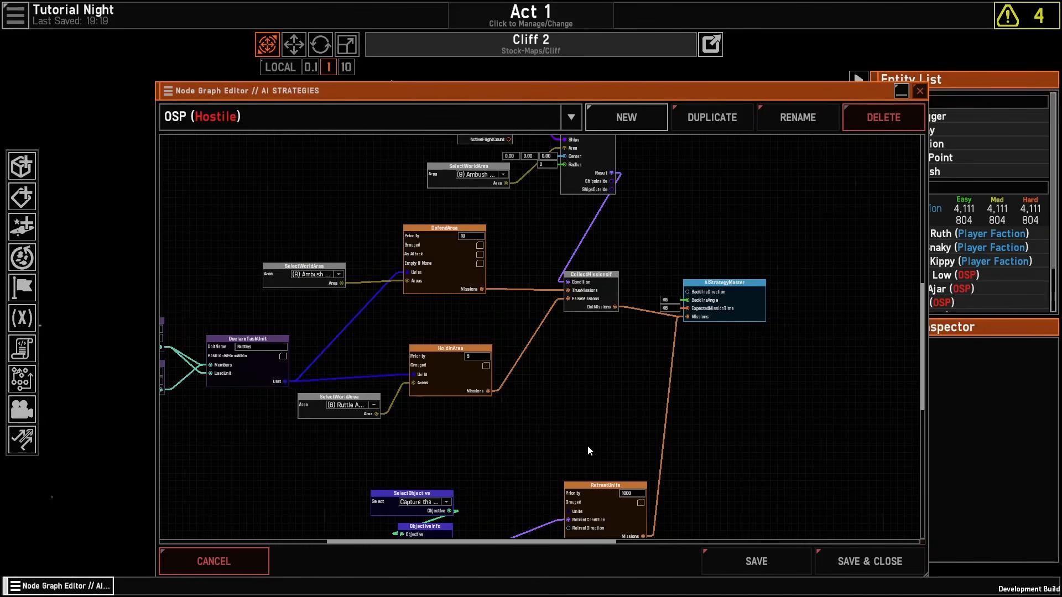
middle_click_drag(783, 428, 761, 523)
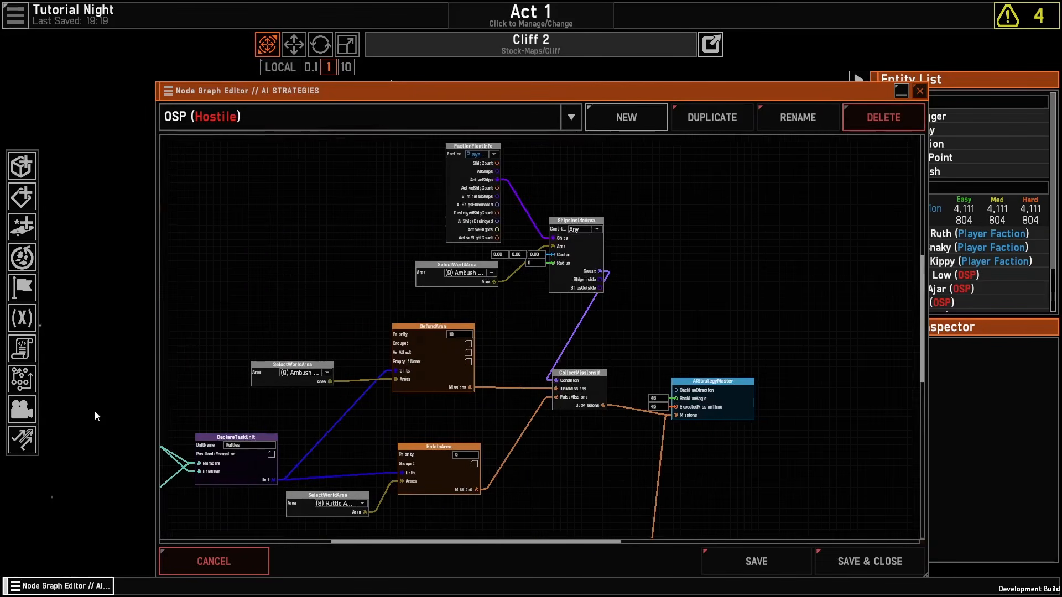
scroll(725, 413, "down", 1)
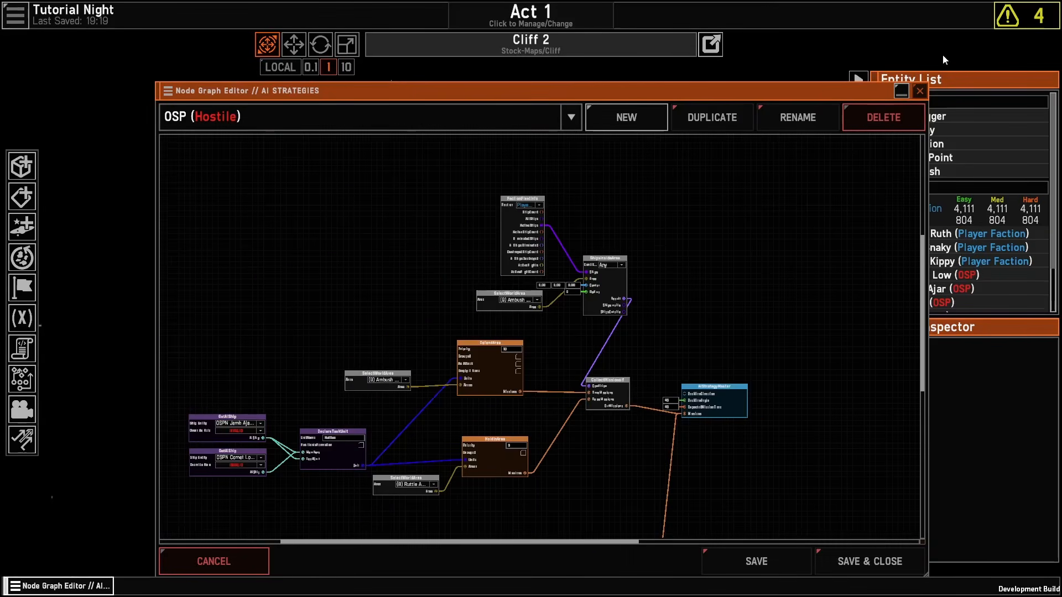
left_click(920, 90)
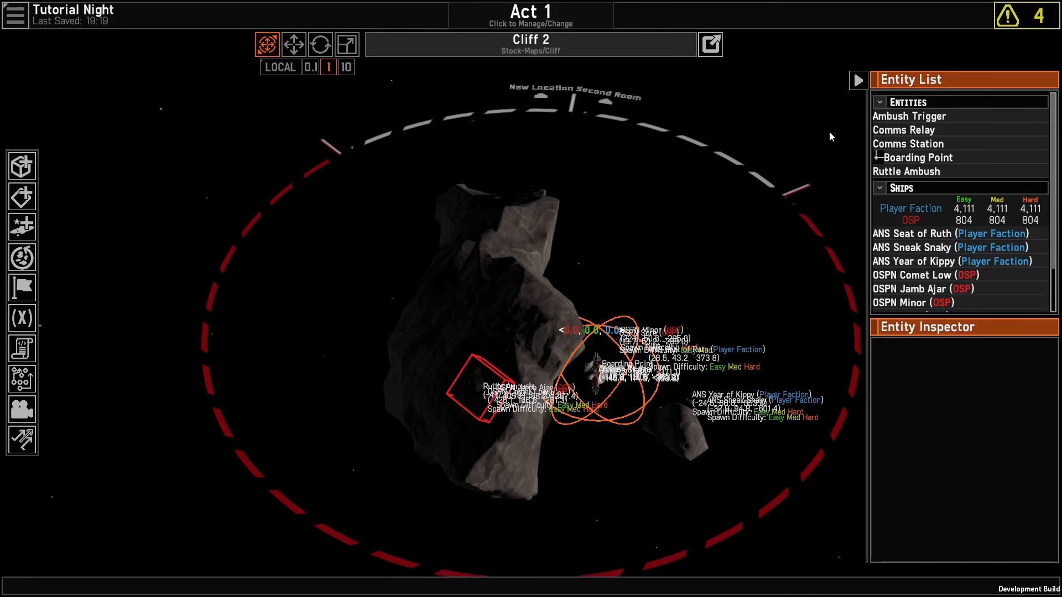
Step: Load Hemlock Tutorial Campaign from the Hemlock Final folder and enter its L2 Halo Orbit room
left_click(16, 16)
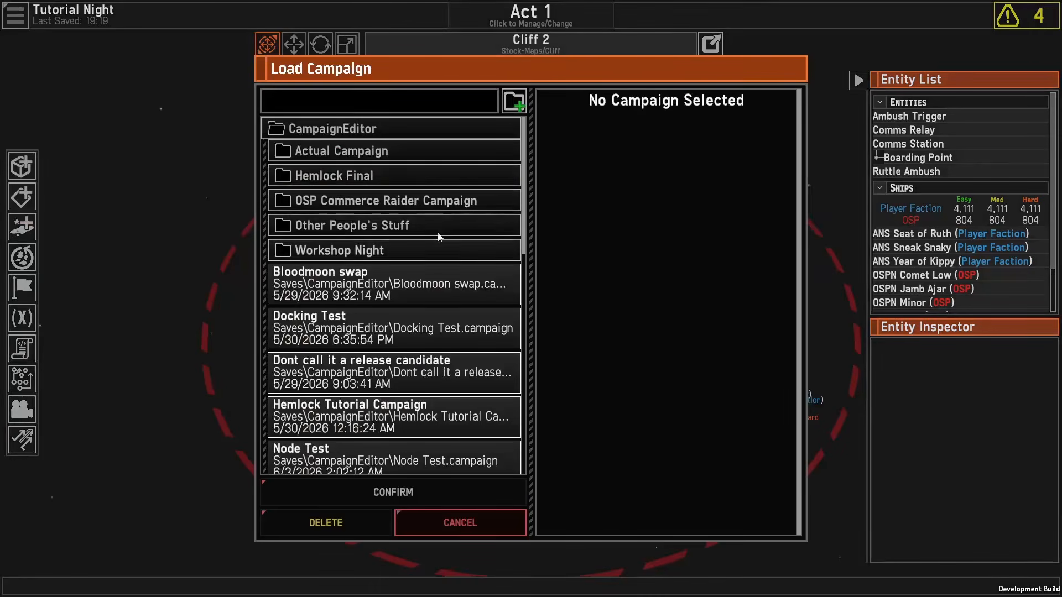
left_click(396, 176)
left_click(396, 176)
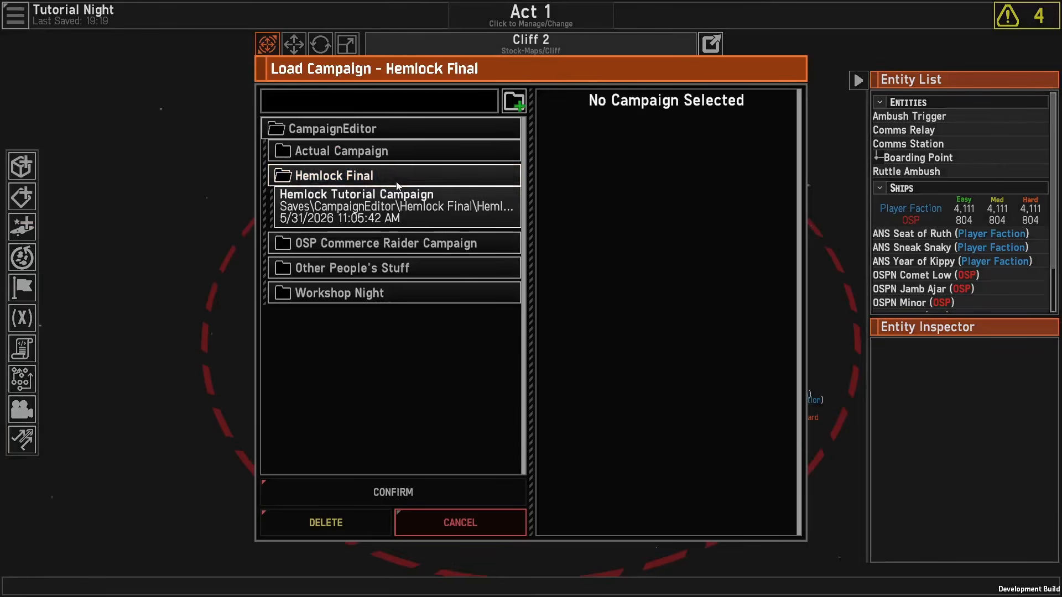
left_click(412, 214)
double_click(411, 213)
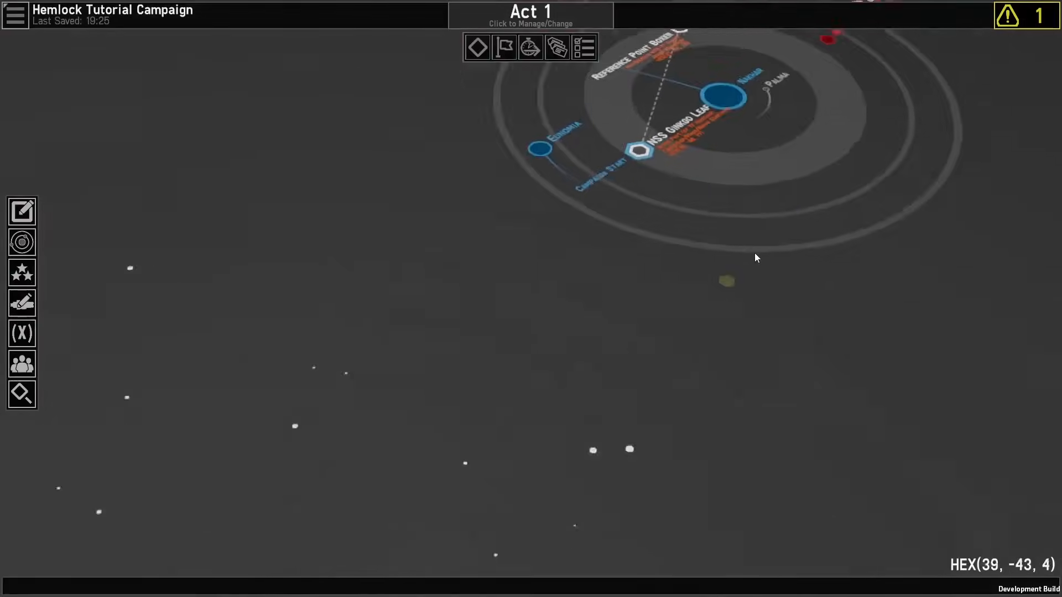
left_click(710, 225)
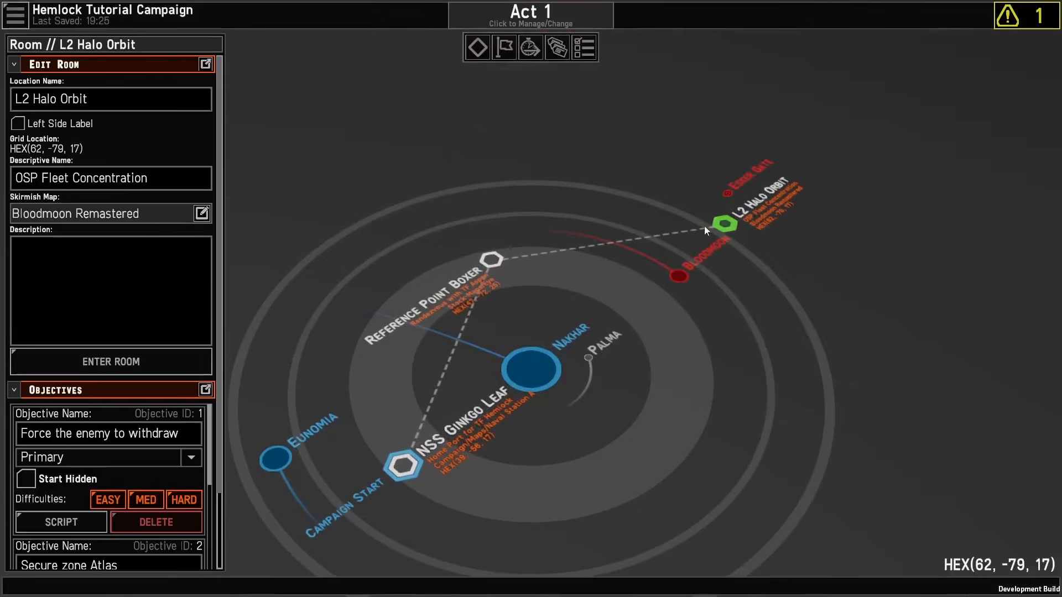
left_click(185, 360)
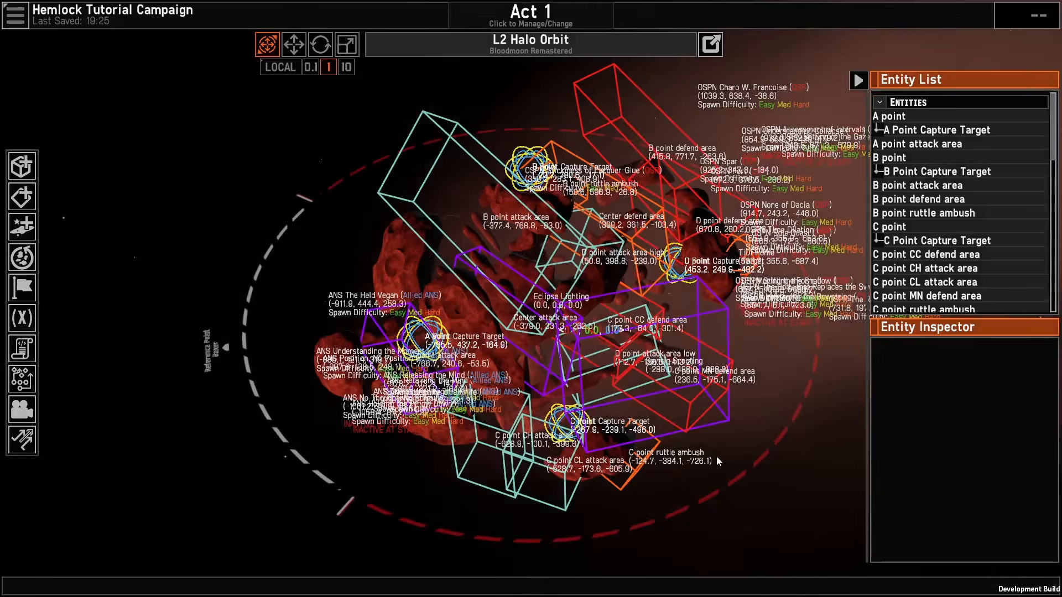
Step: Examine the B point and its capture target spheres up close in the L2 Halo Orbit room
right_click_drag(716, 456, 534, 246)
key("w")
scroll(672, 475, "up", 4)
key("s")
scroll(559, 420, "up", 4)
key("w")
scroll(579, 425, "down", 3)
scroll(579, 446, "up", 4)
scroll(534, 246, "down", 4)
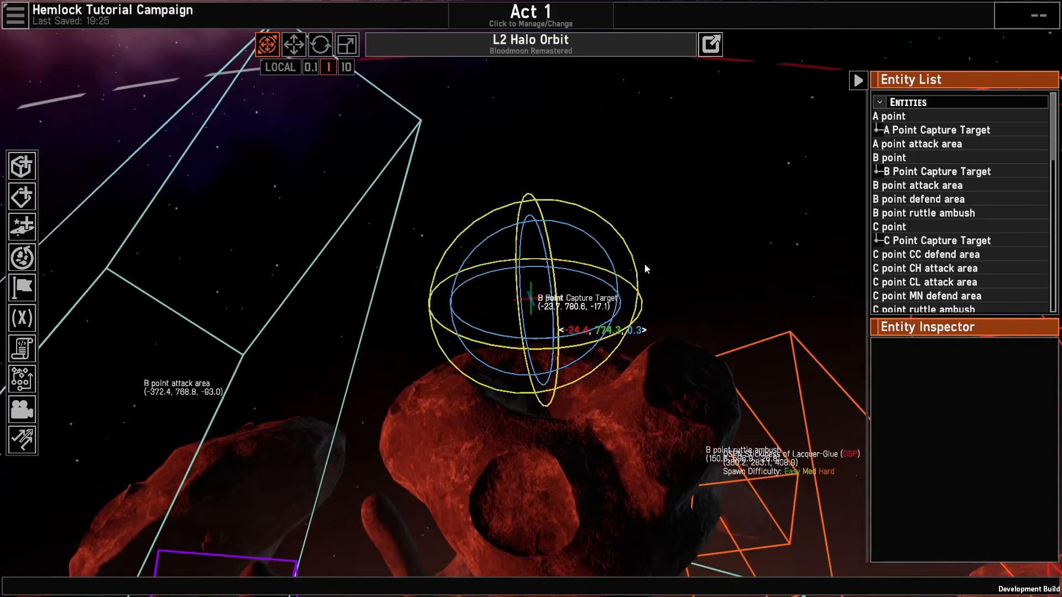
scroll(645, 263, "up", 3)
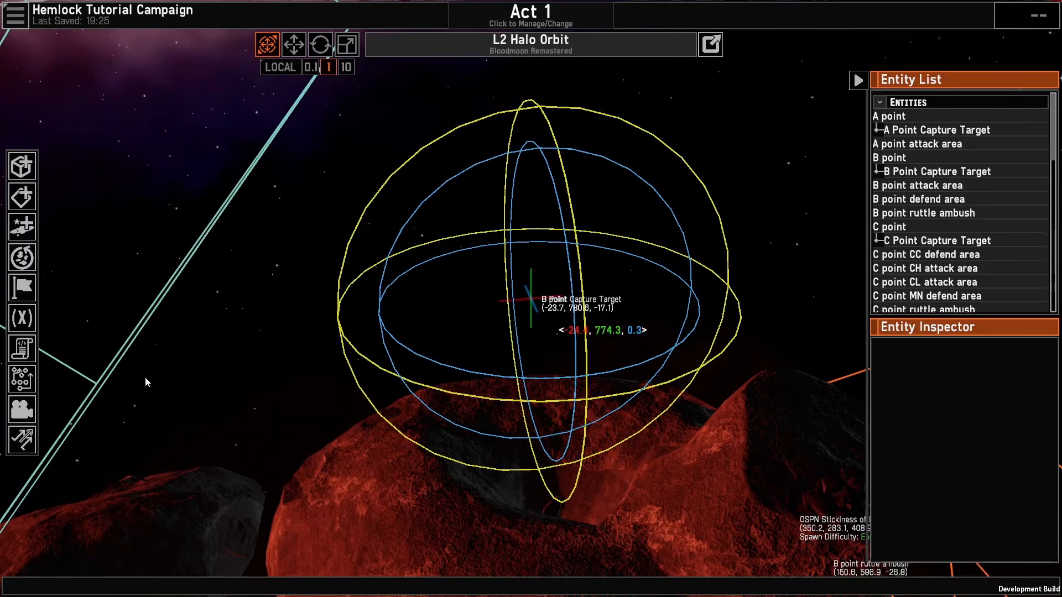
Step: Open the room's triggered events and examine the Point A ANS Capture Start graph's trigger conditions and dialog chain
left_click(21, 348)
left_click(336, 113)
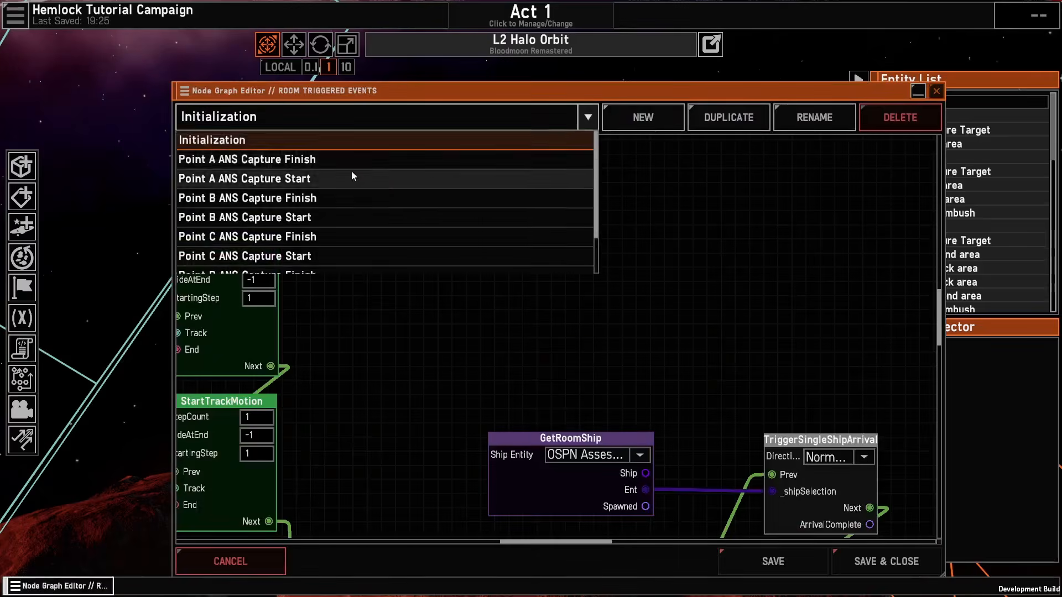
scroll(365, 178, "down", 2)
scroll(382, 172, "up", 2)
left_click(354, 177)
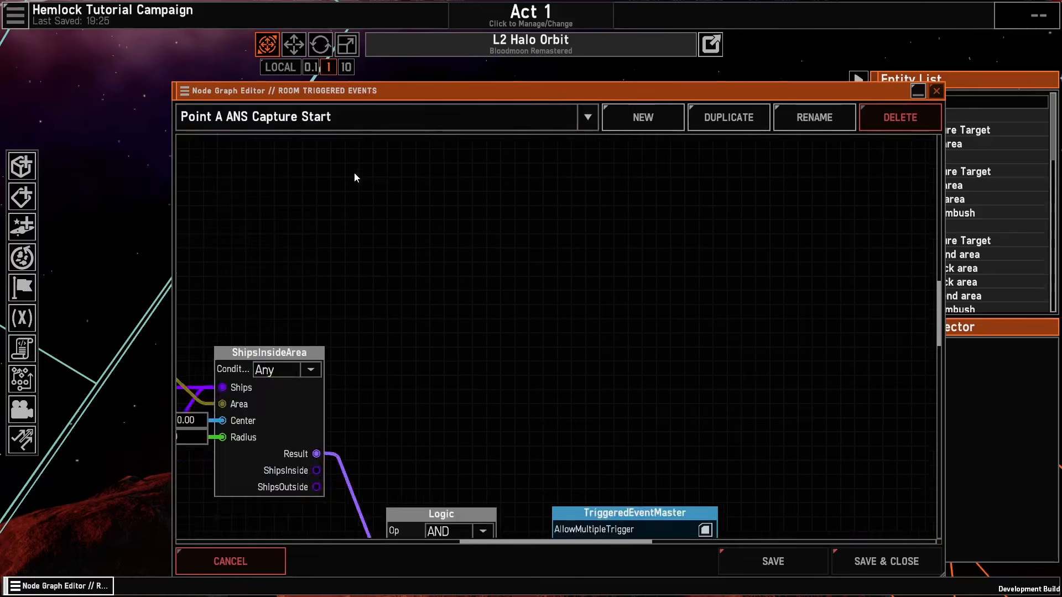
scroll(355, 173, "down", 3)
left_click_drag(367, 187, 516, 194)
scroll(659, 223, "down", 3)
scroll(517, 194, "down", 2)
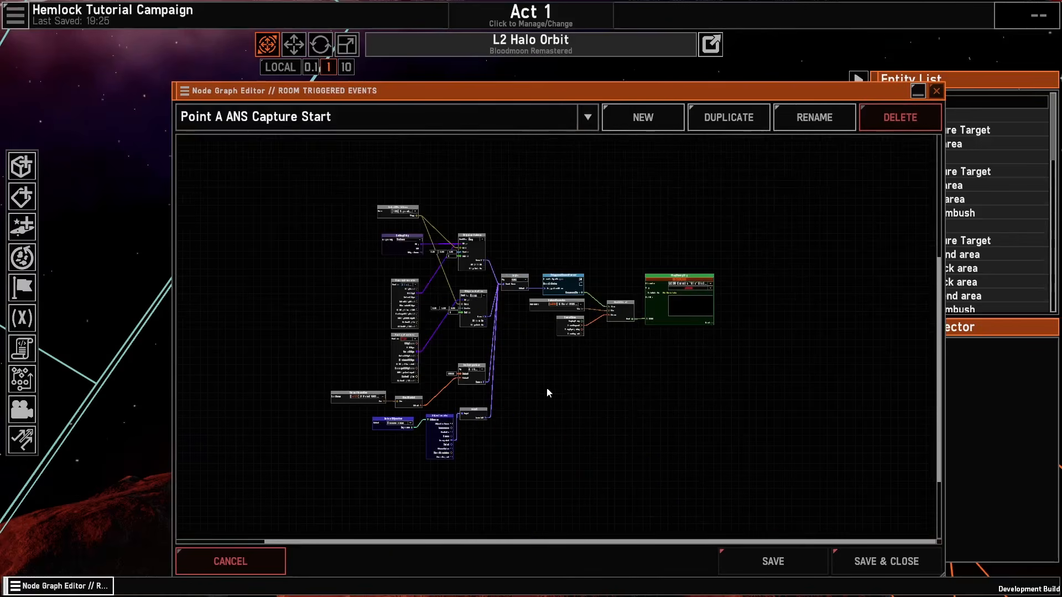
scroll(548, 393, "up", 2)
left_click_drag(559, 397, 705, 481)
Step: Examine the Point A ANS Capture Finish graph through to its end and close the event editor
left_click(271, 118)
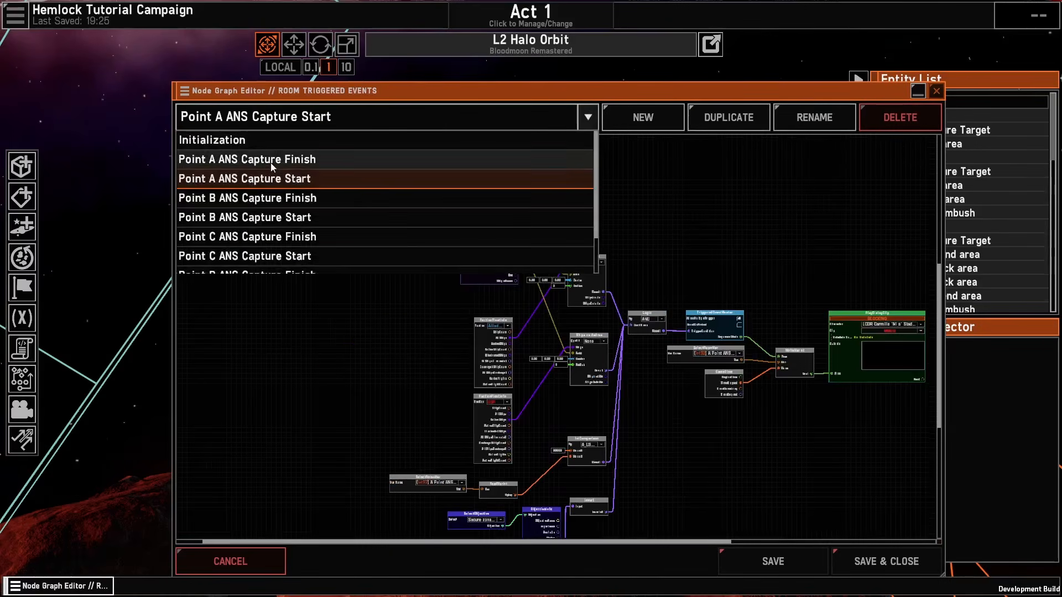
left_click(271, 160)
left_click_drag(597, 453, 525, 456)
left_click_drag(826, 435, 306, 435)
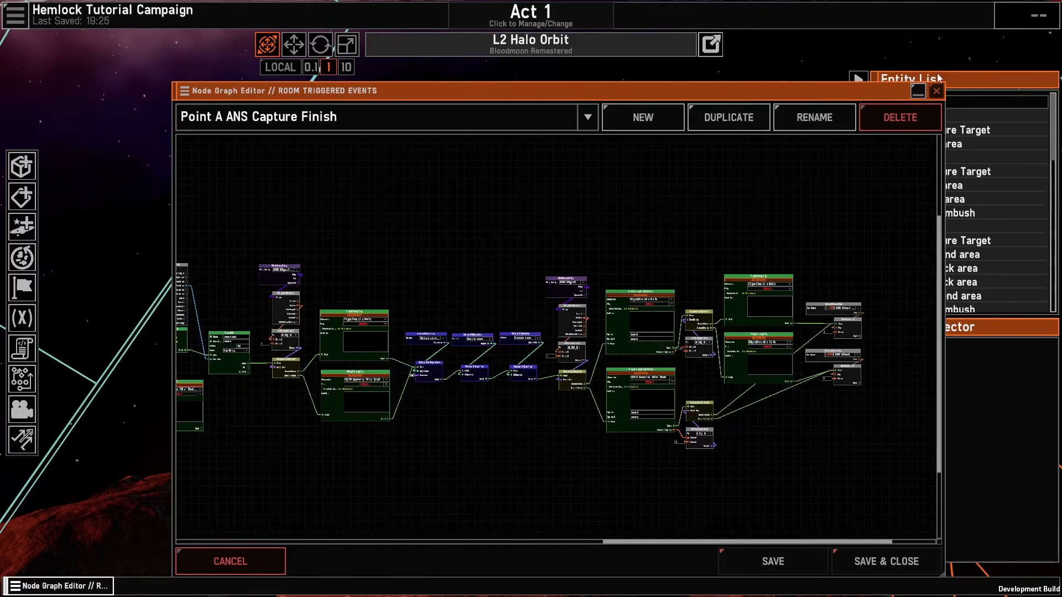
left_click(936, 90)
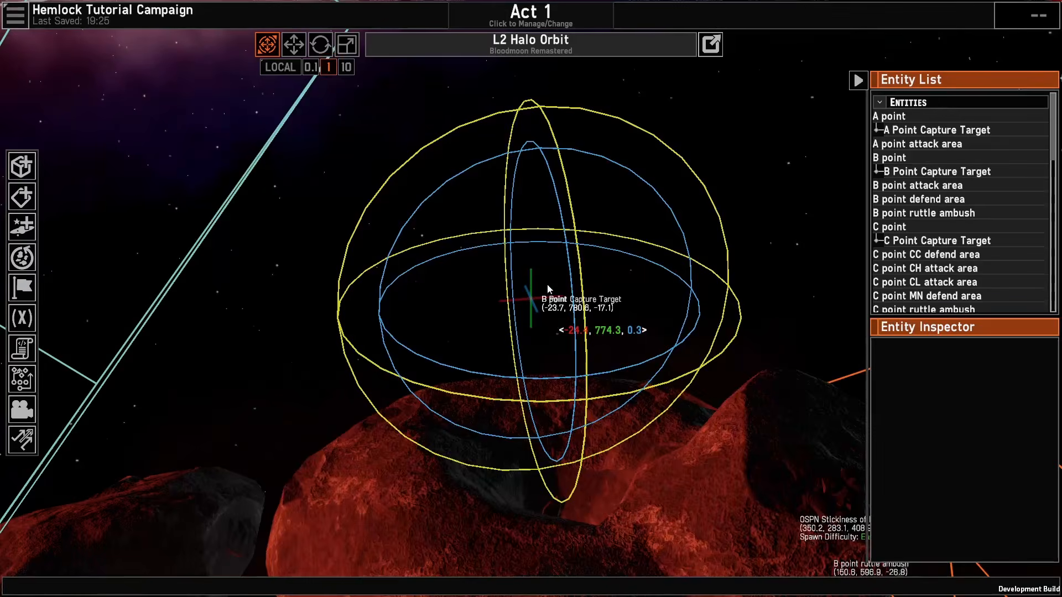
Step: Examine the room's Initialization event graph from its track motions and ship arrivals to the PlacePOI nodes for the capture points
scroll(549, 288, "down", 8)
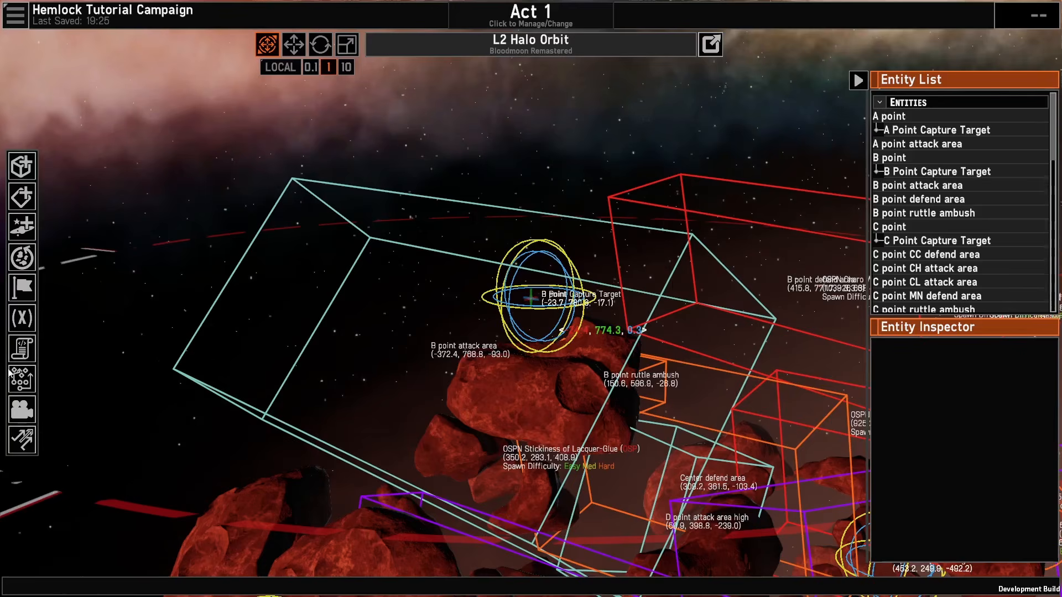
left_click(21, 354)
left_click_drag(473, 245, 747, 136)
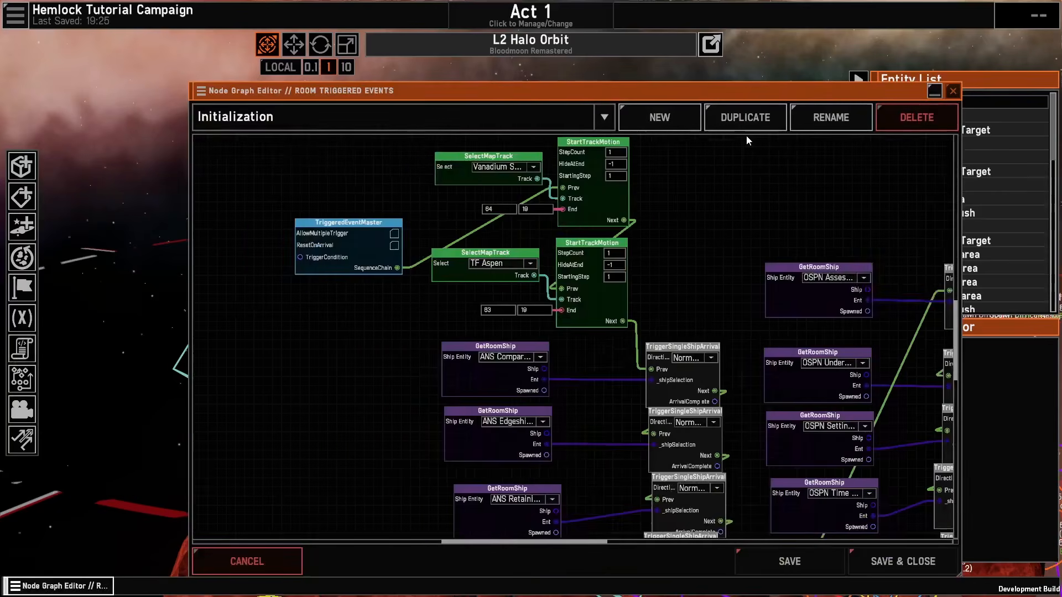
left_click_drag(888, 247, 234, 211)
left_click_drag(761, 275, 431, 170)
left_click_drag(465, 213, 585, 86)
scroll(539, 219, "up", 2)
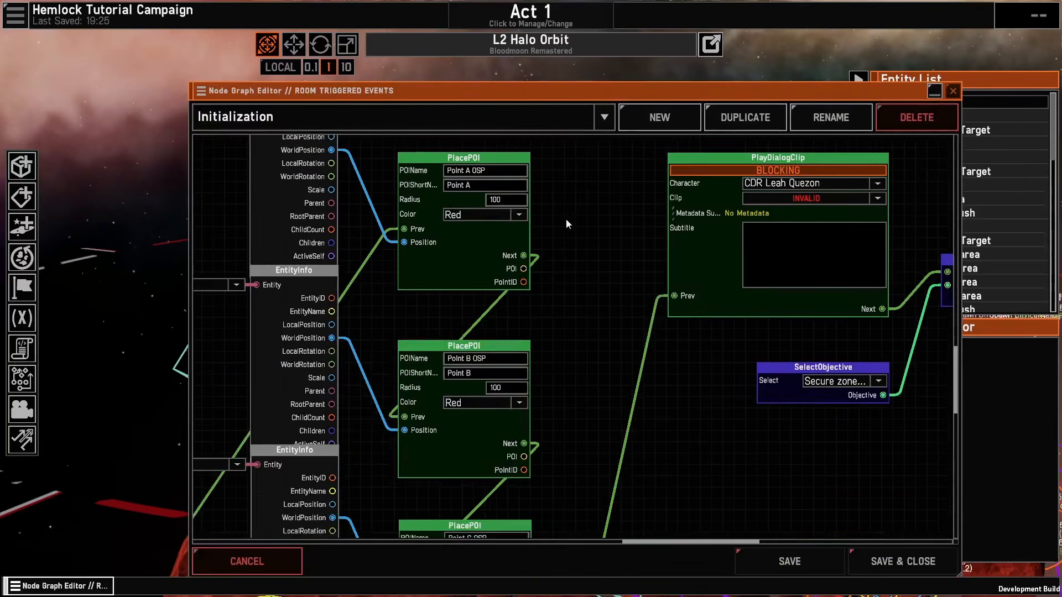
Step: Examine the Point A and Point B PlacePOI nodes with their EntityInfo position inputs and close the event editor
middle_click_drag(566, 223, 598, 364)
left_click_drag(432, 253, 589, 455)
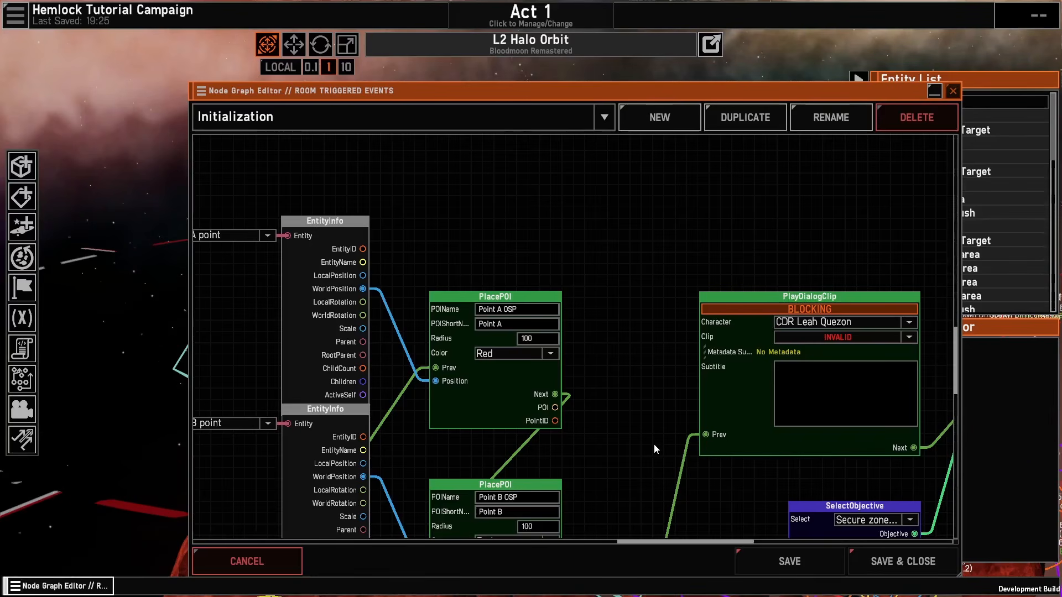
scroll(552, 227, "down", 3)
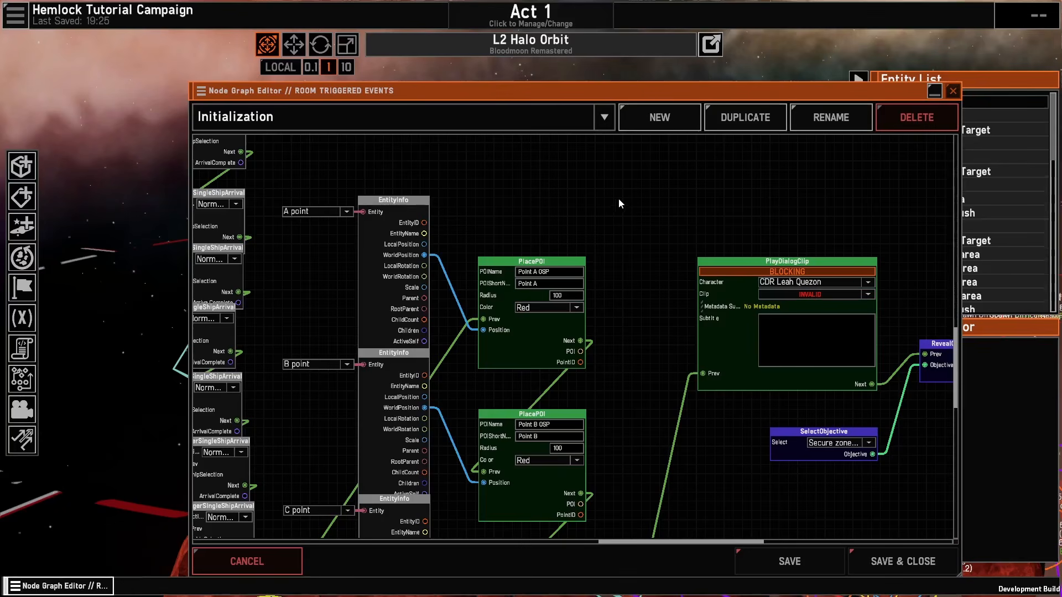
left_click(952, 91)
Step: Exit the Hemlock Tutorial Campaign to the main menu and start a fresh campaign editor session
left_click(16, 16)
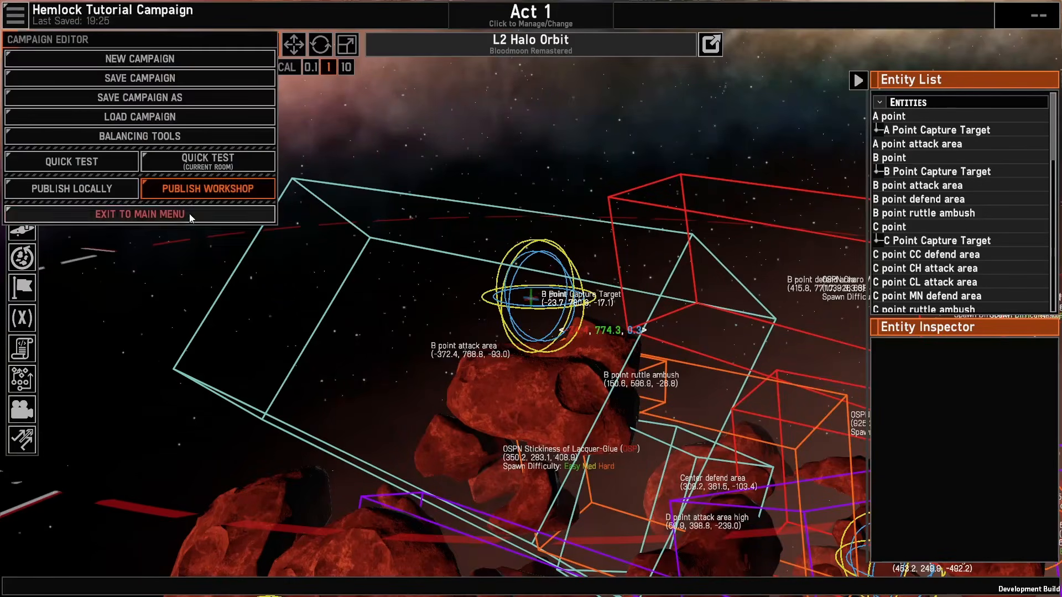
left_click(140, 218)
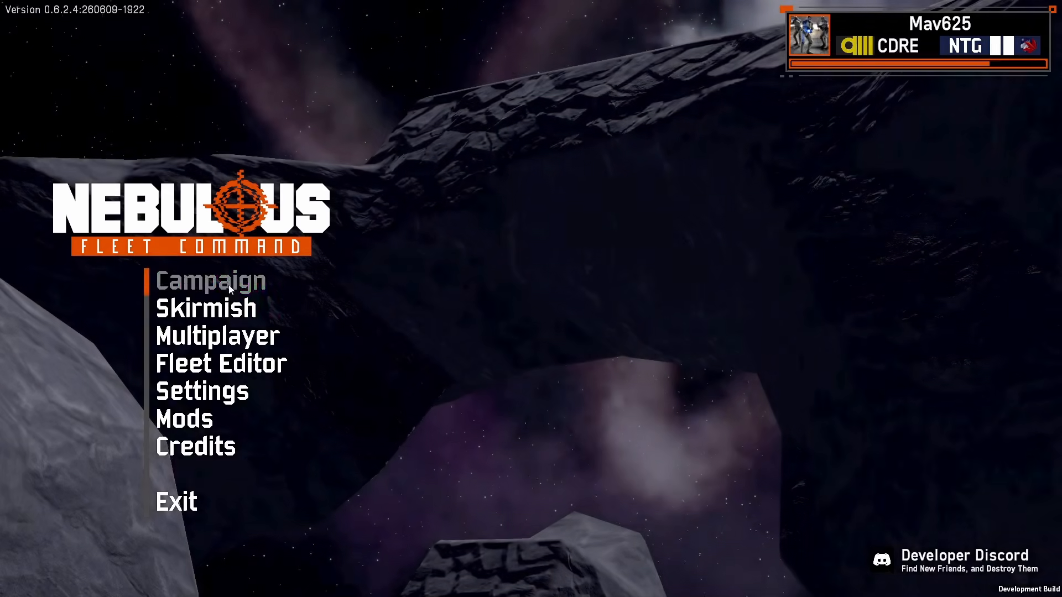
left_click(211, 281)
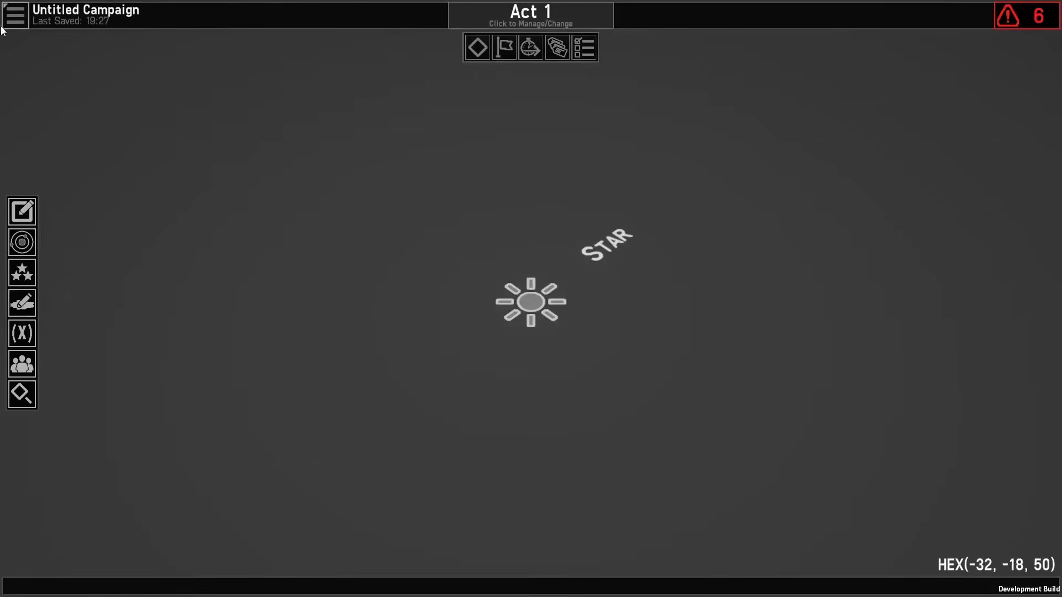
Step: Load the Tutorial Night campaign from the Workshop Night folder and open its Cliff 2 room for editing
left_click(14, 15)
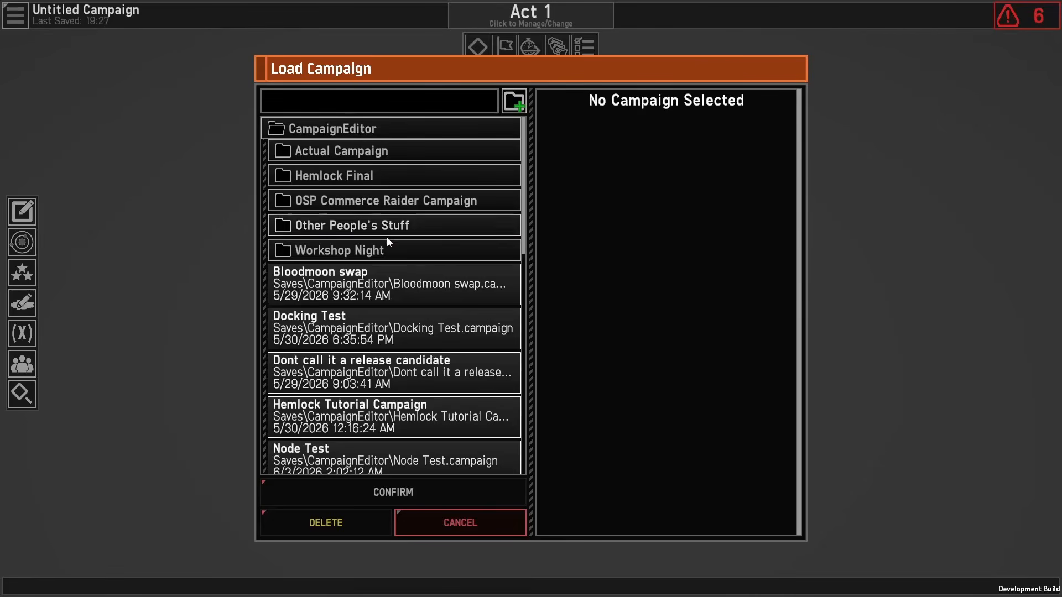
double_click(386, 244)
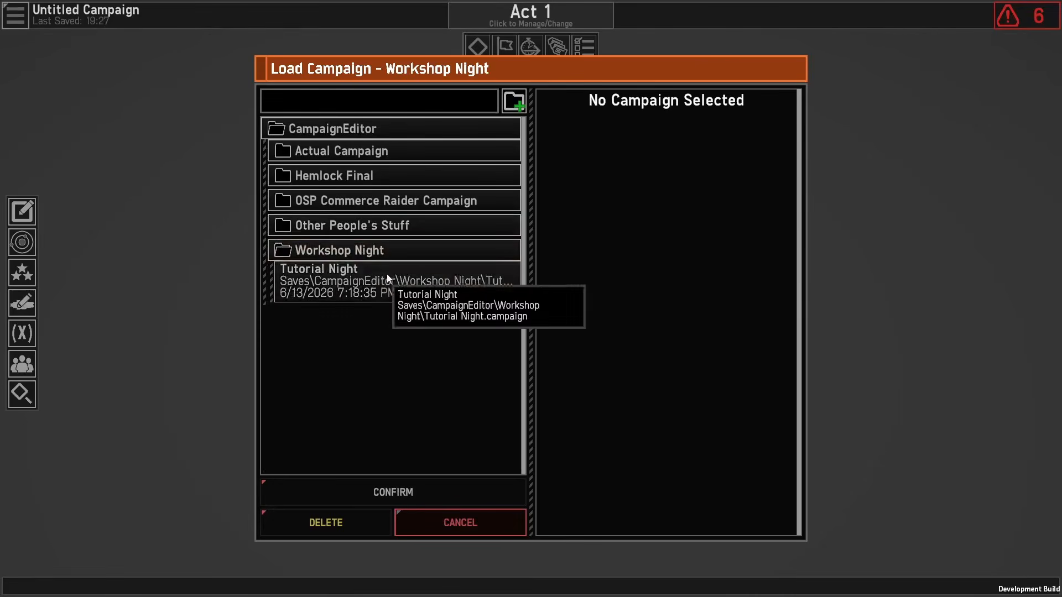
double_click(388, 276)
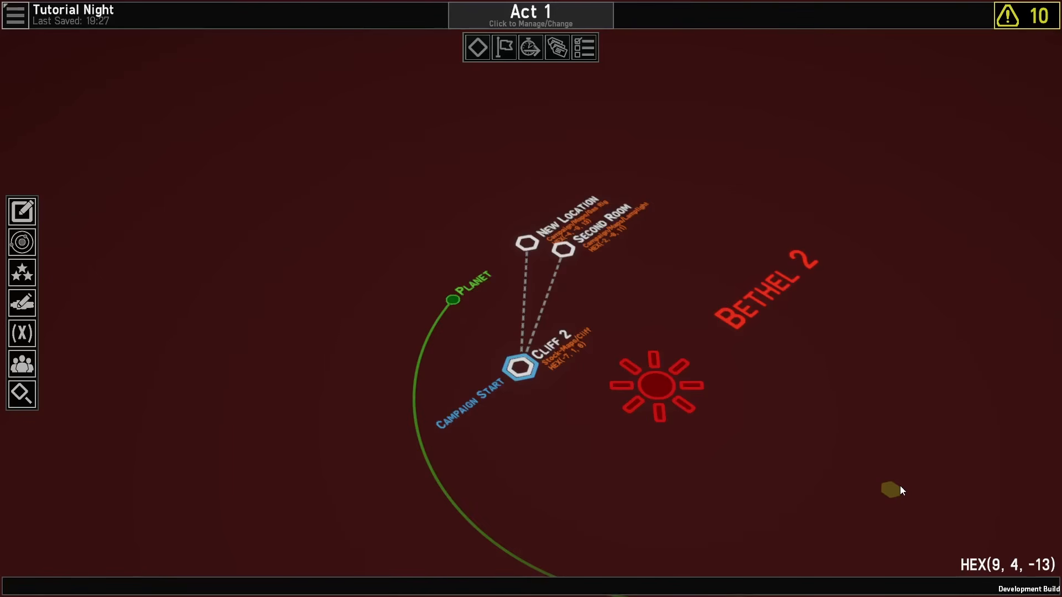
left_click(521, 375)
left_click(138, 357)
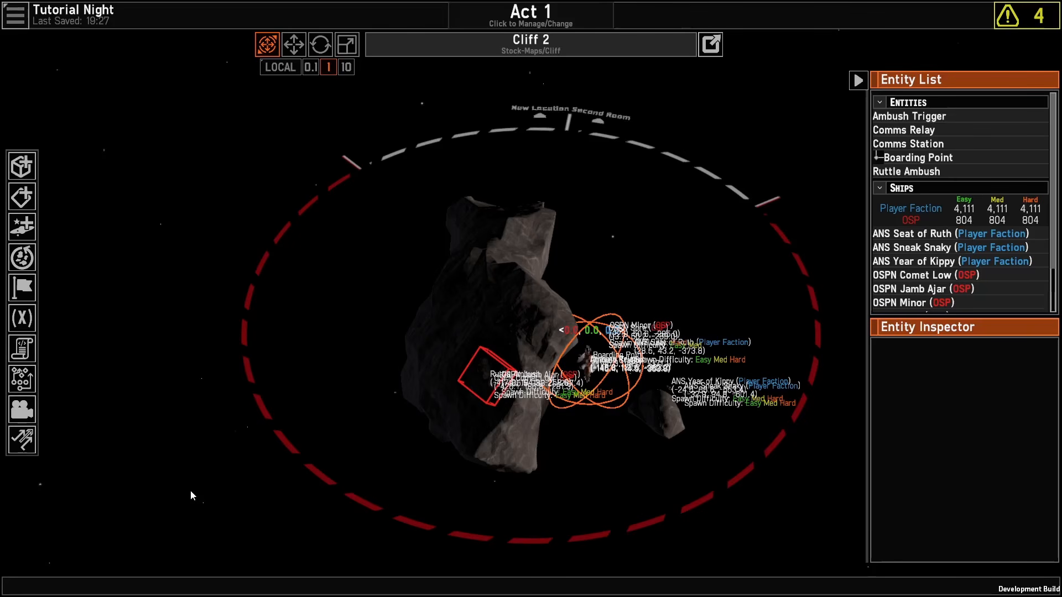
scroll(214, 515, "up", 3)
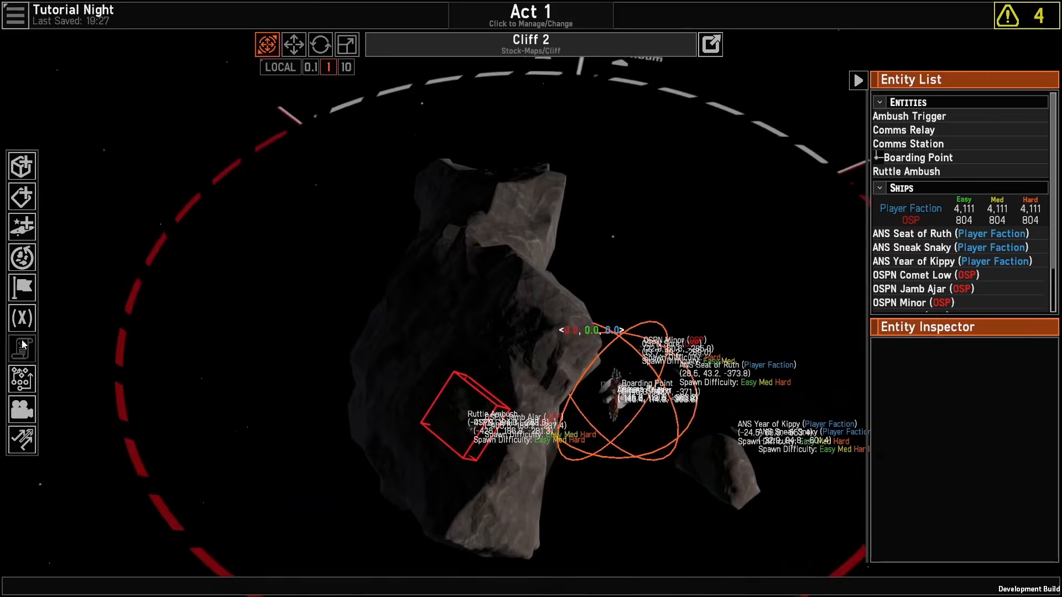
Step: Open the room's triggered events and add a SetShipBattleshort node to the Initialization graph
left_click(22, 349)
left_click_drag(453, 263, 425, 431)
right_click(426, 437)
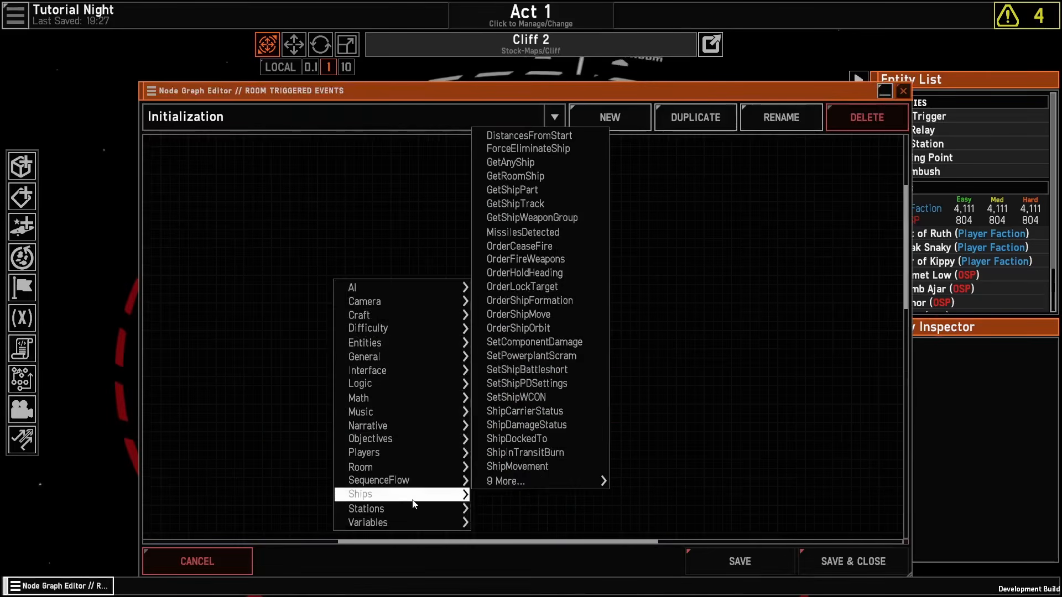
mouse_move(441, 497)
left_click(527, 370)
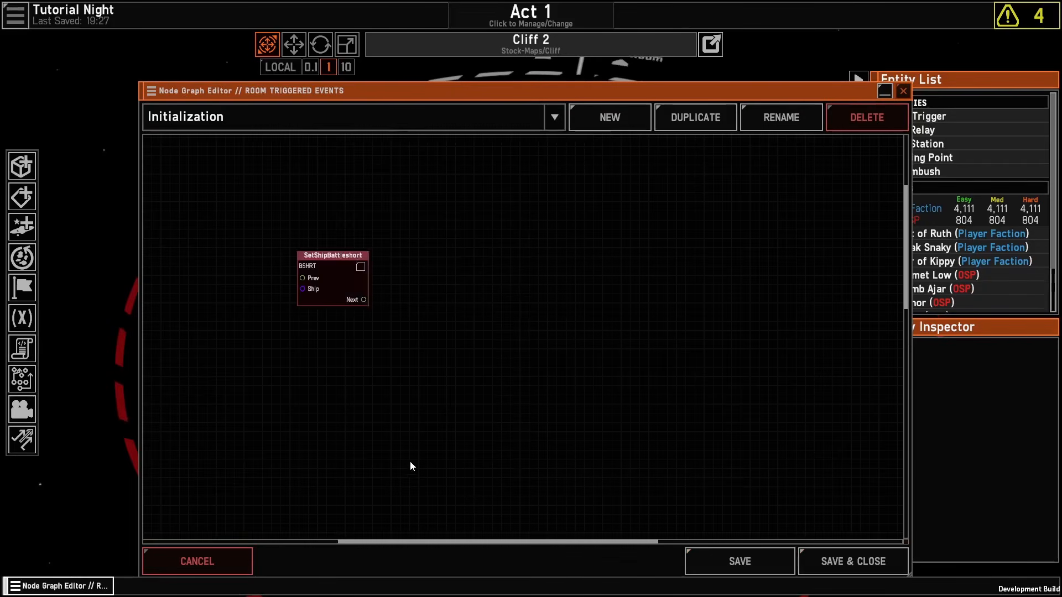
Step: Add a SetPowerplantScram node to the Initialization graph and place it below the SetShipBattleshort node
right_click(420, 459)
mouse_move(423, 448)
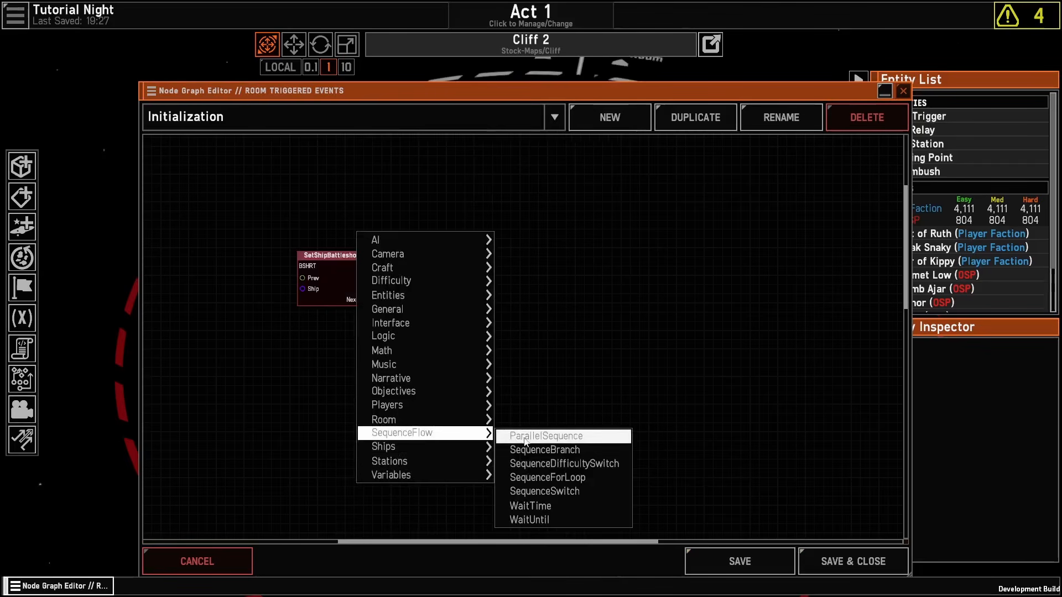
mouse_move(532, 444)
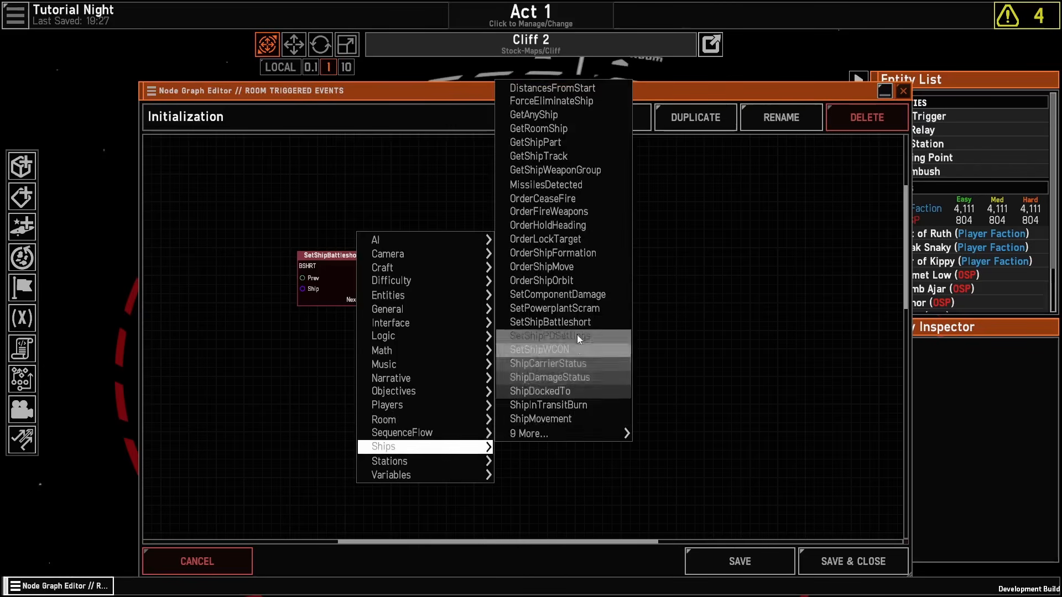
left_click(589, 317)
left_click_drag(371, 466, 422, 346)
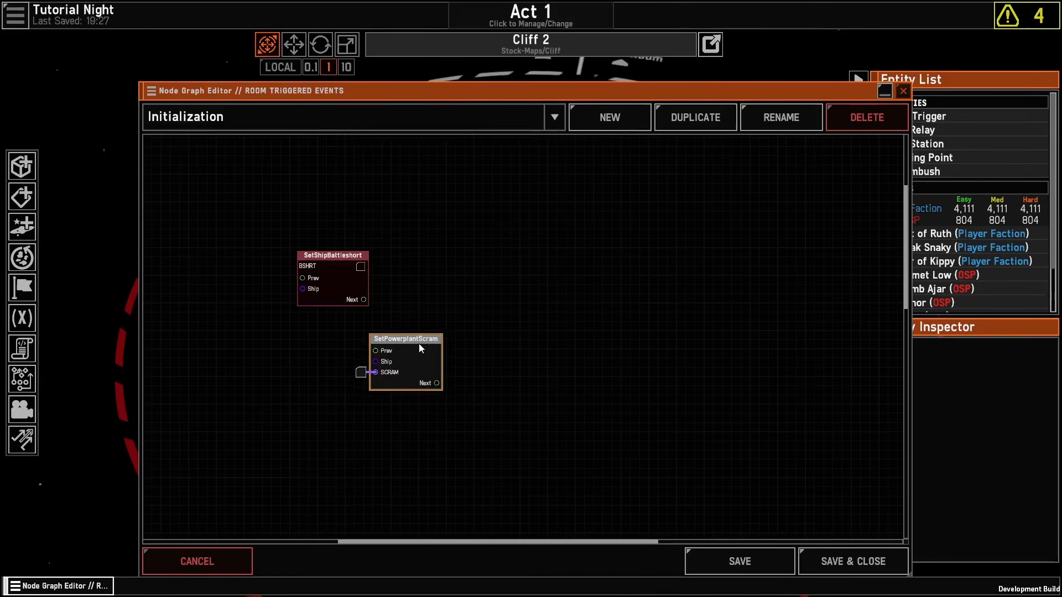
Step: Delete the SetPowerplantScram and SetShipBattleshort nodes and close the event editor, discarding the changes
left_click_drag(577, 342, 405, 426)
scroll(549, 387, "up", 2)
key("Delete")
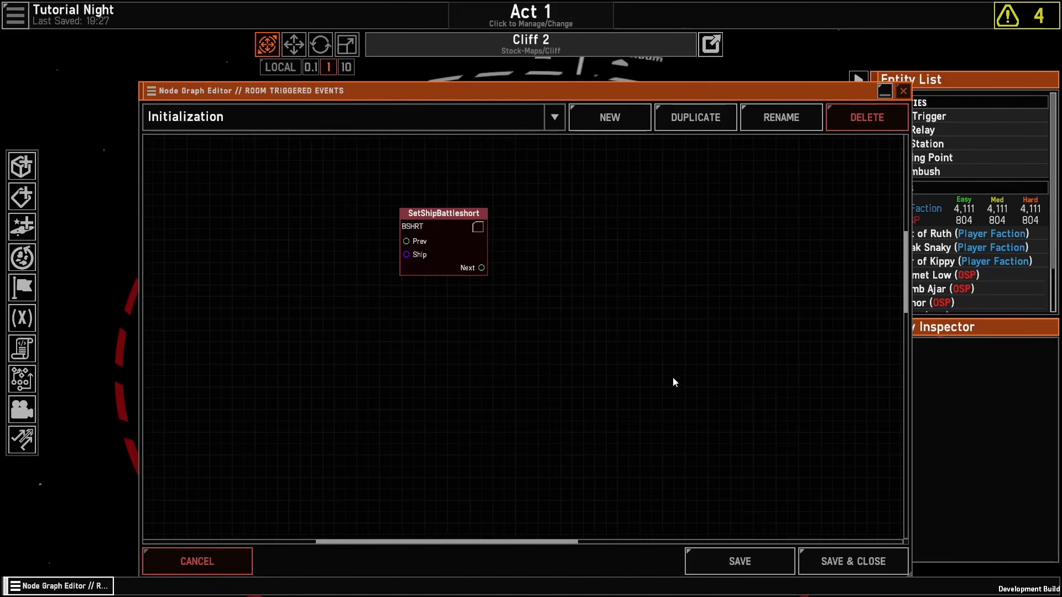
left_click_drag(507, 201, 408, 337)
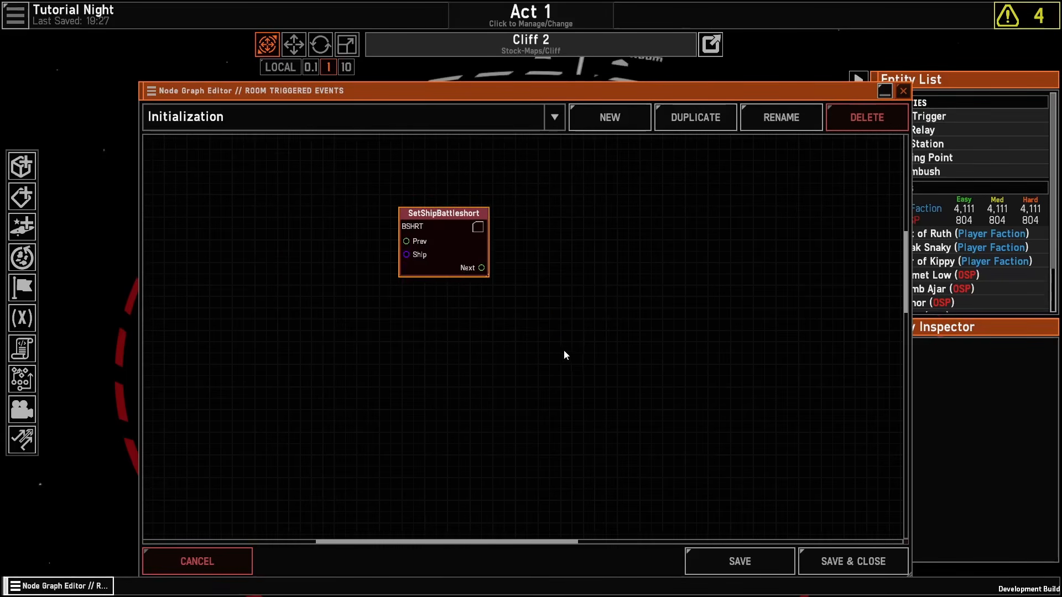
key("Delete")
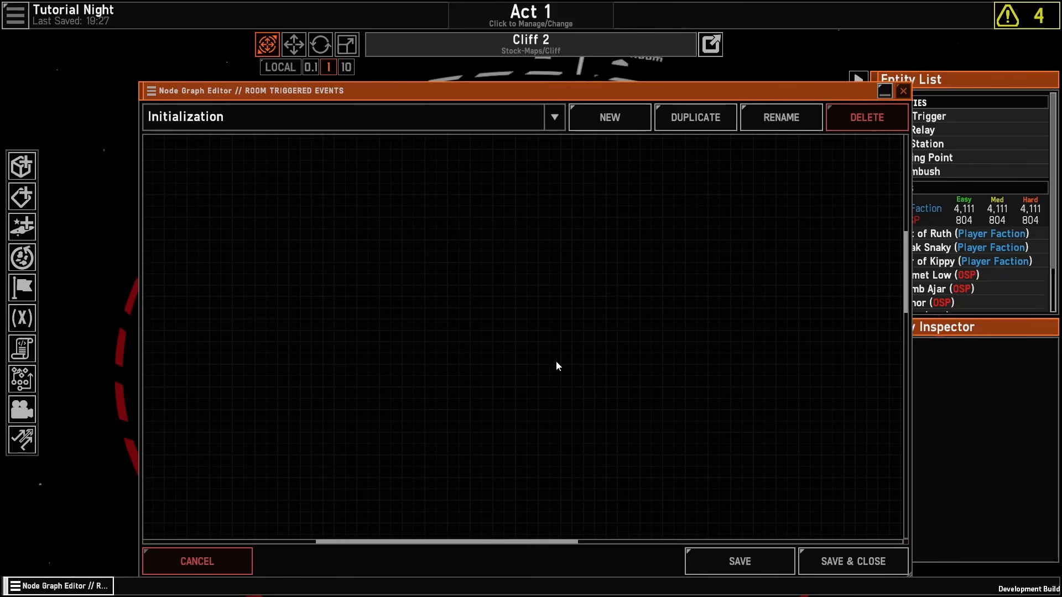
left_click(904, 91)
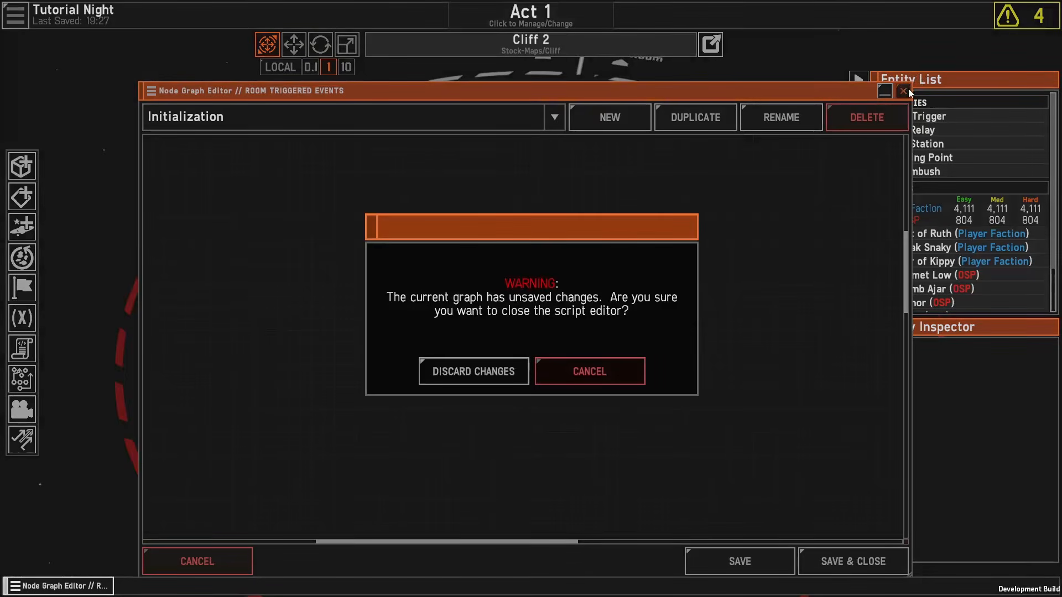
left_click(511, 372)
Step: Exit the campaign editor to the main menu and bring up the list of saved campaign games
left_click(8, 9)
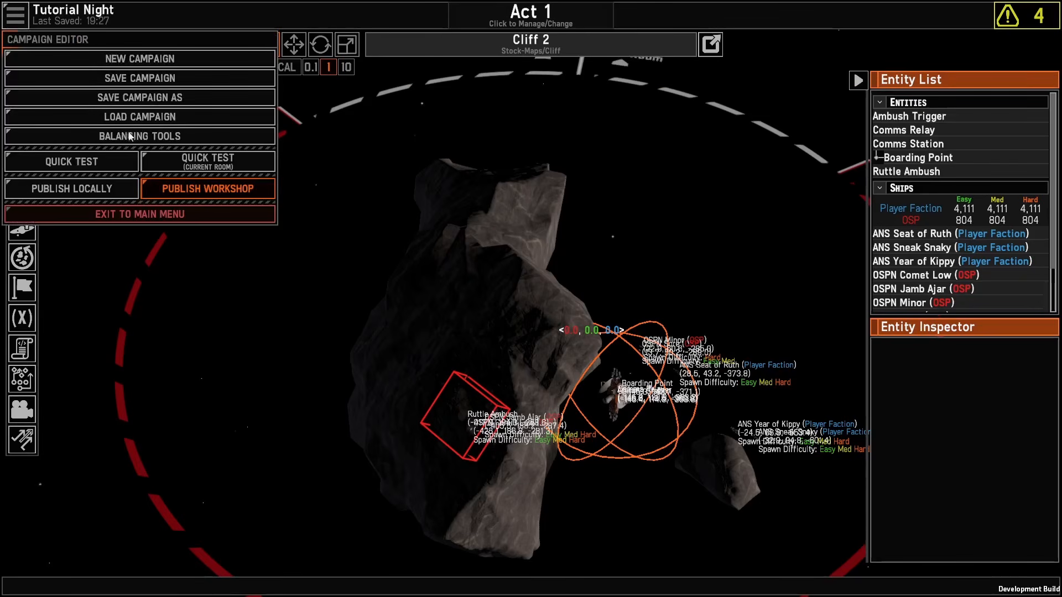
left_click(197, 214)
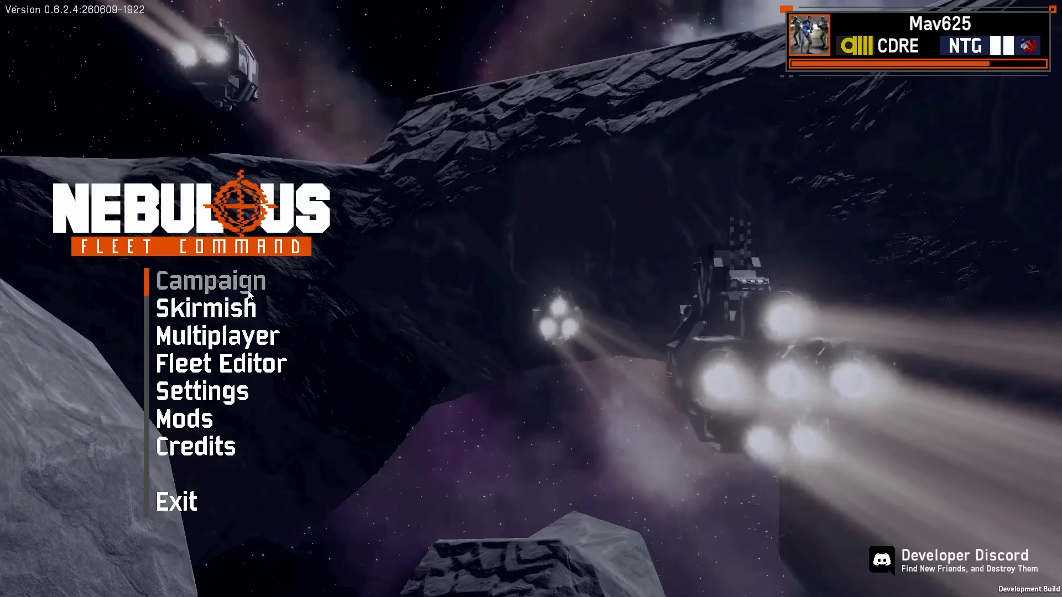
left_click(248, 293)
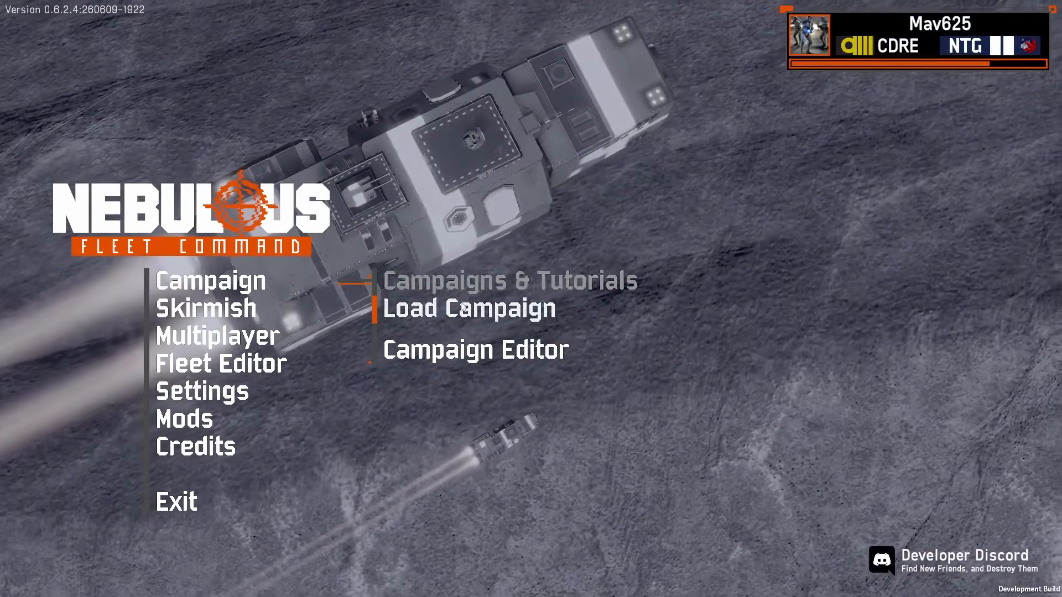
left_click(451, 310)
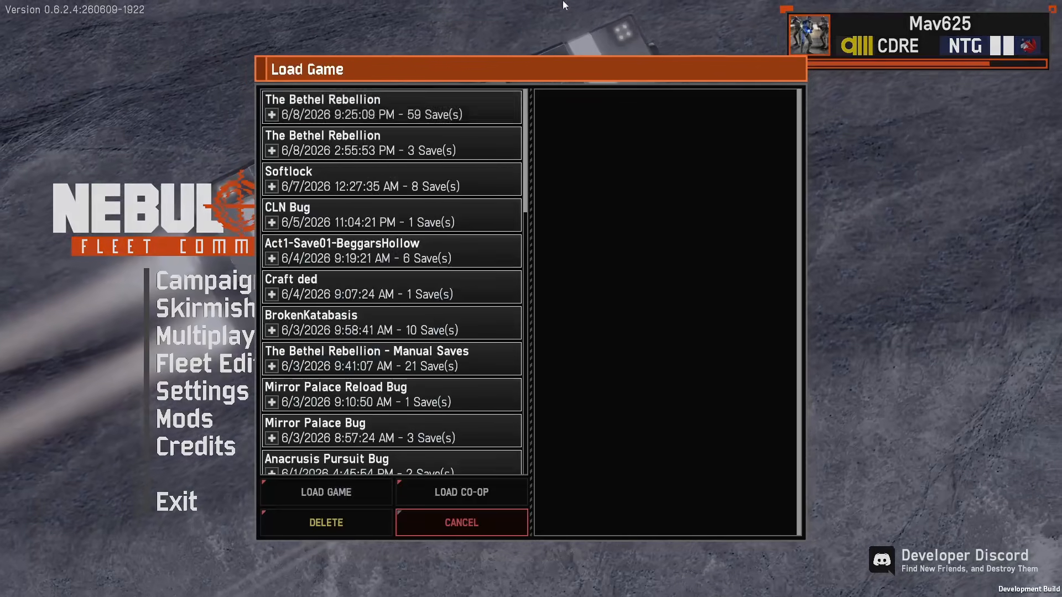
Step: Load the AutoSave #26 Mirror Palace game from the newest group of The Bethel Rebellion saves
left_click(410, 118)
scroll(418, 237, "down", 10)
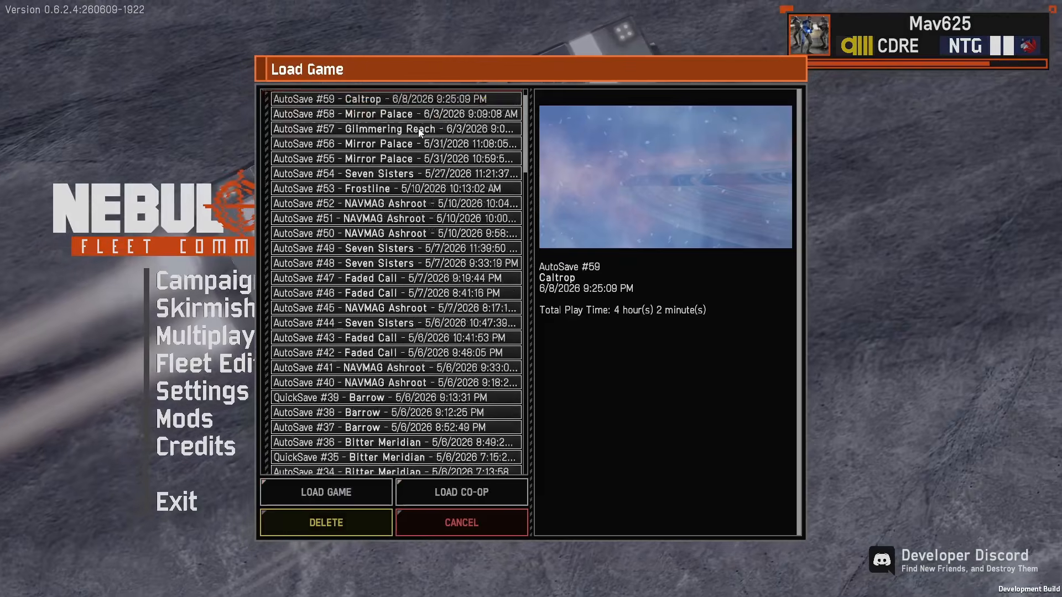
scroll(418, 237, "down", 10)
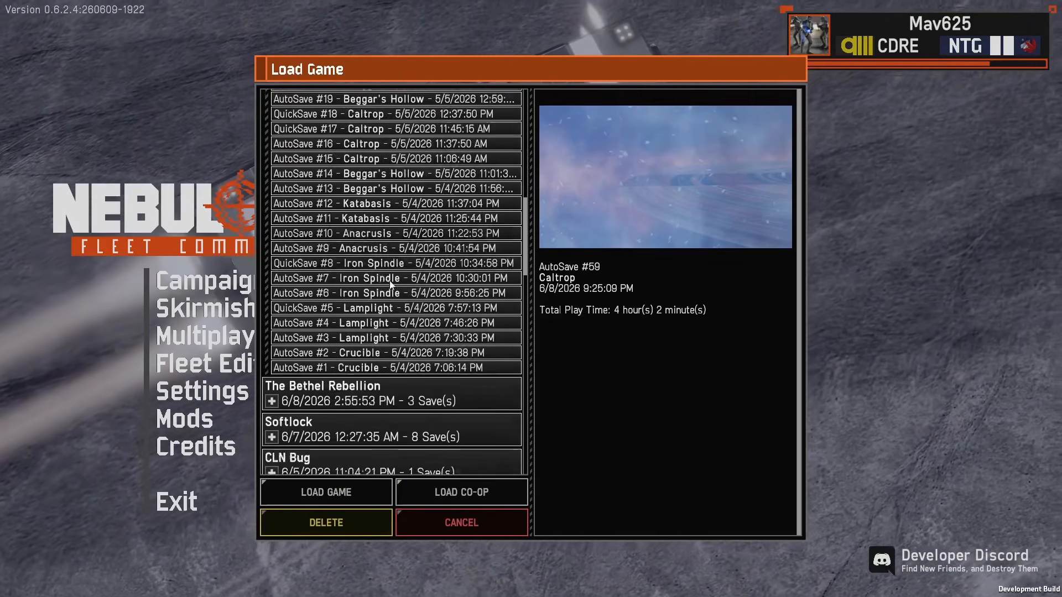
scroll(441, 285, "up", 6)
scroll(441, 285, "up", 5)
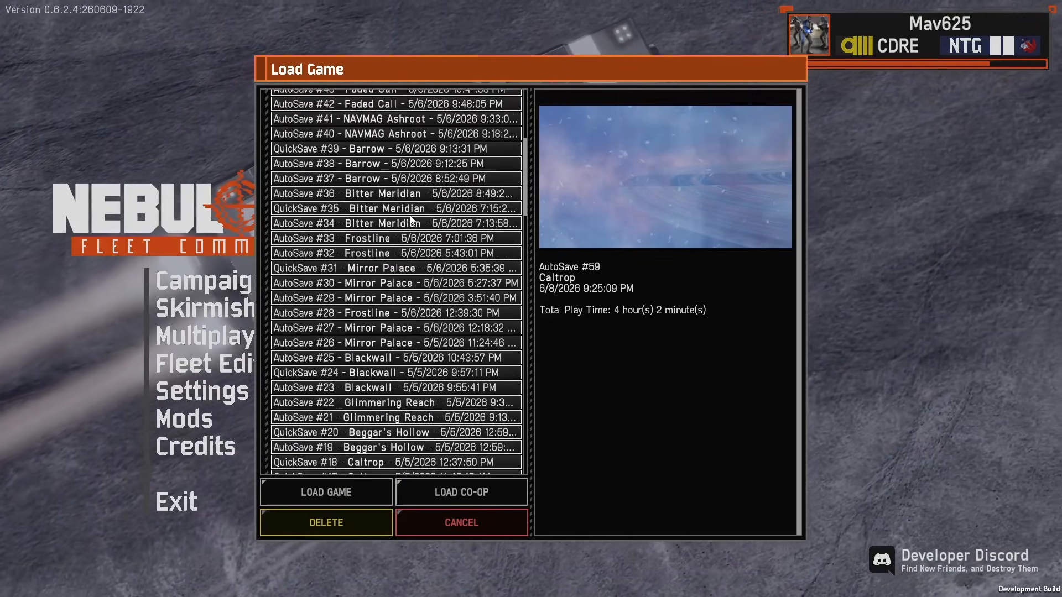
scroll(409, 254, "down", 2)
scroll(387, 235, "up", 2)
scroll(387, 235, "up", 3)
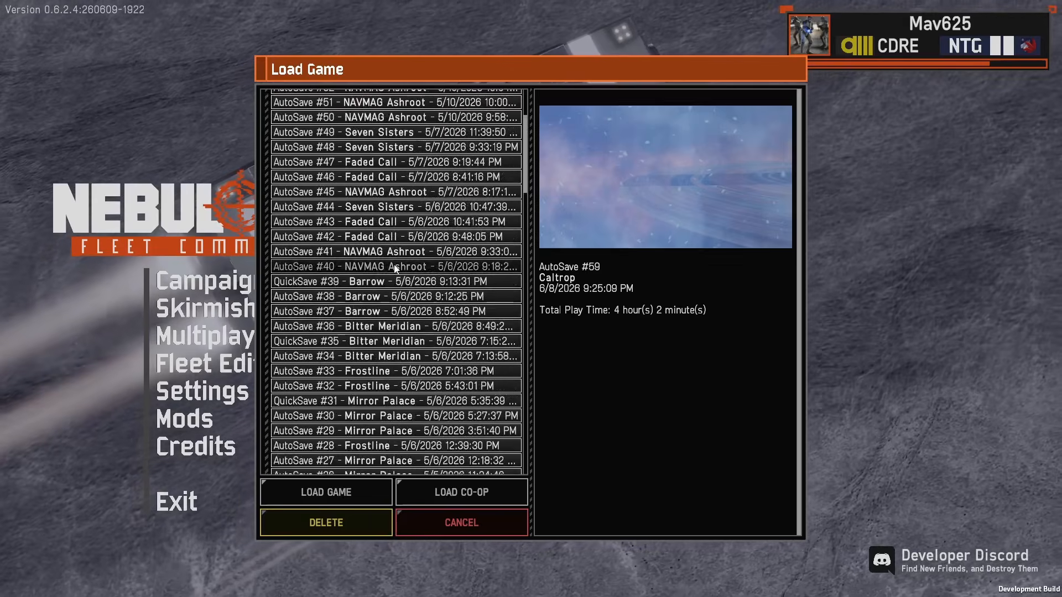
scroll(380, 242, "down", 6)
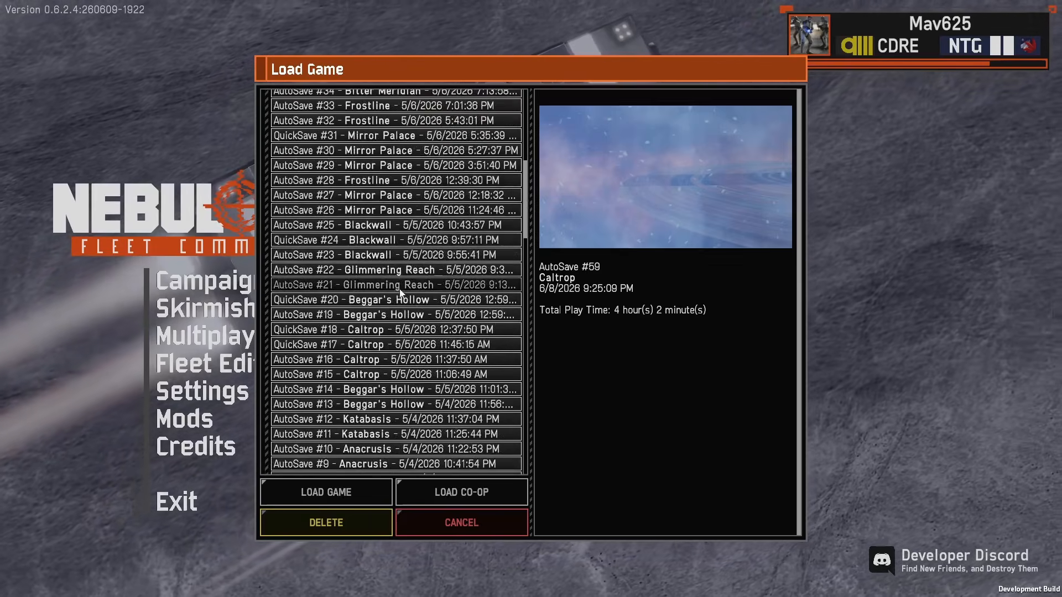
scroll(399, 293, "up", 2)
scroll(399, 293, "up", 1)
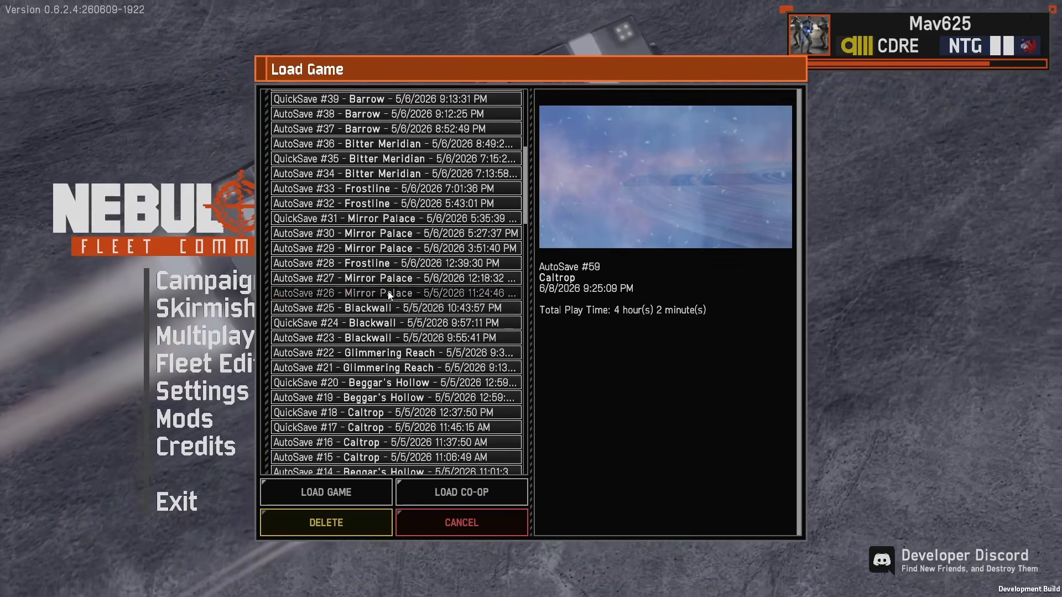
left_click(400, 293)
left_click(320, 493)
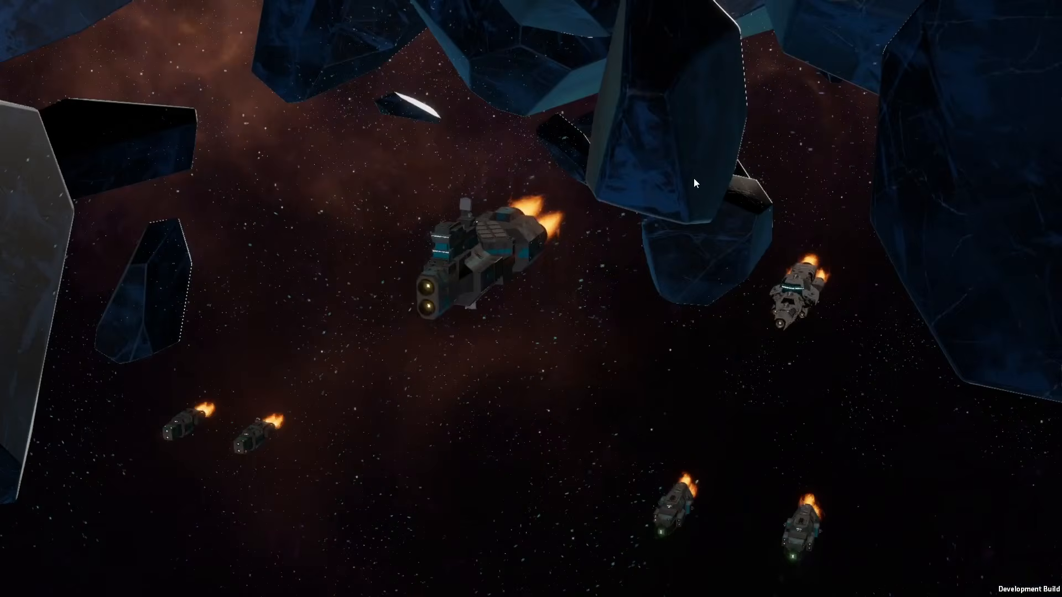
Step: Enable the campaign debug tools with the console command dbgEnableCampaignDebug and close the console
key("grave")
type("dbgEnableCampaignDebug")
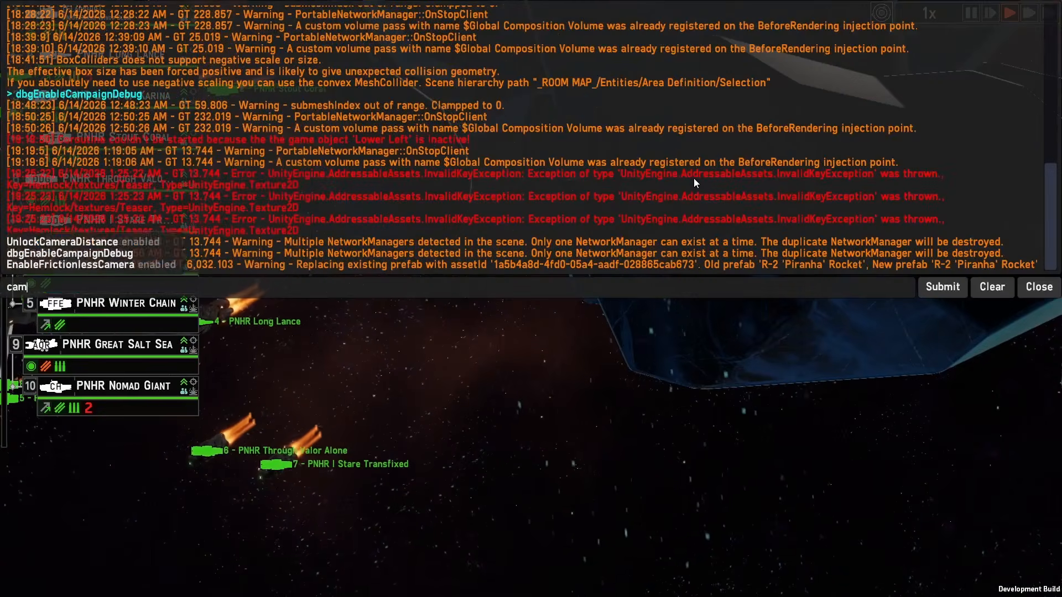
key("Return")
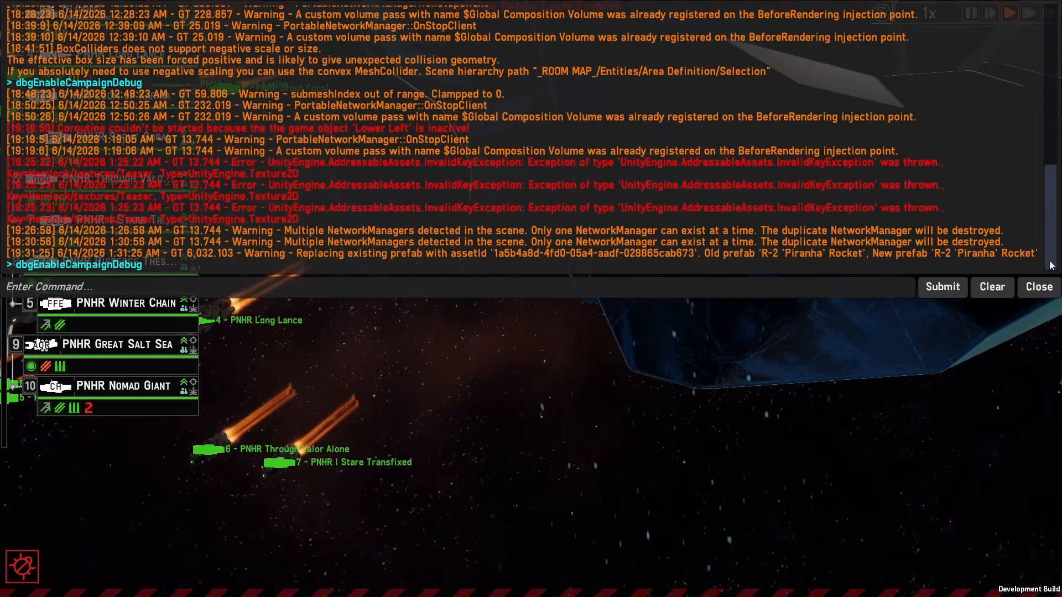
left_click(1039, 288)
Step: Open the Scripting Graph Viewer from the campaign debug tools
left_click(22, 567)
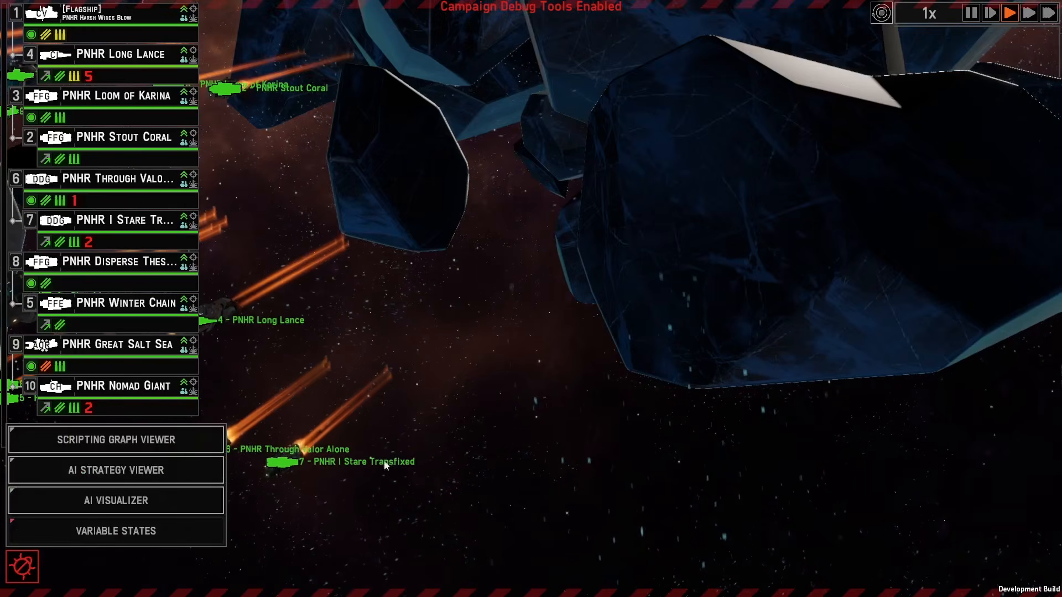
left_click(700, 95)
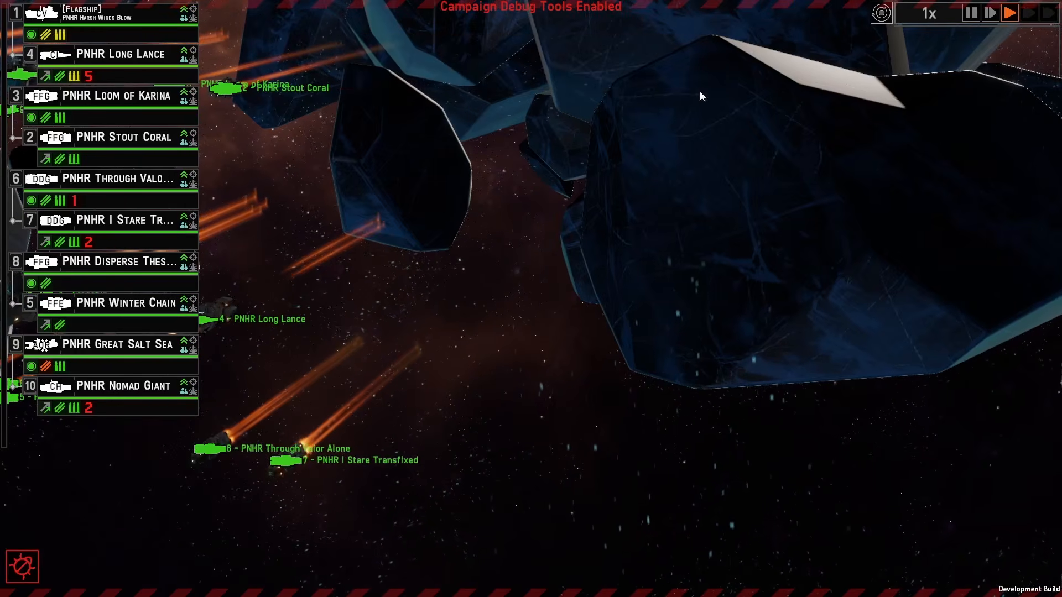
left_click(22, 567)
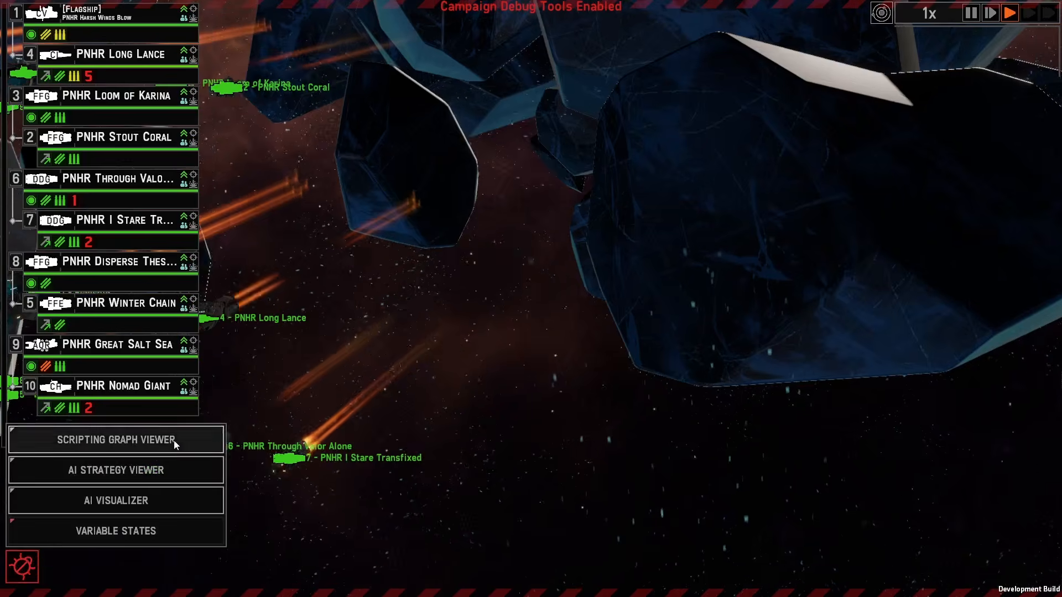
left_click(110, 440)
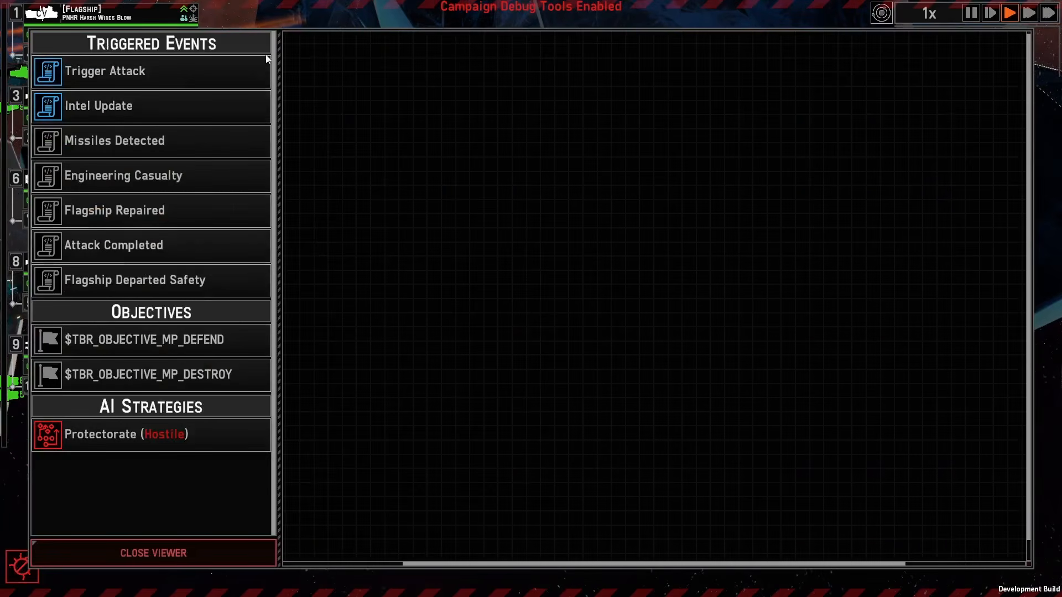
Step: Examine the trigger conditions of the Engineering Casualty event, including its difficulty-based timer and the flagship area check
left_click(101, 180)
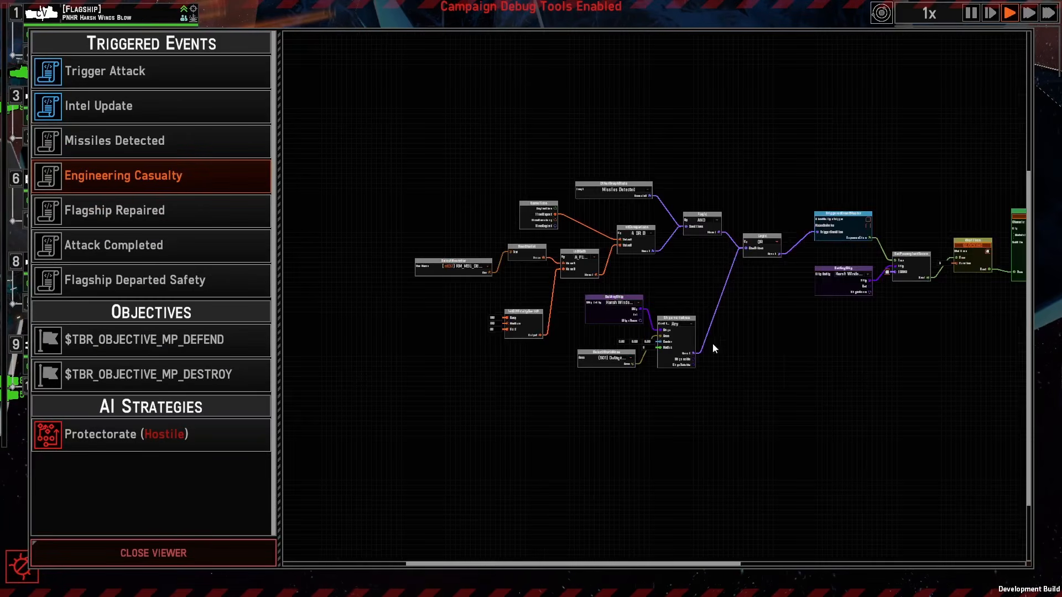
scroll(670, 413, "up", 5)
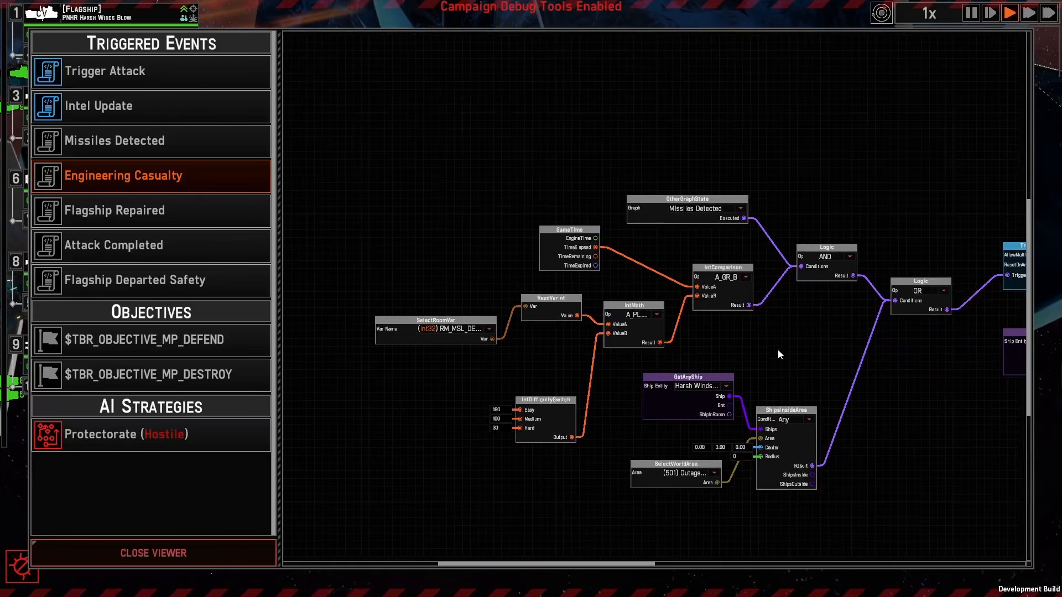
left_click_drag(335, 164, 314, 140)
scroll(403, 445, "up", 3)
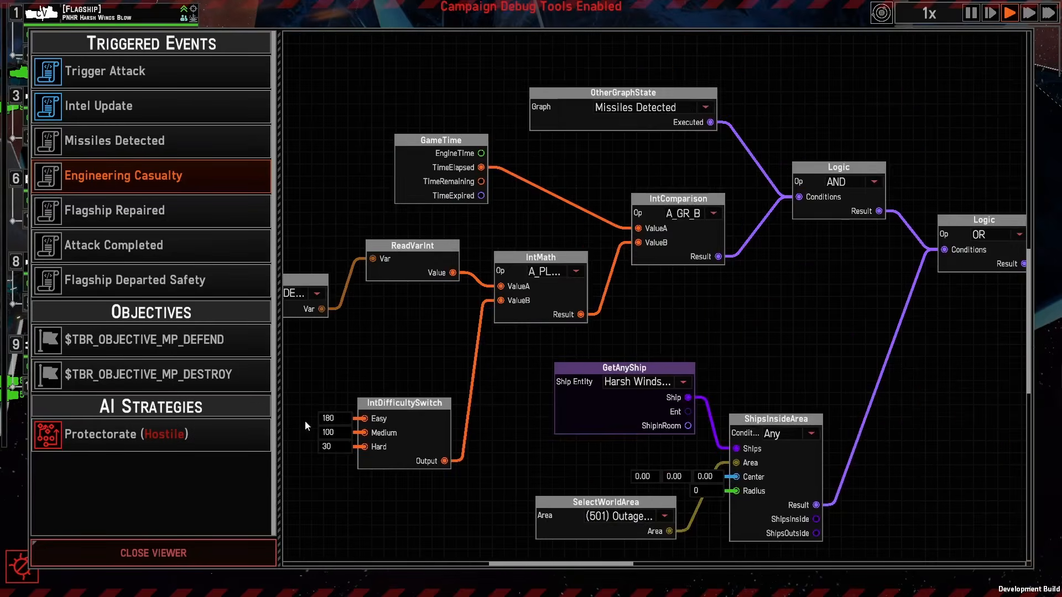
scroll(343, 418, "up", 1)
middle_click_drag(386, 412, 576, 341)
scroll(563, 267, "down", 2)
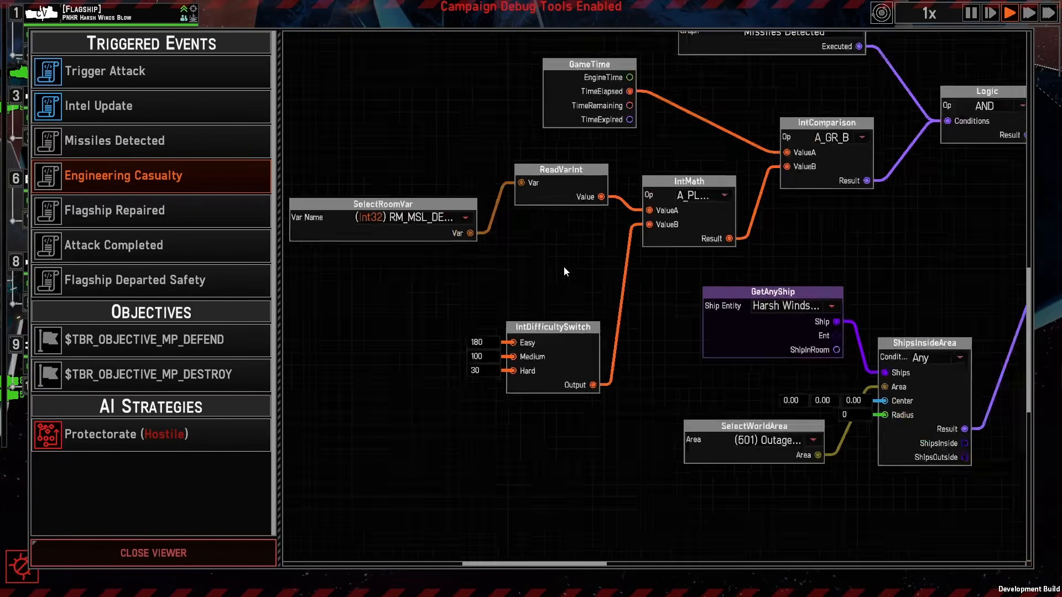
middle_click_drag(966, 332, 641, 322)
scroll(564, 354, "up", 2)
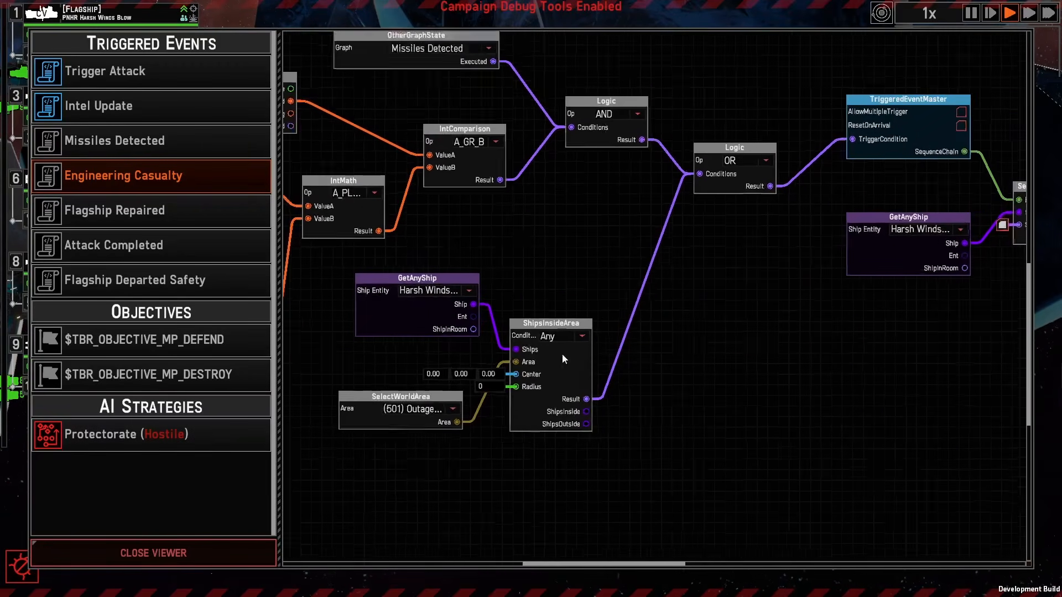
Step: Trace the Engineering Casualty sequence from the area check through SetPowerplantScram and WaitTime to the dialog clips
left_click_drag(424, 347, 636, 505)
scroll(855, 295, "down", 2)
middle_click_drag(740, 351, 385, 432)
middle_click_drag(692, 327, 535, 351)
scroll(534, 351, "up", 1)
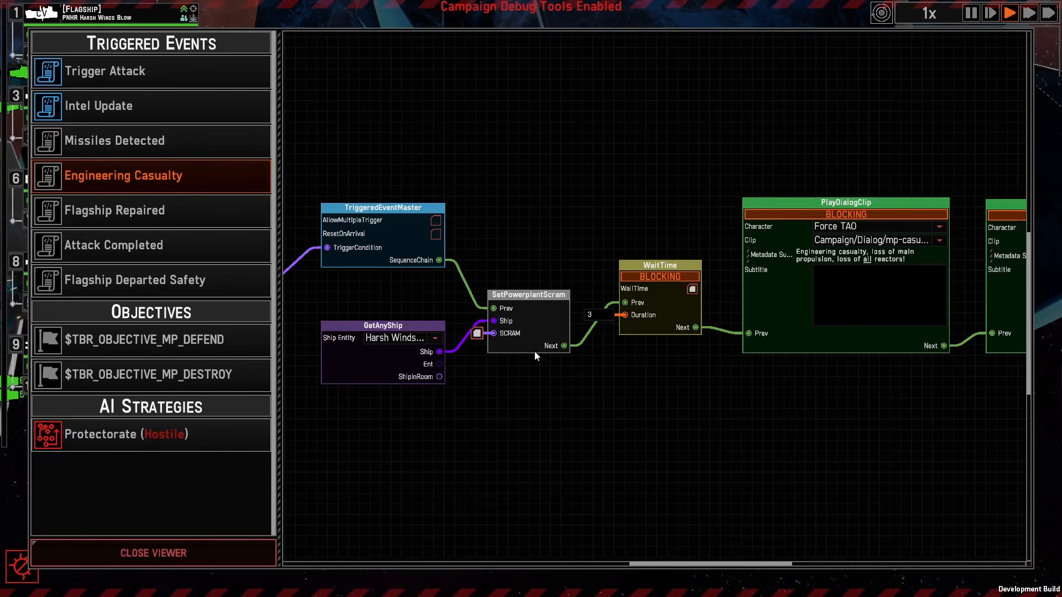
mouse_move(285, 278)
left_mouse_down()
mouse_move(570, 380)
mouse_move(596, 412)
mouse_move(300, 283)
left_mouse_up()
scroll(559, 337, "down", 6)
scroll(775, 451, "down", 4)
middle_click_drag(719, 448, 645, 423)
scroll(645, 415, "up", 5)
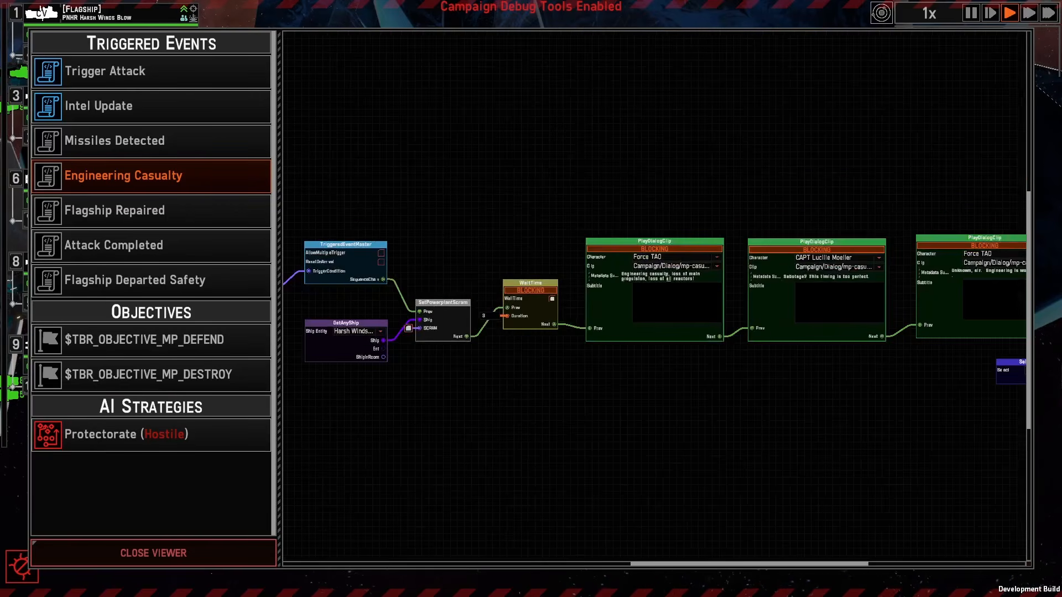
Step: Examine the Flagship Repaired event's sequence around its SetPowerplantScram node and pause the game
left_click(142, 208)
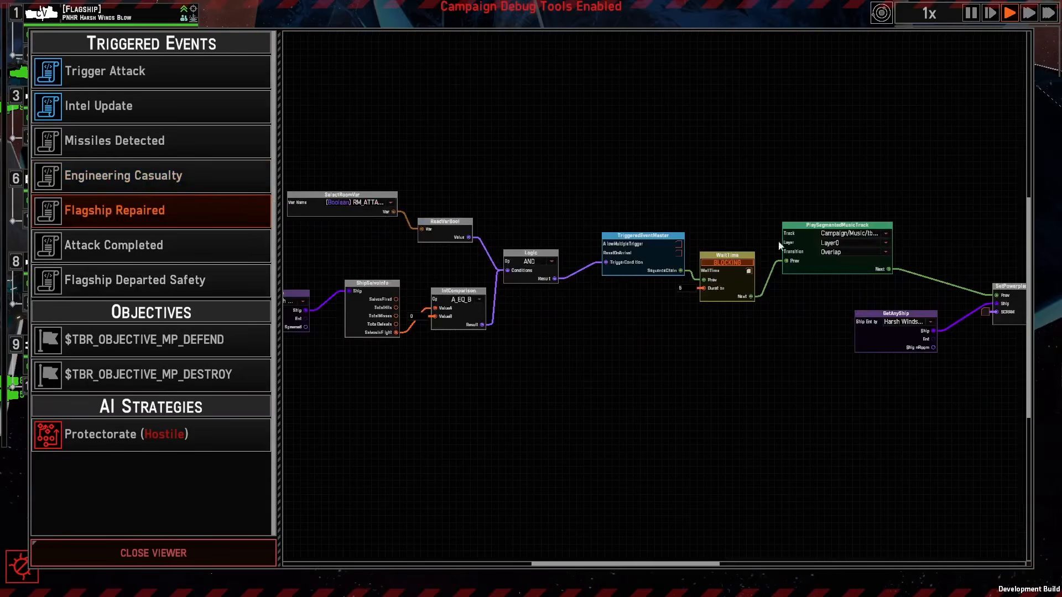
middle_click_drag(962, 196, 663, 184)
scroll(666, 224, "down", 4)
scroll(688, 253, "up", 5)
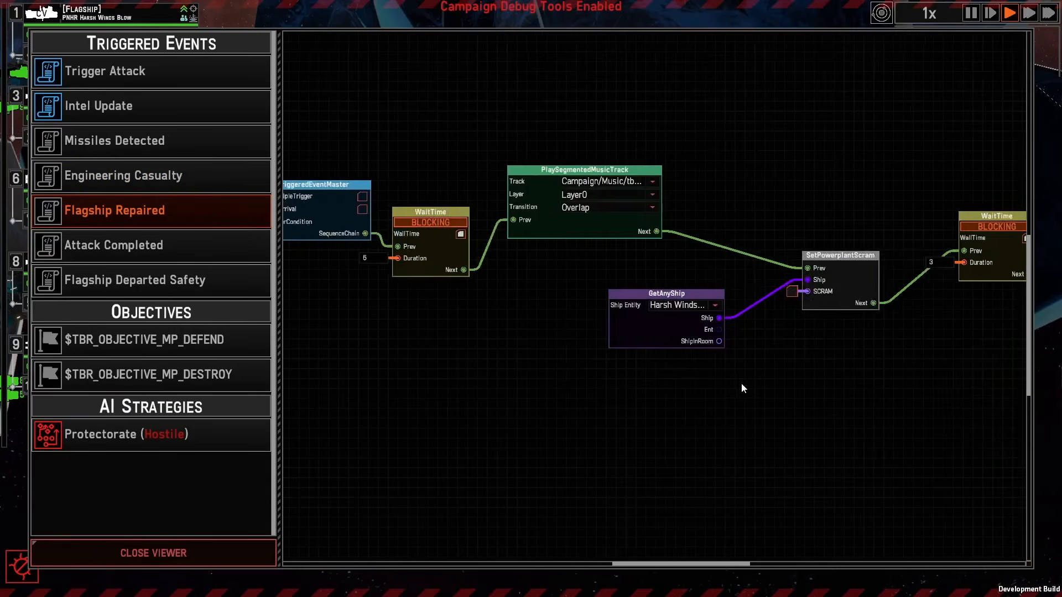
middle_click_drag(764, 338, 556, 343)
scroll(557, 343, "up", 1)
mouse_move(338, 225)
left_mouse_down()
mouse_move(770, 399)
mouse_move(692, 396)
mouse_move(726, 377)
left_mouse_up()
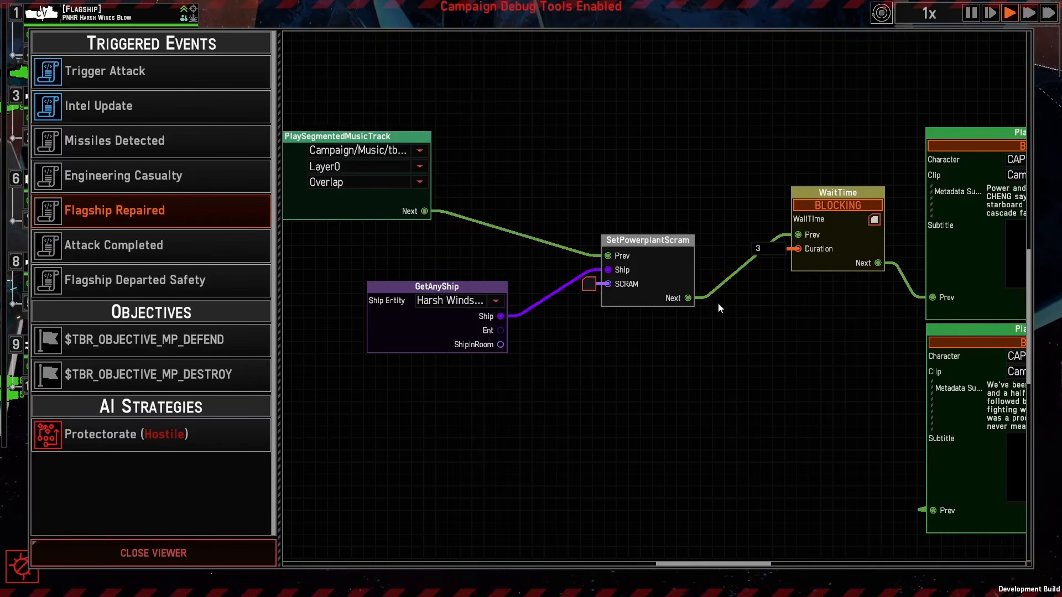
left_click_drag(734, 188, 557, 330)
left_click(972, 13)
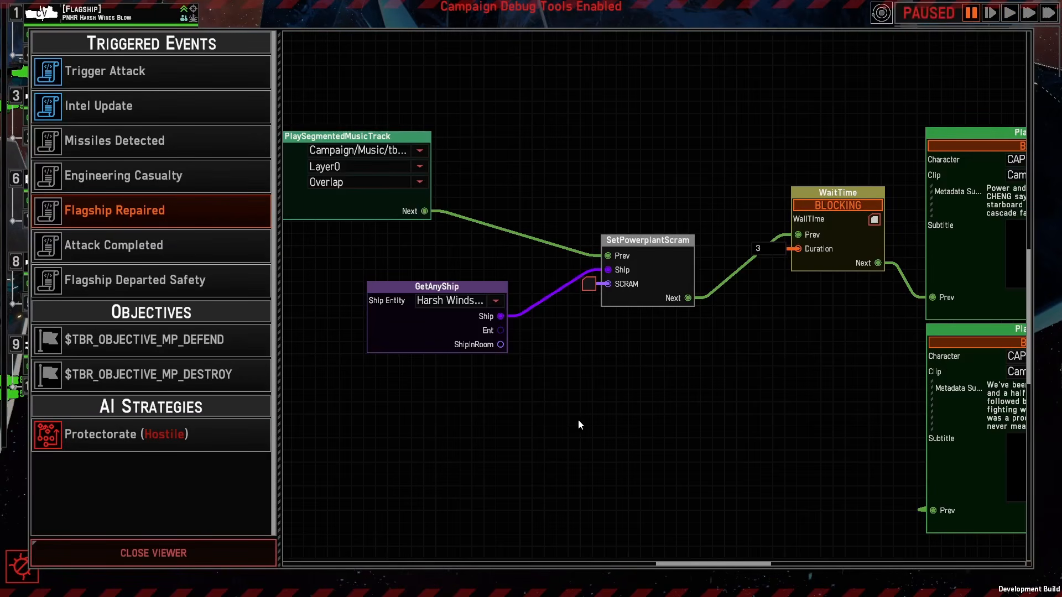
Step: Examine how the Flagship Departed Safety event connects PlayerDepartedRoom to the flagship's SetPowerplantScram node
left_click(202, 281)
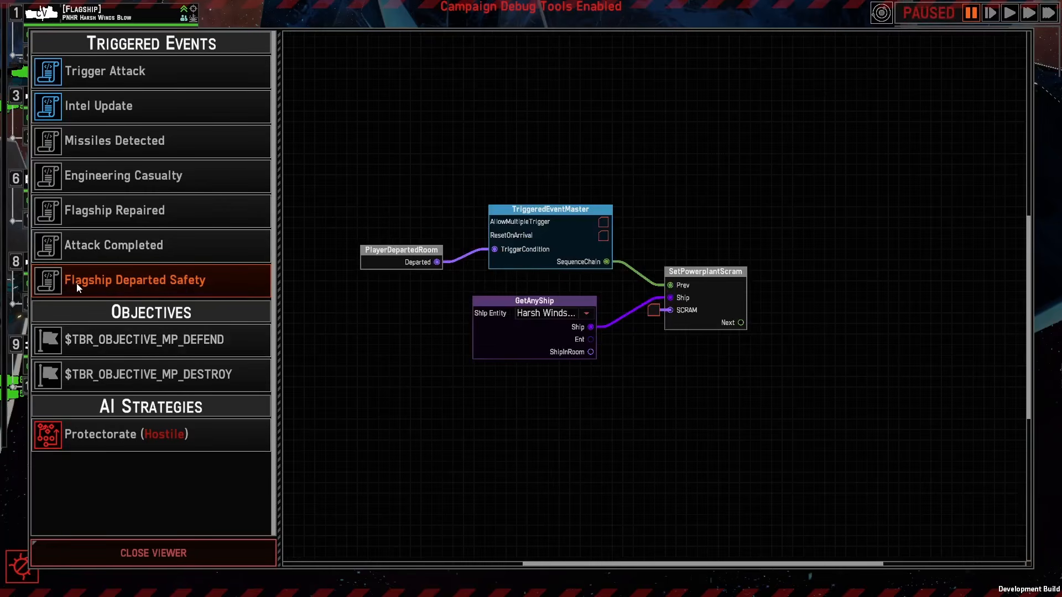
scroll(414, 197, "up", 1)
left_click_drag(344, 158, 311, 151)
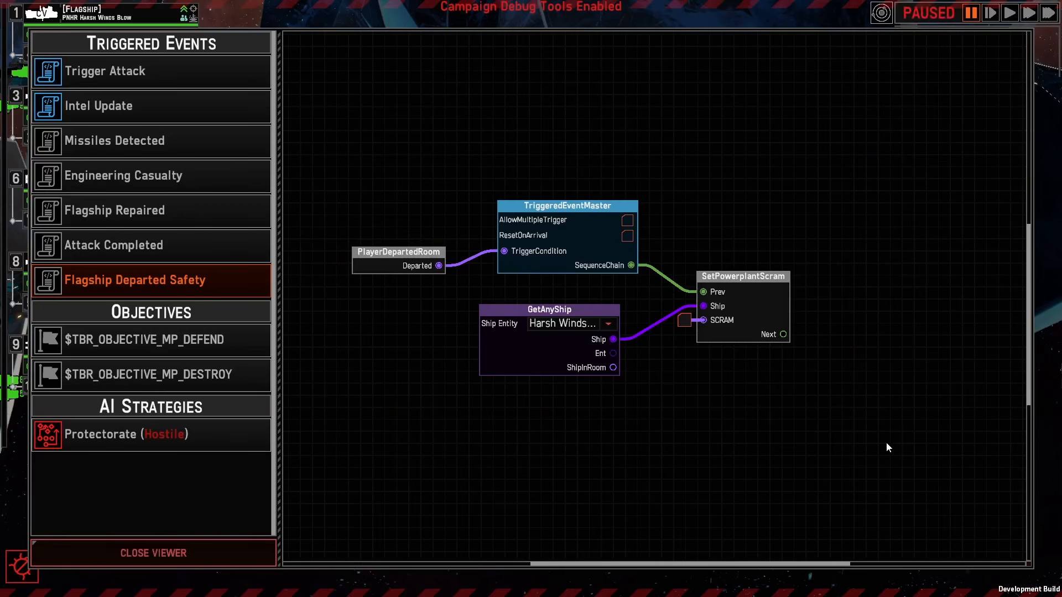
scroll(830, 437, "down", 2)
scroll(774, 453, "up", 1)
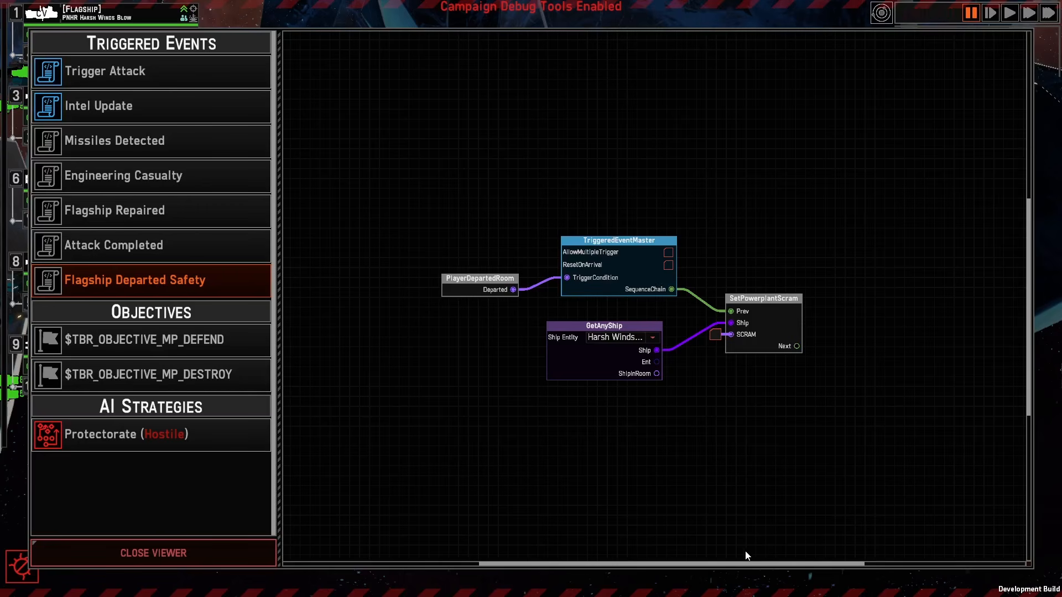
Step: View the overall layout of the Missiles Detected event graph
left_click(131, 148)
scroll(595, 167, "down", 5)
left_click_drag(758, 408, 825, 506)
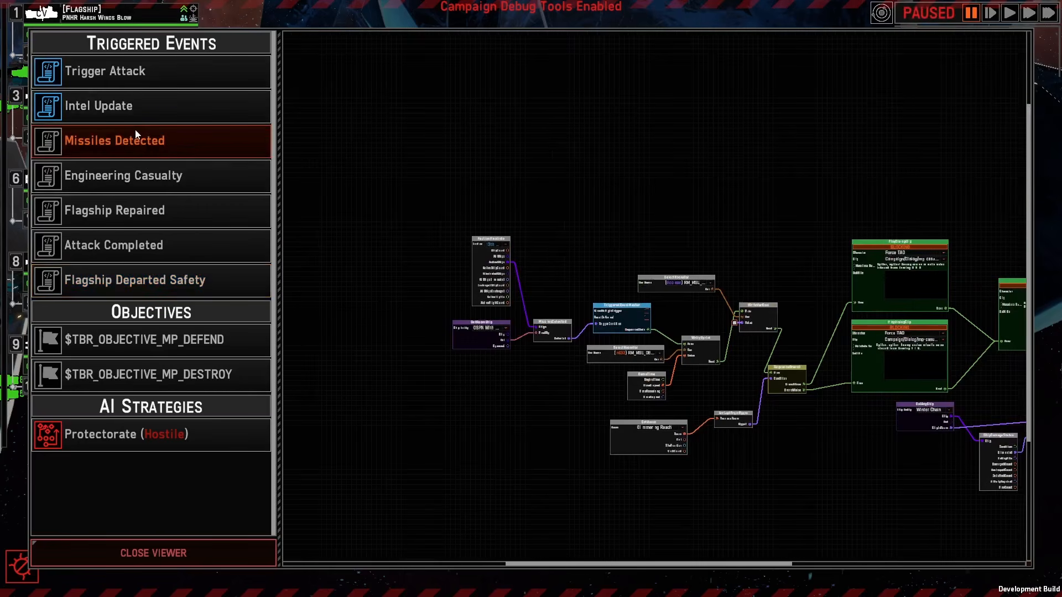
Step: Return to the Engineering Casualty event and inspect the live output values of its GameTime node
left_click(141, 184)
left_click_drag(409, 365, 795, 294)
scroll(780, 295, "up", 3)
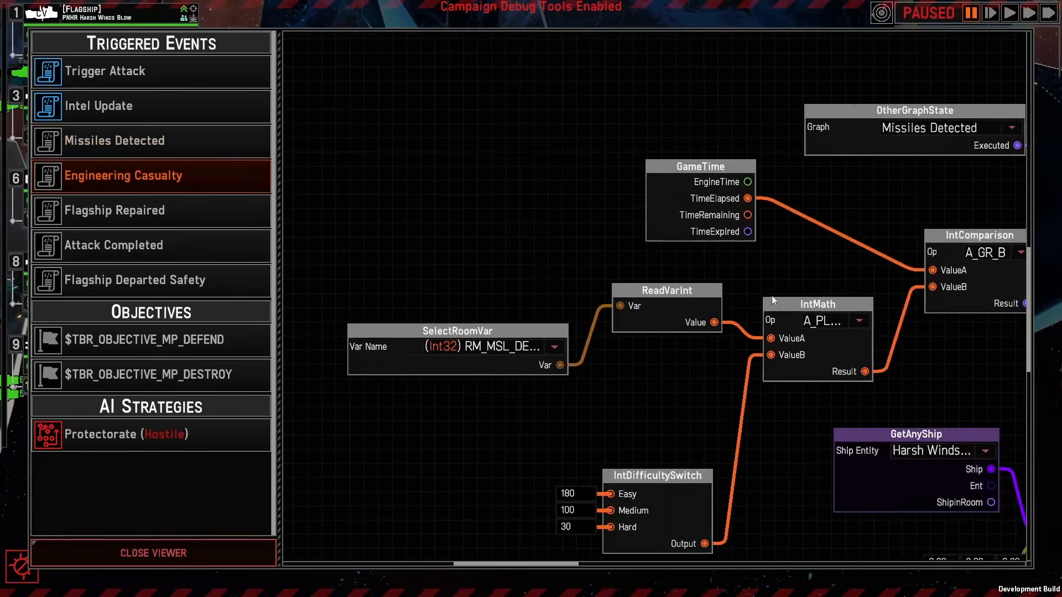
left_click_drag(729, 237, 503, 257)
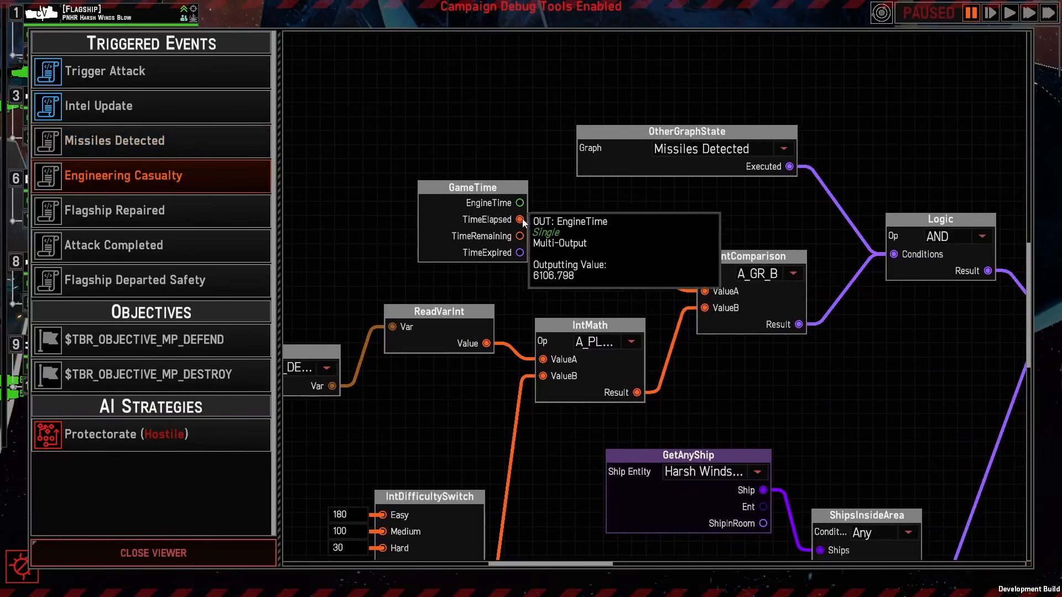
mouse_move(520, 221)
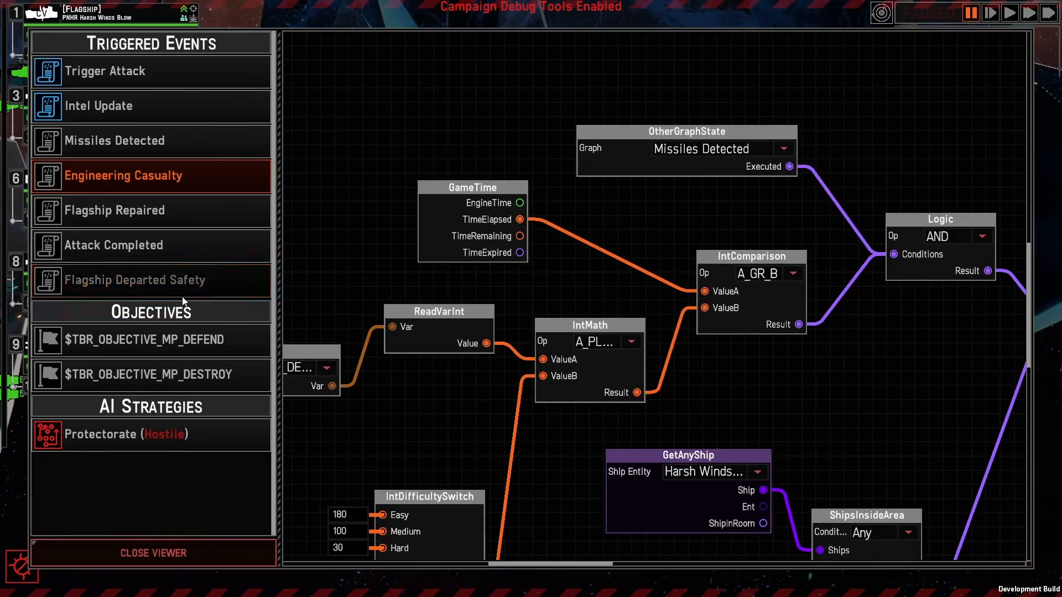
Step: Review the Flagship Departed Safety event once more and close the scripting graph viewer
left_click(195, 289)
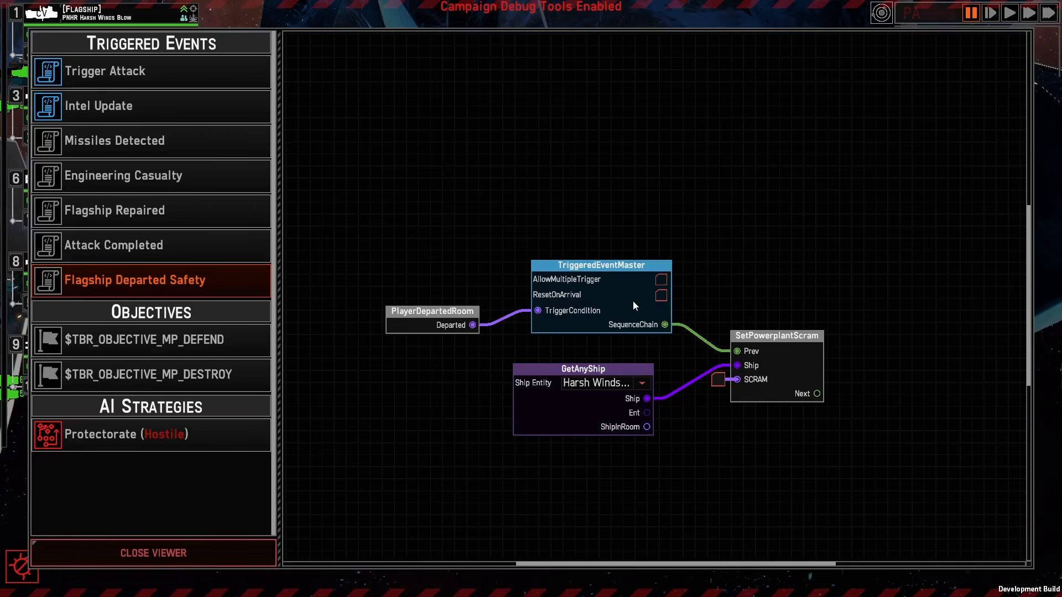
left_click(165, 555)
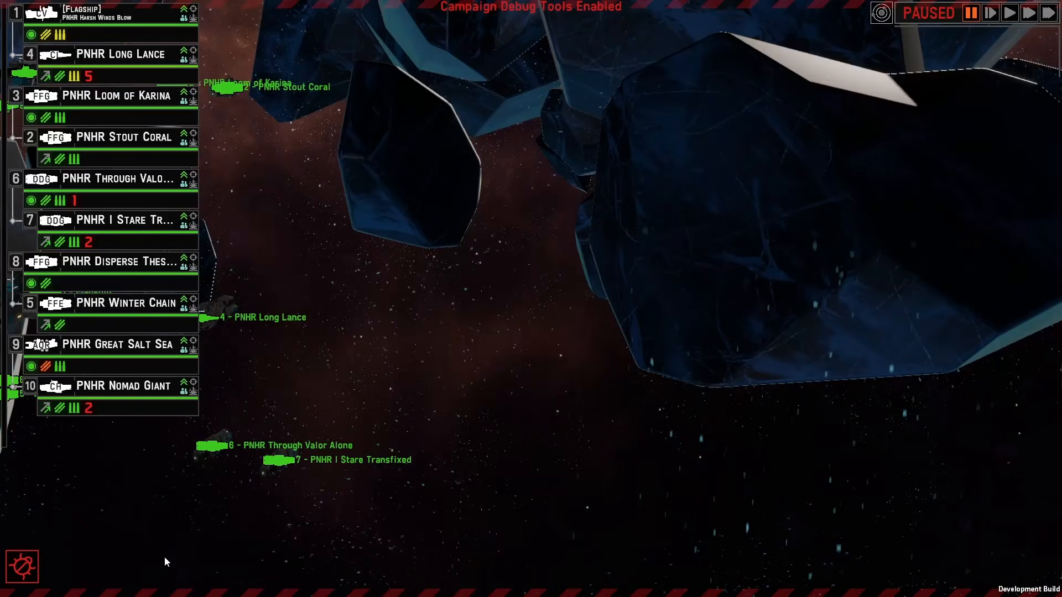